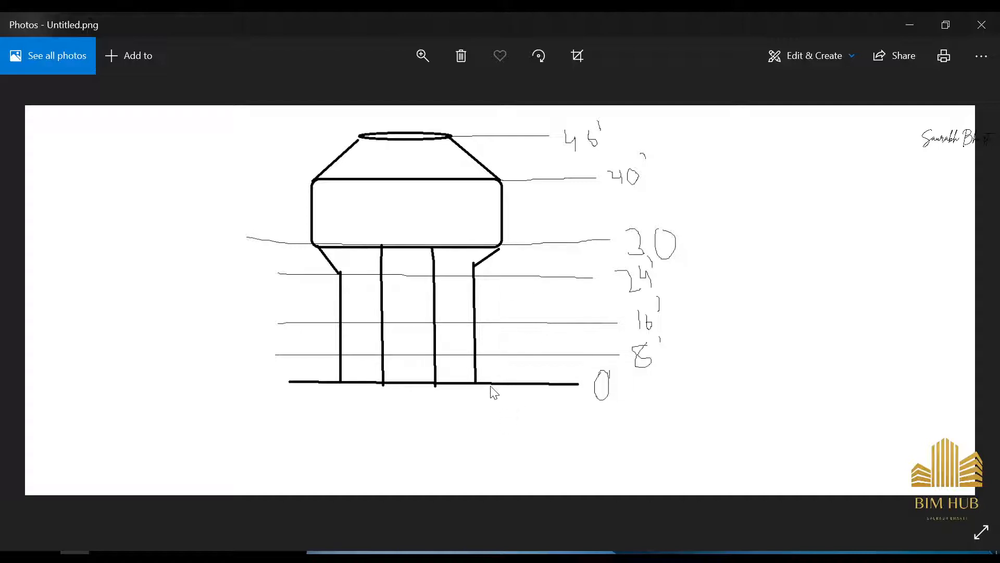
pyautogui.click(921, 16)
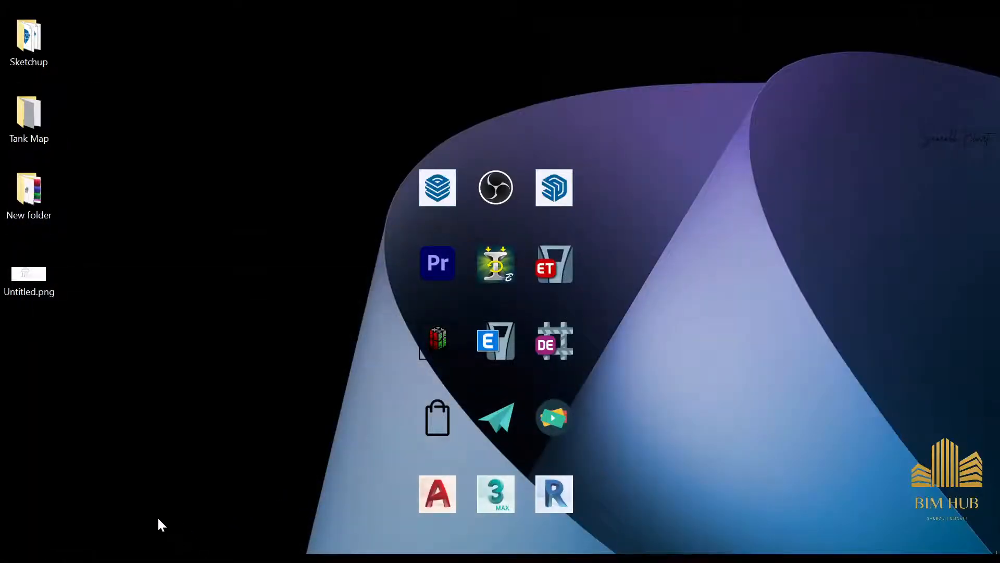
pyautogui.click(103, 553)
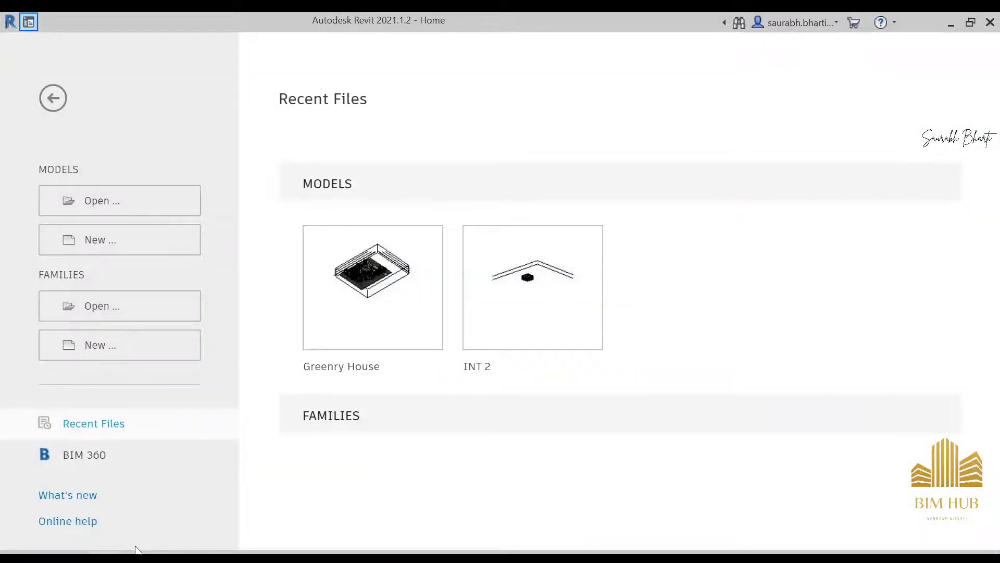
pyautogui.click(103, 553)
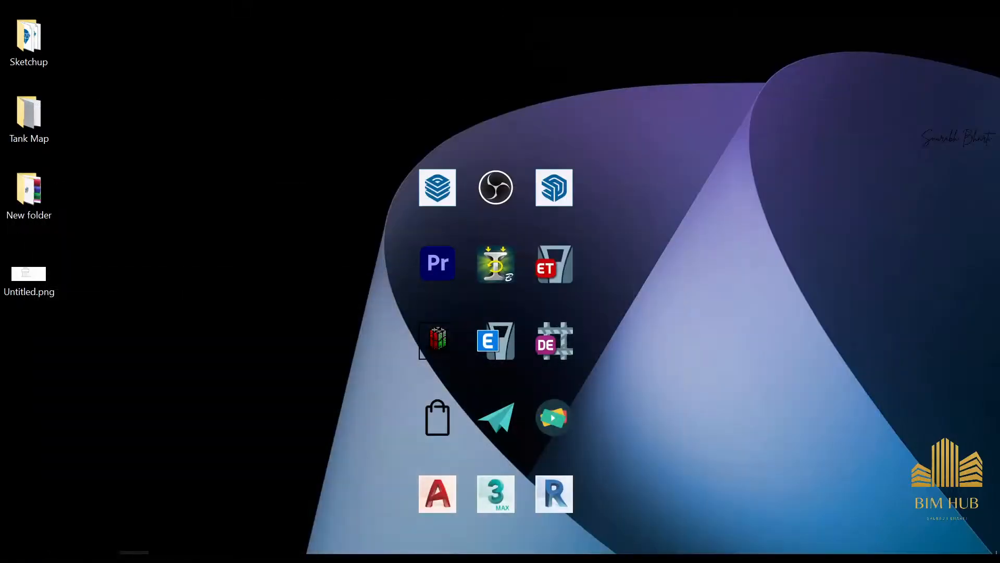
pyautogui.moveTo(134, 553)
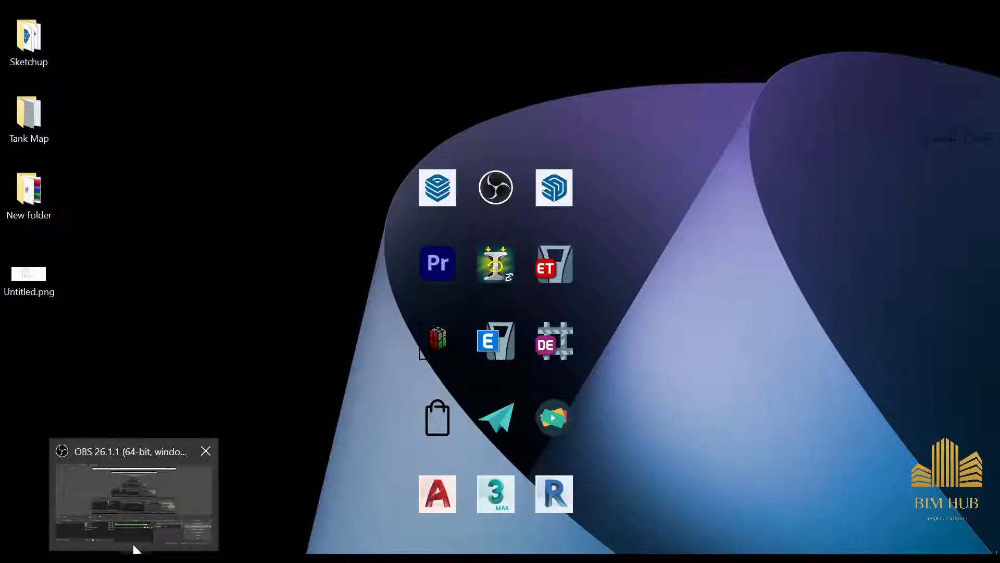
pyautogui.click(136, 547)
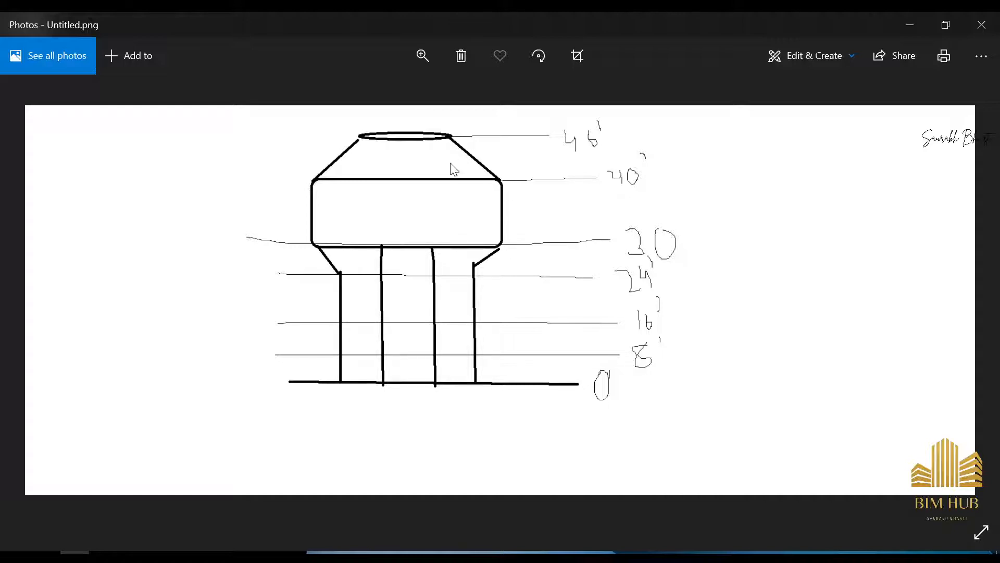
# - Leave the tank sketch, switch to Revit and create a new project from the Imperial-Architectural Template
pyautogui.click(924, 32)
pyautogui.click(909, 24)
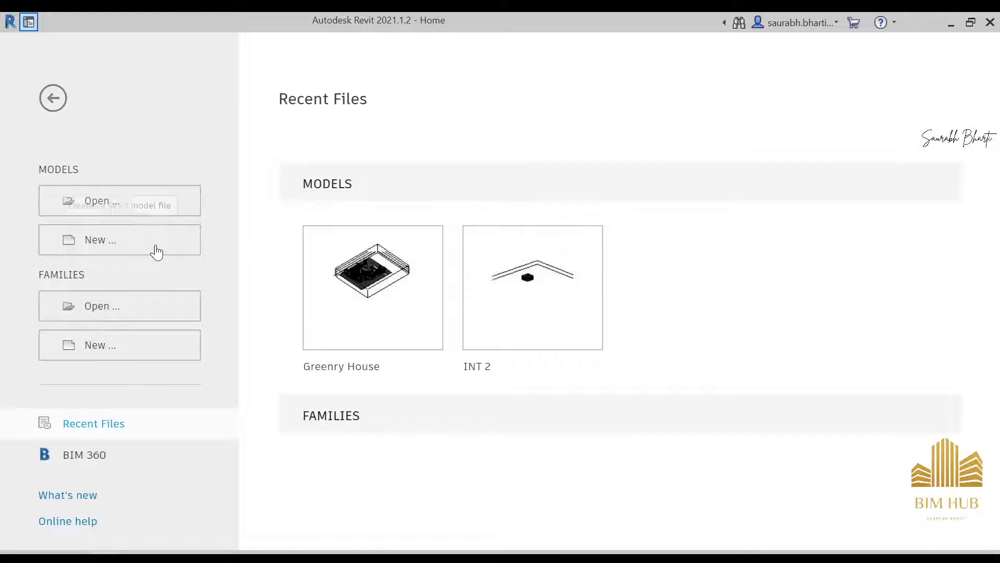
pyautogui.click(157, 245)
pyautogui.click(478, 264)
pyautogui.click(458, 292)
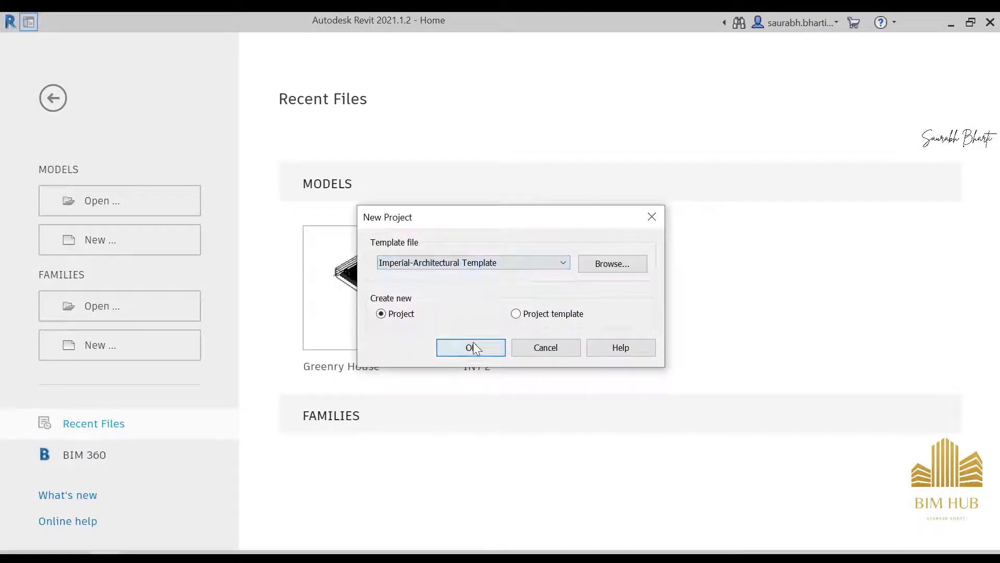
pyautogui.click(472, 347)
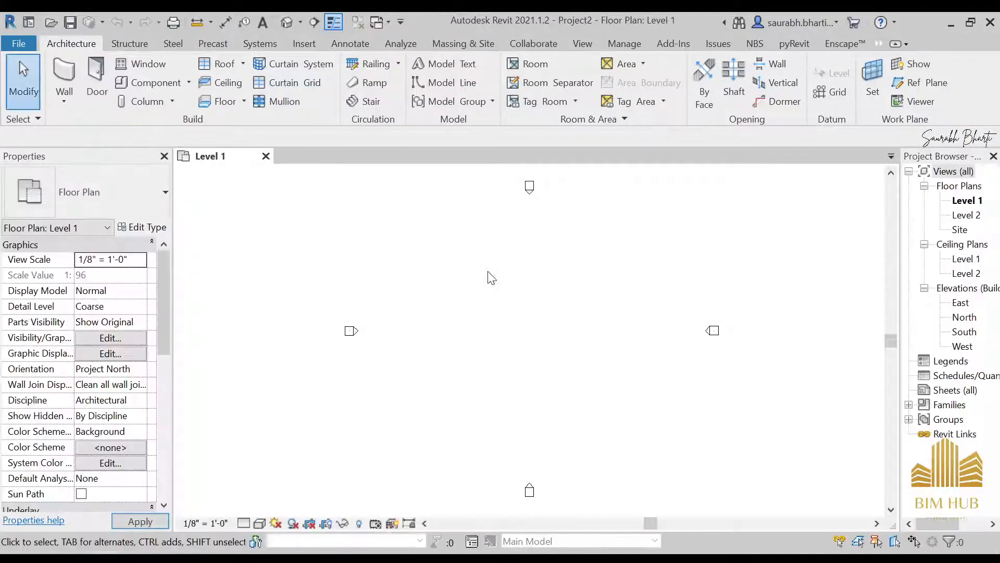
pyautogui.scroll(-1, 592, 332)
pyautogui.moveTo(592, 331); pyautogui.dragTo(497, 317, button='middle')
pyautogui.click(444, 82)
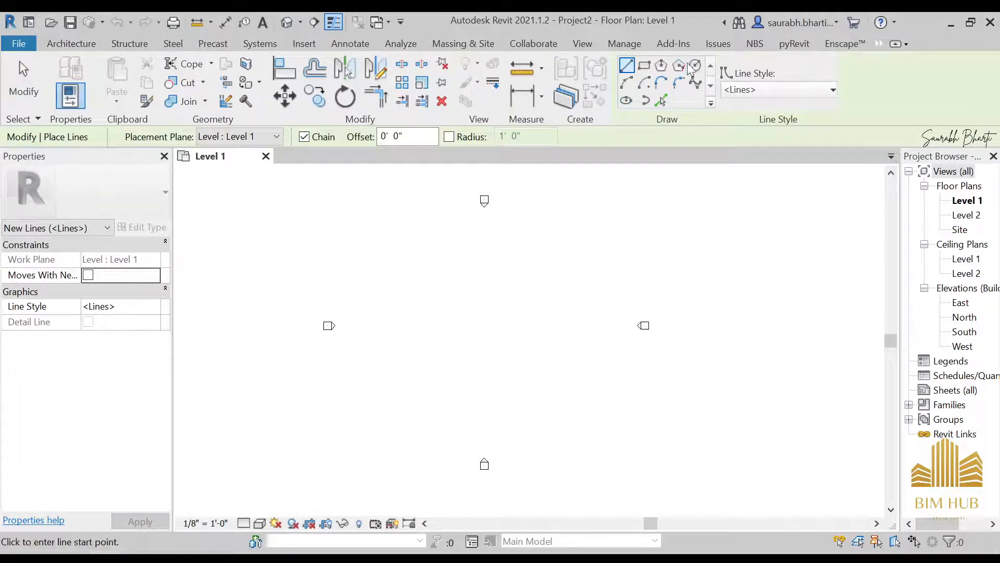
pyautogui.press('Escape')
pyautogui.press('Escape')
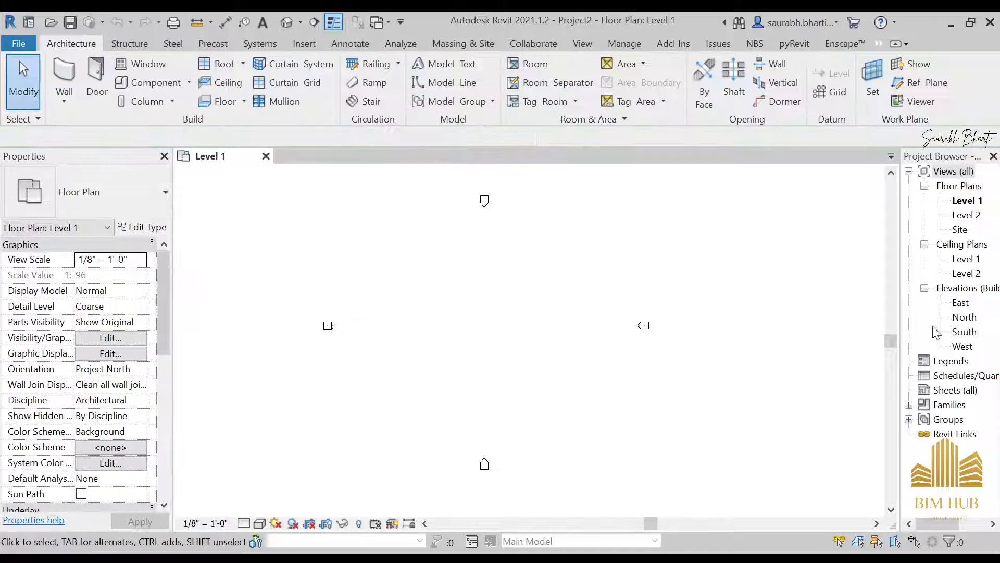
# - Open the South elevation and set the elevation of Level 2 to 8'
pyautogui.doubleClick(963, 332)
pyautogui.scroll(4, 792, 334)
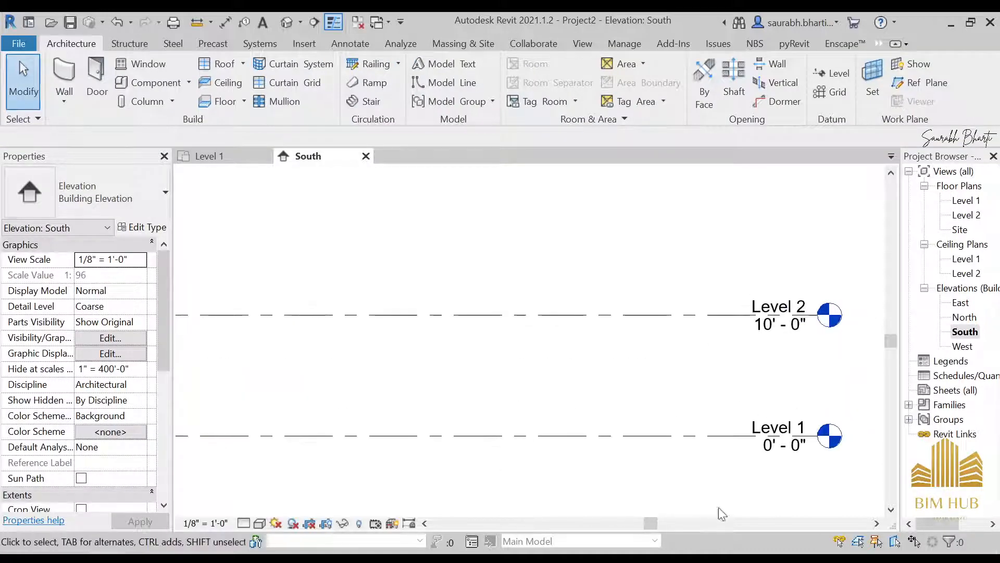
pyautogui.doubleClick(781, 324)
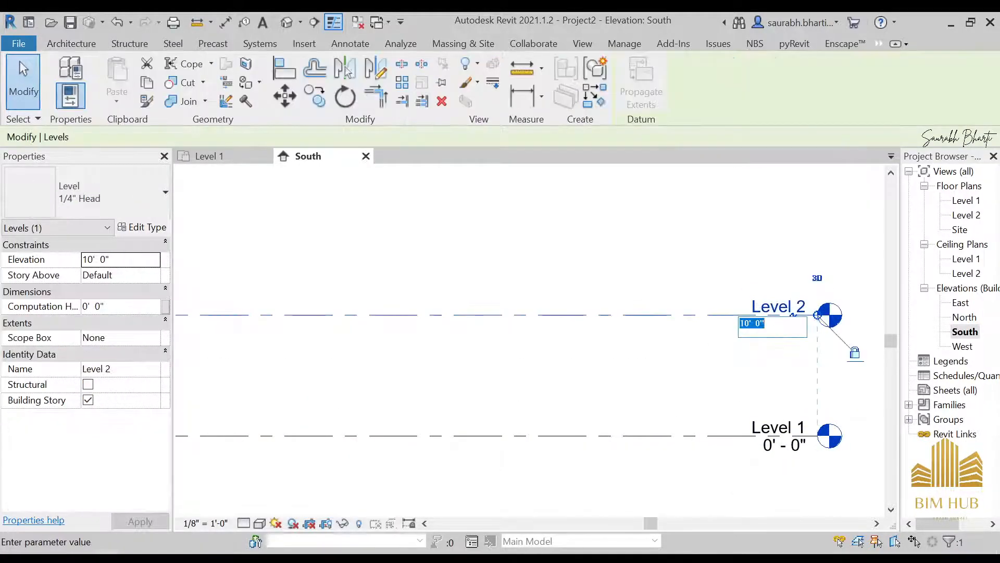
pyautogui.write("8'")
pyautogui.press('Return')
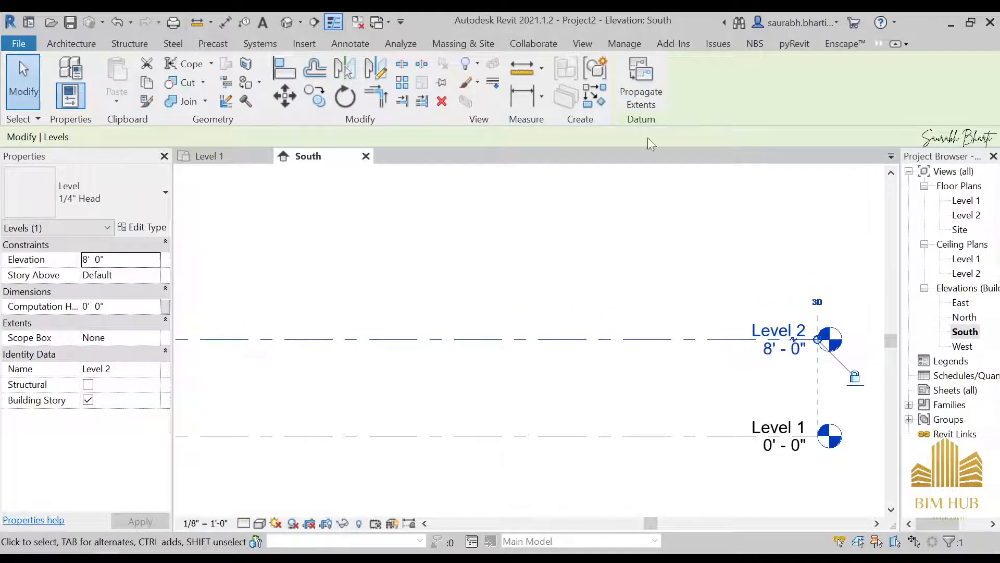
pyautogui.click(568, 214)
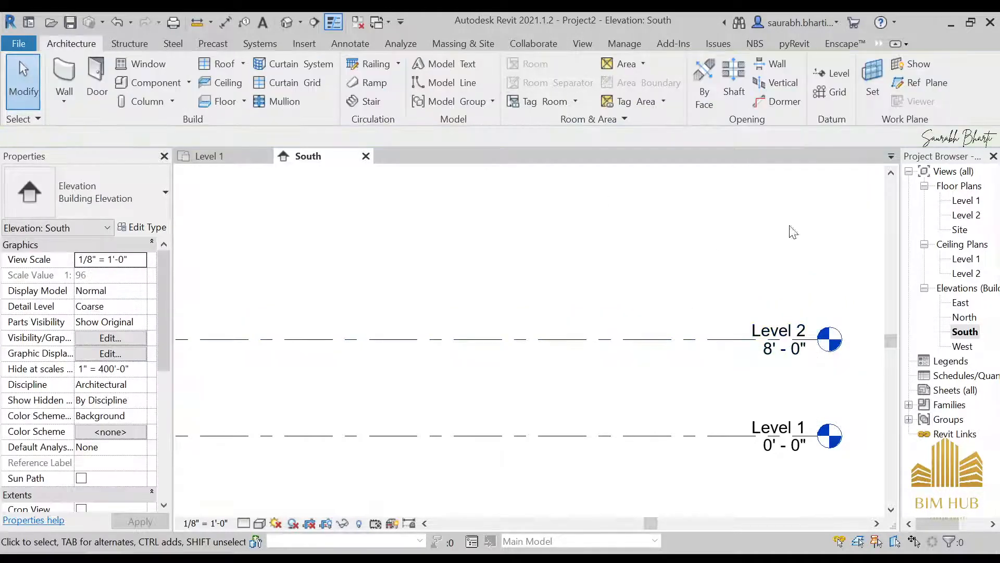
# - Add two levels above Level 2 by picking existing level lines, each with an 8' offset from the one below
pyautogui.click(837, 73)
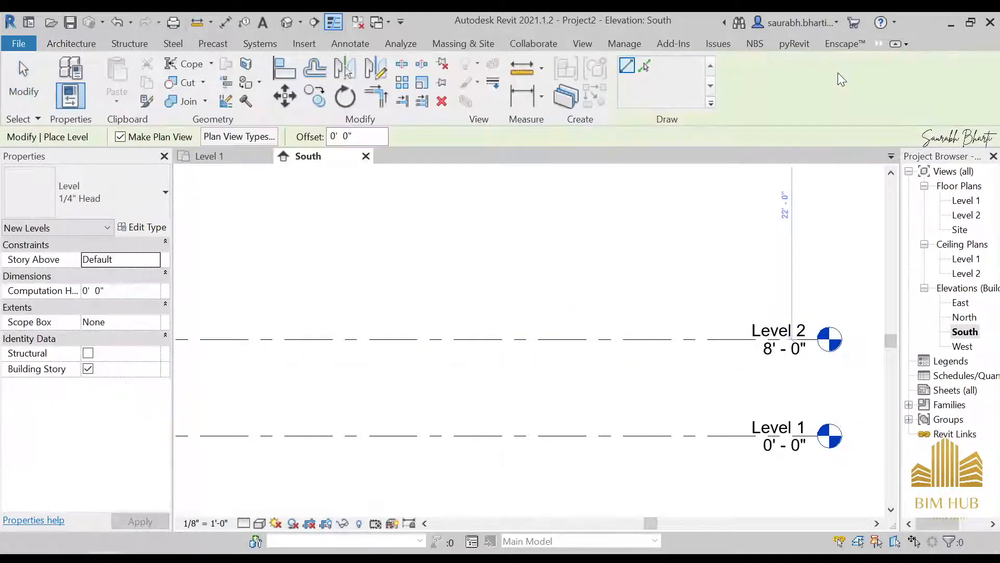
pyautogui.write('8')
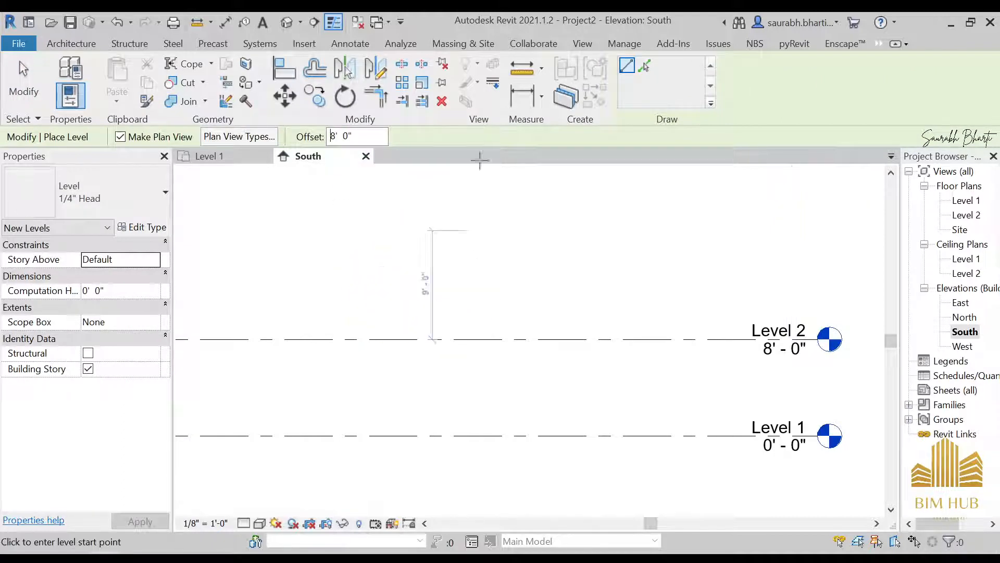
pyautogui.click(649, 68)
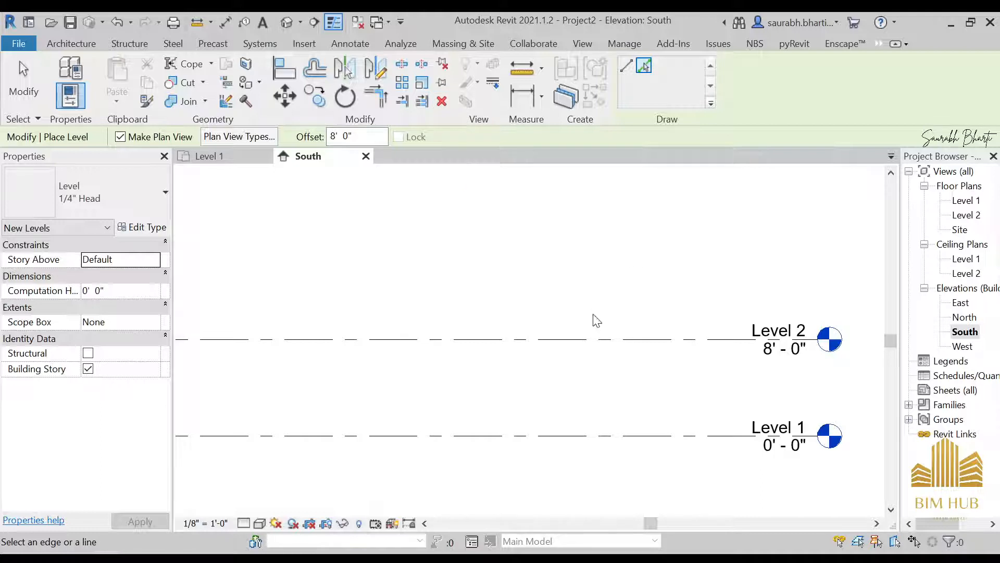
pyautogui.click(589, 339)
pyautogui.scroll(-4, 589, 277)
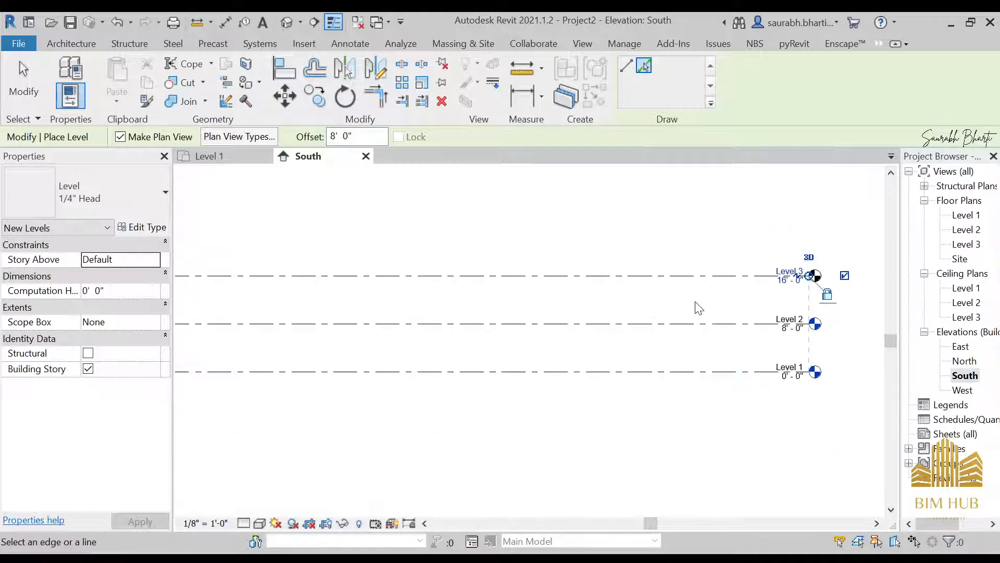
pyautogui.click(670, 275)
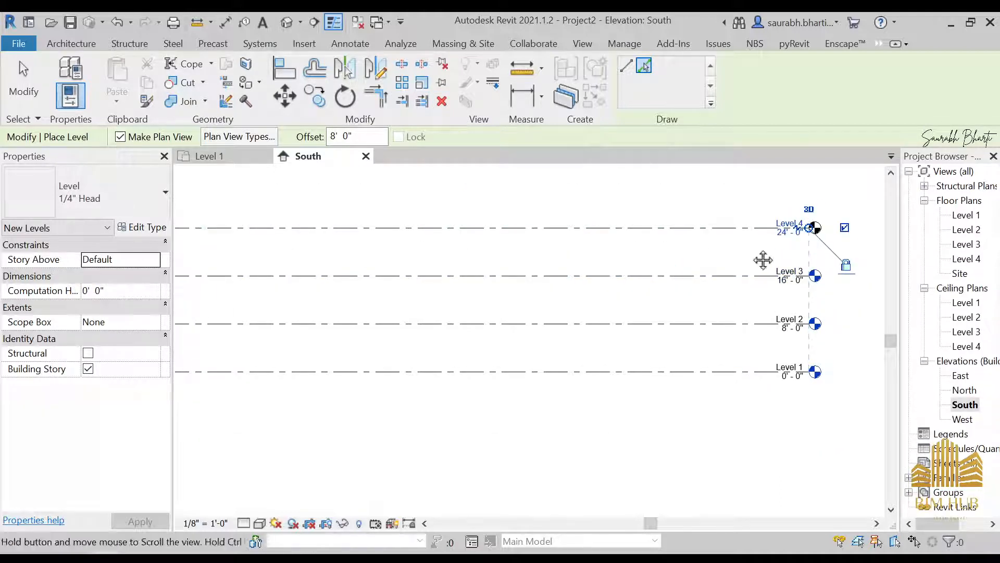
pyautogui.moveTo(763, 260); pyautogui.dragTo(880, 298, button='middle')
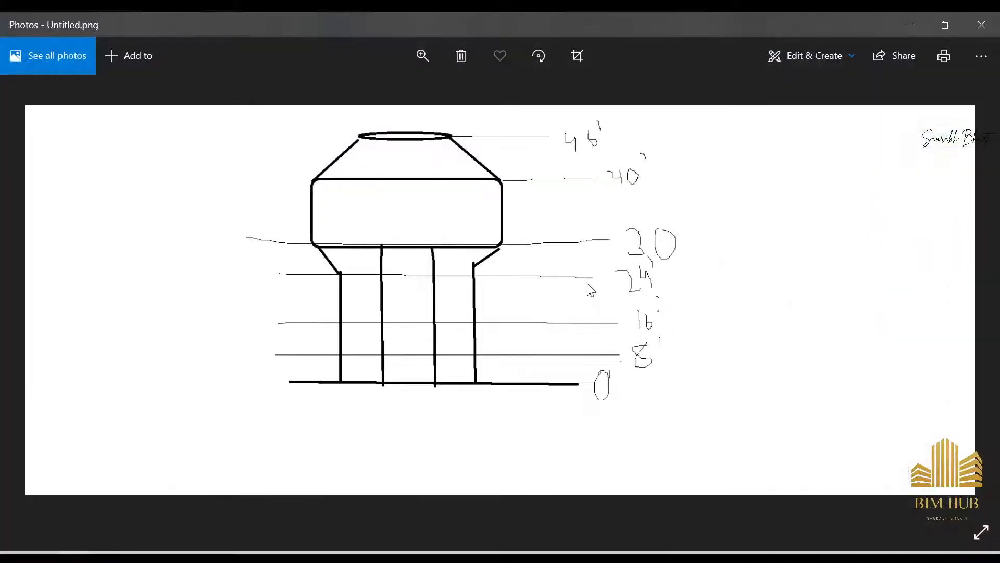
# - Return from the tank sketch to Revit and add a level offset 6' above Level 4
pyautogui.click(910, 24)
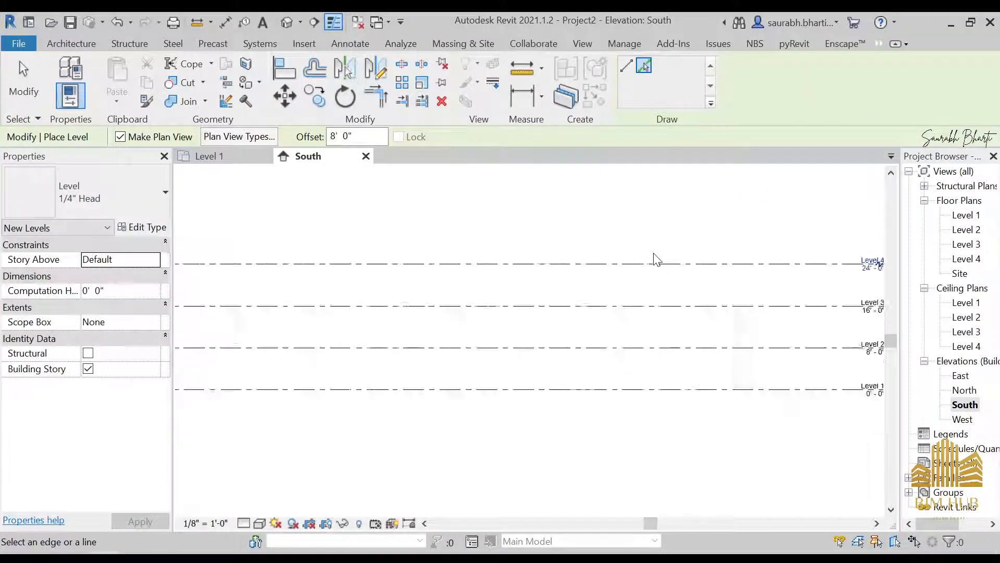
pyautogui.moveTo(364, 137); pyautogui.dragTo(296, 134)
pyautogui.write('6')
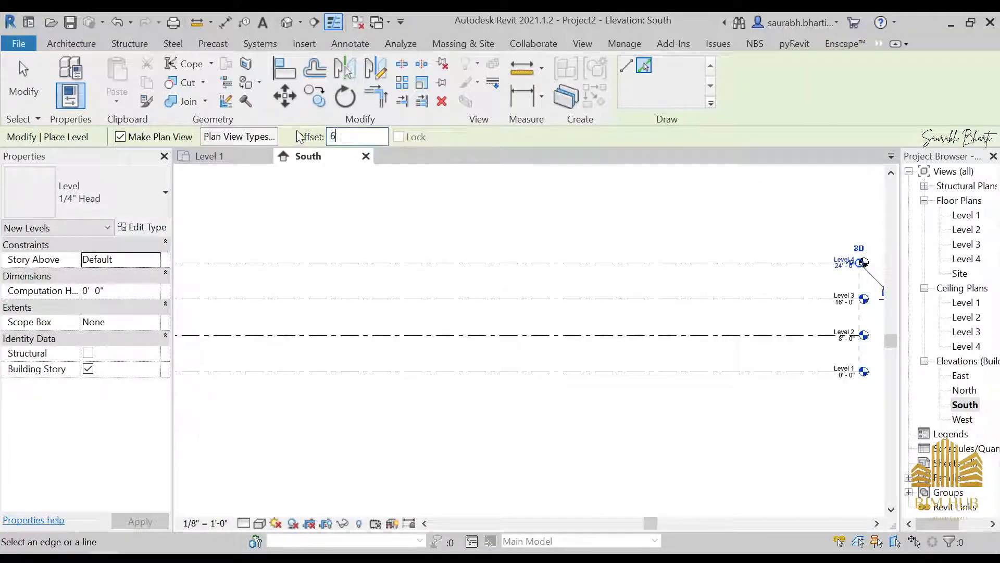
pyautogui.click(594, 262)
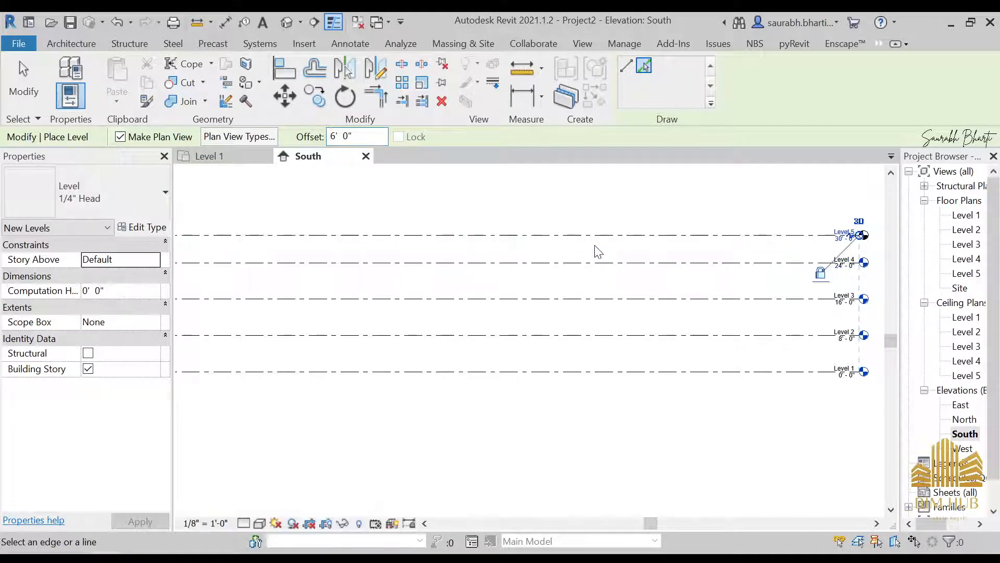
# - Check the level heights in the tank sketch and add a level offset 10' above Level 5
pyautogui.click(237, 559)
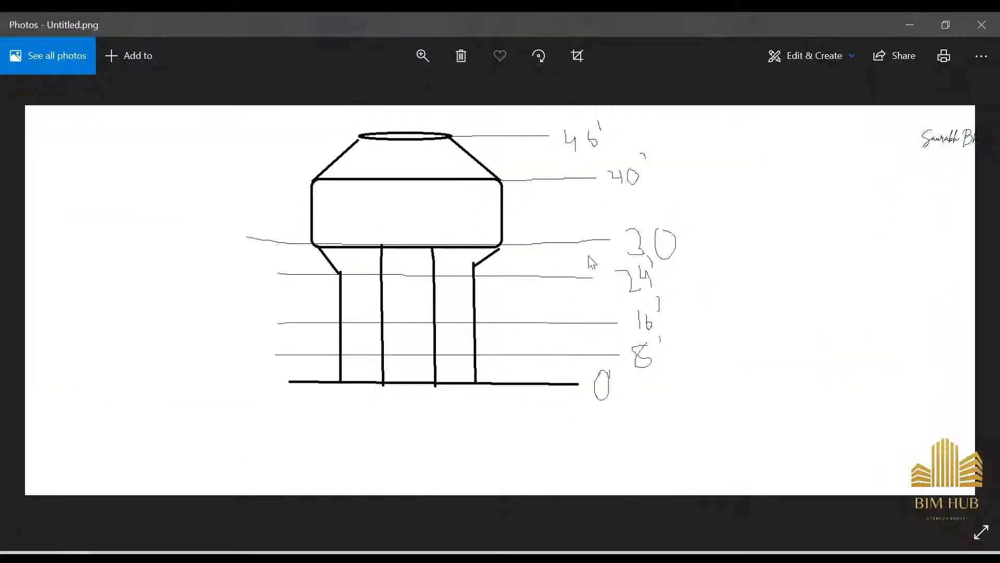
pyautogui.click(910, 24)
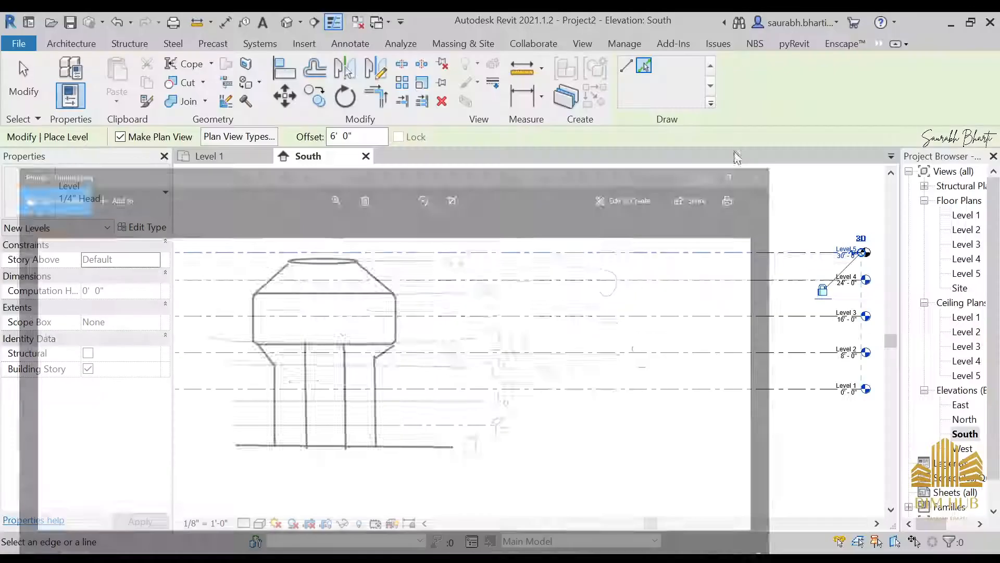
pyautogui.write('1')
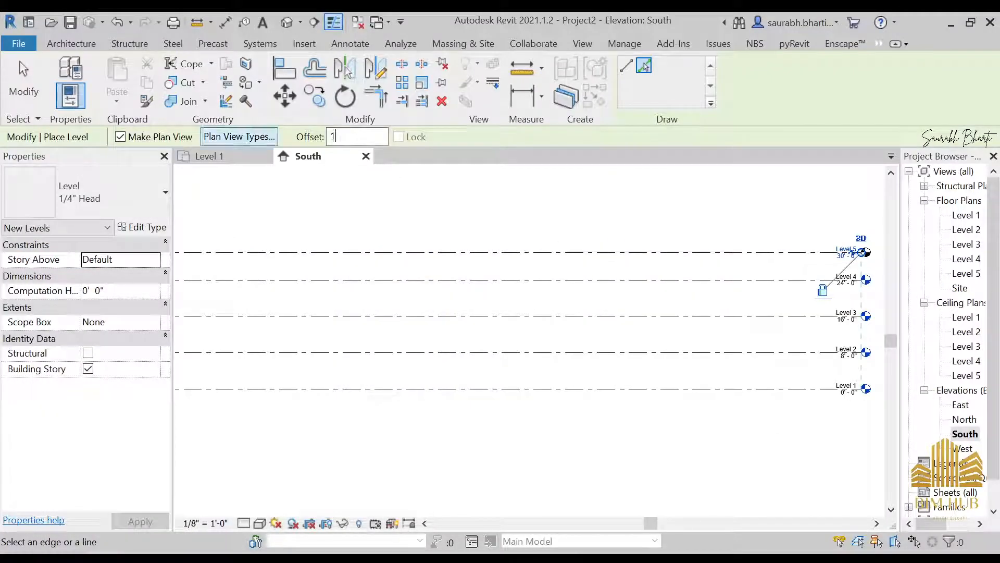
pyautogui.write('0\'  0"')
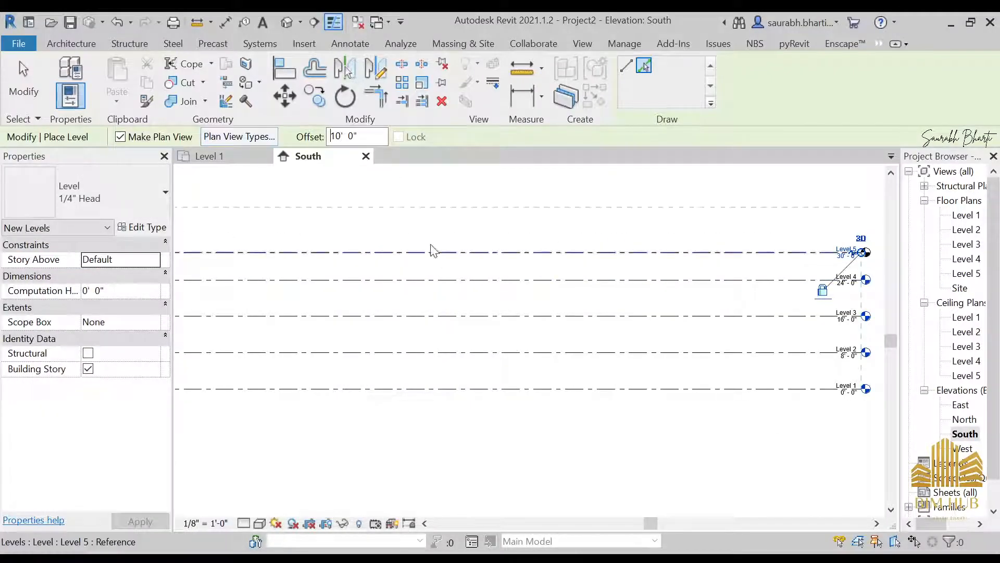
pyautogui.click(476, 250)
# - Check the top height in the tank sketch, add a level offset 6' above Level 6 and end level placement
pyautogui.hotkey('alt', 'Tab')
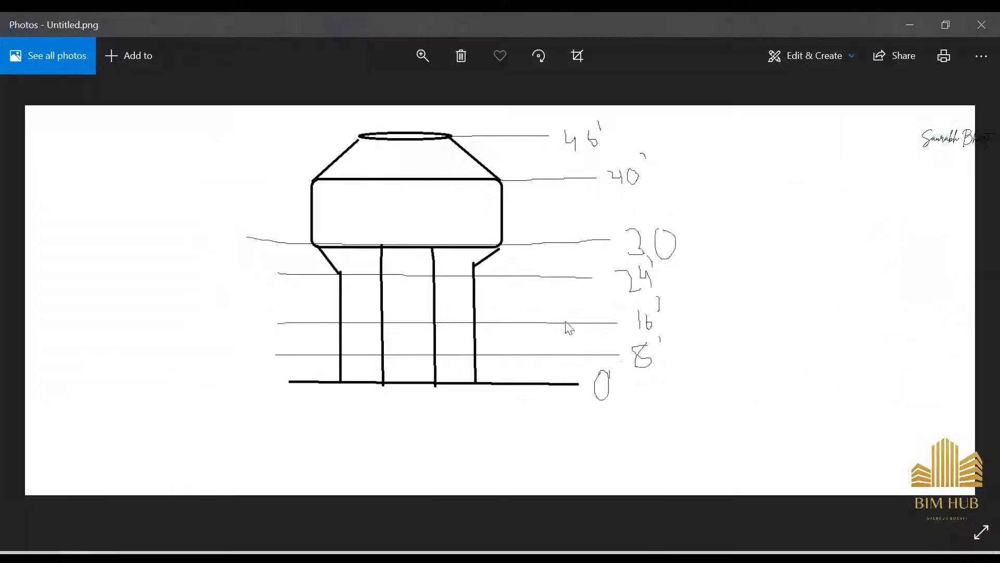
pyautogui.click(918, 23)
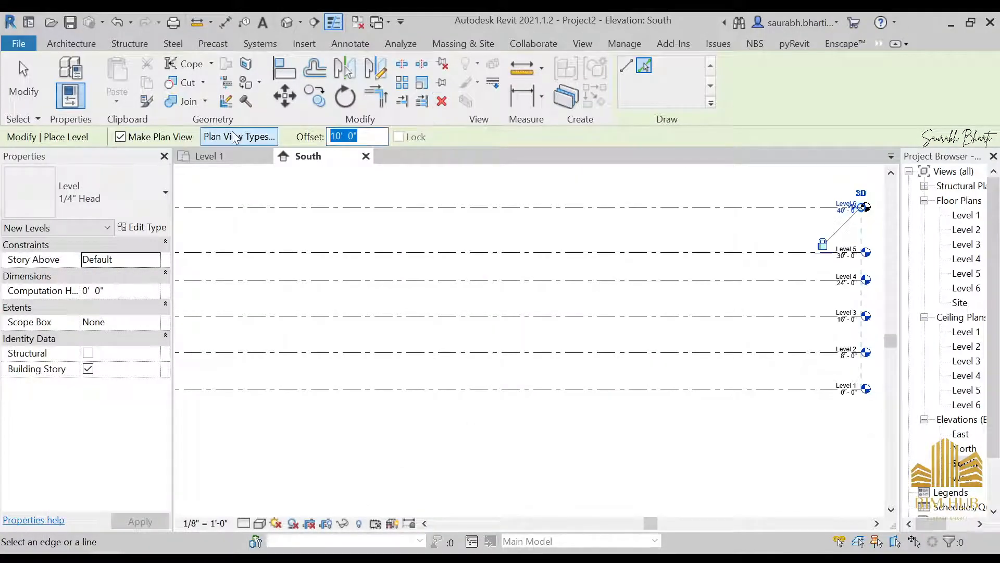
pyautogui.write('6')
pyautogui.moveTo(533, 271); pyautogui.dragTo(567, 363, button='middle')
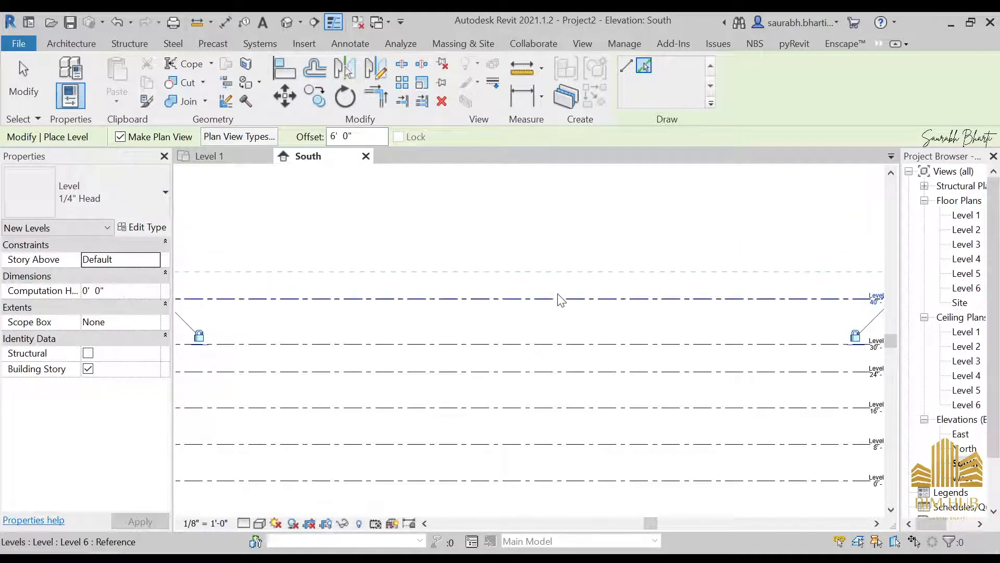
pyautogui.click(558, 299)
pyautogui.press('Escape')
pyautogui.press('Escape')
pyautogui.scroll(-2, 668, 342)
pyautogui.moveTo(668, 341); pyautogui.dragTo(644, 356, button='middle')
pyautogui.scroll(1, 835, 234)
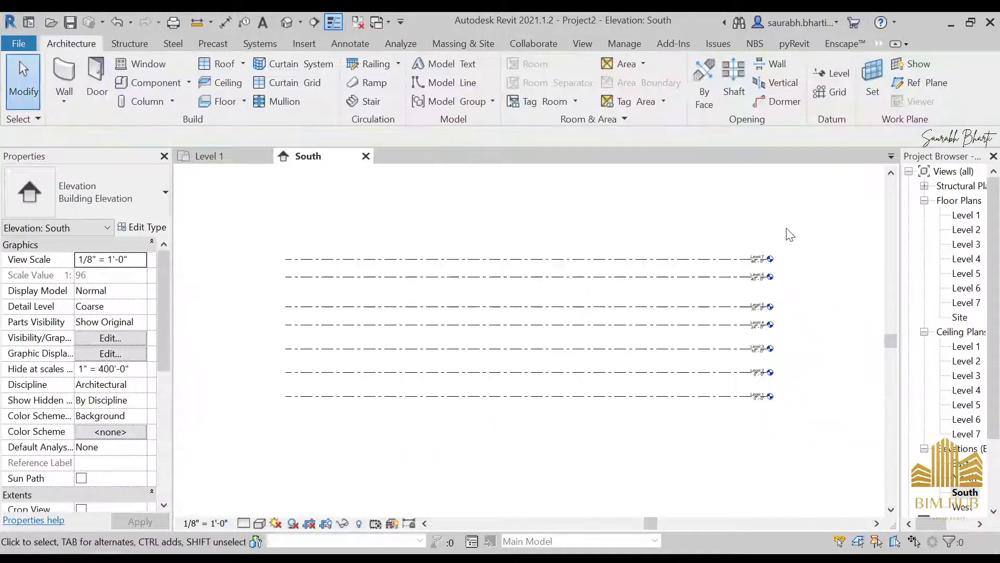
# - Open the Level 1 floor plan and draw a model-line circle with a 20' radius between the elevation markers
pyautogui.doubleClick(971, 217)
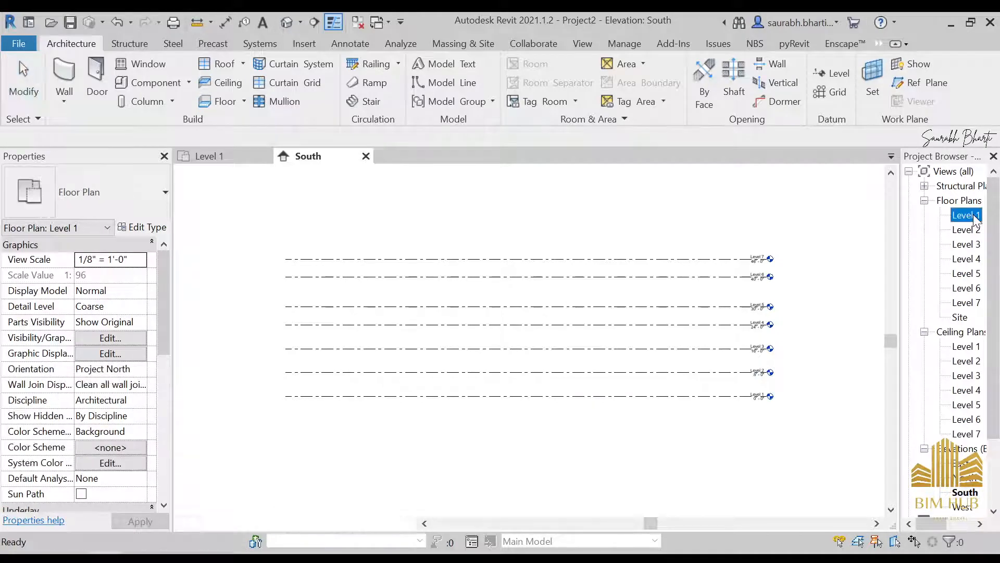
pyautogui.click(432, 84)
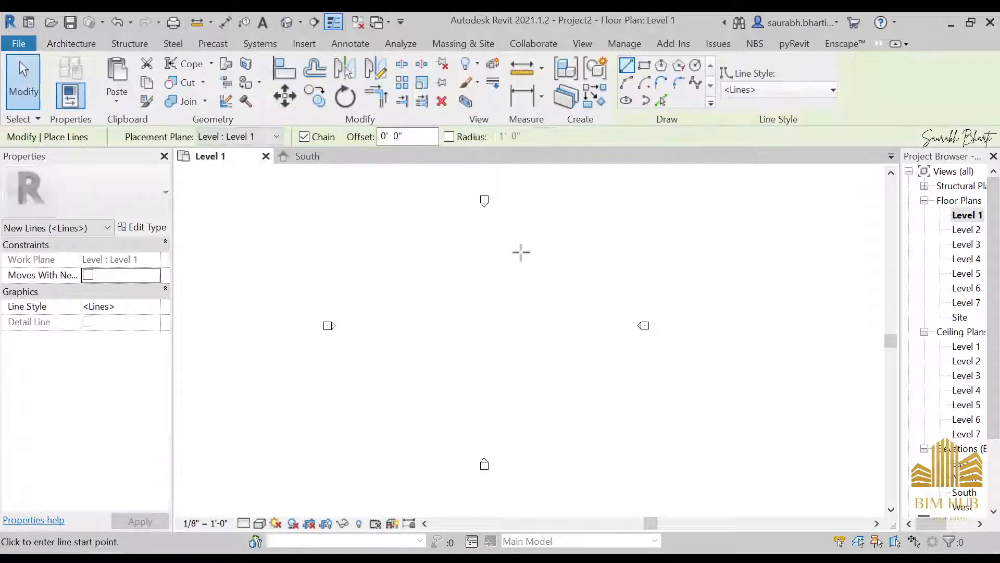
pyautogui.click(695, 65)
pyautogui.scroll(3, 510, 313)
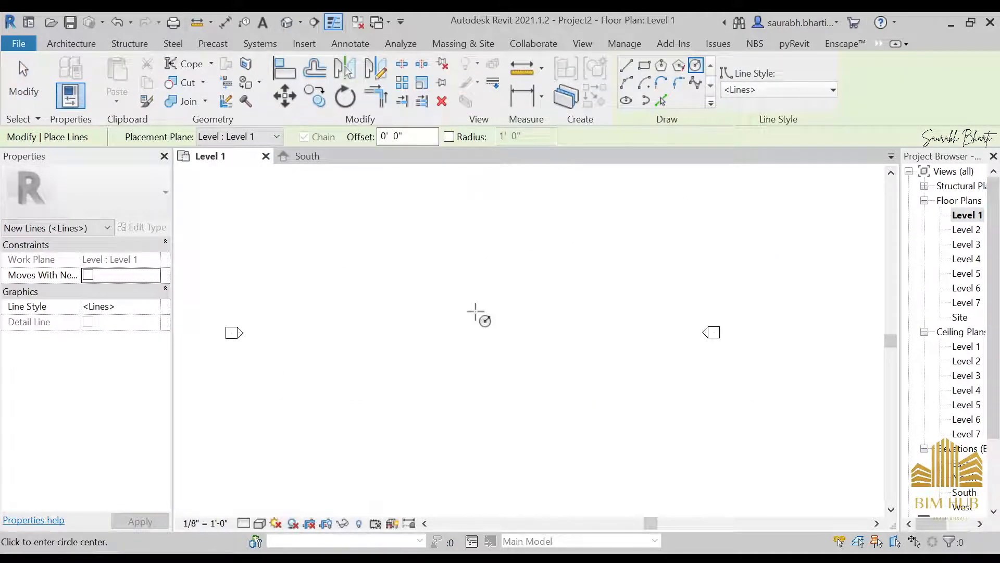
pyautogui.moveTo(487, 323); pyautogui.dragTo(545, 324, button='middle')
pyautogui.scroll(-3, 532, 316)
pyautogui.scroll(2, 530, 315)
pyautogui.click(530, 314)
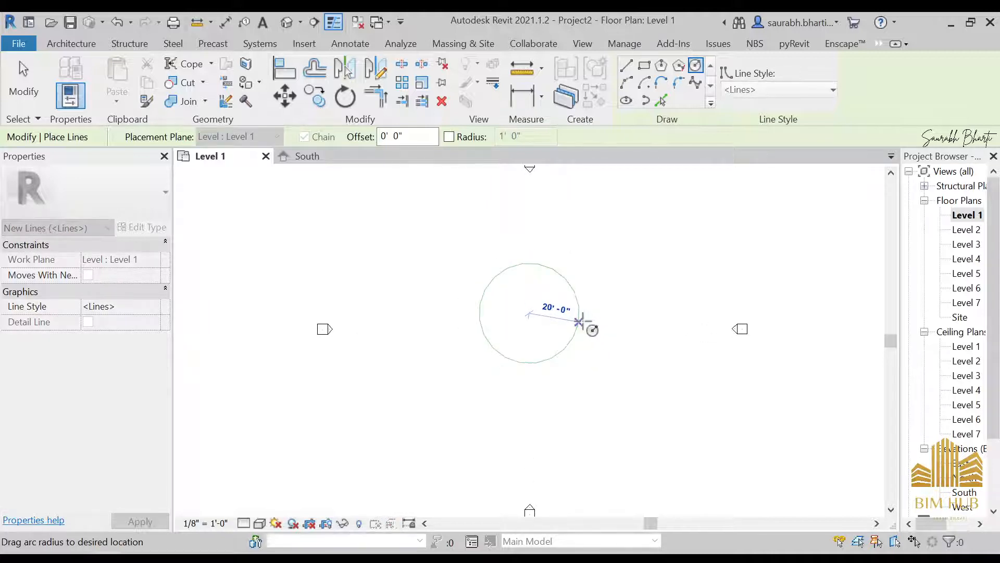
pyautogui.click(579, 322)
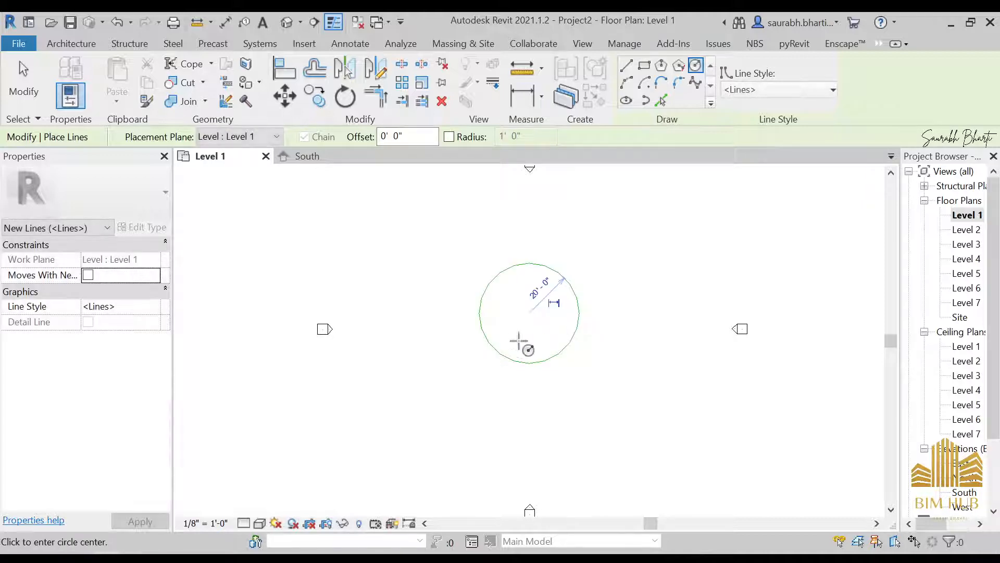
pyautogui.press('Escape')
pyautogui.press('Escape')
pyautogui.scroll(2, 518, 339)
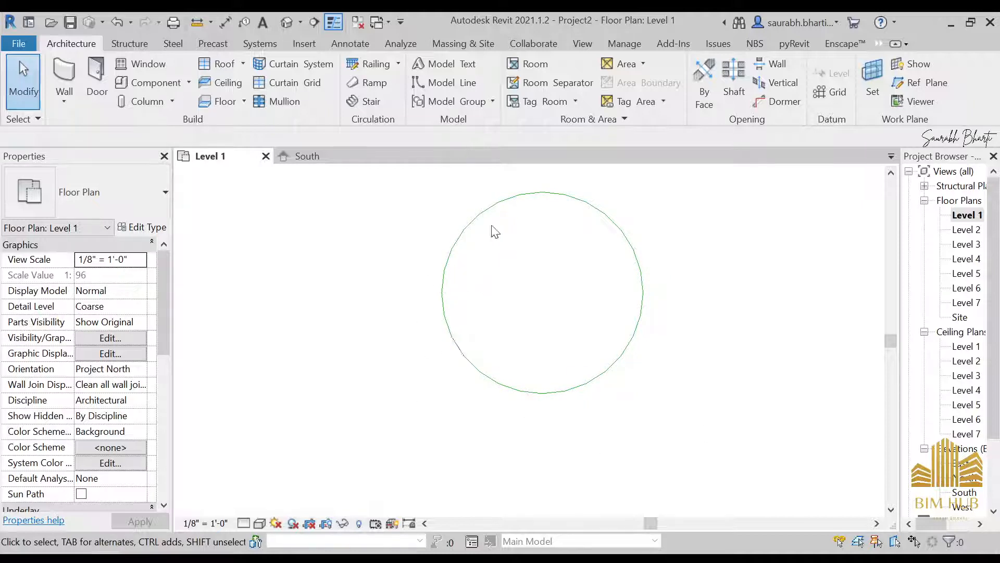
pyautogui.moveTo(495, 232); pyautogui.dragTo(467, 261, button='middle')
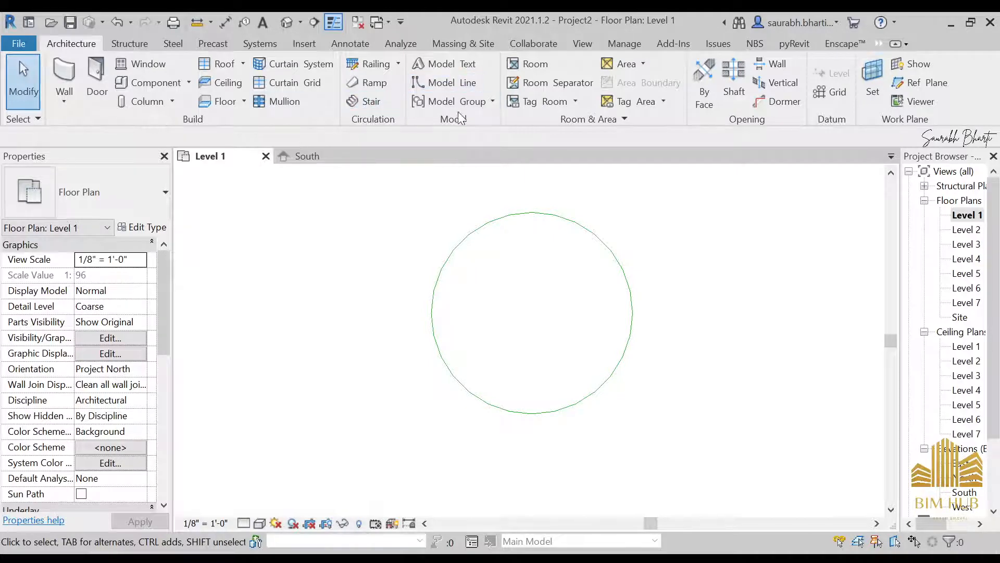
# - Switch to Calculator, divide 360 by 8 to get the angular spacing around the circle, and return to Revit
pyautogui.press('super')
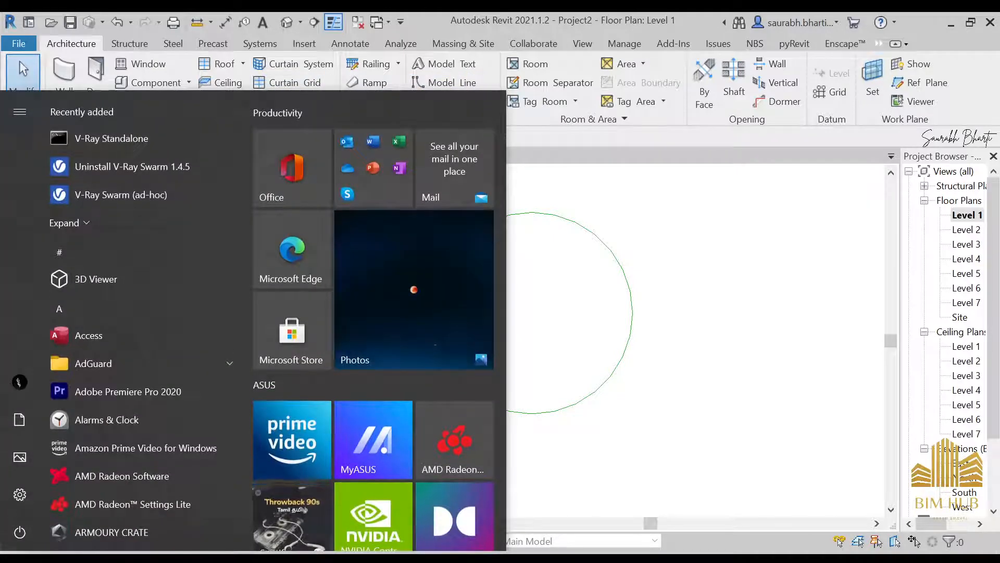
pyautogui.write('calc')
pyautogui.press('Return')
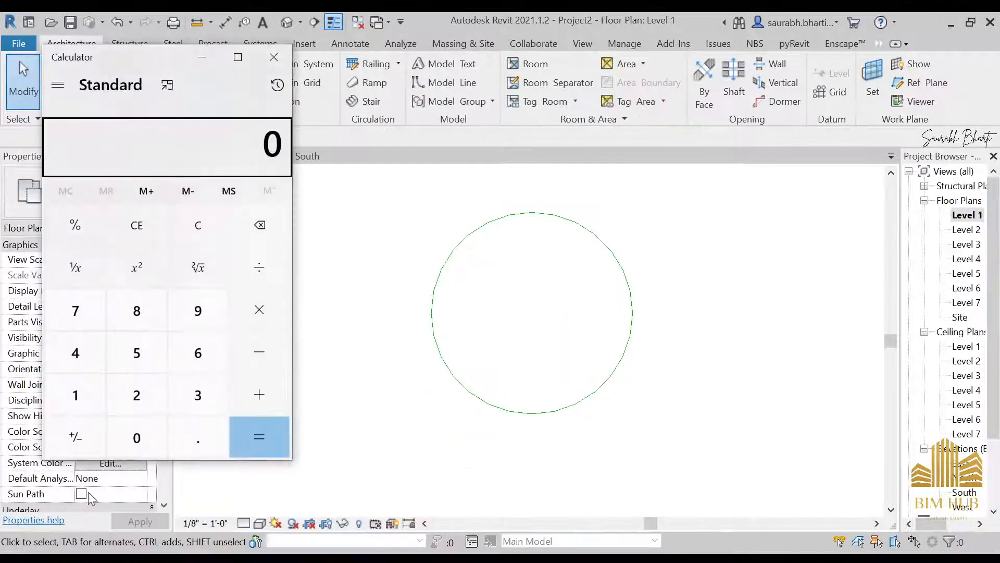
pyautogui.click(197, 401)
pyautogui.click(202, 360)
pyautogui.click(136, 454)
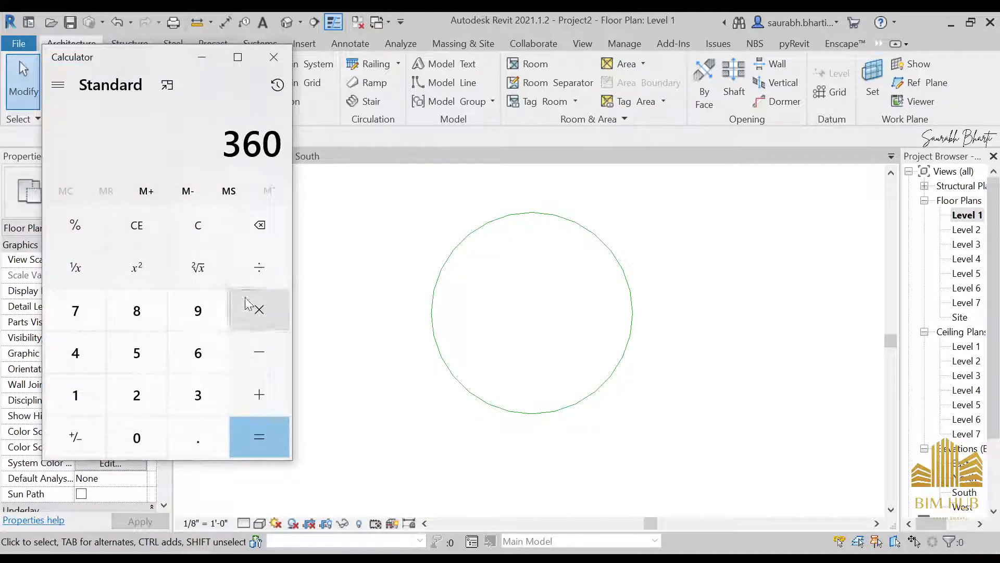
pyautogui.click(259, 267)
pyautogui.click(138, 313)
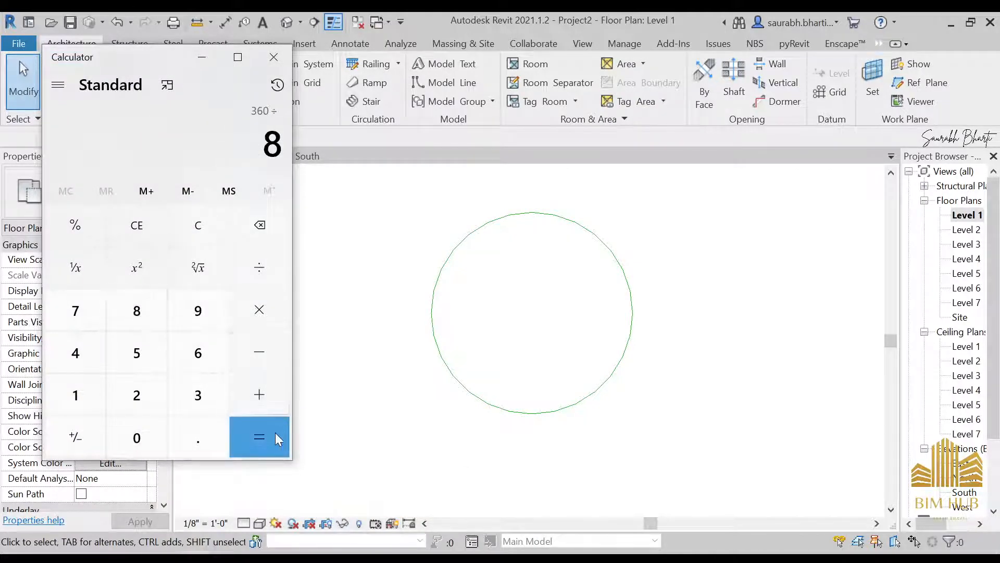
pyautogui.click(259, 436)
pyautogui.click(272, 58)
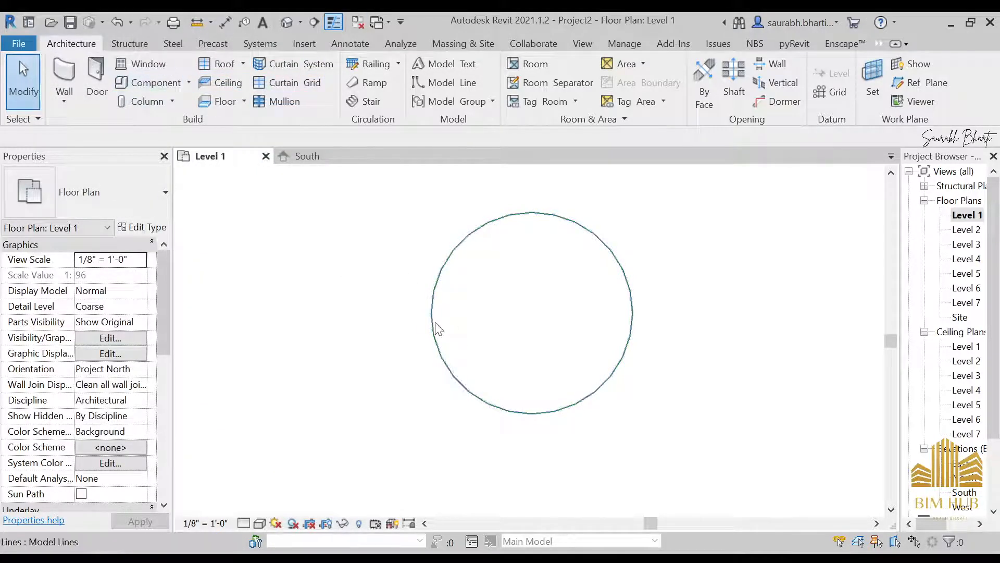
# - Check which structural and architectural column types are available in the project
pyautogui.click(115, 44)
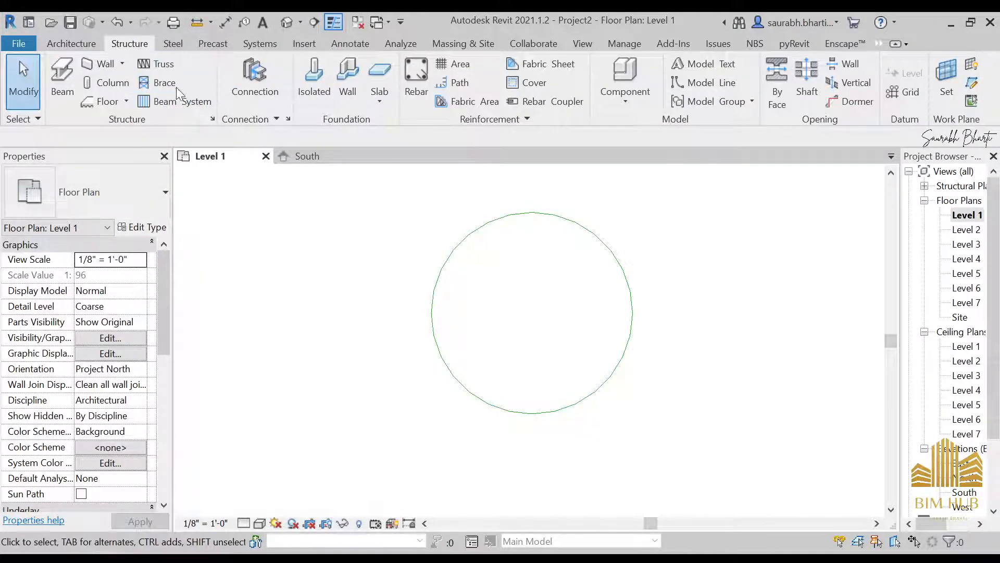
pyautogui.click(110, 87)
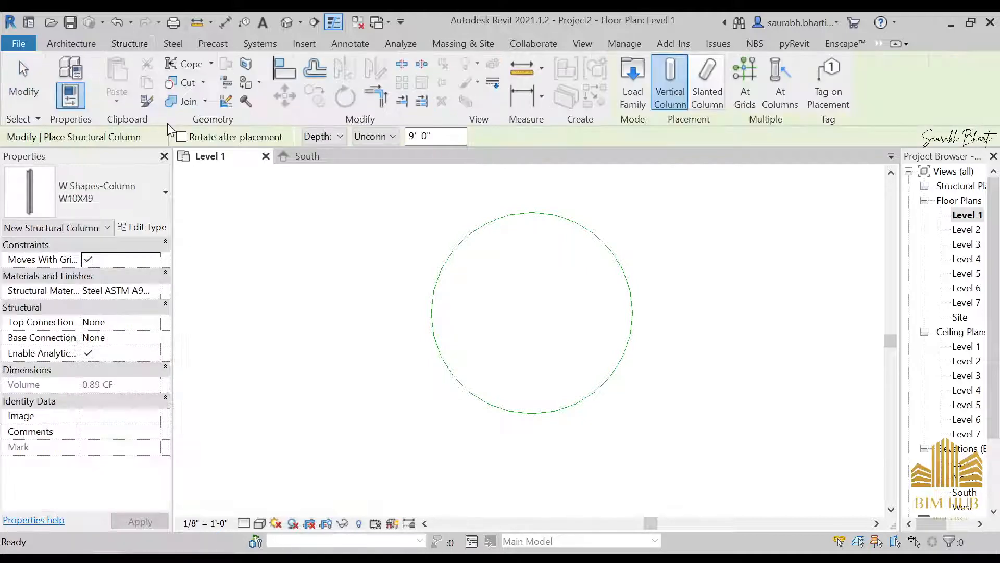
pyautogui.click(114, 208)
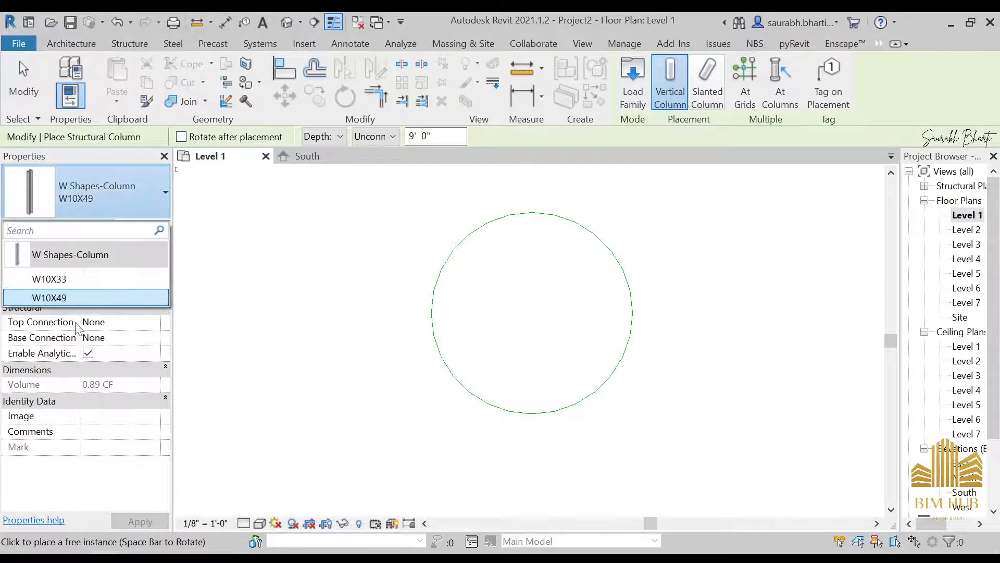
pyautogui.click(157, 190)
pyautogui.click(85, 44)
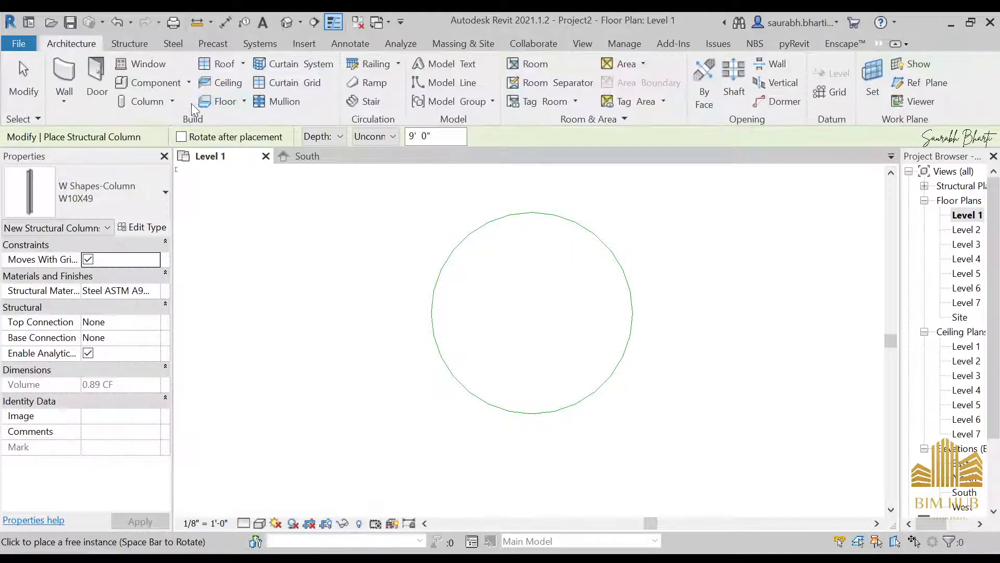
pyautogui.click(173, 101)
pyautogui.click(151, 156)
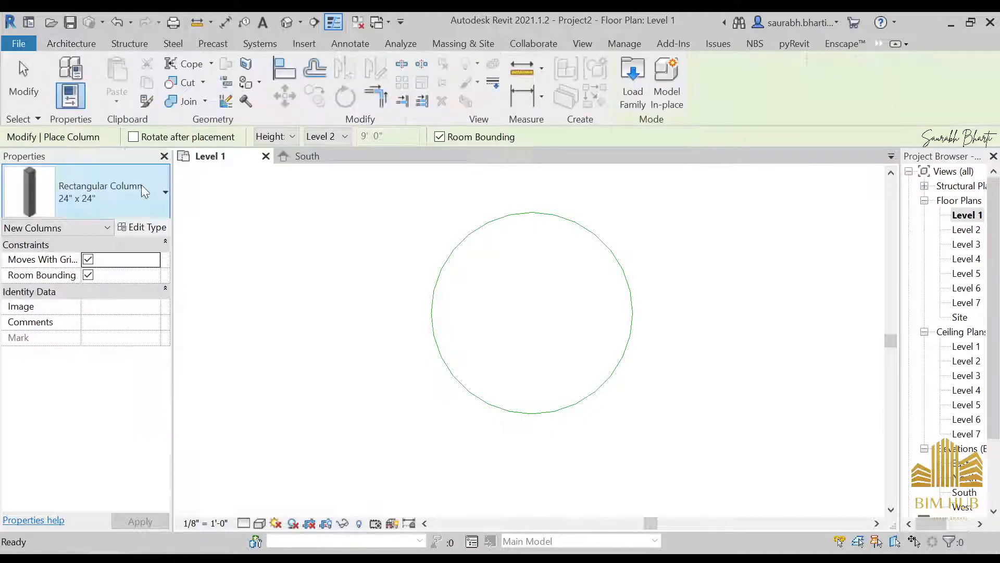
pyautogui.click(140, 185)
pyautogui.click(117, 189)
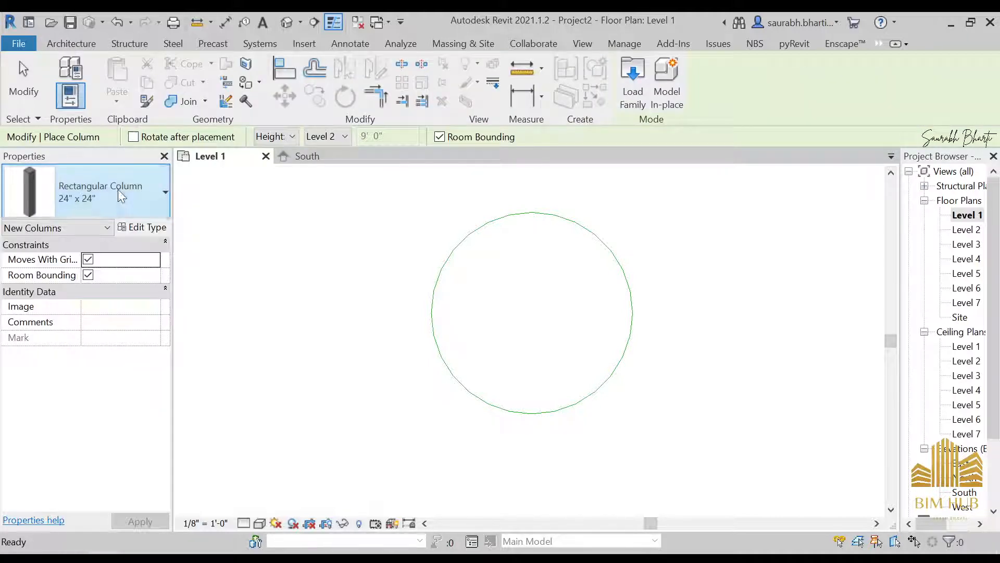
# - Load the M_Concrete-Round-Column family from the English library's Structural Columns, Concrete folder for structural column placement
pyautogui.click(73, 44)
pyautogui.click(172, 101)
pyautogui.click(172, 125)
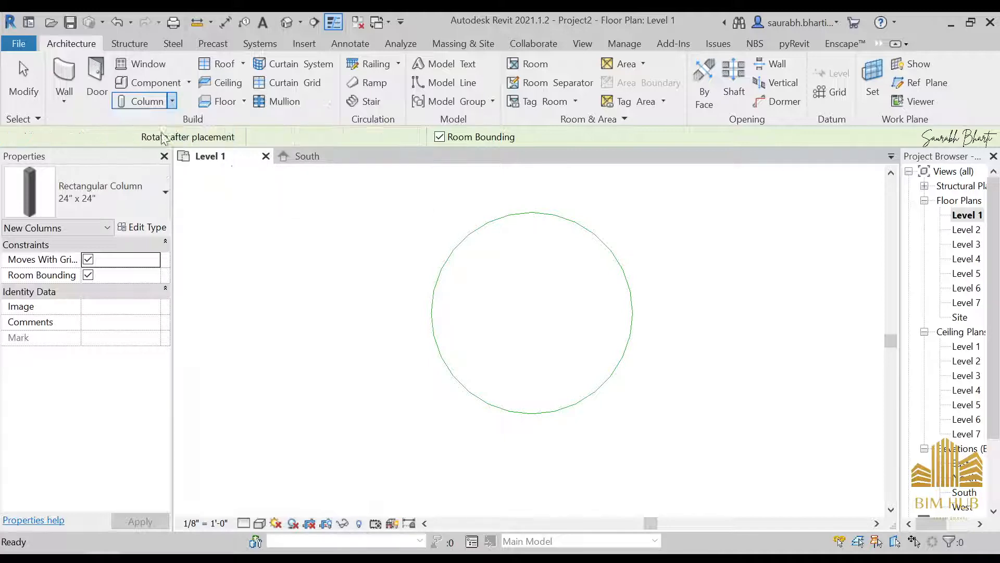
pyautogui.click(632, 78)
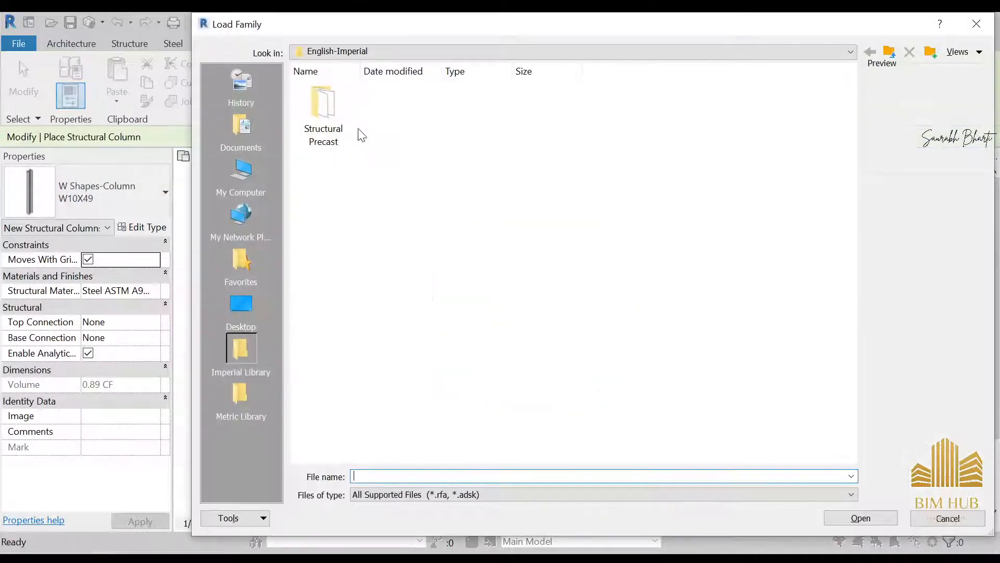
pyautogui.click(404, 52)
pyautogui.click(415, 142)
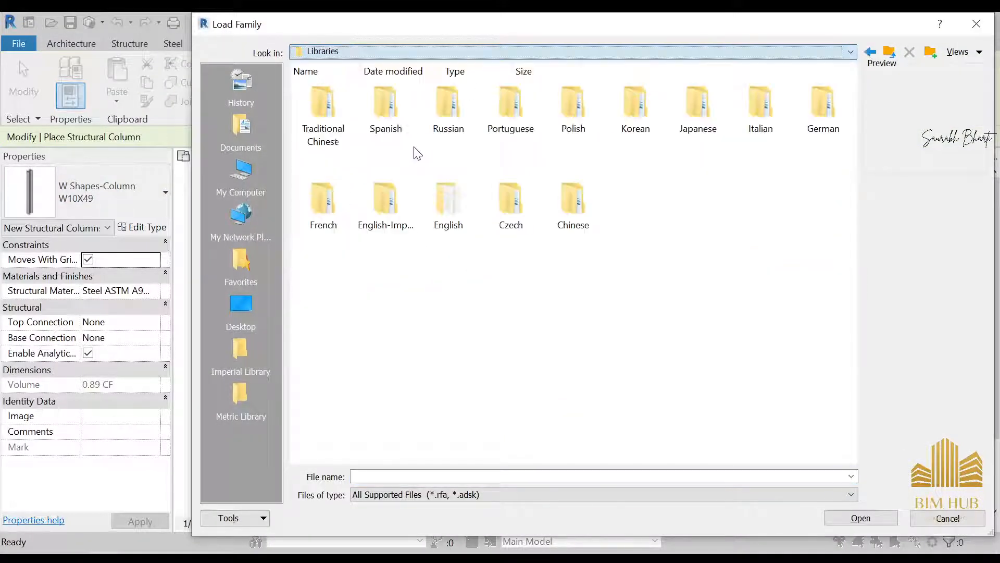
pyautogui.click(386, 208)
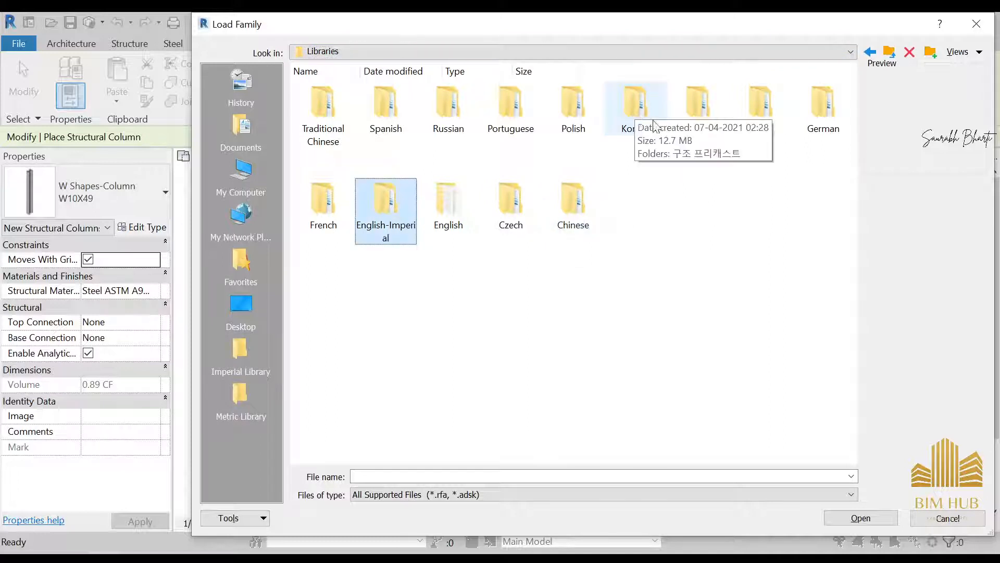
pyautogui.doubleClick(461, 217)
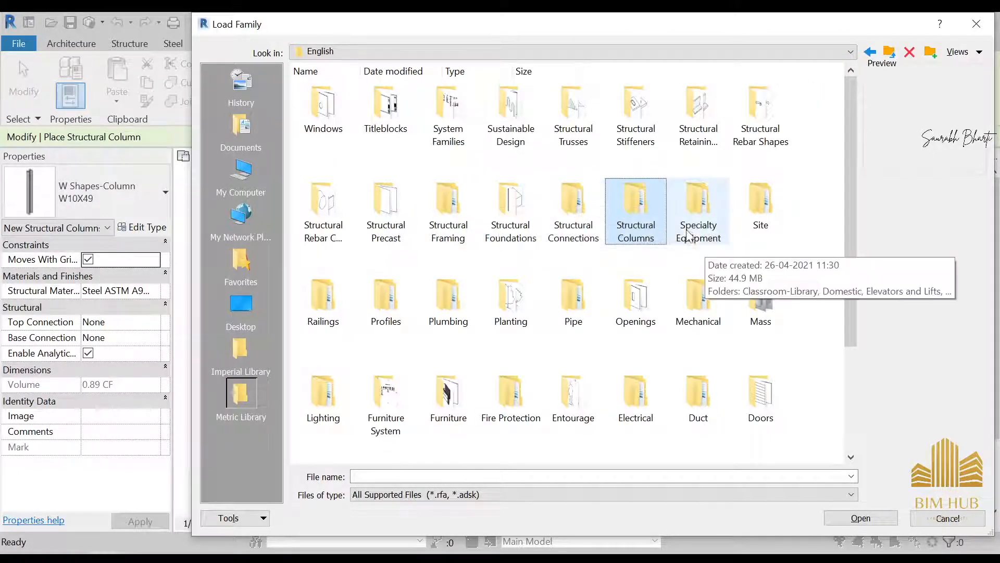
pyautogui.doubleClick(644, 224)
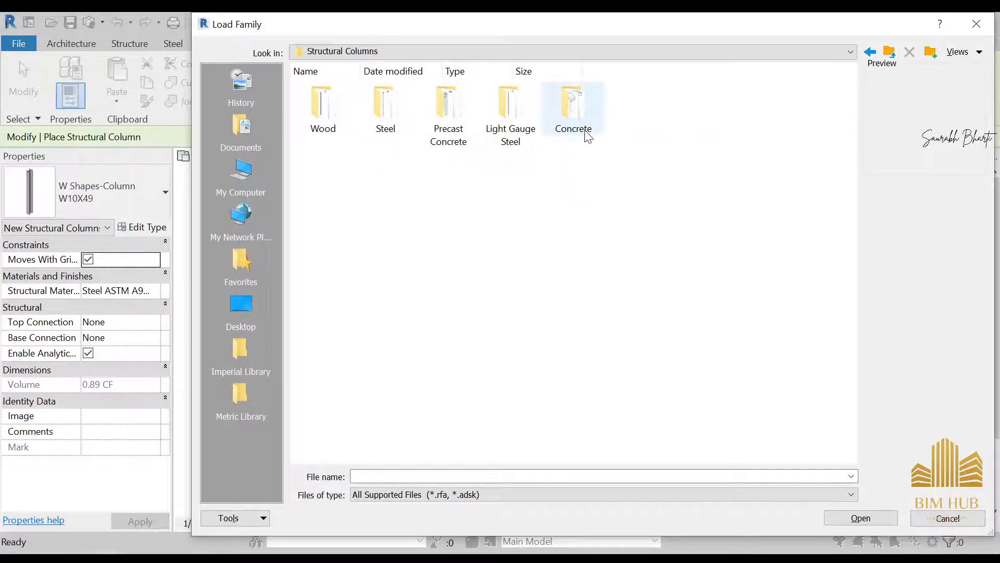
pyautogui.doubleClick(573, 104)
pyautogui.doubleClick(386, 109)
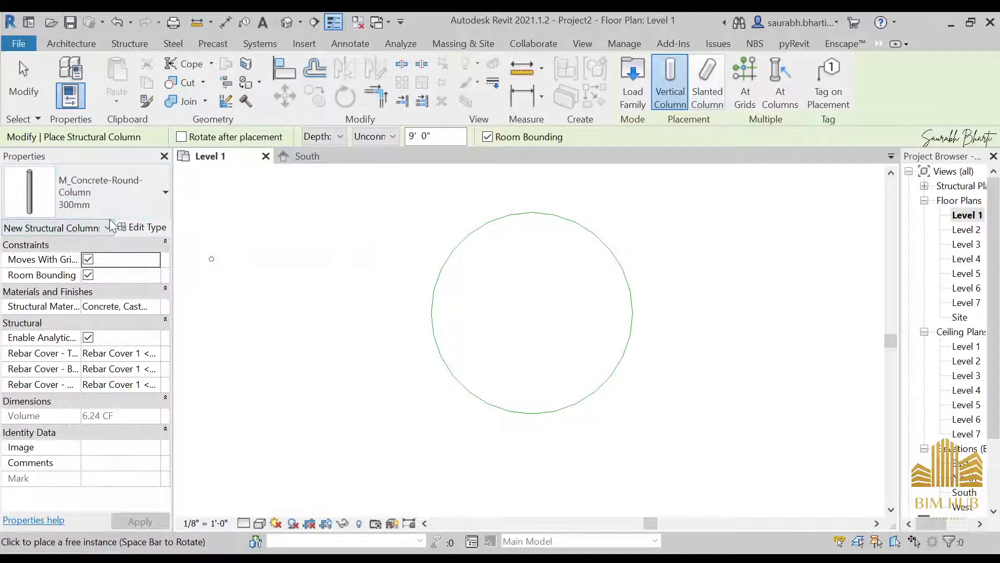
pyautogui.click(134, 228)
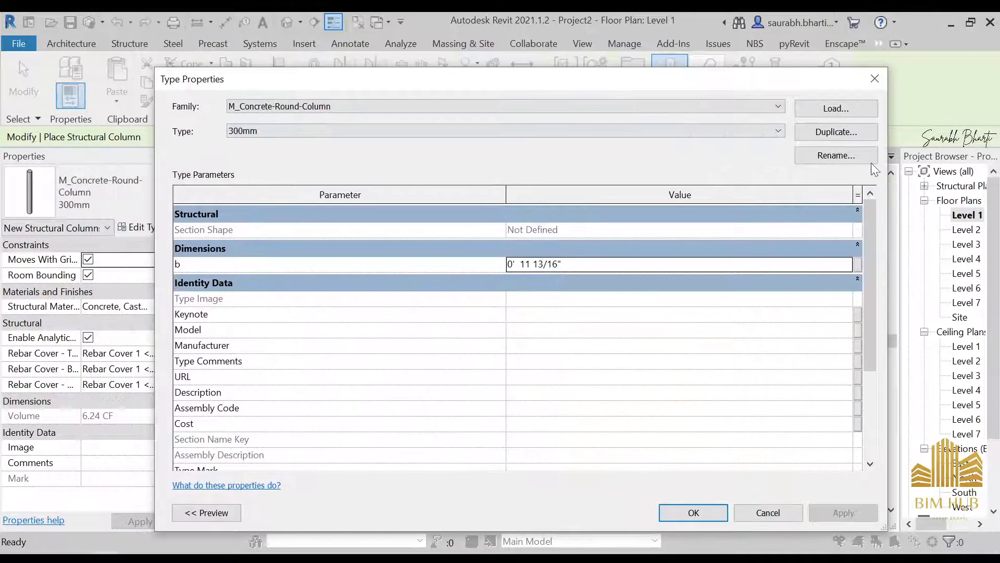
pyautogui.click(848, 137)
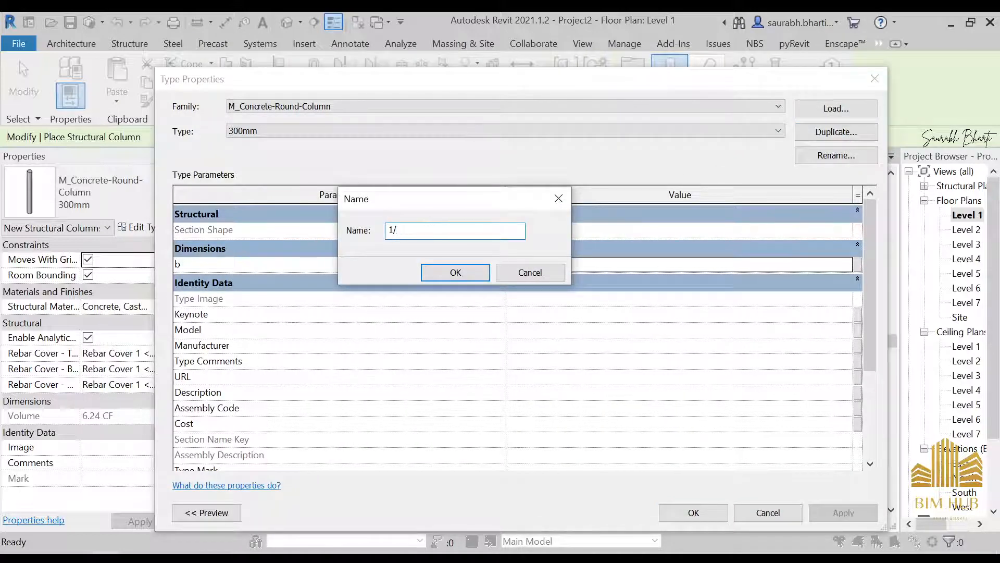
pyautogui.click(528, 279)
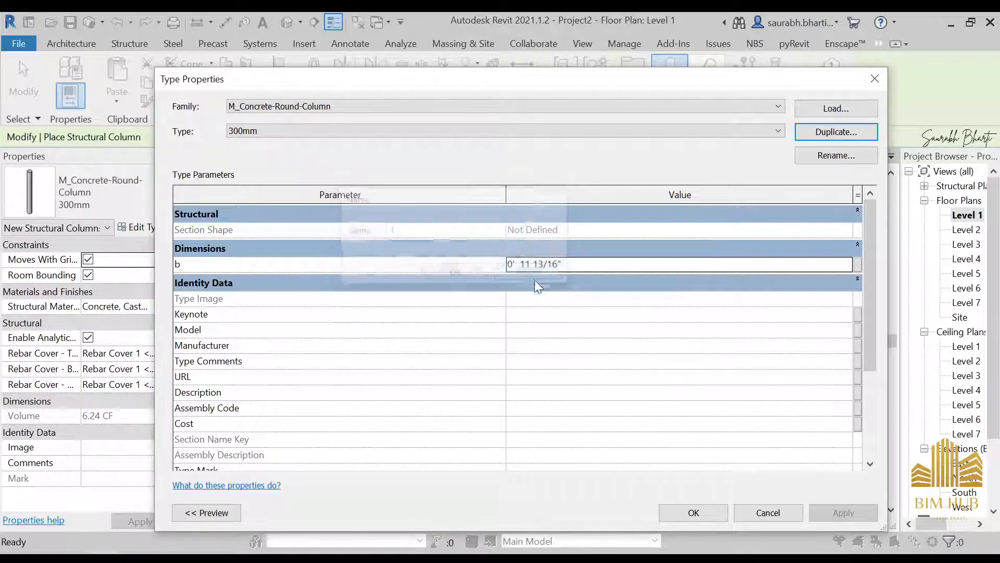
pyautogui.click(777, 515)
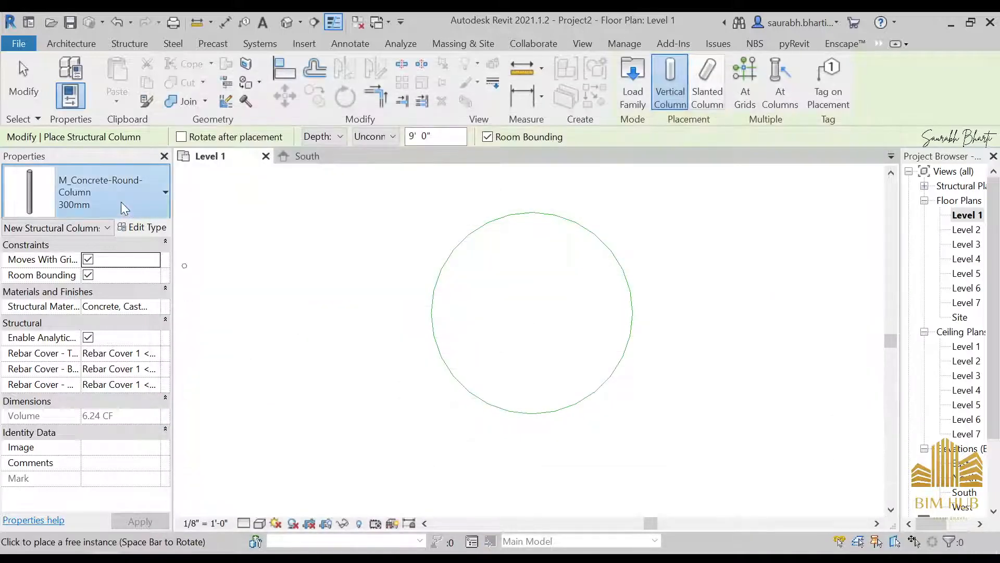
# - Set the architectural column type to Rectangular Column 18" x 18"
pyautogui.click(80, 44)
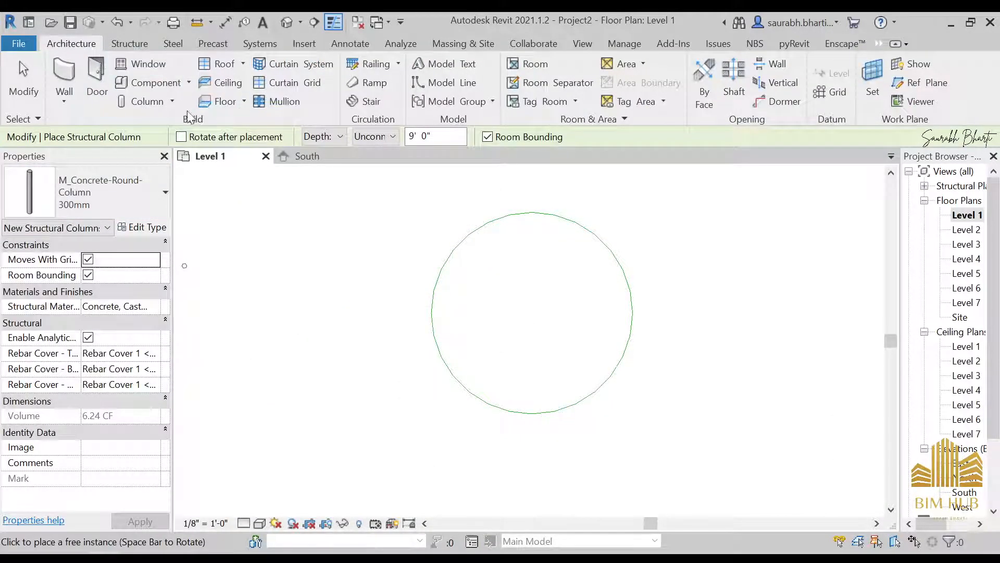
pyautogui.click(172, 103)
pyautogui.click(166, 152)
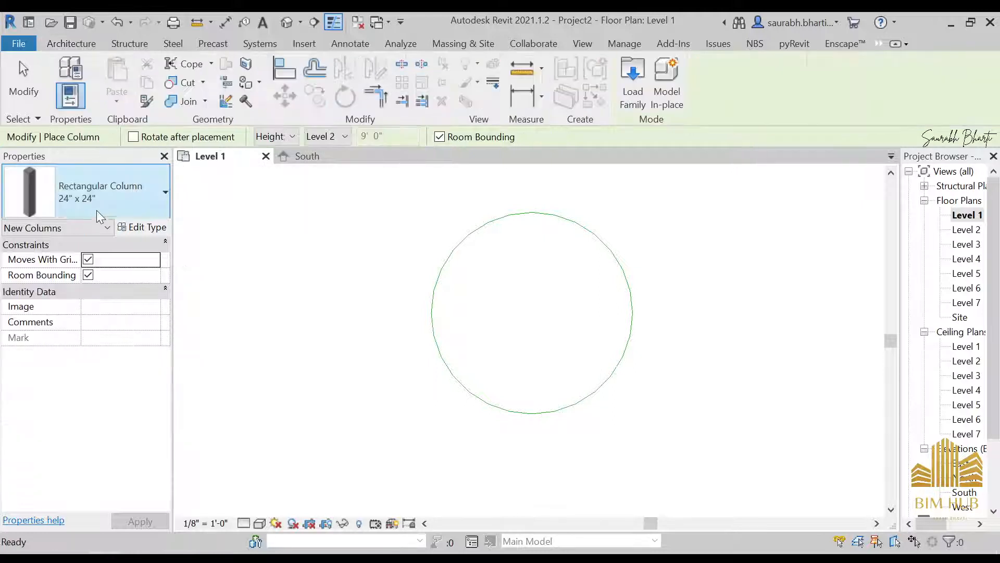
pyautogui.click(96, 210)
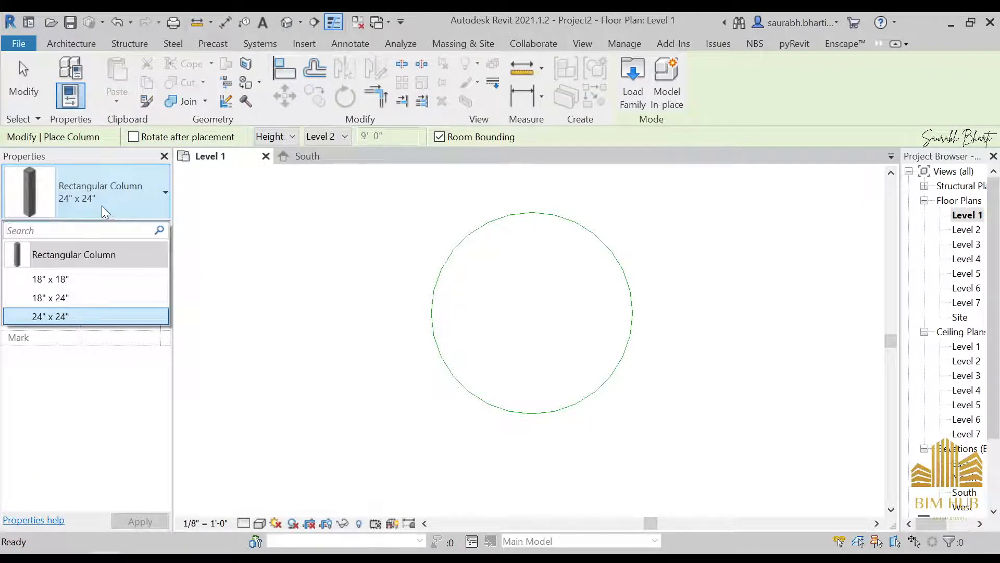
pyautogui.click(92, 281)
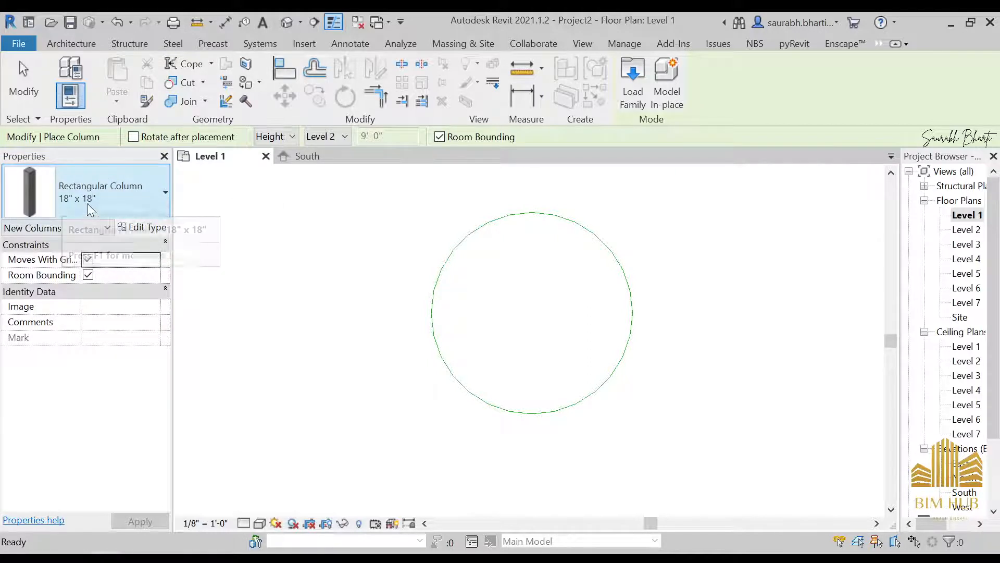
pyautogui.scroll(1, 432, 310)
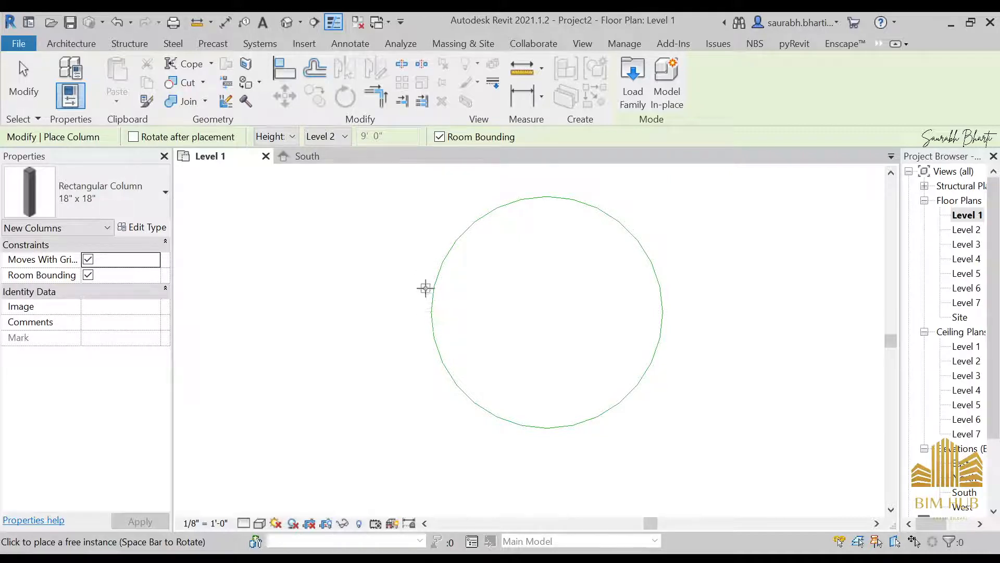
pyautogui.scroll(1, 432, 308)
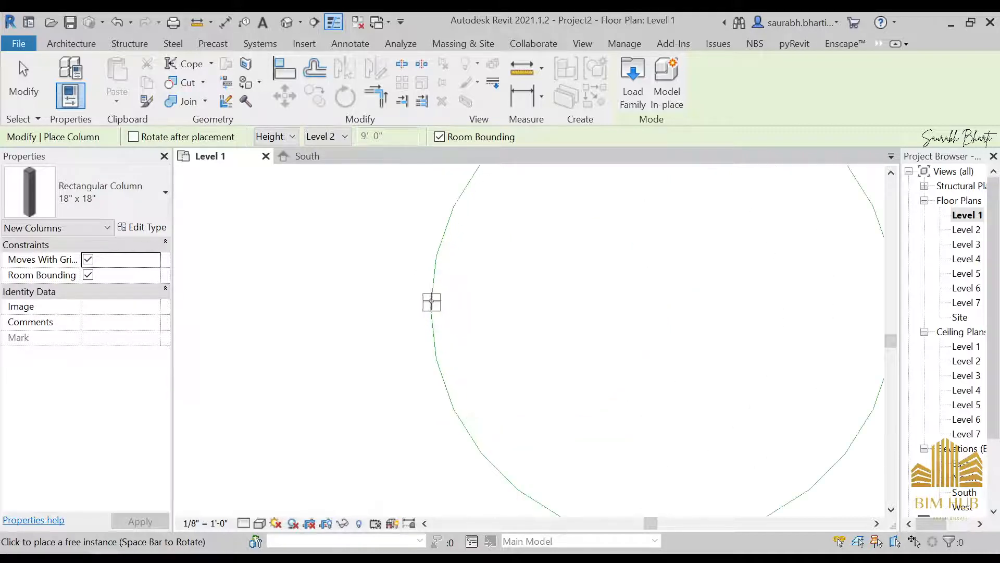
pyautogui.scroll(-3, 435, 309)
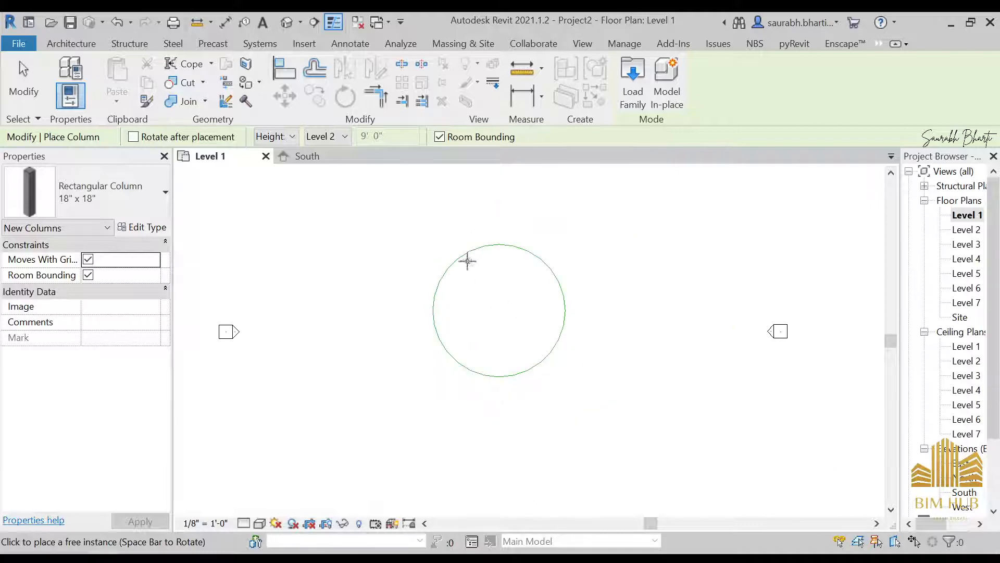
pyautogui.scroll(2, 441, 313)
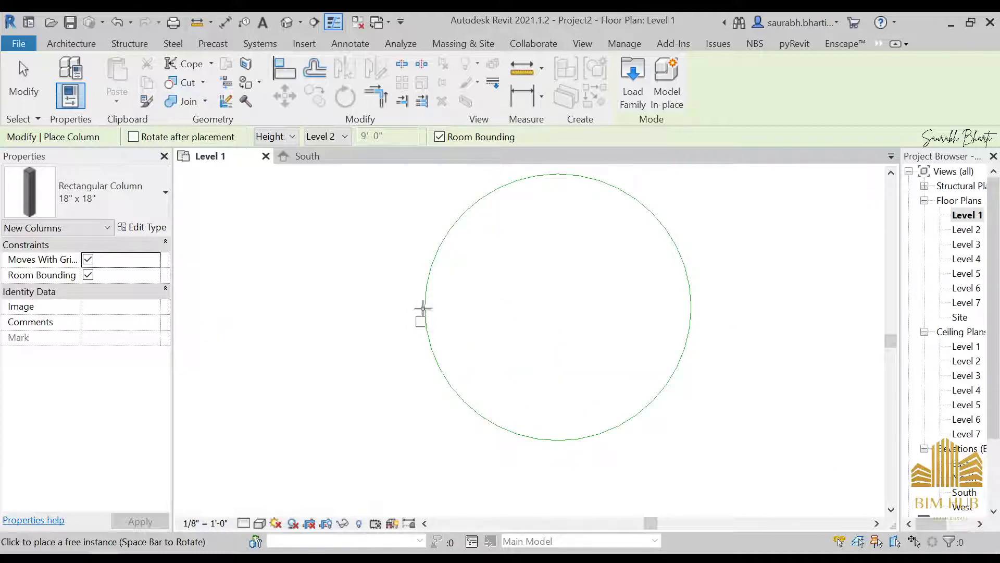
pyautogui.press('Escape')
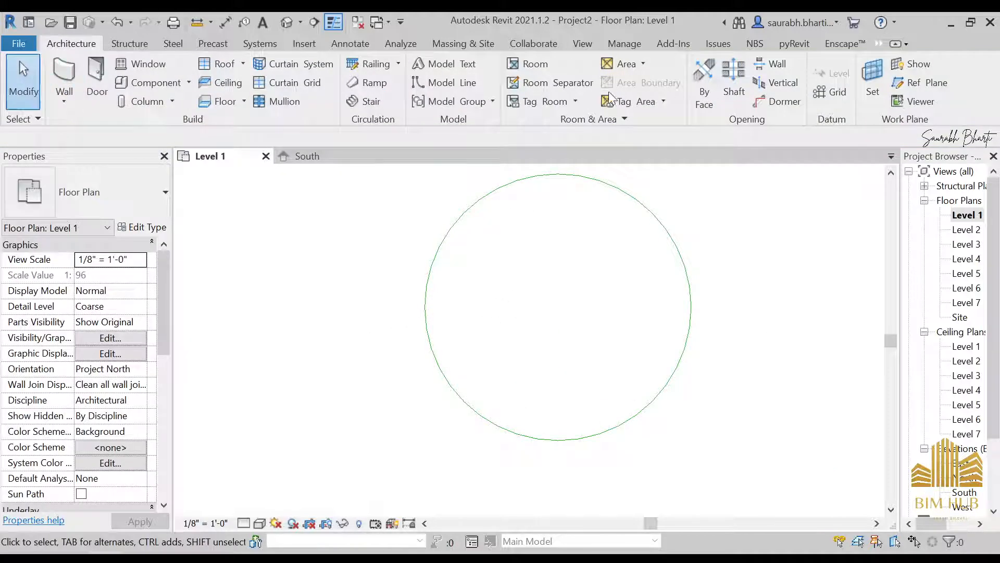
# - Draw a horizontal model line across the circle's full diameter, from its west quadrant to its east quadrant
pyautogui.click(446, 82)
pyautogui.click(425, 306)
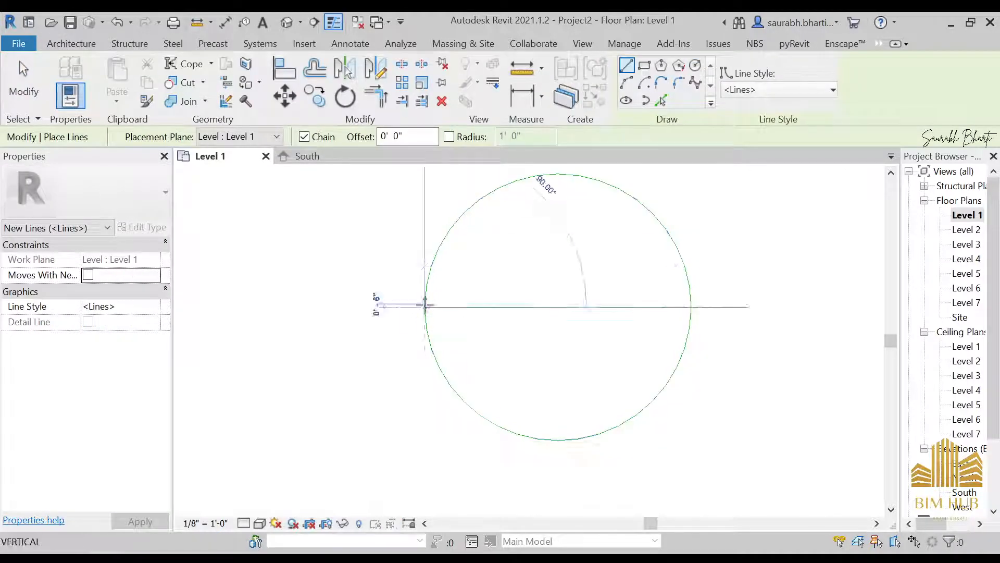
pyautogui.click(690, 307)
pyautogui.press('Escape')
pyautogui.press('Escape')
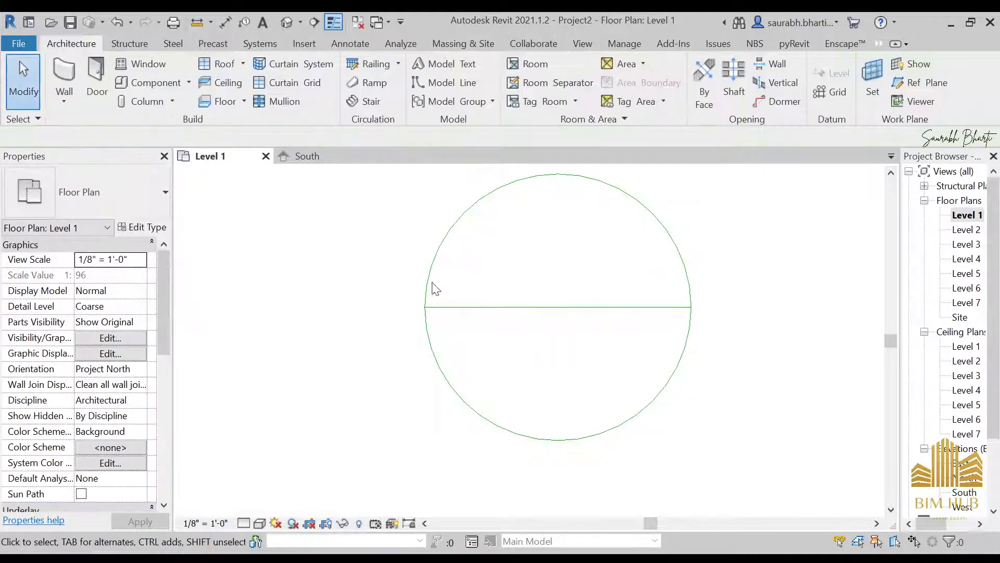
pyautogui.click(145, 99)
pyautogui.click(114, 200)
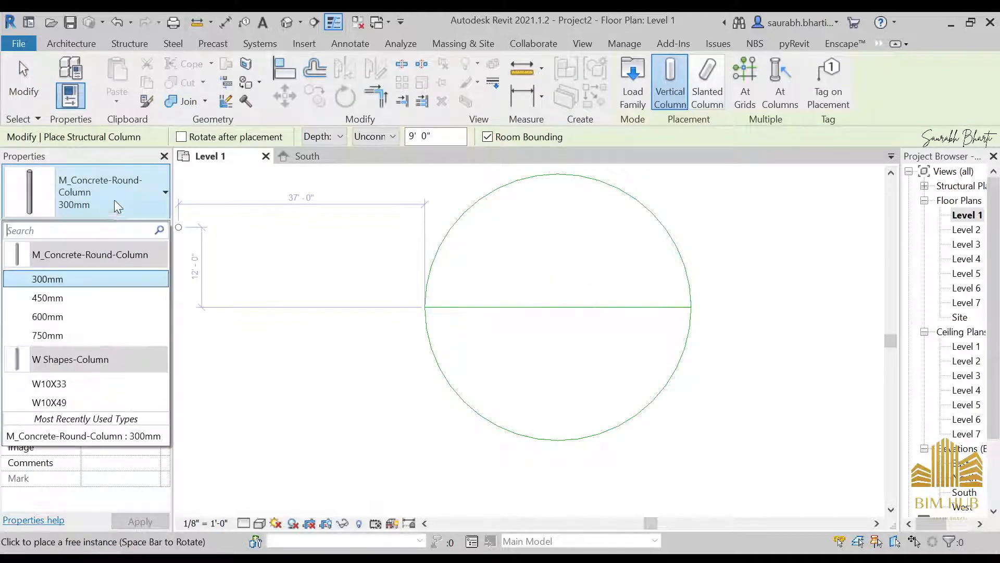
pyautogui.press('Escape')
pyautogui.press('Escape')
# - Place an 18" x 18" architectural column at the diameter line's west end and delete the diameter line
pyautogui.click(172, 101)
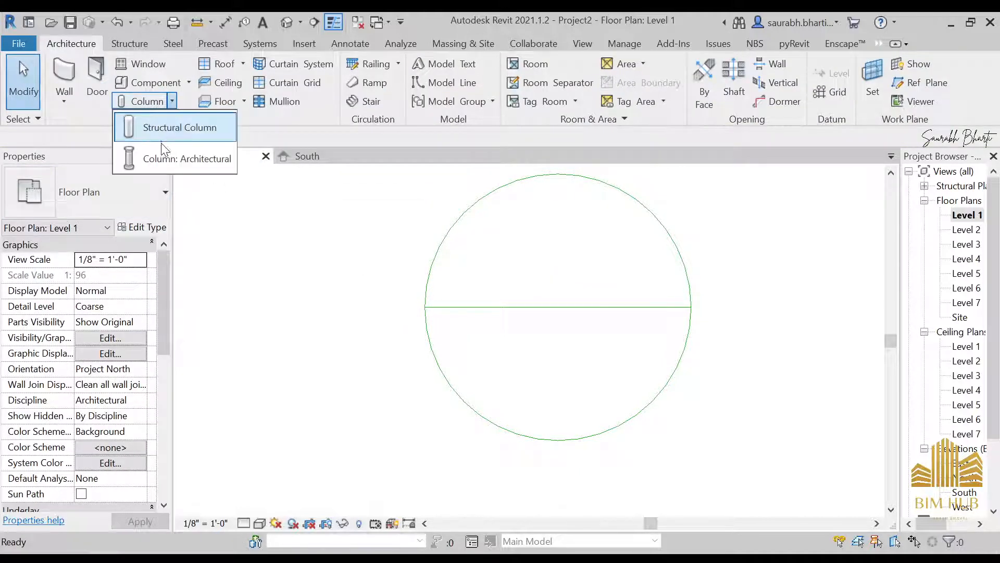
pyautogui.click(162, 154)
pyautogui.scroll(3, 453, 312)
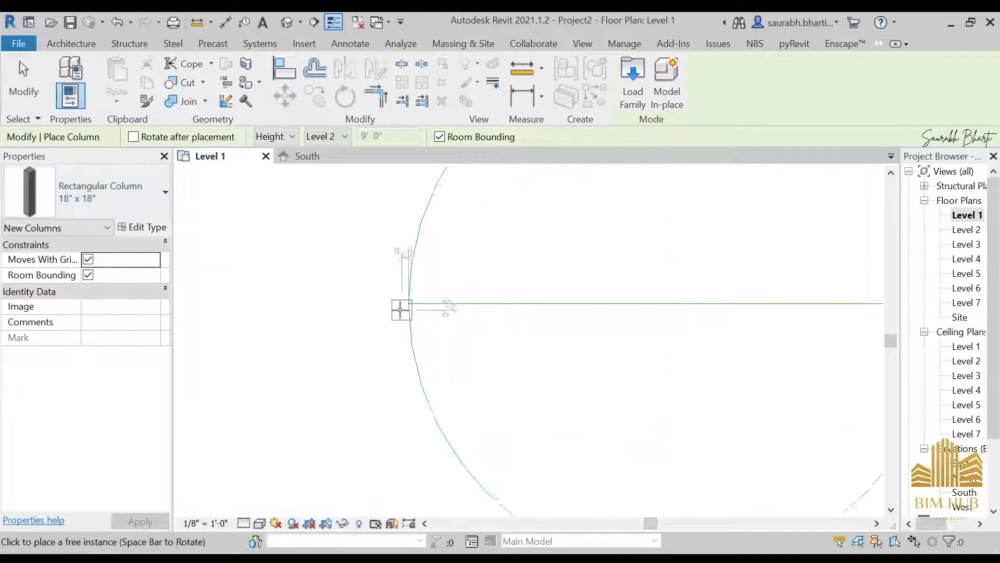
pyautogui.click(411, 303)
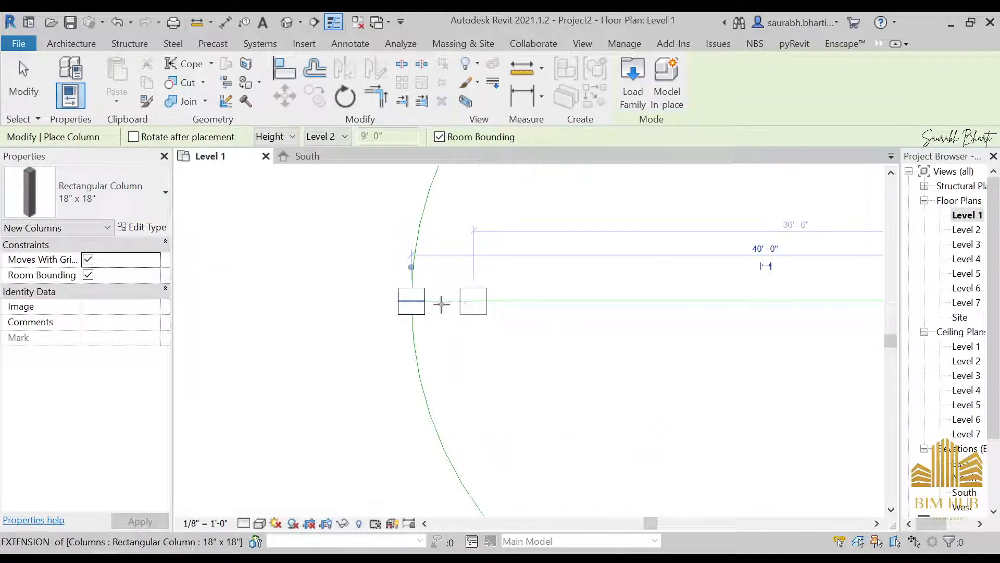
pyautogui.press('Escape')
pyautogui.press('Escape')
pyautogui.scroll(-2, 447, 307)
pyautogui.click(499, 302)
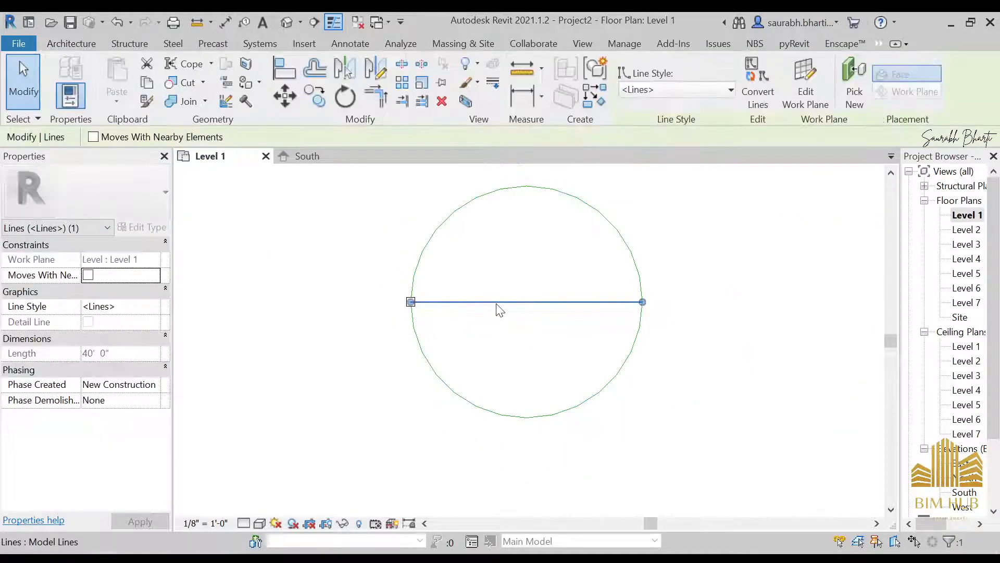
pyautogui.press('Delete')
# - Configure a grouped radial array of the column with 8 items, move to 2nd, angle 45, and rotation centre at the circle's centre
pyautogui.moveTo(350, 268); pyautogui.dragTo(453, 348)
pyautogui.moveTo(453, 296); pyautogui.dragTo(627, 252, button='middle')
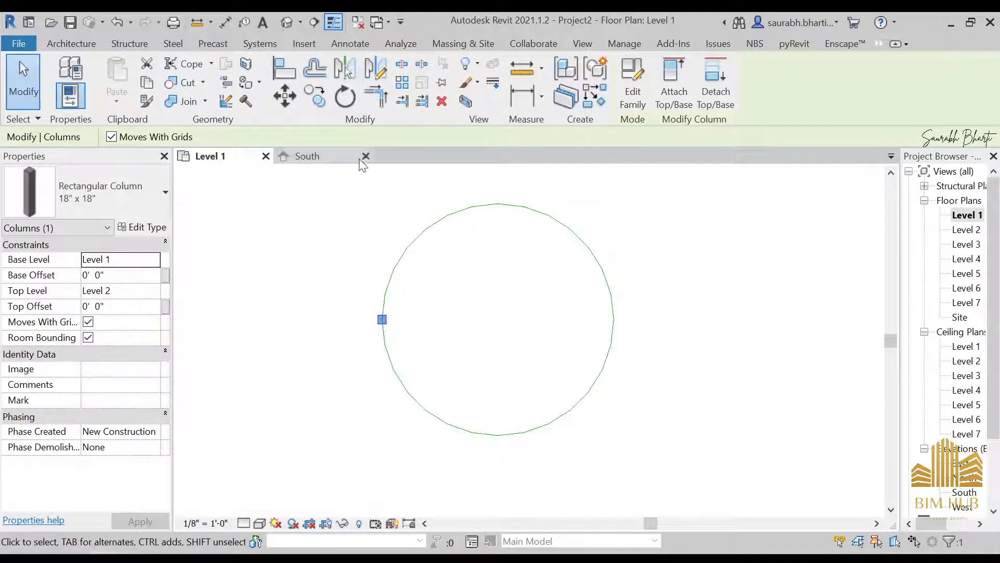
pyautogui.click(402, 82)
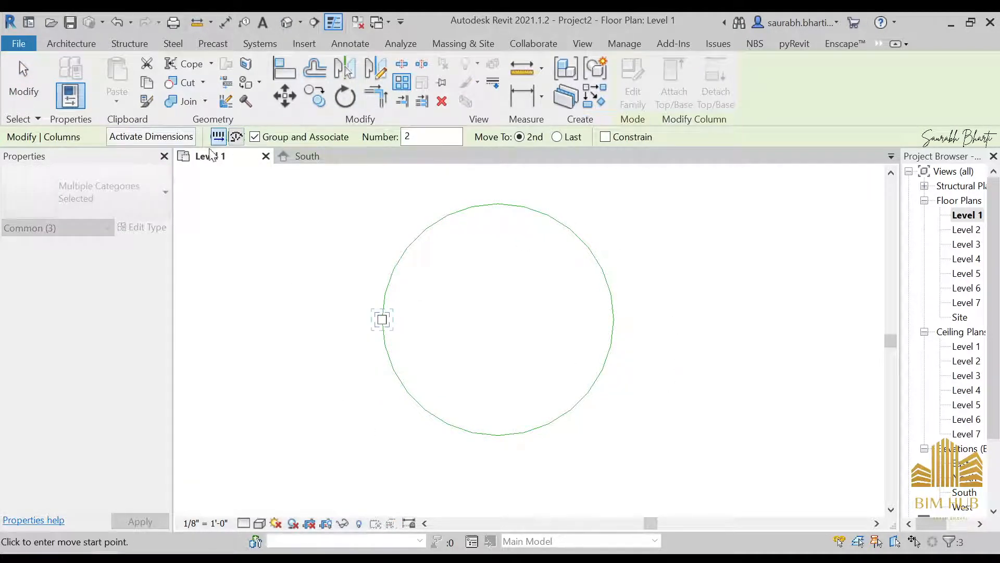
pyautogui.click(236, 138)
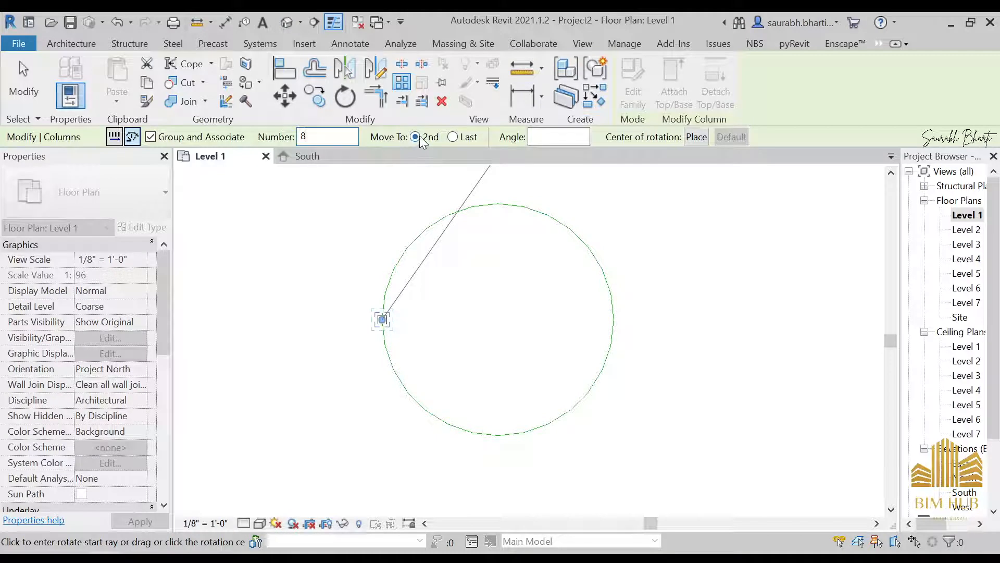
pyautogui.click(540, 137)
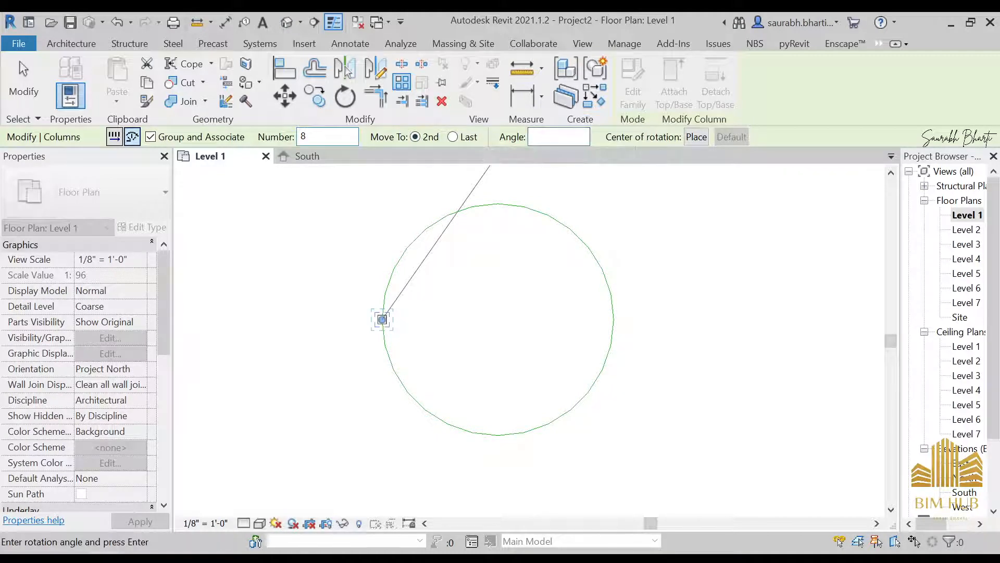
pyautogui.click(696, 136)
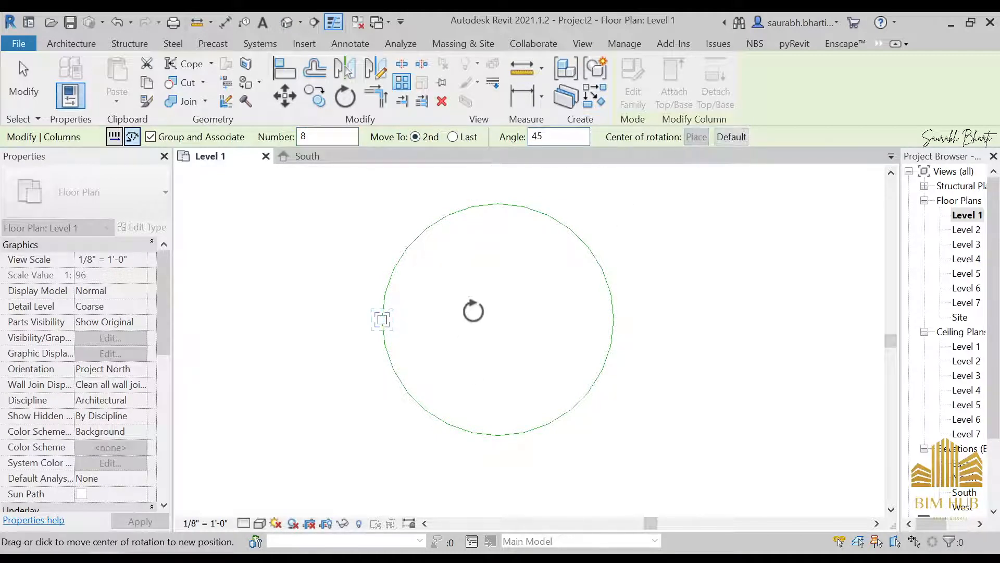
pyautogui.click(498, 320)
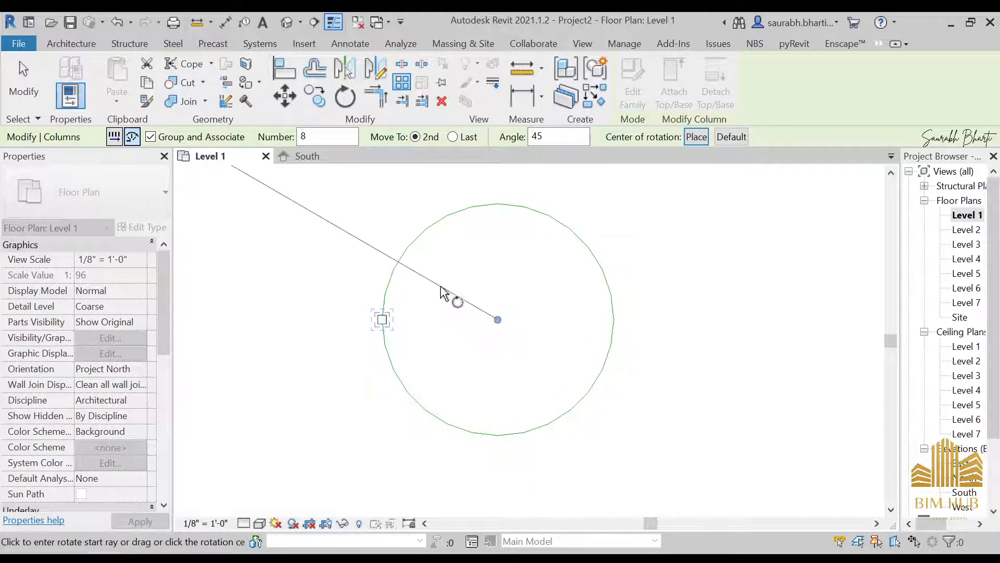
# - Complete the radial array with the start ray through the column and the second ray about 45° clockwise, keeping the count of 8
pyautogui.click(380, 320)
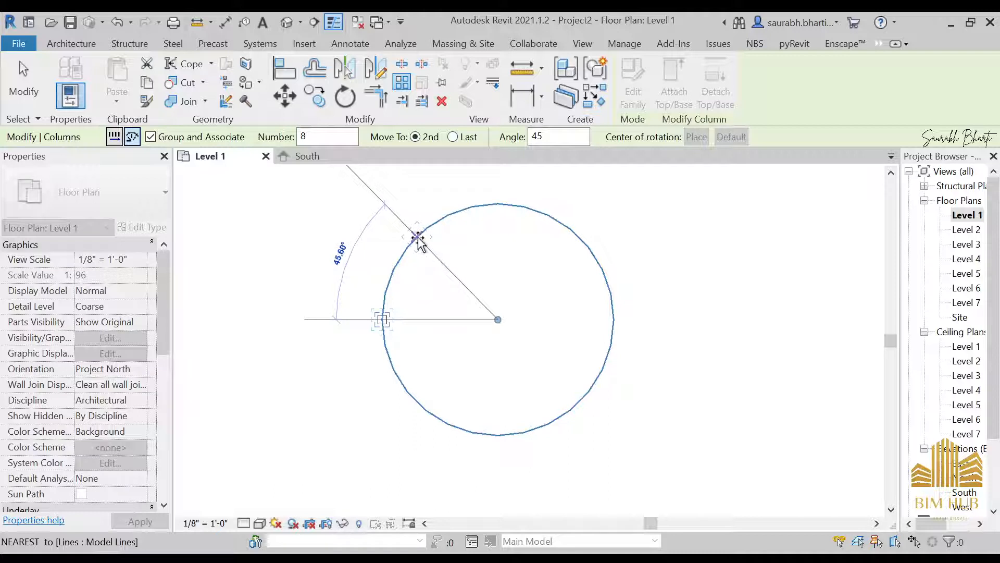
pyautogui.scroll(7, 418, 237)
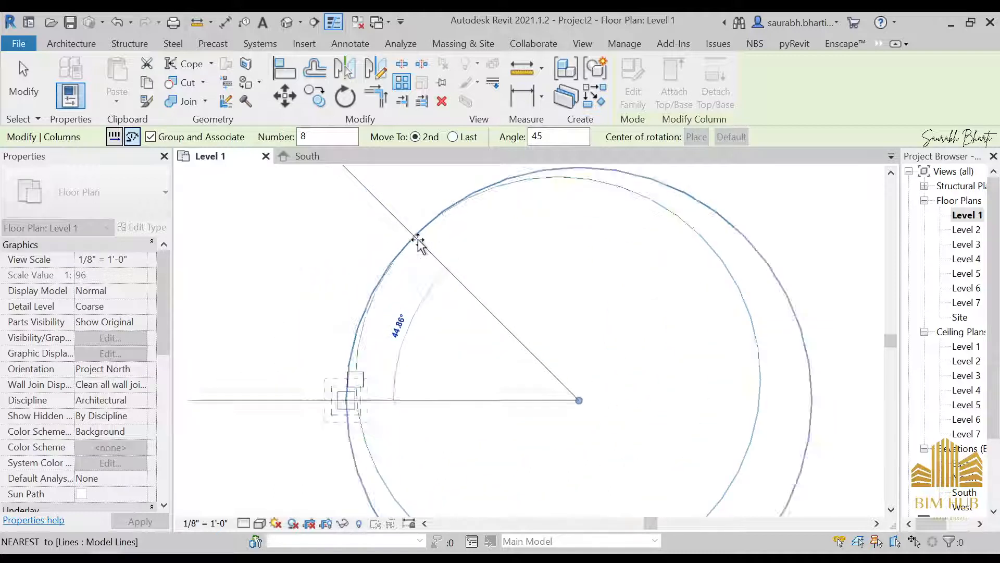
pyautogui.scroll(-2, 417, 237)
pyautogui.moveTo(431, 260); pyautogui.dragTo(505, 266, button='middle')
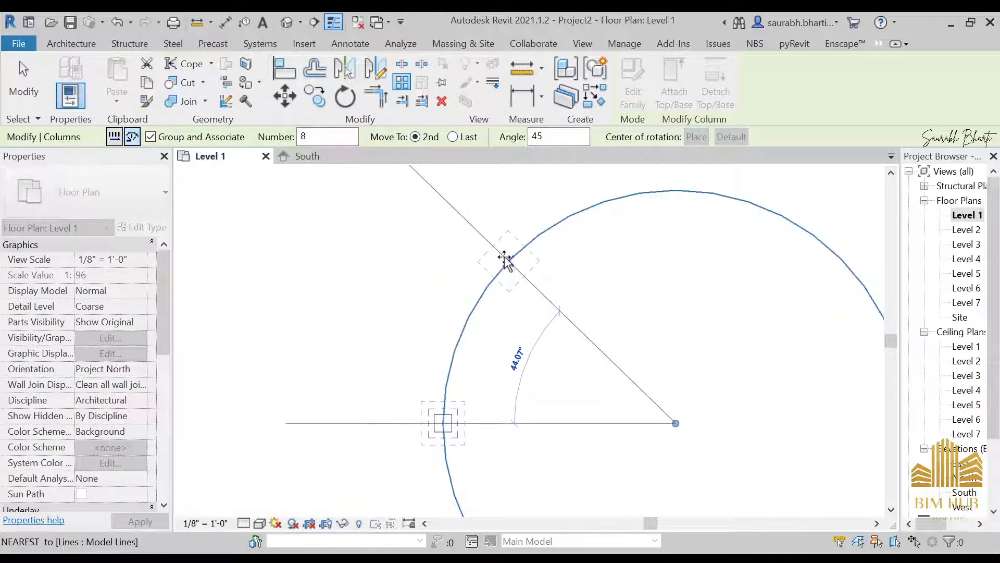
pyautogui.click(505, 259)
pyautogui.scroll(-3, 504, 260)
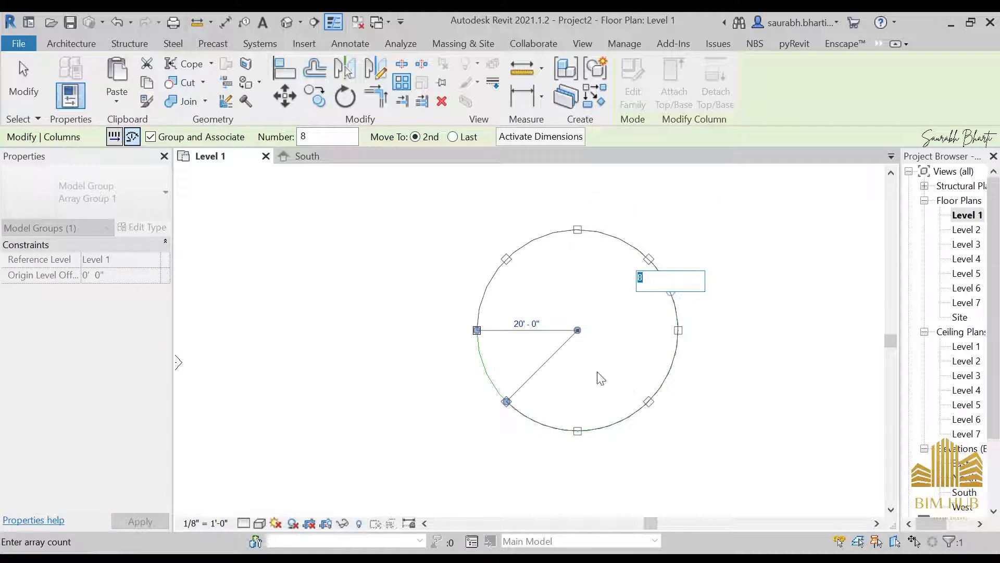
pyautogui.press('Return')
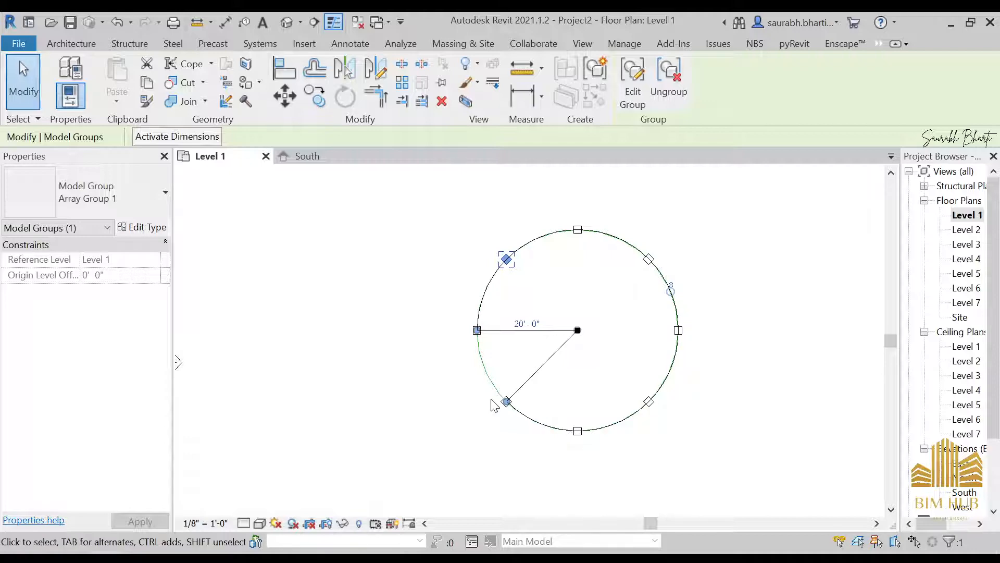
pyautogui.click(611, 355)
pyautogui.moveTo(630, 353); pyautogui.dragTo(594, 342, button='middle')
pyautogui.scroll(5, 532, 278)
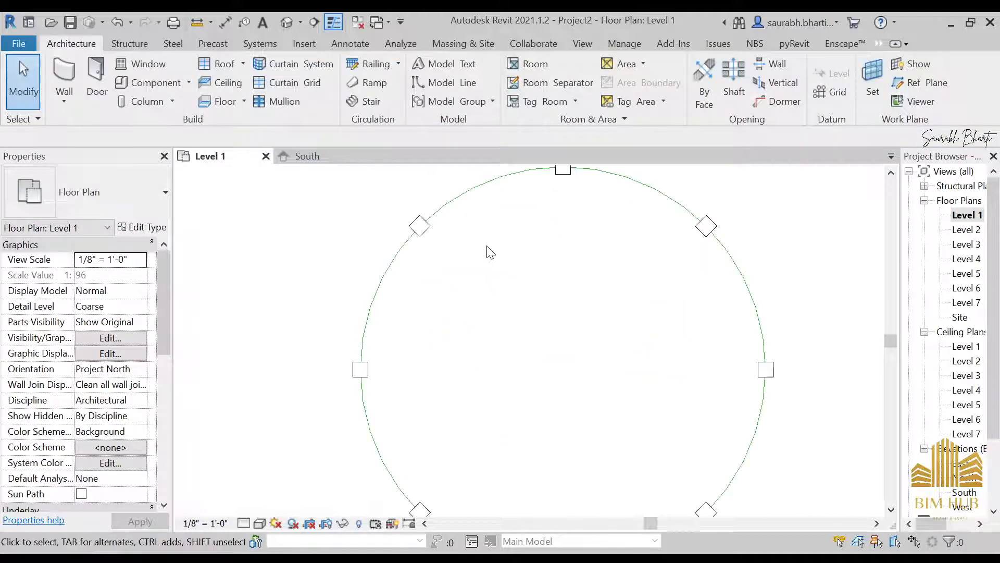
pyautogui.scroll(-5, 360, 299)
pyautogui.click(533, 228)
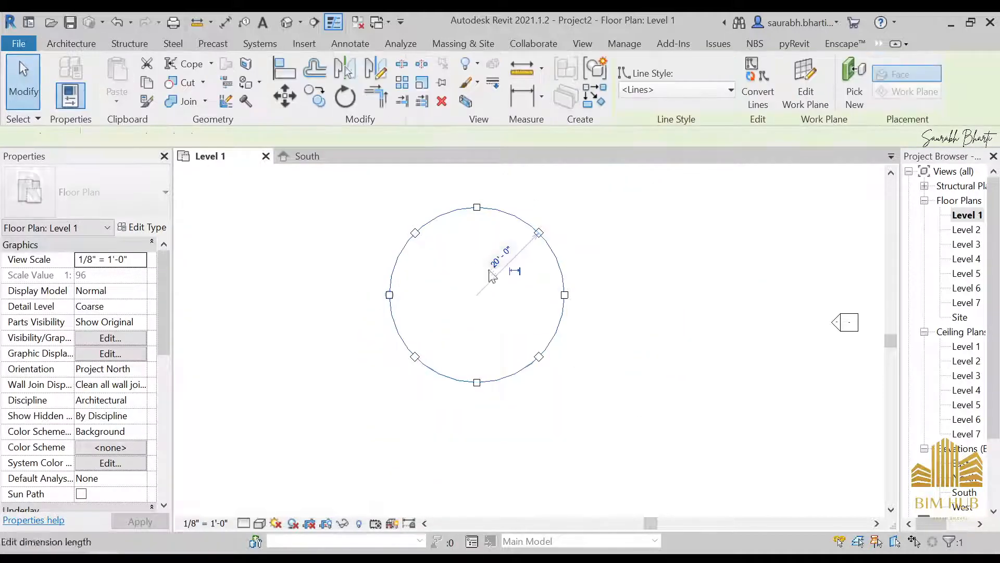
# - Examine the arrayed columns' height against the levels in the 3D view from the right side, and open the North elevation
pyautogui.click(282, 25)
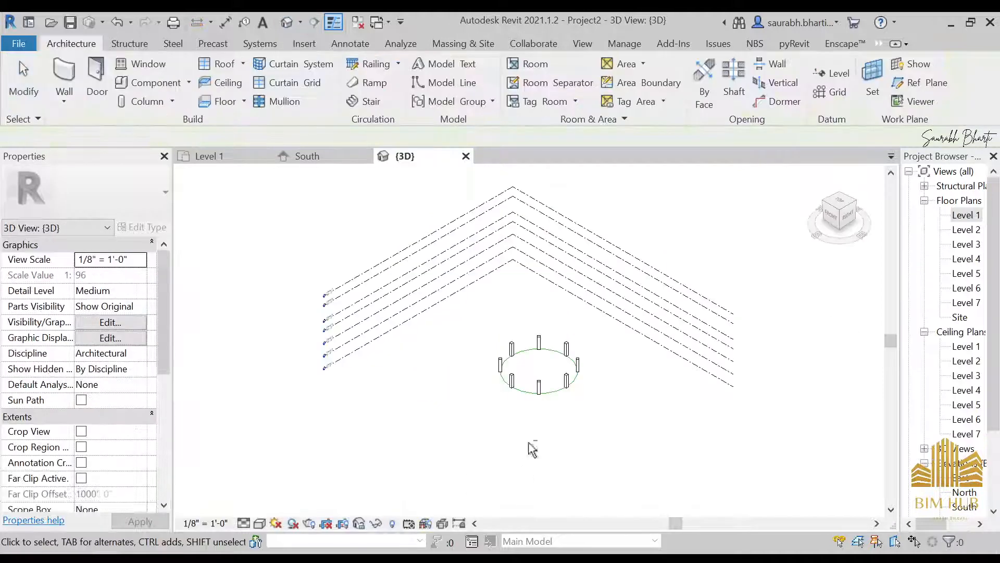
pyautogui.keyDown('shift'); pyautogui.moveTo(543, 452); pyautogui.dragTo(542, 367, button='middle'); pyautogui.keyUp('shift')
pyautogui.scroll(5, 538, 365)
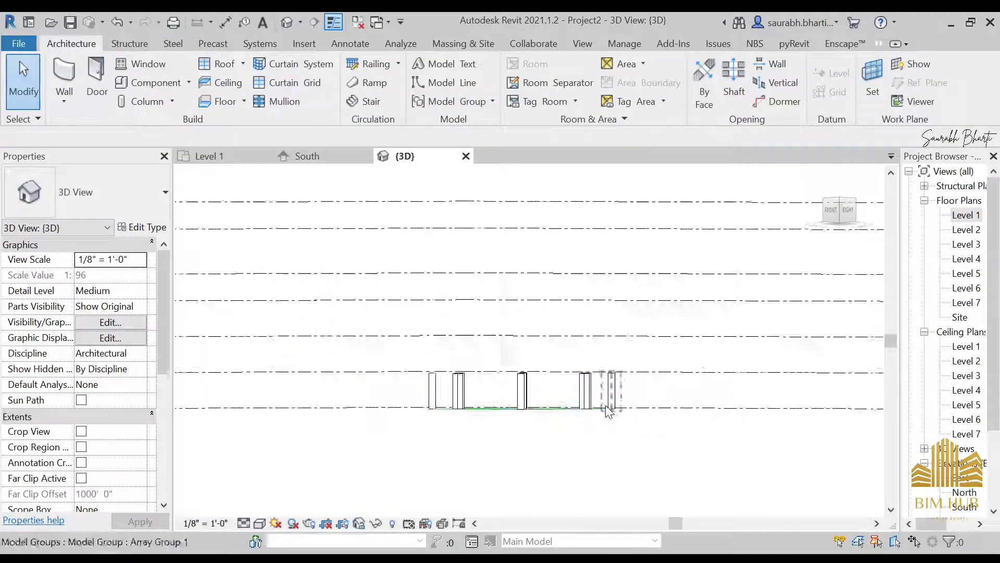
pyautogui.click(409, 399)
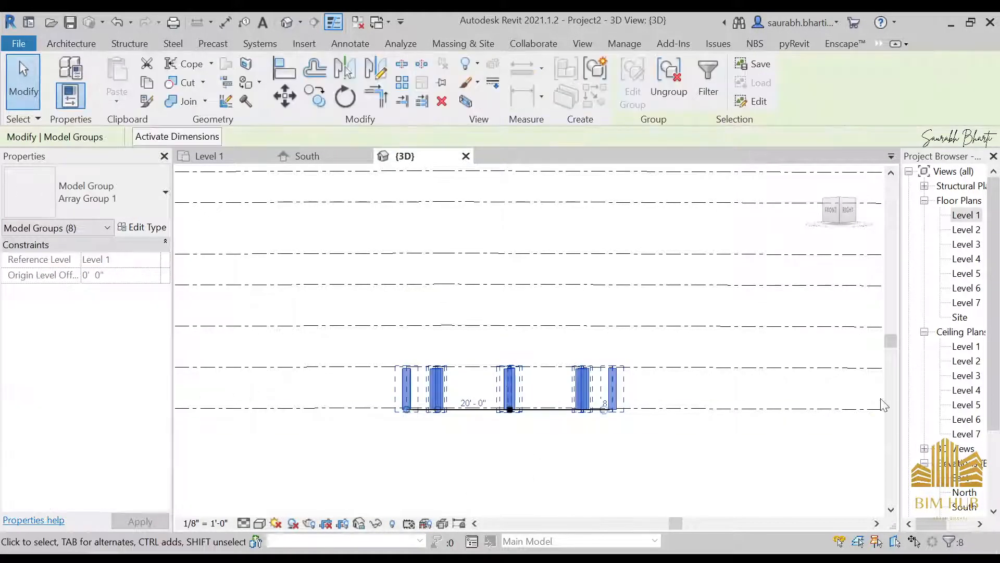
pyautogui.click(847, 210)
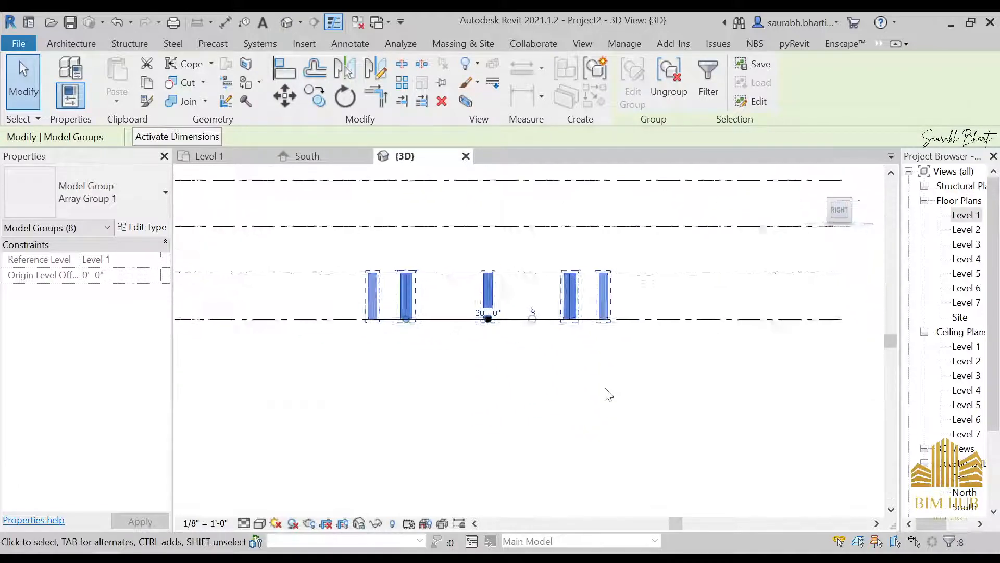
pyautogui.scroll(-5, 607, 395)
pyautogui.press('Escape')
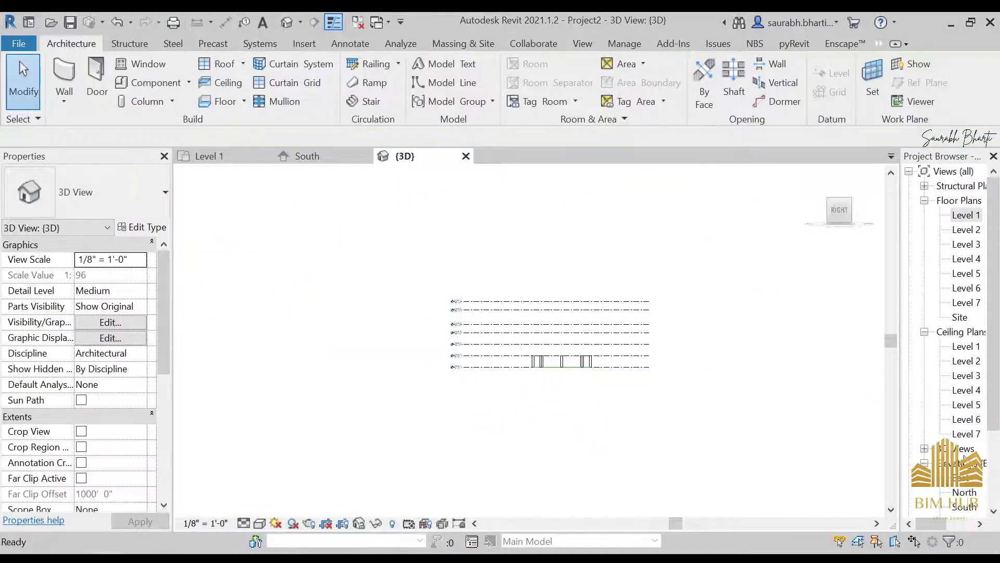
pyautogui.scroll(-2, 970, 444)
pyautogui.doubleClick(965, 419)
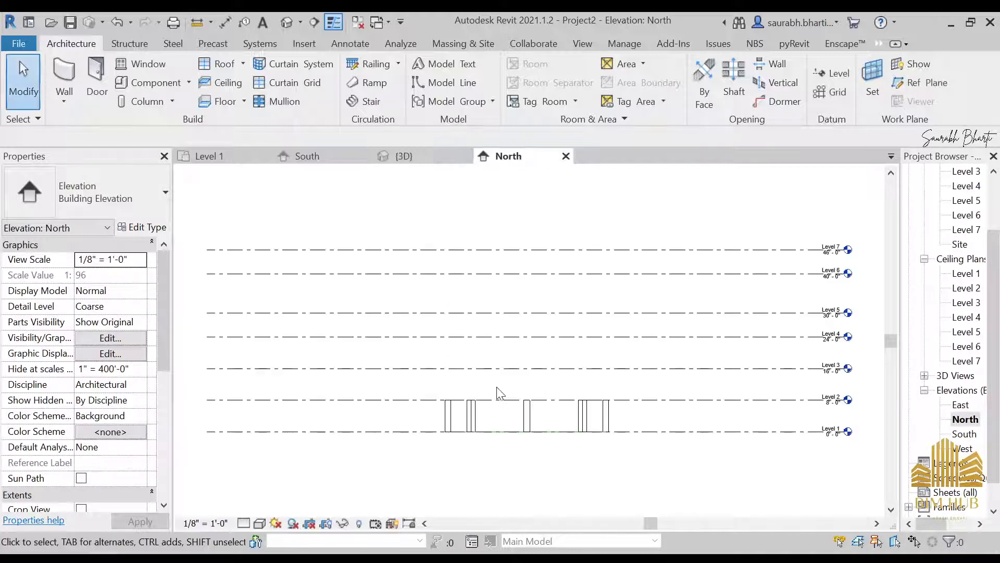
# - Inspect the constraints of the arrayed column groups in the North elevation, selecting all of them and a single one
pyautogui.scroll(3, 597, 427)
pyautogui.moveTo(520, 367); pyautogui.dragTo(320, 392)
pyautogui.moveTo(428, 399); pyautogui.dragTo(626, 416, button='middle')
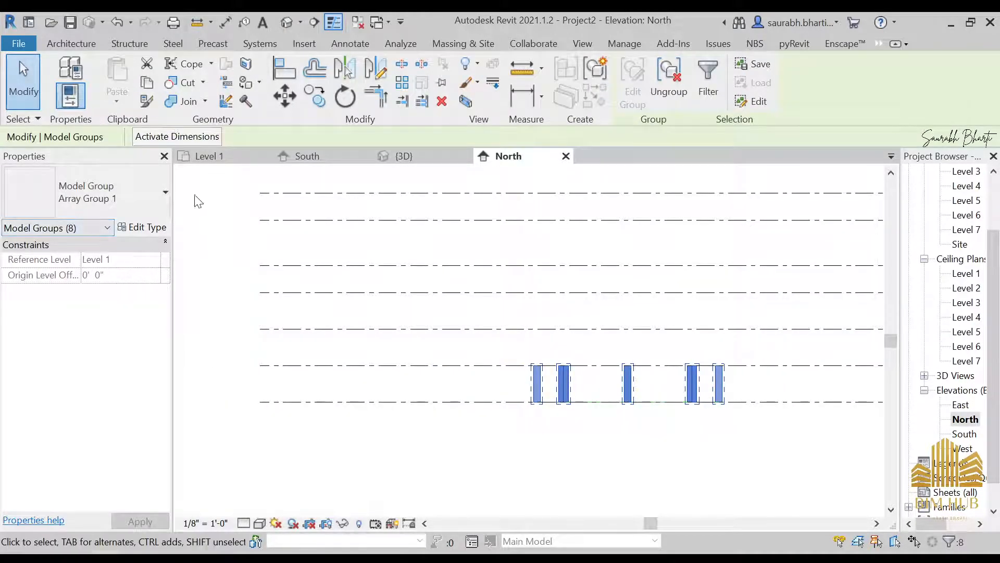
pyautogui.scroll(-2, 523, 333)
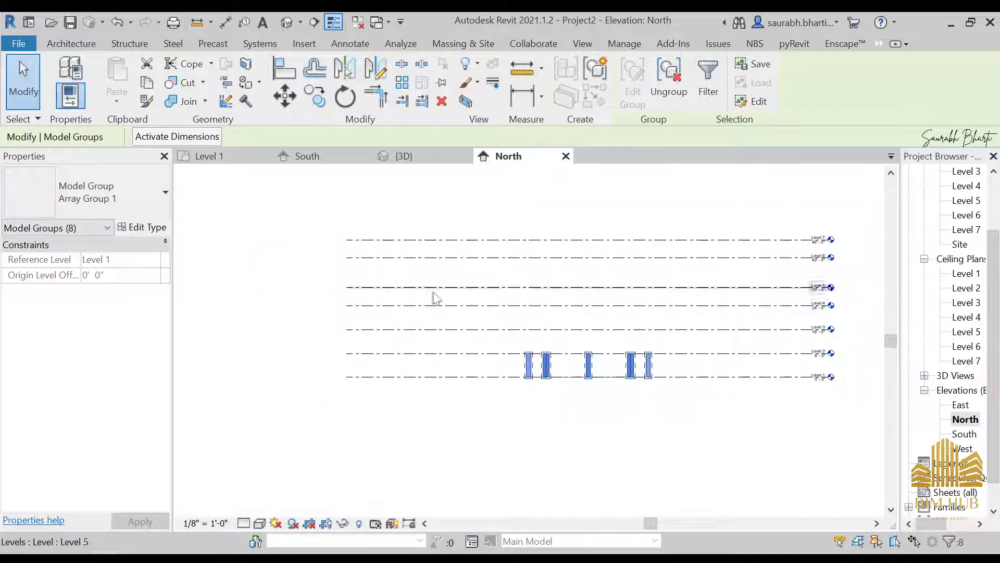
pyautogui.moveTo(614, 364); pyautogui.dragTo(573, 487, button='middle')
pyautogui.click(586, 397)
pyautogui.click(534, 399)
pyautogui.scroll(-2, 562, 395)
pyautogui.scroll(2, 970, 253)
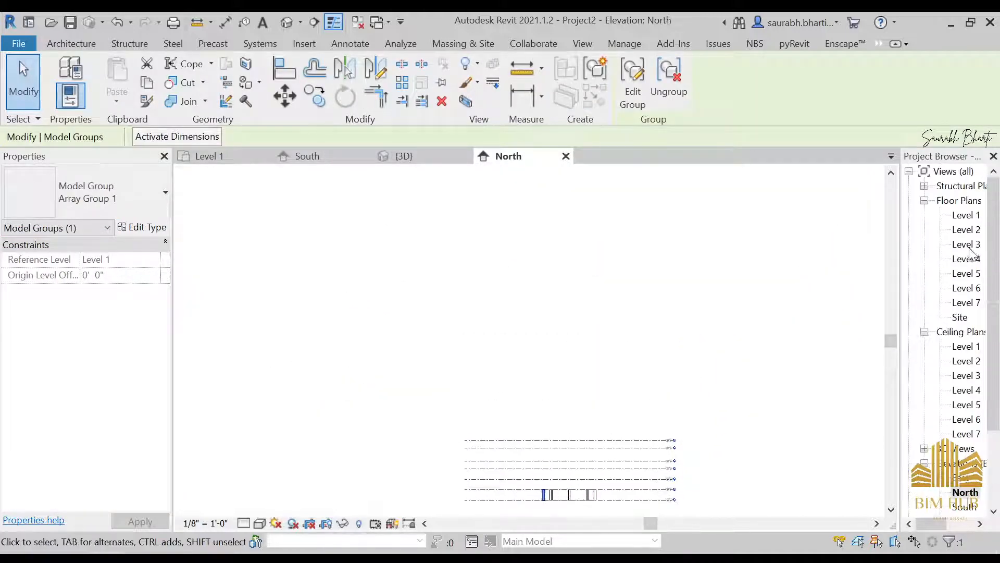
# - Select all instances of the column array group in the Level 1 plan and look for editable height constraints
pyautogui.doubleClick(968, 215)
pyautogui.click(468, 272)
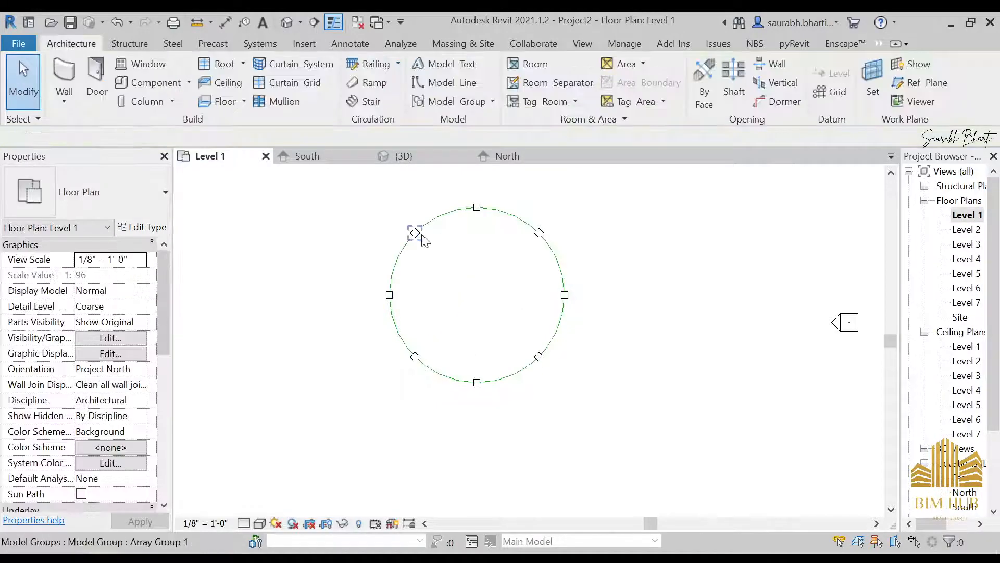
pyautogui.click(418, 234)
pyautogui.press('s')
pyautogui.press('a')
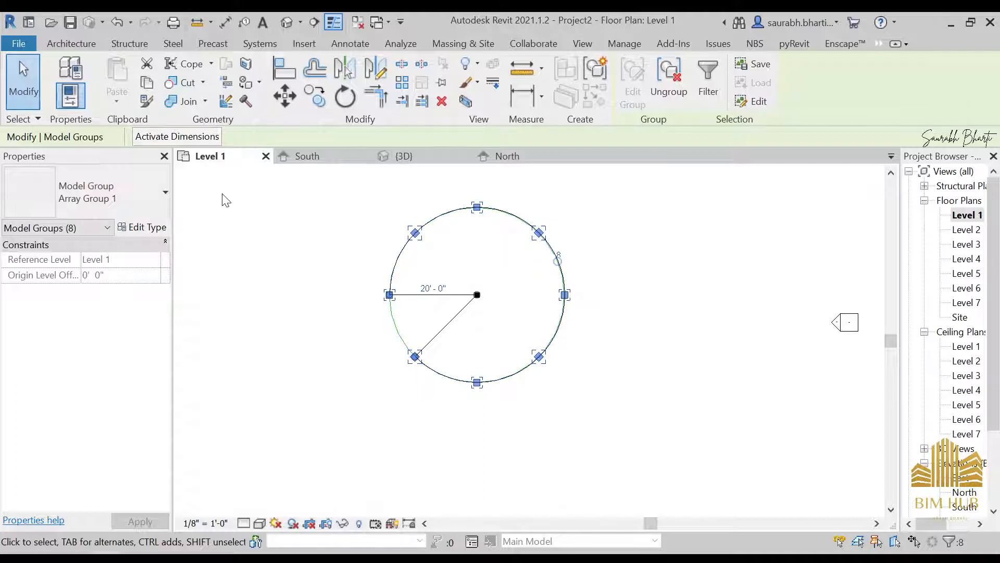
pyautogui.click(177, 136)
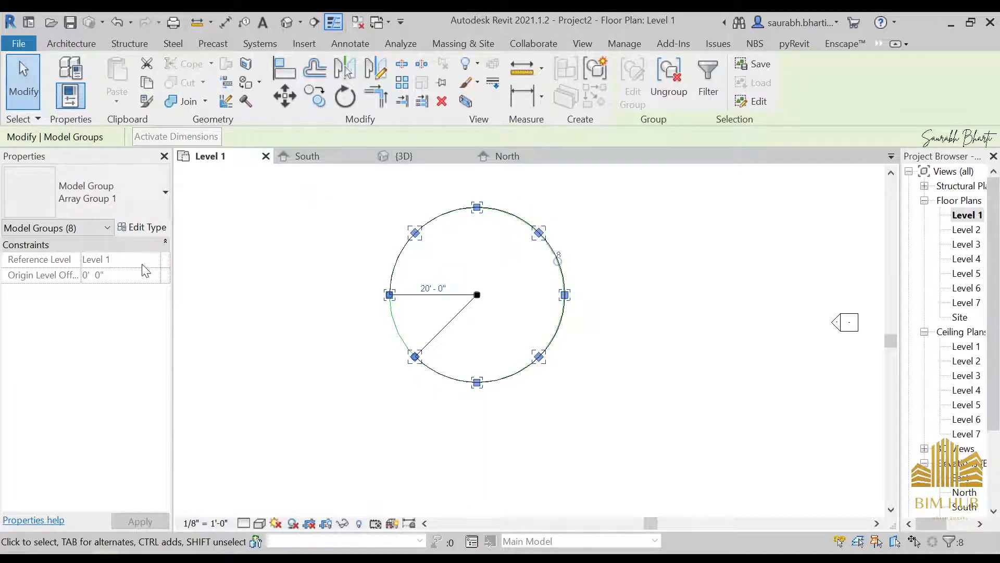
pyautogui.click(237, 254)
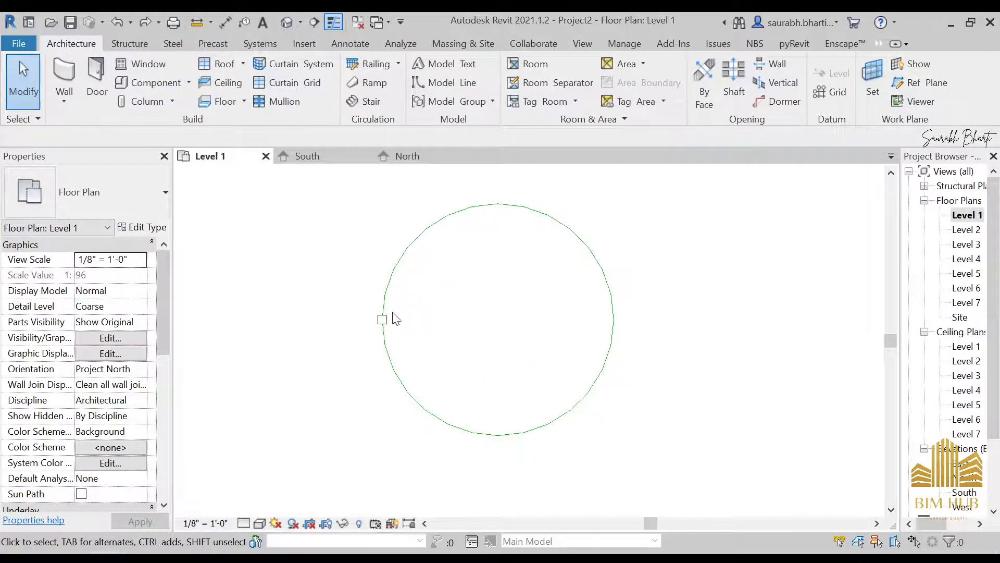
# - Set the single column's top level to Level 4 with a 2' top offset, check it in 3D, and return to Level 1
pyautogui.click(383, 319)
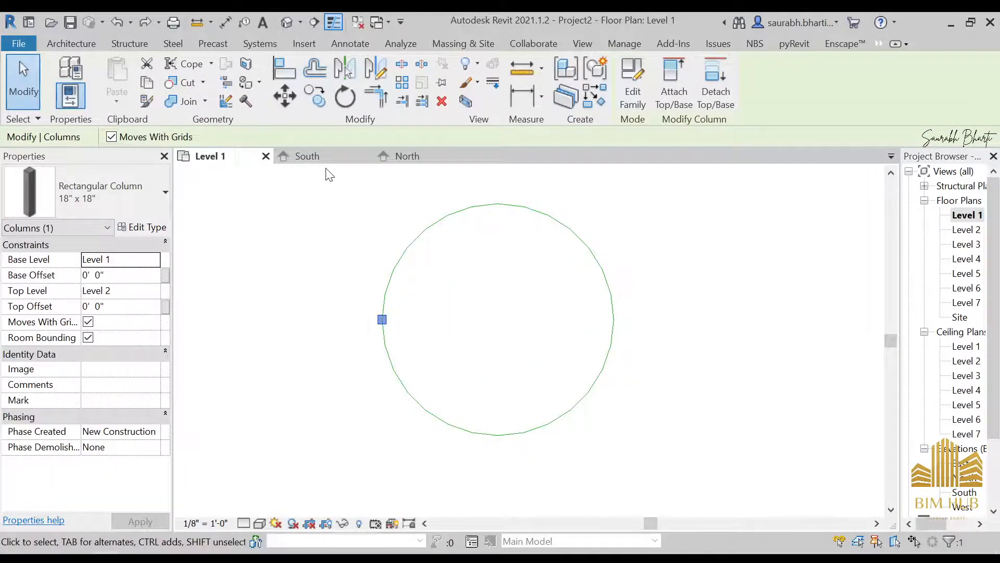
pyautogui.click(158, 290)
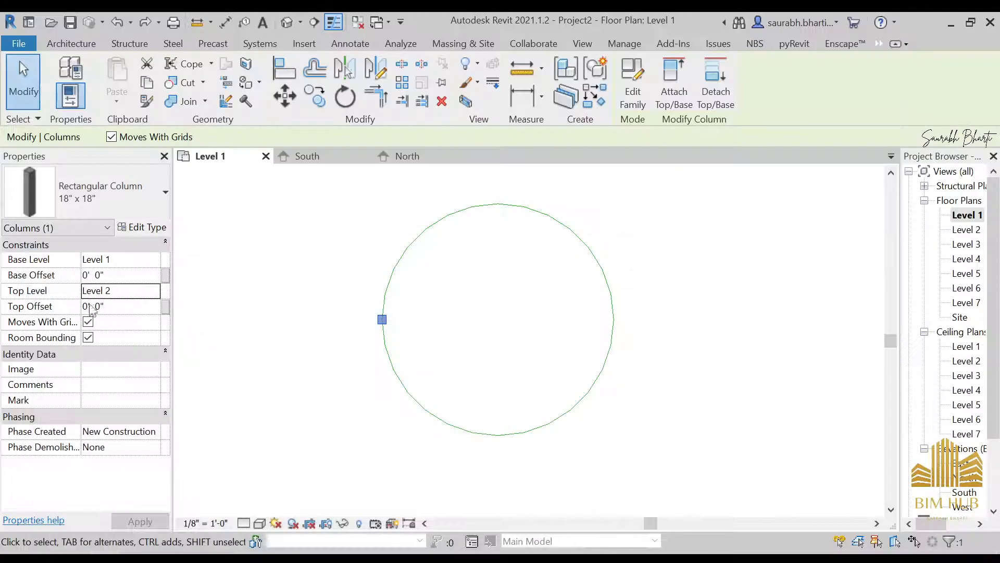
pyautogui.click(146, 293)
pyautogui.click(154, 290)
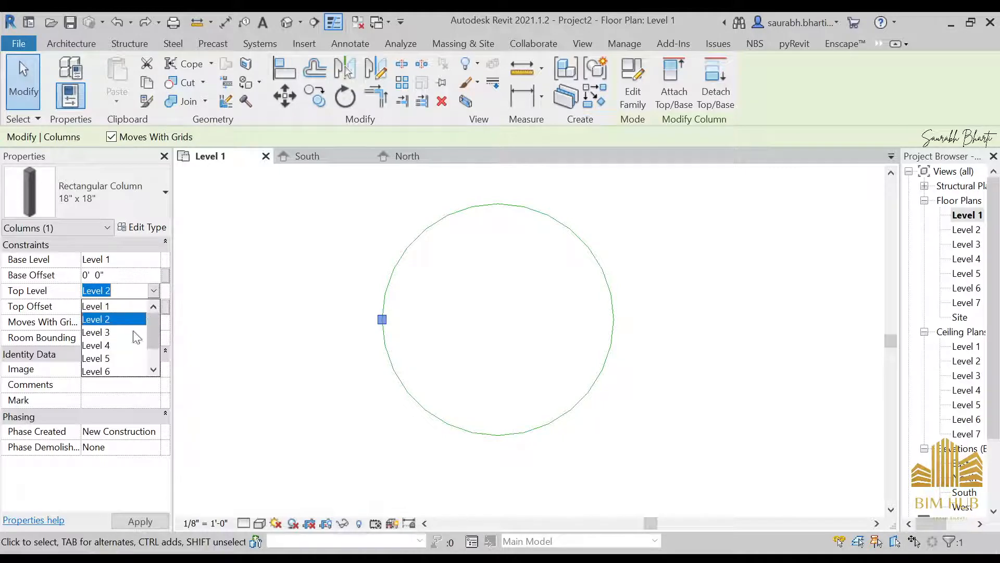
pyautogui.click(104, 345)
pyautogui.click(120, 308)
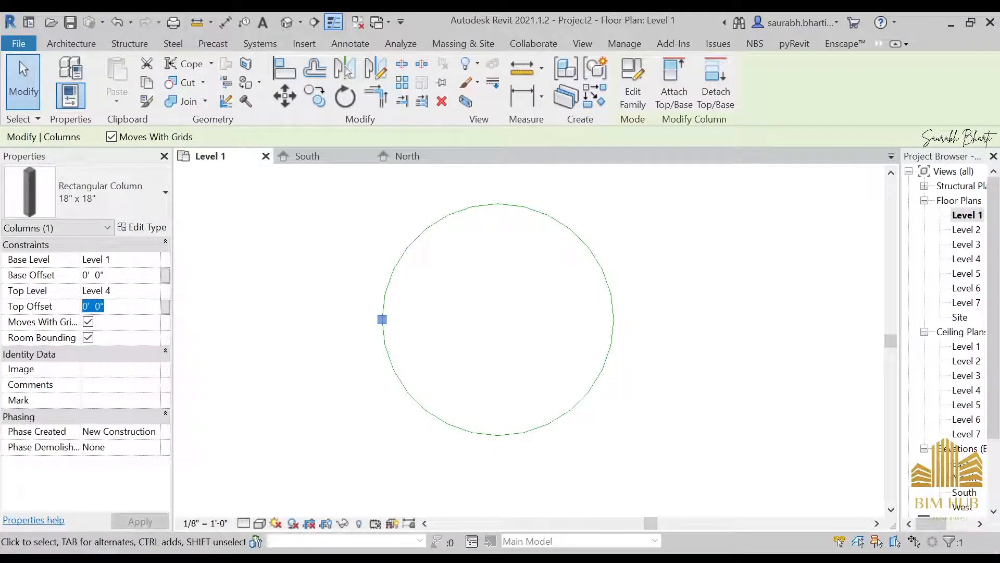
pyautogui.write("2'")
pyautogui.click(287, 22)
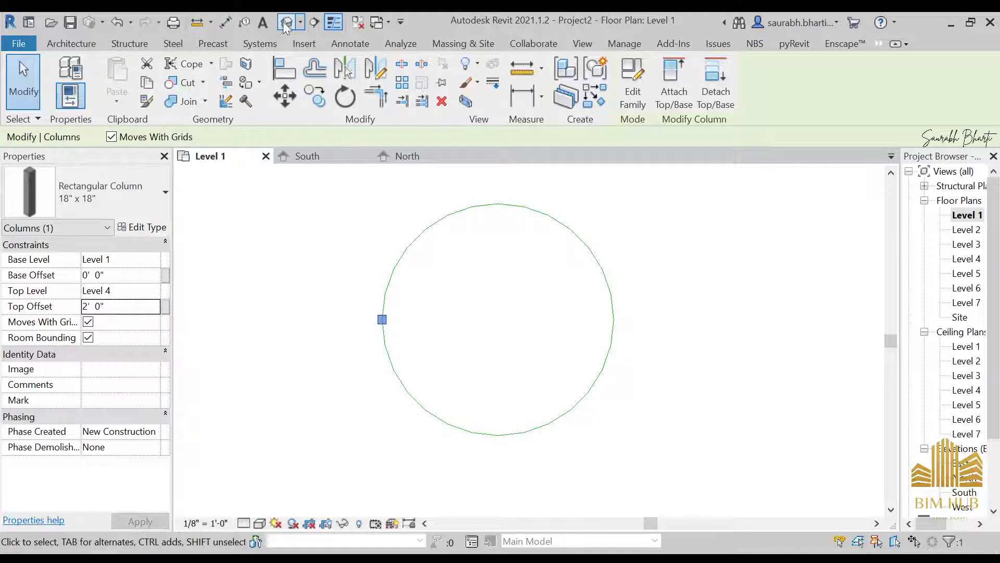
pyautogui.keyDown('shift'); pyautogui.moveTo(508, 395); pyautogui.dragTo(543, 281, button='middle'); pyautogui.keyUp('shift')
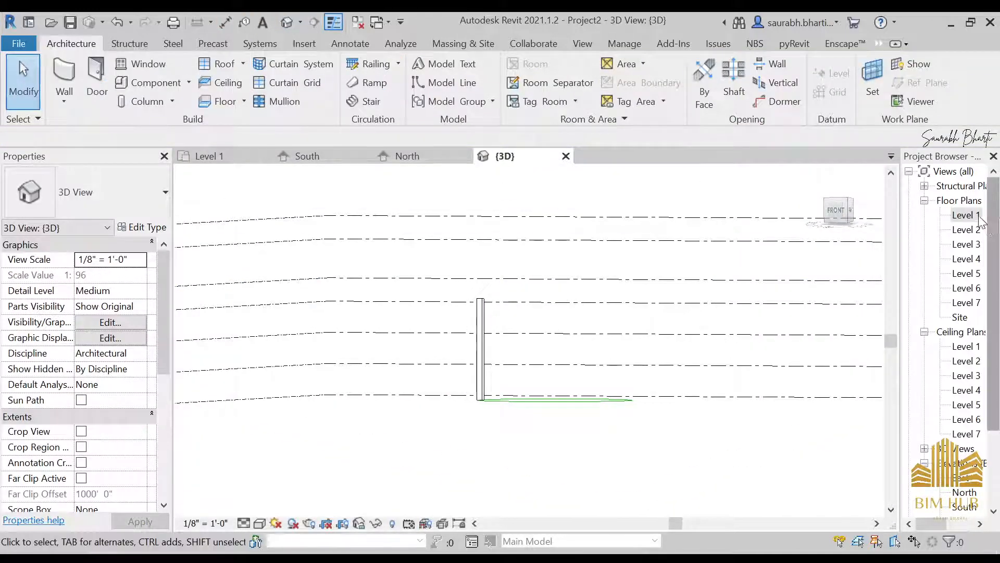
pyautogui.doubleClick(967, 215)
pyautogui.moveTo(508, 345); pyautogui.dragTo(500, 348)
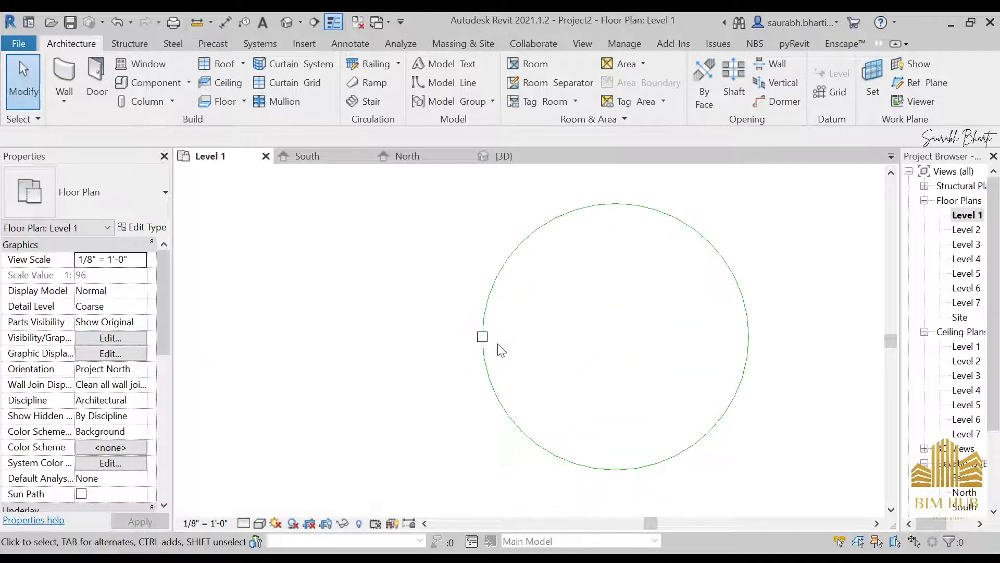
pyautogui.moveTo(437, 299); pyautogui.dragTo(504, 362)
pyautogui.click(402, 82)
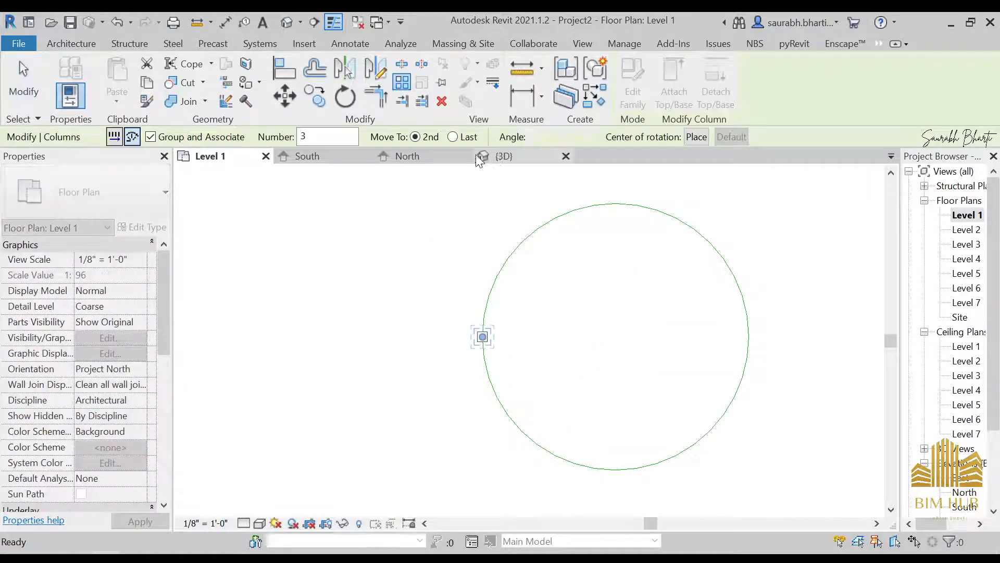
pyautogui.press('Escape')
pyautogui.press('Escape')
# - Set up an ungrouped radial array of the column with 8 items, move to 2nd, angle 45, and rotation centre at the circle's centre
pyautogui.moveTo(431, 278)
pyautogui.mouseDown()
pyautogui.moveTo(514, 380)
pyautogui.moveTo(424, 328)
pyautogui.moveTo(527, 371)
pyautogui.moveTo(527, 380)
pyautogui.mouseUp()
pyautogui.click(402, 83)
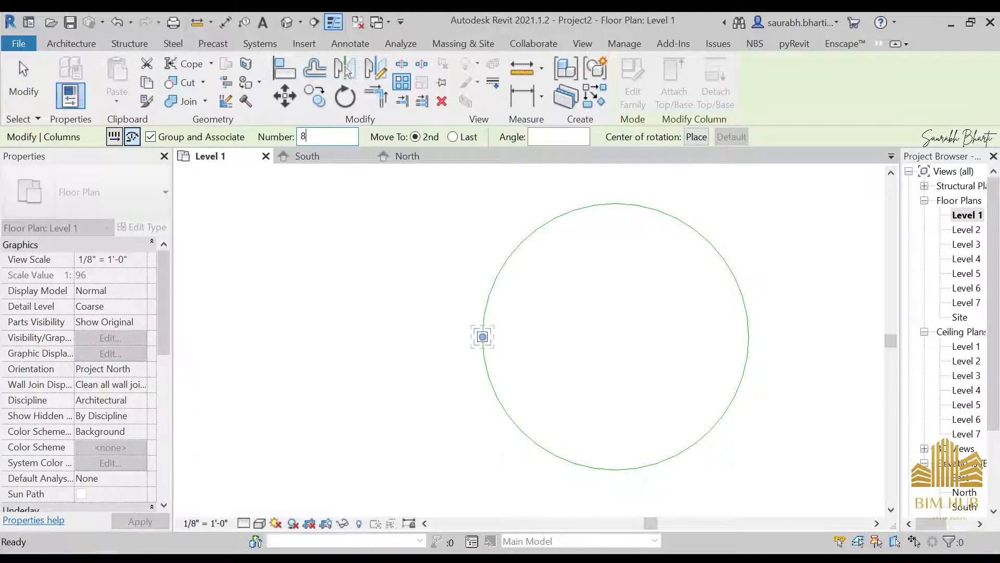
pyautogui.press('Return')
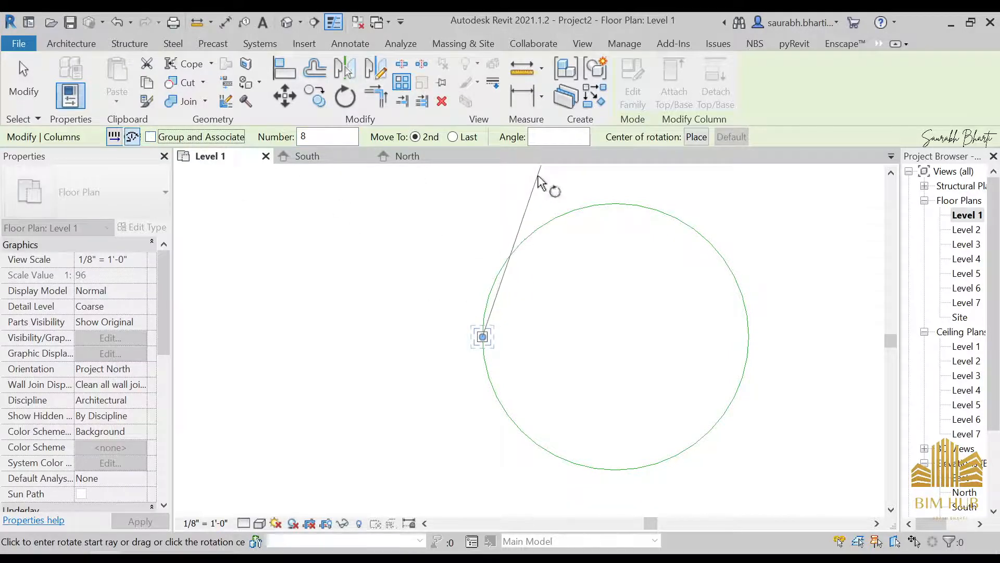
pyautogui.moveTo(644, 328); pyautogui.dragTo(582, 317, button='middle')
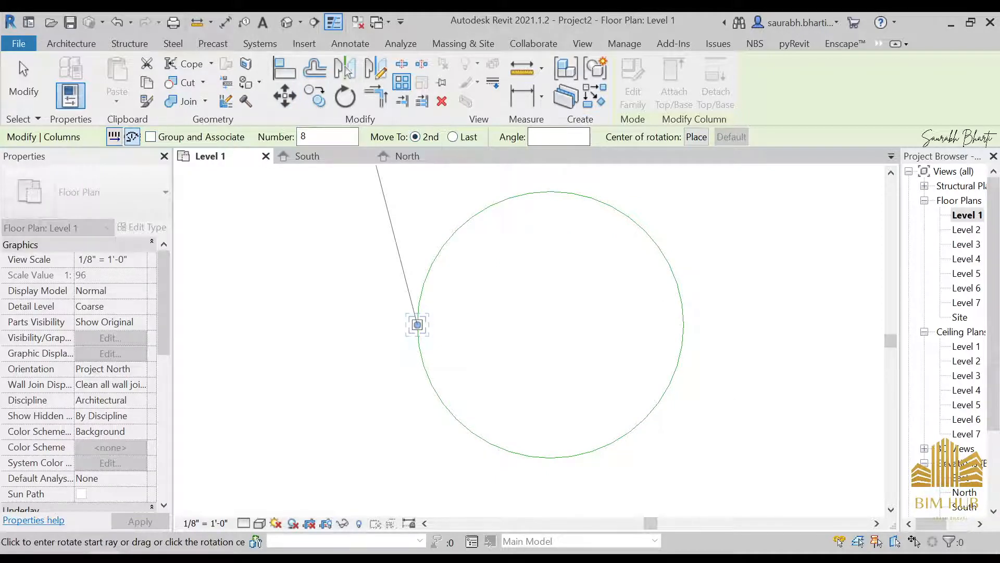
pyautogui.click(558, 137)
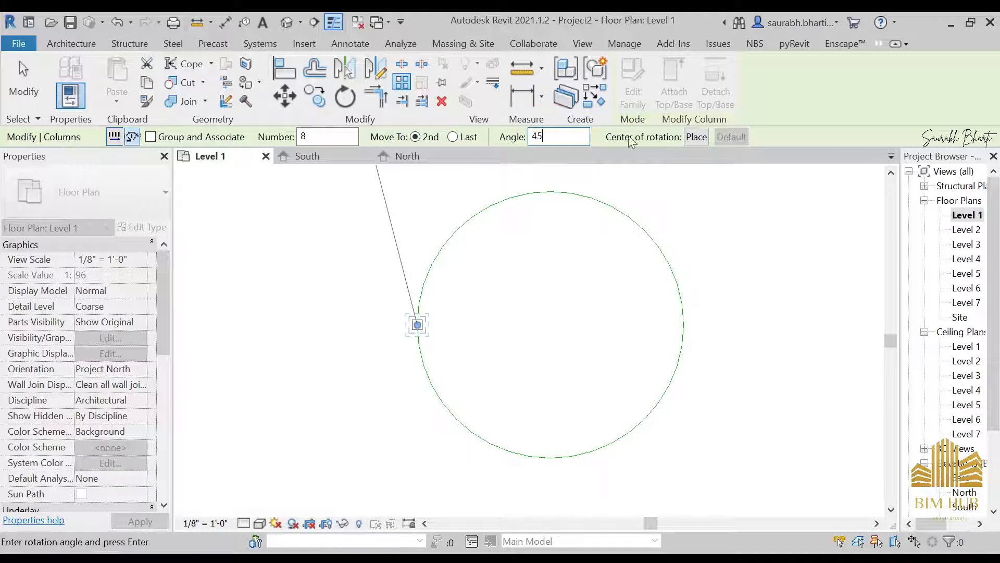
pyautogui.click(698, 137)
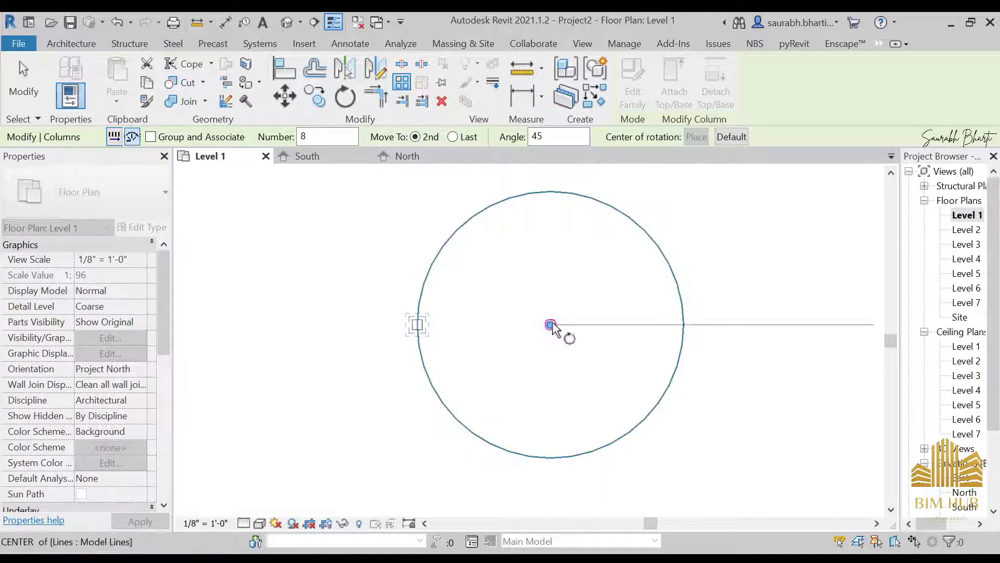
pyautogui.click(551, 325)
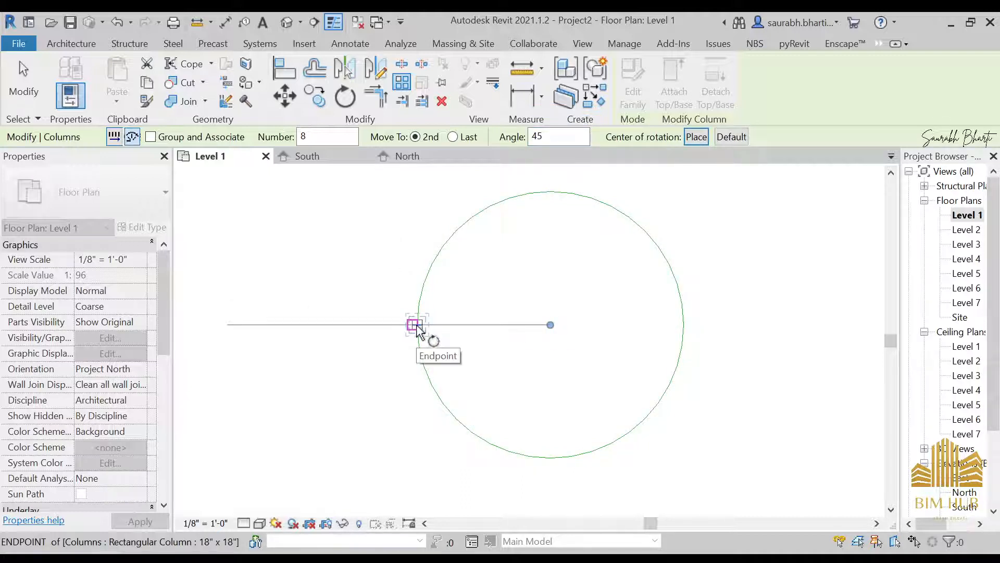
# - Complete the radial array with the start ray through the column and the second ray about 45° clockwise
pyautogui.scroll(3, 416, 326)
pyautogui.click(415, 326)
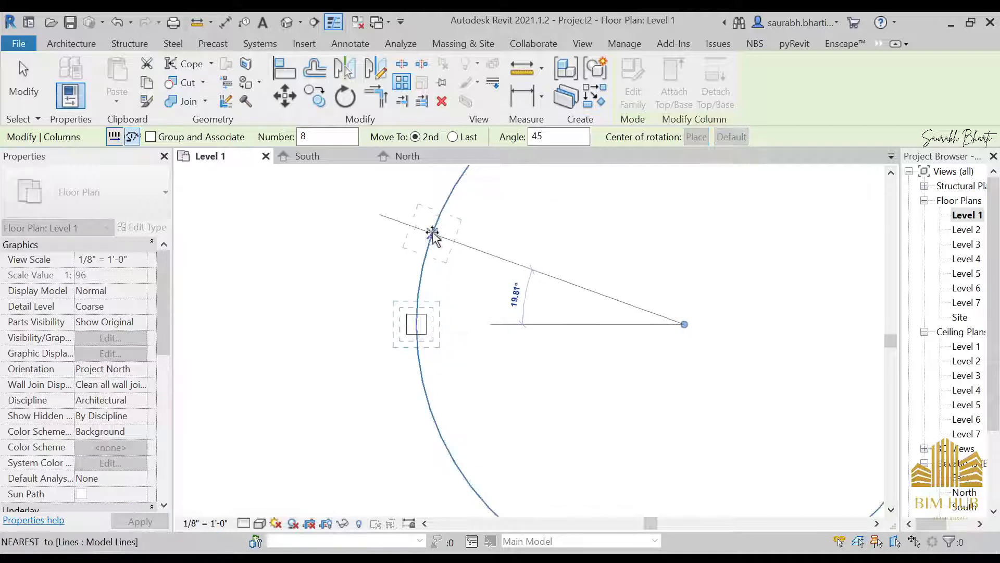
pyautogui.moveTo(431, 230); pyautogui.dragTo(391, 279, button='middle')
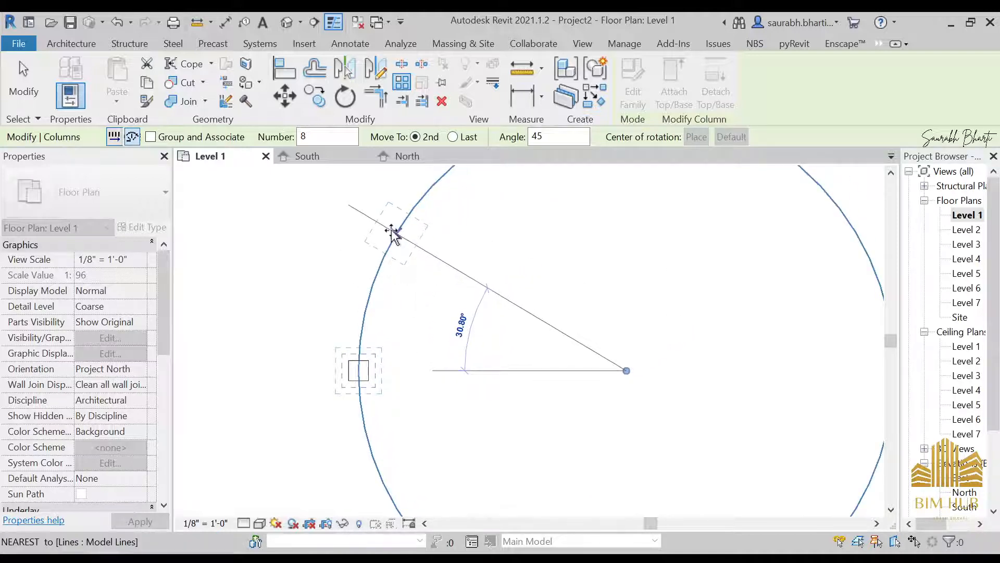
pyautogui.moveTo(415, 225); pyautogui.dragTo(380, 233, button='middle')
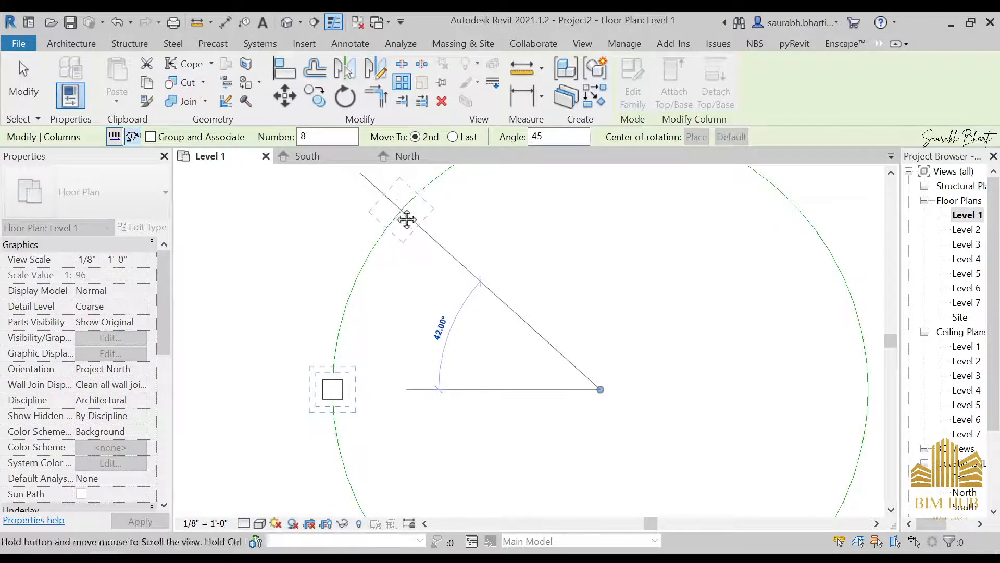
pyautogui.moveTo(407, 219)
pyautogui.mouseDown(button='middle')
pyautogui.moveTo(401, 232)
pyautogui.moveTo(388, 224)
pyautogui.mouseUp(button='middle')
pyautogui.click(391, 223)
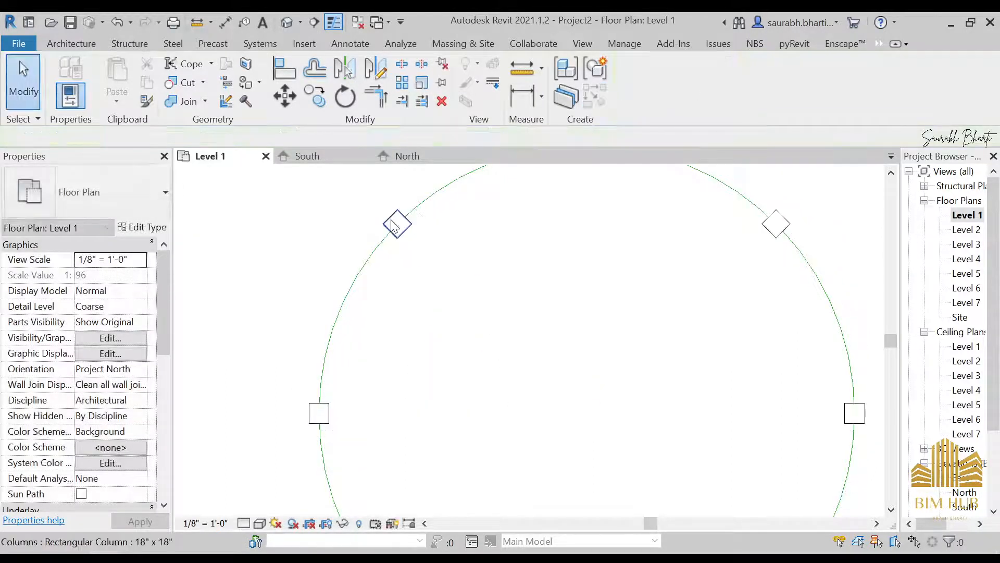
pyautogui.scroll(-3, 437, 308)
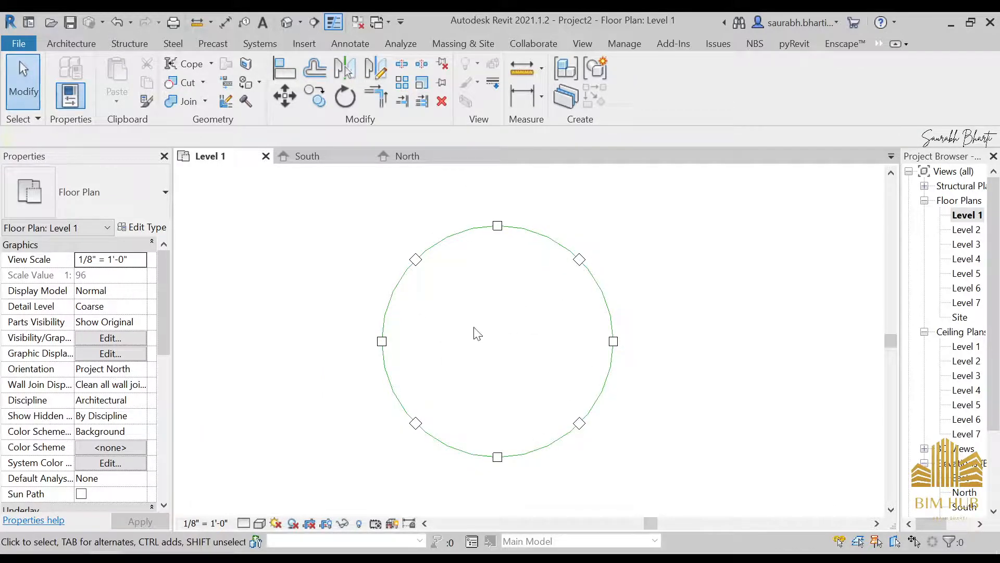
# - Check the northwest arrayed column's top level and offset, and examine all eight columns in the 3D view
pyautogui.scroll(2, 476, 328)
pyautogui.click(435, 202)
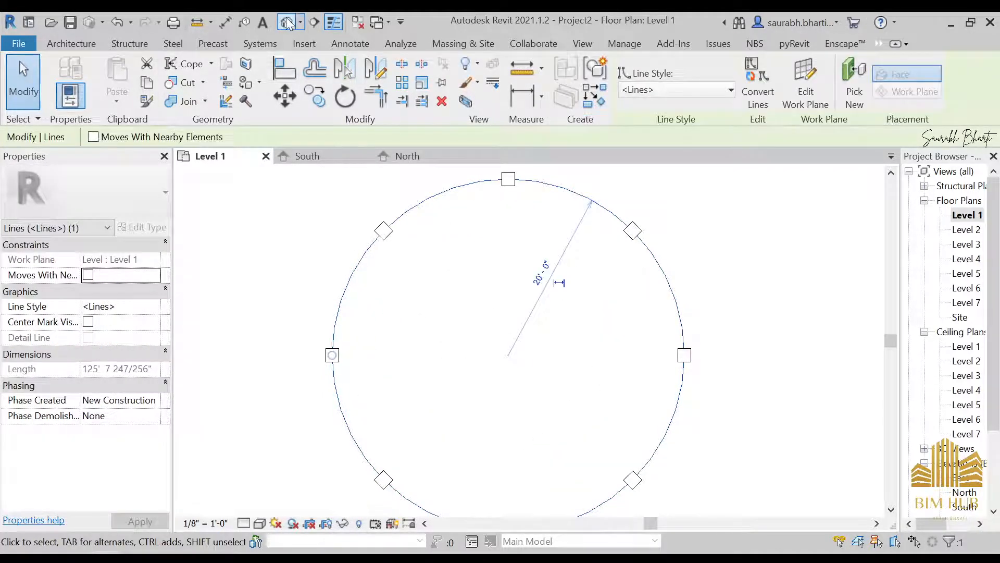
pyautogui.click(384, 231)
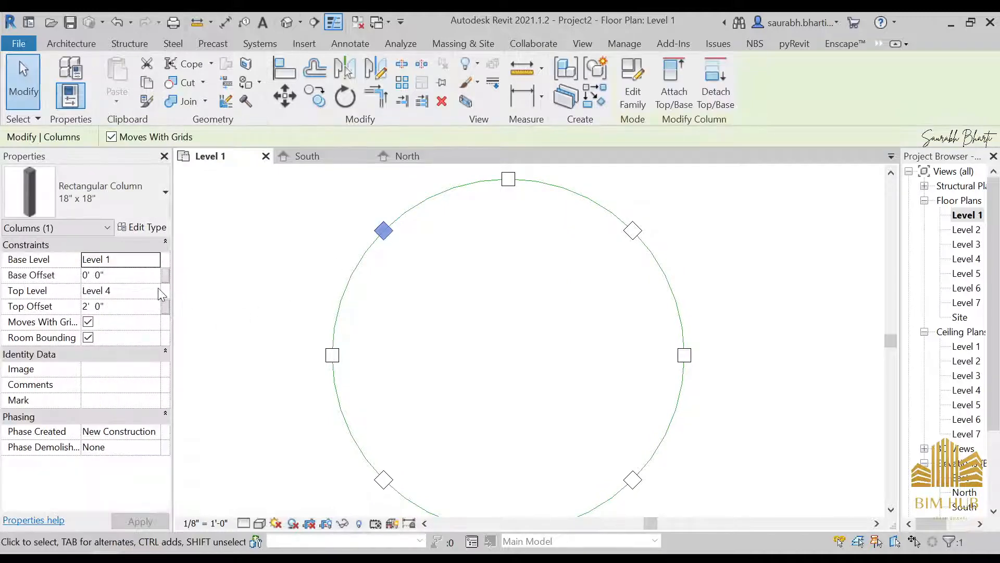
pyautogui.click(159, 292)
pyautogui.click(533, 310)
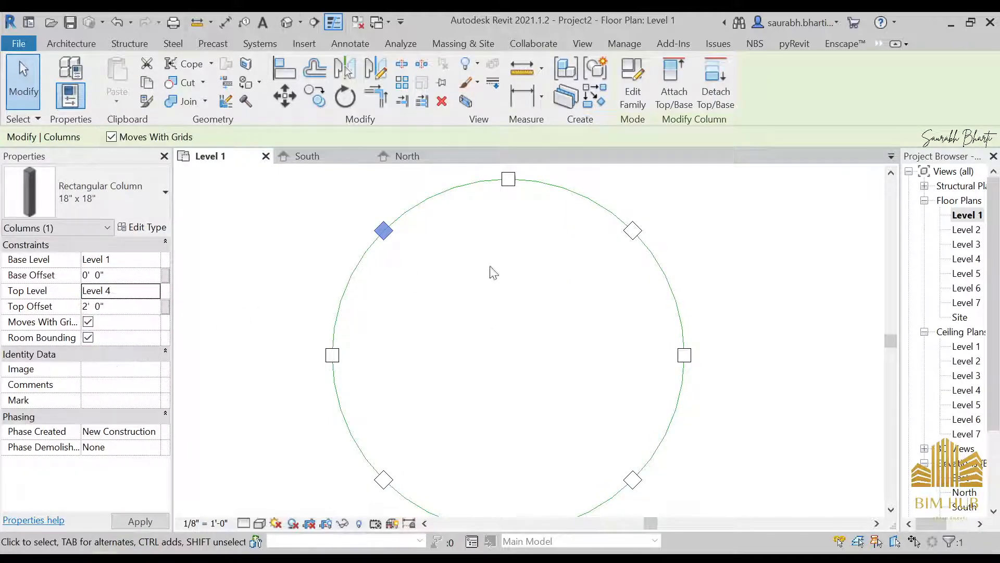
pyautogui.scroll(-2, 485, 271)
pyautogui.click(466, 276)
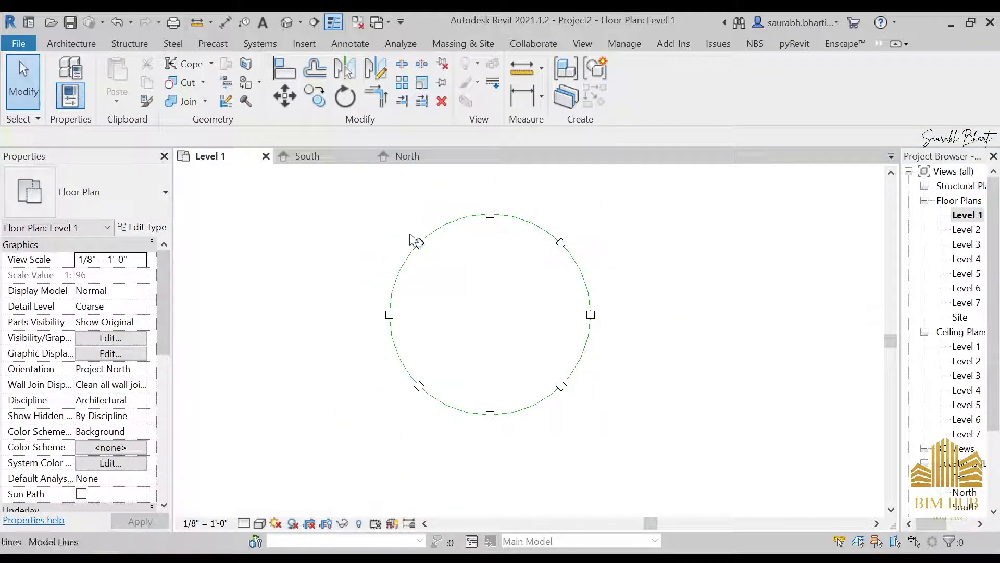
pyautogui.click(290, 24)
pyautogui.keyDown('shift'); pyautogui.moveTo(415, 311); pyautogui.dragTo(508, 326, button='middle'); pyautogui.keyUp('shift')
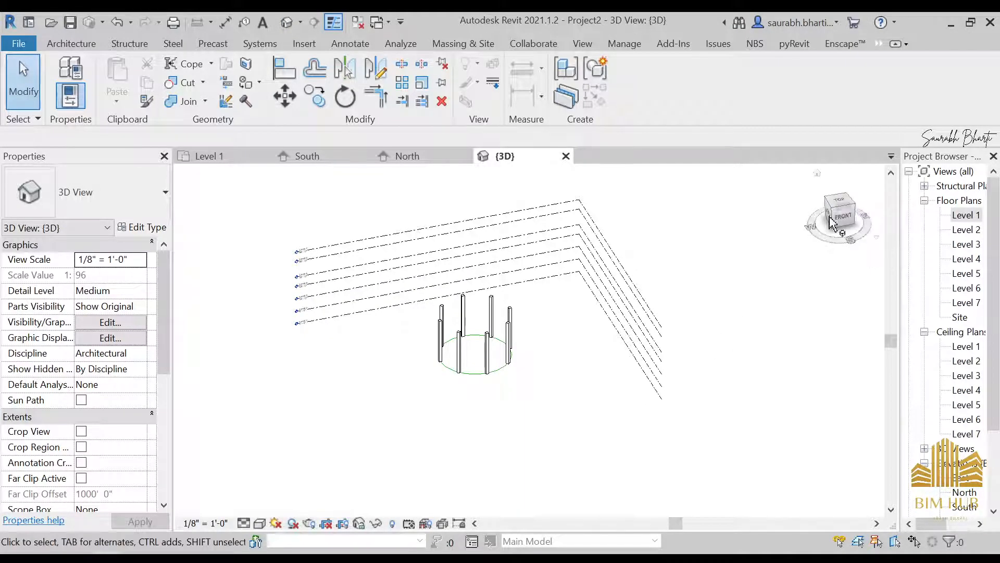
# - Draw a circular Generic - 8" wall centred on the column circle with a 20' radius, from the top view
pyautogui.click(843, 209)
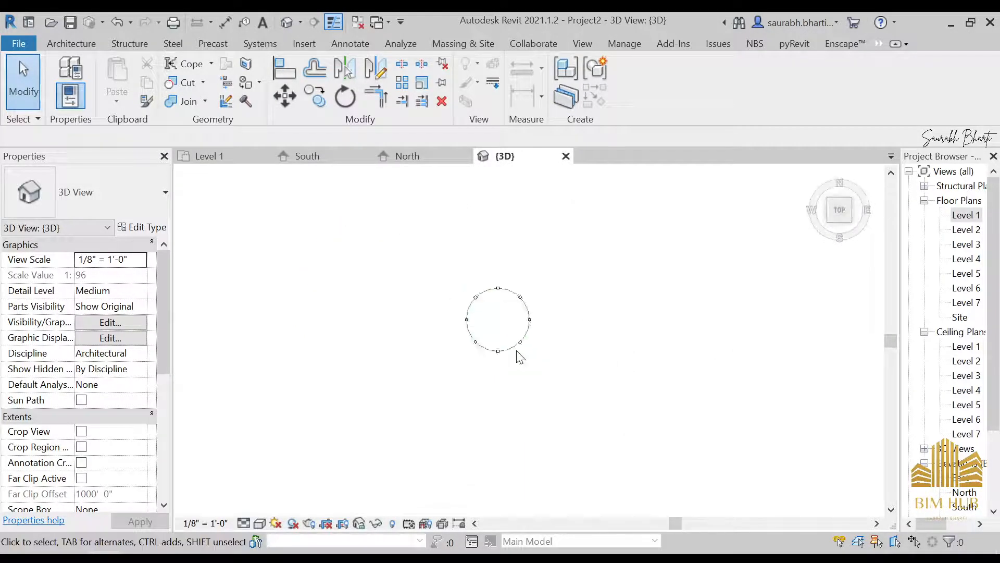
pyautogui.scroll(4, 531, 328)
pyautogui.moveTo(545, 306); pyautogui.dragTo(529, 311, button='middle')
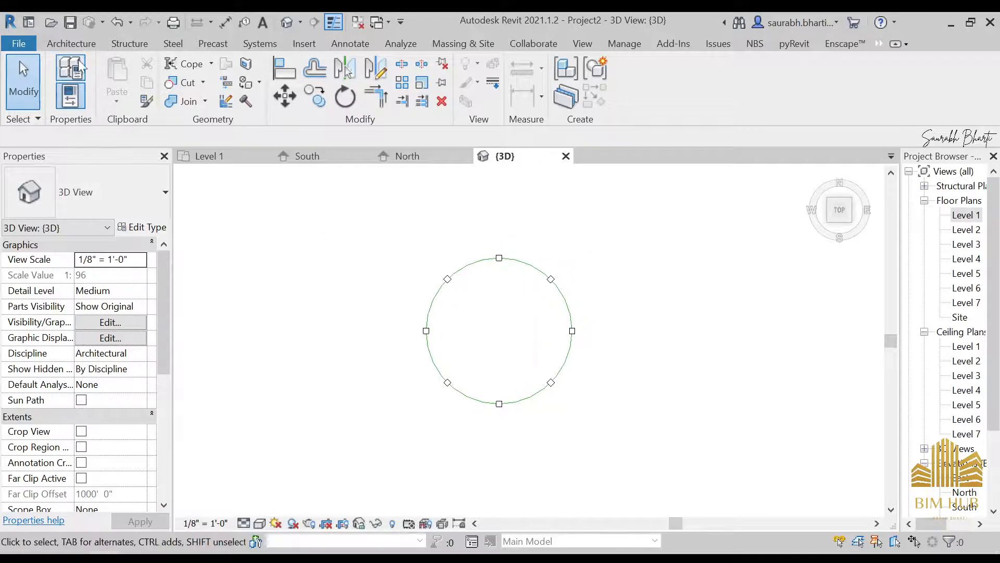
pyautogui.click(73, 44)
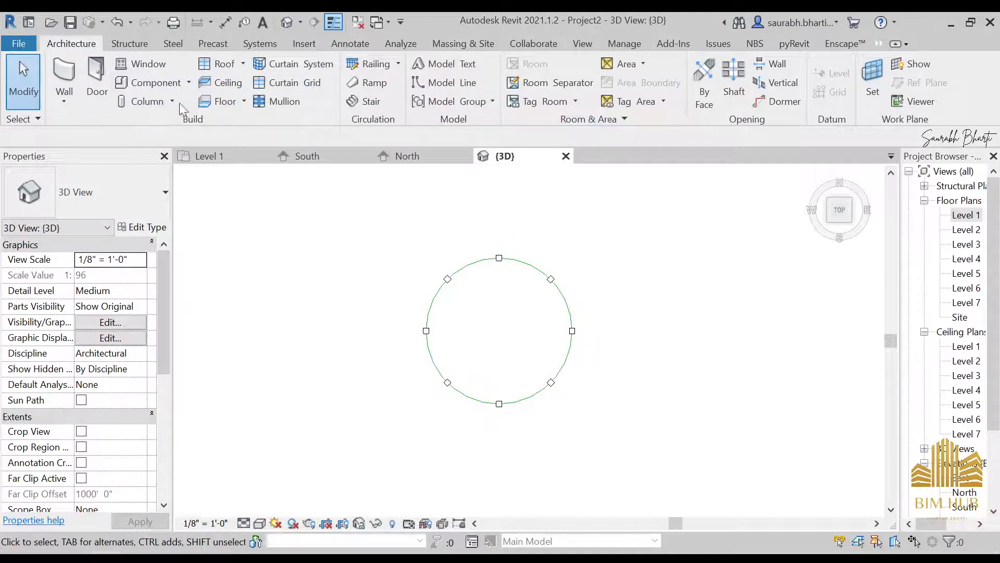
pyautogui.click(78, 94)
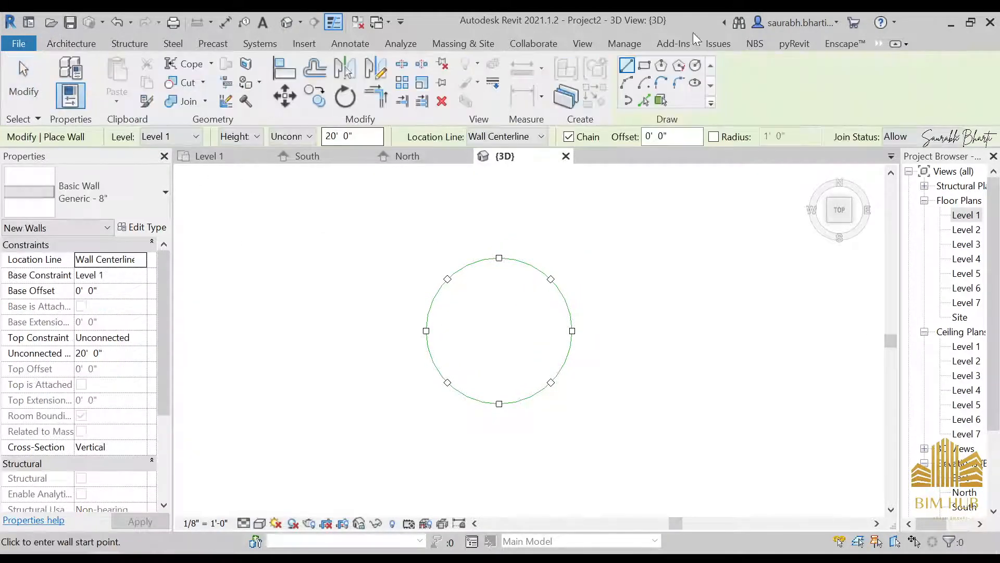
pyautogui.click(696, 66)
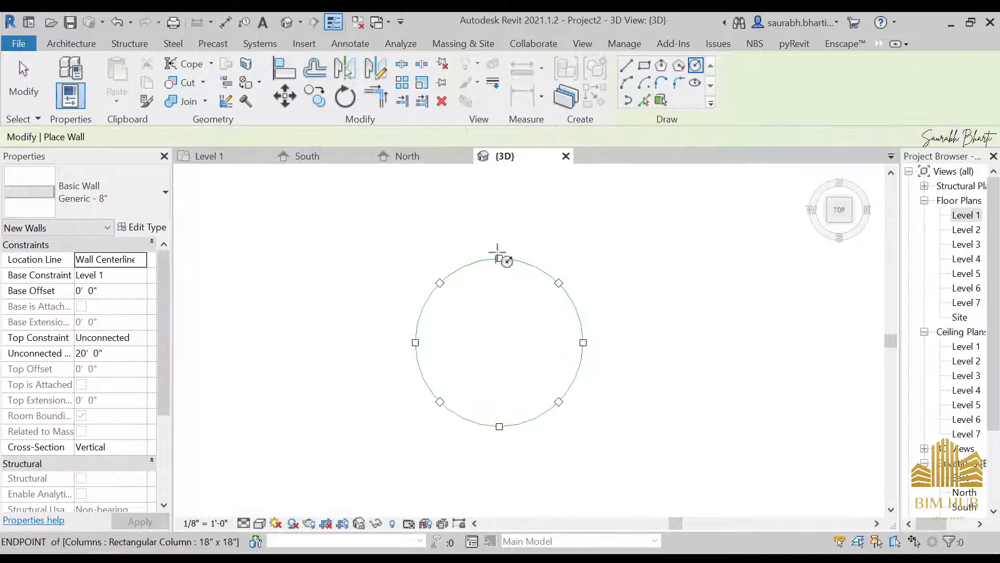
pyautogui.click(503, 374)
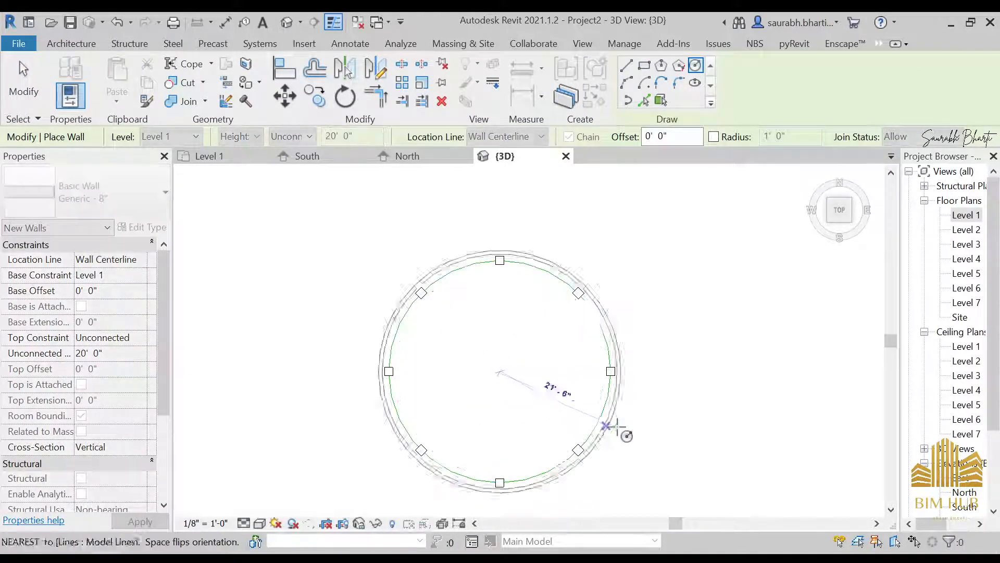
pyautogui.scroll(4, 619, 408)
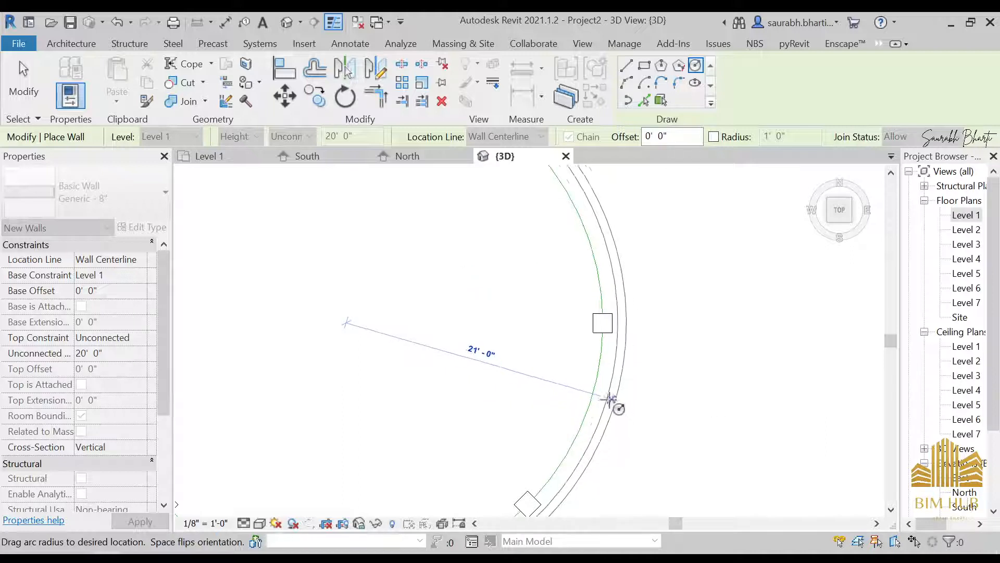
pyautogui.scroll(1, 613, 399)
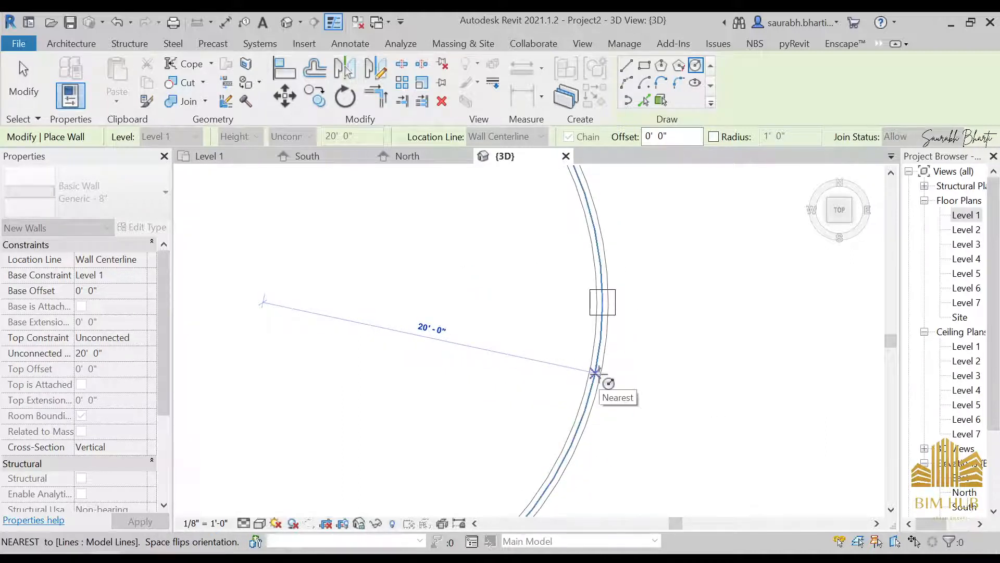
pyautogui.click(595, 373)
pyautogui.press('Escape')
pyautogui.press('Escape')
# - Try to duplicate the selected wall's type under the name Generic - 12"
pyautogui.click(604, 251)
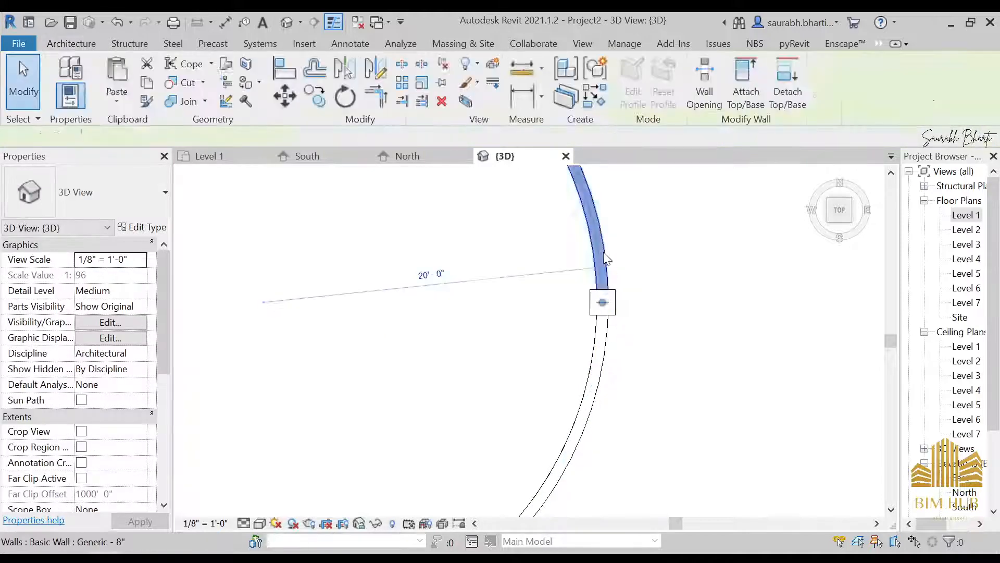
pyautogui.scroll(-3, 587, 255)
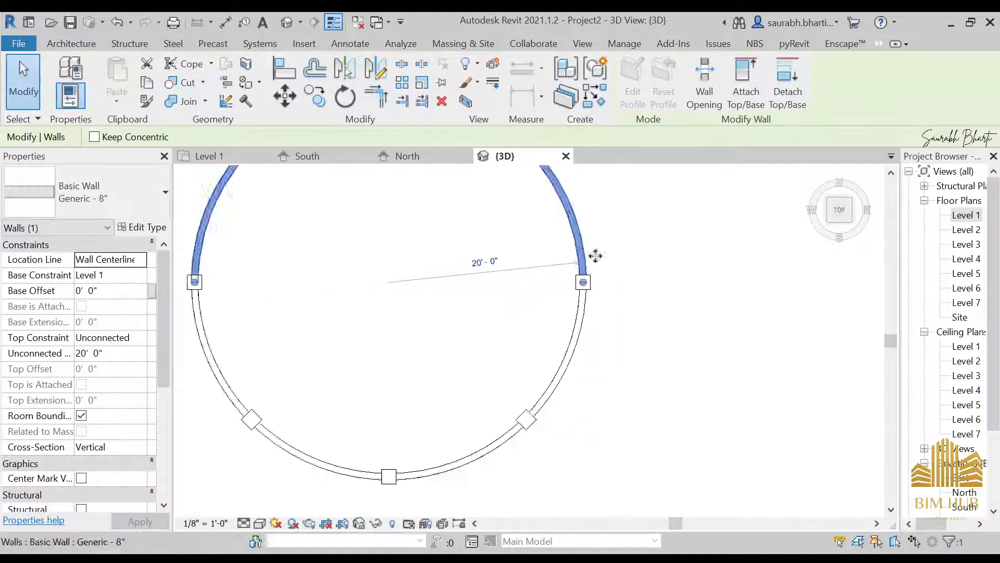
pyautogui.moveTo(587, 255); pyautogui.dragTo(624, 267, button='middle')
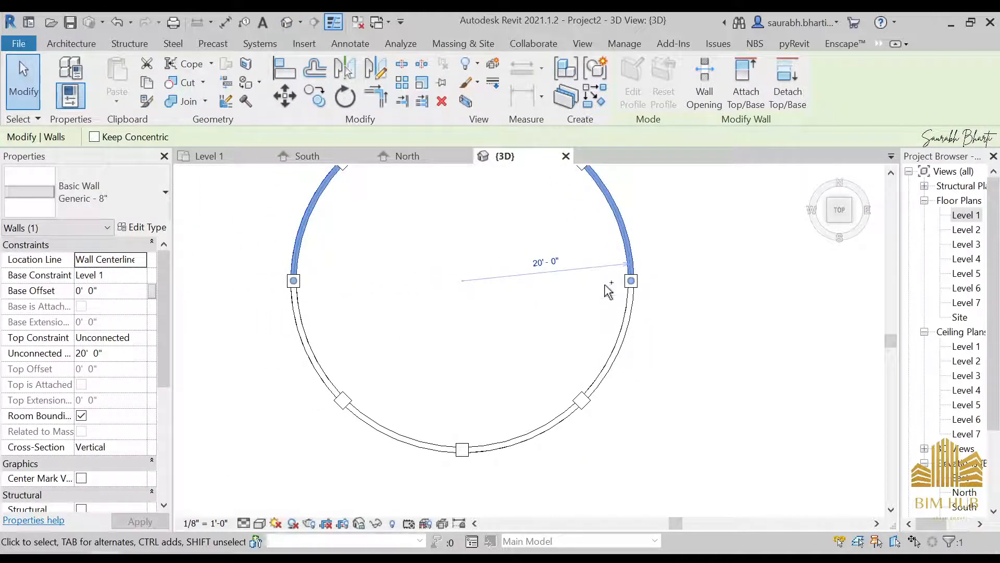
pyautogui.click(140, 227)
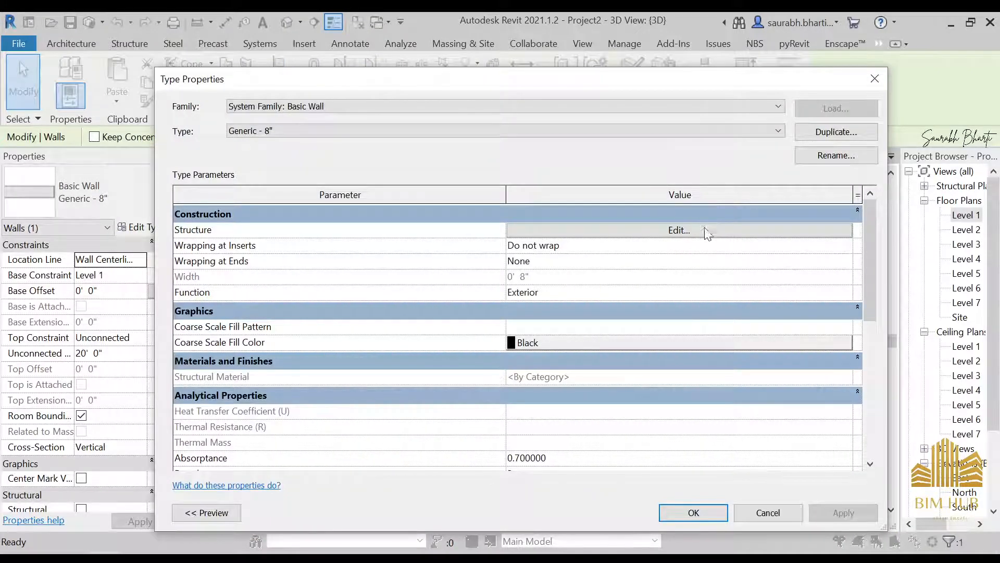
pyautogui.click(707, 233)
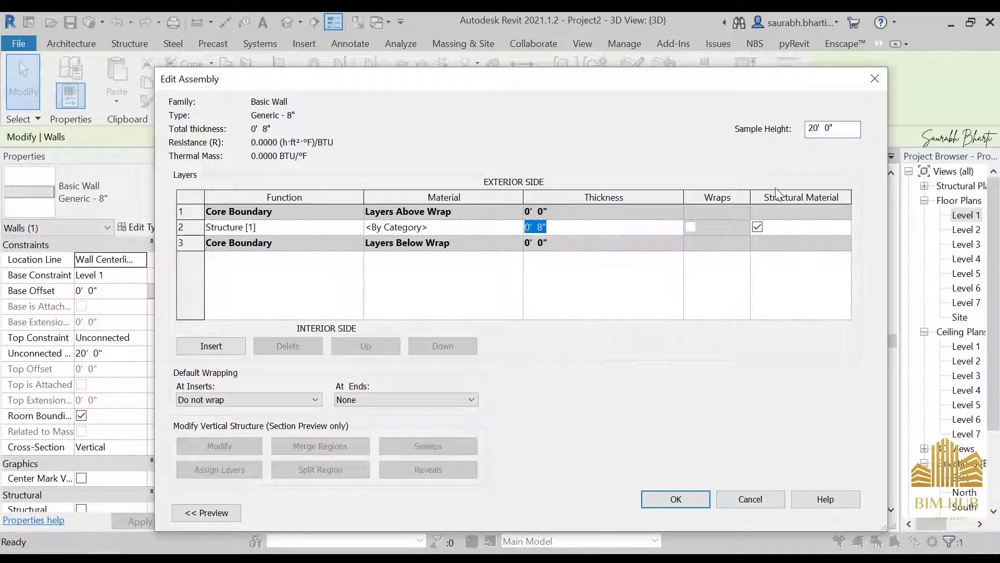
pyautogui.press('Return')
pyautogui.click(816, 136)
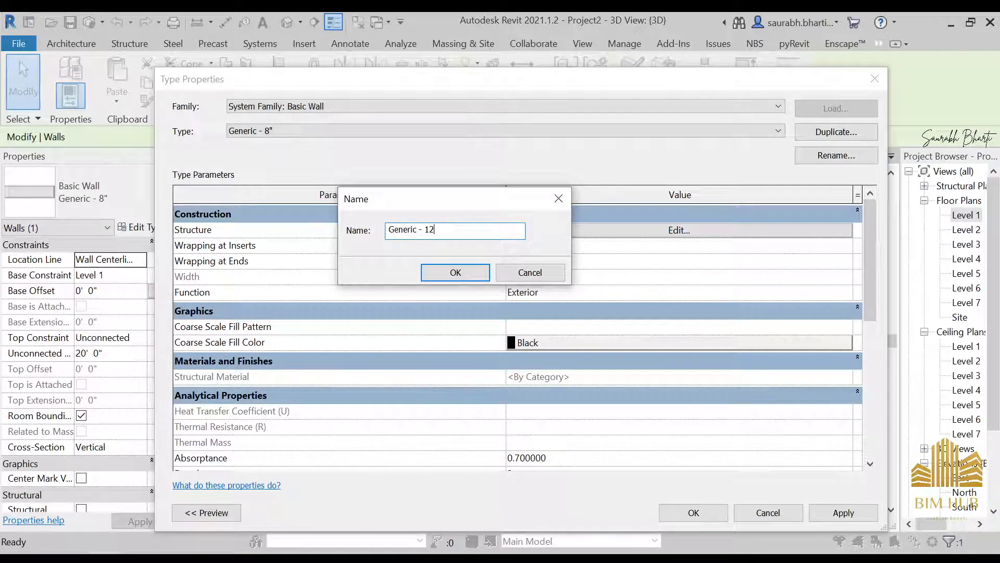
pyautogui.press('Return')
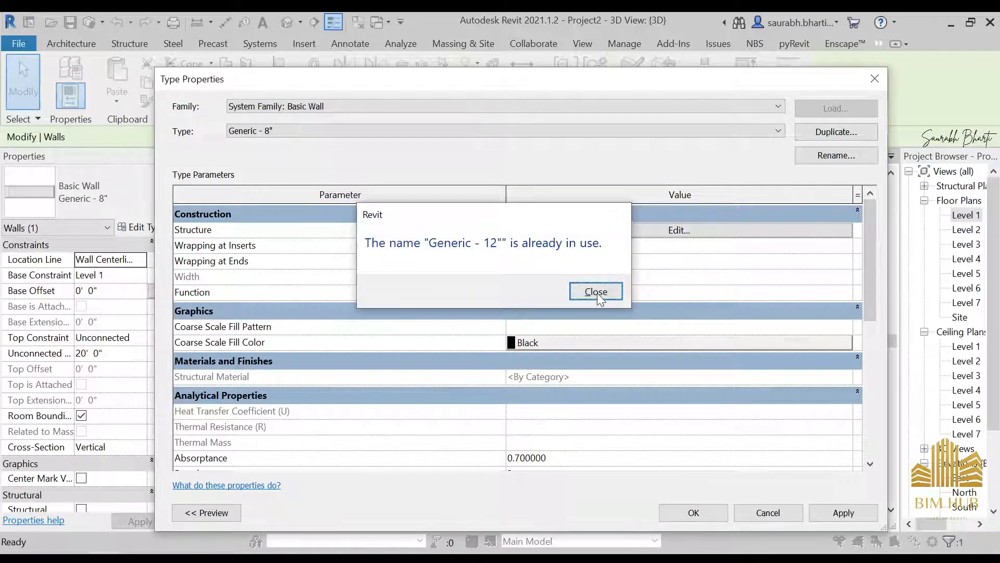
pyautogui.click(597, 292)
pyautogui.click(844, 134)
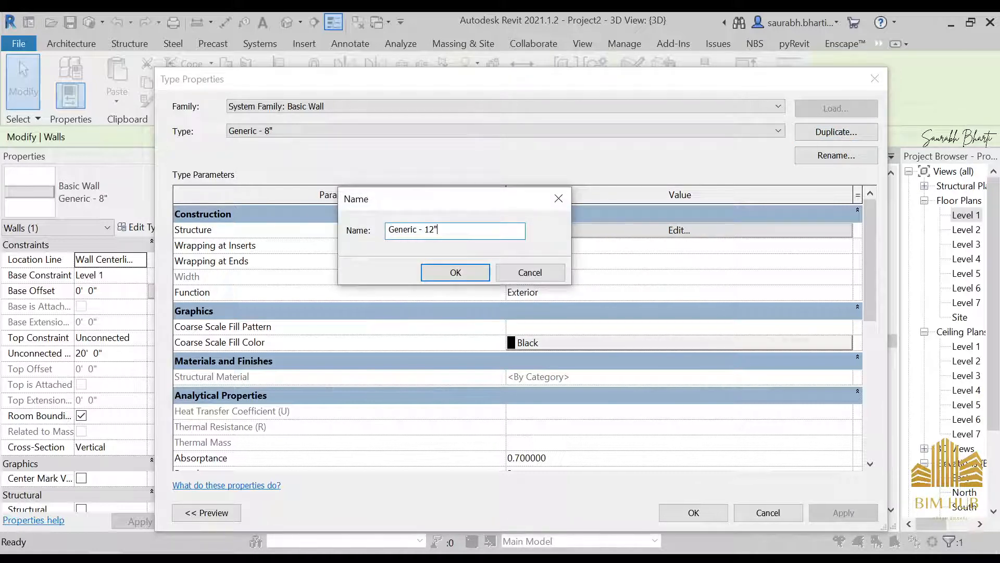
pyautogui.press('Return')
pyautogui.press('Escape')
pyautogui.press('Escape')
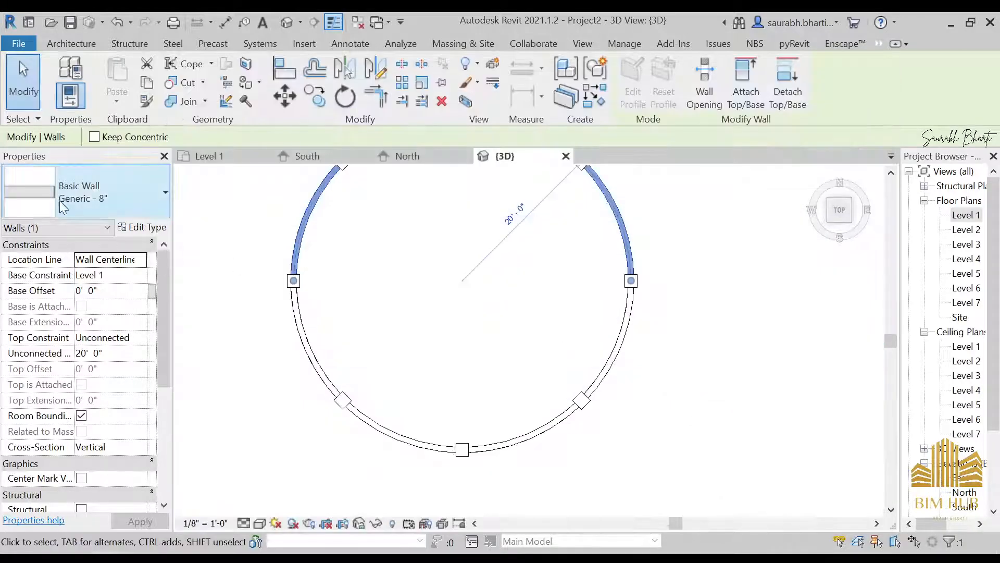
# - Change both halves of the circular wall to the existing Generic - 12" type
pyautogui.click(92, 190)
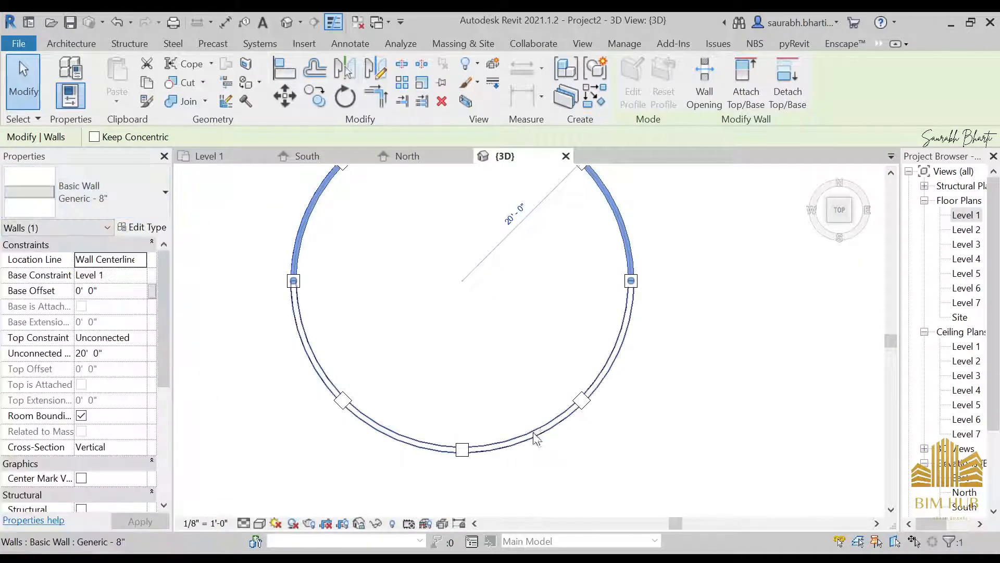
pyautogui.keyDown('ctrl'); pyautogui.click(537, 439); pyautogui.keyUp('ctrl')
pyautogui.click(91, 191)
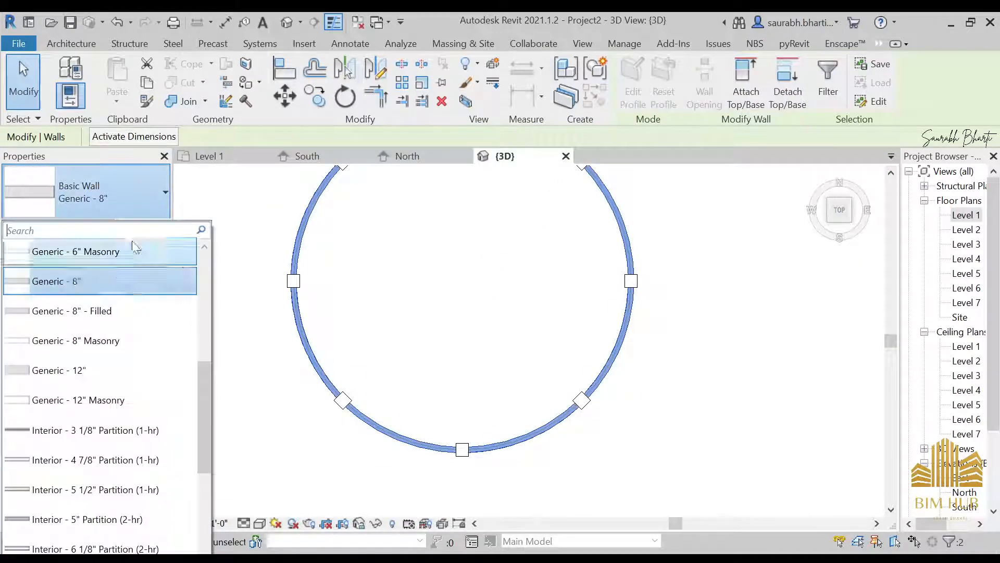
pyautogui.click(118, 367)
pyautogui.click(520, 335)
pyautogui.scroll(3, 300, 300)
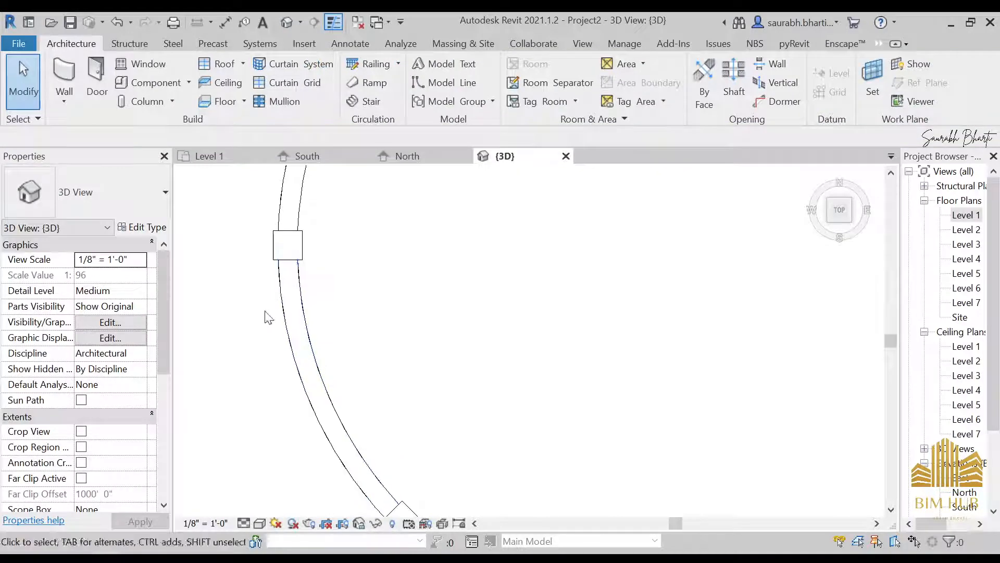
pyautogui.scroll(-3, 275, 257)
pyautogui.scroll(-3, 370, 245)
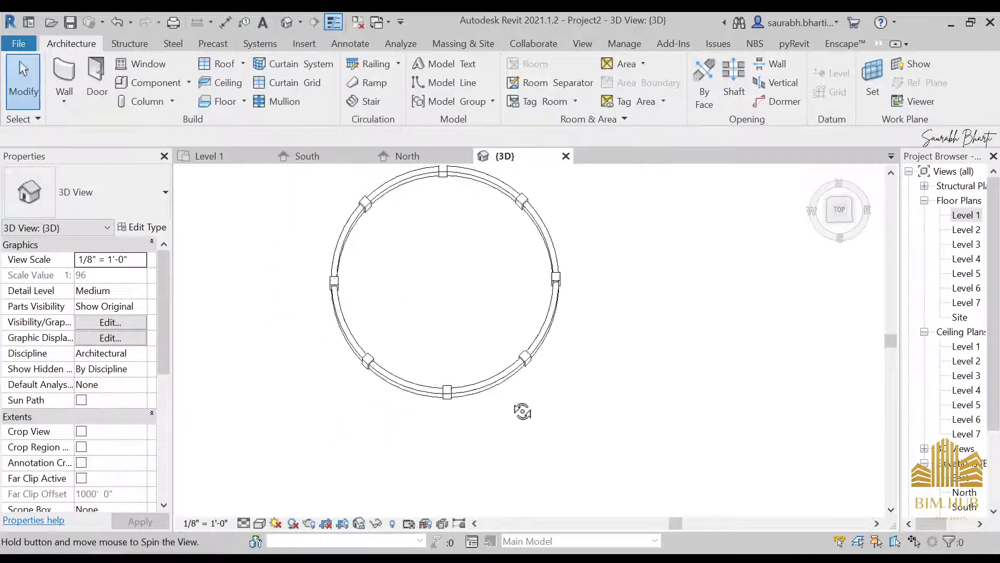
# - Set the base constraint of both wall halves to Level 4 and their top constraint to Level 5
pyautogui.keyDown('shift'); pyautogui.moveTo(521, 411); pyautogui.dragTo(467, 350, button='middle'); pyautogui.keyUp('shift')
pyautogui.click(440, 358)
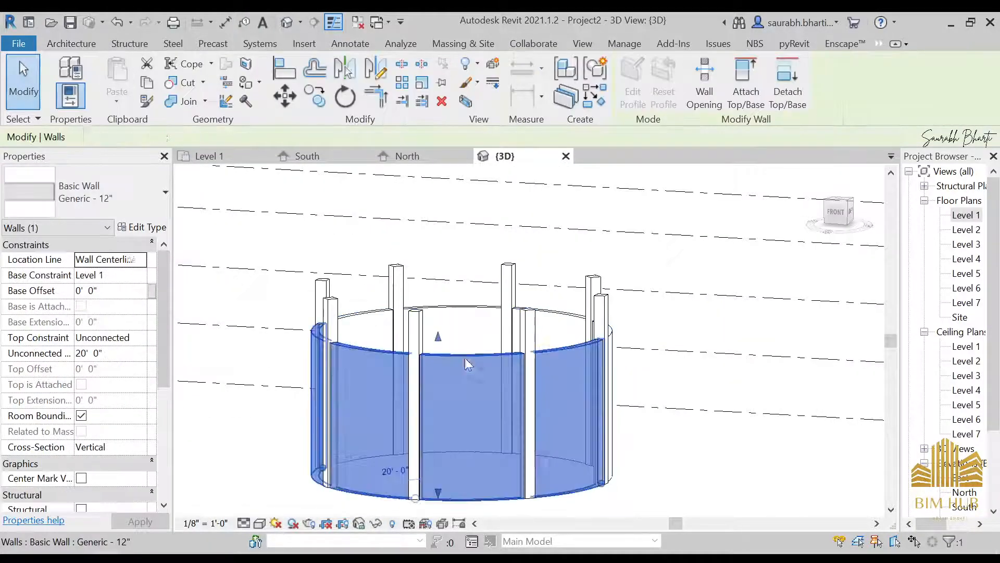
pyautogui.keyDown('ctrl'); pyautogui.click(461, 306); pyautogui.keyUp('ctrl')
pyautogui.click(836, 212)
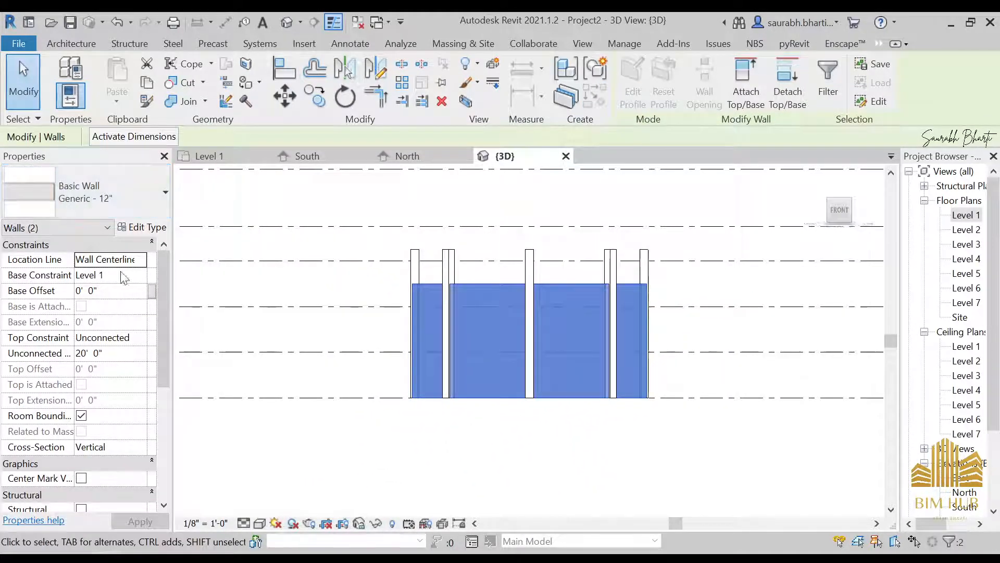
pyautogui.click(140, 275)
pyautogui.click(117, 329)
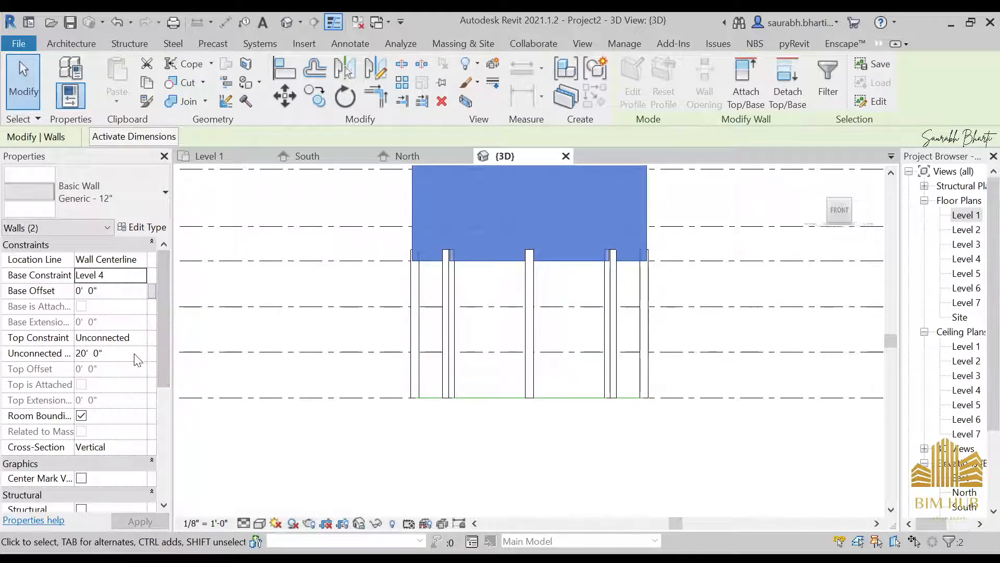
pyautogui.click(140, 340)
pyautogui.scroll(-1, 135, 406)
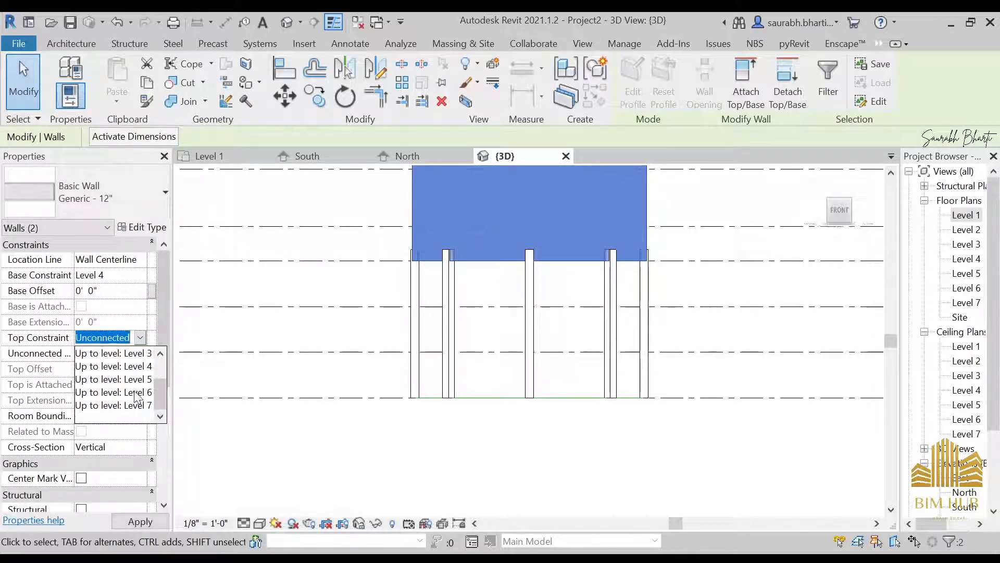
pyautogui.click(137, 380)
# - Check the ring wall against the tank sketch, and delete both wall halves
pyautogui.keyDown('shift'); pyautogui.moveTo(519, 338); pyautogui.dragTo(490, 396, button='middle'); pyautogui.keyUp('shift')
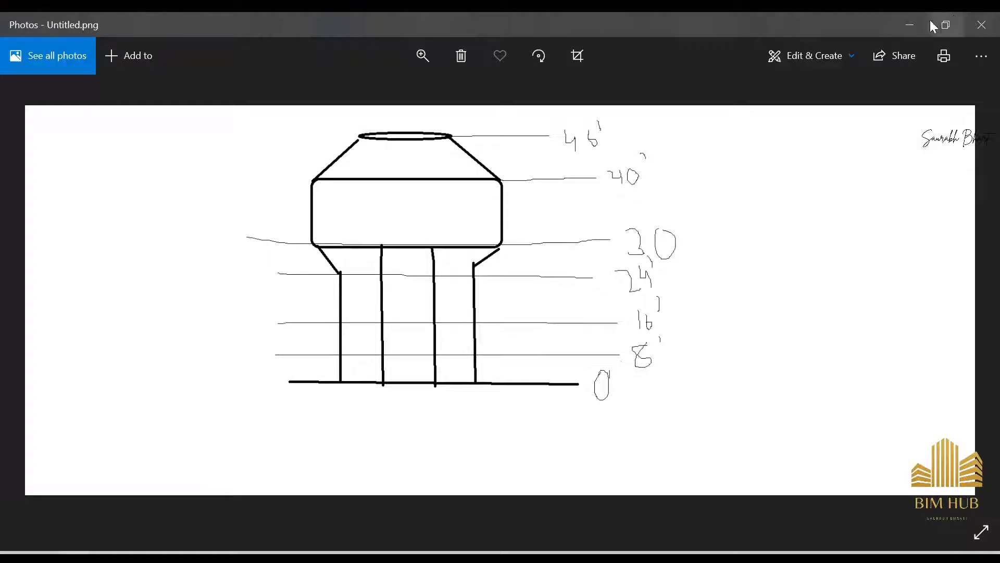
pyautogui.click(902, 23)
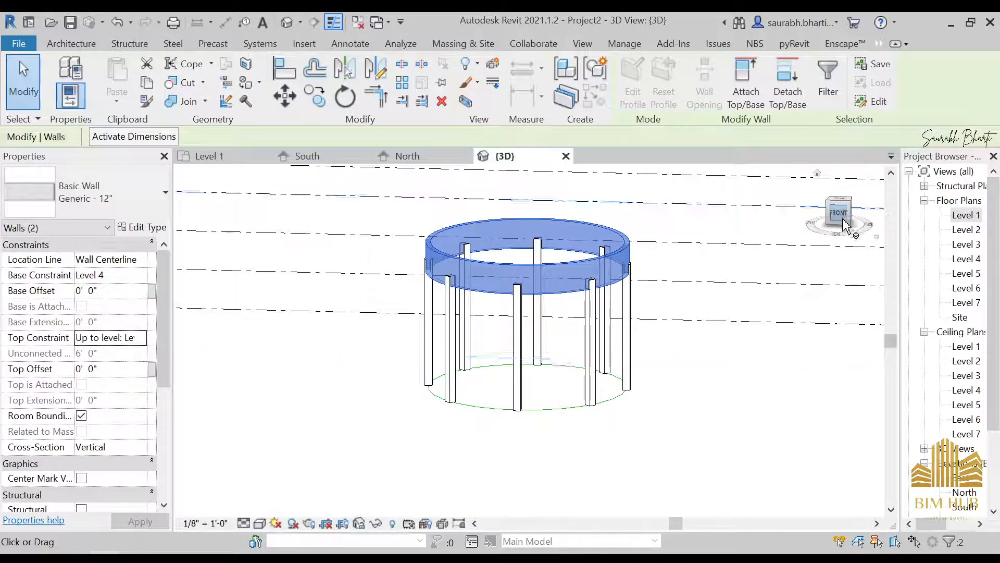
pyautogui.keyDown('shift'); pyautogui.moveTo(602, 286); pyautogui.dragTo(614, 426, button='middle'); pyautogui.keyUp('shift')
pyautogui.click(839, 200)
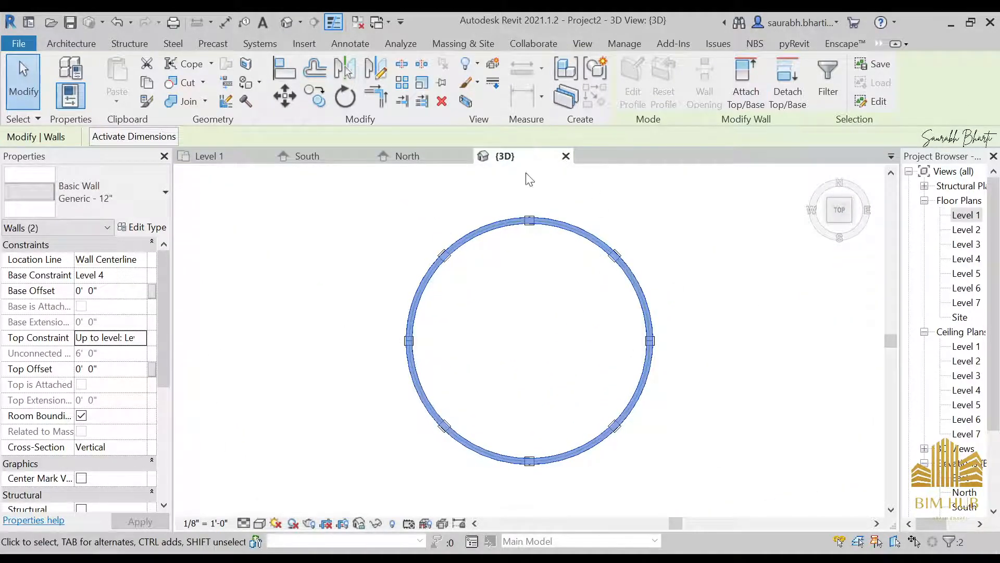
pyautogui.click(625, 289)
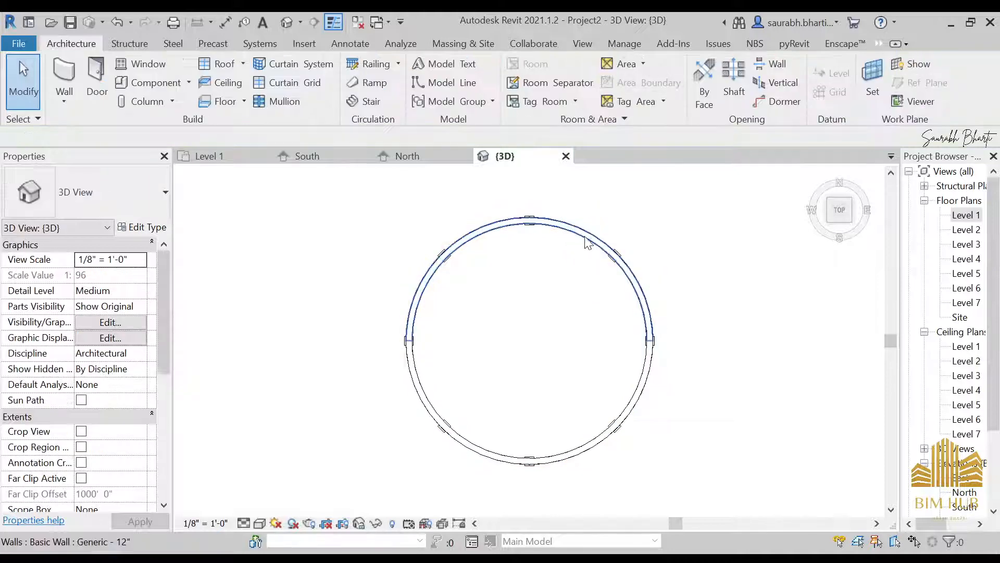
pyautogui.click(585, 234)
pyautogui.press('Delete')
pyautogui.click(634, 409)
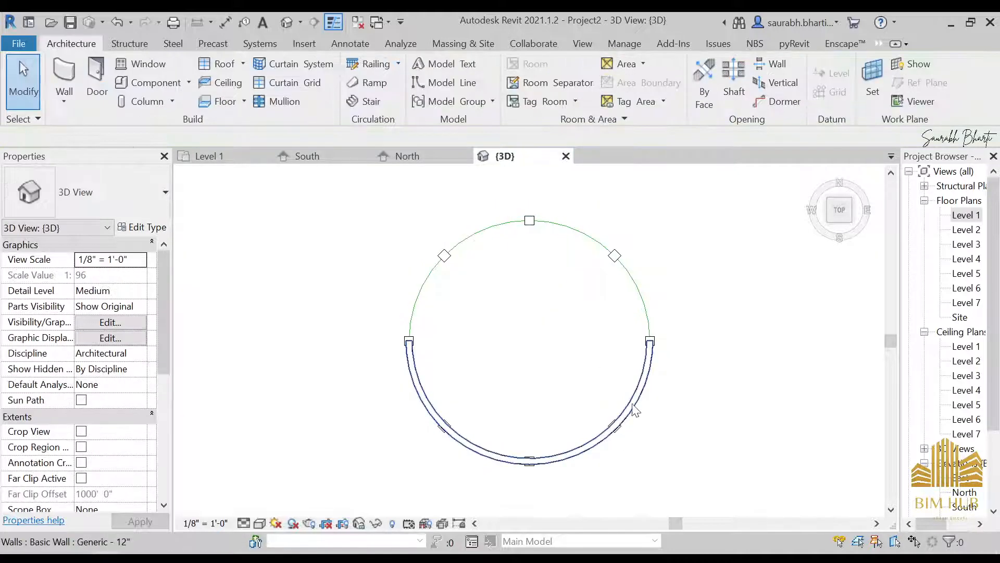
pyautogui.press('Delete')
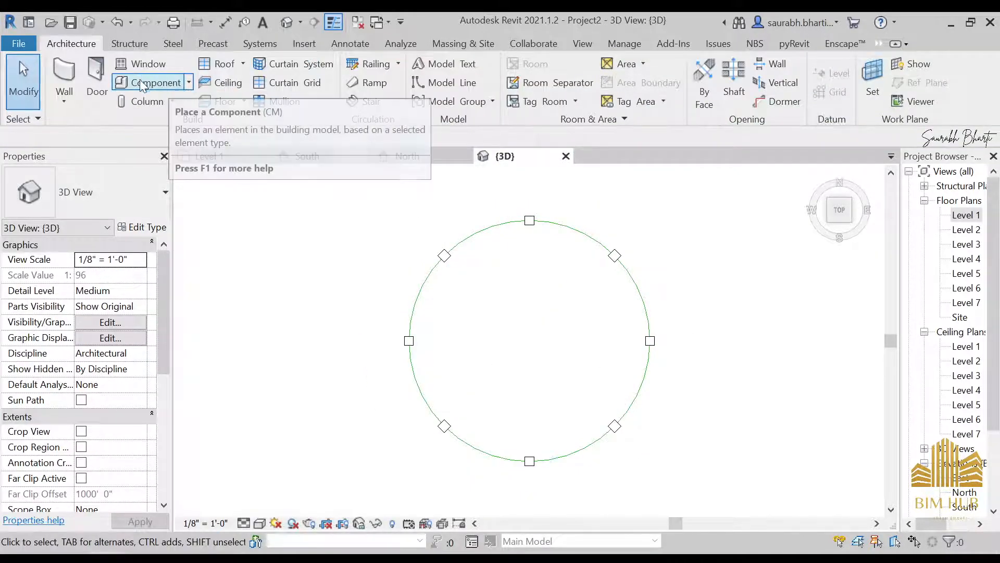
# - Draw a circular Generic - 8" wall of 20' 6" radius centred on the ring of columns
pyautogui.press('w')
pyautogui.press('a')
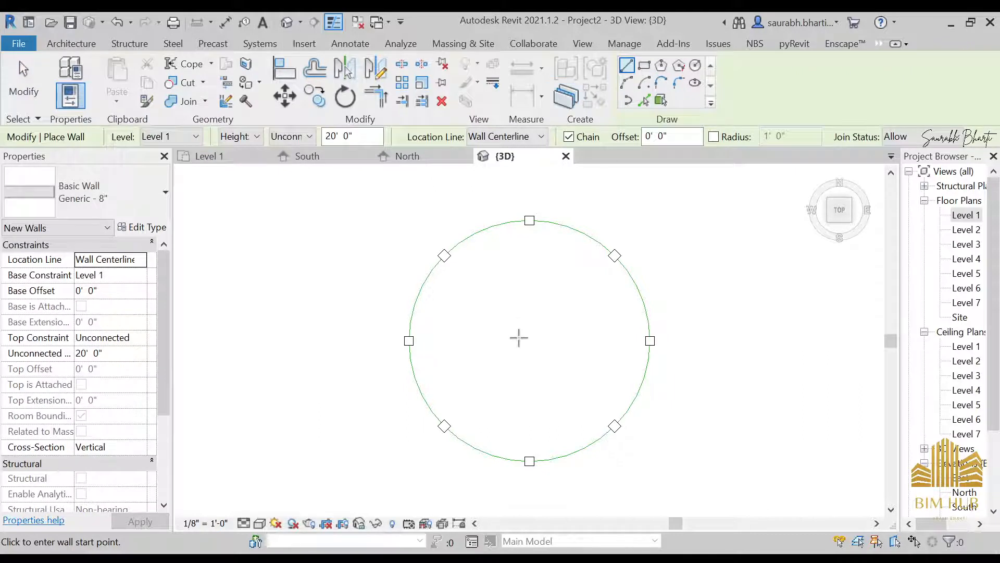
pyautogui.click(530, 341)
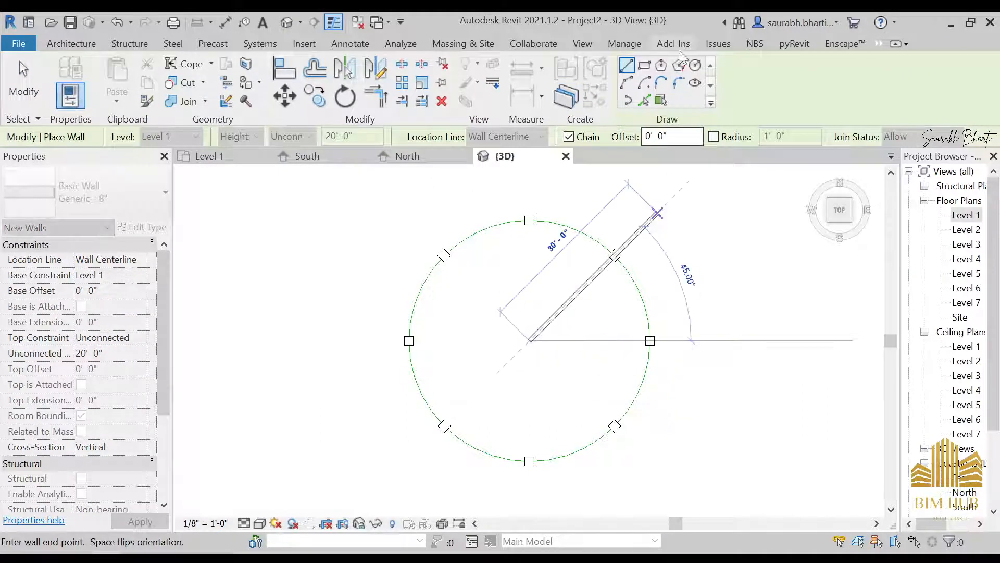
pyautogui.click(695, 67)
pyautogui.click(529, 340)
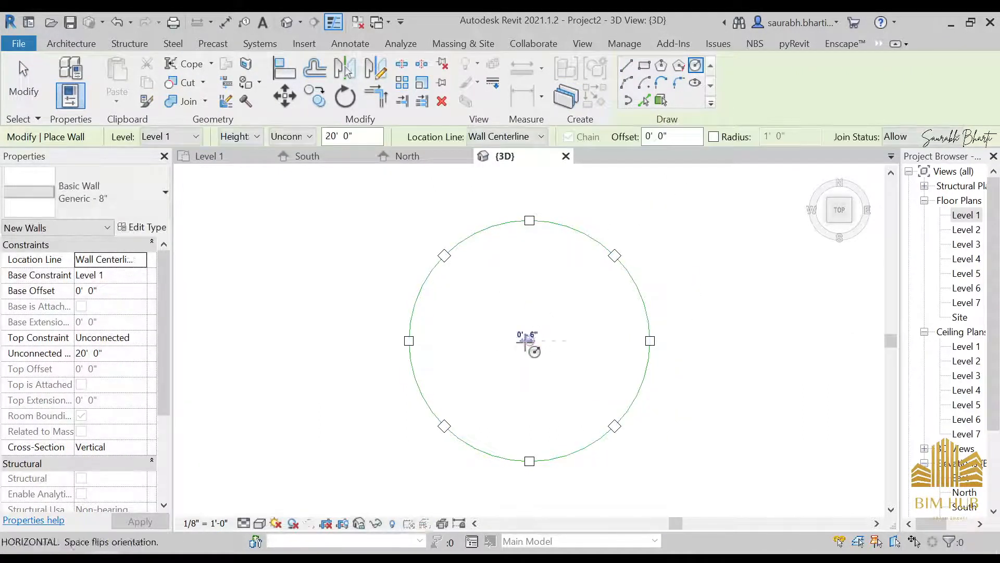
pyautogui.scroll(2, 645, 409)
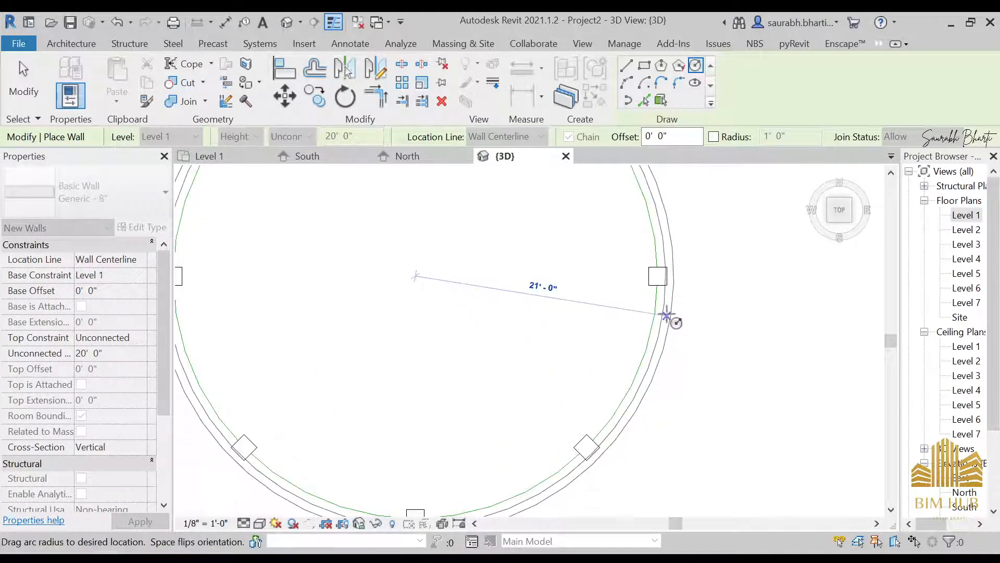
pyautogui.scroll(2, 667, 316)
pyautogui.click(660, 285)
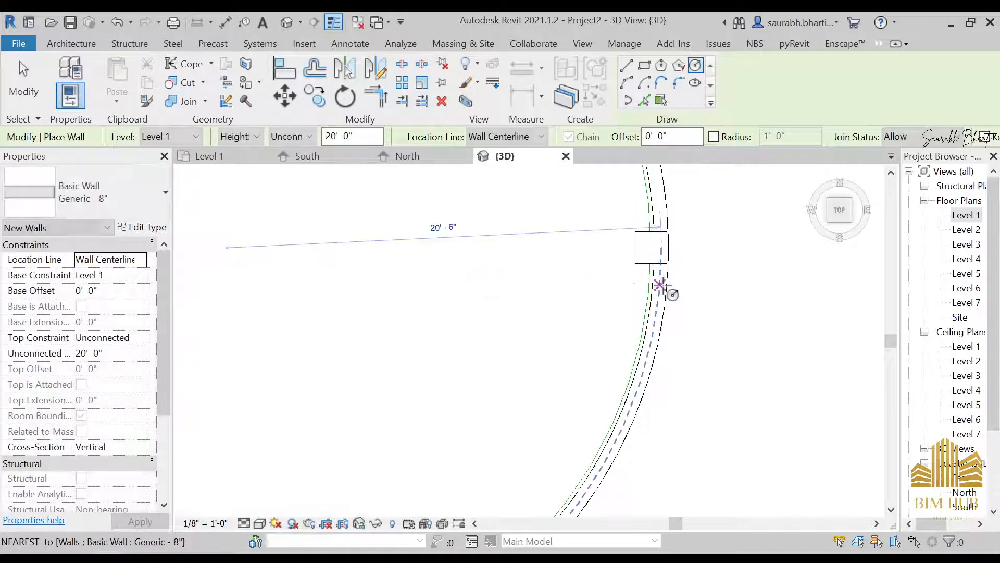
pyautogui.press('Escape')
pyautogui.press('Escape')
# - Change both halves of the circular wall to the Generic - 12" type
pyautogui.click(658, 350)
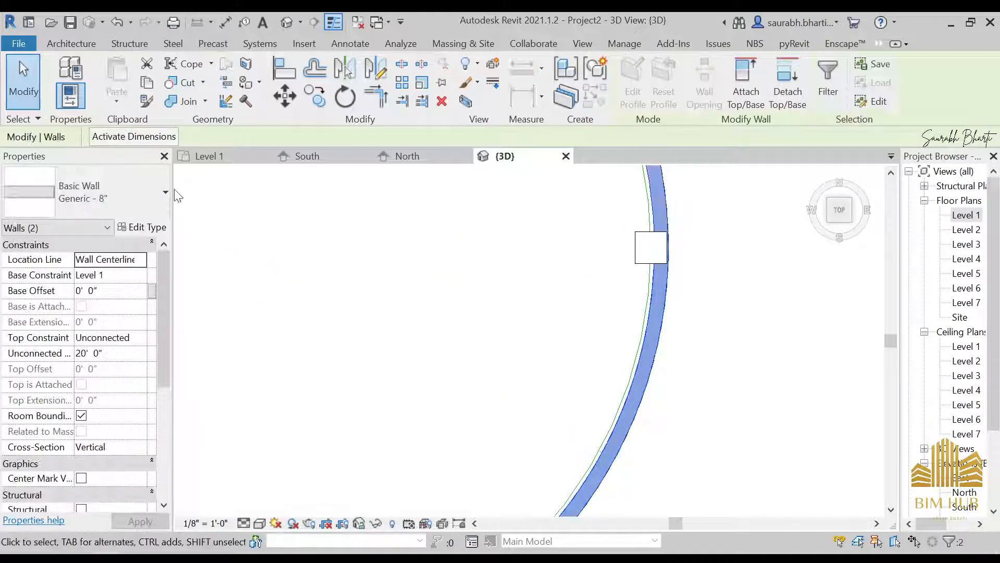
pyautogui.click(157, 193)
pyautogui.click(129, 370)
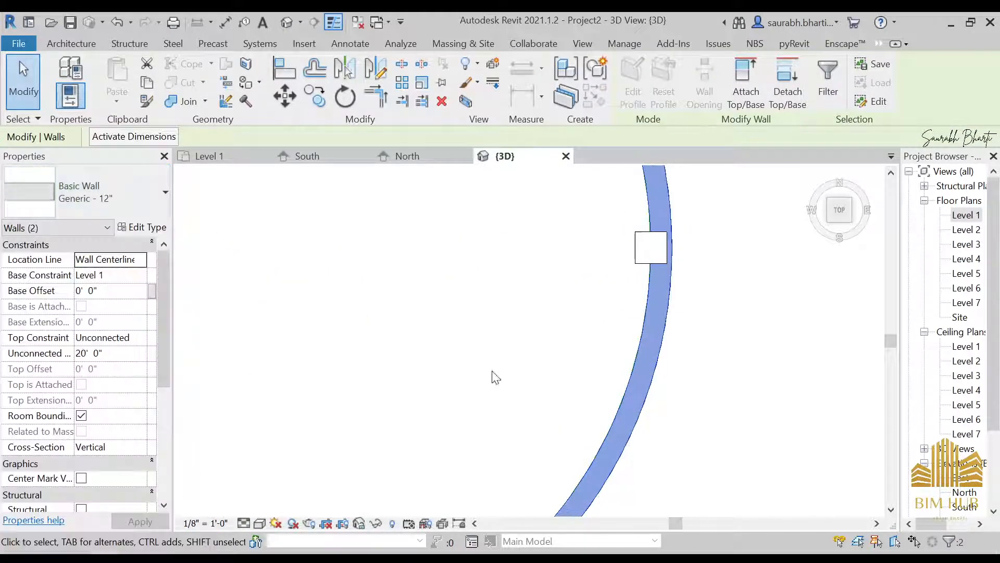
pyautogui.scroll(-4, 543, 330)
pyautogui.scroll(1, 581, 324)
pyautogui.click(580, 323)
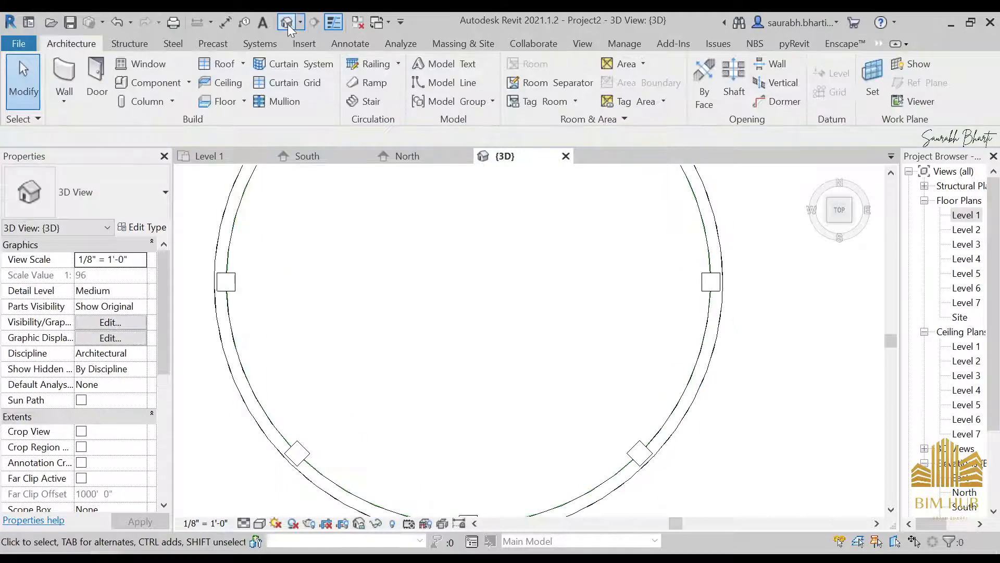
# - Set the base constraint of both circular wall halves to Level 4
pyautogui.scroll(-3, 378, 229)
pyautogui.keyDown('shift'); pyautogui.moveTo(418, 300); pyautogui.dragTo(417, 83, button='middle'); pyautogui.keyUp('shift')
pyautogui.click(435, 322)
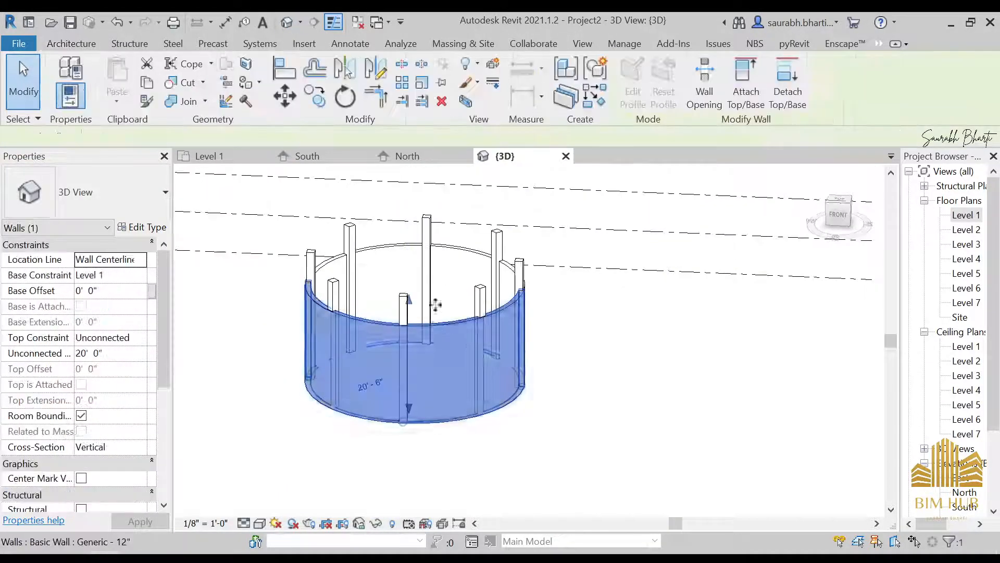
pyautogui.keyDown('ctrl'); pyautogui.click(458, 259); pyautogui.keyUp('ctrl')
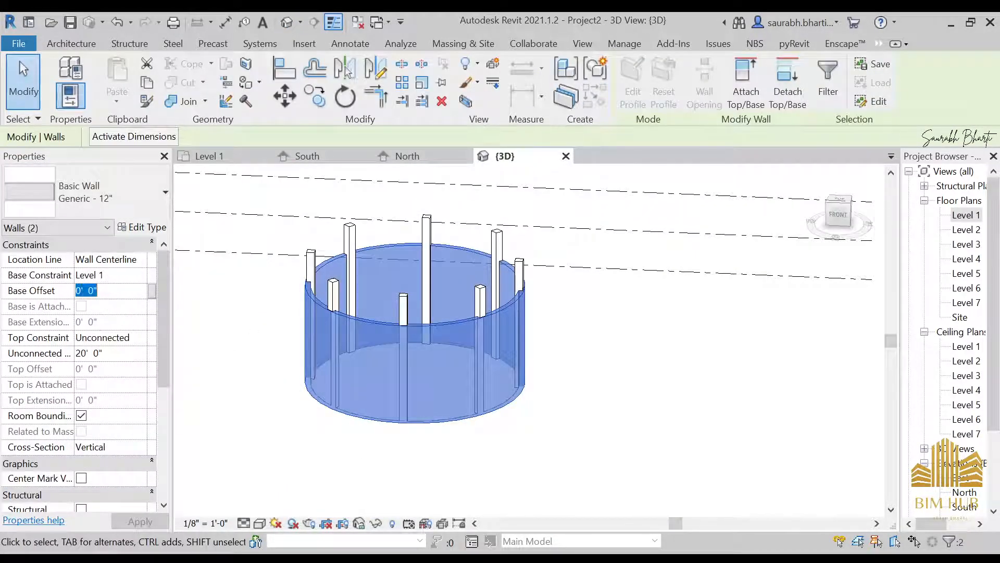
pyautogui.click(141, 276)
pyautogui.click(121, 328)
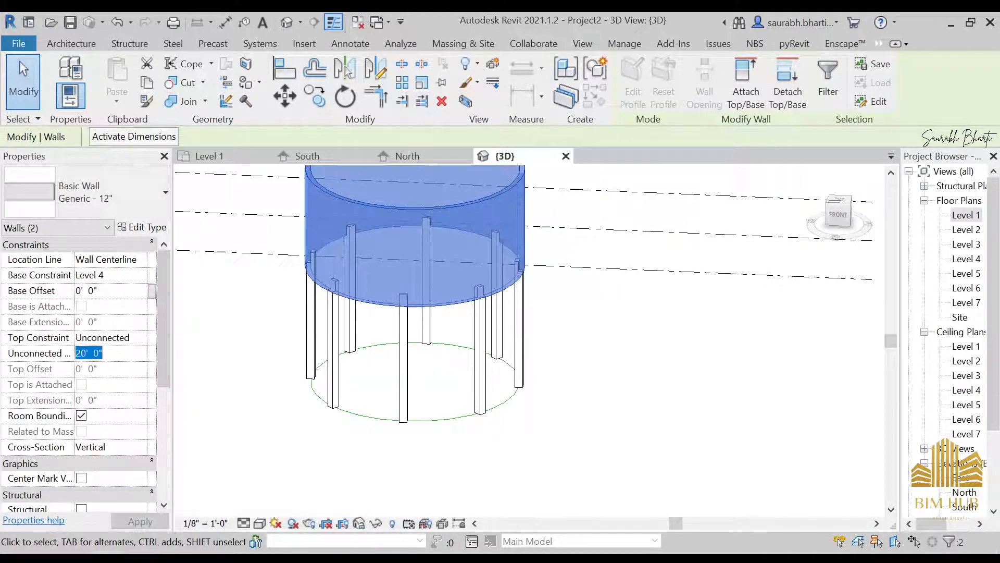
# - Constrain the top of both wall halves up to Level 5 with a top offset of -2' 0"
pyautogui.click(141, 338)
pyautogui.click(140, 337)
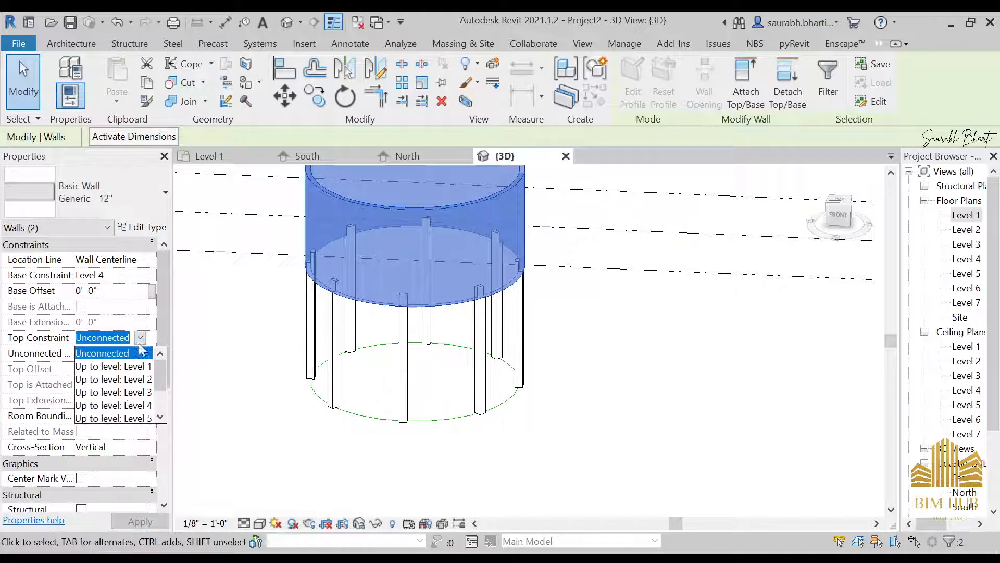
pyautogui.click(122, 419)
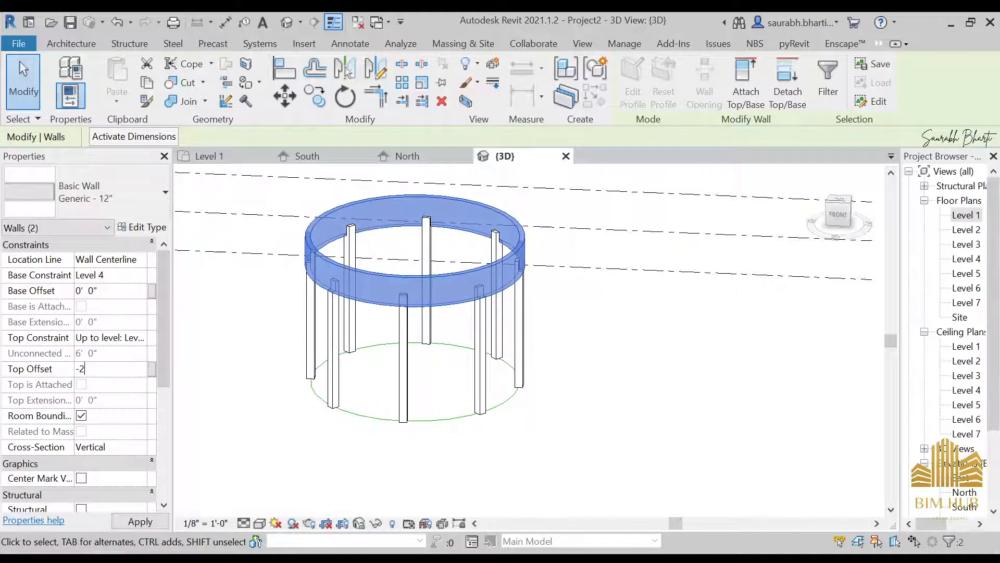
pyautogui.click(728, 373)
pyautogui.keyDown('shift'); pyautogui.moveTo(728, 373); pyautogui.dragTo(605, 406, button='middle'); pyautogui.keyUp('shift')
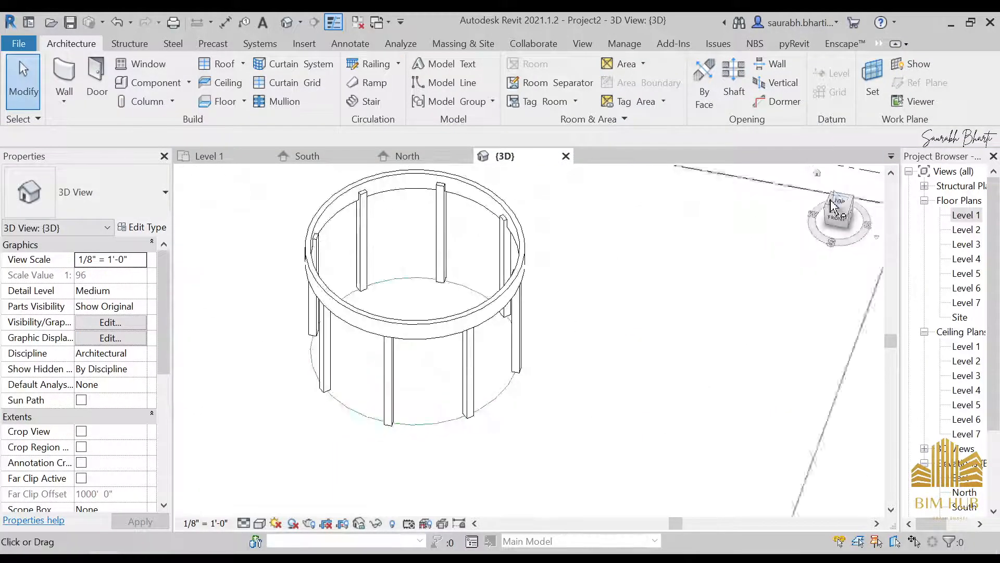
pyautogui.click(840, 205)
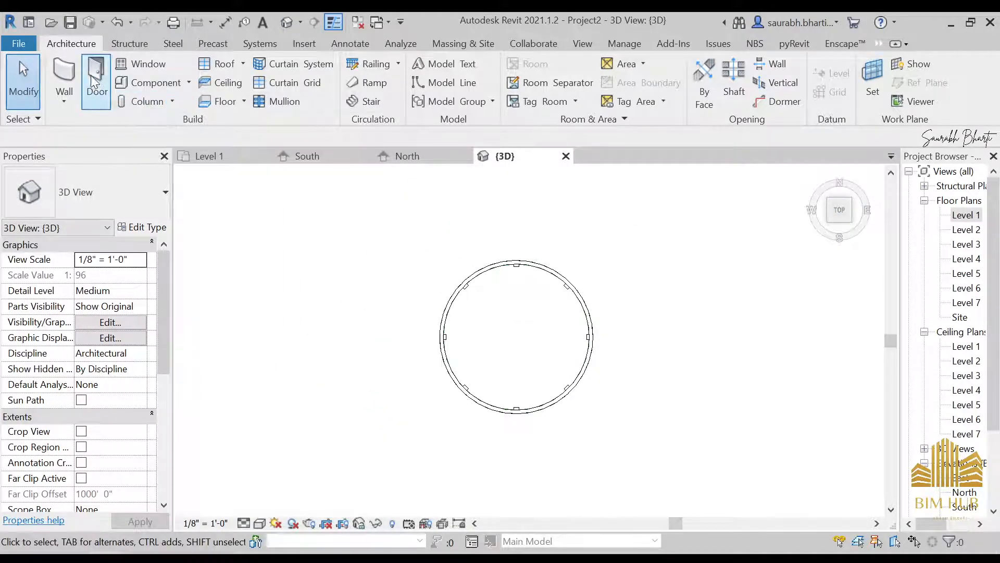
pyautogui.click(64, 78)
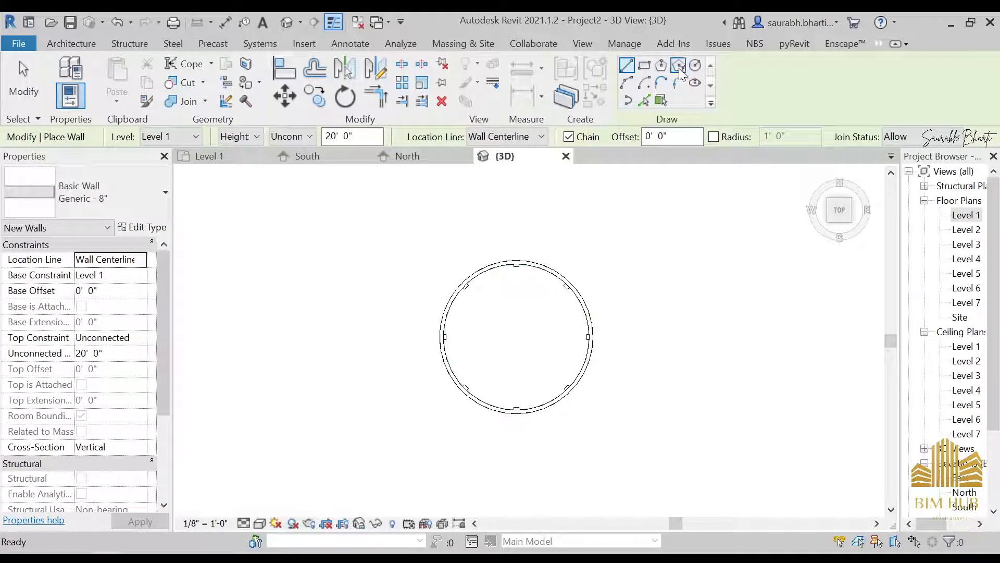
pyautogui.click(696, 66)
pyautogui.click(516, 337)
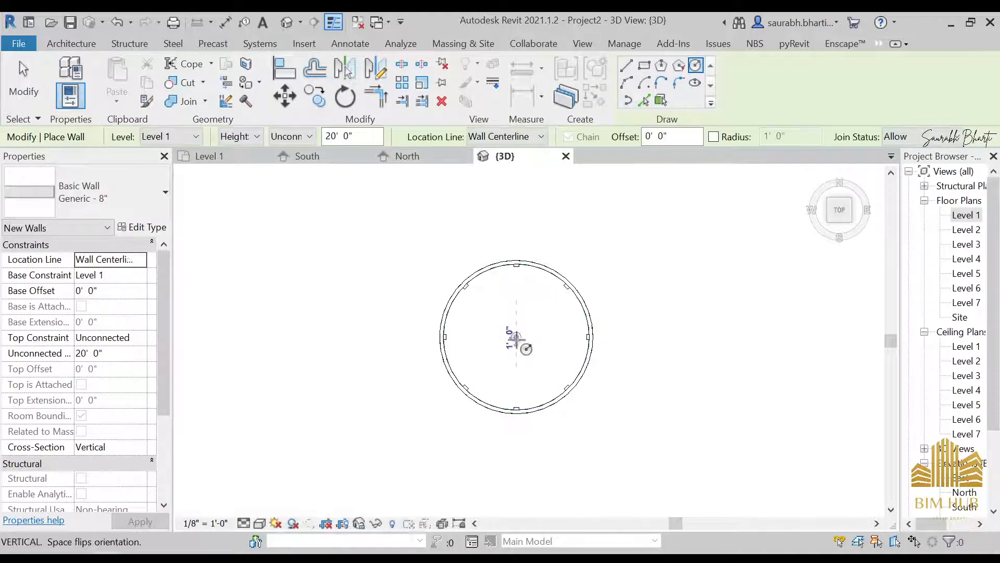
pyautogui.scroll(5, 572, 386)
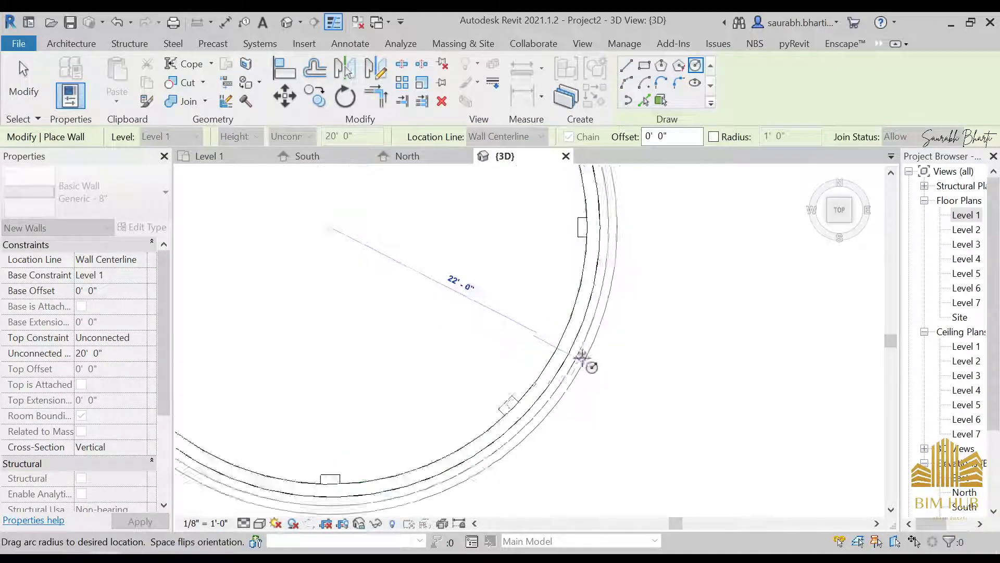
pyautogui.scroll(3, 576, 352)
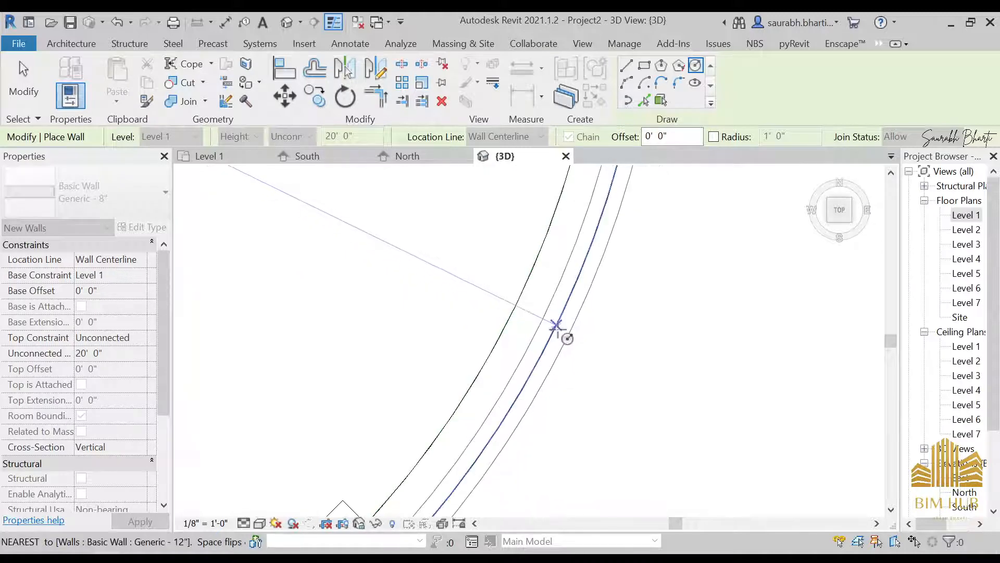
pyautogui.press('Escape')
pyautogui.press('Escape')
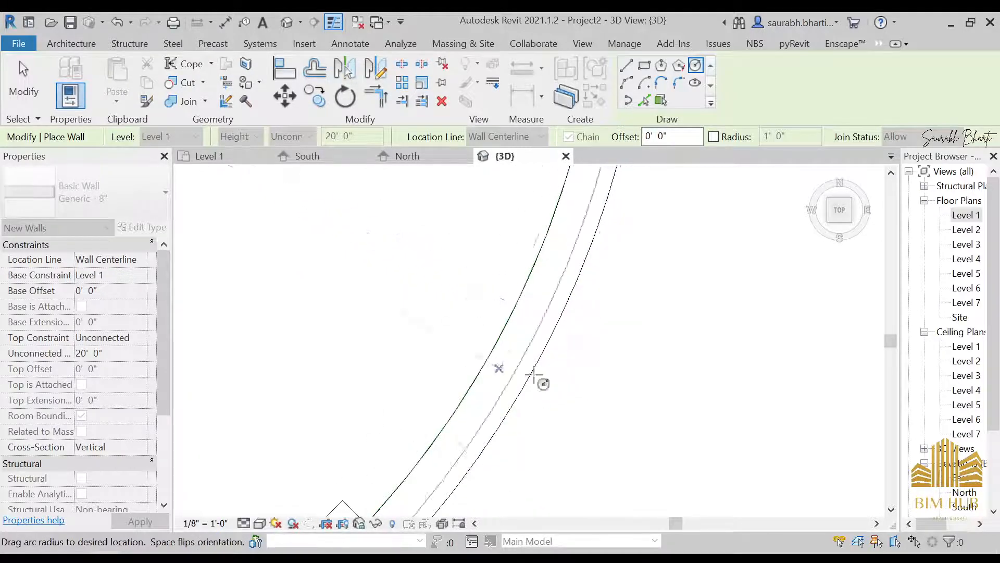
# - Inspect the ring wall in 3D, undoing and redoing its last height changes
pyautogui.click(286, 22)
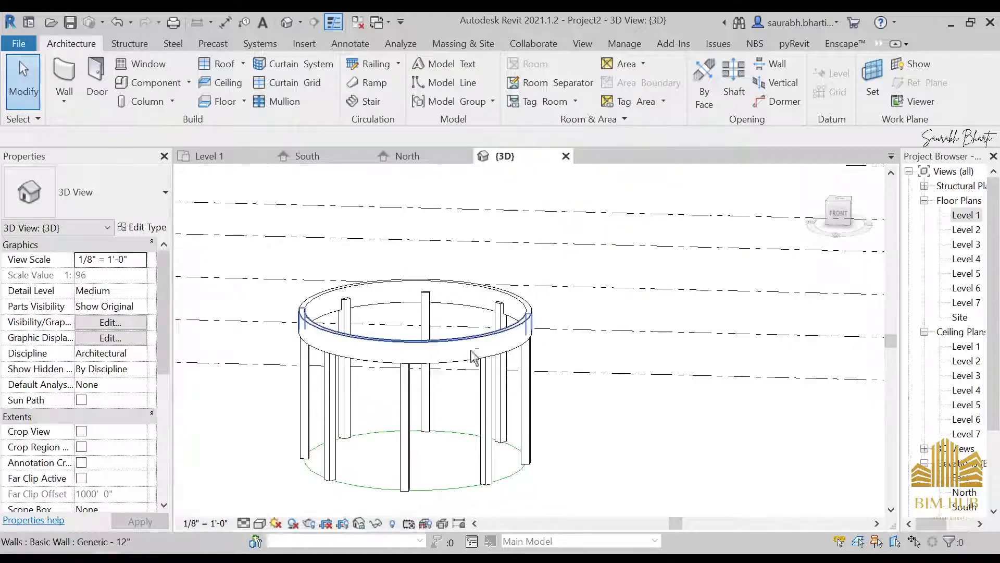
pyautogui.keyDown('shift'); pyautogui.moveTo(470, 348); pyautogui.dragTo(509, 384, button='middle'); pyautogui.keyUp('shift')
pyautogui.click(489, 355)
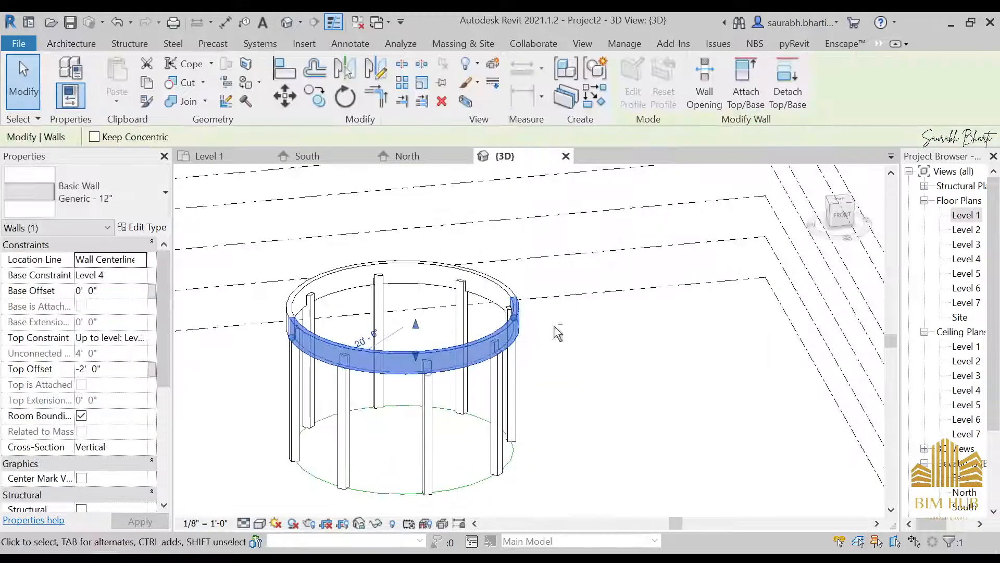
pyautogui.keyDown('shift'); pyautogui.moveTo(556, 330); pyautogui.dragTo(587, 361, button='middle'); pyautogui.keyUp('shift')
pyautogui.scroll(-2, 584, 360)
pyautogui.hotkey('ctrl', 'z')
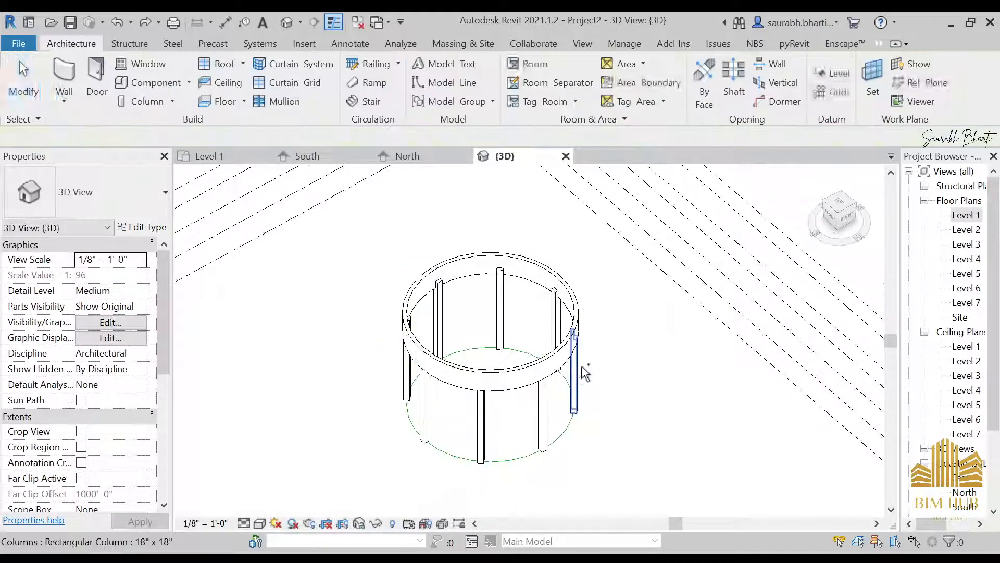
pyautogui.hotkey('ctrl', 'y')
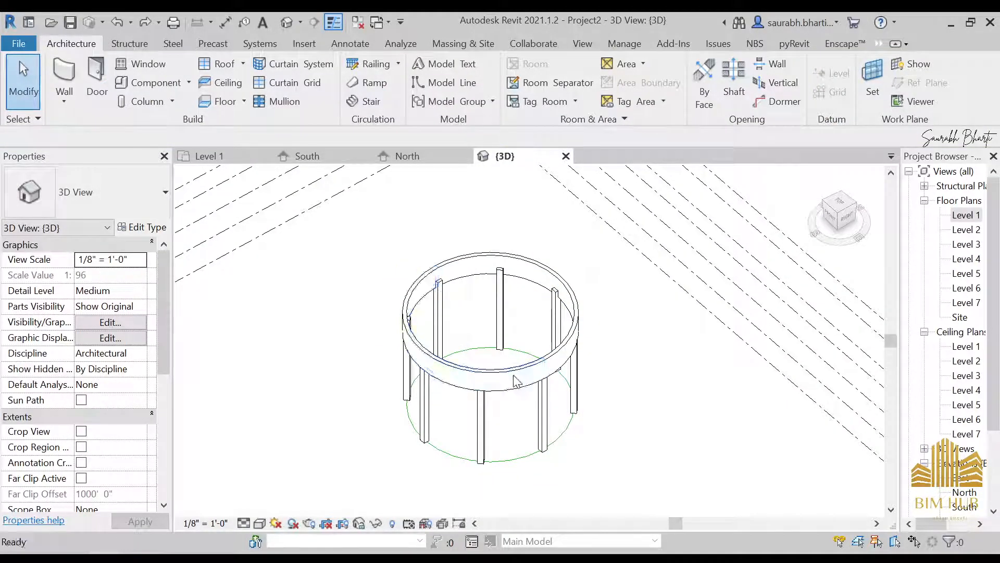
pyautogui.hotkey('ctrl', 'z')
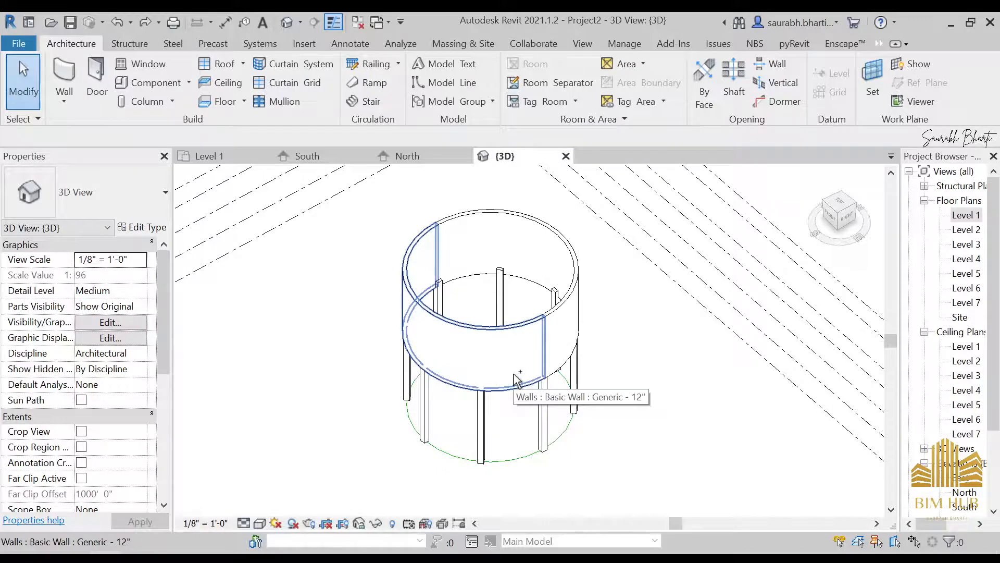
pyautogui.hotkey('ctrl', 'y')
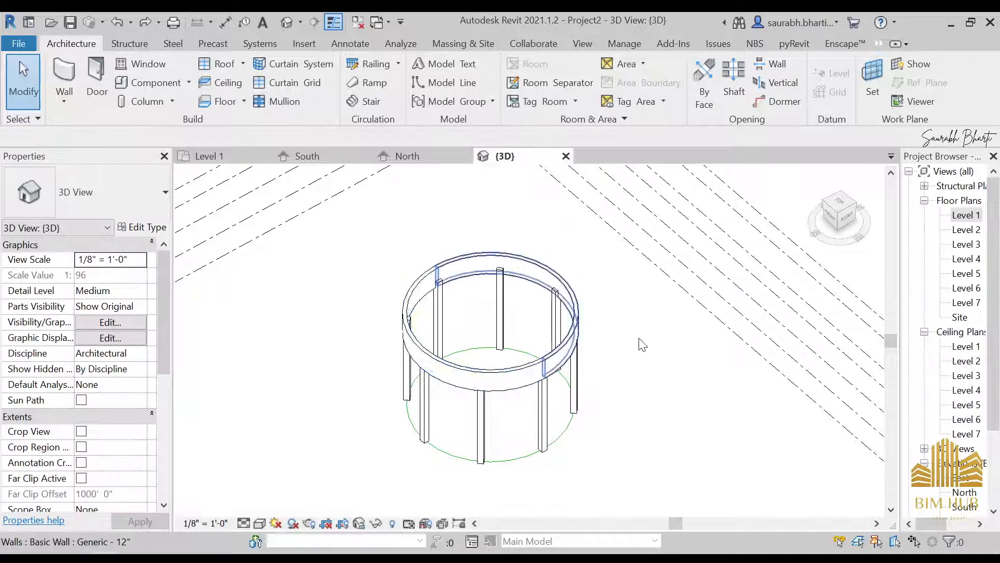
# - Start a new wall in the Level 1 floor plan with its base constraint at Level 4 and top constraint up to Level 5
pyautogui.doubleClick(967, 217)
pyautogui.scroll(-4, 569, 305)
pyautogui.scroll(5, 563, 291)
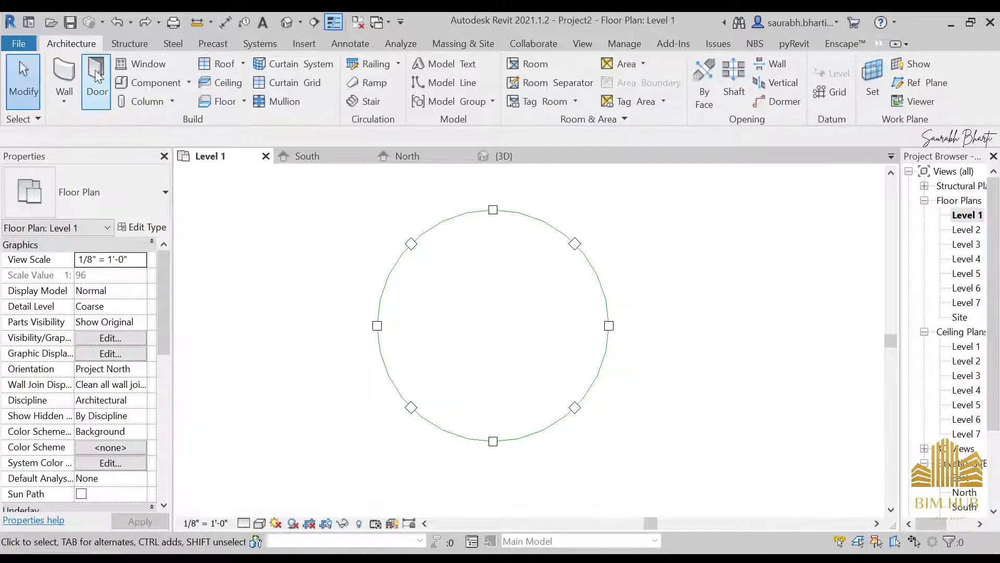
pyautogui.click(65, 76)
pyautogui.click(141, 276)
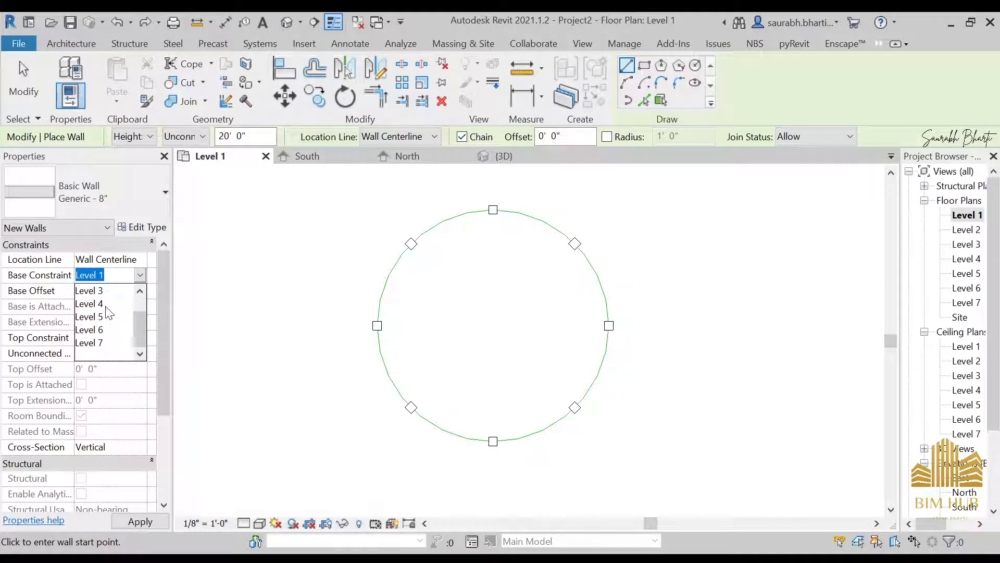
pyautogui.click(90, 304)
pyautogui.click(140, 339)
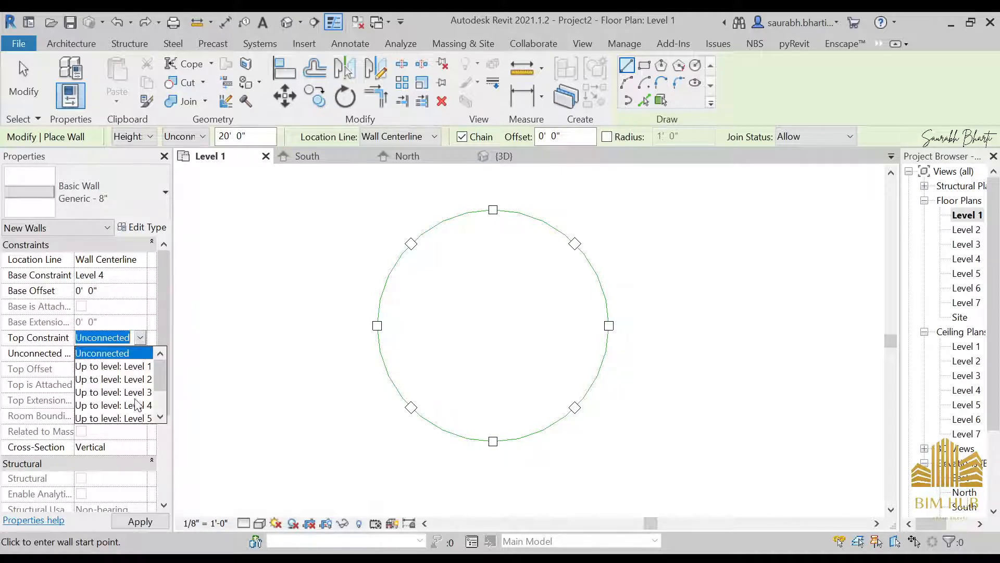
pyautogui.scroll(-1, 135, 399)
pyautogui.click(134, 380)
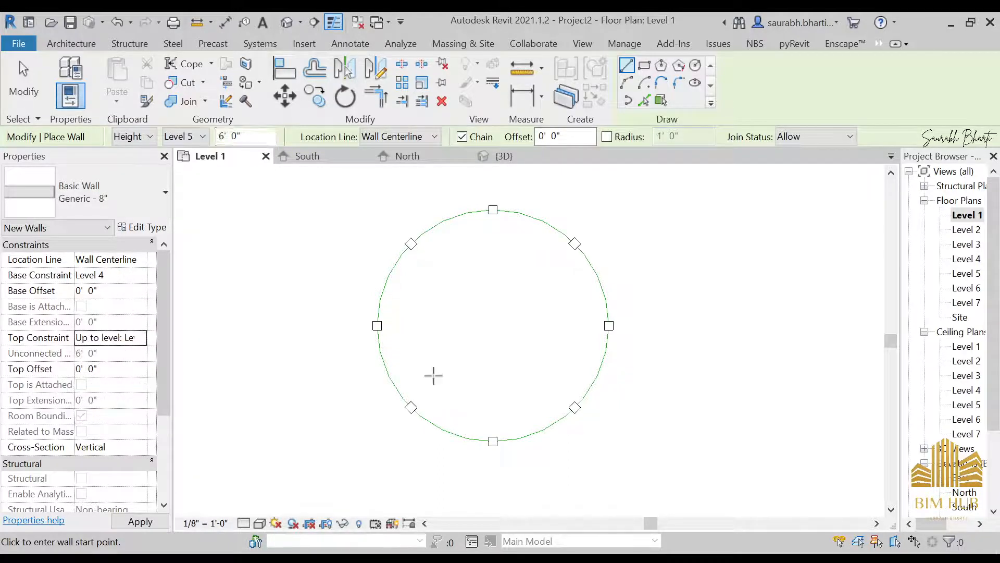
# - Draw a circular Generic - 8" wall about 20' 9" in radius around the columns' centre, through a diagonal column's outer corner, and return to 3D
pyautogui.click(694, 72)
pyautogui.click(493, 326)
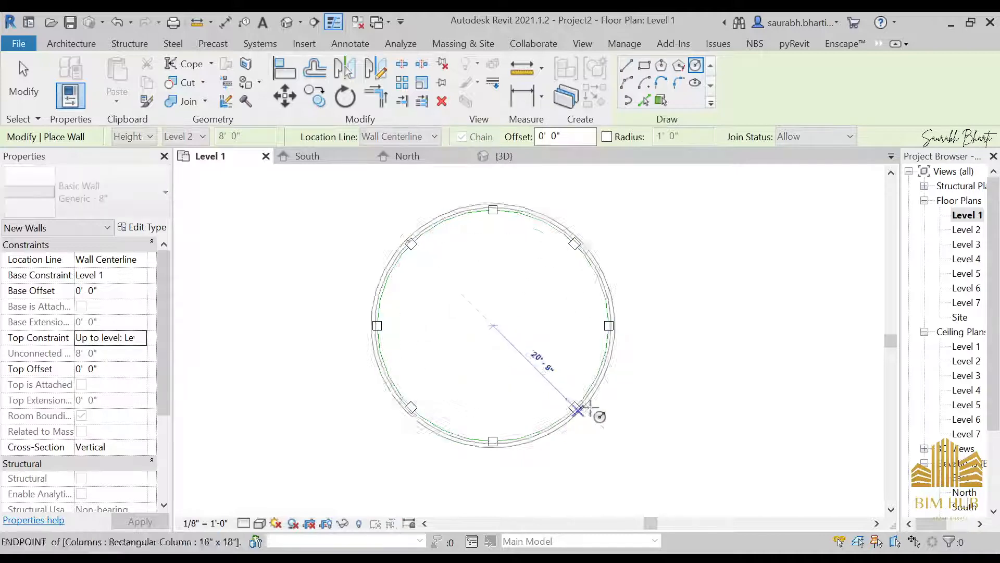
pyautogui.scroll(3, 596, 403)
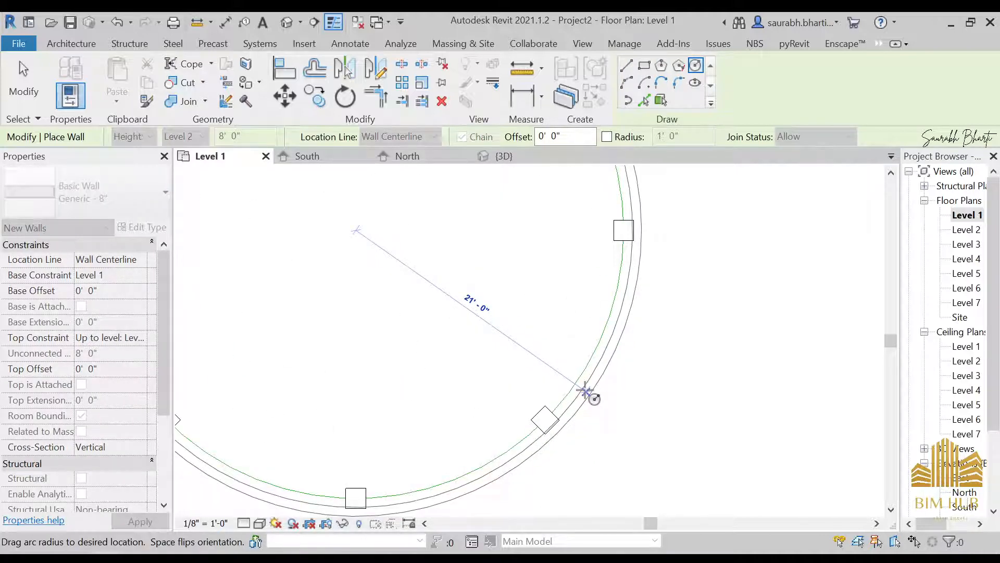
pyautogui.scroll(3, 586, 391)
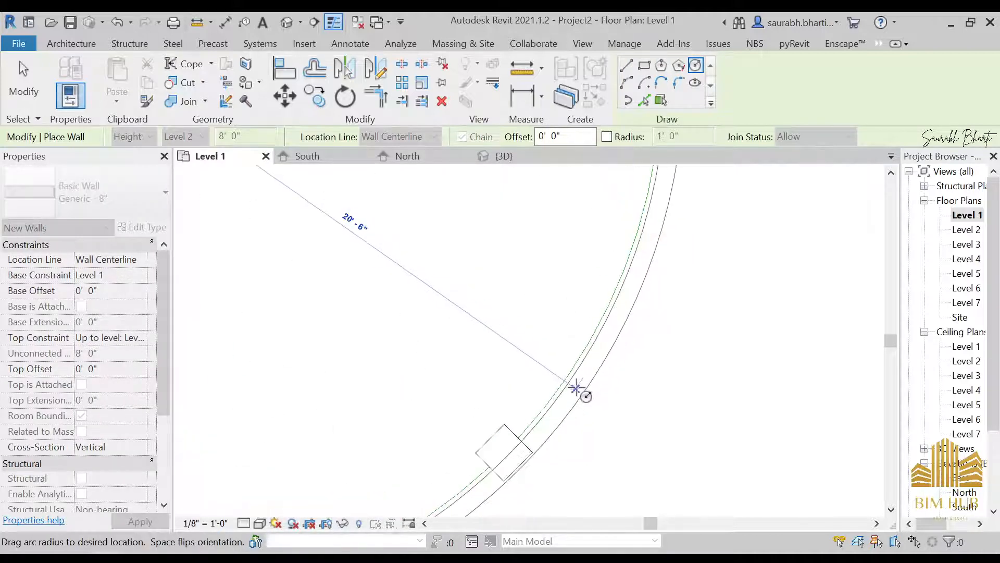
pyautogui.click(532, 452)
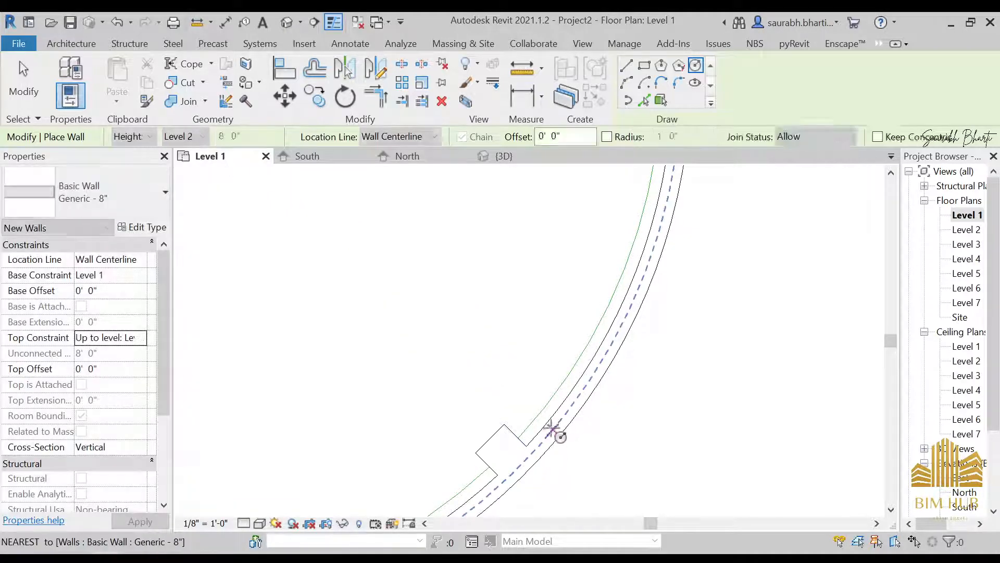
pyautogui.press('Escape')
pyautogui.press('Escape')
pyautogui.click(289, 21)
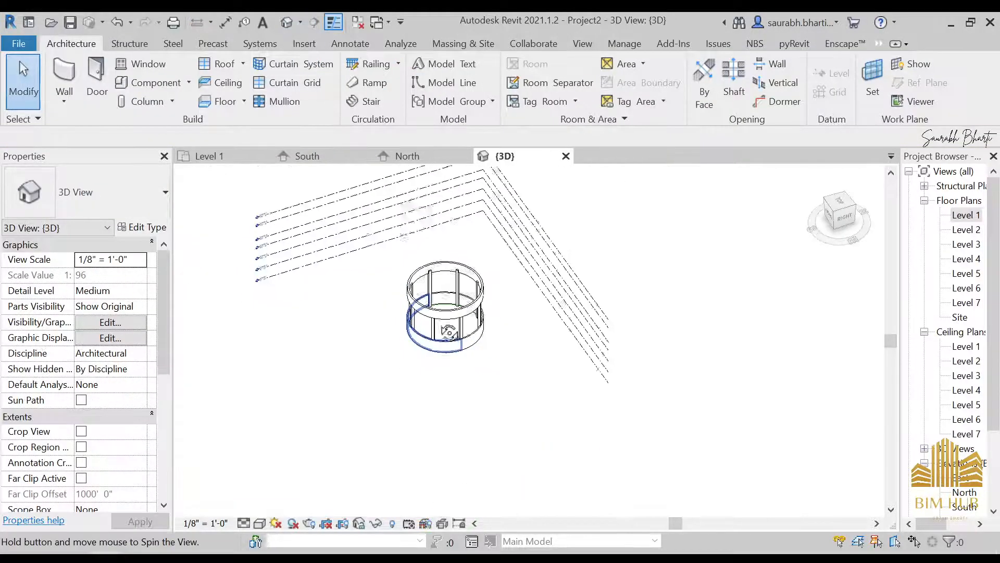
# - Select both halves of the circular Generic - 8" wall standing on Level 1
pyautogui.click(477, 339)
pyautogui.keyDown('ctrl'); pyautogui.click(361, 338); pyautogui.keyUp('ctrl')
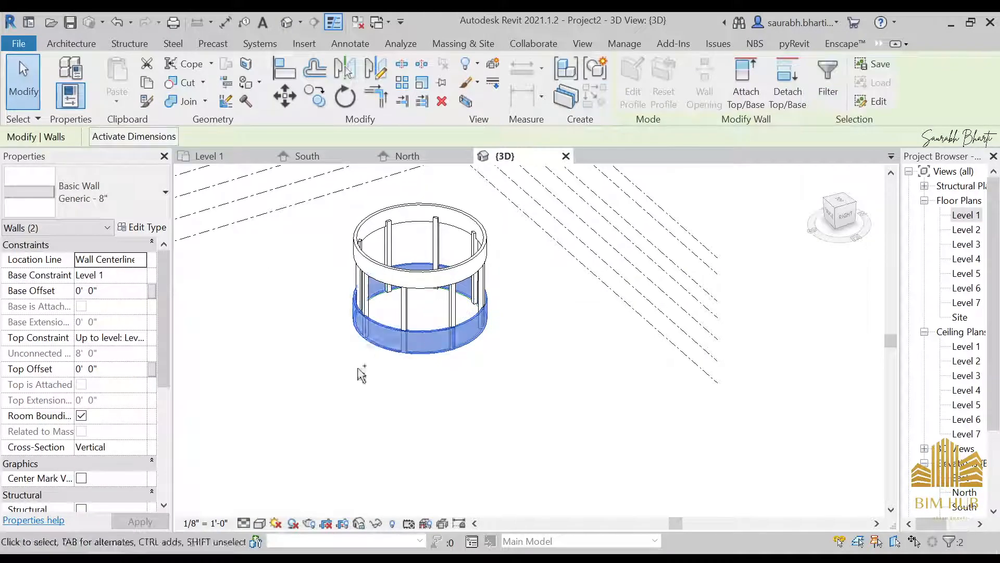
pyautogui.keyDown('shift'); pyautogui.moveTo(490, 374); pyautogui.dragTo(442, 345, button='middle'); pyautogui.keyUp('shift')
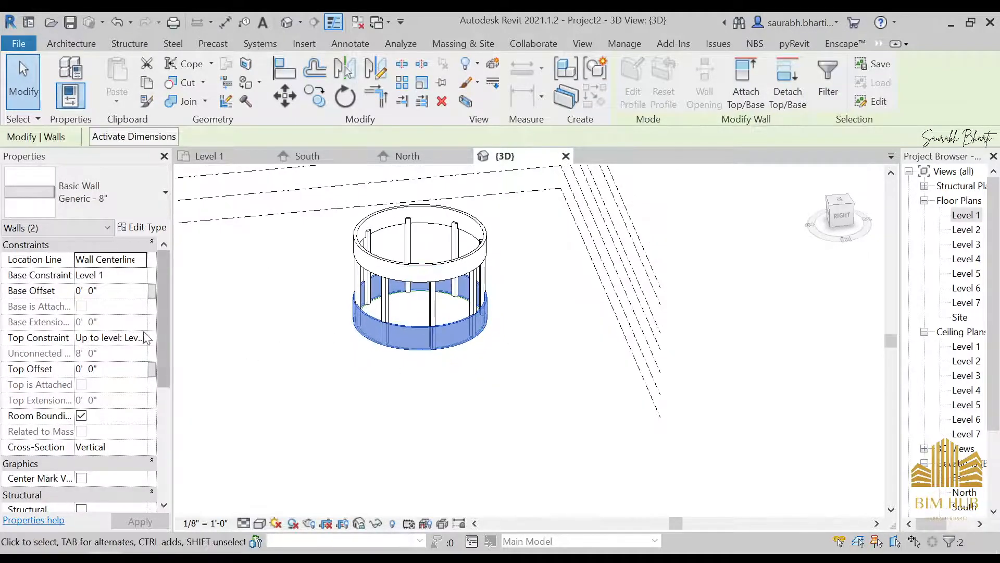
# - Try to set the base constraint of both selected wall halves to Level 4
pyautogui.click(140, 274)
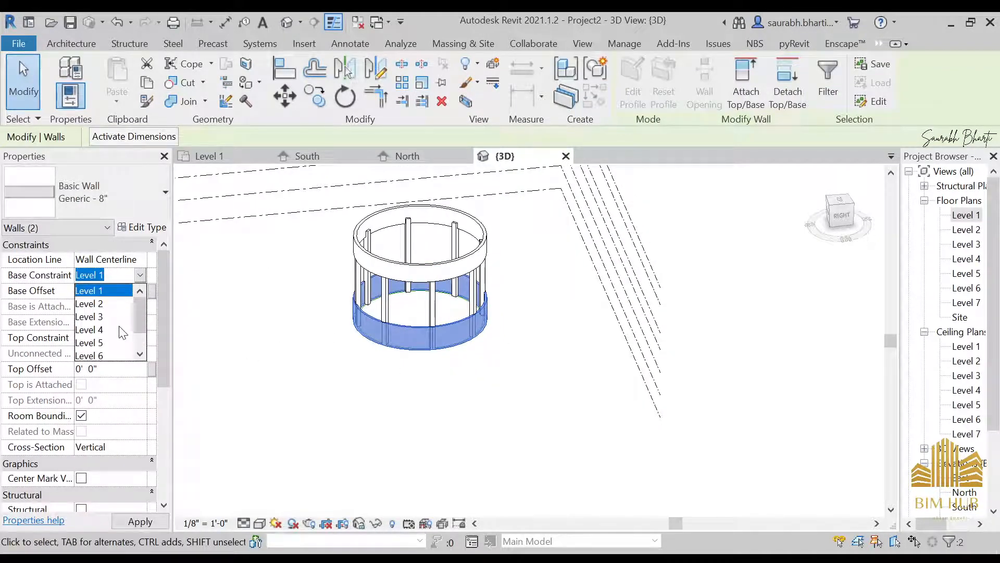
pyautogui.click(122, 330)
pyautogui.click(628, 339)
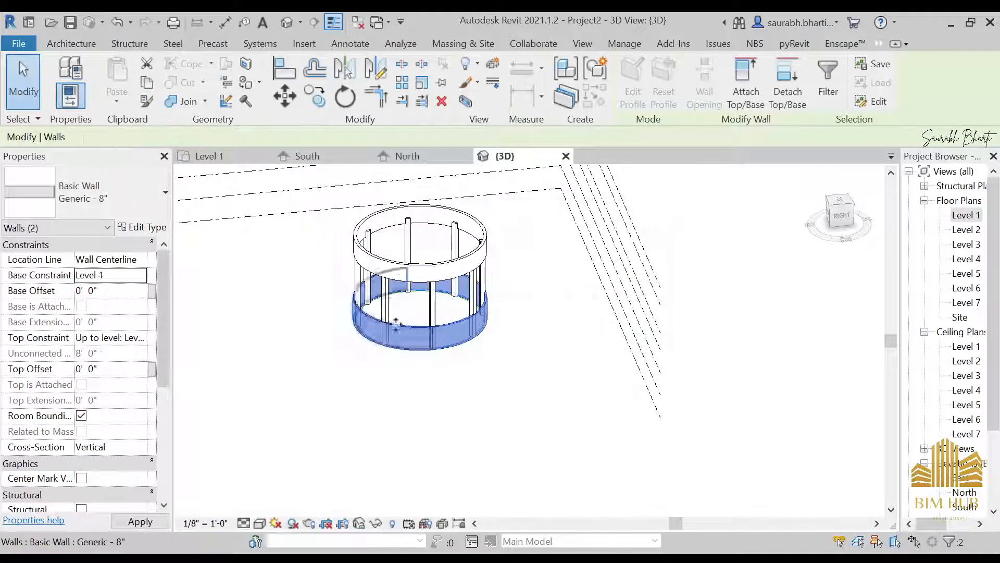
pyautogui.click(142, 277)
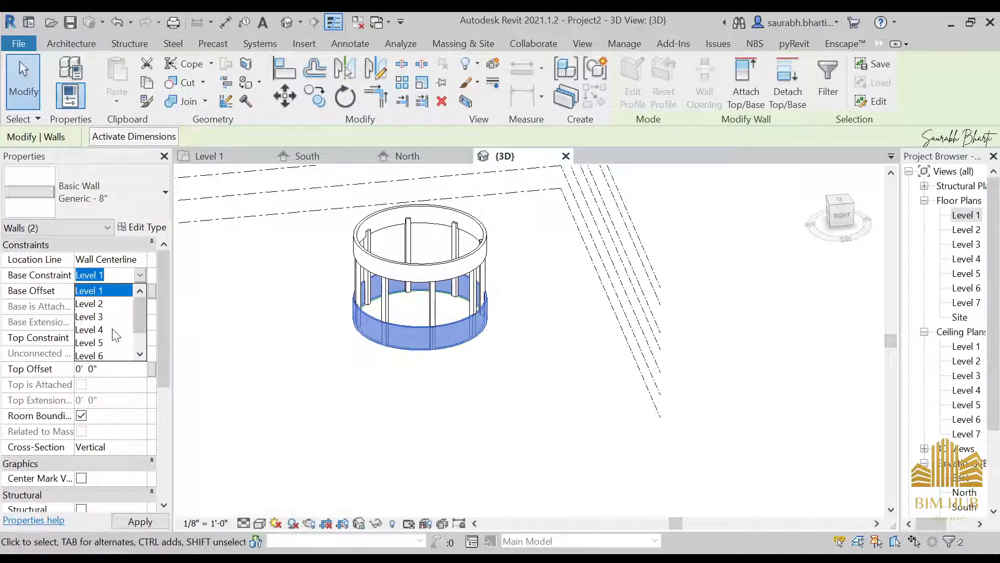
pyautogui.click(112, 329)
pyautogui.click(633, 339)
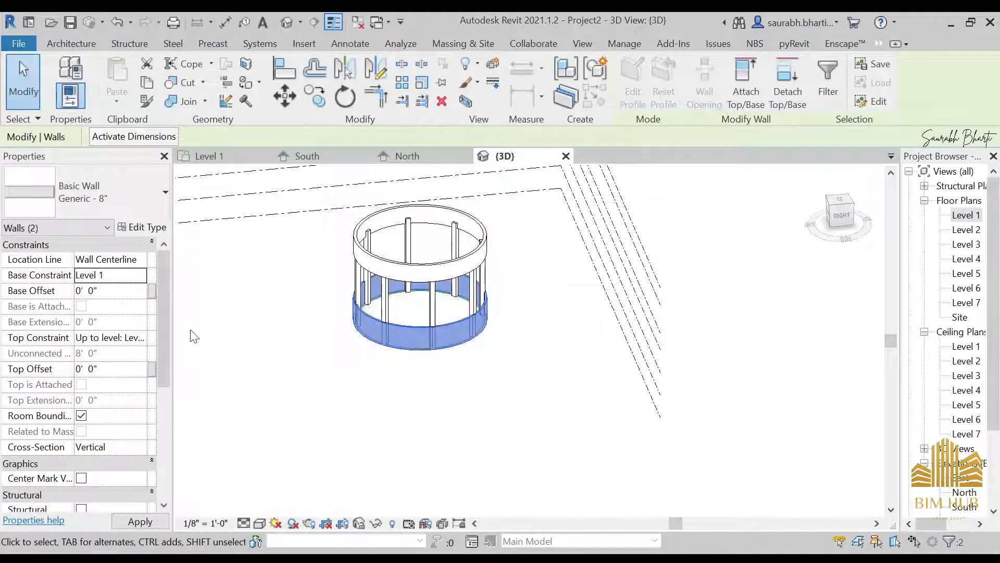
# - Constrain the top of both Generic - 8" wall halves up to Level 5, then set their base constraint to Level 4
pyautogui.click(141, 338)
pyautogui.scroll(-1, 121, 394)
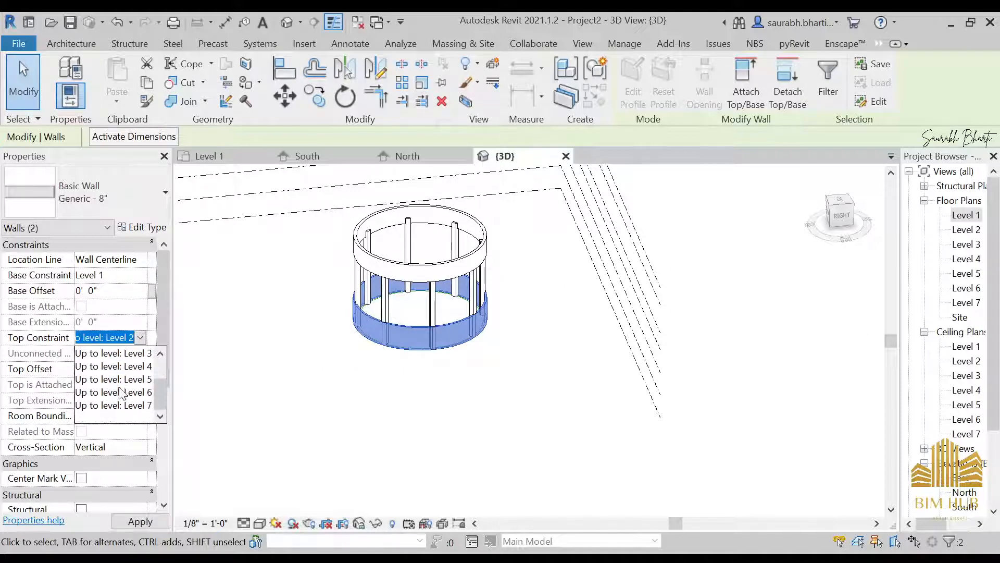
pyautogui.click(130, 380)
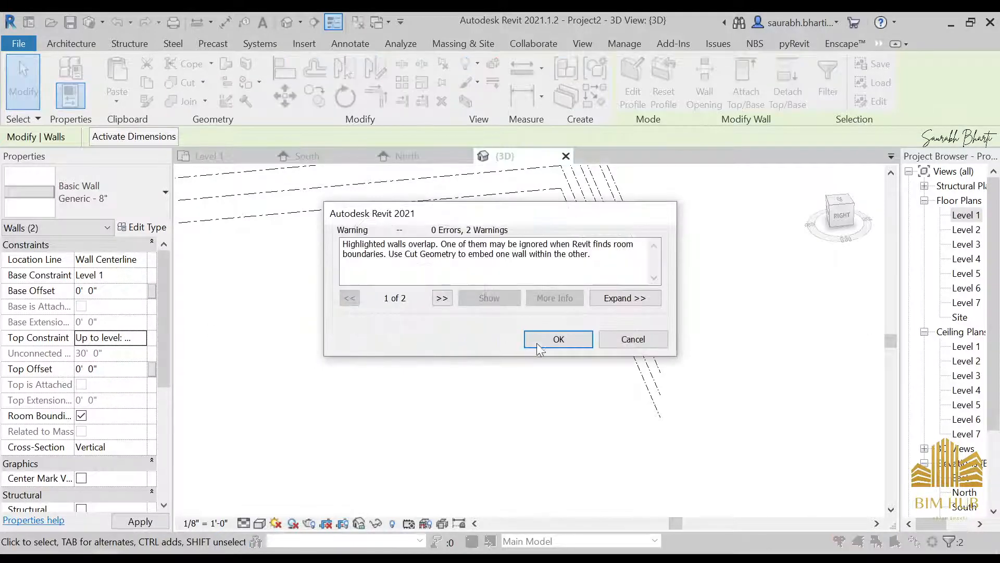
pyautogui.click(558, 339)
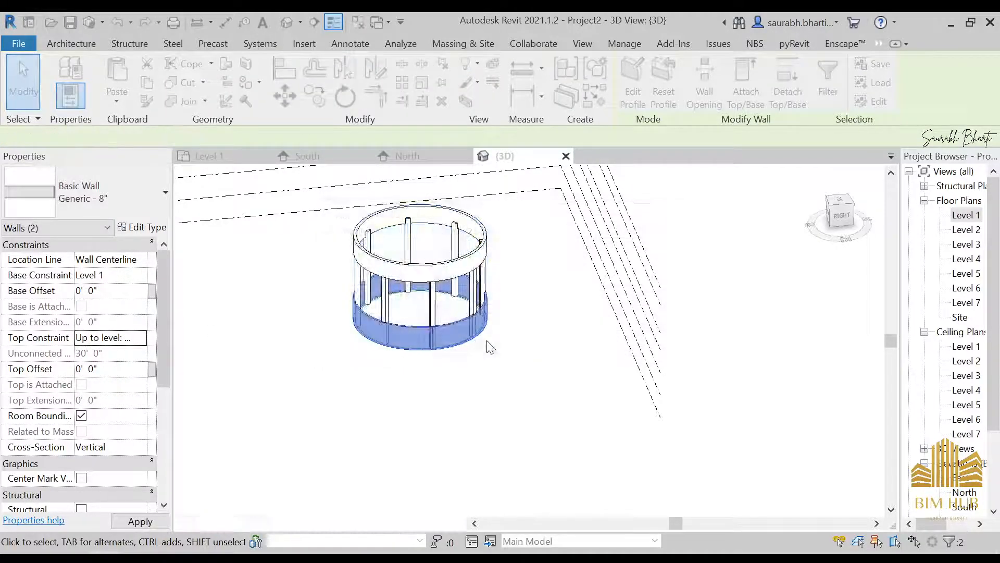
pyautogui.click(137, 277)
pyautogui.click(112, 331)
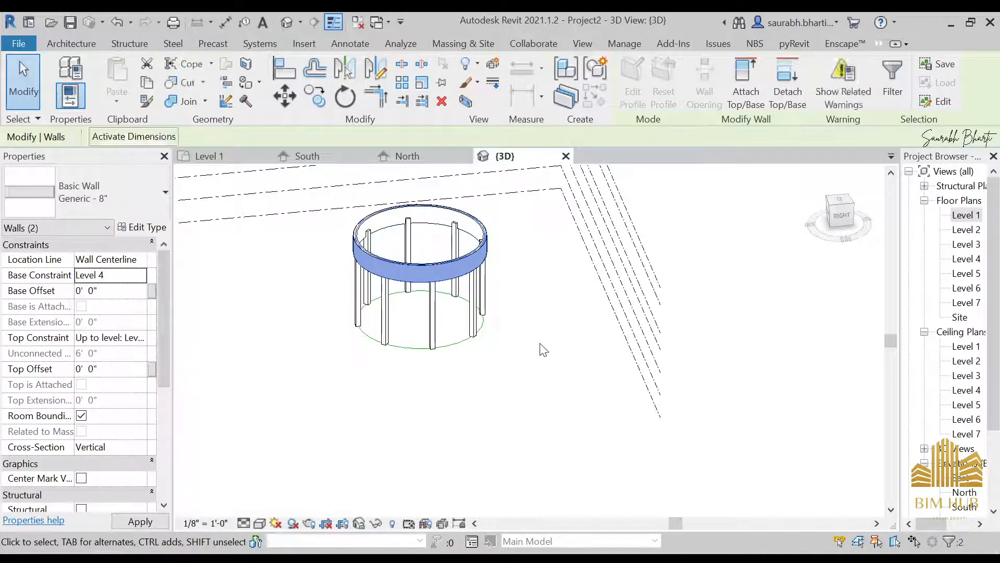
pyautogui.click(561, 362)
# - Raise the top constraint of both Generic - 8" wall halves up to Level 6
pyautogui.keyDown('shift'); pyautogui.moveTo(488, 361); pyautogui.dragTo(506, 384, button='middle'); pyautogui.keyUp('shift')
pyautogui.click(458, 294)
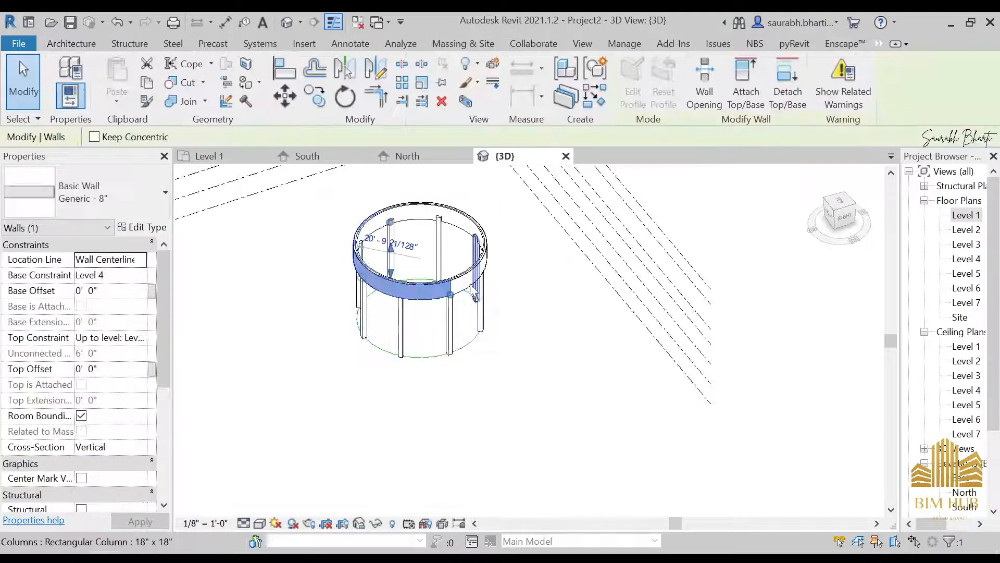
pyautogui.keyDown('ctrl'); pyautogui.click(352, 260); pyautogui.keyUp('ctrl')
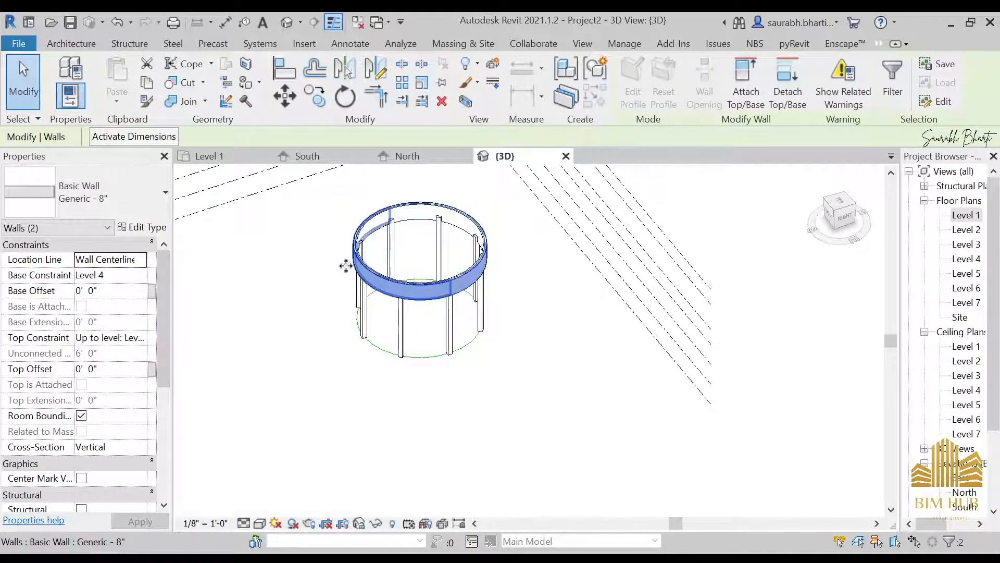
pyautogui.click(145, 339)
pyautogui.click(142, 417)
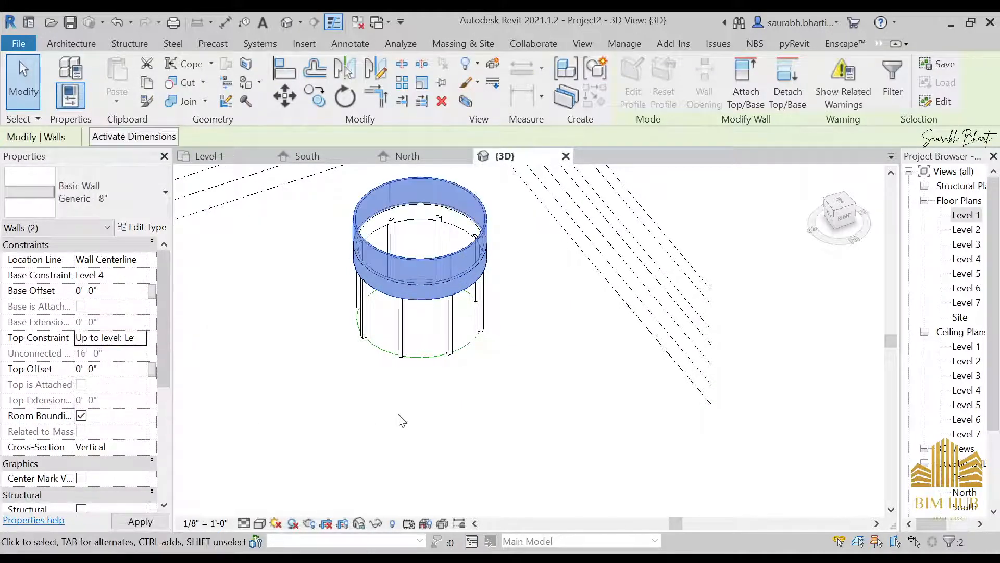
pyautogui.click(400, 419)
pyautogui.keyDown('shift'); pyautogui.moveTo(403, 420); pyautogui.dragTo(500, 327, button='middle'); pyautogui.keyUp('shift')
pyautogui.click(427, 229)
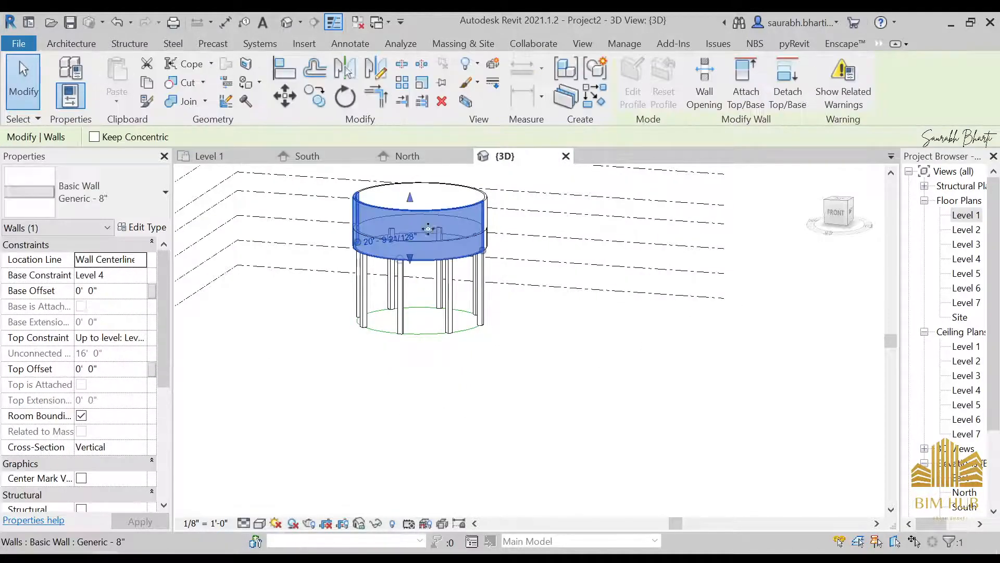
pyautogui.keyDown('shift'); pyautogui.moveTo(475, 211); pyautogui.dragTo(461, 202, button='middle'); pyautogui.keyUp('shift')
pyautogui.keyDown('ctrl'); pyautogui.click(472, 192); pyautogui.keyUp('ctrl')
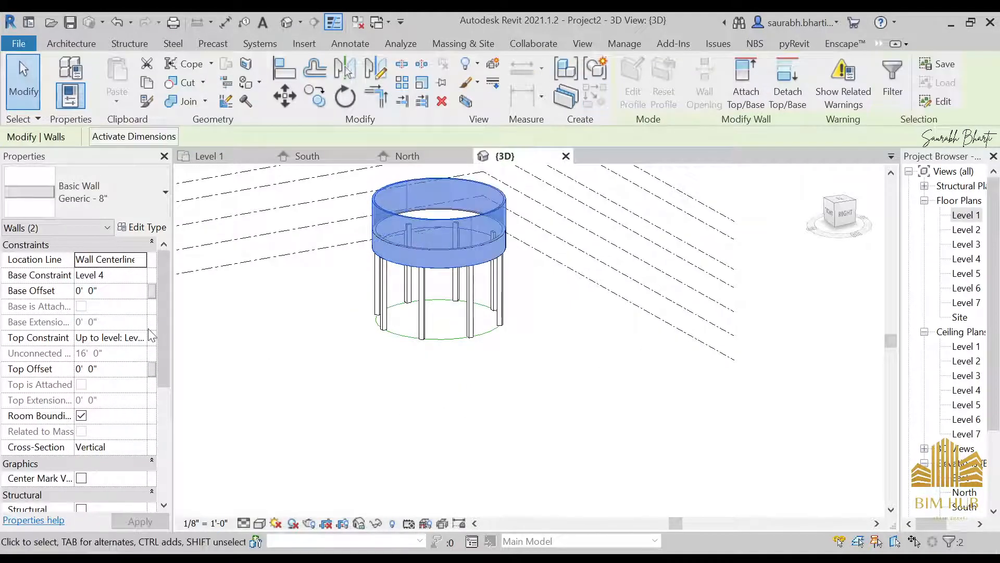
pyautogui.click(140, 338)
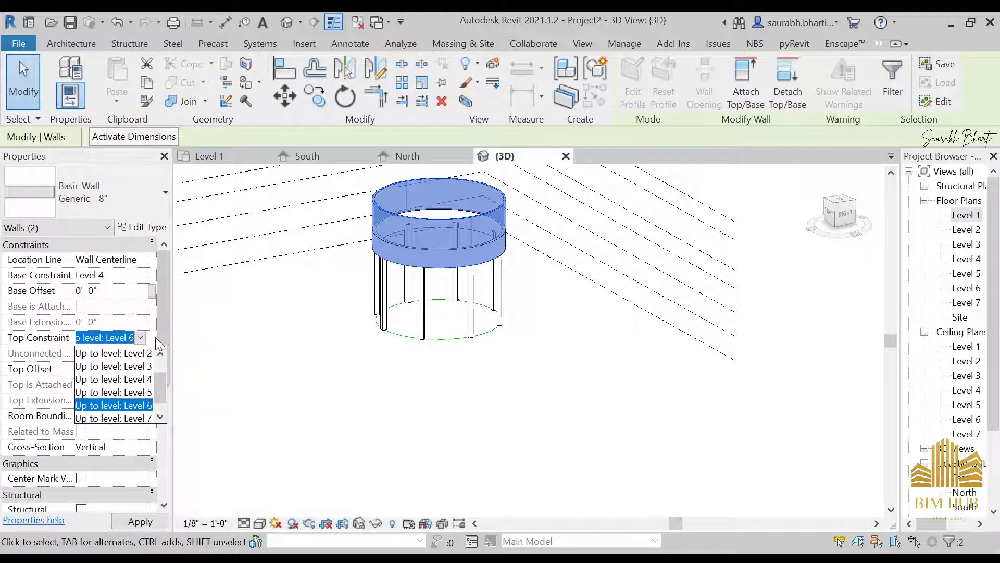
pyautogui.click(364, 299)
pyautogui.click(469, 374)
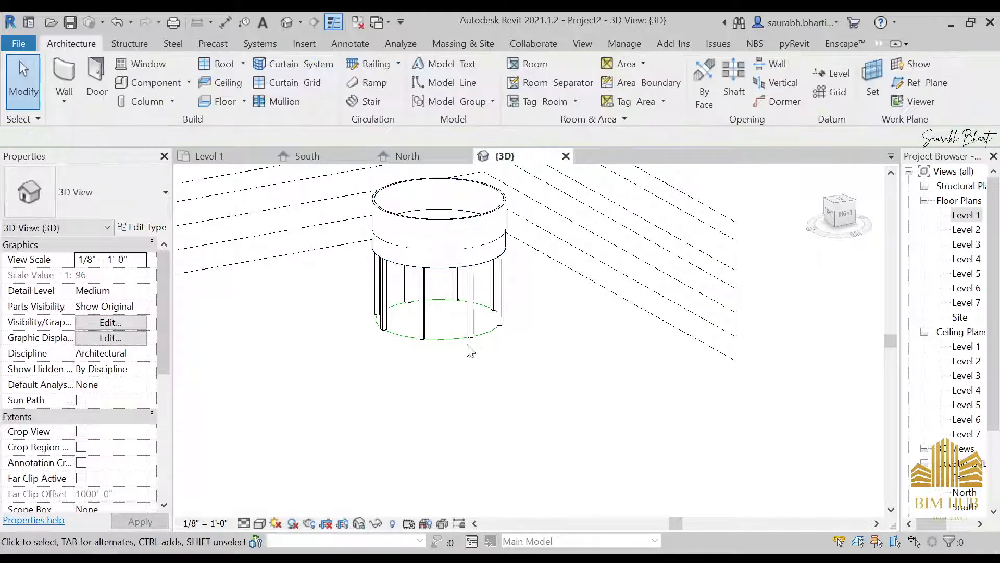
# - Temporarily hide both halves of the outer Generic - 8" wall in the 3D view
pyautogui.click(451, 240)
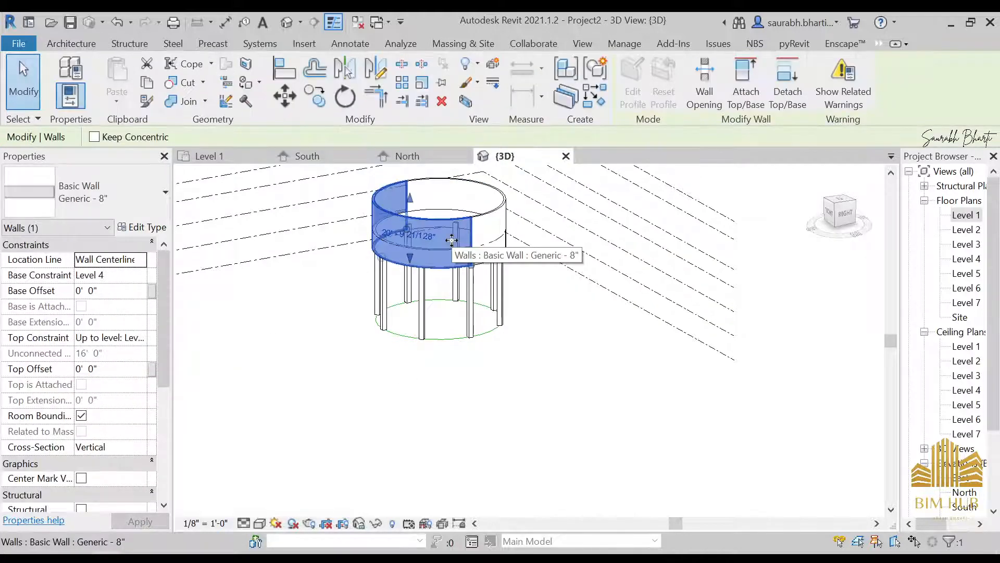
pyautogui.keyDown('ctrl'); pyautogui.click(495, 226); pyautogui.keyUp('ctrl')
pyautogui.press('h')
pyautogui.press('h')
# - Set the top offset of both halves of the Generic - 12" ring wall to -3' 0"
pyautogui.scroll(3, 473, 245)
pyautogui.click(420, 269)
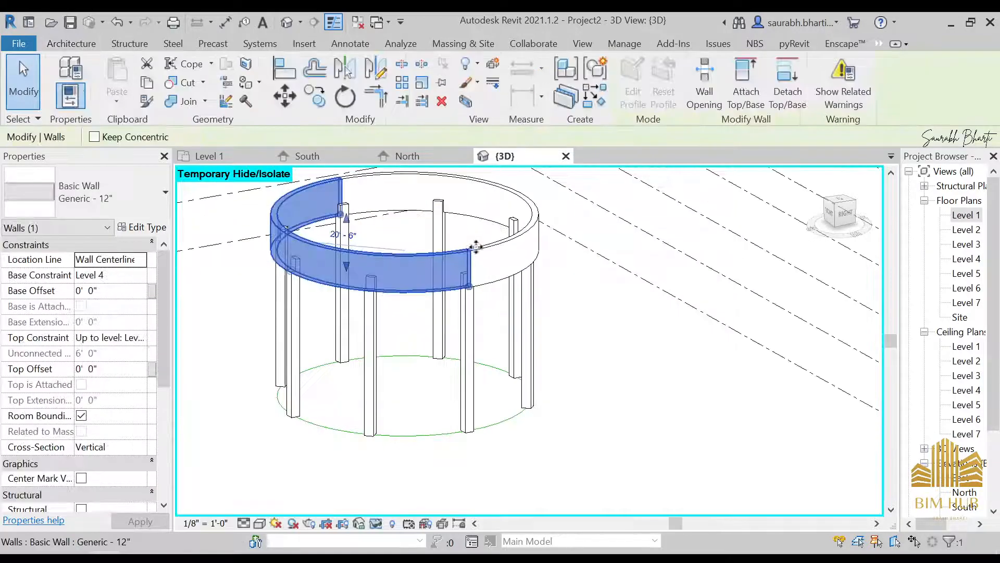
pyautogui.keyDown('ctrl'); pyautogui.click(476, 254); pyautogui.keyUp('ctrl')
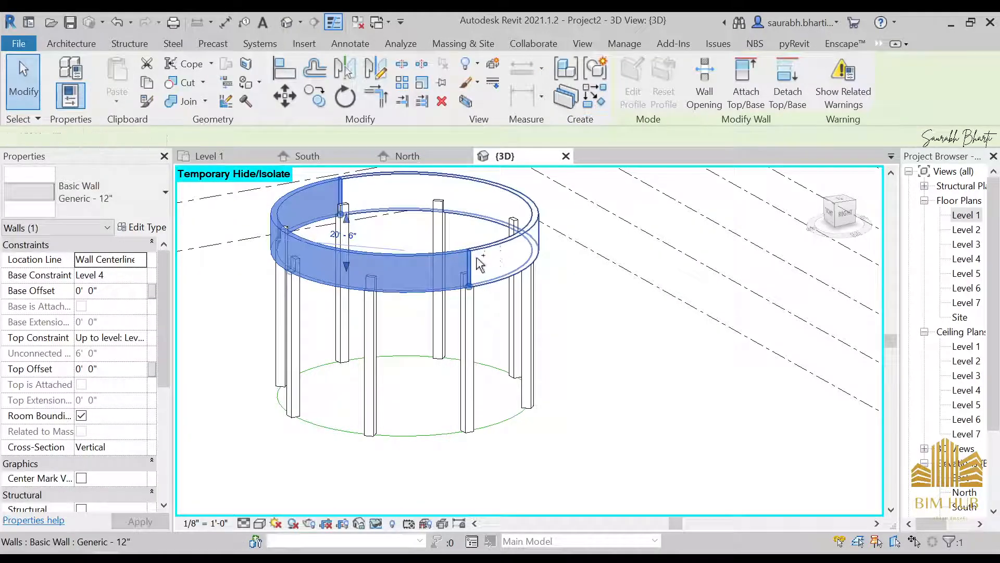
pyautogui.click(147, 339)
pyautogui.click(140, 337)
pyautogui.click(141, 338)
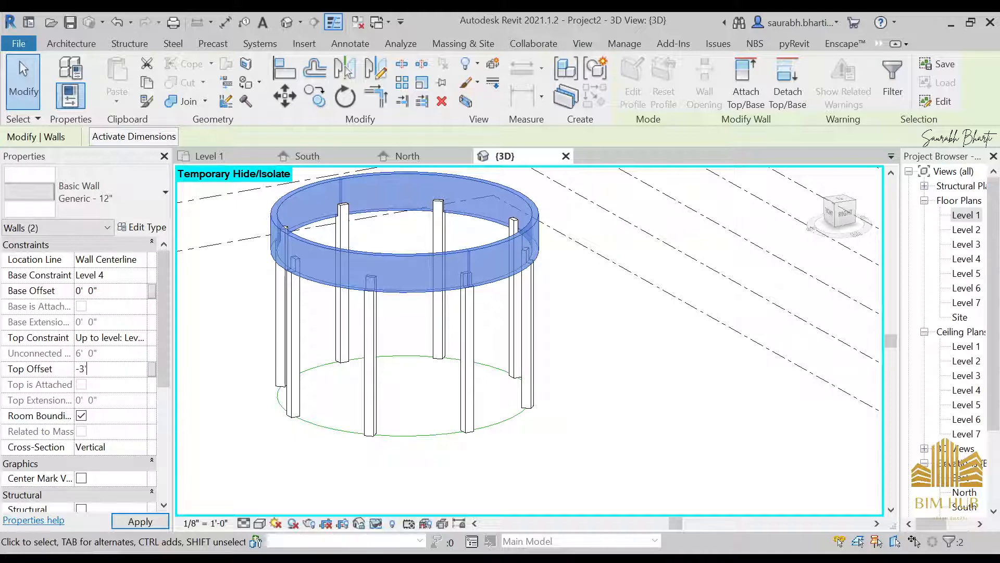
pyautogui.click(417, 371)
pyautogui.keyDown('shift'); pyautogui.moveTo(417, 370); pyautogui.dragTo(484, 435, button='middle'); pyautogui.keyUp('shift')
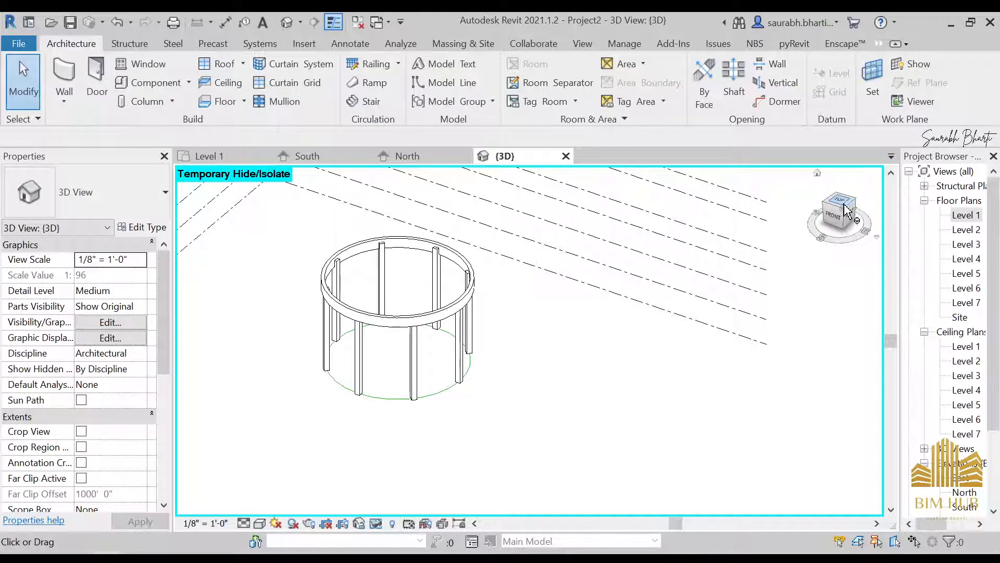
# - Restore the temporarily hidden Generic - 8" wall and set the base offset of both its halves to 3' 0"
pyautogui.press('h')
pyautogui.press('r')
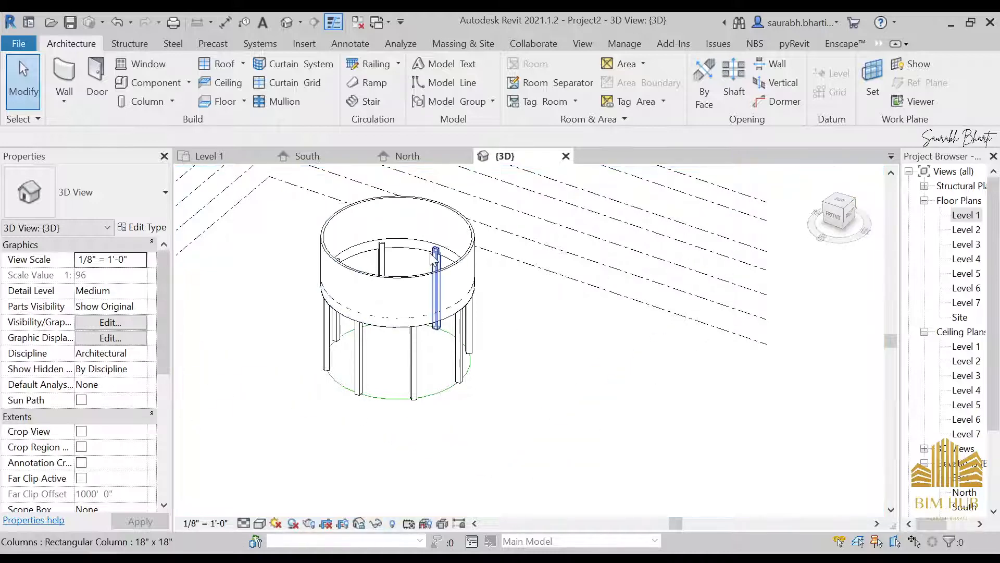
pyautogui.click(392, 286)
pyautogui.keyDown('ctrl'); pyautogui.click(474, 255); pyautogui.keyUp('ctrl')
pyautogui.keyDown('shift'); pyautogui.moveTo(440, 306); pyautogui.dragTo(433, 270, button='middle'); pyautogui.keyUp('shift')
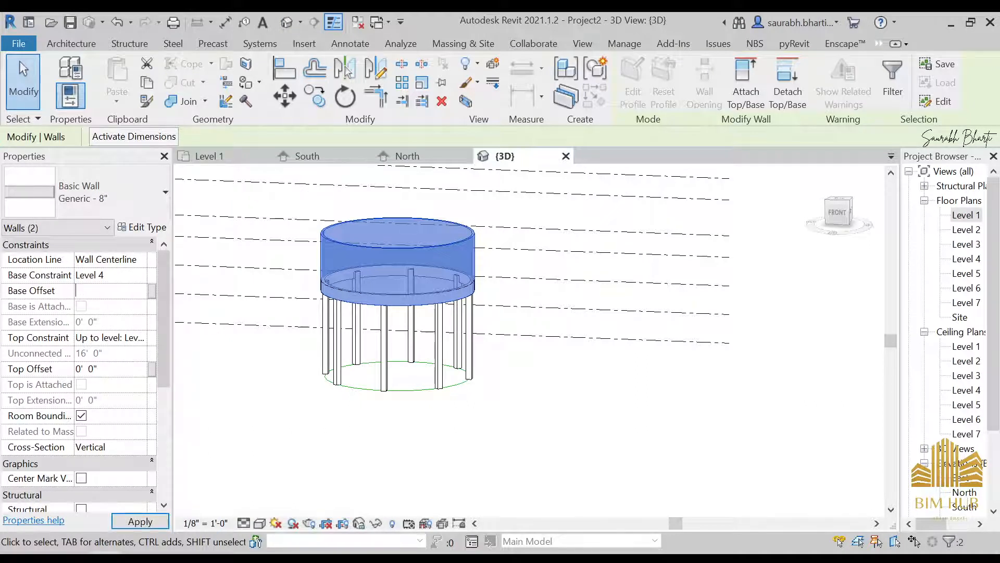
pyautogui.press('Return')
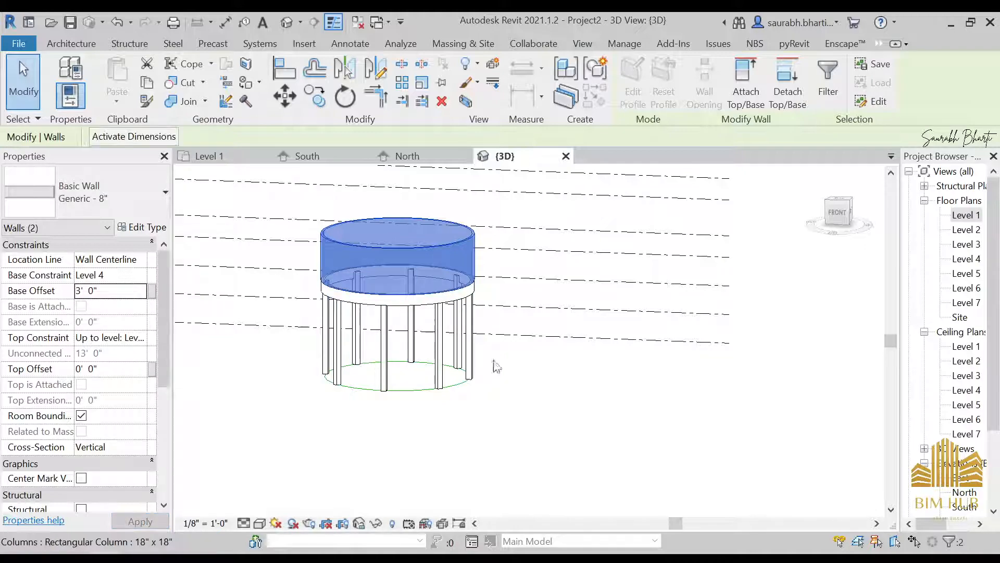
# - Inspect the tank wall above the ring wall from the side and from above, and compare it with the hand sketch in Photos
pyautogui.scroll(3, 423, 344)
pyautogui.scroll(3, 419, 323)
pyautogui.scroll(-3, 473, 297)
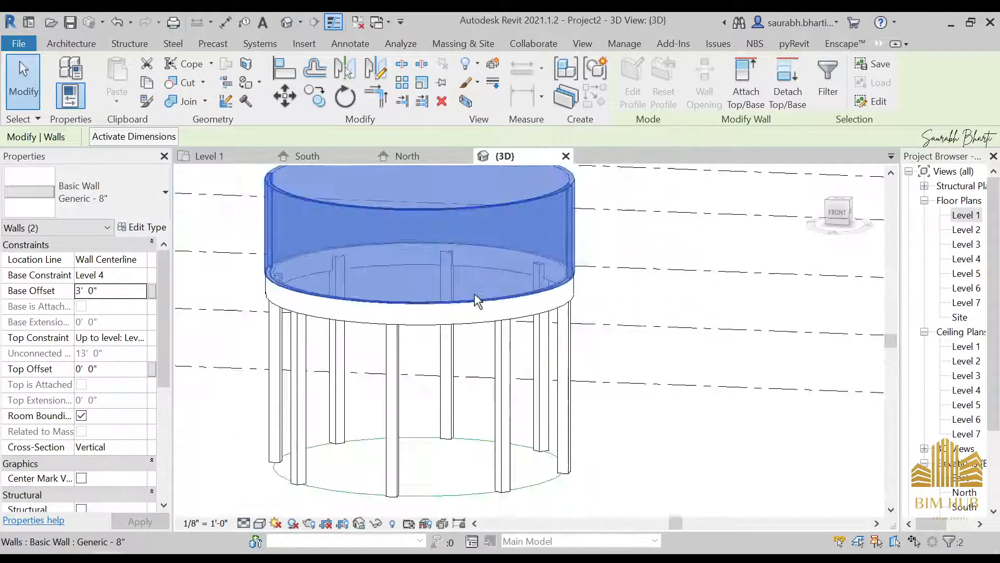
pyautogui.keyDown('shift'); pyautogui.moveTo(473, 297); pyautogui.dragTo(523, 446, button='middle'); pyautogui.keyUp('shift')
pyautogui.click(839, 204)
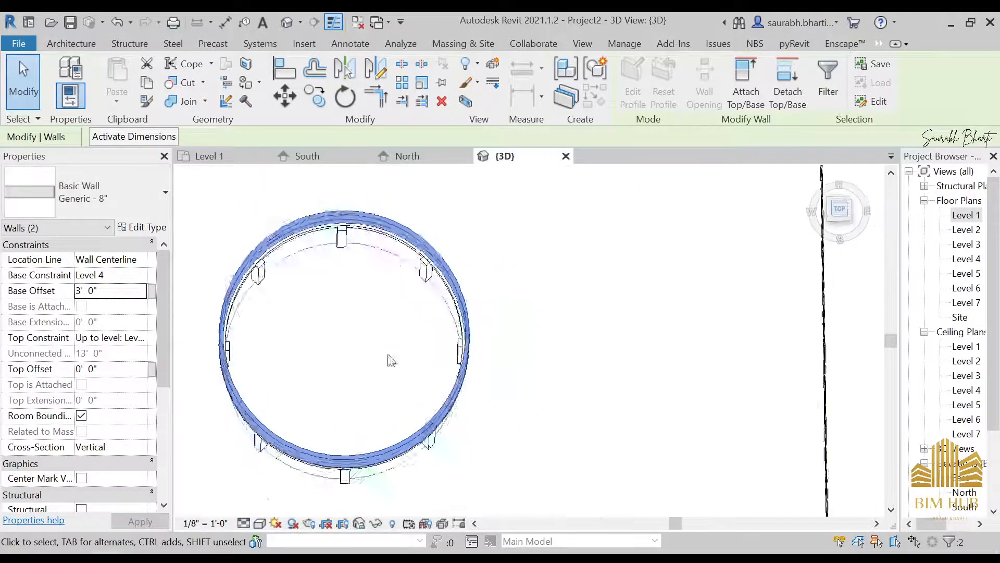
pyautogui.keyDown('shift'); pyautogui.moveTo(389, 358); pyautogui.dragTo(520, 380, button='middle'); pyautogui.keyUp('shift')
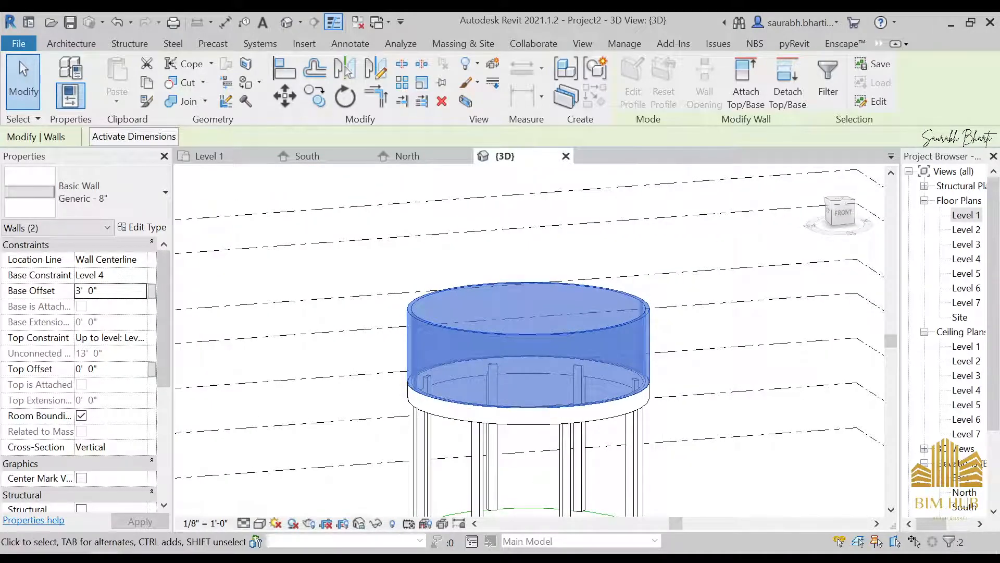
pyautogui.hotkey('alt', 'Tab')
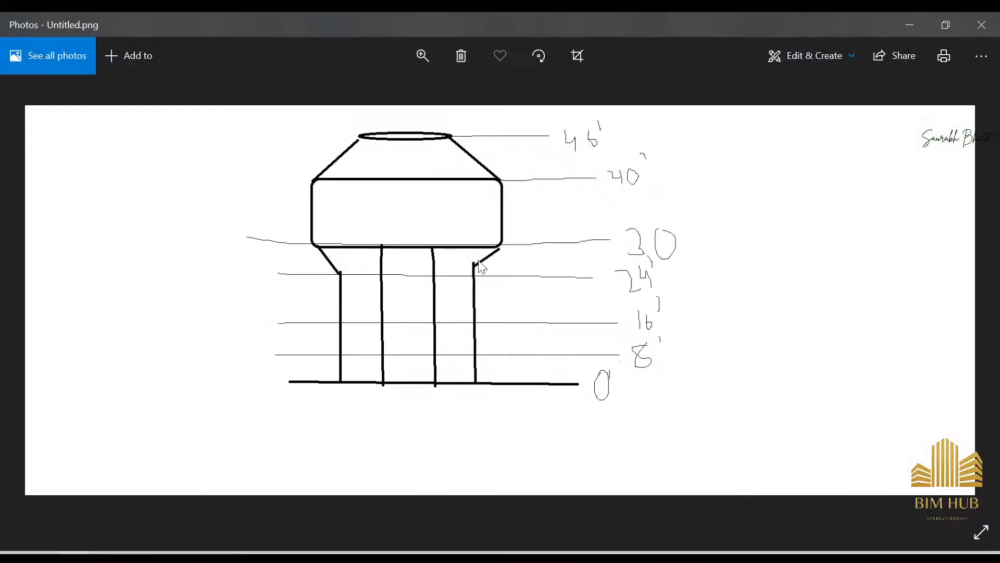
pyautogui.click(910, 26)
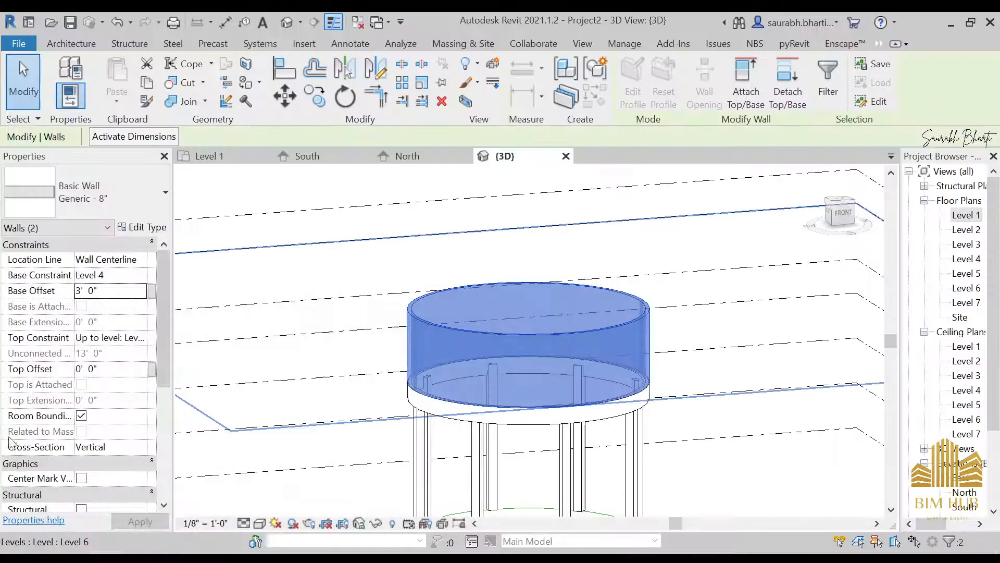
# - Change the cross-section of both Generic - 8" wall halves to Slanted with an angle from vertical of 45°, and view the result from above
pyautogui.click(141, 338)
pyautogui.click(109, 389)
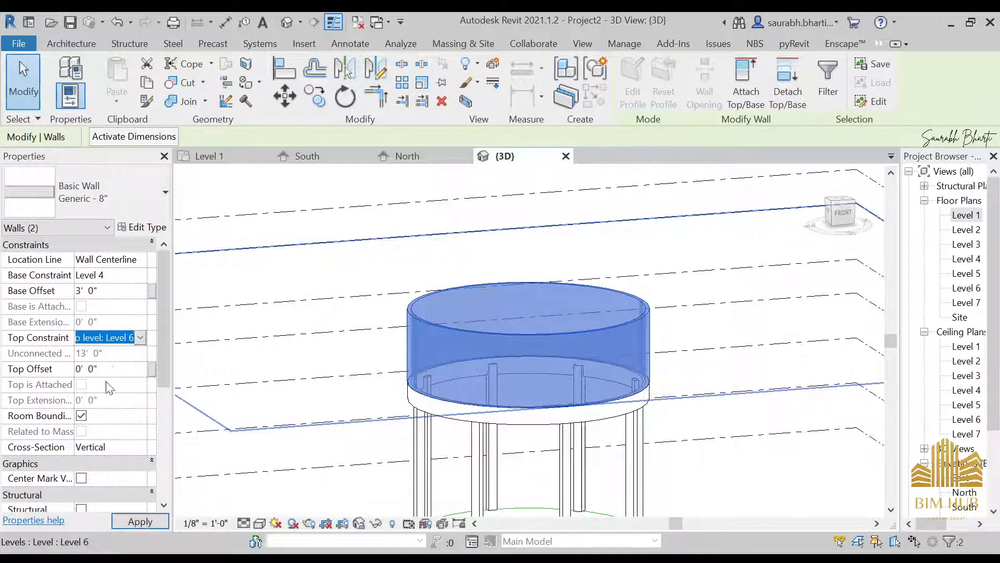
pyautogui.click(135, 452)
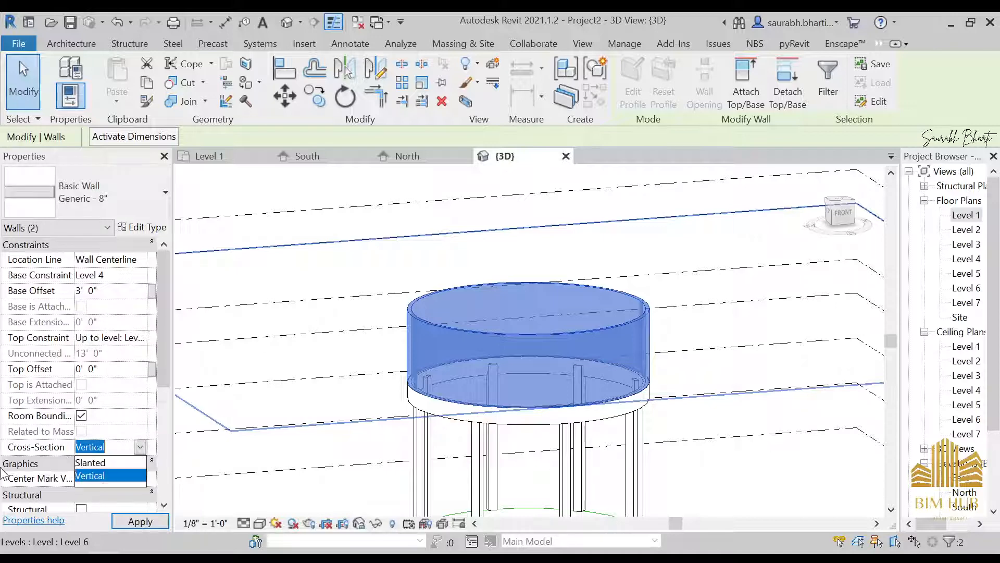
pyautogui.click(108, 463)
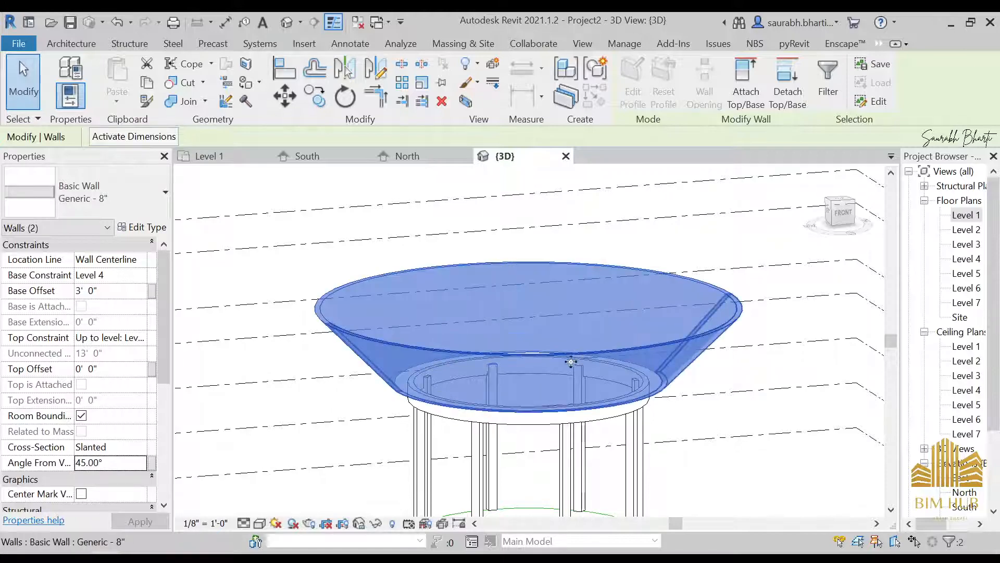
pyautogui.scroll(-3, 570, 362)
pyautogui.keyDown('shift'); pyautogui.moveTo(570, 364); pyautogui.dragTo(629, 442, button='middle'); pyautogui.keyUp('shift')
pyautogui.scroll(3, 565, 389)
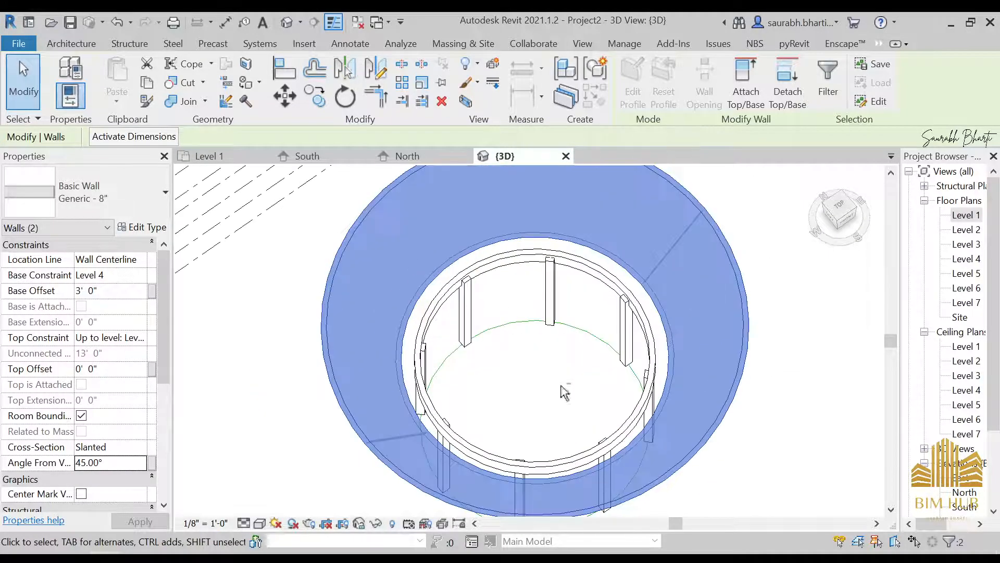
pyautogui.keyDown('shift'); pyautogui.moveTo(562, 390); pyautogui.dragTo(579, 425, button='middle'); pyautogui.keyUp('shift')
pyautogui.click(837, 211)
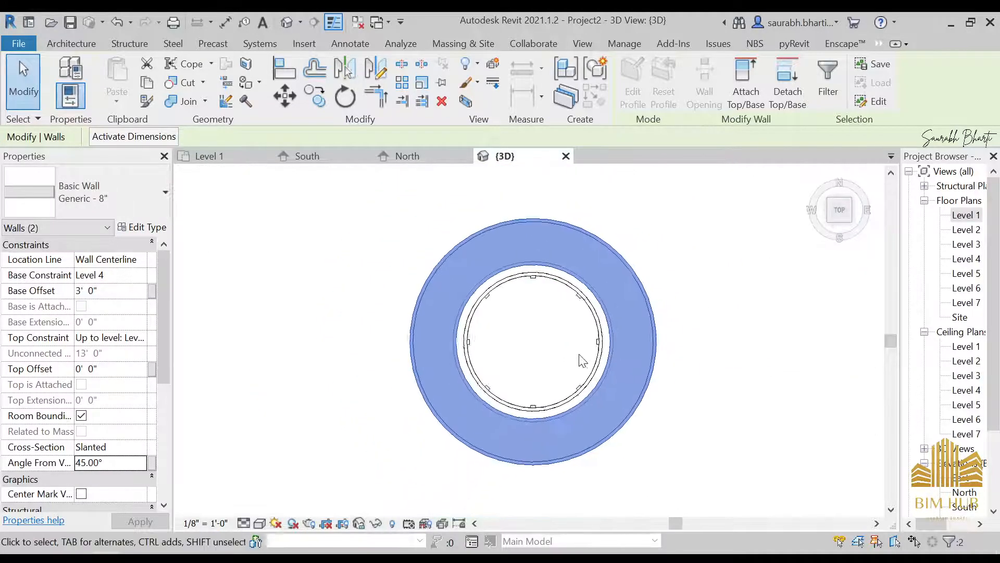
# - Delete the southern half of the slanted Generic - 8" wall
pyautogui.click(607, 266)
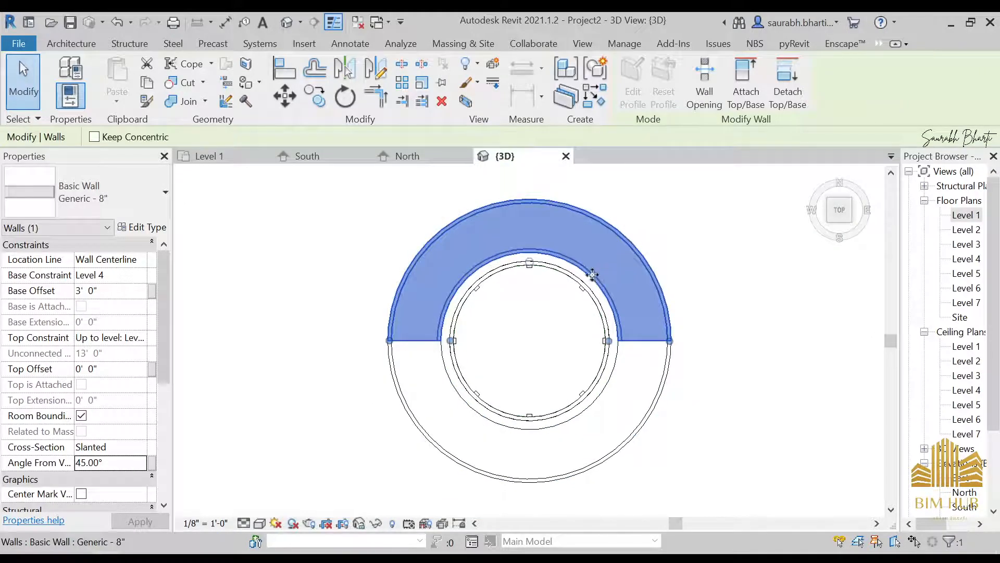
pyautogui.scroll(2, 592, 275)
pyautogui.click(607, 473)
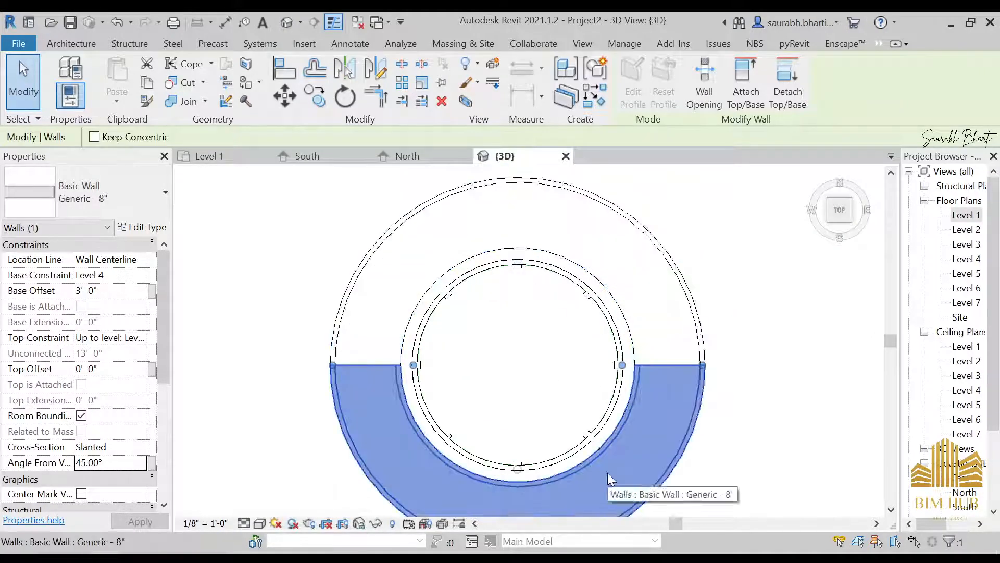
pyautogui.press('Delete')
# - Try to adjust the arc radius of the remaining slanted wall half so its lower edge meets the ring wall
pyautogui.click(521, 234)
pyautogui.scroll(2, 513, 280)
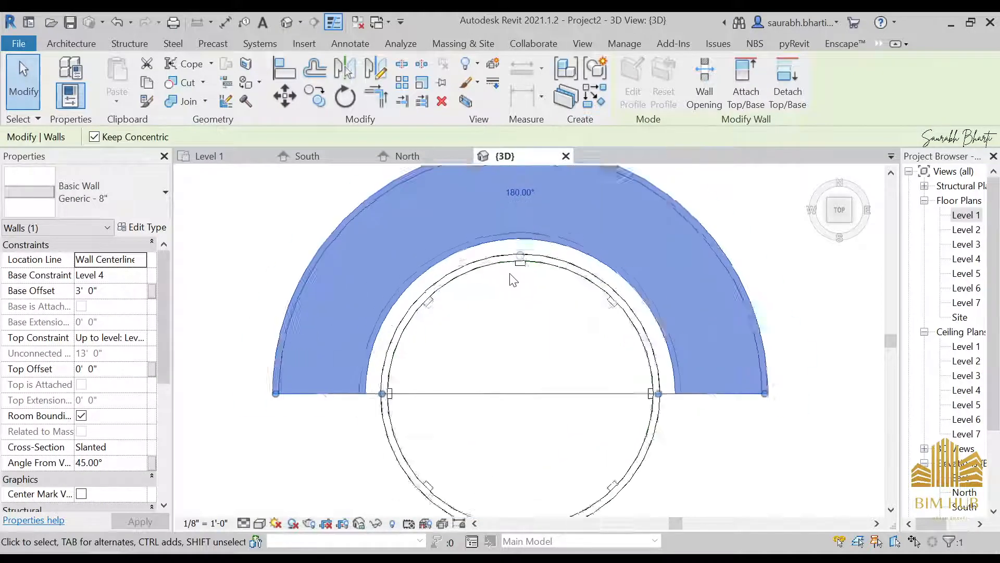
pyautogui.moveTo(521, 258)
pyautogui.mouseDown()
pyautogui.moveTo(519, 279)
pyautogui.moveTo(523, 267)
pyautogui.mouseUp()
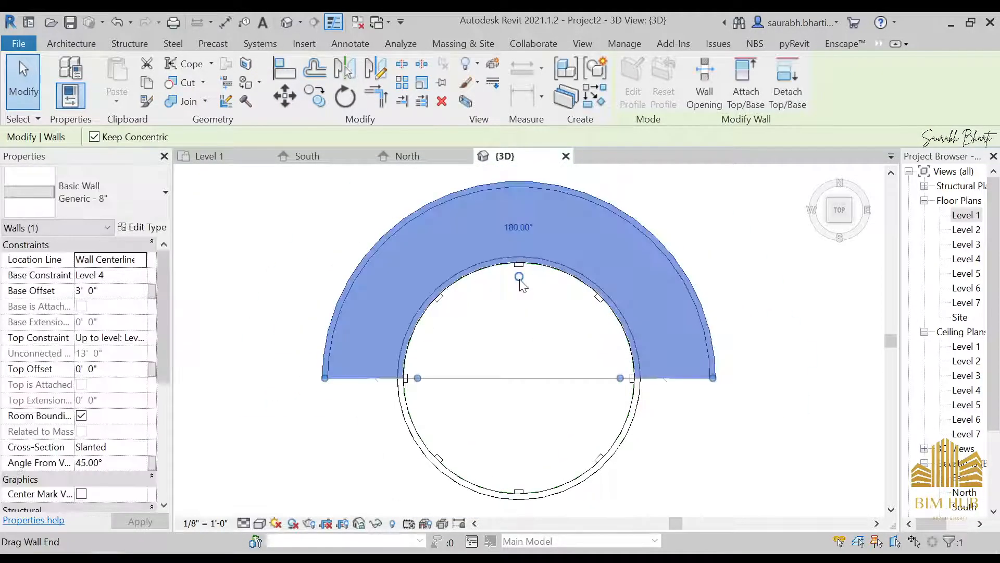
pyautogui.scroll(4, 521, 289)
pyautogui.scroll(3, 520, 282)
pyautogui.scroll(-3, 533, 278)
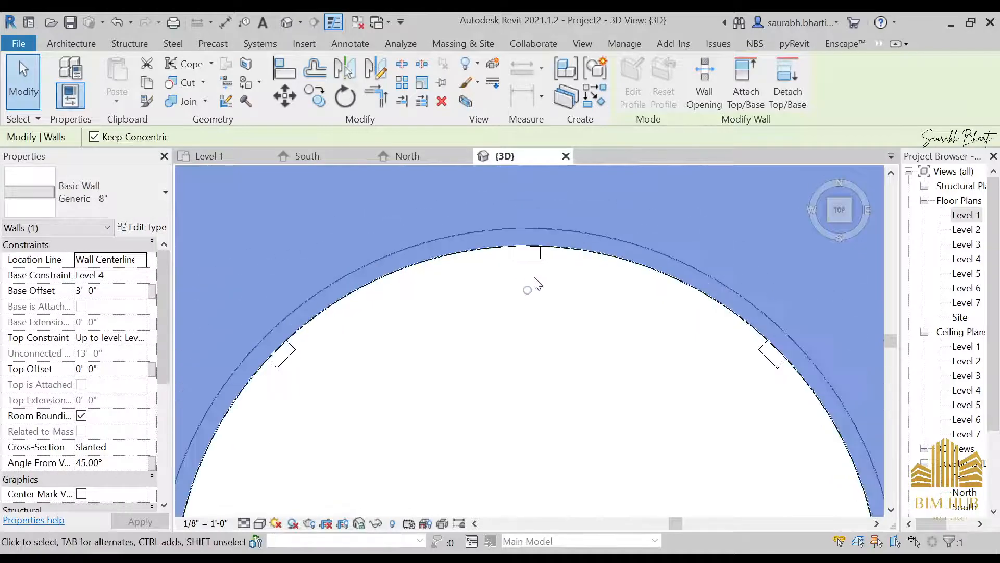
pyautogui.scroll(2, 533, 278)
pyautogui.moveTo(524, 300); pyautogui.dragTo(521, 225)
pyautogui.scroll(-3, 522, 284)
pyautogui.scroll(2, 524, 272)
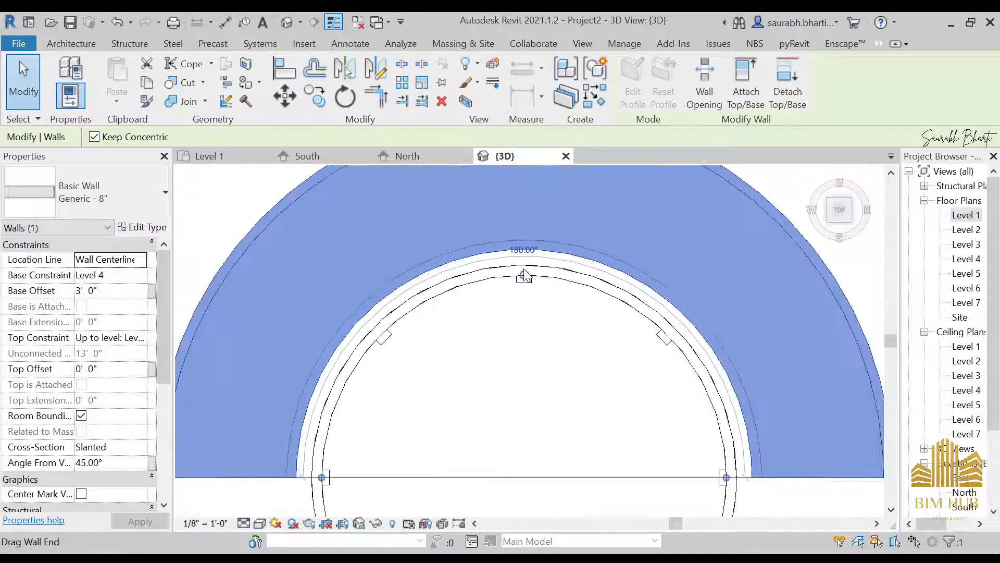
pyautogui.moveTo(526, 274); pyautogui.dragTo(525, 269)
pyautogui.scroll(-3, 528, 325)
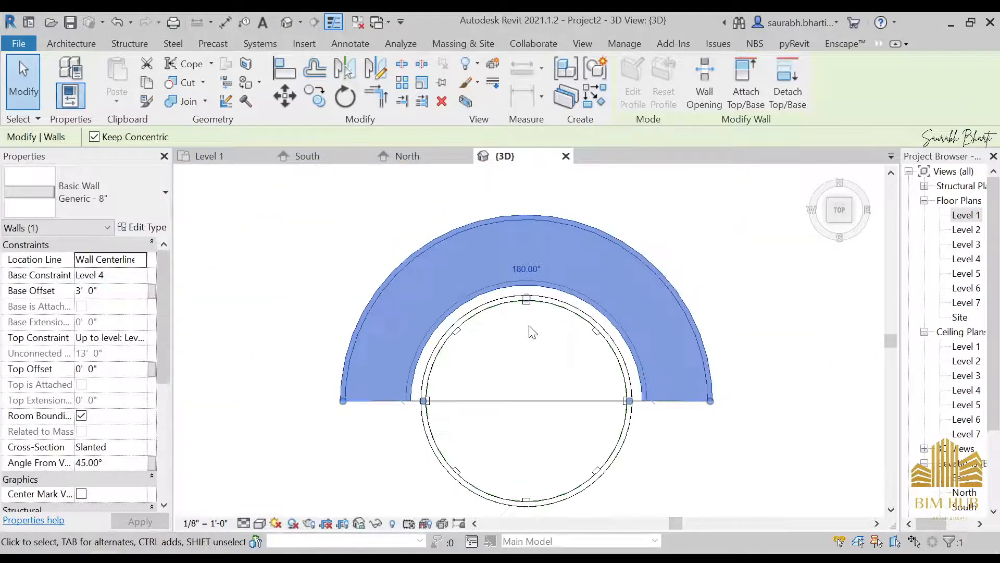
# - Check the slanted wall half in 3D and readjust its arc radius from above
pyautogui.click(519, 350)
pyautogui.keyDown('shift'); pyautogui.moveTo(563, 398); pyautogui.dragTo(651, 339, button='middle'); pyautogui.keyUp('shift')
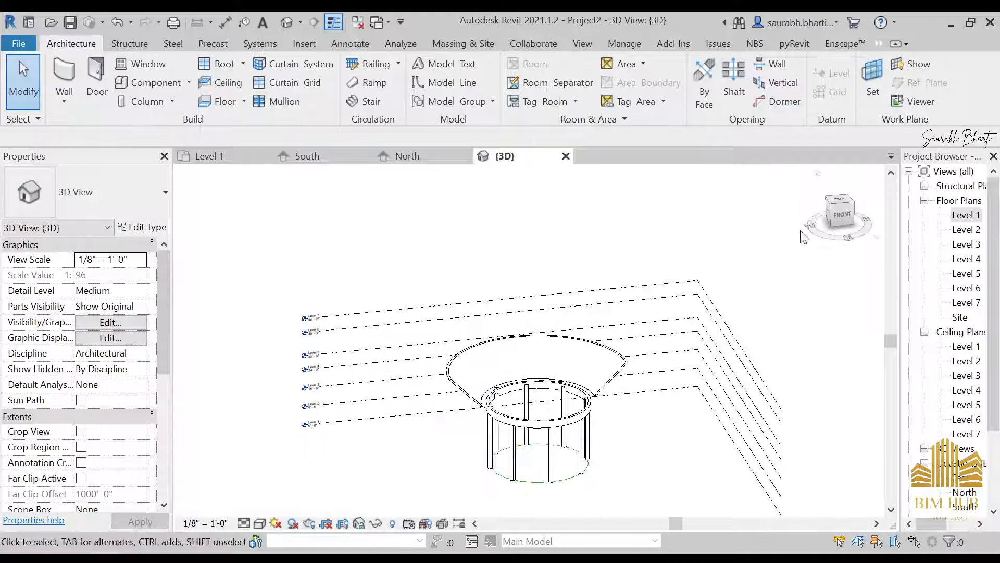
pyautogui.click(838, 200)
pyautogui.scroll(3, 434, 432)
pyautogui.moveTo(435, 432); pyautogui.dragTo(469, 344, button='middle')
pyautogui.scroll(2, 507, 302)
pyautogui.moveTo(507, 302); pyautogui.dragTo(482, 401, button='middle')
pyautogui.click(523, 283)
pyautogui.scroll(3, 523, 299)
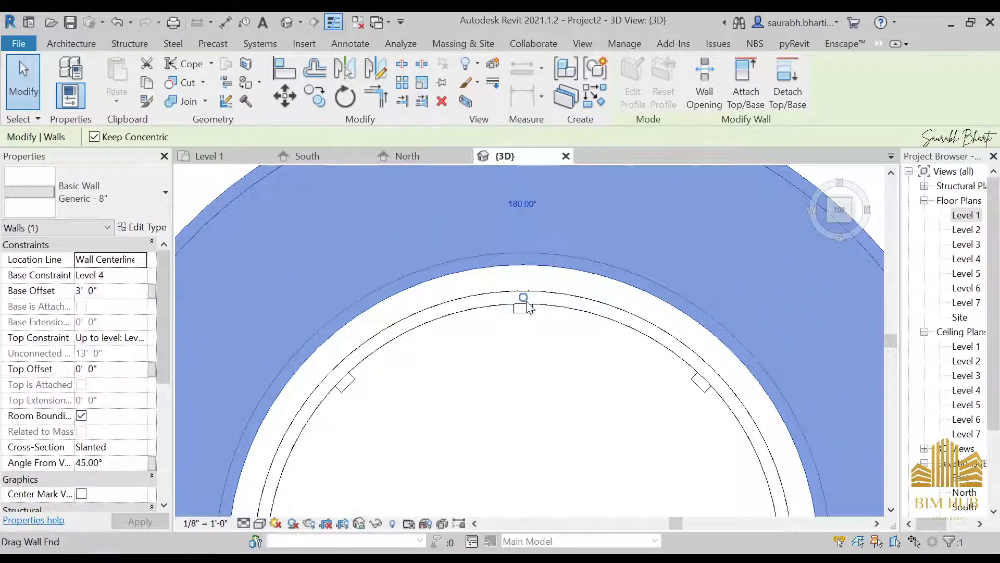
pyautogui.moveTo(526, 300); pyautogui.dragTo(524, 301)
pyautogui.scroll(-5, 523, 302)
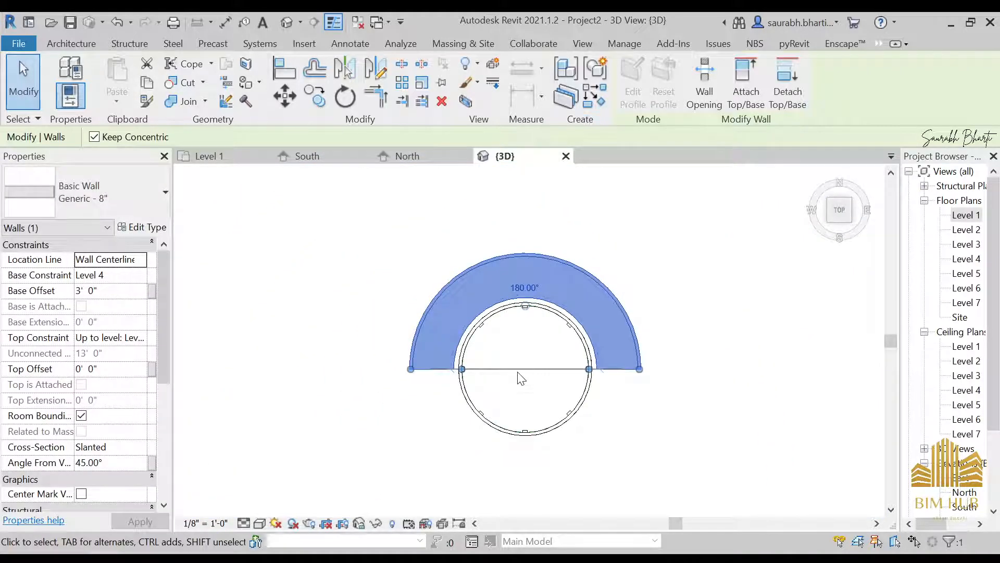
# - Try snapping the slanted half's arc to the midpoint of the Generic - 12" ring wall, and inspect the joint from the side
pyautogui.click(518, 388)
pyautogui.click(527, 297)
pyautogui.scroll(2, 524, 312)
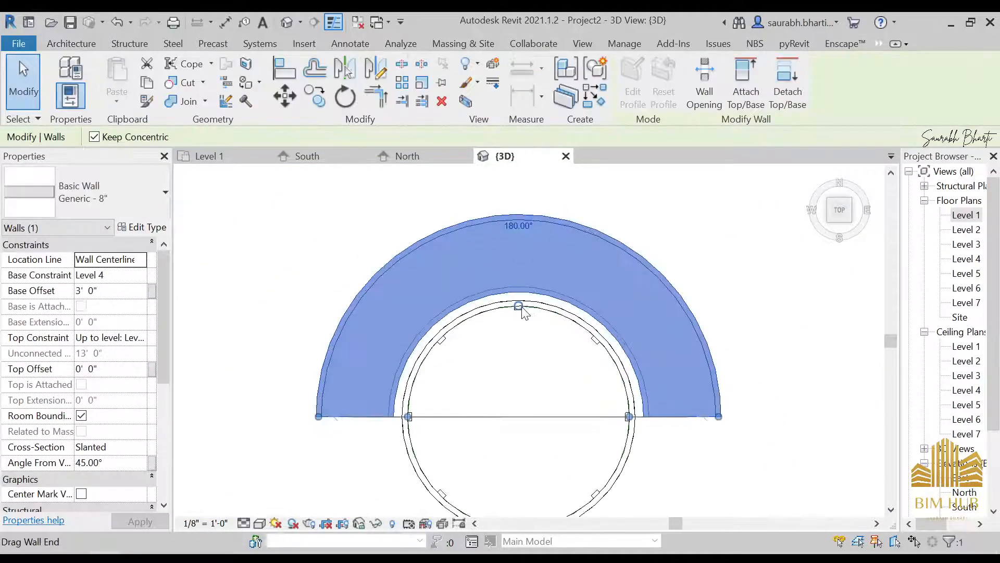
pyautogui.scroll(3, 521, 307)
pyautogui.press('r')
pyautogui.press('s')
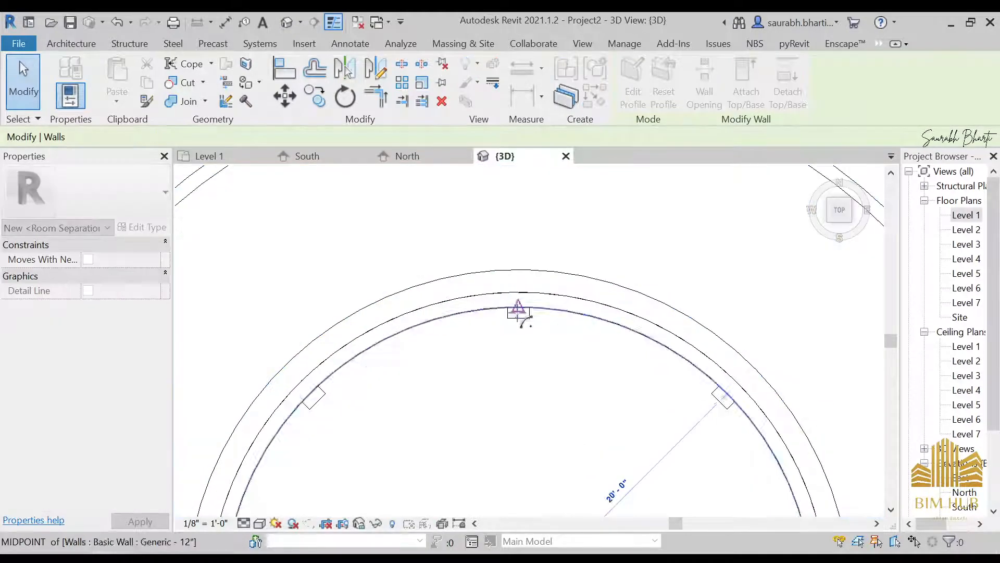
pyautogui.moveTo(517, 314); pyautogui.dragTo(518, 317)
pyautogui.scroll(-5, 520, 342)
pyautogui.keyDown('shift'); pyautogui.moveTo(545, 427); pyautogui.dragTo(586, 232, button='middle'); pyautogui.keyUp('shift')
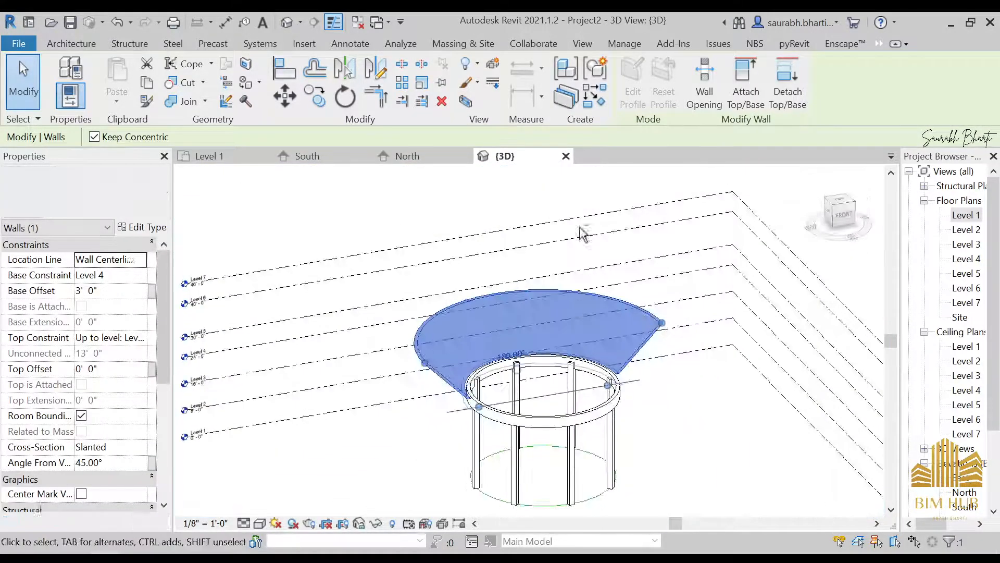
pyautogui.keyDown('shift'); pyautogui.moveTo(600, 336); pyautogui.dragTo(664, 324, button='middle'); pyautogui.keyUp('shift')
pyautogui.press('Escape')
pyautogui.scroll(6, 521, 392)
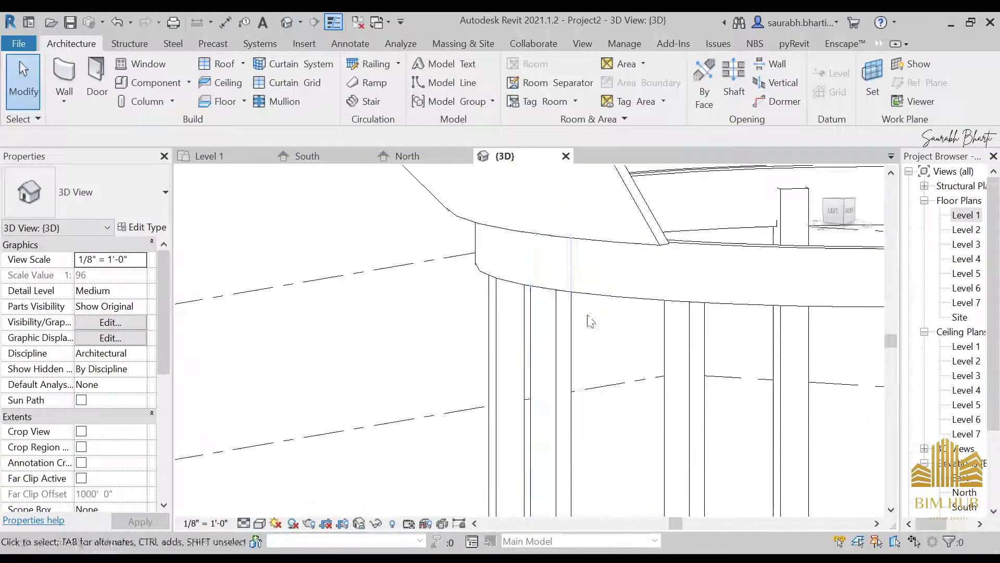
pyautogui.moveTo(616, 283); pyautogui.dragTo(564, 348, button='middle')
pyautogui.keyDown('shift'); pyautogui.moveTo(628, 420); pyautogui.dragTo(618, 320, button='middle'); pyautogui.keyUp('shift')
pyautogui.scroll(-4, 641, 316)
pyautogui.keyDown('shift'); pyautogui.moveTo(676, 307); pyautogui.dragTo(617, 416, button='middle'); pyautogui.keyUp('shift')
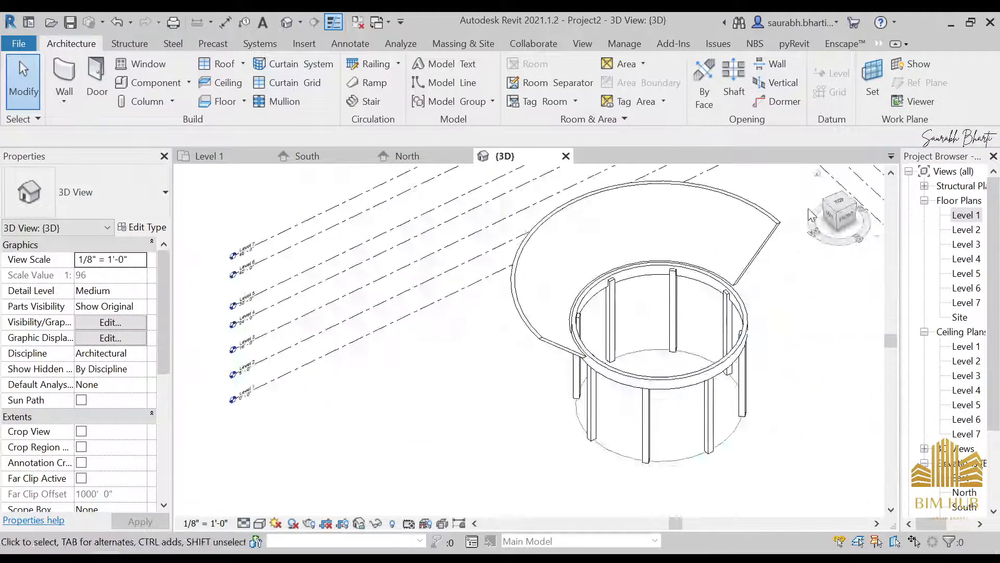
# - Shrink the slanted half's arc radius slightly from the top view and inspect its fit against the ring wall in 3D
pyautogui.click(839, 207)
pyautogui.click(551, 290)
pyautogui.scroll(5, 551, 290)
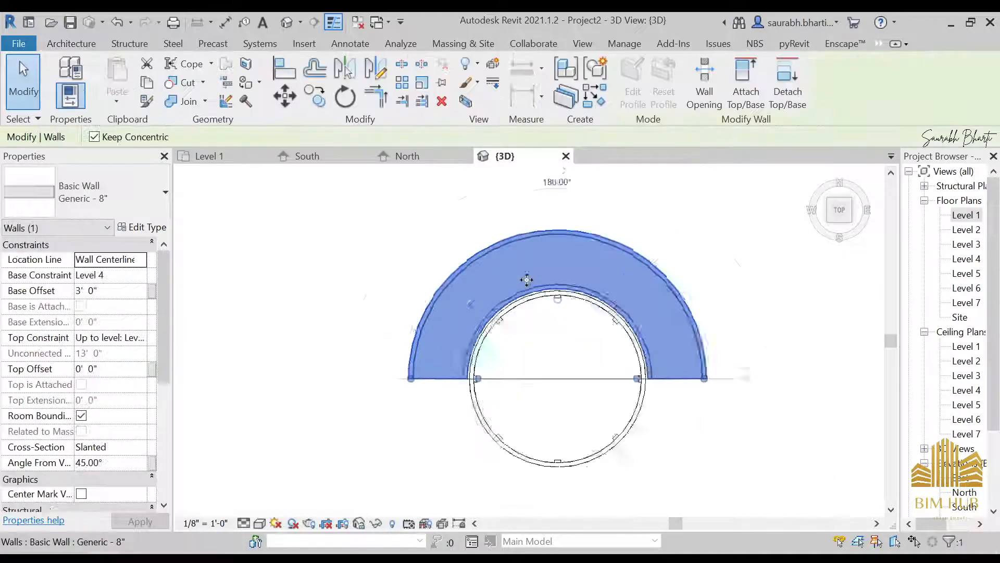
pyautogui.scroll(3, 593, 319)
pyautogui.moveTo(593, 317); pyautogui.dragTo(592, 330)
pyautogui.scroll(-4, 592, 331)
pyautogui.keyDown('shift'); pyautogui.moveTo(593, 330); pyautogui.dragTo(650, 350, button='middle'); pyautogui.keyUp('shift')
pyautogui.press('Escape')
pyautogui.scroll(3, 620, 383)
pyautogui.scroll(-3, 528, 294)
pyautogui.keyDown('shift'); pyautogui.moveTo(534, 320); pyautogui.dragTo(516, 438, button='middle'); pyautogui.keyUp('shift')
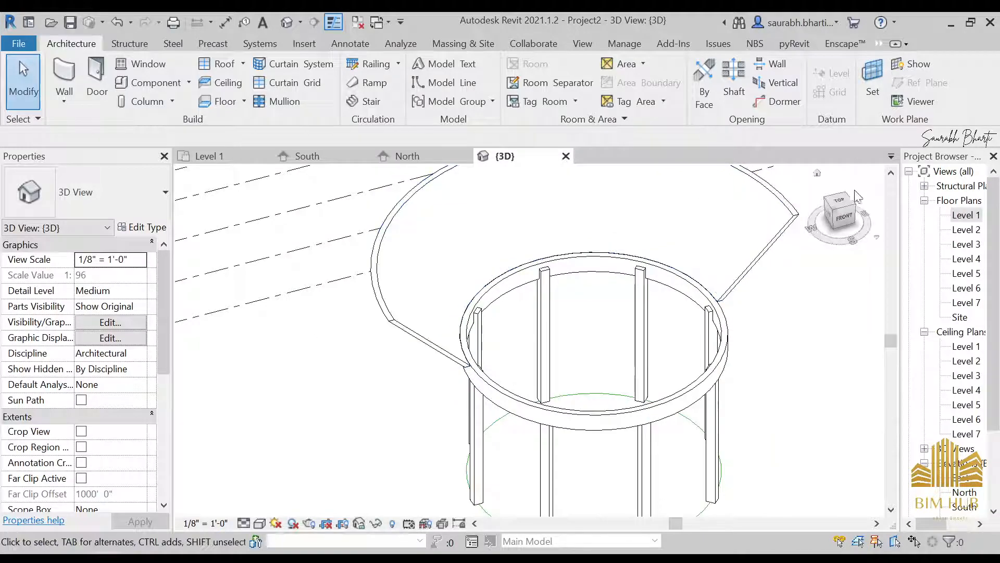
# - Refine the slanted half's arc radius once more and examine its base edge from the side
pyautogui.click(842, 203)
pyautogui.scroll(3, 547, 189)
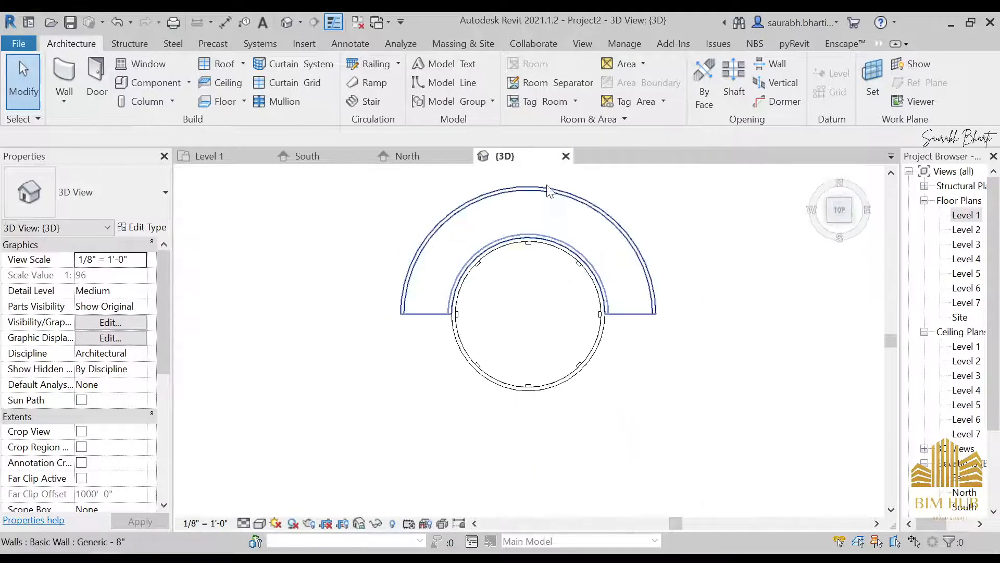
pyautogui.click(543, 235)
pyautogui.scroll(4, 542, 236)
pyautogui.scroll(2, 462, 324)
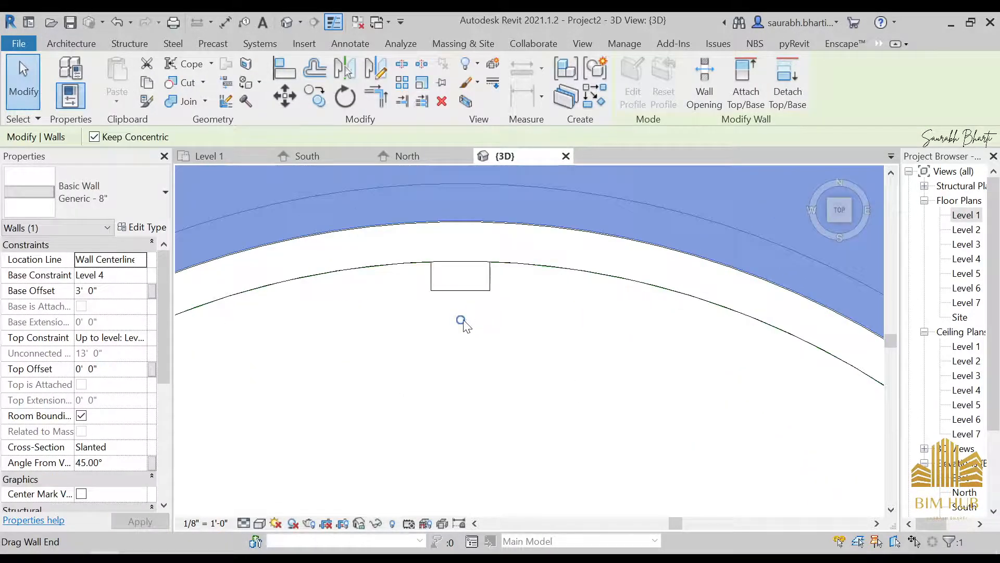
pyautogui.moveTo(461, 321); pyautogui.dragTo(471, 292)
pyautogui.scroll(-3, 471, 293)
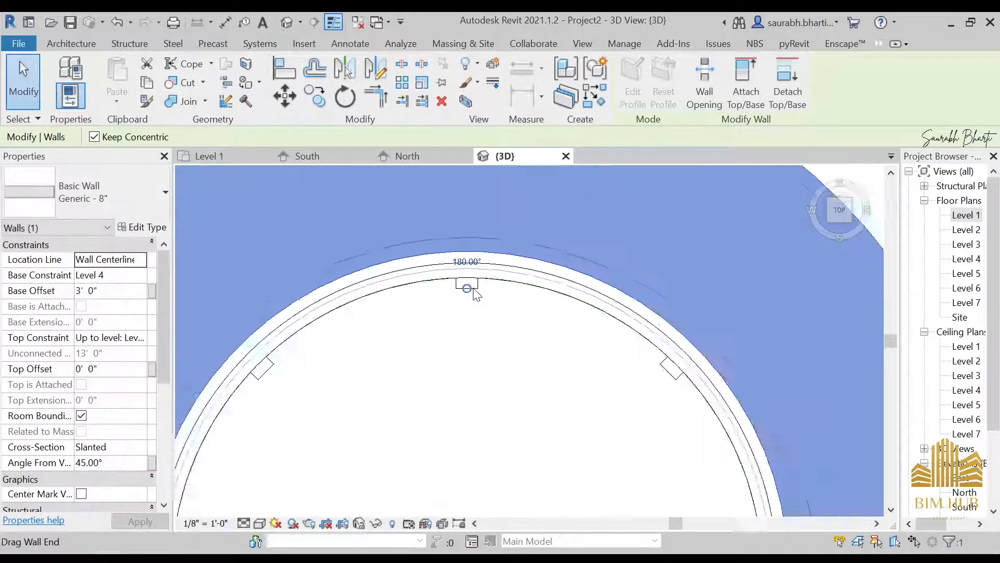
pyautogui.keyDown('shift'); pyautogui.moveTo(469, 286); pyautogui.dragTo(598, 186, button='middle'); pyautogui.keyUp('shift')
pyautogui.keyDown('shift'); pyautogui.moveTo(589, 316); pyautogui.dragTo(664, 239, button='middle'); pyautogui.keyUp('shift')
pyautogui.click(472, 392)
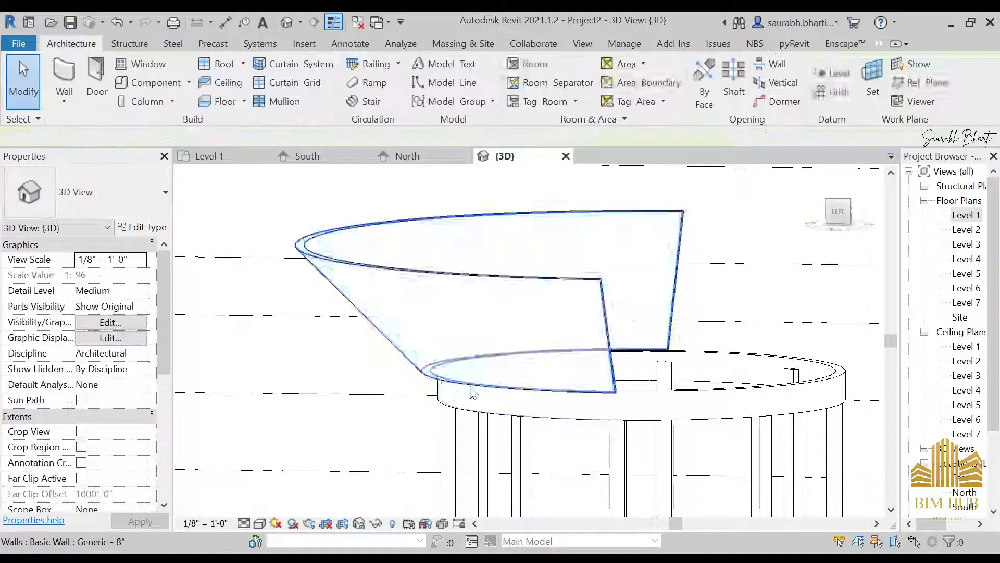
pyautogui.keyDown('shift'); pyautogui.moveTo(471, 392); pyautogui.dragTo(469, 339, button='middle'); pyautogui.keyUp('shift')
pyautogui.scroll(3, 423, 341)
# - Nudge the slanted wall half sideways in small increments toward the ring wall, and inspect the joint all around
pyautogui.click(423, 342)
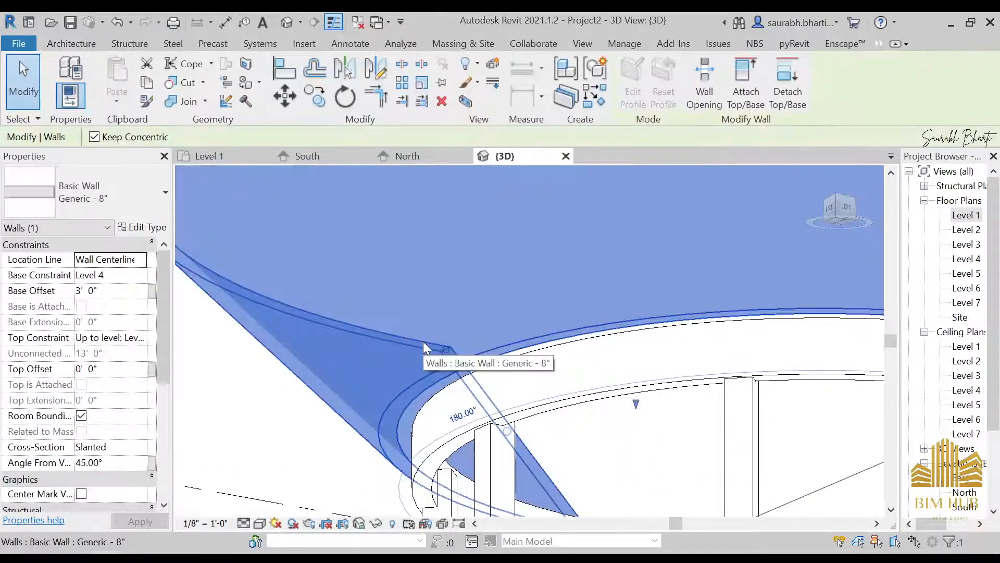
pyautogui.press('Right')
pyautogui.press('Right')
pyautogui.press('Right')
pyautogui.press('Right')
pyautogui.press('Right')
pyautogui.press('Right')
pyautogui.press('Right')
pyautogui.press('Right')
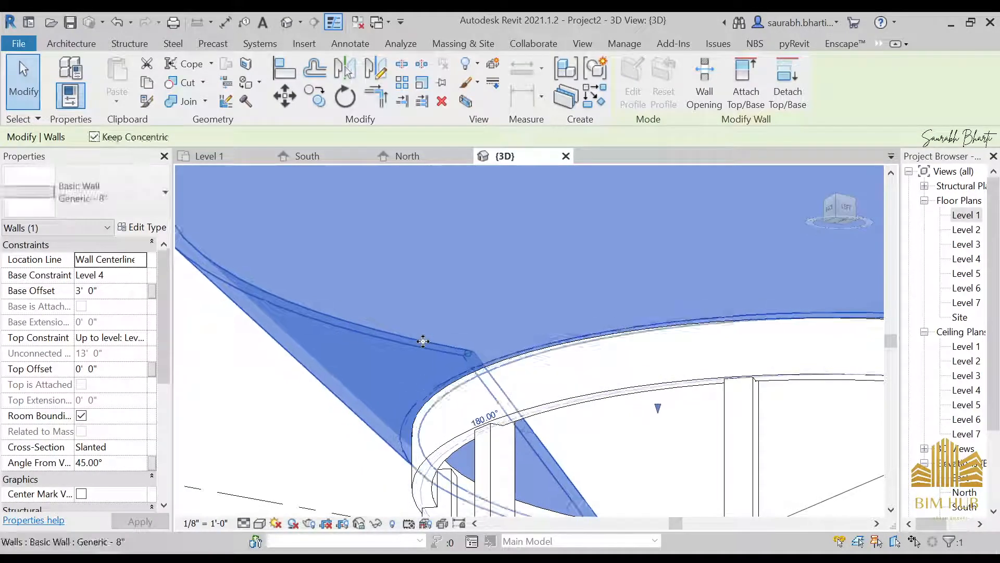
pyautogui.scroll(-6, 423, 342)
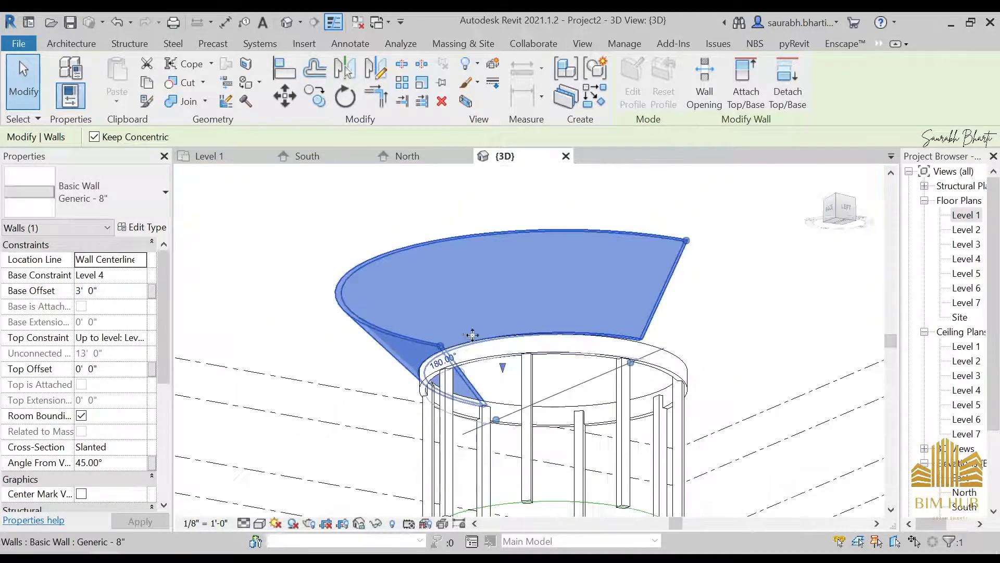
pyautogui.keyDown('shift'); pyautogui.moveTo(469, 335); pyautogui.dragTo(409, 451, button='middle'); pyautogui.keyUp('shift')
pyautogui.press('Escape')
pyautogui.scroll(5, 489, 348)
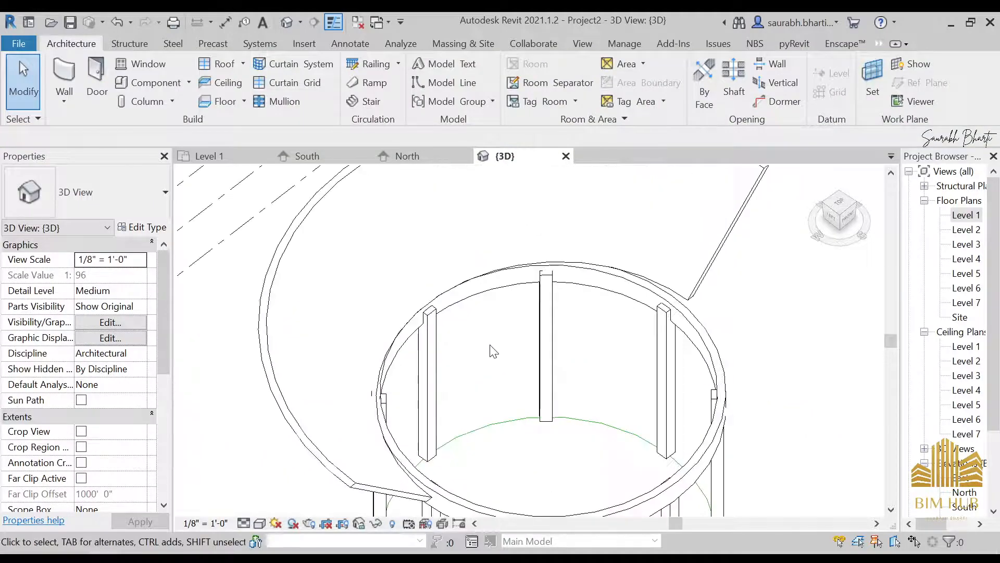
pyautogui.scroll(-4, 487, 263)
# - Delete the remaining slanted Generic - 8" wall half and open the Level 4 floor plan
pyautogui.click(442, 242)
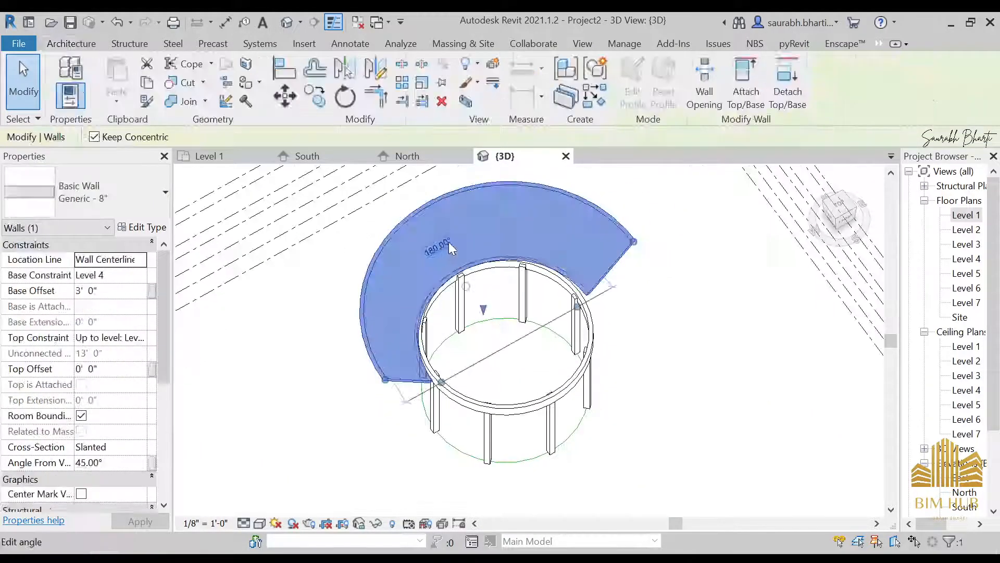
pyautogui.press('Delete')
pyautogui.click(837, 206)
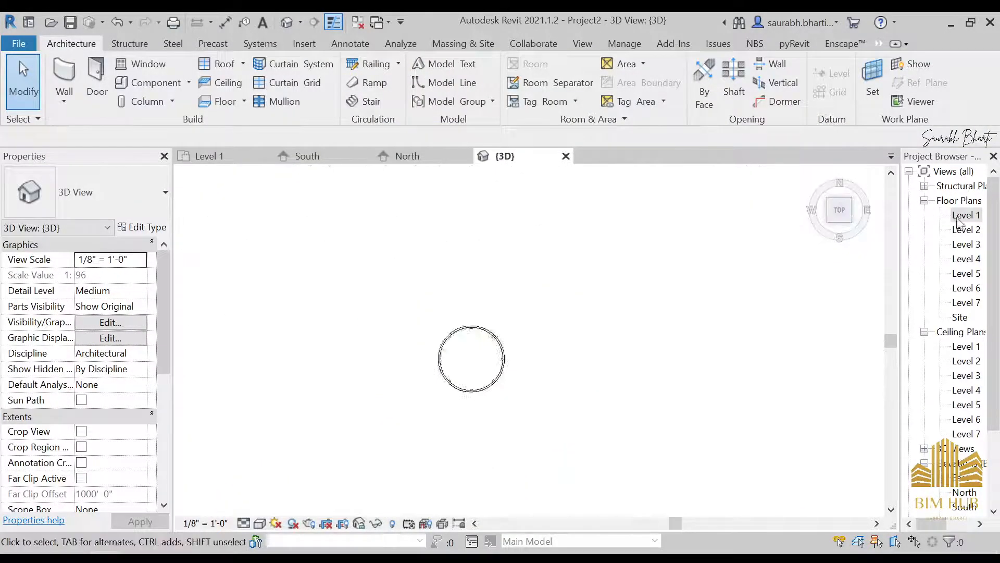
pyautogui.doubleClick(964, 216)
pyautogui.scroll(-7, 370, 318)
pyautogui.moveTo(373, 314); pyautogui.dragTo(595, 326, button='middle')
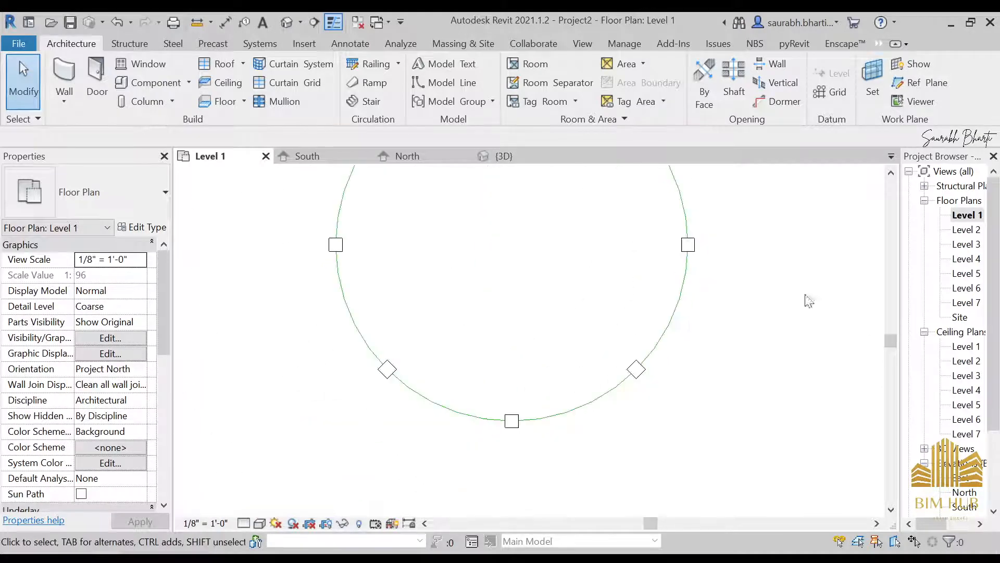
pyautogui.doubleClick(967, 259)
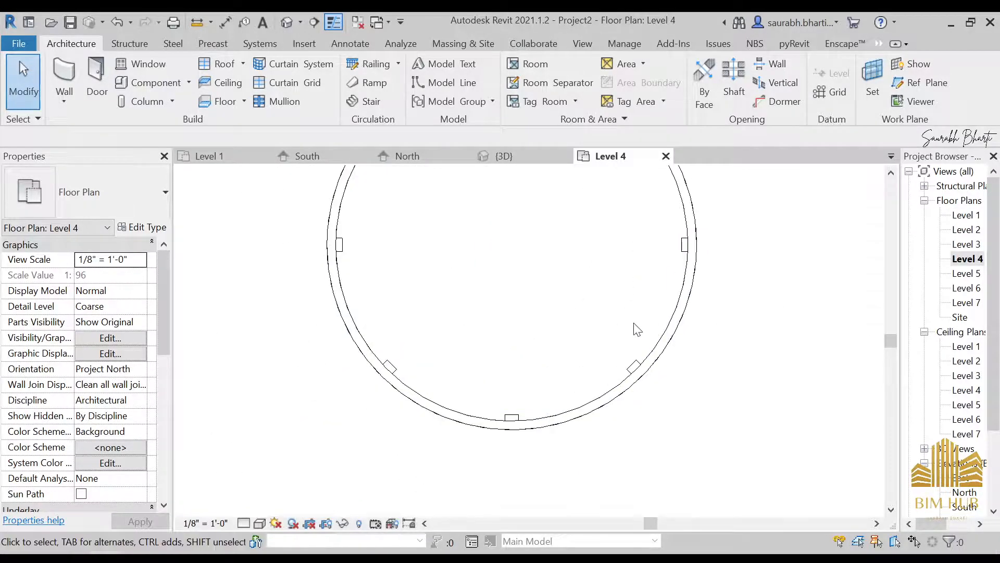
# - Place Generic - 8" walls from Level 4 up to Level 5 by picking the outer edge of both ring wall halves
pyautogui.scroll(-4, 589, 371)
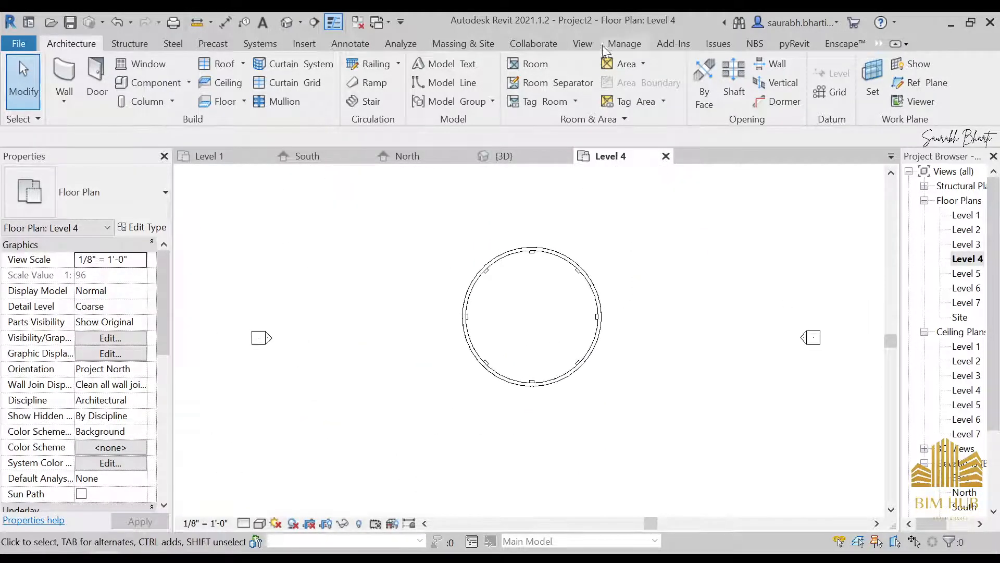
pyautogui.click(65, 73)
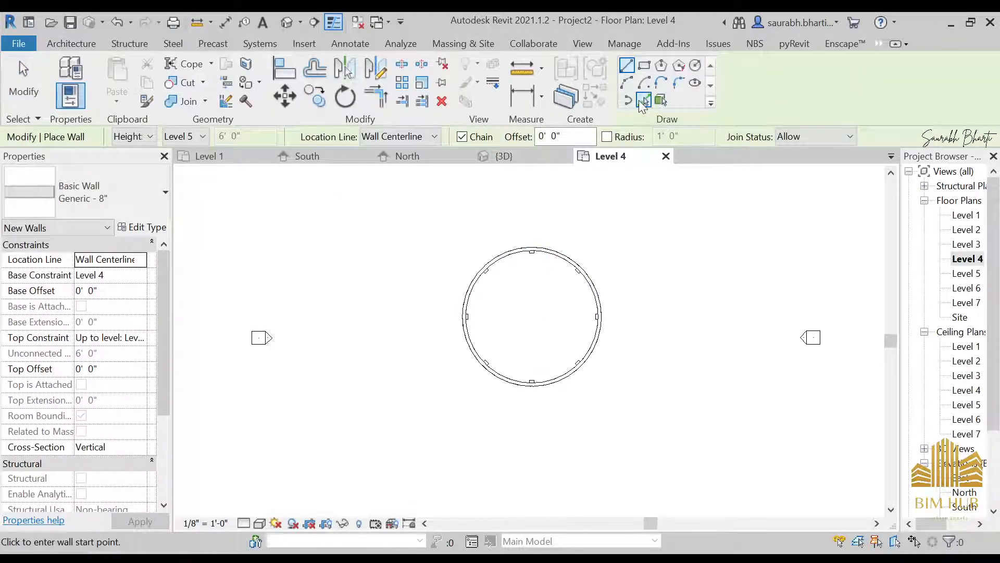
pyautogui.click(643, 100)
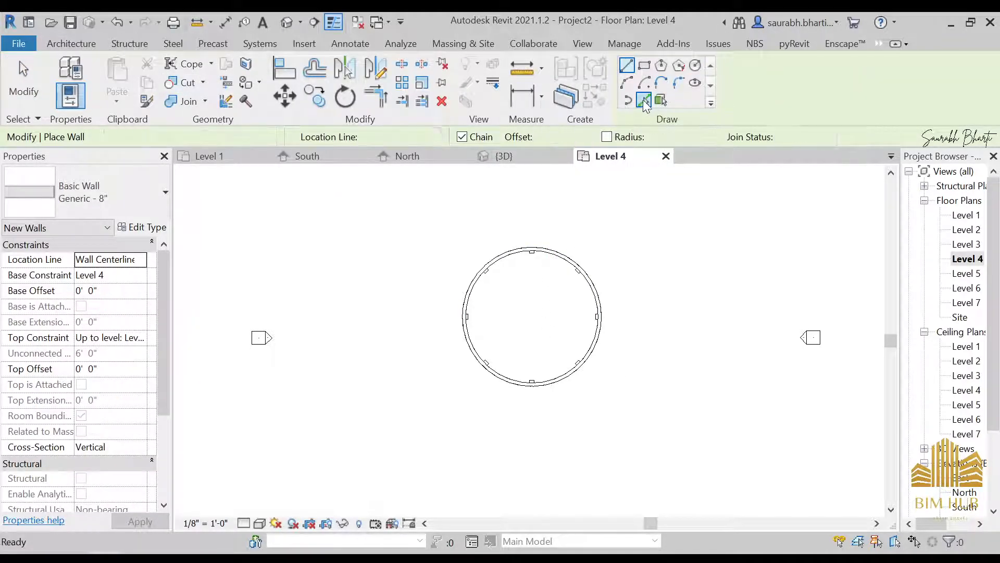
pyautogui.click(592, 280)
pyautogui.click(595, 364)
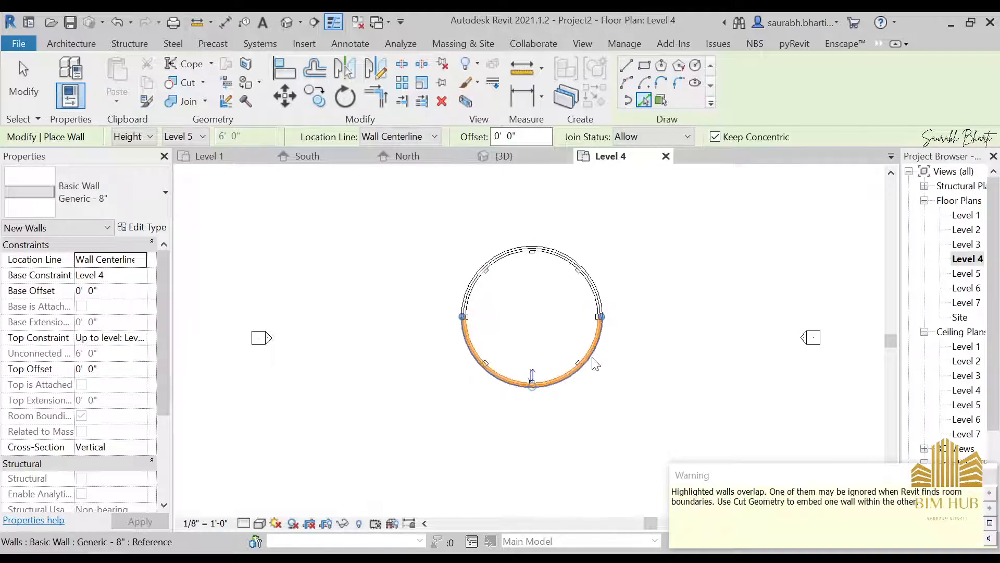
# - Try to place Generic - 8" walls from Level 4 to Level 5 in the 3D view by picking both ring wall halves
pyautogui.click(284, 22)
pyautogui.keyDown('shift'); pyautogui.moveTo(388, 237); pyautogui.dragTo(527, 364, button='middle'); pyautogui.keyUp('shift')
pyautogui.scroll(3, 468, 275)
pyautogui.scroll(4, 511, 346)
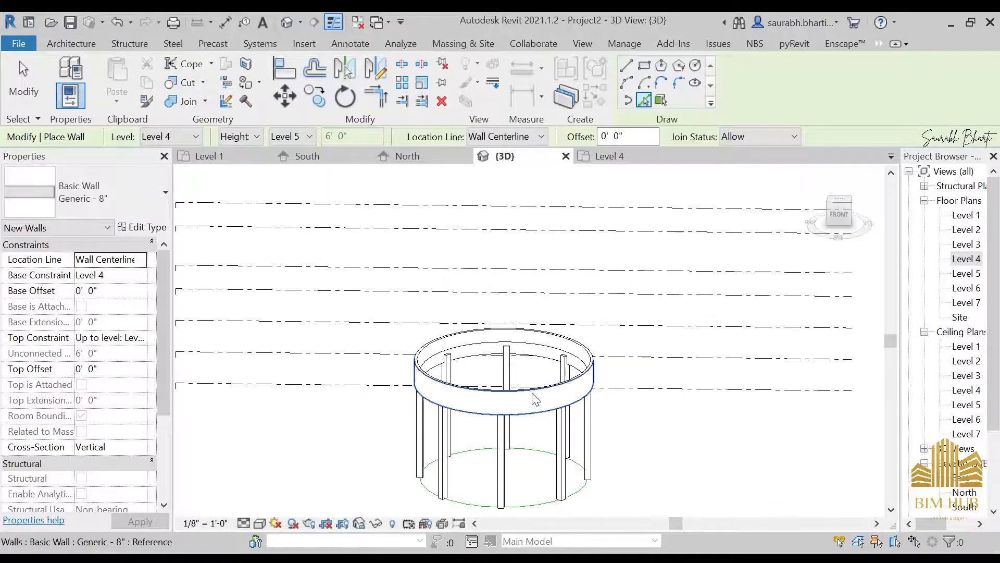
pyautogui.click(536, 399)
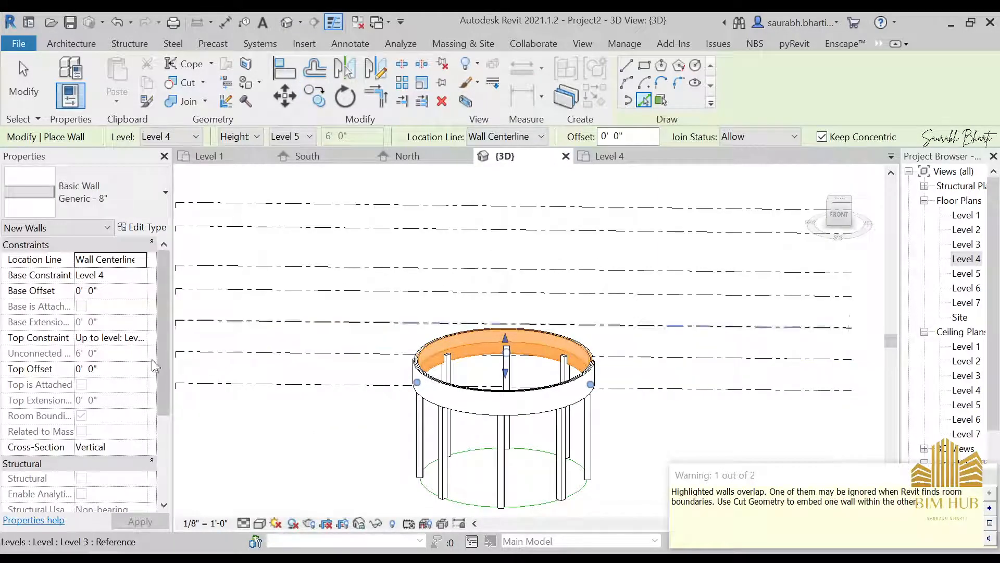
pyautogui.scroll(-3, 512, 391)
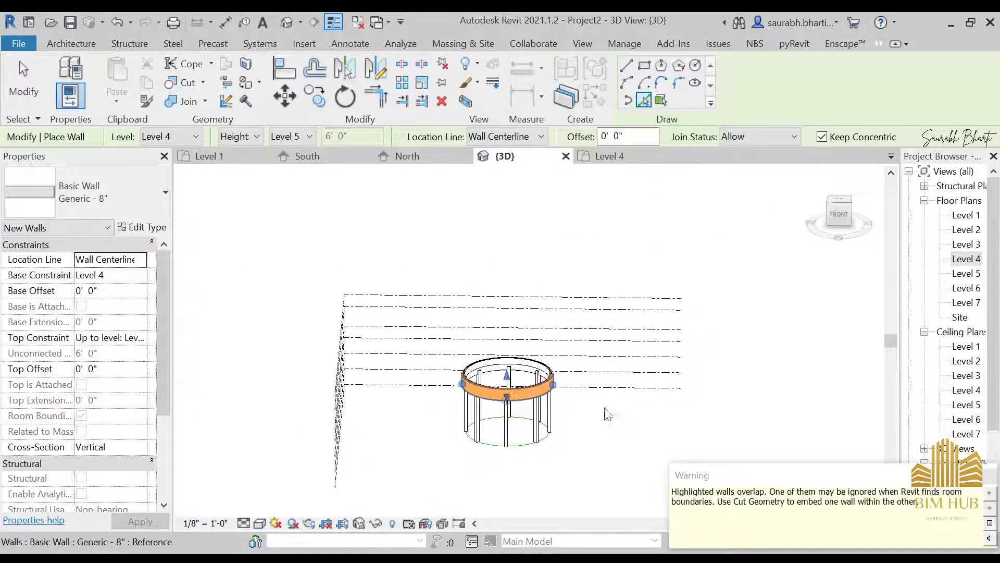
pyautogui.keyDown('shift'); pyautogui.moveTo(608, 415); pyautogui.dragTo(639, 490, button='middle'); pyautogui.keyUp('shift')
pyautogui.scroll(3, 504, 355)
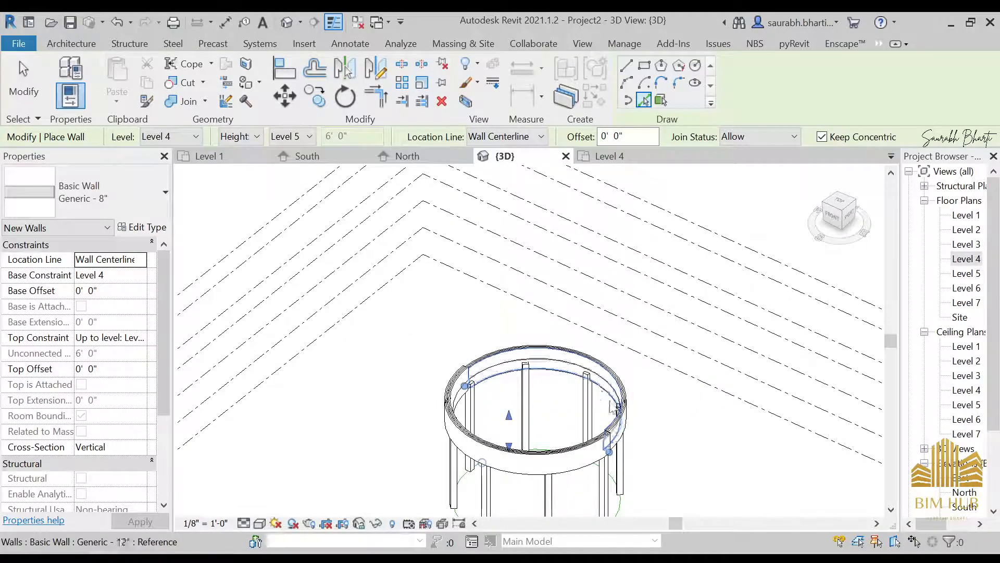
pyautogui.keyDown('shift'); pyautogui.moveTo(614, 408); pyautogui.dragTo(542, 385, button='middle'); pyautogui.keyUp('shift')
pyautogui.scroll(-4, 567, 409)
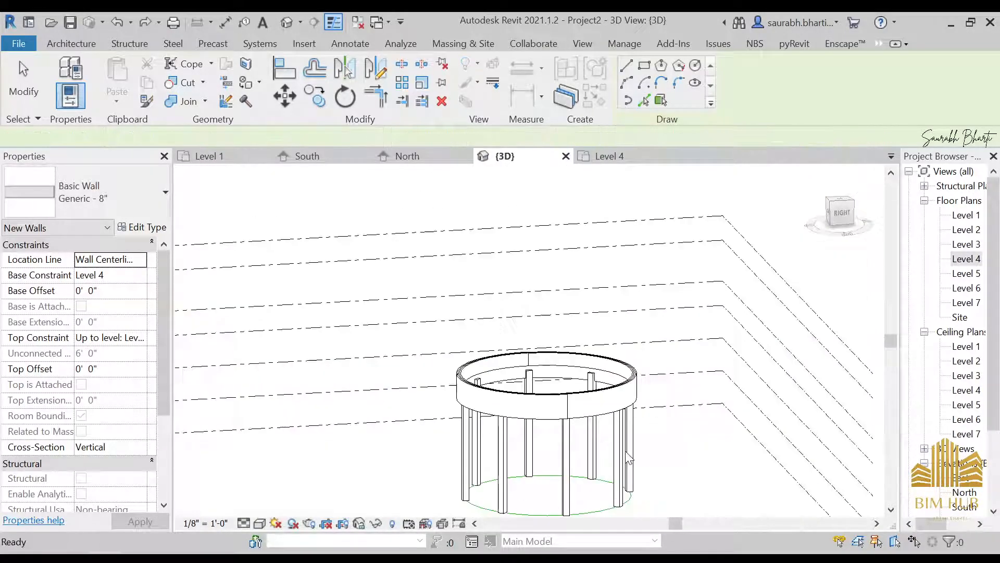
pyautogui.scroll(3, 561, 421)
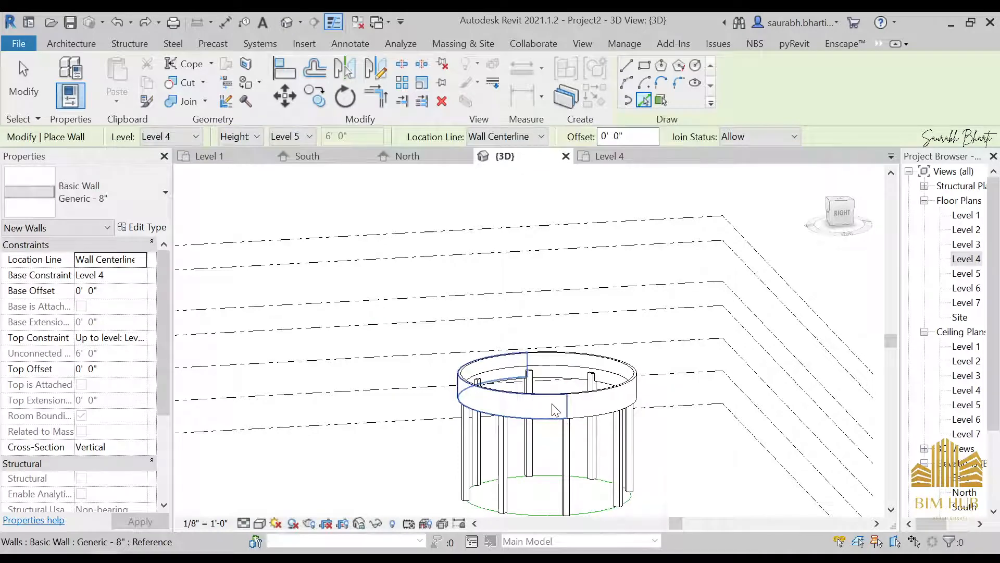
pyautogui.click(556, 410)
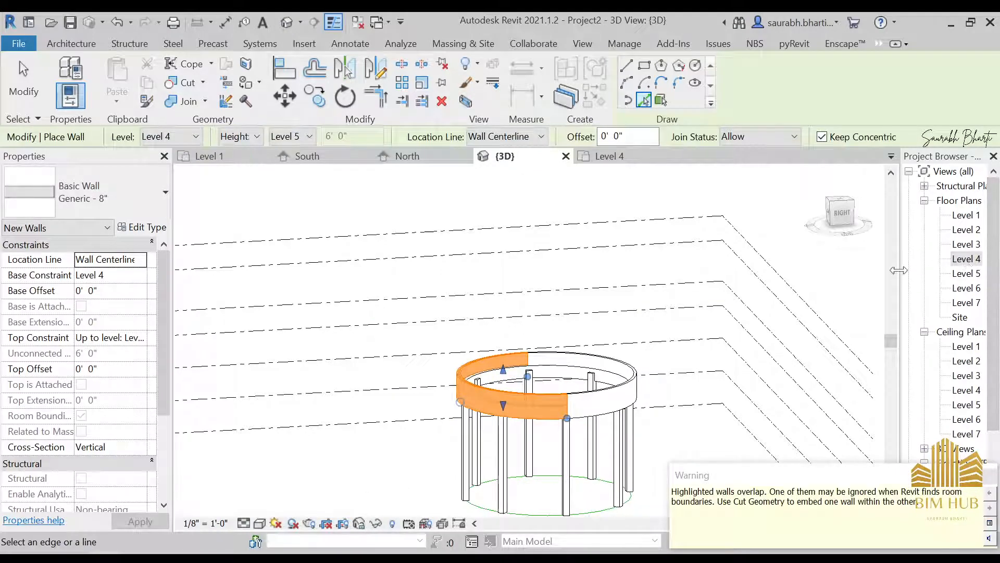
pyautogui.click(556, 409)
# - Delete both Generic - 8" wall halves that overlap the ring wall in the Level 4 floor plan
pyautogui.doubleClick(974, 260)
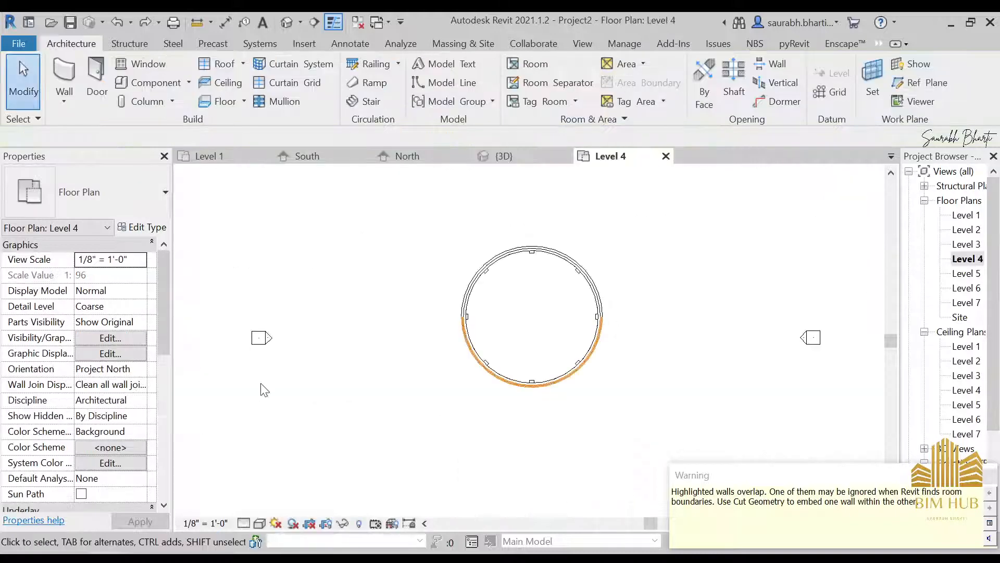
pyautogui.scroll(3, 498, 359)
pyautogui.click(458, 363)
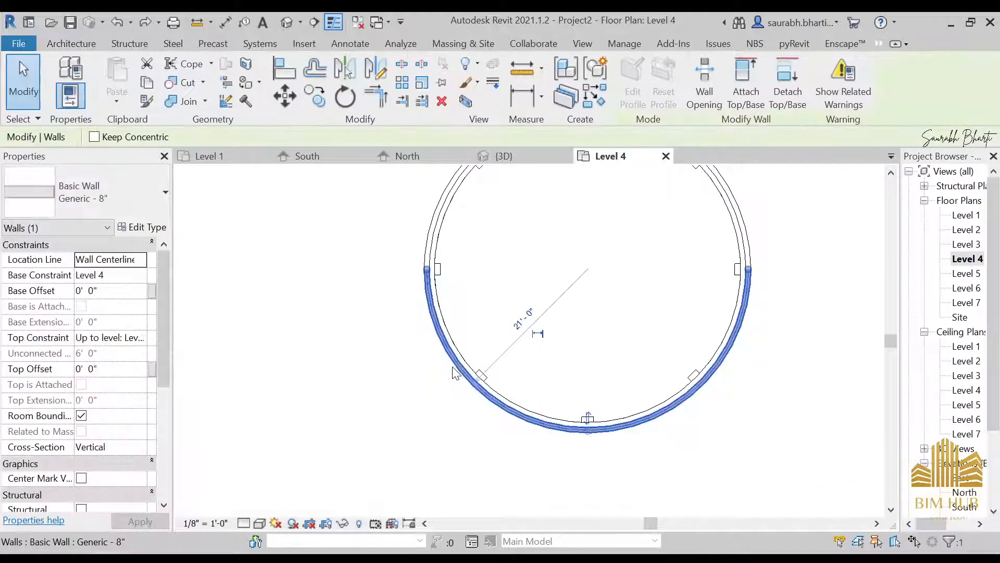
pyautogui.press('Escape')
pyautogui.scroll(-2, 457, 357)
pyautogui.click(455, 279)
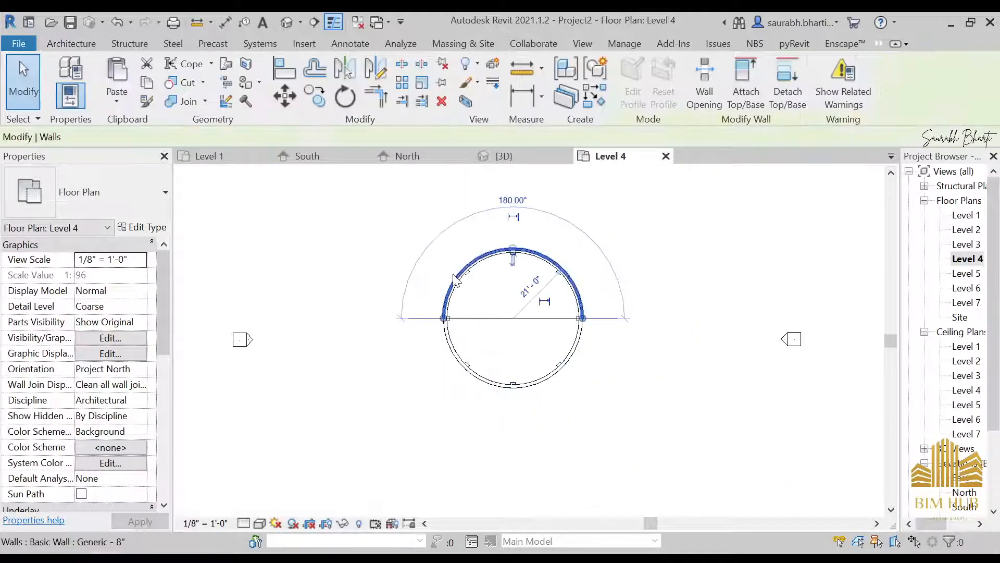
pyautogui.press('Escape')
pyautogui.scroll(2, 468, 297)
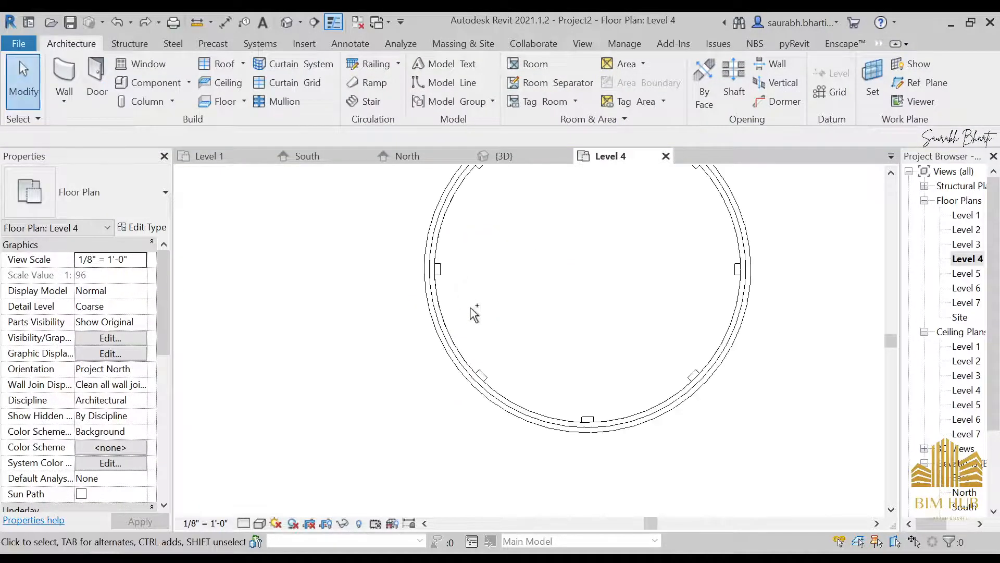
pyautogui.scroll(-3, 486, 407)
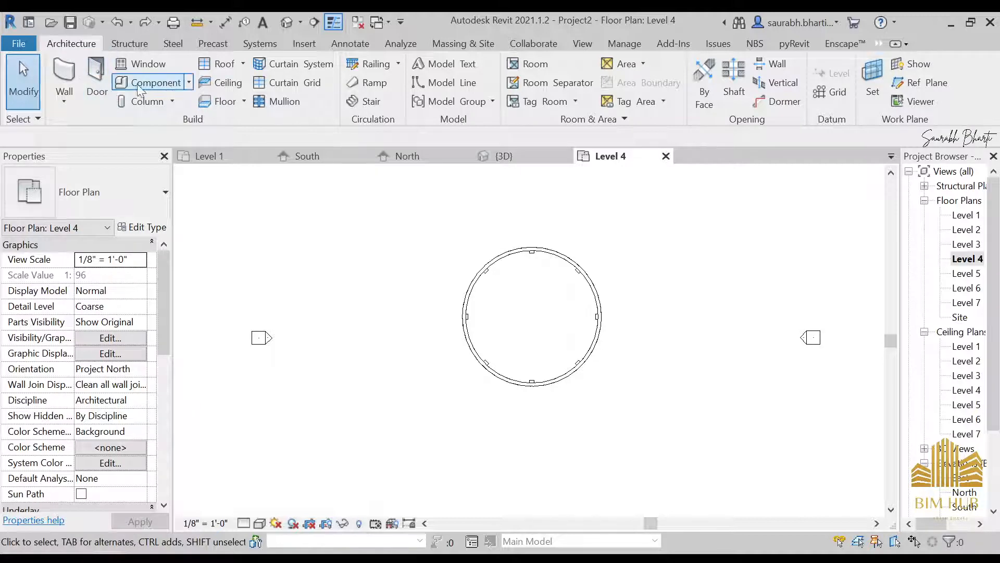
# - Place Generic - 8" walls from Level 4 up to Level 6 with a 1' 0" offset by picking both ring wall halves in the plan
pyautogui.click(64, 73)
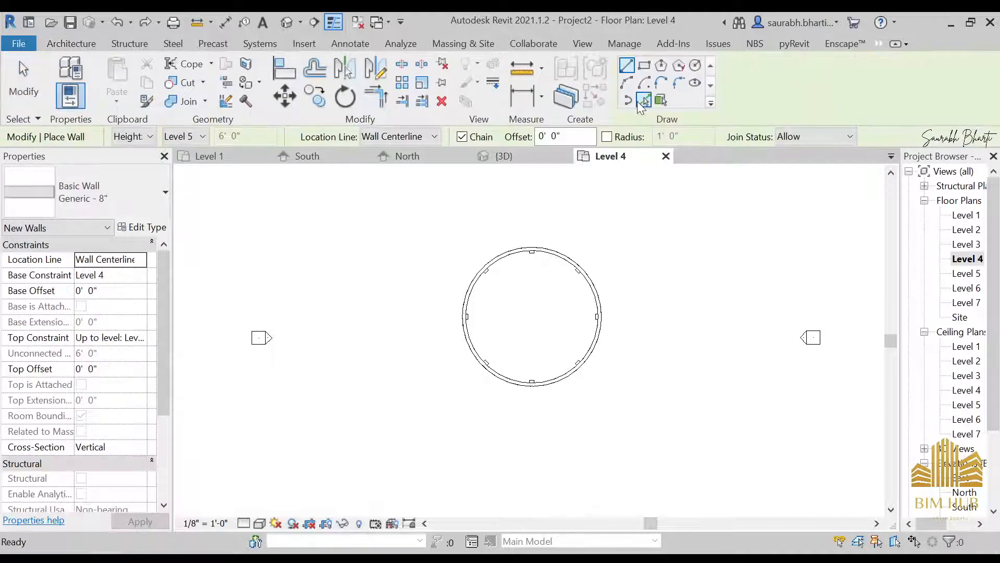
pyautogui.click(639, 102)
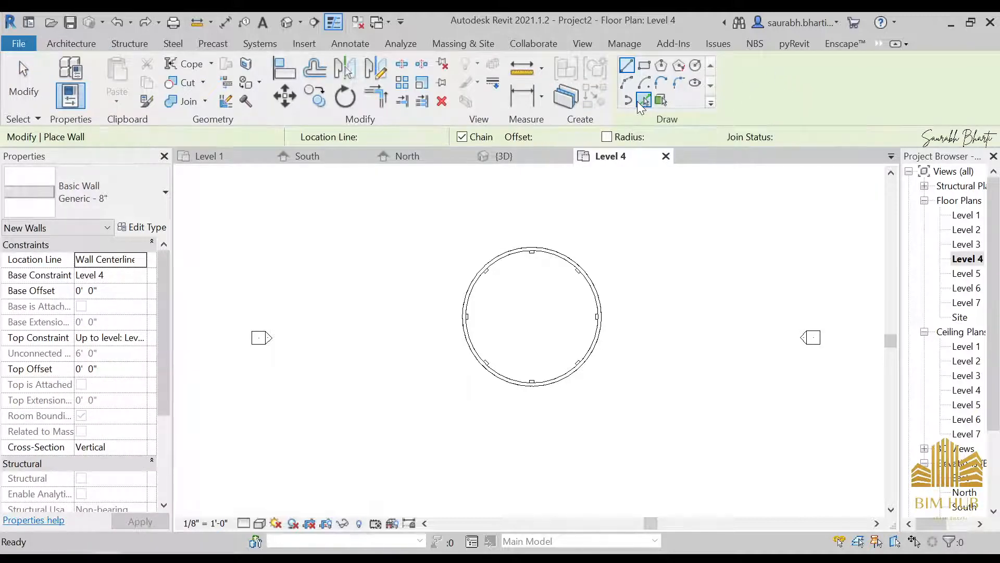
pyautogui.click(125, 290)
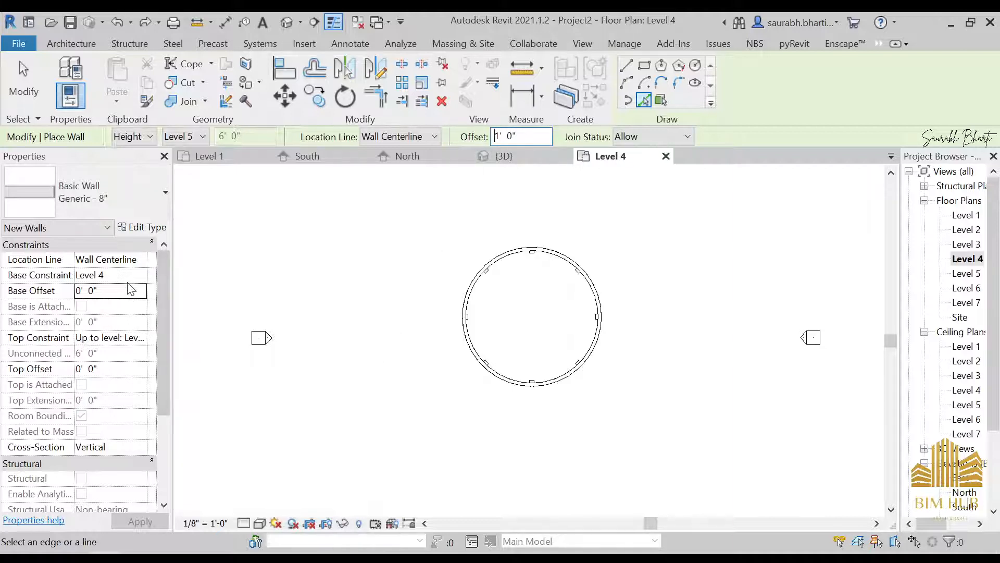
pyautogui.click(140, 338)
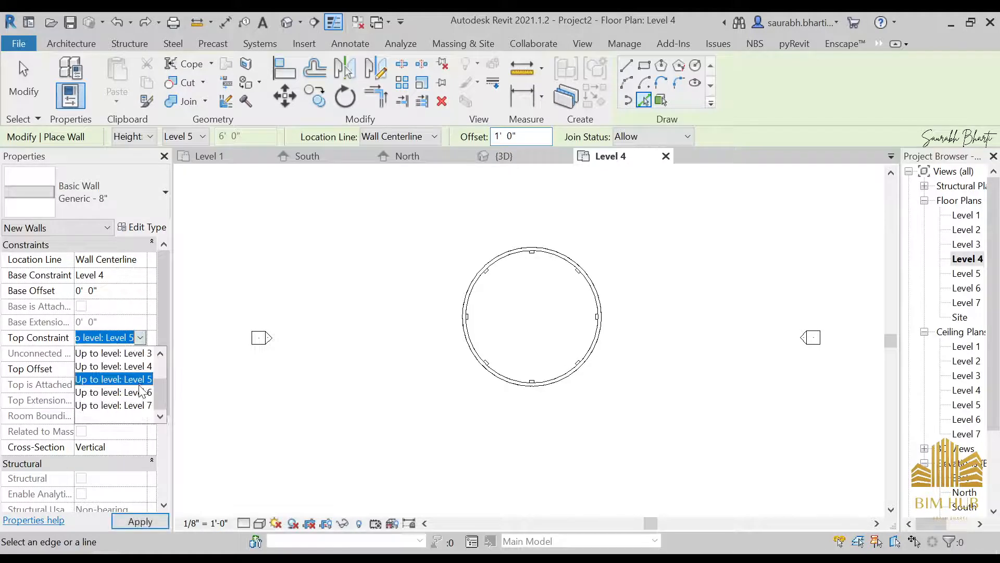
pyautogui.click(138, 393)
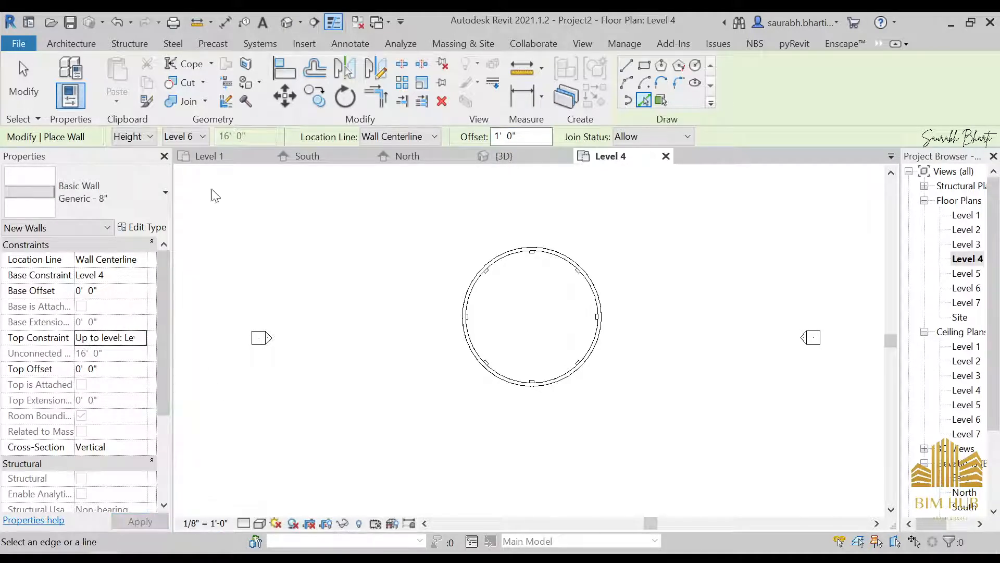
pyautogui.click(696, 67)
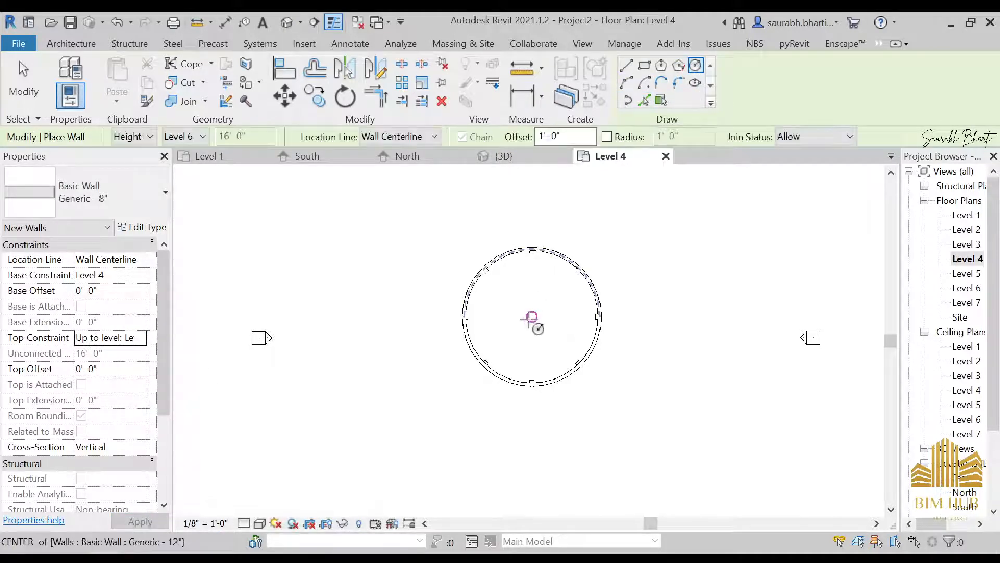
pyautogui.click(646, 101)
pyautogui.scroll(2, 552, 219)
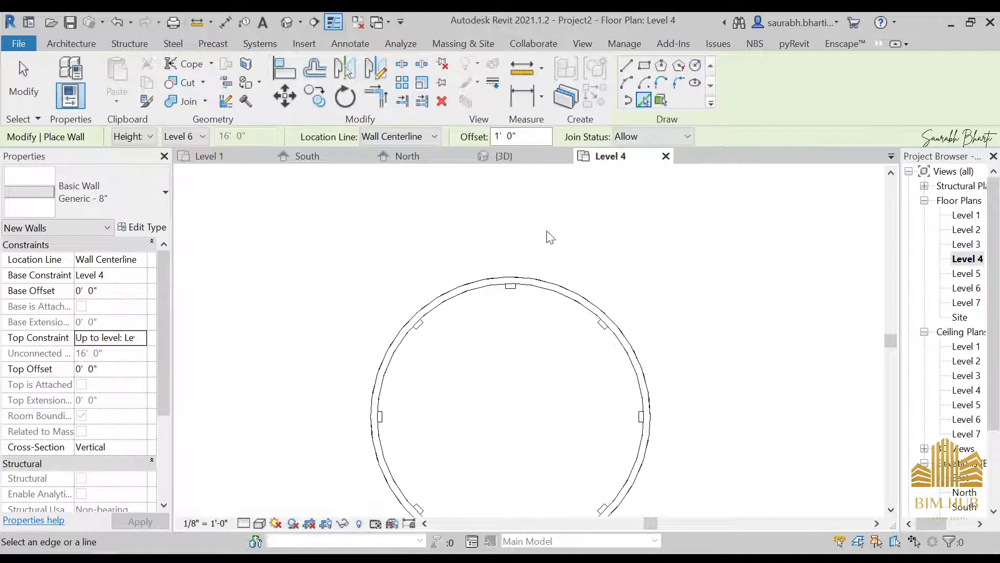
pyautogui.click(535, 290)
pyautogui.moveTo(561, 353); pyautogui.dragTo(631, 197, button='middle')
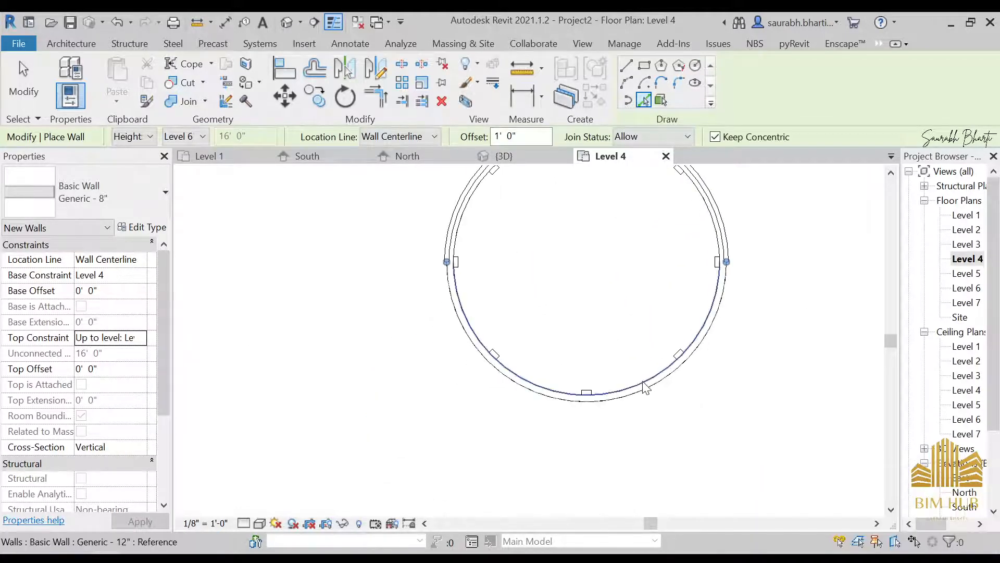
pyautogui.click(646, 388)
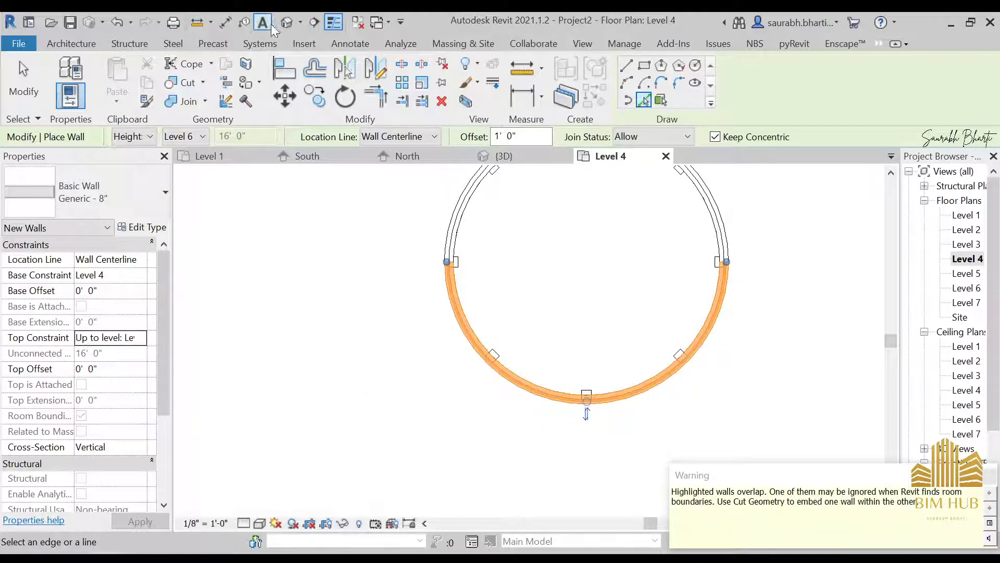
# - In the 3D view, place an outer pair of Generic - 8" wall halves offset 1' 0" outward from the halves just placed
pyautogui.click(288, 23)
pyautogui.scroll(-2, 514, 312)
pyautogui.scroll(3, 513, 312)
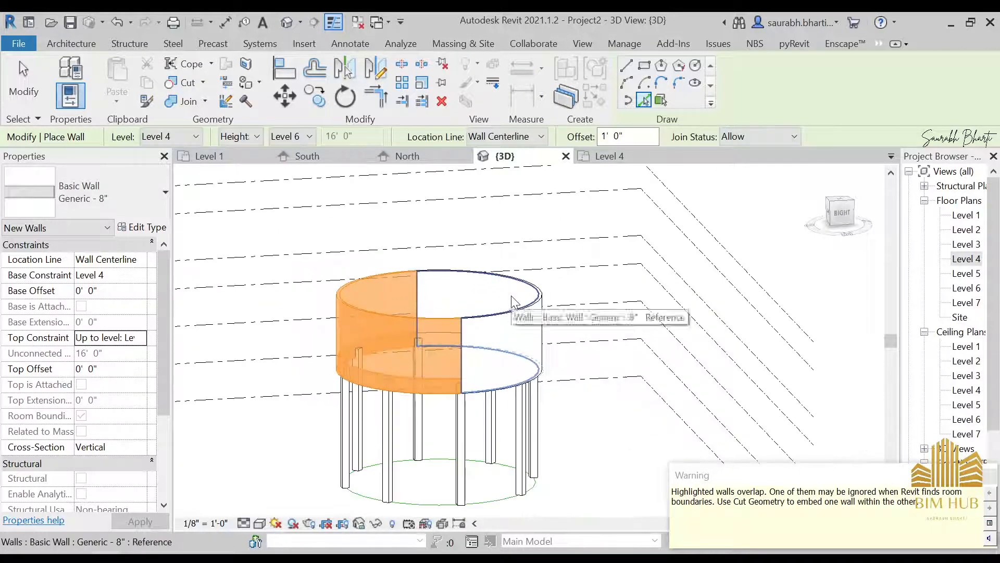
pyautogui.click(515, 317)
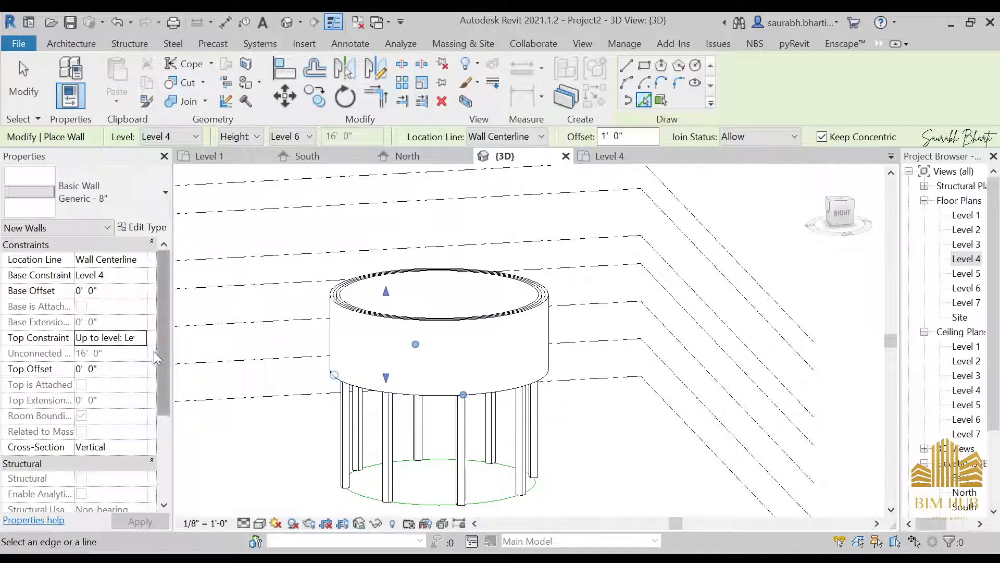
pyautogui.click(141, 447)
pyautogui.click(104, 462)
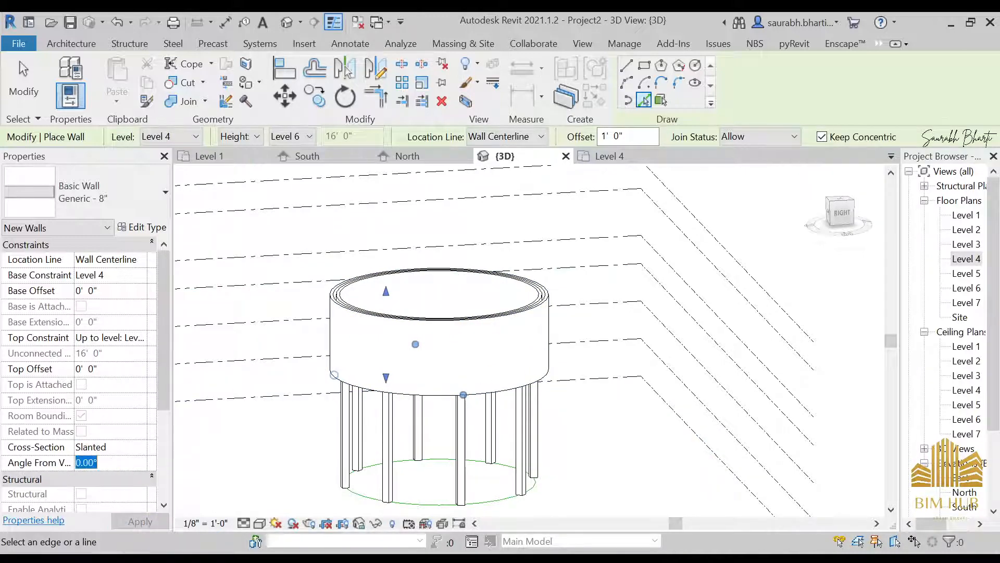
pyautogui.press('Return')
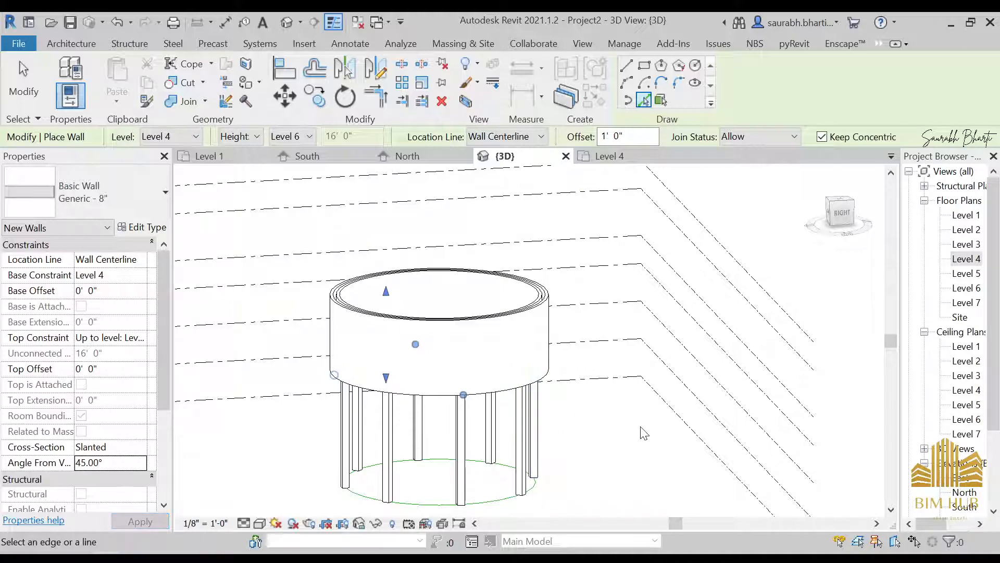
pyautogui.press('Escape')
pyautogui.press('Escape')
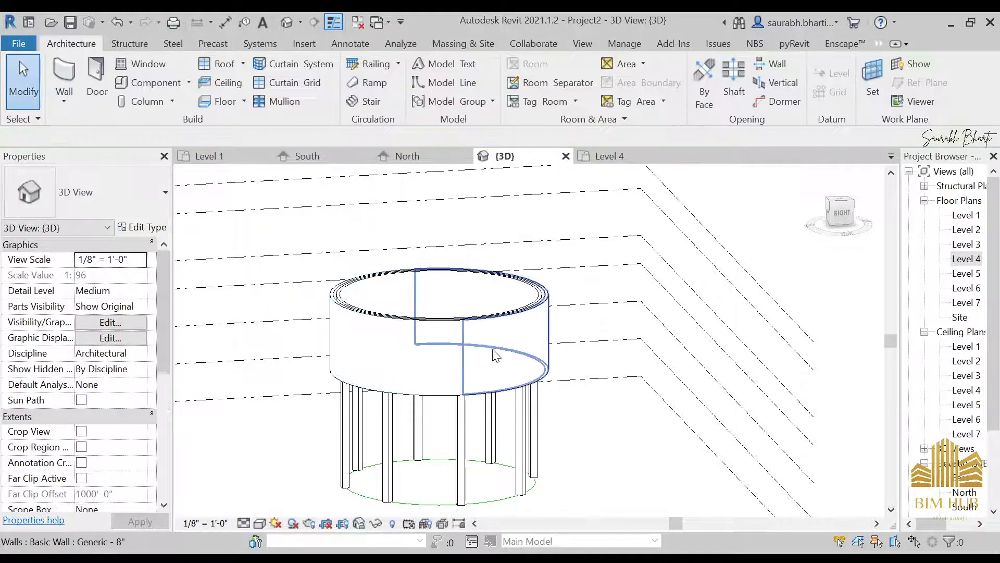
# - Delete the two inner Generic - 8" wall halves inside the outer circular wall
pyautogui.click(458, 359)
pyautogui.keyDown('shift'); pyautogui.moveTo(459, 360); pyautogui.dragTo(449, 292, button='middle'); pyautogui.keyUp('shift')
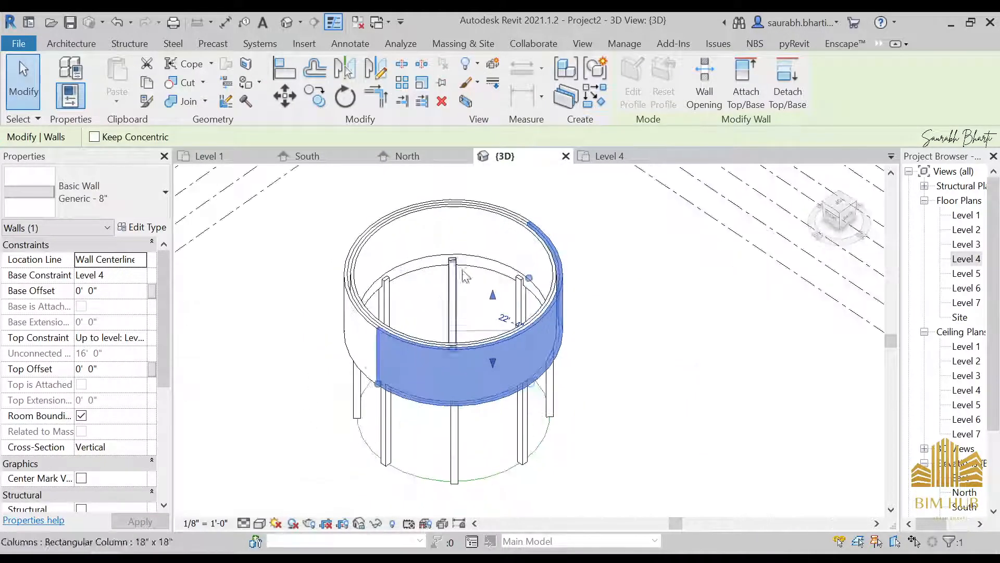
pyautogui.click(442, 211)
pyautogui.press('Escape')
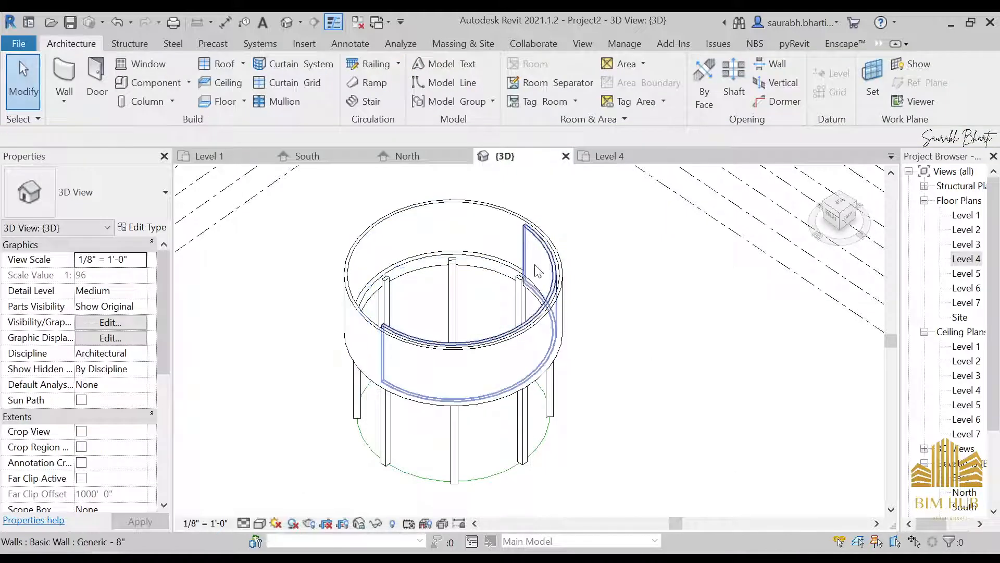
# - Set the cross-section of both outer wall halves to Slanted with an angle from vertical of -45°
pyautogui.click(451, 229)
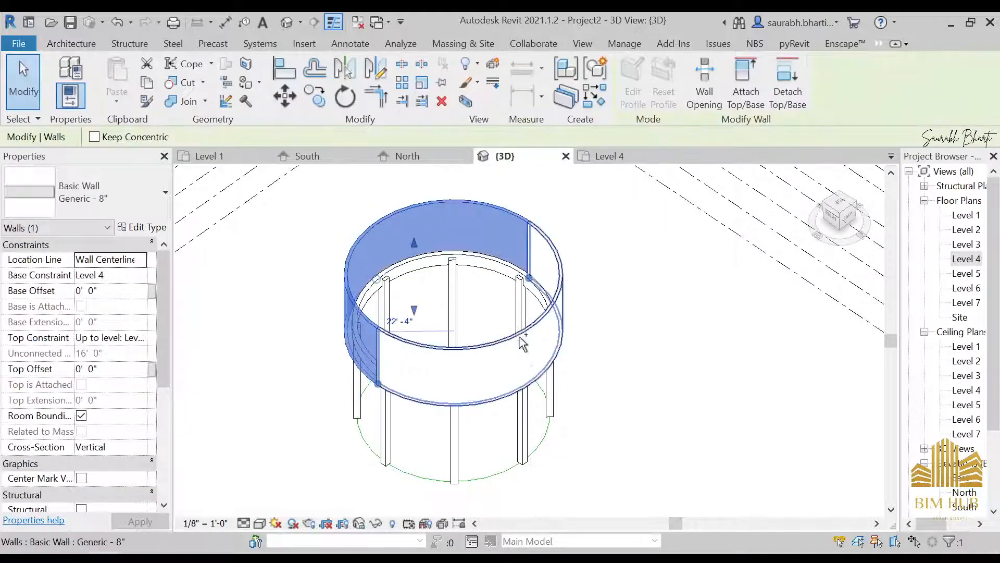
pyautogui.keyDown('ctrl'); pyautogui.click(519, 341); pyautogui.keyUp('ctrl')
pyautogui.click(130, 447)
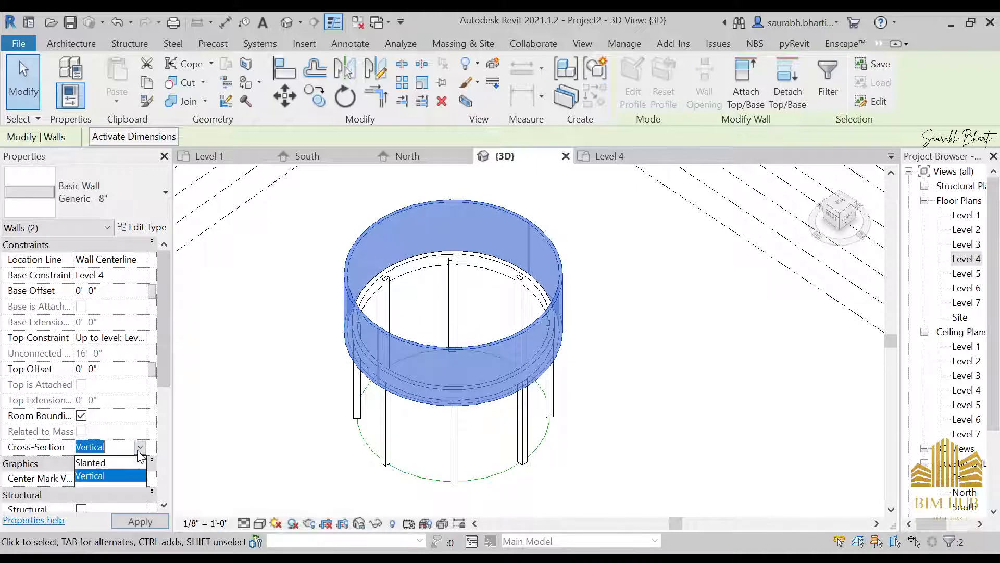
pyautogui.click(124, 462)
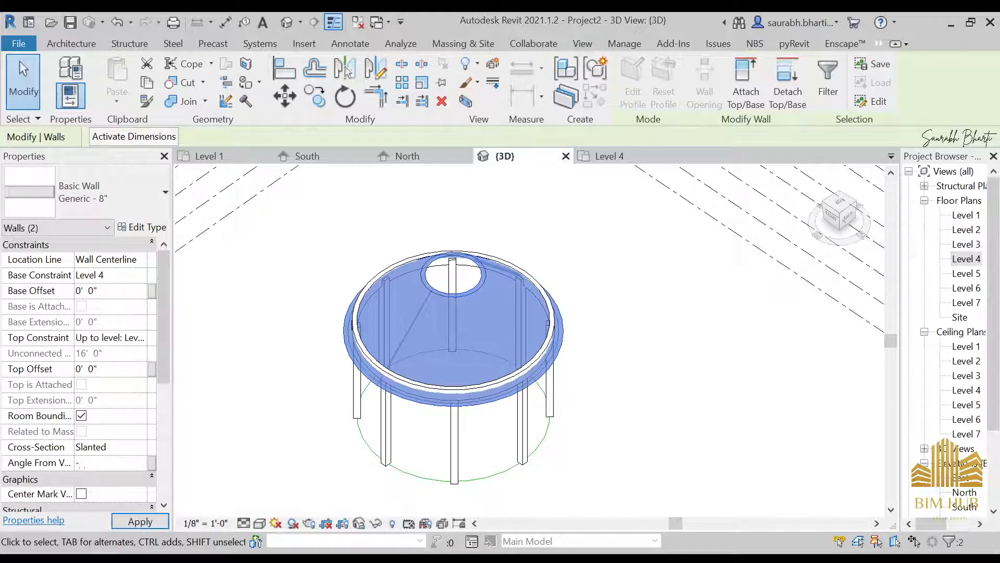
pyautogui.press('Return')
pyautogui.click(688, 435)
# - Raise the base of both slanted wall halves with a base offset of 3' from Level 4
pyautogui.keyDown('shift'); pyautogui.moveTo(688, 438); pyautogui.dragTo(424, 326, button='middle'); pyautogui.keyUp('shift')
pyautogui.click(411, 340)
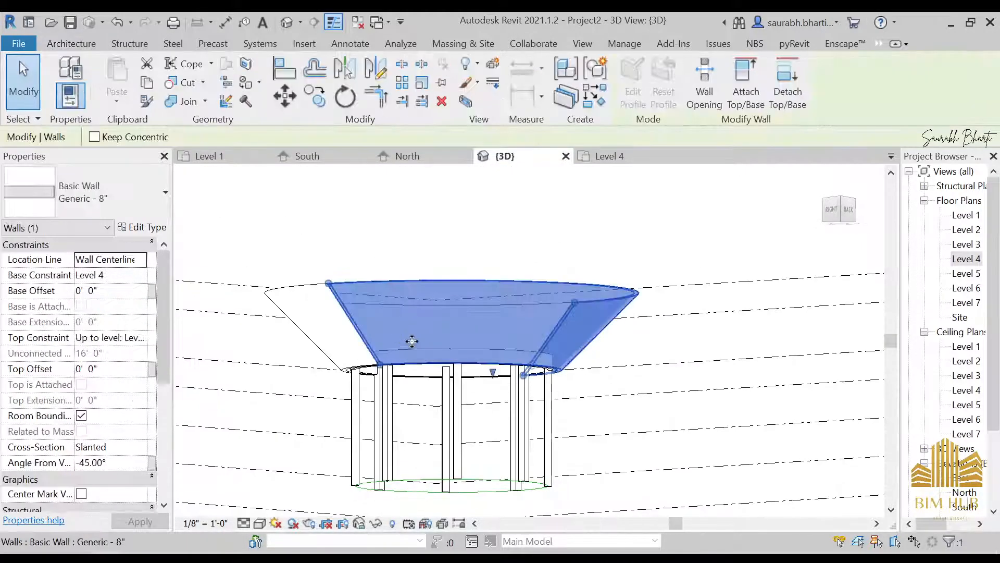
pyautogui.keyDown('ctrl'); pyautogui.moveTo(312, 335); pyautogui.dragTo(418, 466, button='middle'); pyautogui.keyUp('ctrl')
pyautogui.scroll(-2, 311, 329)
pyautogui.moveTo(311, 329); pyautogui.dragTo(541, 300, button='middle')
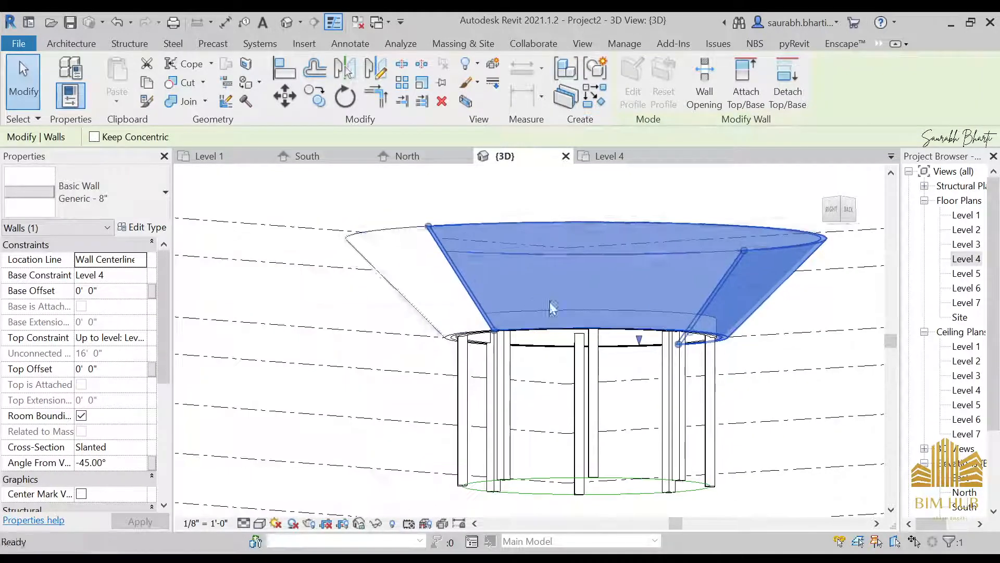
pyautogui.keyDown('ctrl'); pyautogui.click(417, 302); pyautogui.keyUp('ctrl')
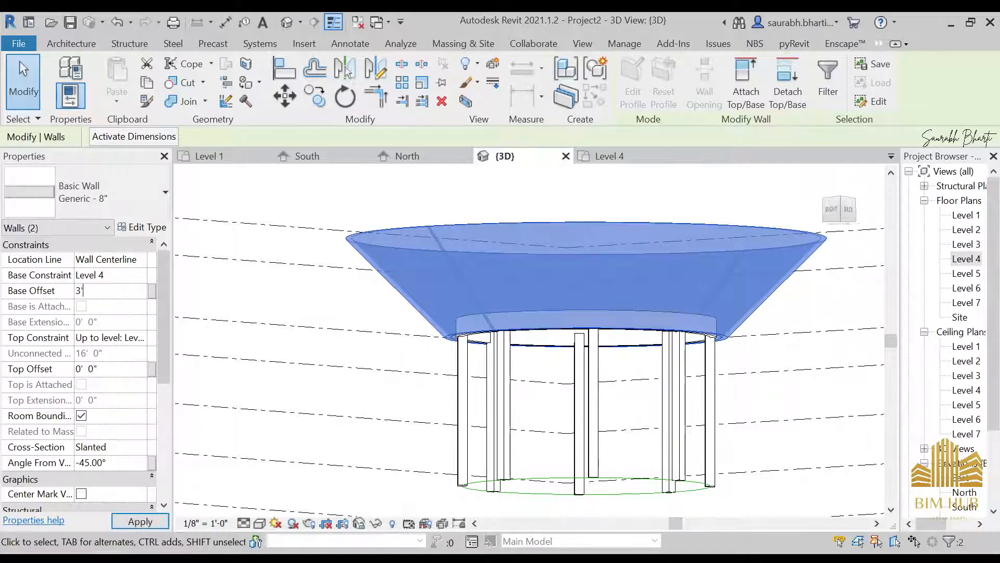
pyautogui.write("3'")
pyautogui.press('Return')
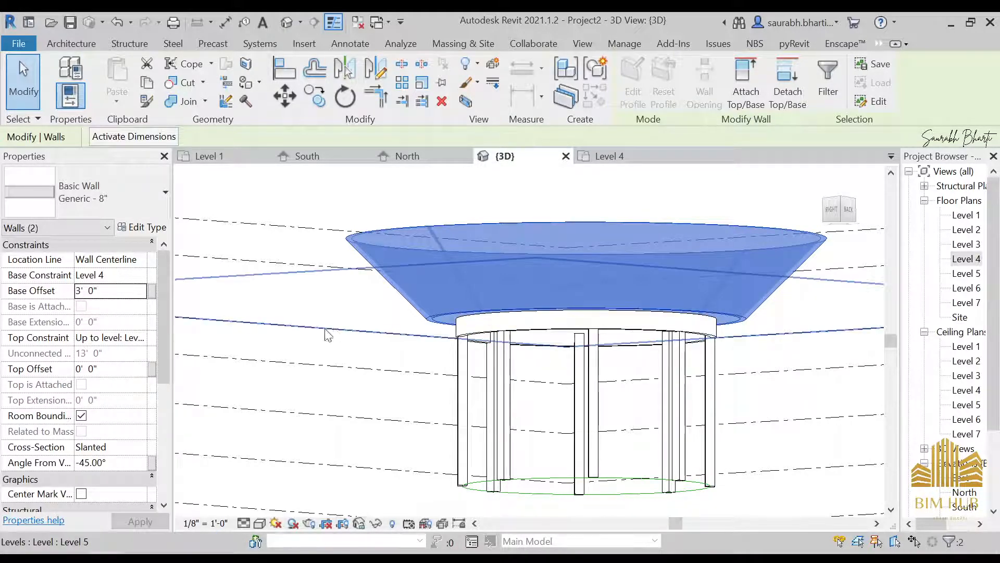
# - Delete one half of the slanted circular wall, leaving the opposite half in place
pyautogui.scroll(-2, 657, 302)
pyautogui.keyDown('shift'); pyautogui.moveTo(661, 305); pyautogui.dragTo(643, 321, button='middle'); pyautogui.keyUp('shift')
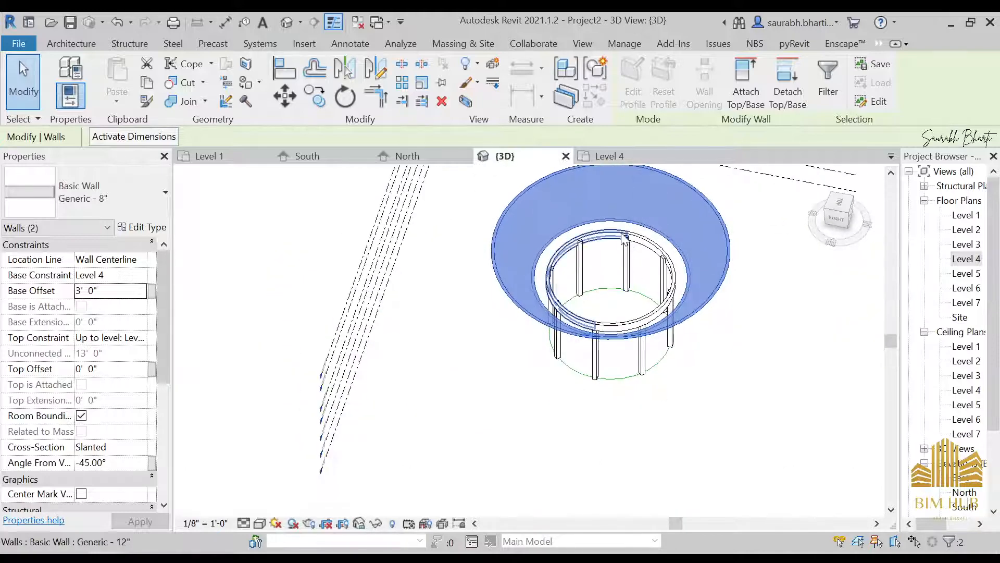
pyautogui.scroll(-3, 645, 180)
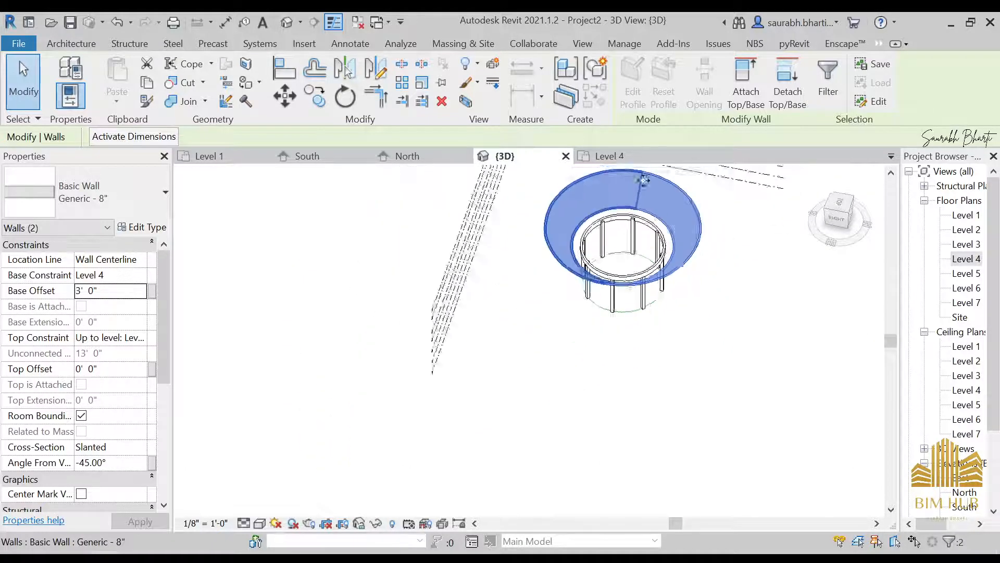
pyautogui.keyDown('shift'); pyautogui.moveTo(646, 183); pyautogui.dragTo(658, 330, button='middle'); pyautogui.keyUp('shift')
pyautogui.scroll(7, 637, 206)
pyautogui.scroll(-1, 652, 225)
pyautogui.moveTo(658, 233); pyautogui.dragTo(598, 306, button='middle')
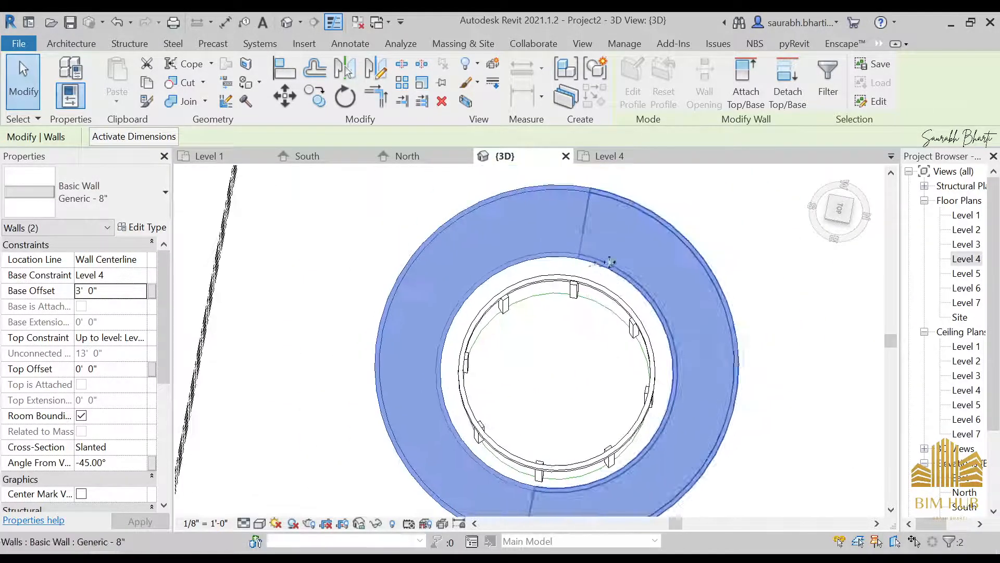
pyautogui.click(841, 210)
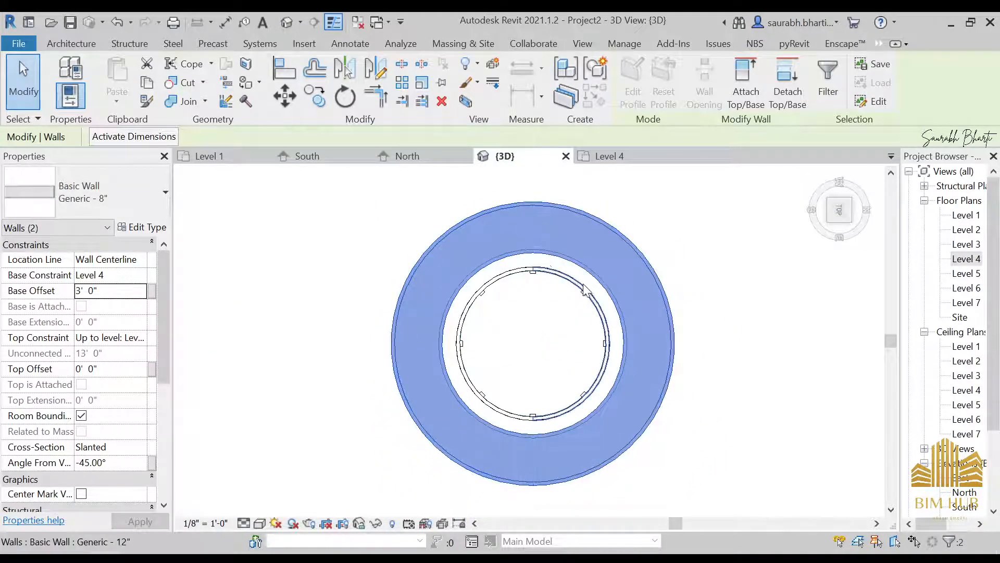
pyautogui.click(614, 290)
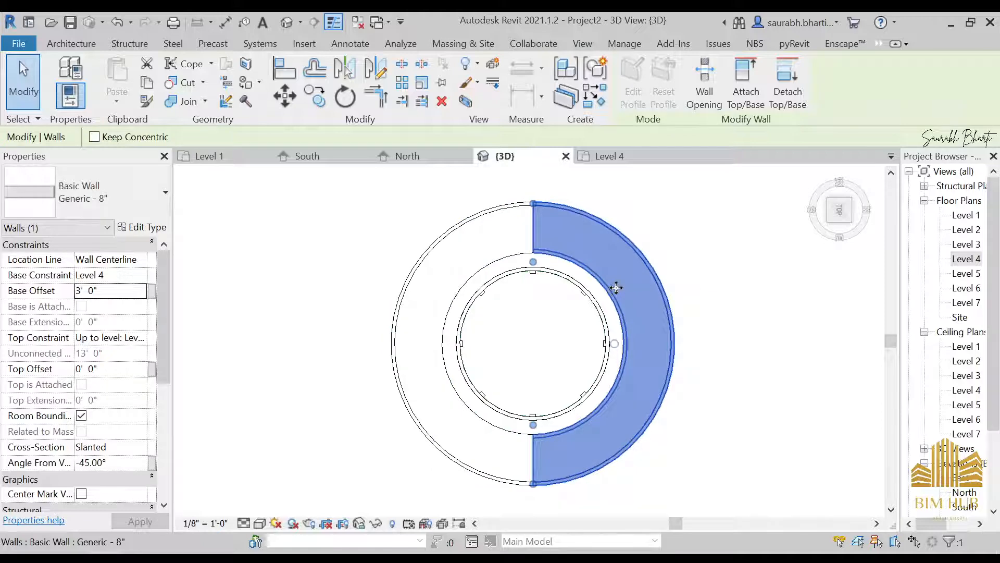
pyautogui.press('Delete')
# - Try to shrink the remaining slanted half wall concentrically until its base meets the ring wall below
pyautogui.click(534, 235)
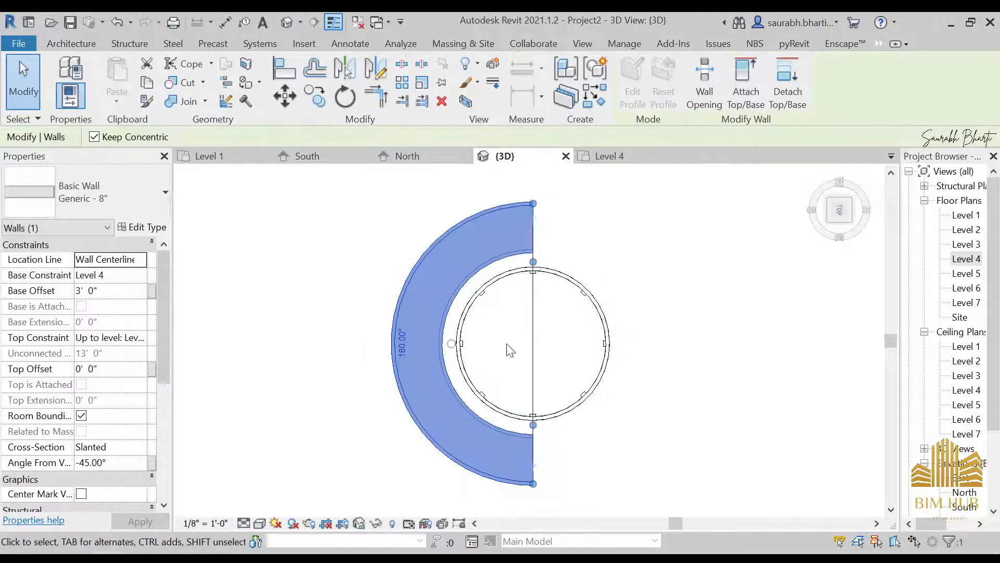
pyautogui.moveTo(447, 351); pyautogui.dragTo(460, 345)
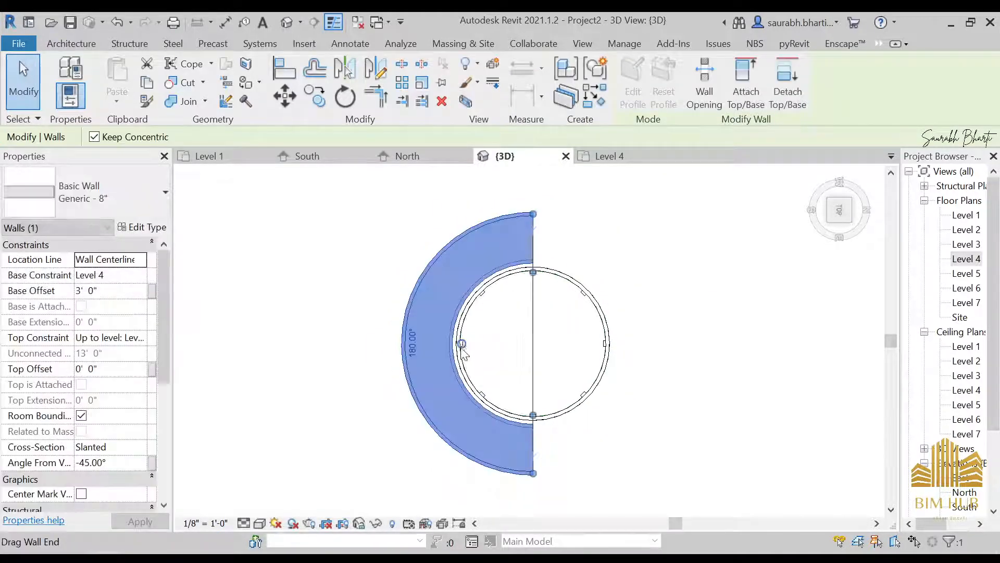
pyautogui.click(600, 306)
pyautogui.press('Escape')
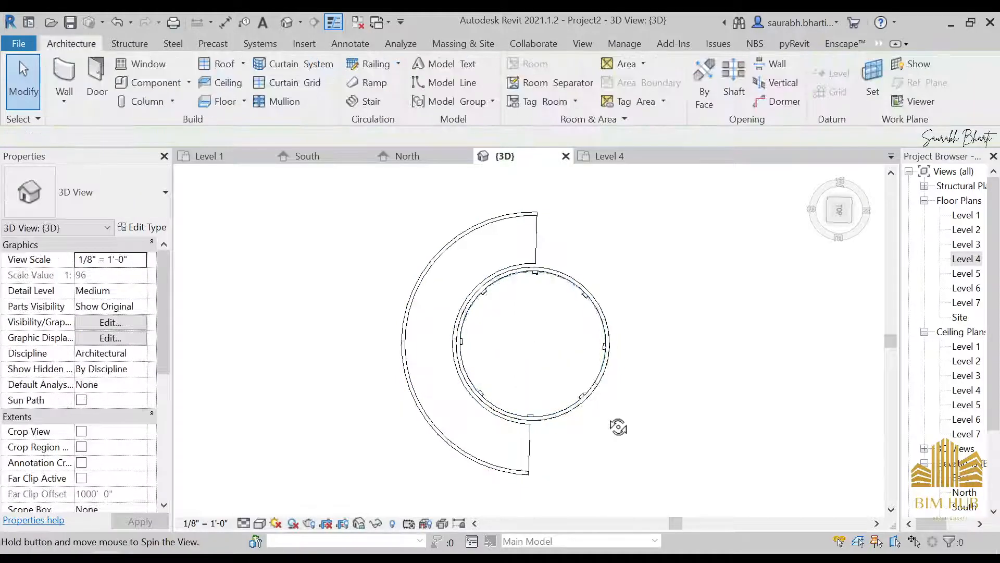
pyautogui.keyDown('shift'); pyautogui.moveTo(618, 424); pyautogui.dragTo(487, 257, button='middle'); pyautogui.keyUp('shift')
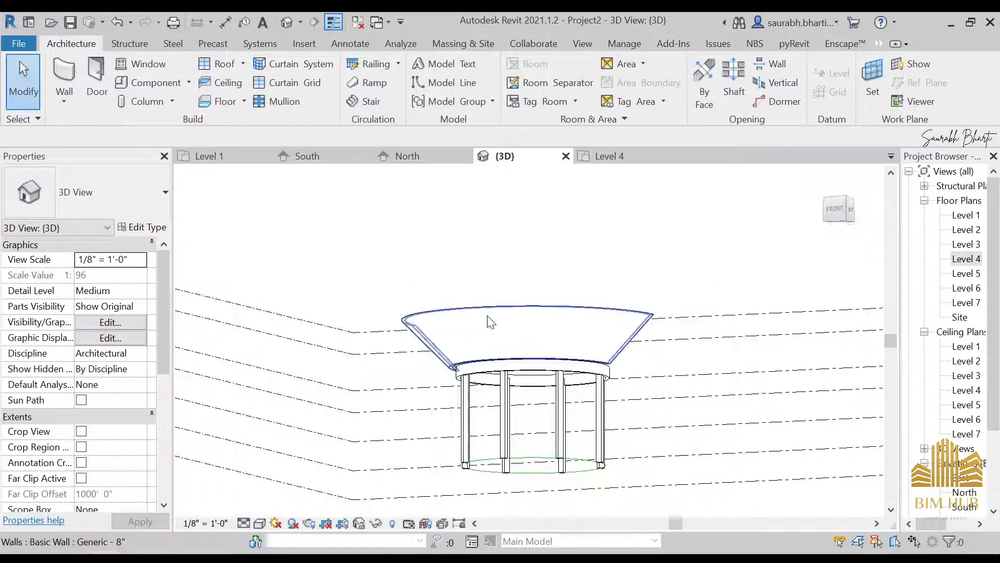
pyautogui.click(663, 318)
pyautogui.keyDown('shift'); pyautogui.moveTo(862, 271); pyautogui.dragTo(766, 325, button='middle'); pyautogui.keyUp('shift')
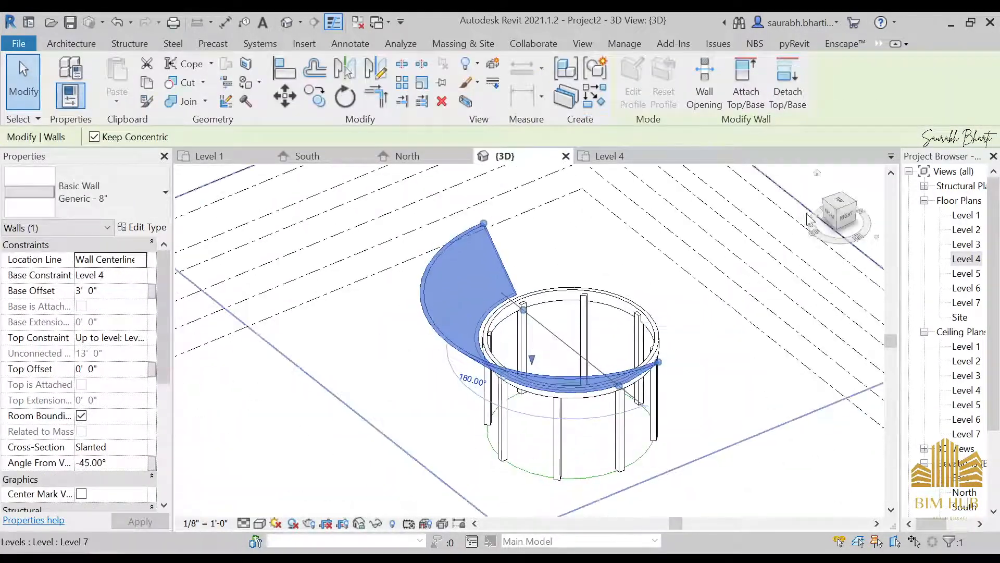
# - Try to fine-tune the slanted half wall's radius and end against the ring wall, viewed from the top
pyautogui.click(838, 203)
pyautogui.scroll(5, 515, 344)
pyautogui.moveTo(515, 335); pyautogui.dragTo(521, 331)
pyautogui.click(536, 335)
pyautogui.scroll(-4, 536, 335)
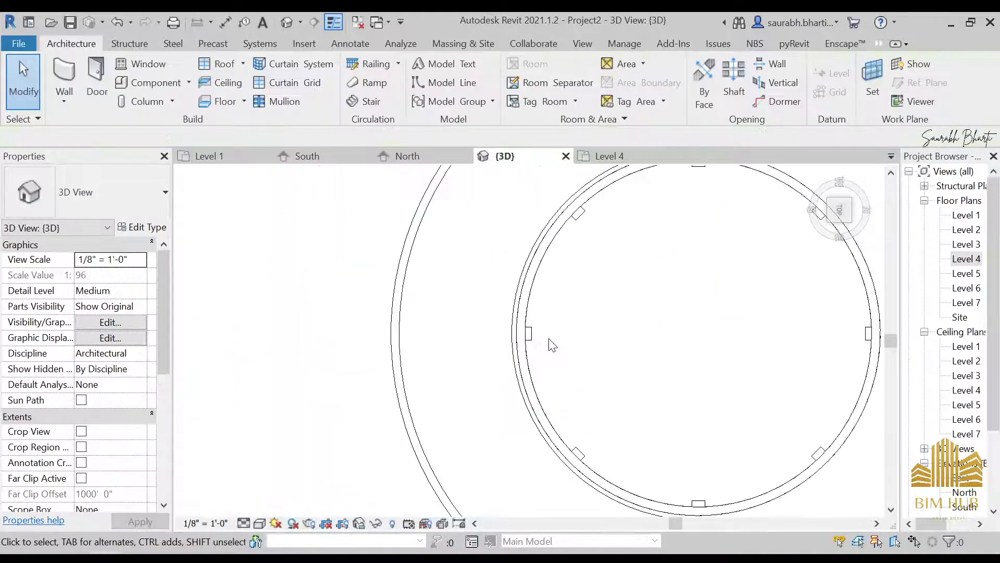
pyautogui.click(532, 327)
pyautogui.scroll(-3, 553, 321)
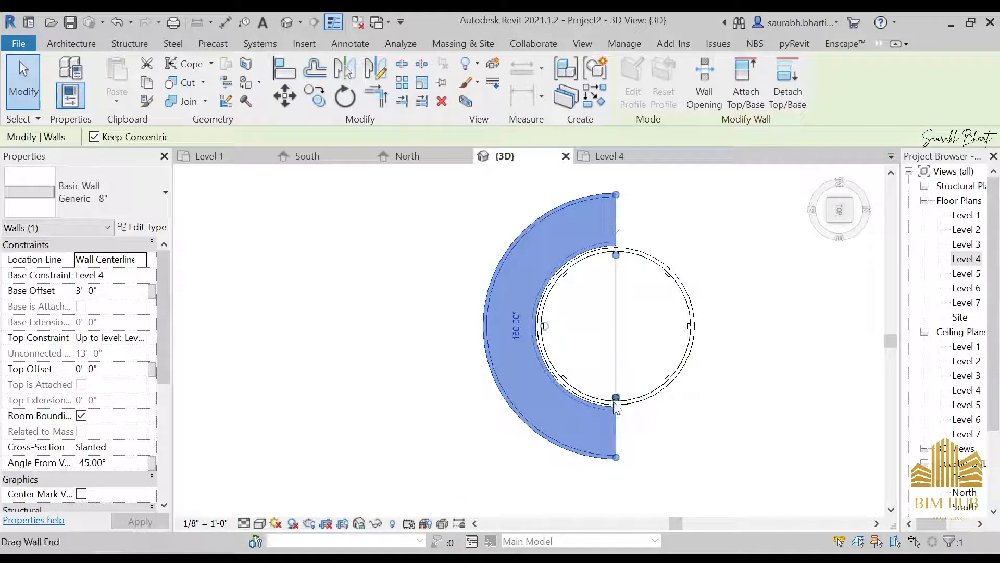
pyautogui.moveTo(616, 399)
pyautogui.mouseDown()
pyautogui.moveTo(616, 386)
pyautogui.moveTo(617, 401)
pyautogui.mouseUp()
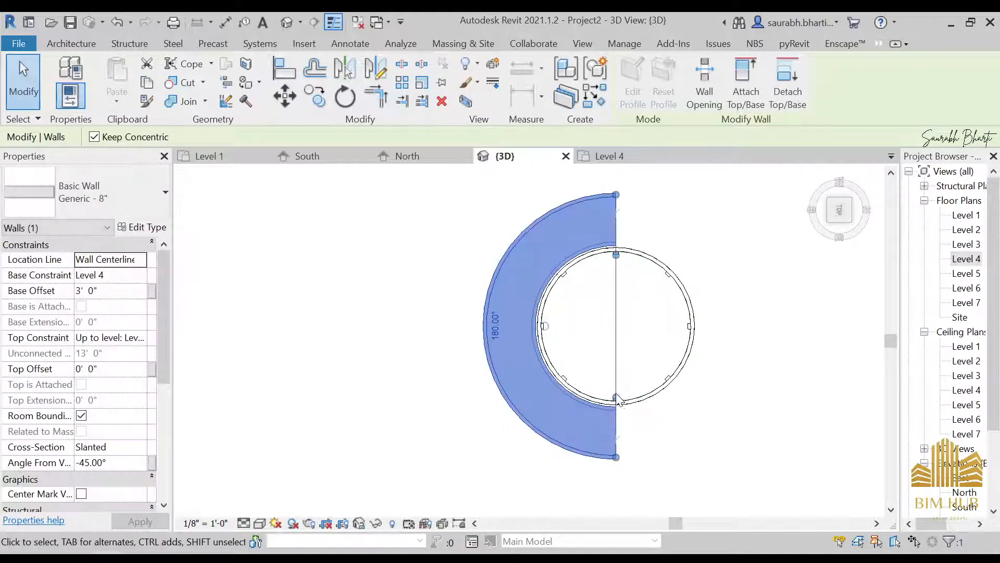
# - Try to widen the slanted half wall's radius slightly so its base lies outside the ring wall
pyautogui.keyDown('shift'); pyautogui.moveTo(557, 356); pyautogui.dragTo(484, 500, button='middle'); pyautogui.keyUp('shift')
pyautogui.click(484, 500)
pyautogui.keyDown('shift'); pyautogui.moveTo(547, 469); pyautogui.dragTo(646, 503, button='middle'); pyautogui.keyUp('shift')
pyautogui.click(548, 325)
pyautogui.scroll(-3, 542, 317)
pyautogui.click(840, 208)
pyautogui.scroll(5, 521, 323)
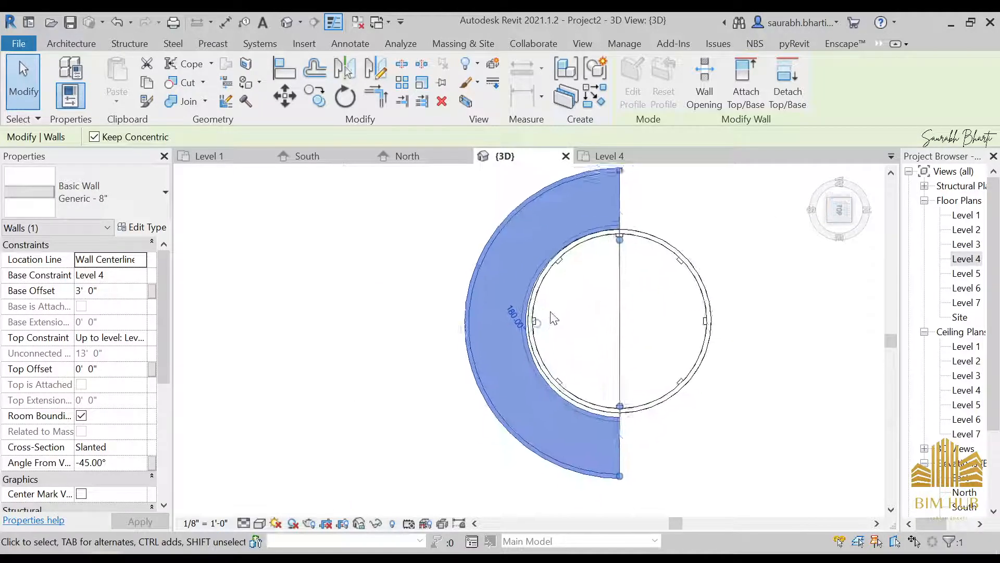
pyautogui.moveTo(522, 344)
pyautogui.mouseDown()
pyautogui.moveTo(535, 336)
pyautogui.moveTo(516, 338)
pyautogui.mouseUp()
# - Delete the remaining slanted half wall around the ring wall
pyautogui.scroll(-3, 536, 327)
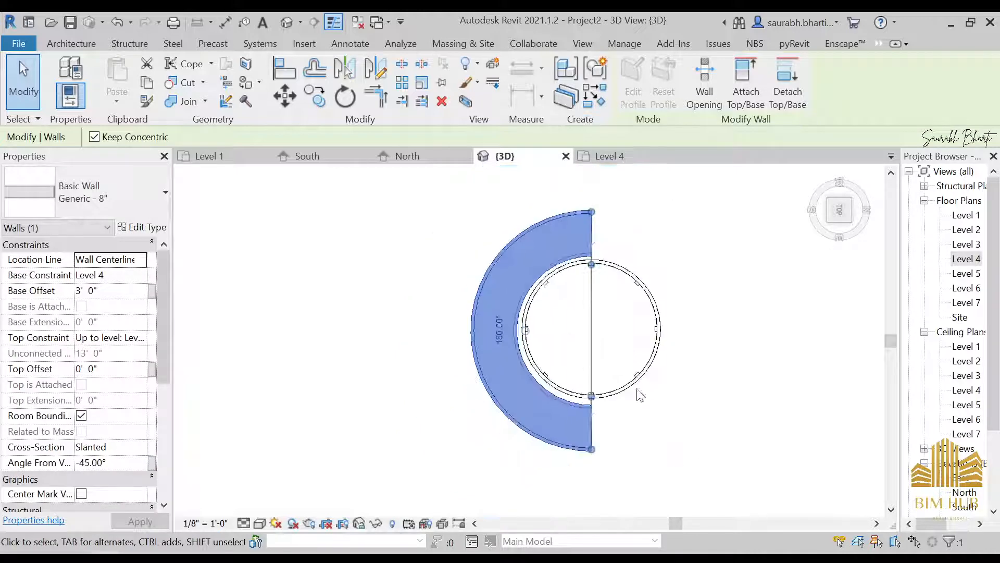
pyautogui.press('Delete')
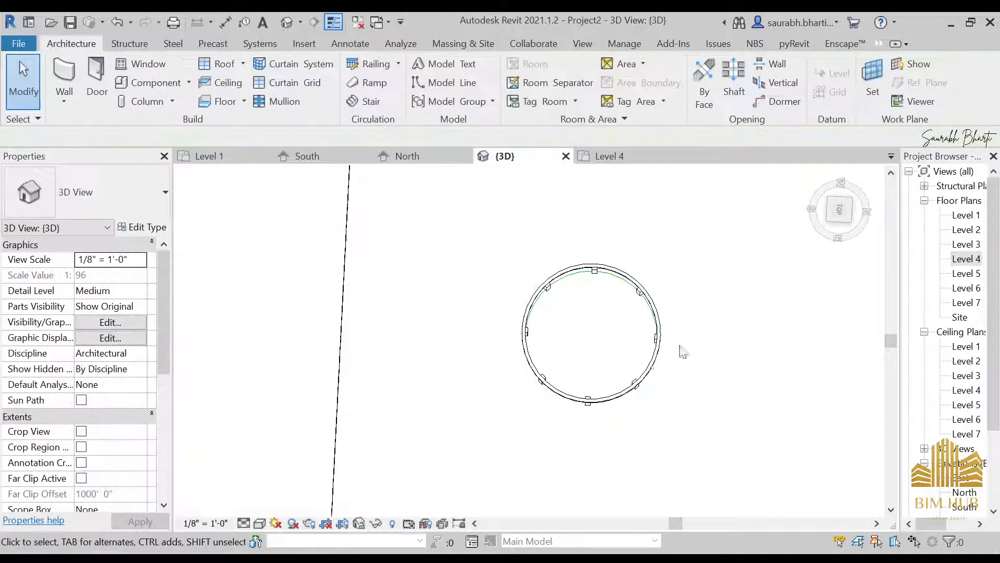
pyautogui.click(849, 207)
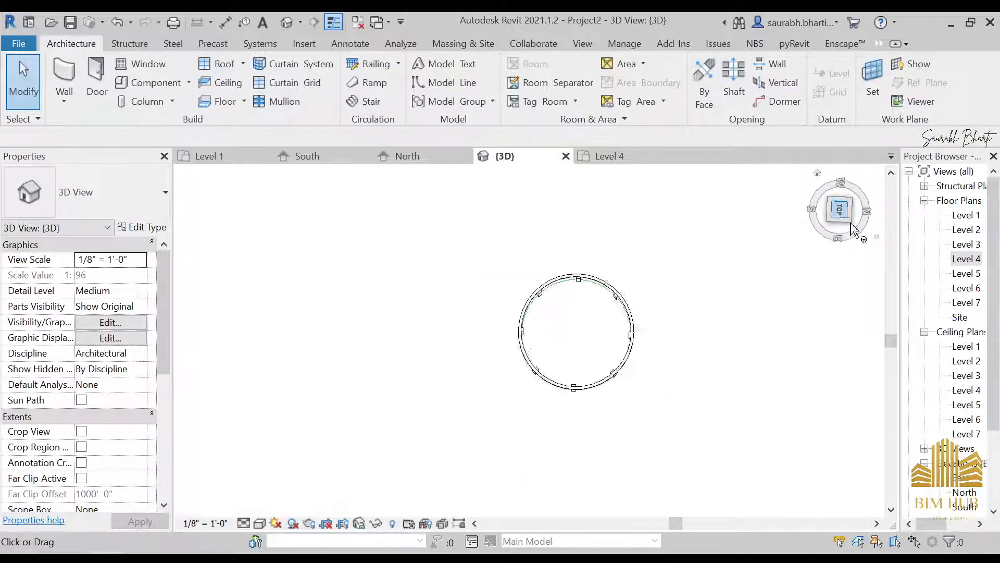
# - Draw a circular Generic - 8" wall slanted 45° from the columns' centre with a 16' 6" radius, from Level 4 with 3' base offset to Level 6
pyautogui.doubleClick(966, 259)
pyautogui.scroll(-2, 562, 276)
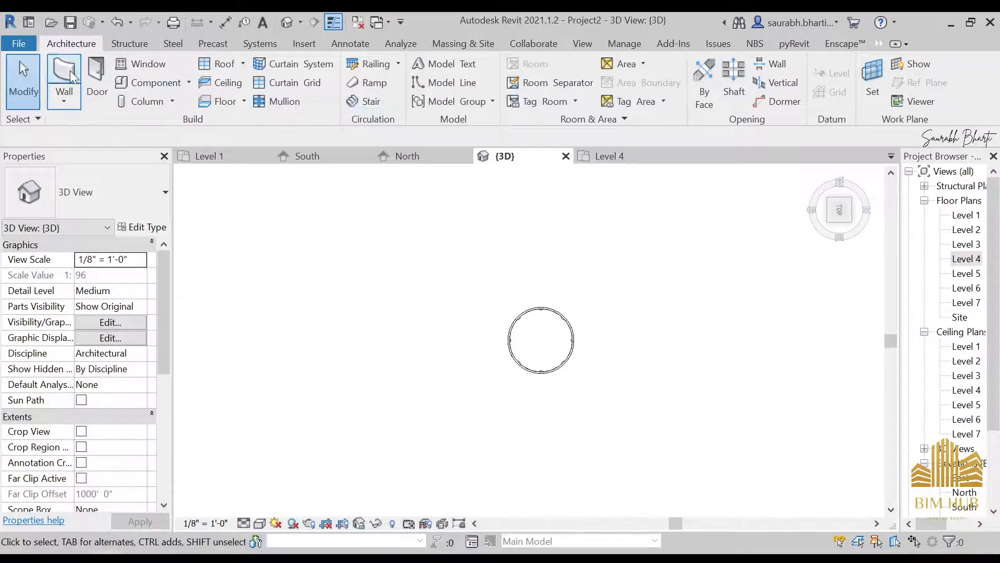
pyautogui.click(70, 71)
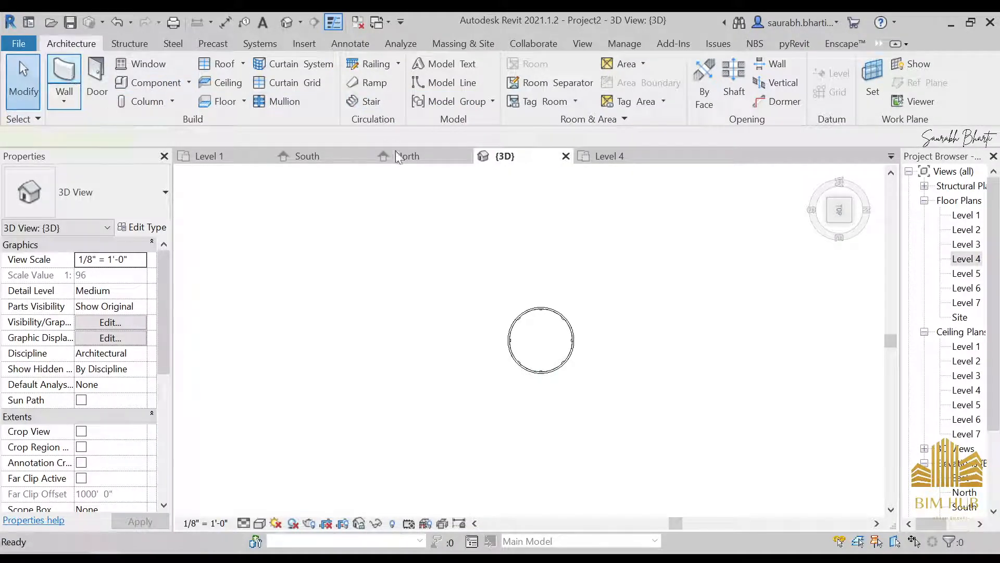
pyautogui.click(695, 66)
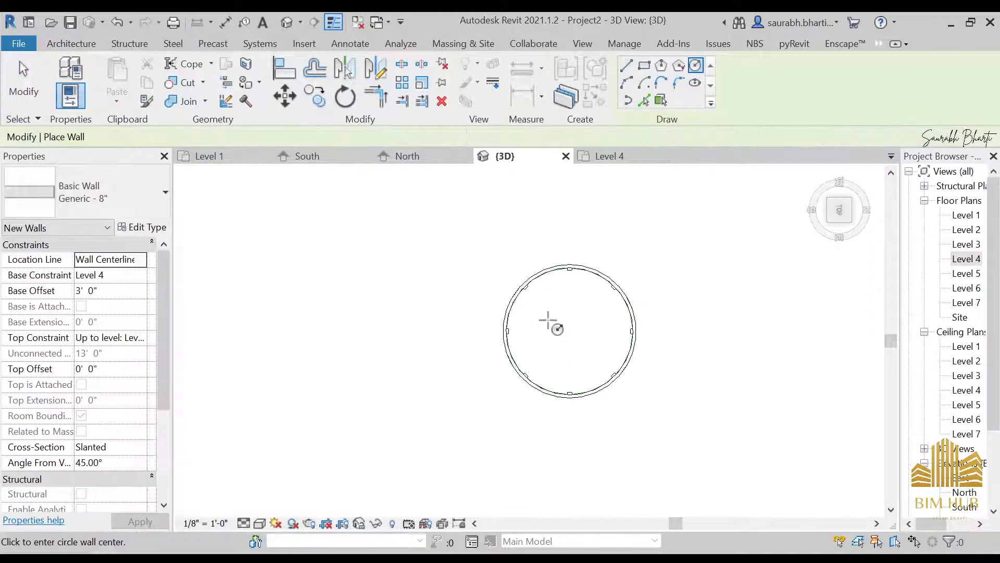
pyautogui.click(597, 347)
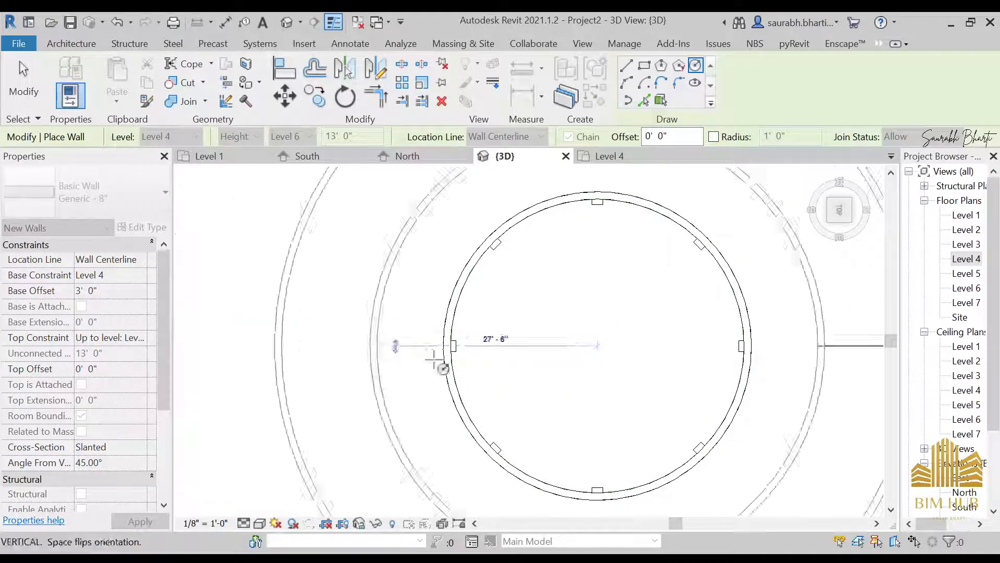
pyautogui.press('Escape')
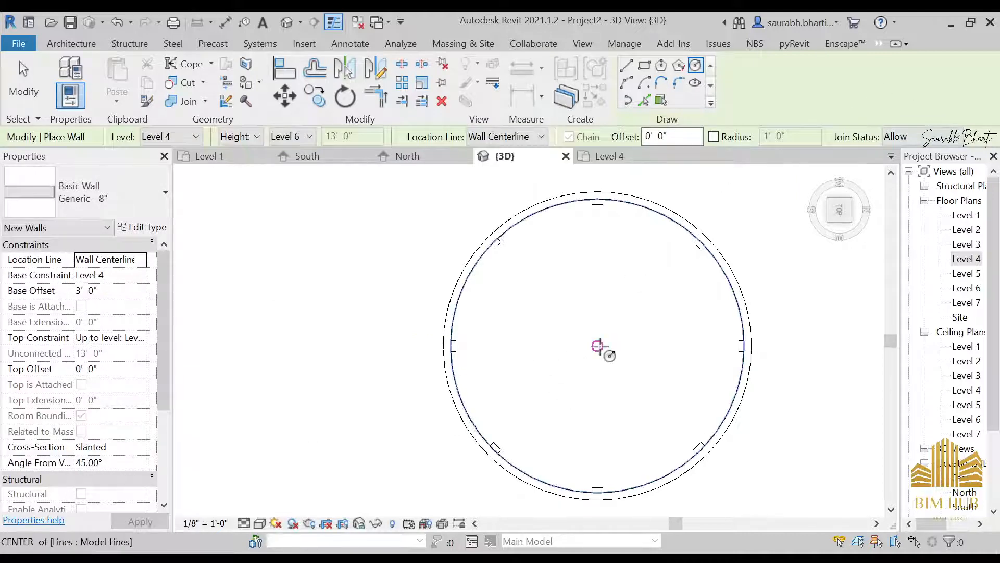
pyautogui.click(597, 347)
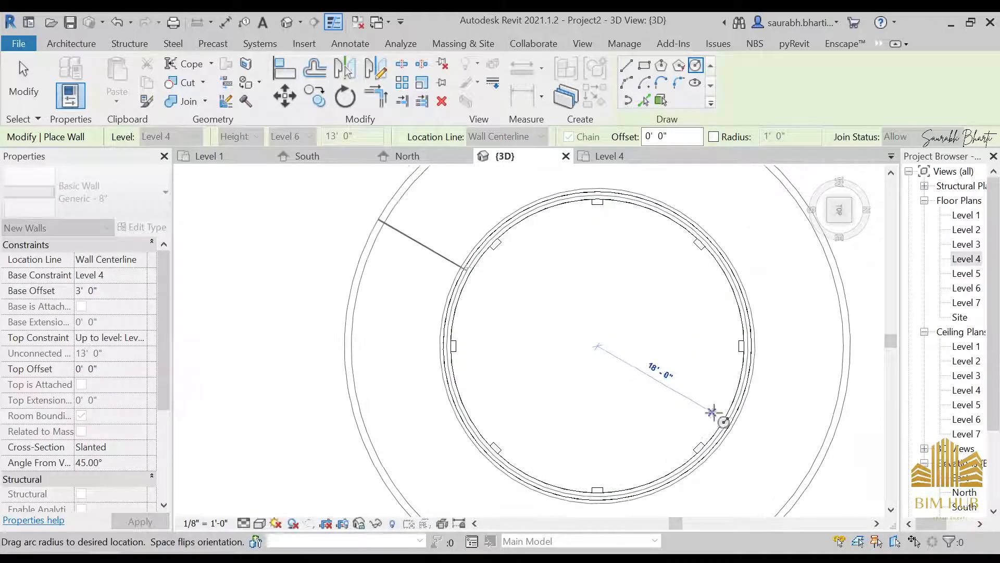
pyautogui.scroll(3, 730, 415)
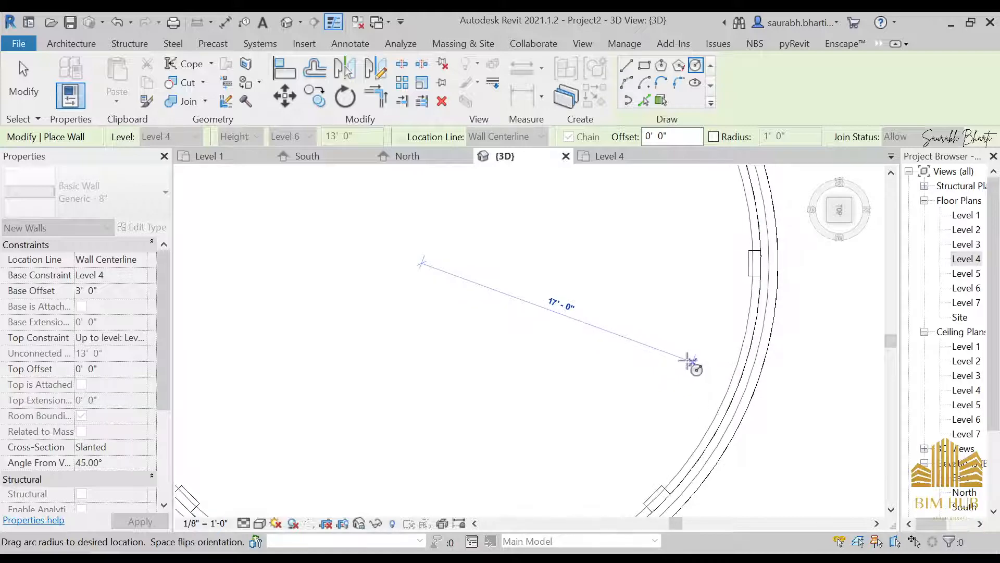
pyautogui.scroll(-3, 685, 356)
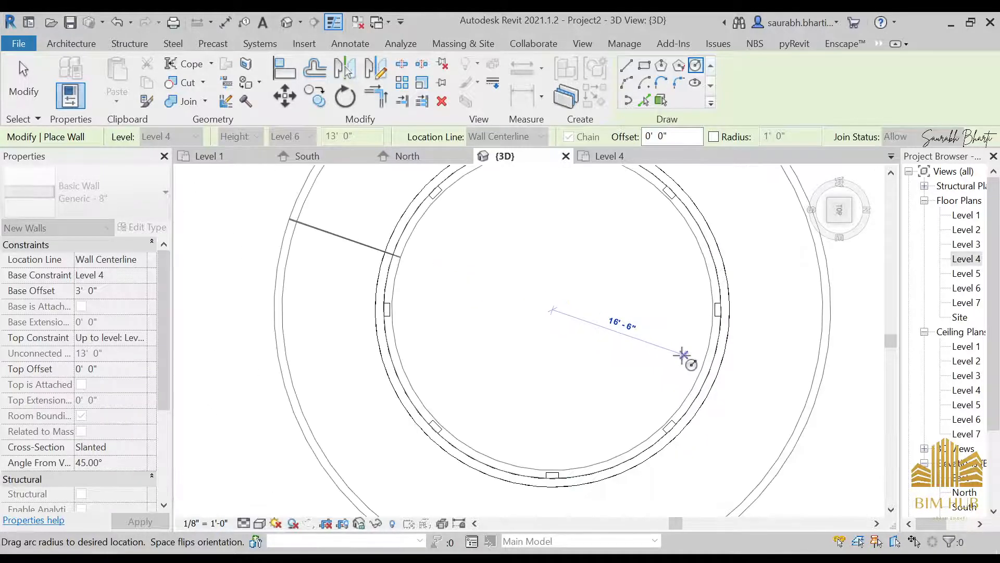
pyautogui.press('Escape')
pyautogui.press('Escape')
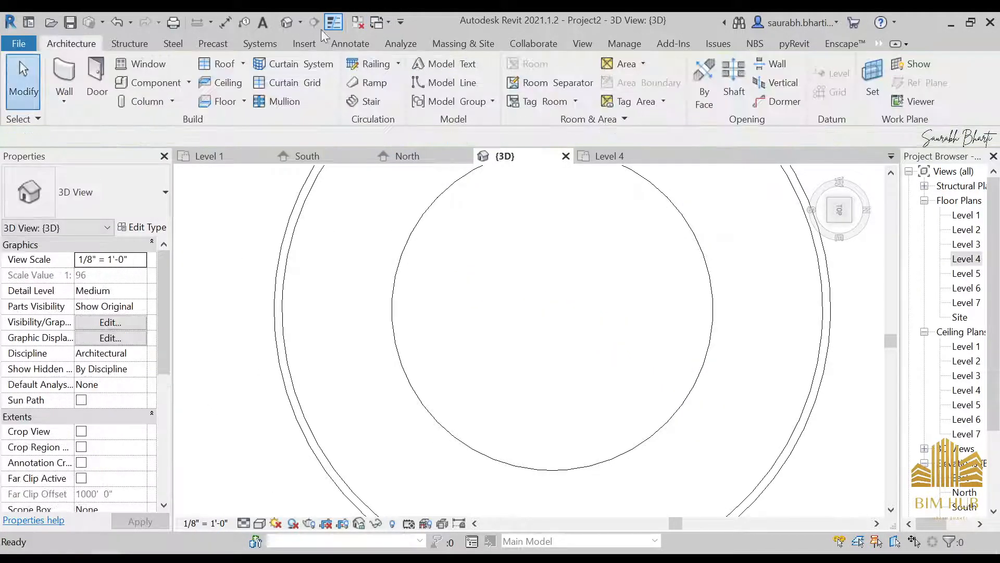
# - Set the top constraint of both slanted circular wall halves to Level 5
pyautogui.keyDown('shift'); pyautogui.moveTo(359, 244); pyautogui.dragTo(438, 348, button='middle'); pyautogui.keyUp('shift')
pyautogui.scroll(-3, 515, 319)
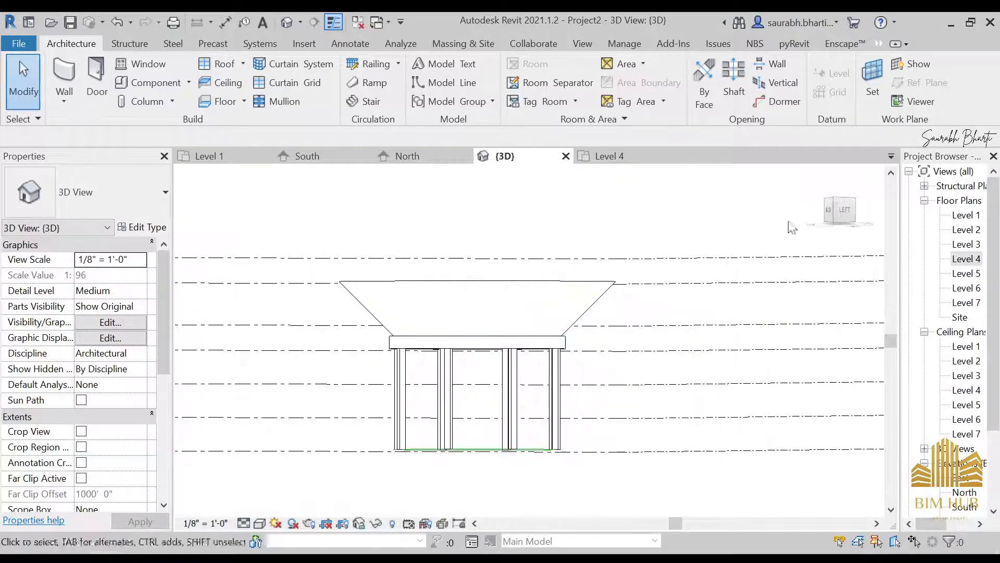
pyautogui.click(840, 214)
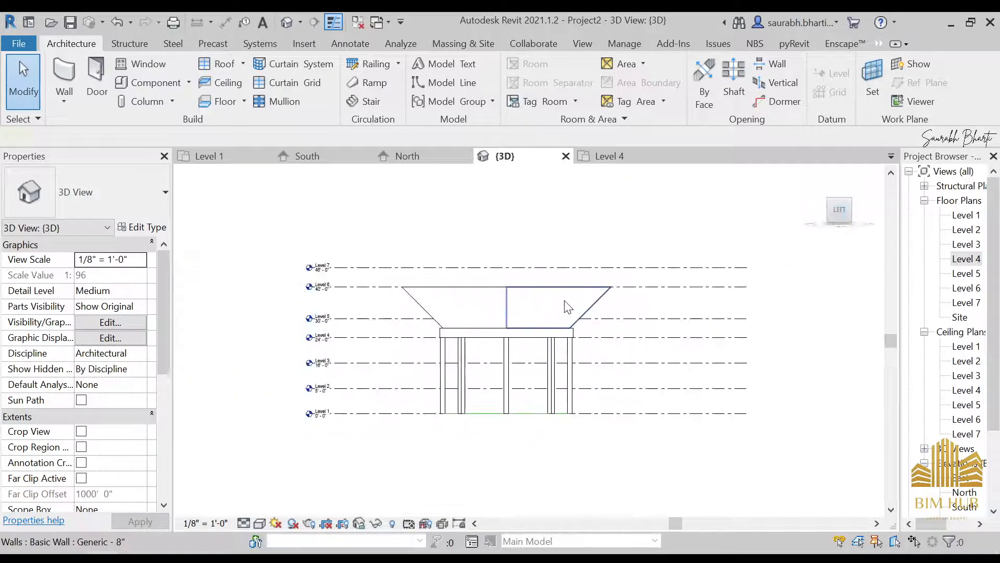
pyautogui.click(560, 307)
pyautogui.keyDown('ctrl'); pyautogui.click(491, 312); pyautogui.keyUp('ctrl')
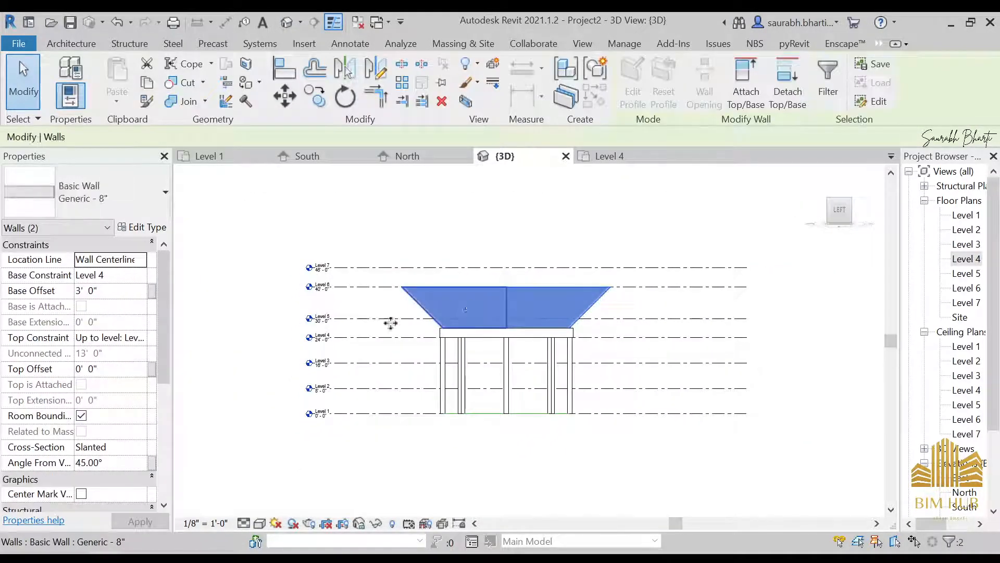
pyautogui.click(145, 339)
pyautogui.click(137, 381)
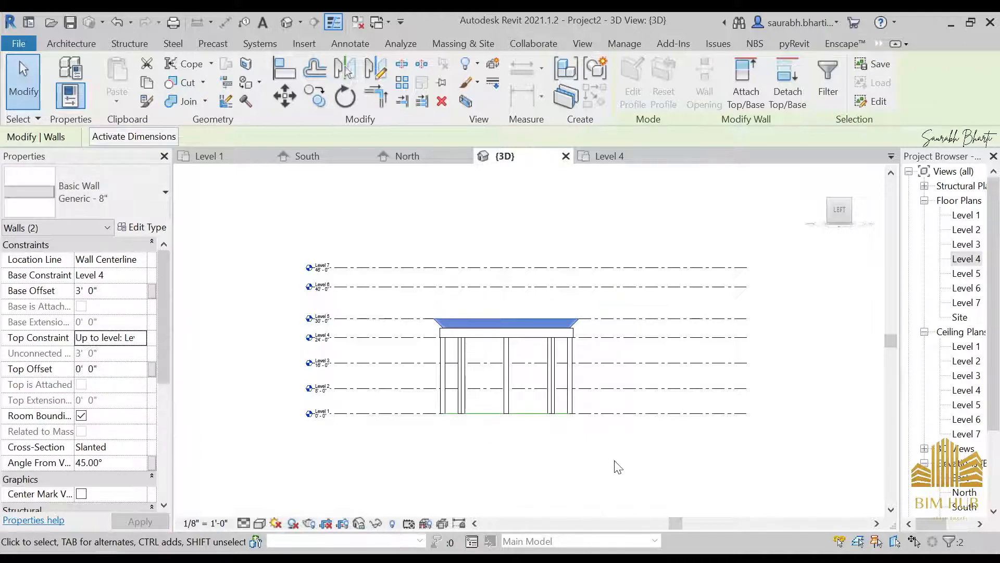
# - Set the elevation of Level 5 to 36'
pyautogui.scroll(2, 544, 331)
pyautogui.keyDown('shift'); pyautogui.moveTo(500, 257); pyautogui.dragTo(480, 341, button='middle'); pyautogui.keyUp('shift')
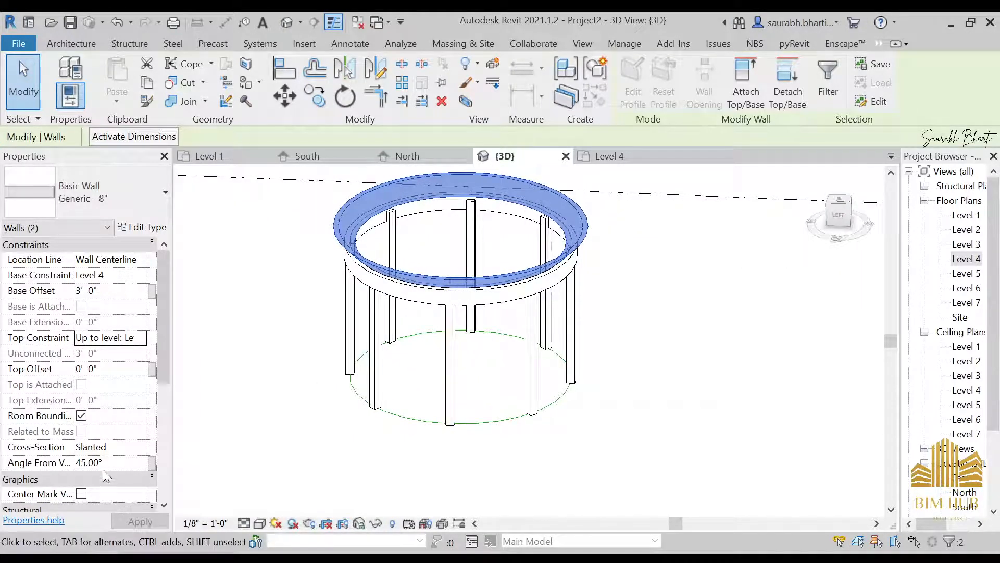
pyautogui.scroll(-2, 529, 287)
pyautogui.keyDown('shift'); pyautogui.moveTo(560, 303); pyautogui.dragTo(586, 233, button='middle'); pyautogui.keyUp('shift')
pyautogui.click(836, 214)
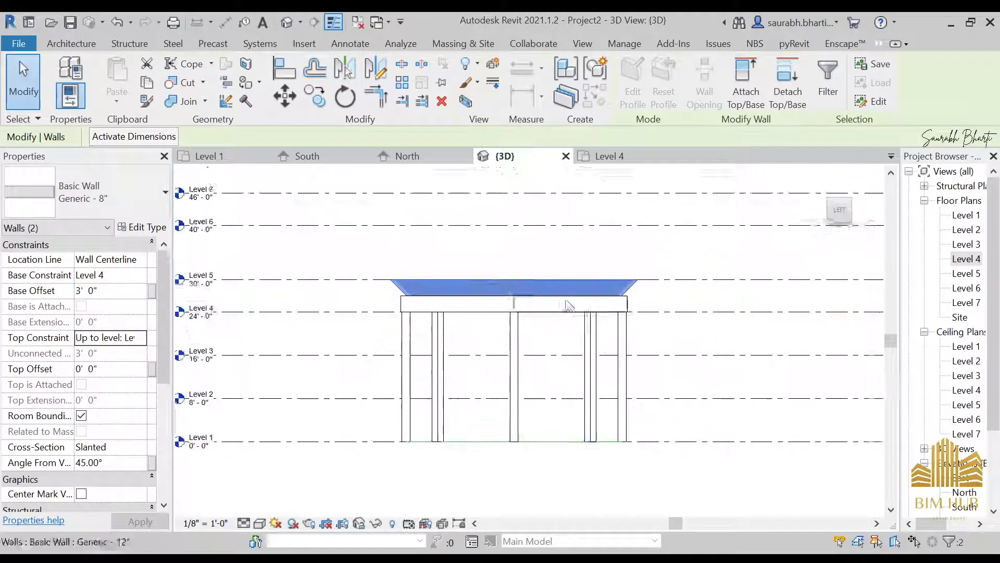
pyautogui.scroll(-2, 683, 327)
pyautogui.moveTo(653, 335); pyautogui.dragTo(436, 342, button='middle')
pyautogui.moveTo(359, 328); pyautogui.dragTo(446, 314, button='middle')
pyautogui.scroll(3, 283, 315)
pyautogui.click(306, 336)
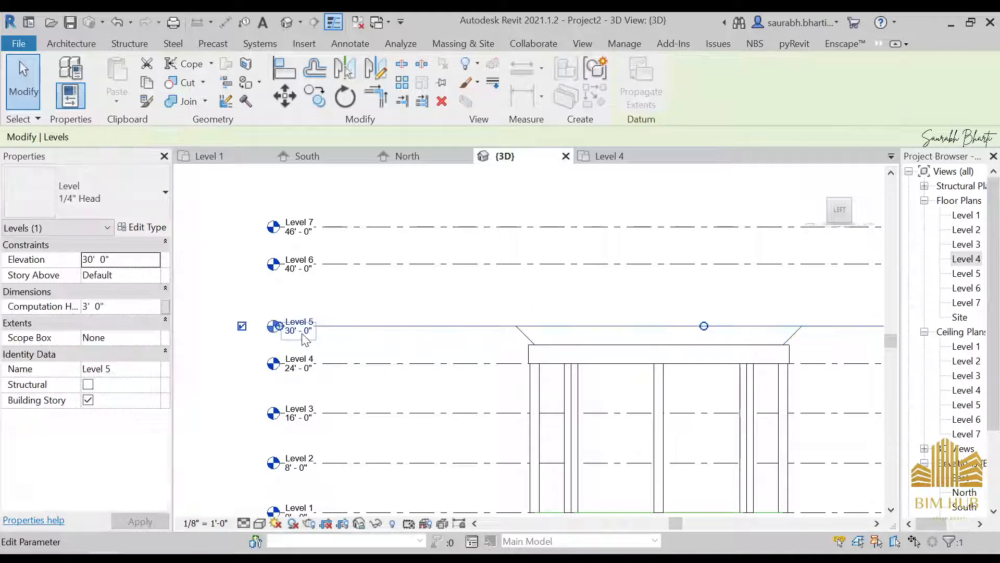
pyautogui.click(302, 331)
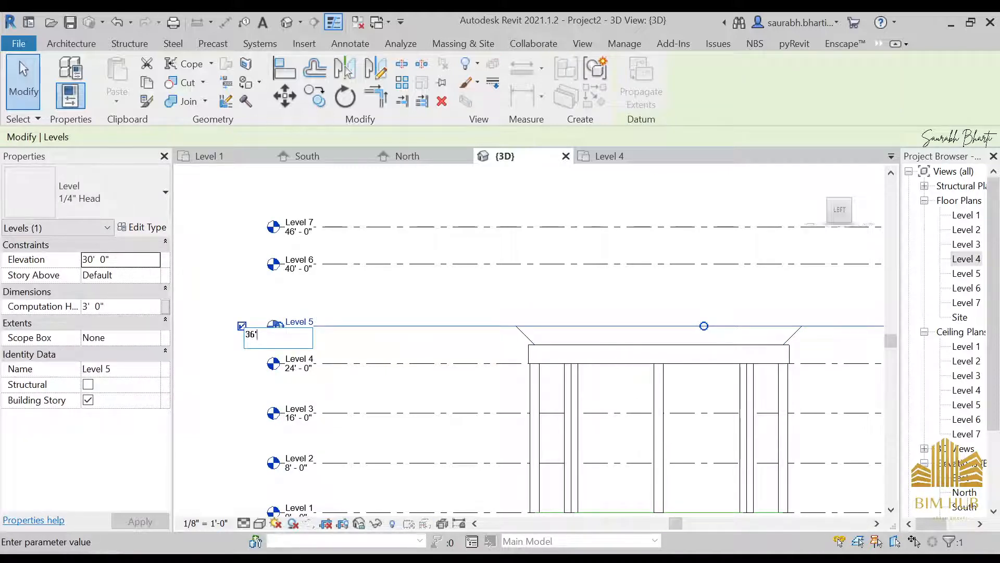
pyautogui.press('Return')
pyautogui.scroll(-2, 642, 342)
pyautogui.press('Escape')
pyautogui.moveTo(704, 351); pyautogui.dragTo(679, 362, button='middle')
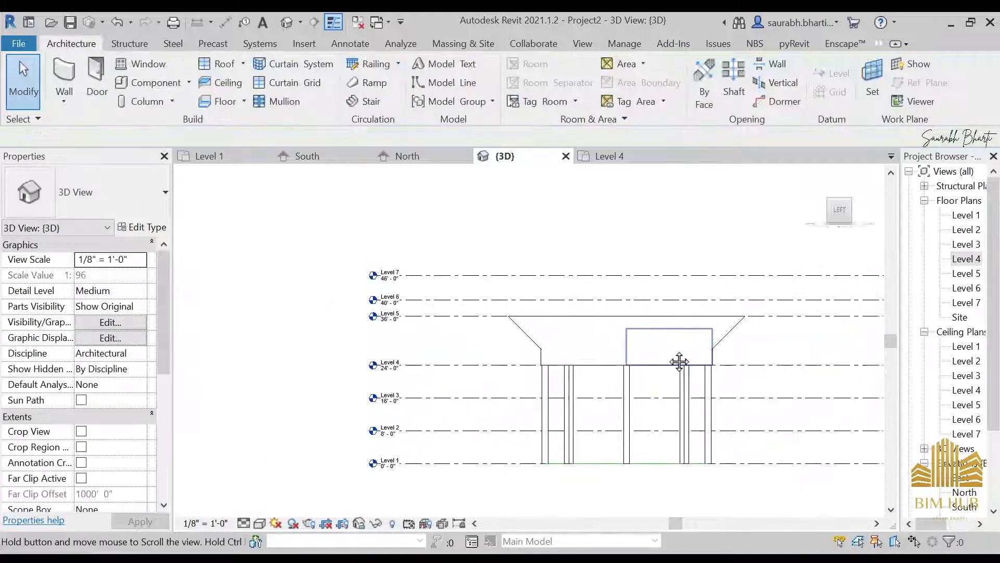
# - Try to set the elevation of Level 6 to 46'
pyautogui.moveTo(756, 363); pyautogui.dragTo(707, 402, button='middle')
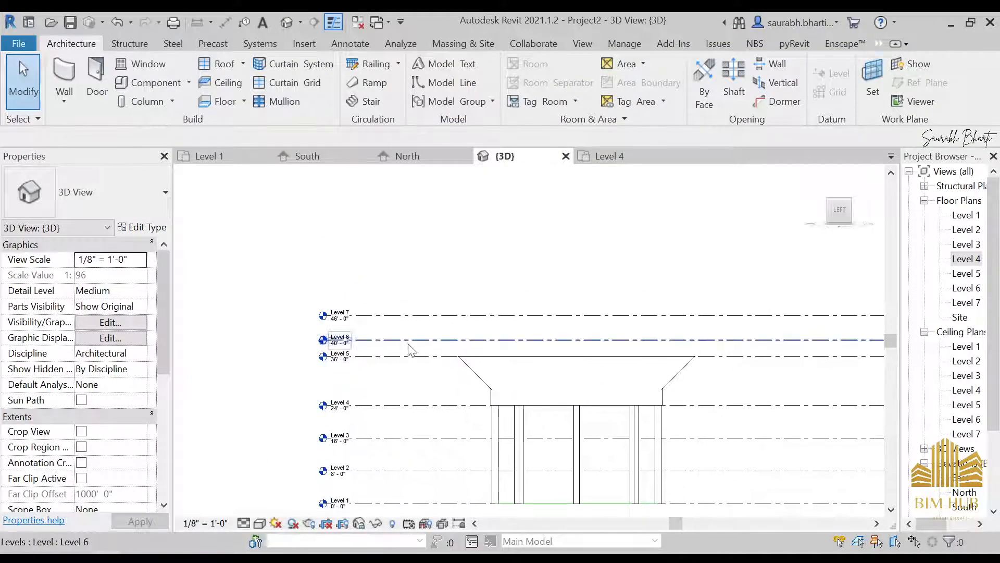
pyautogui.scroll(3, 364, 342)
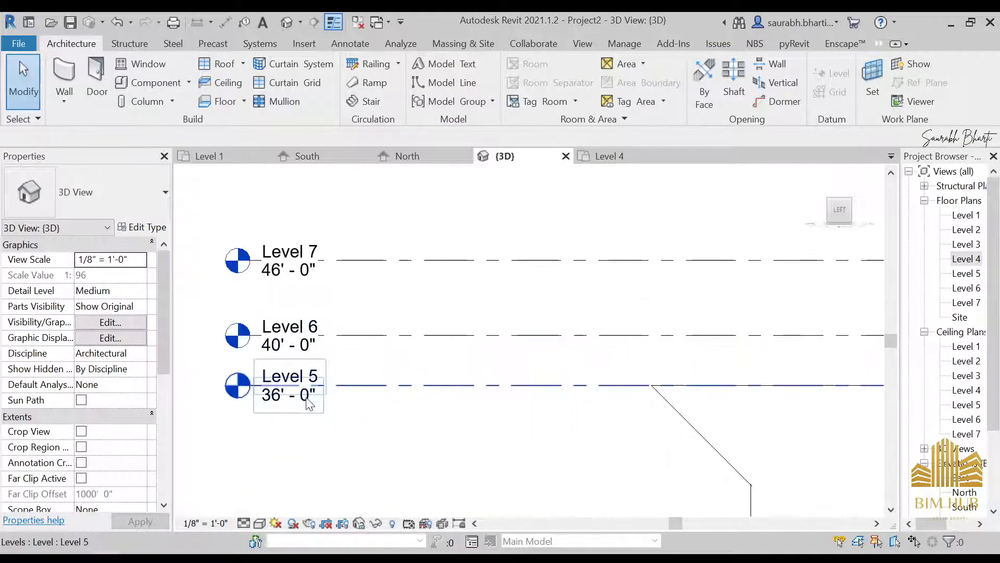
pyautogui.click(295, 349)
pyautogui.click(284, 345)
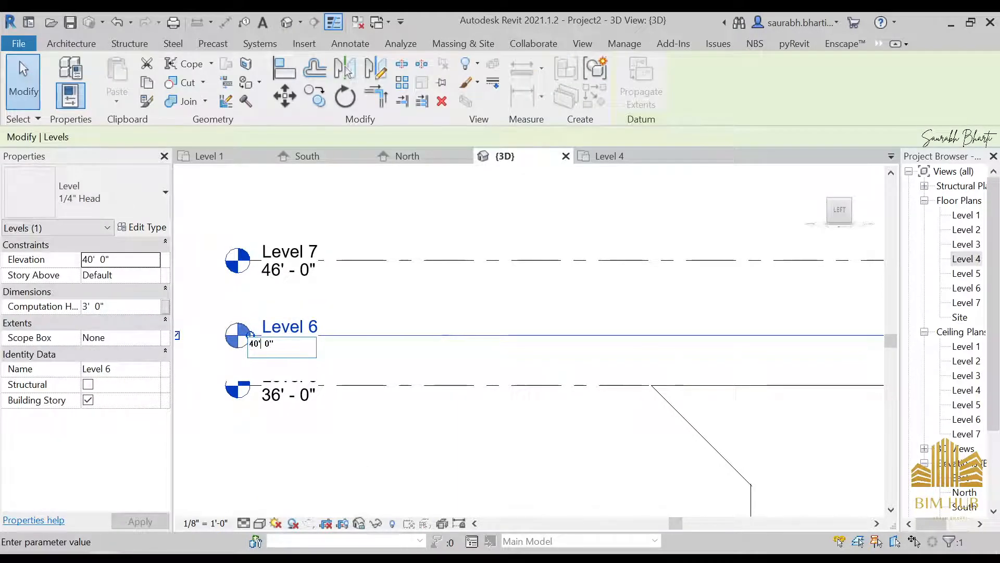
pyautogui.write("6'")
pyautogui.press('Return')
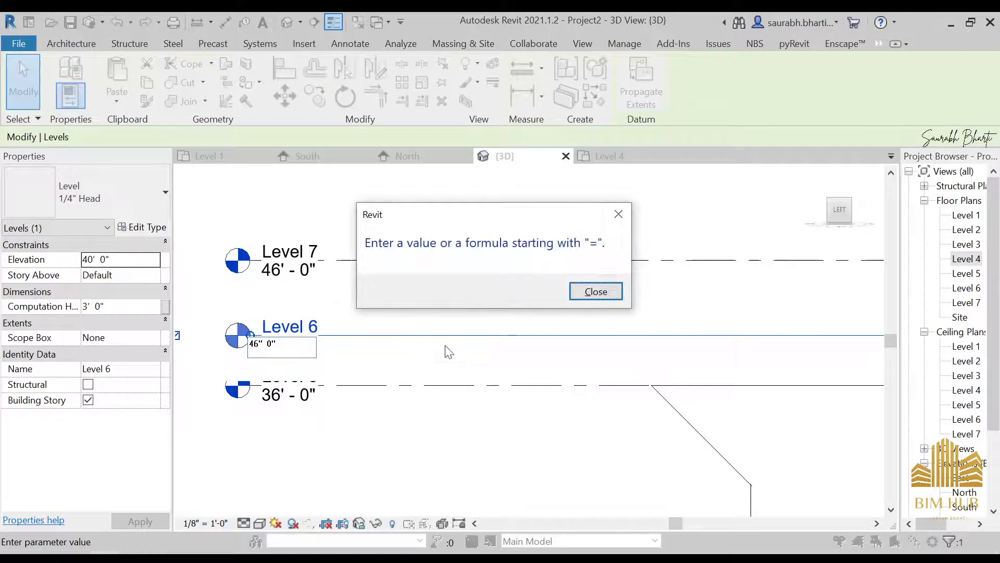
pyautogui.press('Return')
# - Set the elevation of Level 7 to 52'
pyautogui.click(307, 272)
pyautogui.click(288, 271)
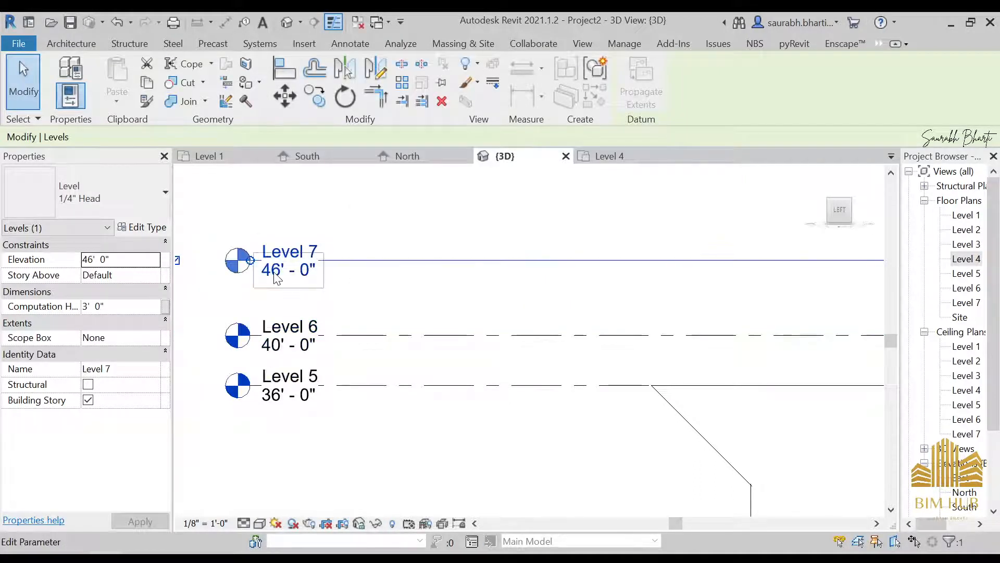
pyautogui.click(276, 278)
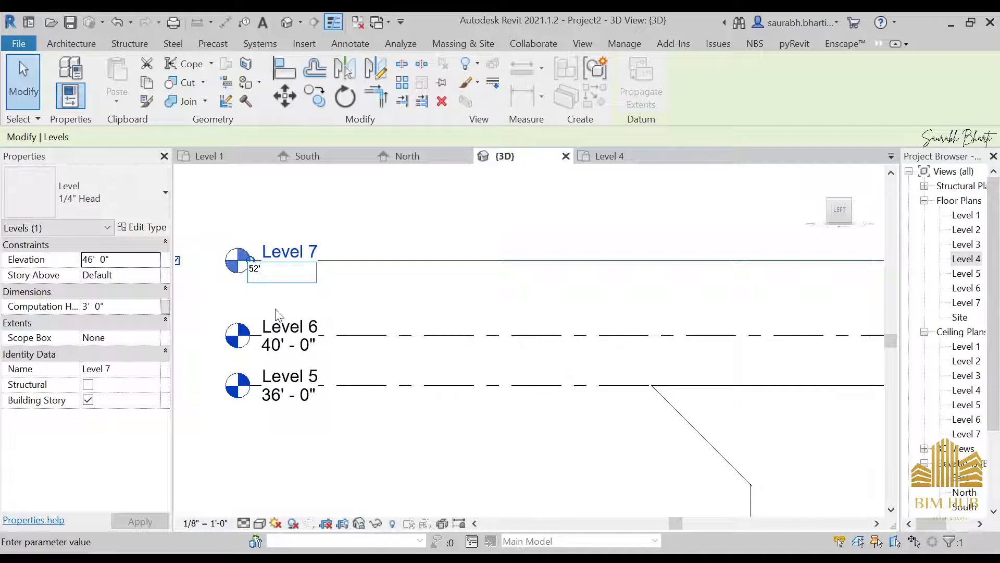
pyautogui.press('Return')
# - Set the elevation of Level 6 to 46'
pyautogui.doubleClick(274, 348)
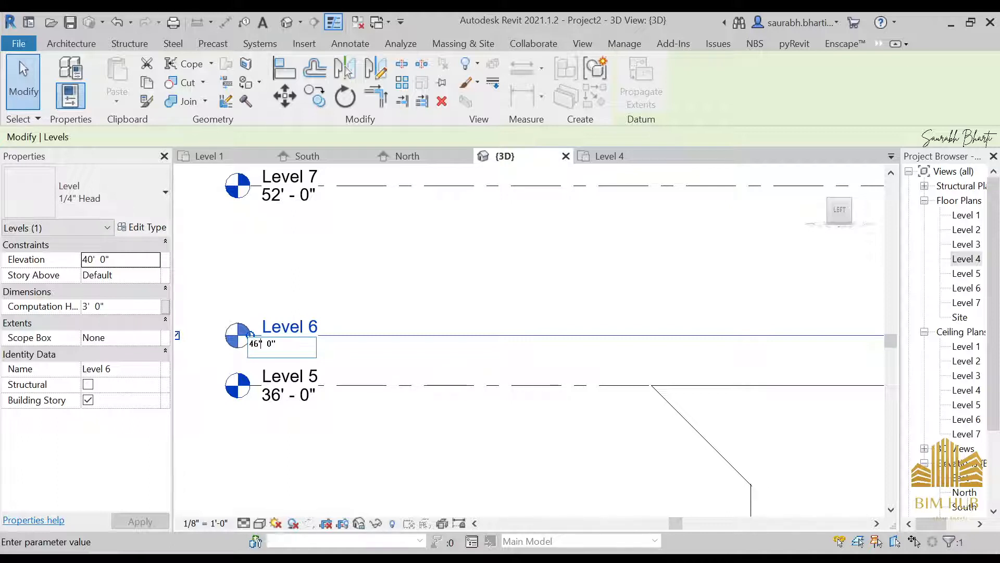
pyautogui.write('46" 0"')
pyautogui.press('Return')
pyautogui.press('Return')
pyautogui.press('Return')
# - Open the Level 5 floor plan and set its underlay base level to Level 4
pyautogui.scroll(-5, 301, 305)
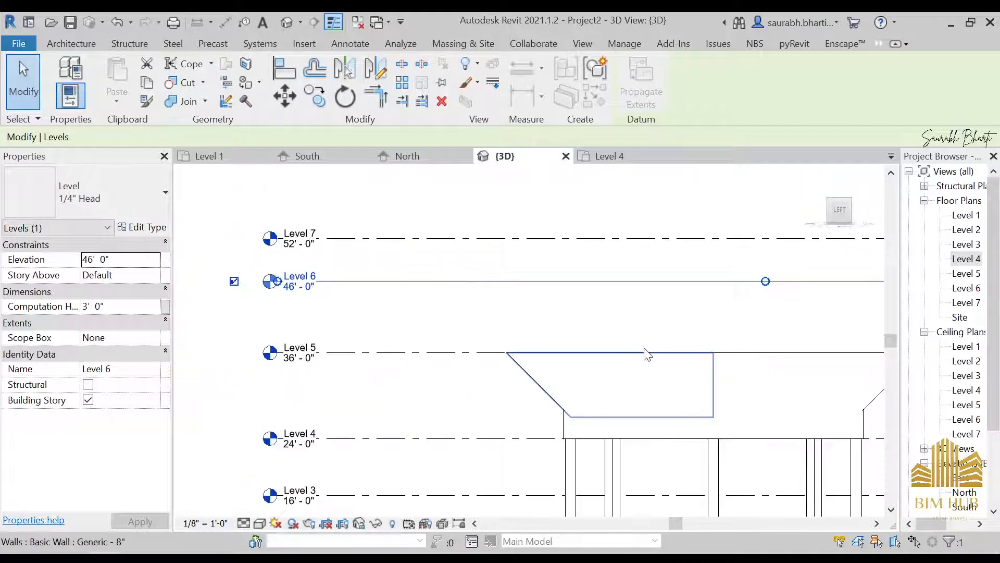
pyautogui.moveTo(645, 350); pyautogui.dragTo(475, 372, button='middle')
pyautogui.scroll(-1, 474, 372)
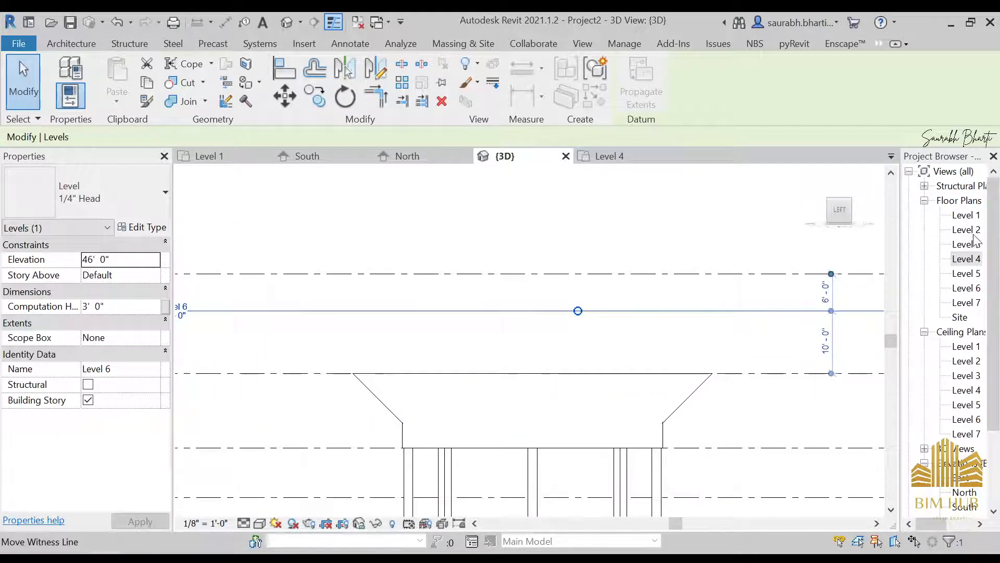
pyautogui.doubleClick(966, 273)
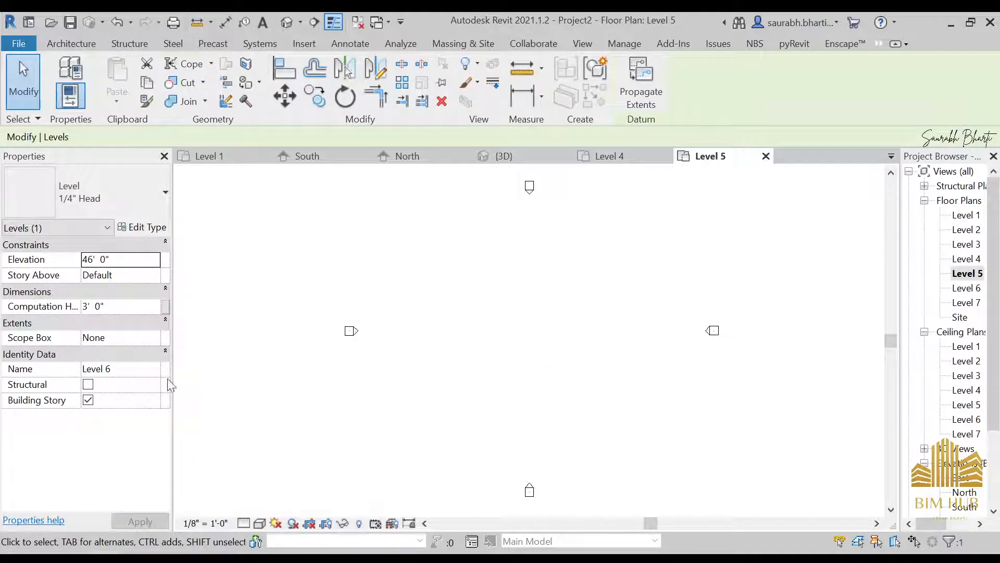
pyautogui.click(372, 385)
pyautogui.scroll(-5, 82, 390)
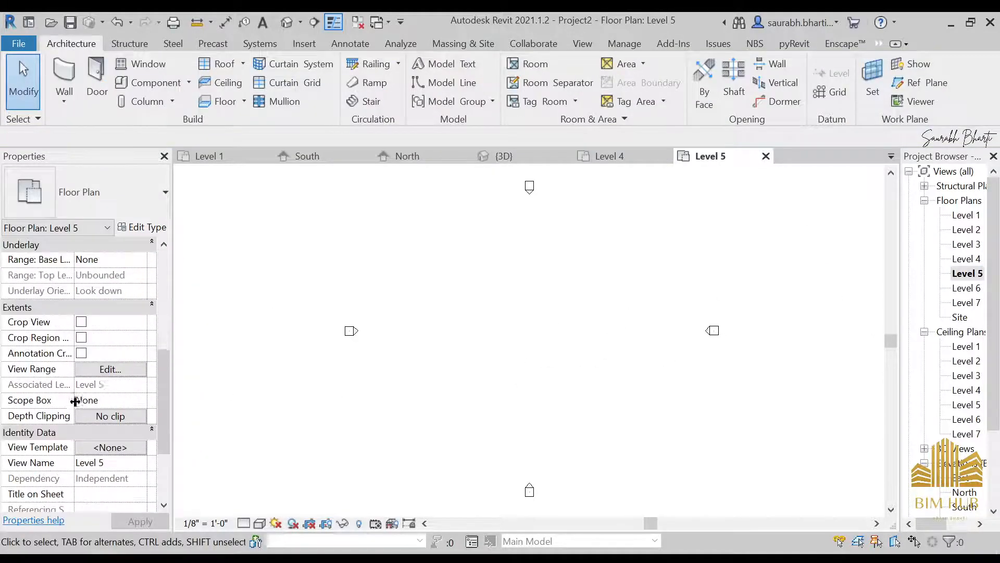
pyautogui.click(140, 259)
pyautogui.scroll(-1, 116, 330)
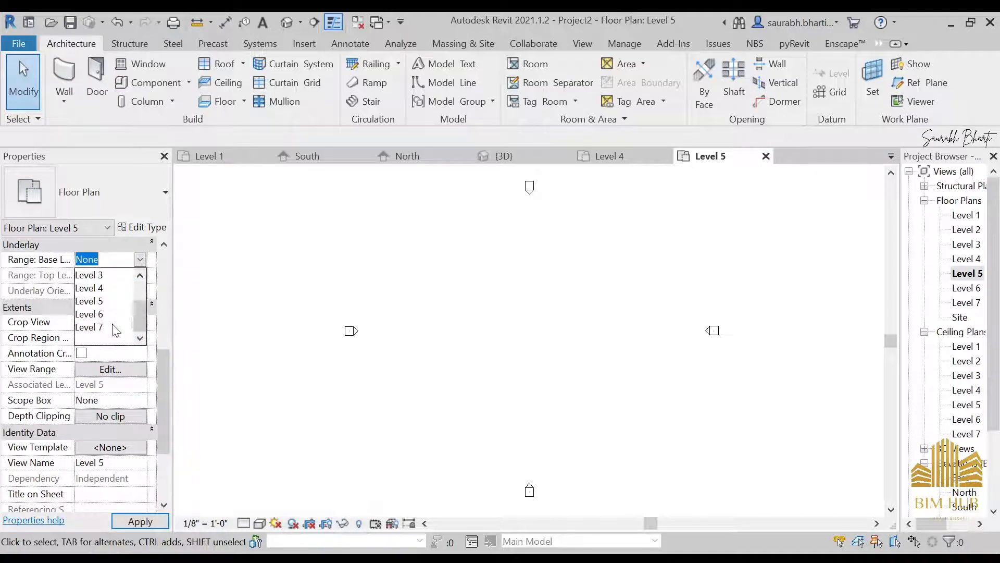
pyautogui.click(111, 288)
pyautogui.moveTo(517, 330); pyautogui.dragTo(478, 358, button='middle')
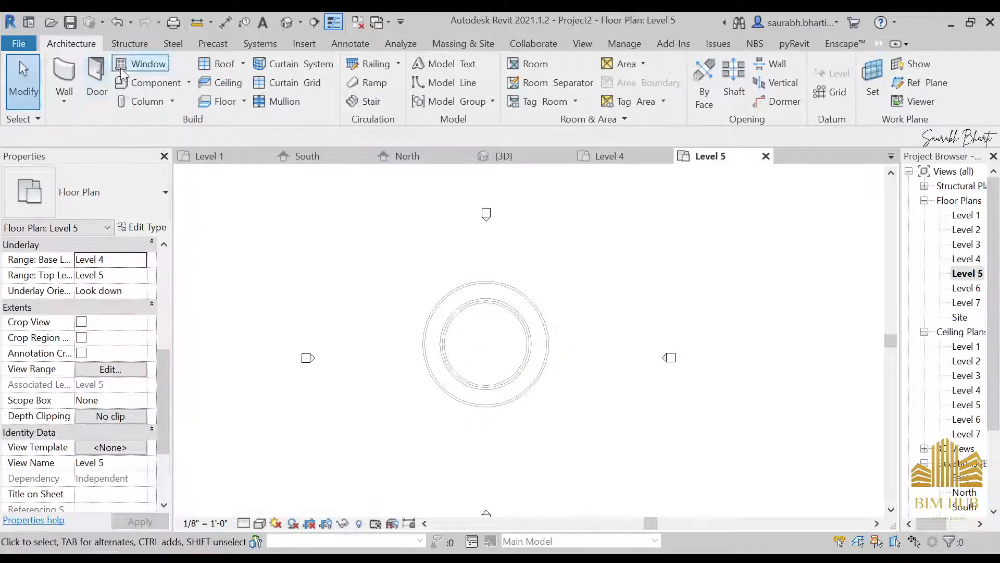
# - Draw a circular Generic - 8" wall slanted 45° on Level 5 from the tank's centre with a 24' radius, up to Level 6
pyautogui.click(64, 73)
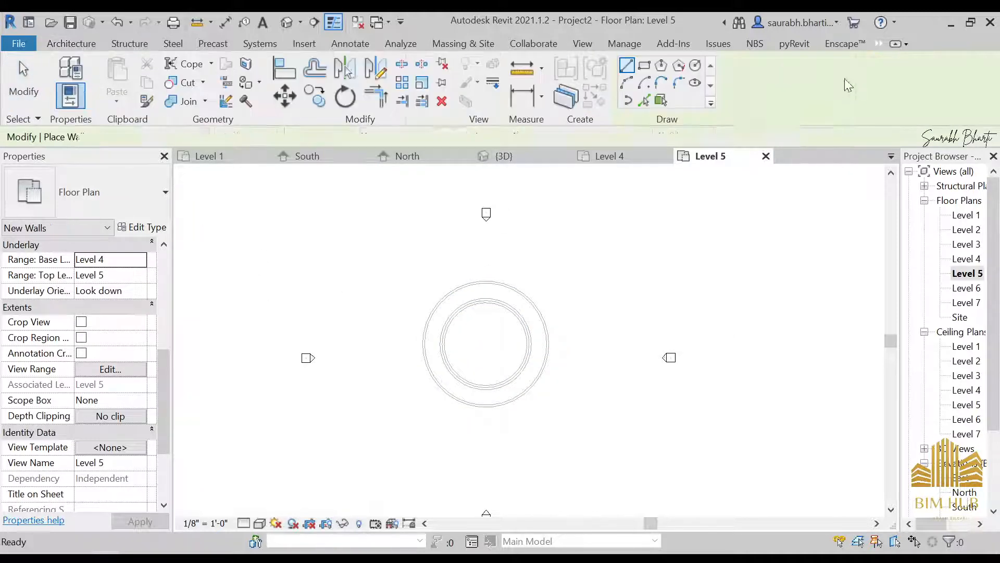
pyautogui.click(695, 73)
pyautogui.scroll(3, 469, 297)
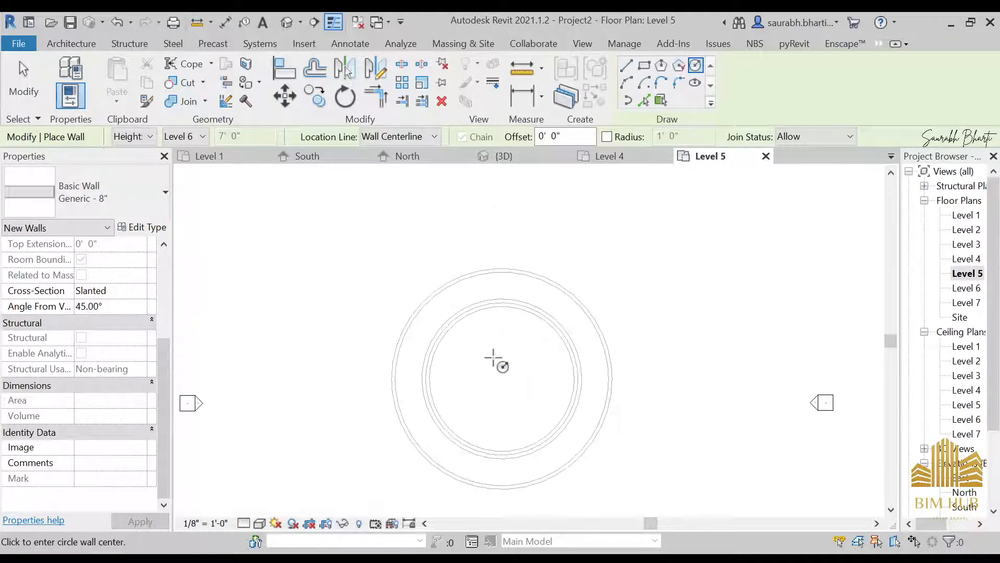
pyautogui.click(503, 379)
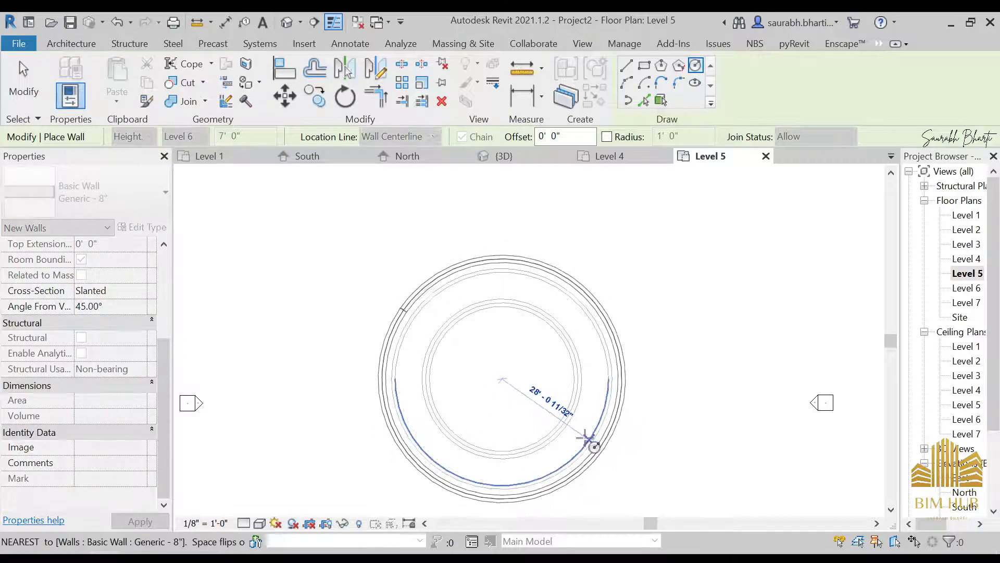
pyautogui.scroll(2, 584, 435)
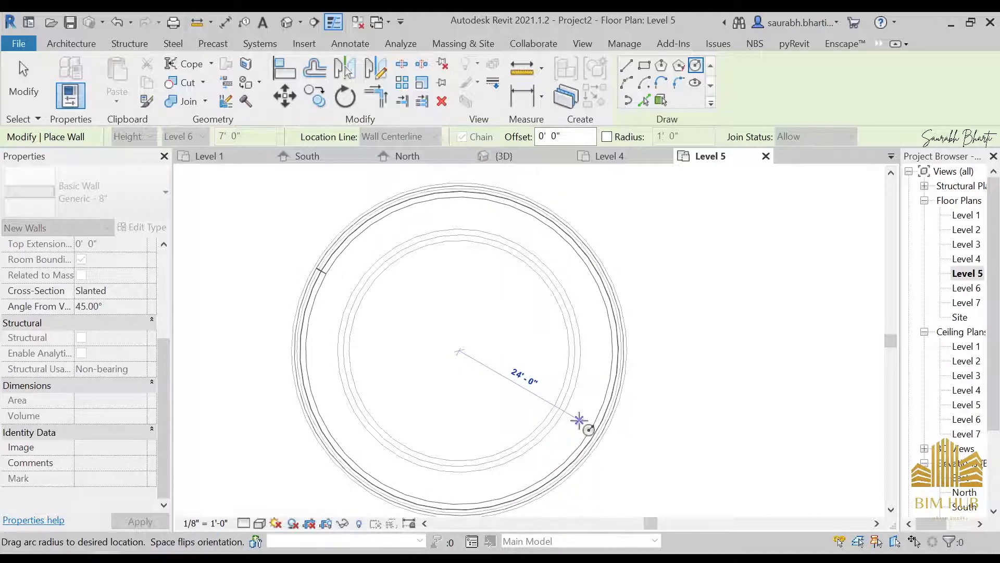
pyautogui.click(579, 420)
pyautogui.press('Escape')
pyautogui.press('Escape')
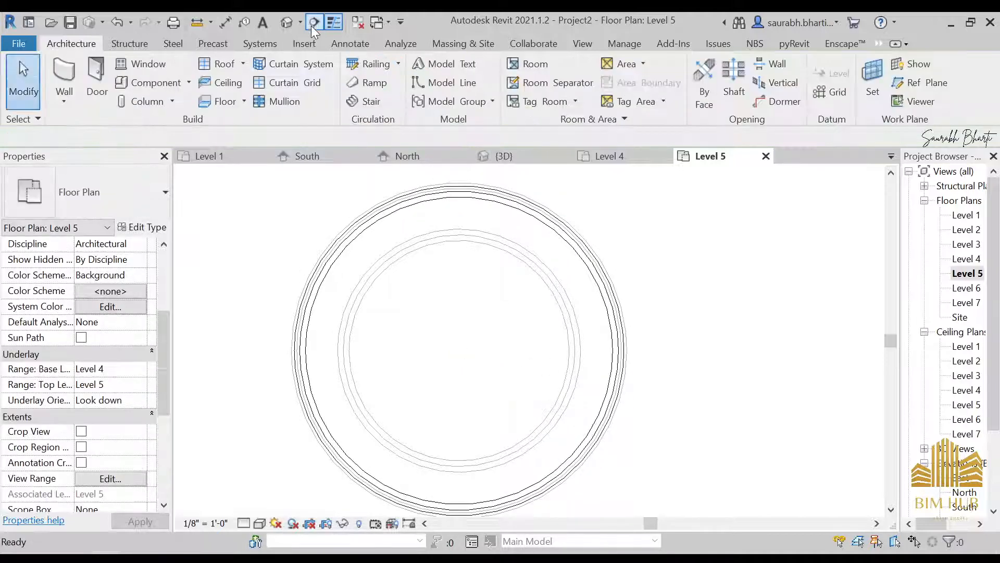
# - Delete both halves of the upper slanted circular wall in the 3D view
pyautogui.click(293, 23)
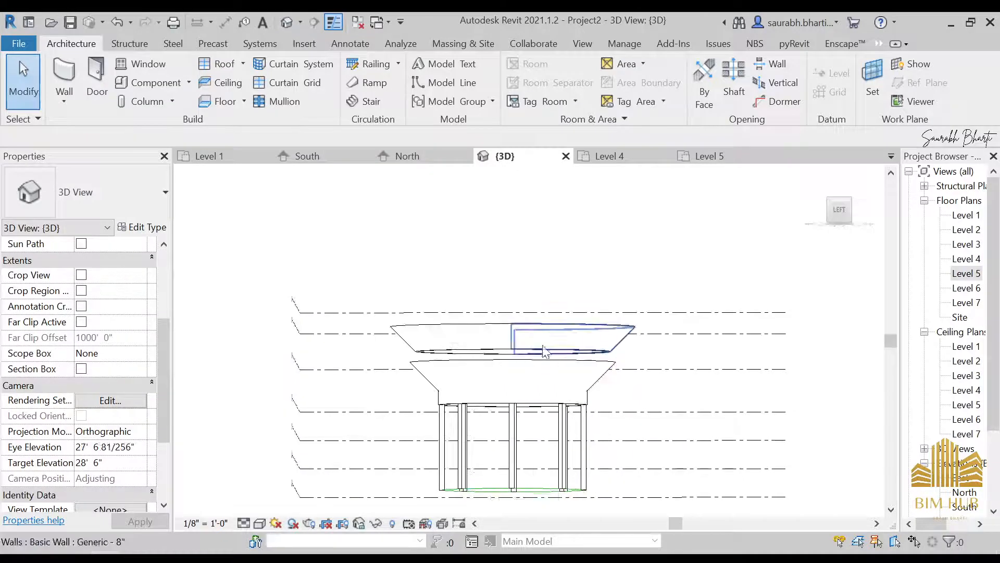
pyautogui.click(567, 350)
pyautogui.keyDown('ctrl'); pyautogui.click(482, 340); pyautogui.keyUp('ctrl')
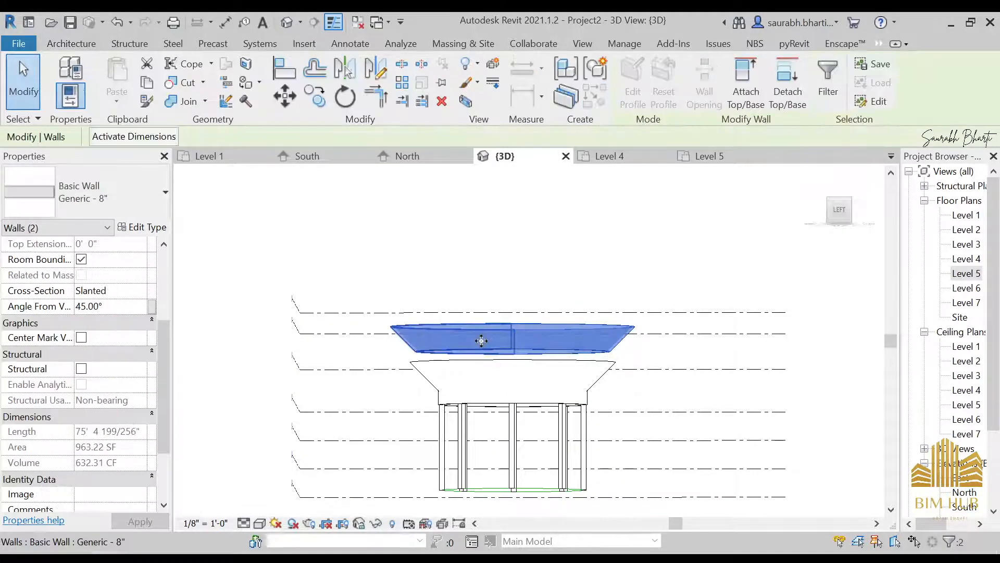
pyautogui.press('Delete')
# - Prepare a new circular wall in the top-down 3D view, with its slant angle at 0° and a Vertical cross-section
pyautogui.scroll(-1, 534, 392)
pyautogui.keyDown('shift'); pyautogui.moveTo(540, 385); pyautogui.dragTo(569, 490, button='middle'); pyautogui.keyUp('shift')
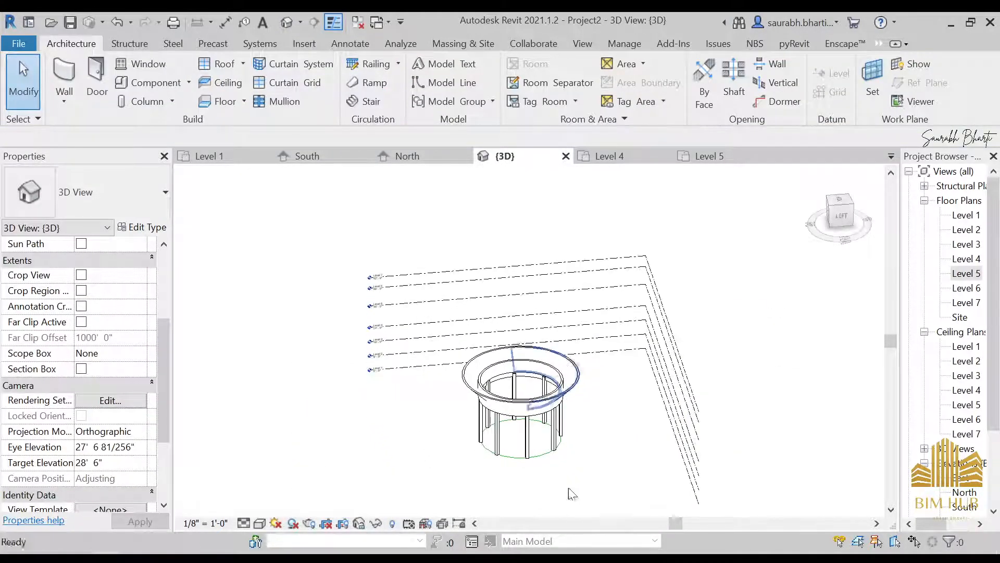
pyautogui.click(841, 205)
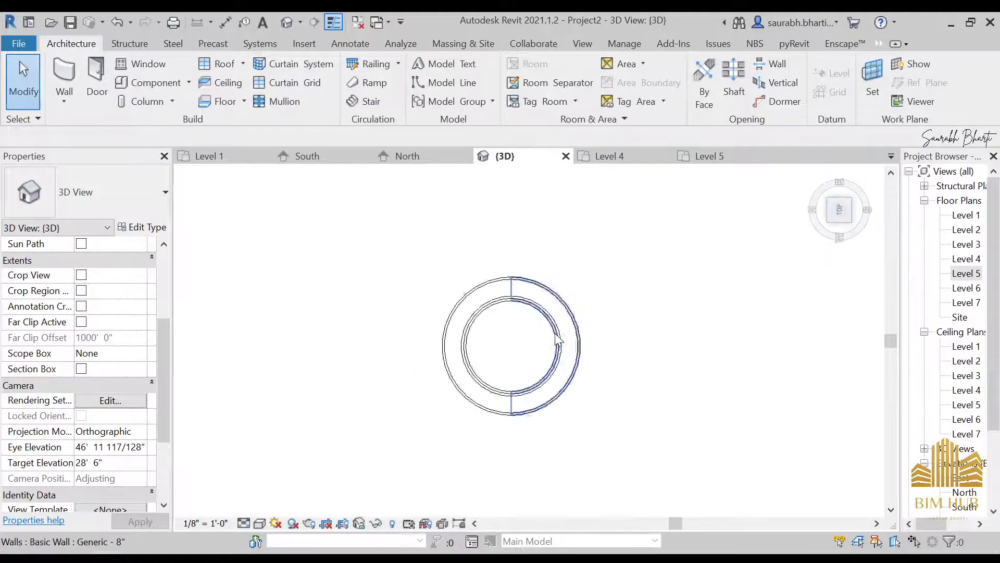
pyautogui.click(64, 75)
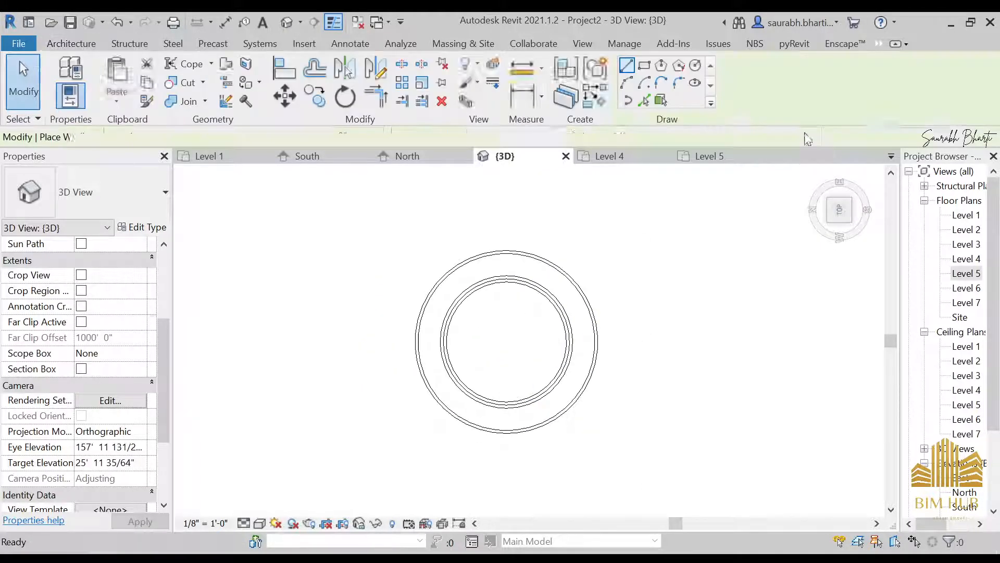
pyautogui.click(694, 66)
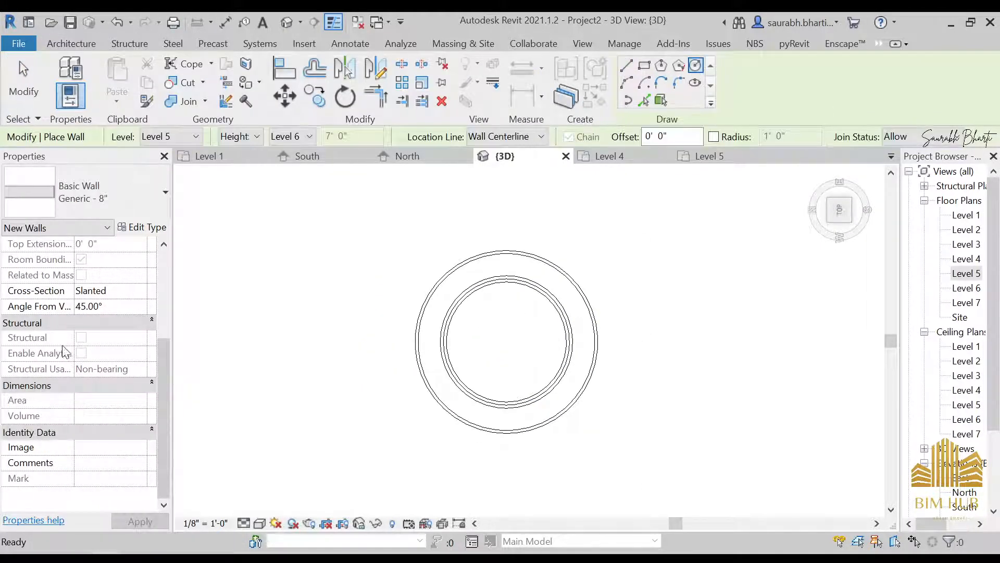
pyautogui.scroll(3, 134, 428)
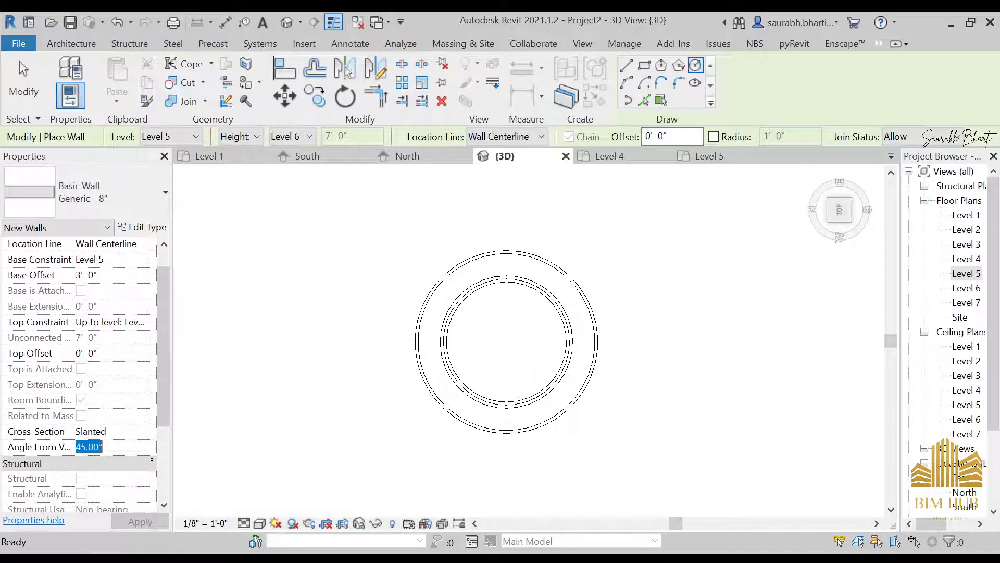
pyautogui.write('0')
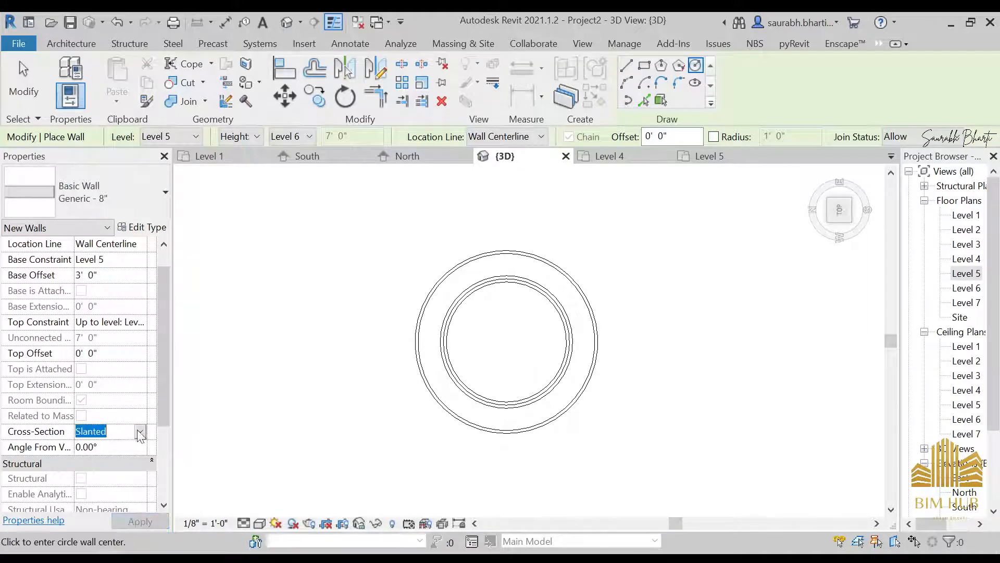
pyautogui.click(140, 433)
pyautogui.click(121, 459)
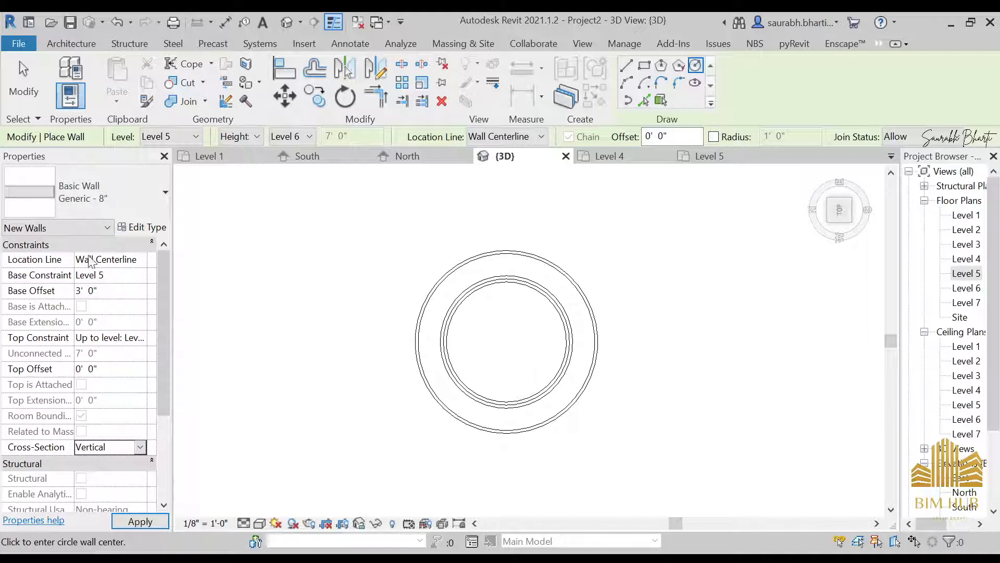
# - Draw a circular Generic - 12" wall about 29' in radius on the slanted wall's rim, from Level 5 with 3' base offset to Level 6
pyautogui.click(130, 195)
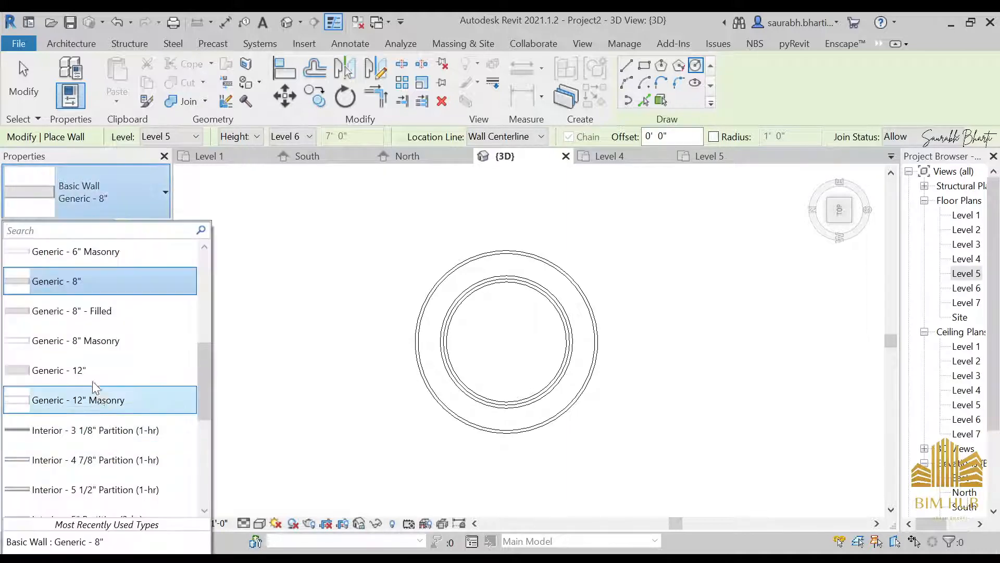
pyautogui.click(103, 372)
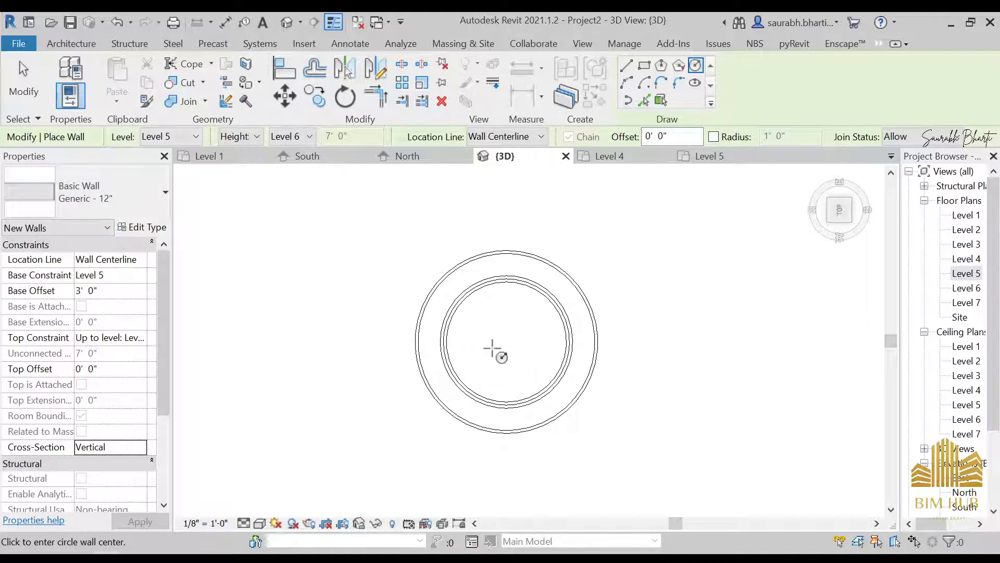
pyautogui.click(140, 337)
pyautogui.click(141, 339)
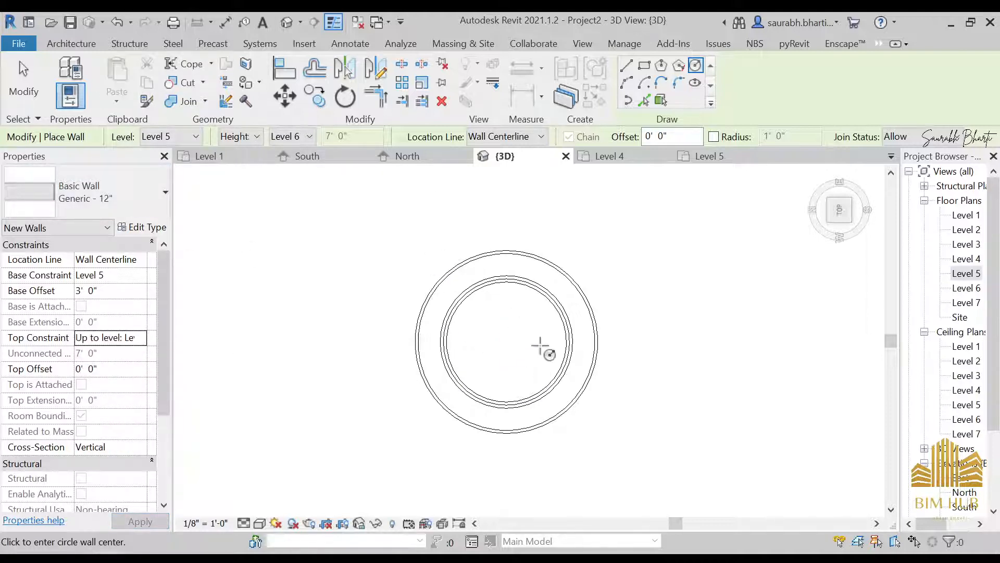
pyautogui.click(506, 341)
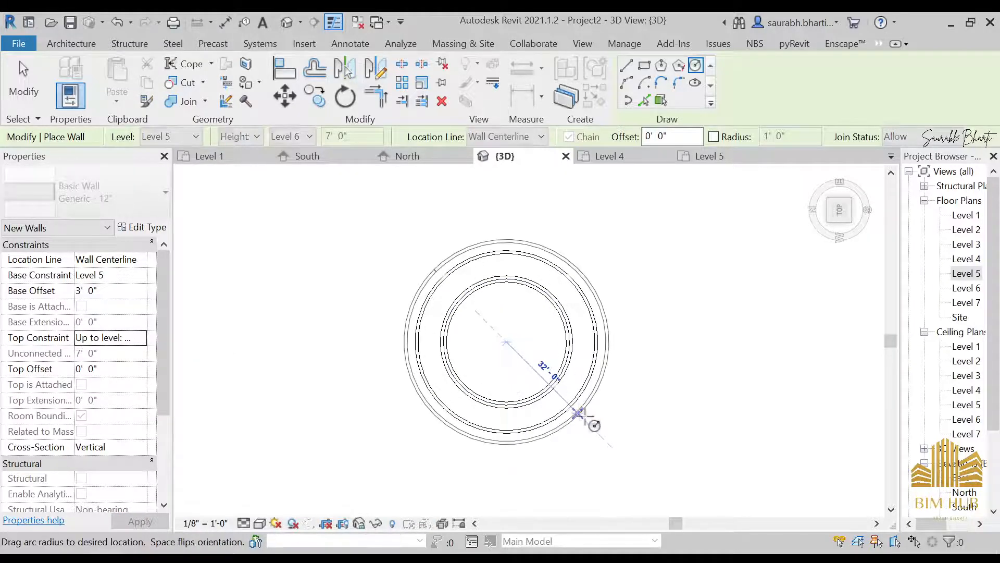
pyautogui.scroll(3, 587, 399)
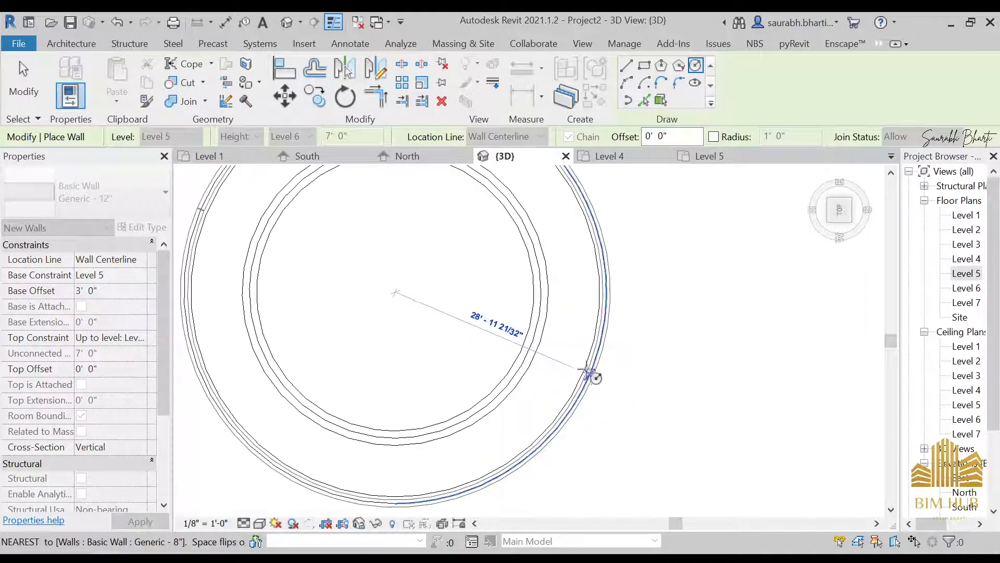
pyautogui.click(583, 373)
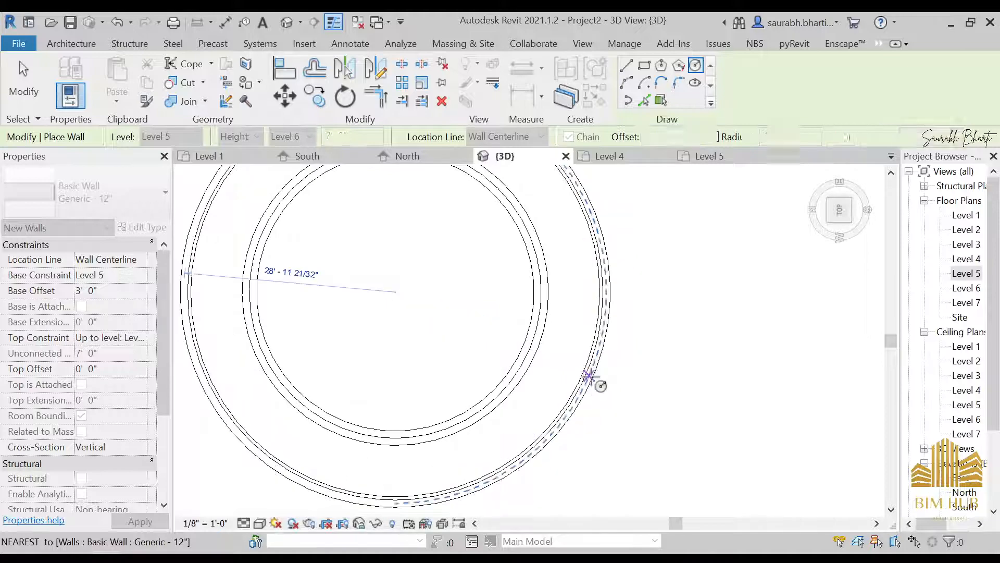
pyautogui.press('Escape')
pyautogui.press('Escape')
pyautogui.click(286, 23)
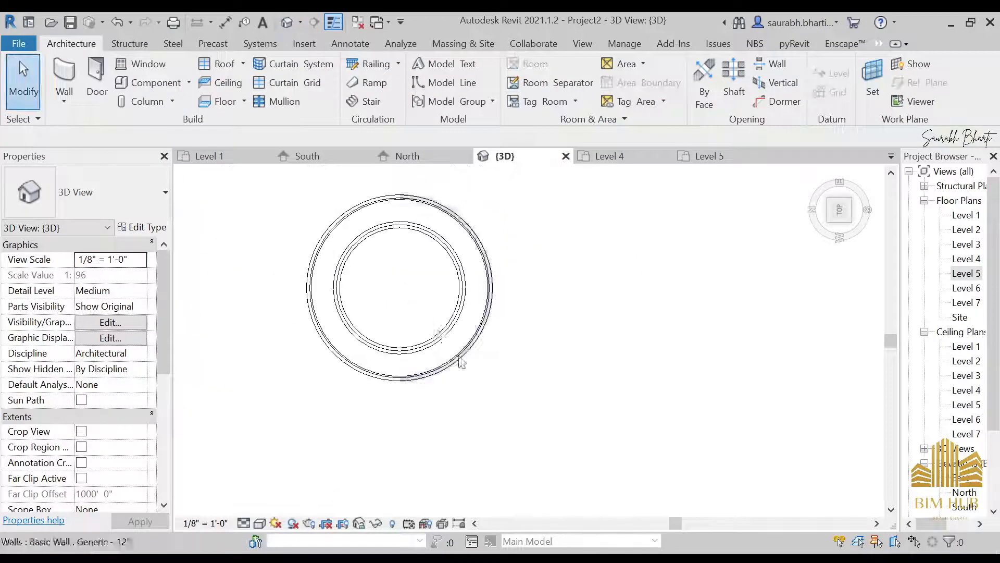
pyautogui.scroll(5, 474, 291)
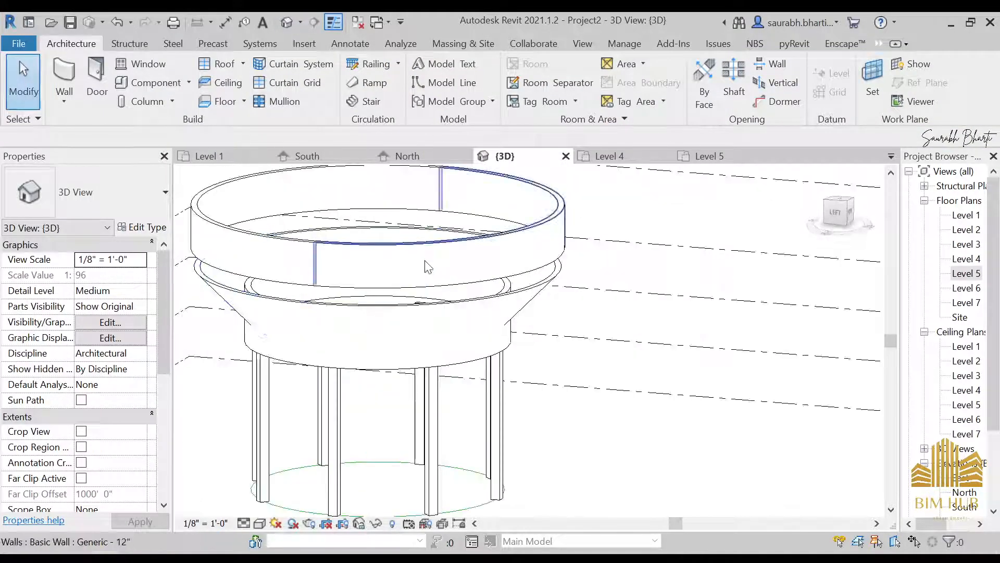
pyautogui.click(418, 293)
pyautogui.click(418, 292)
pyautogui.keyDown('ctrl'); pyautogui.click(319, 290); pyautogui.keyUp('ctrl')
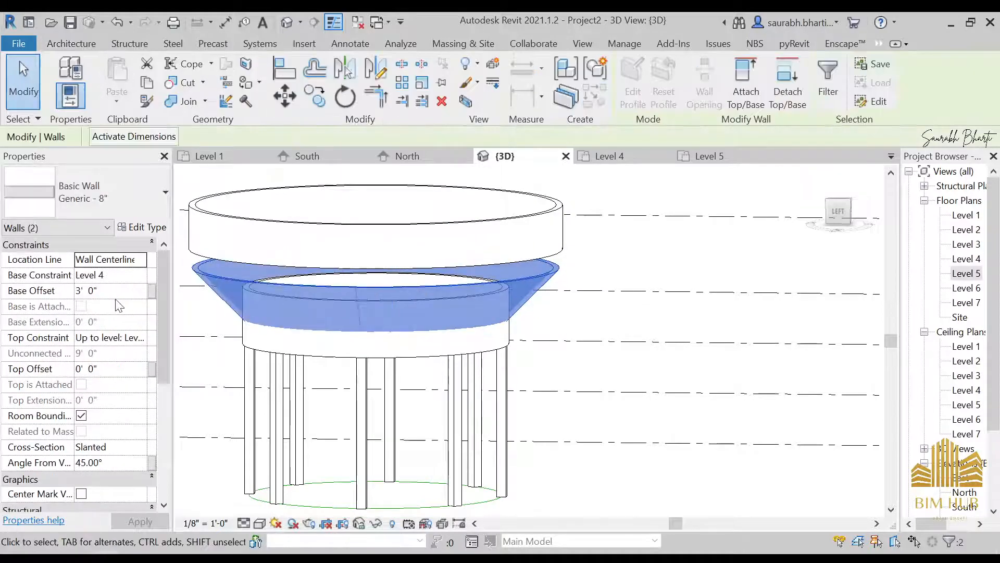
pyautogui.press('Escape')
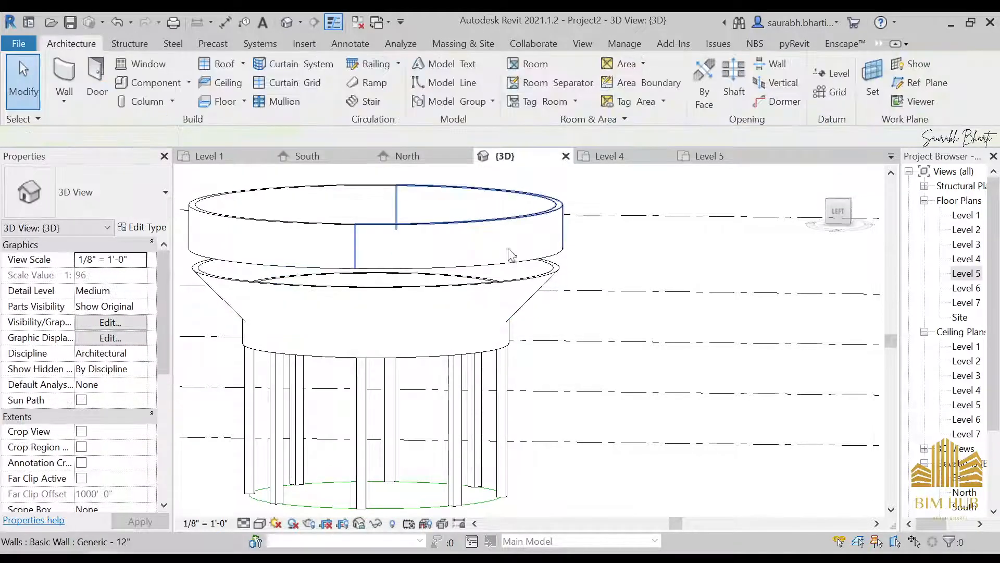
# - Select both halves of the upper Generic - 12" circular wall and show the model from the Left view
pyautogui.click(362, 255)
pyautogui.keyDown('ctrl'); pyautogui.click(340, 257); pyautogui.keyUp('ctrl')
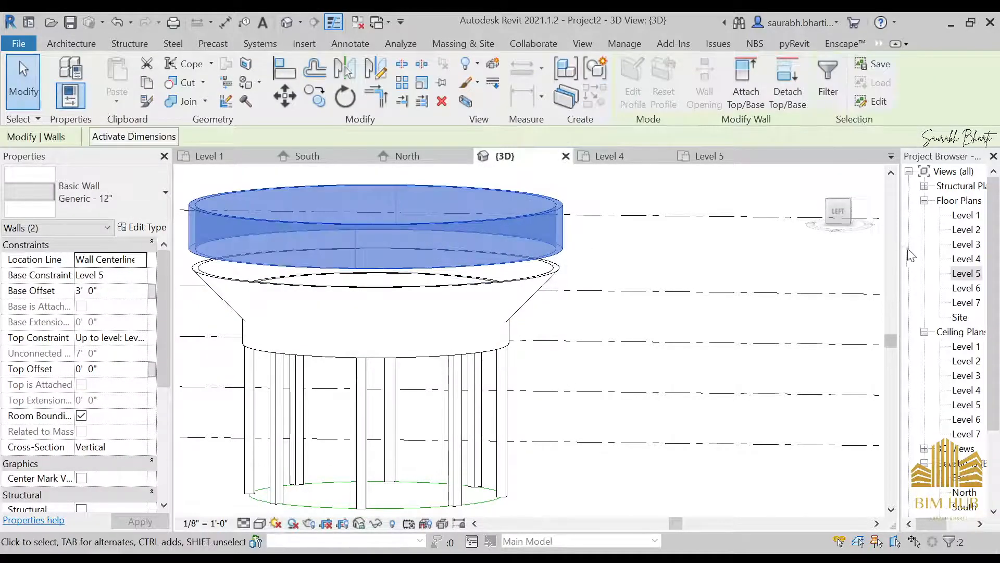
pyautogui.click(838, 211)
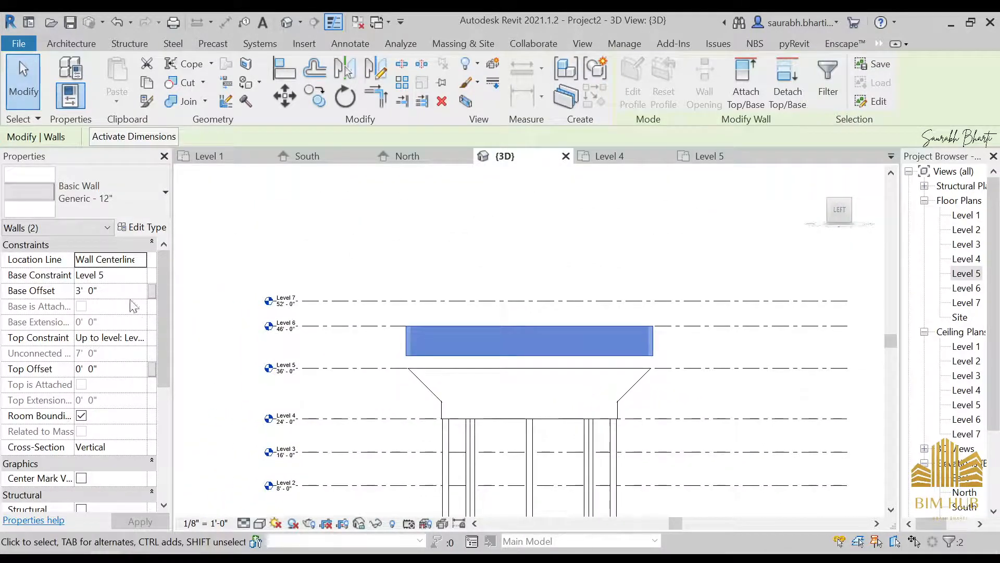
# - Try Level 4 as the base constraint of the selected circular wall halves, and set it back to Level 5
pyautogui.click(139, 277)
pyautogui.click(129, 329)
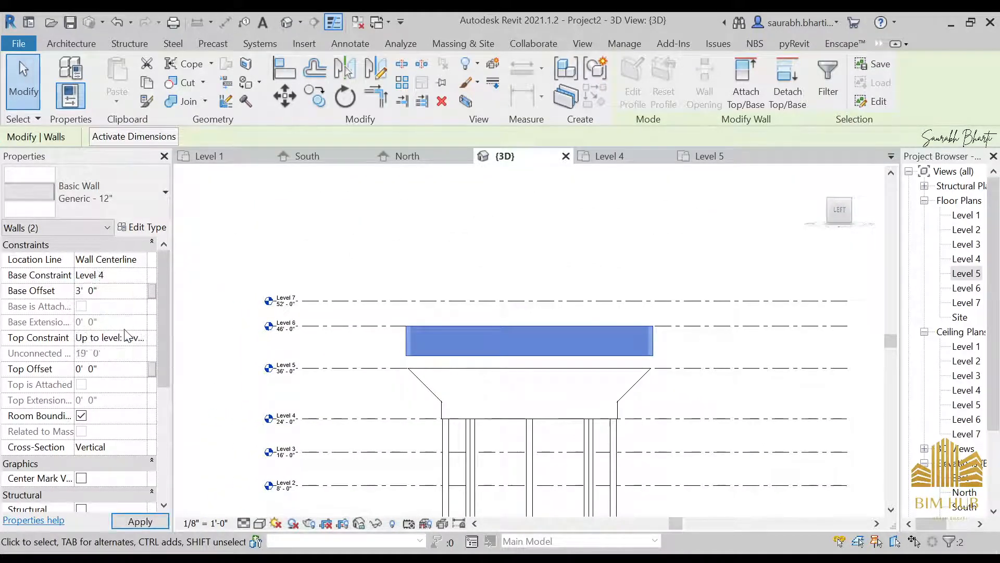
pyautogui.click(140, 277)
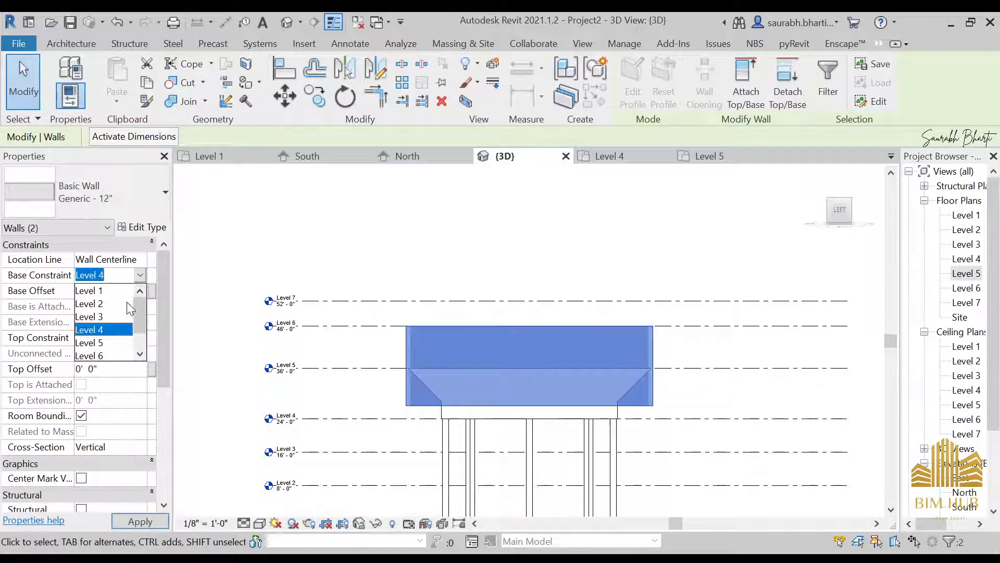
pyautogui.click(112, 343)
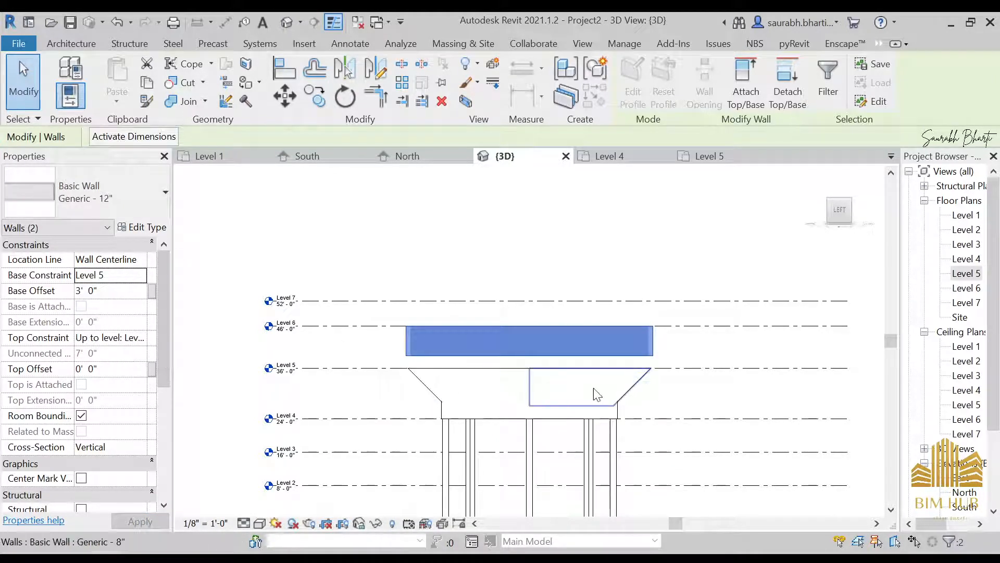
# - Set the base offset of both upper circular wall halves to 0' so they start on Level 5
pyautogui.scroll(2, 304, 369)
pyautogui.scroll(1, 304, 369)
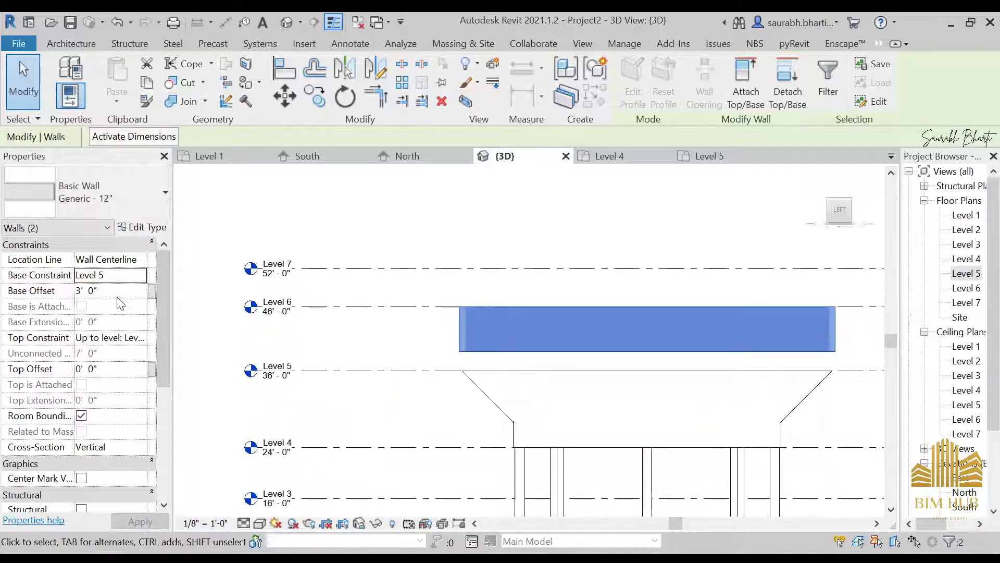
pyautogui.write('0')
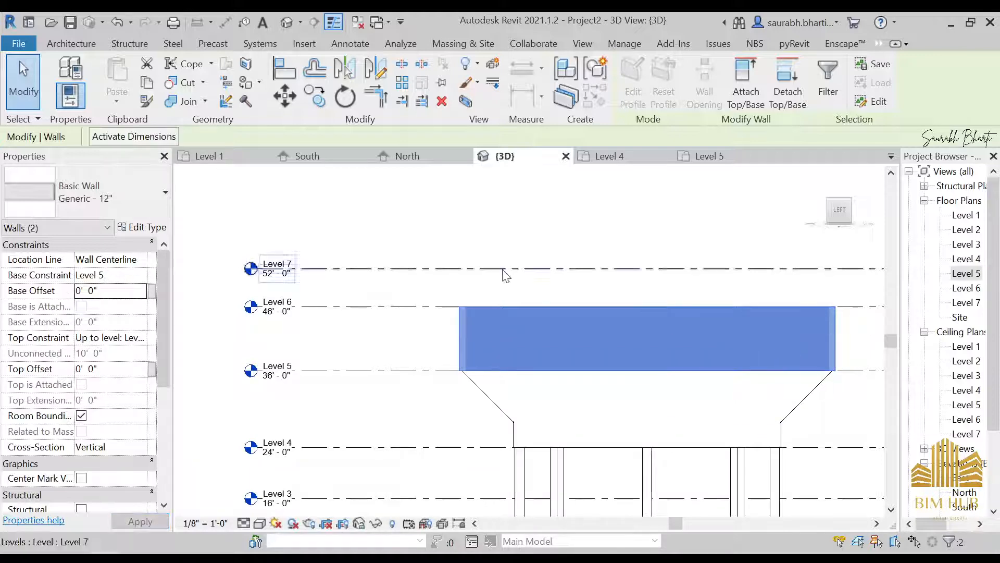
pyautogui.moveTo(670, 336); pyautogui.dragTo(563, 315, button='middle')
pyautogui.scroll(-2, 563, 315)
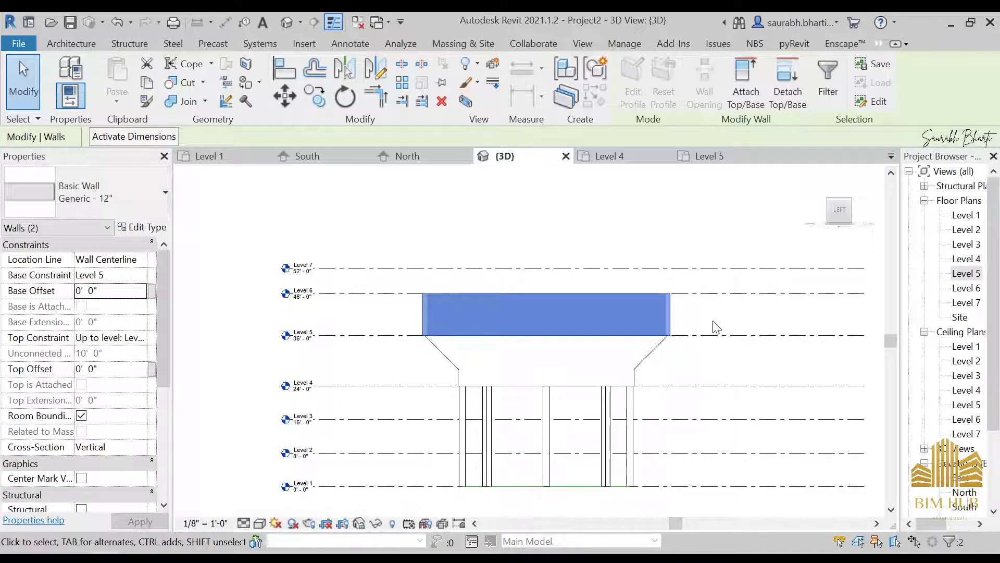
pyautogui.moveTo(540, 391); pyautogui.dragTo(540, 372, button='middle')
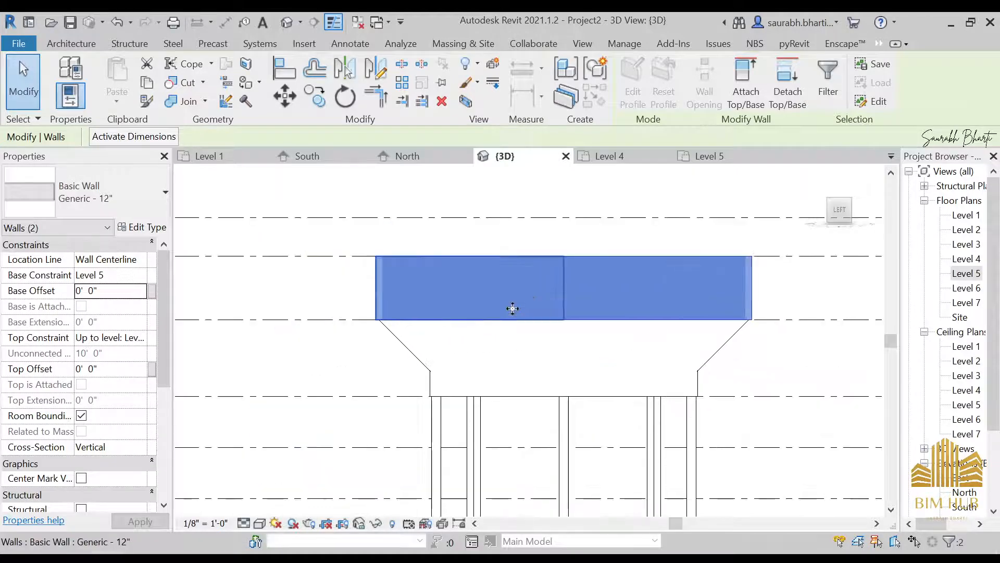
# - Try an elevation of 60' for Level 6, and undo the change
pyautogui.moveTo(434, 302); pyautogui.dragTo(398, 297, button='middle')
pyautogui.scroll(3, 241, 275)
pyautogui.click(253, 264)
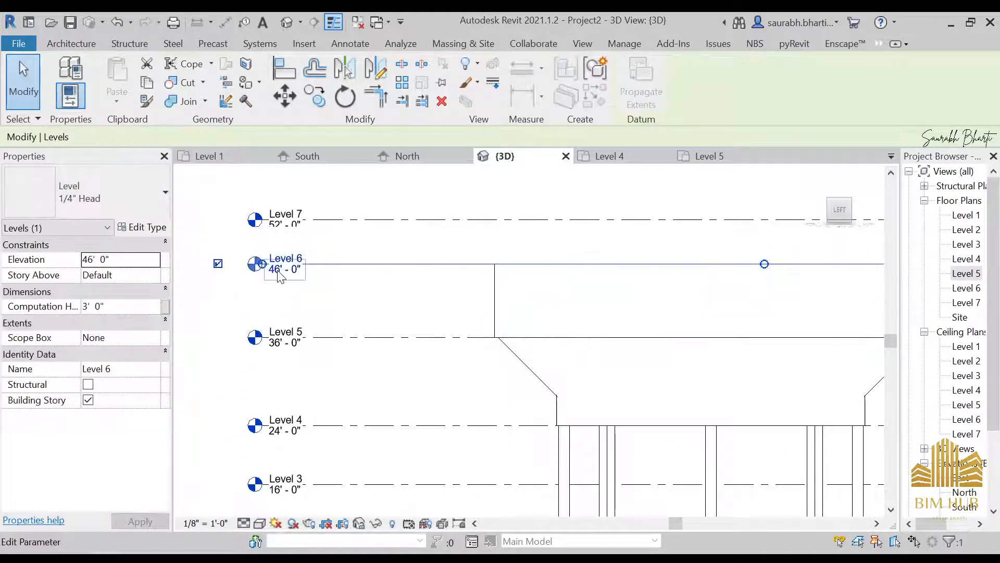
pyautogui.click(274, 271)
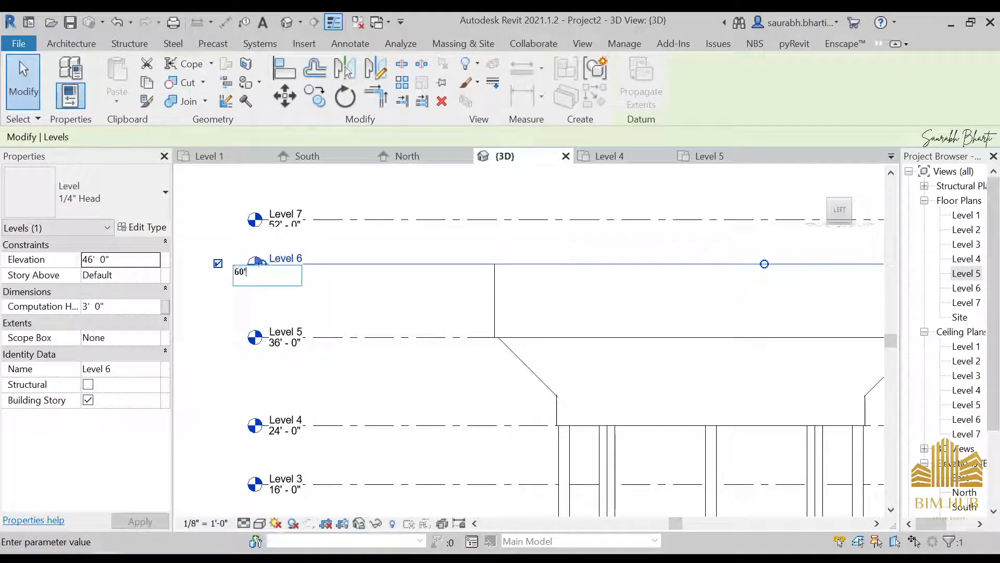
pyautogui.press('Return')
pyautogui.scroll(-4, 277, 276)
pyautogui.moveTo(364, 280); pyautogui.dragTo(365, 303, button='middle')
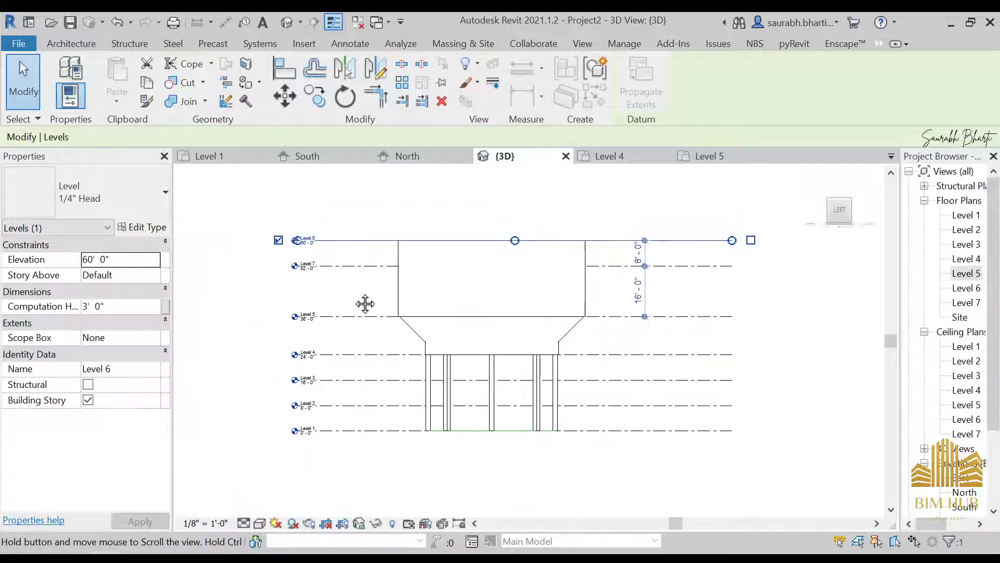
pyautogui.scroll(2, 314, 272)
pyautogui.press('Escape')
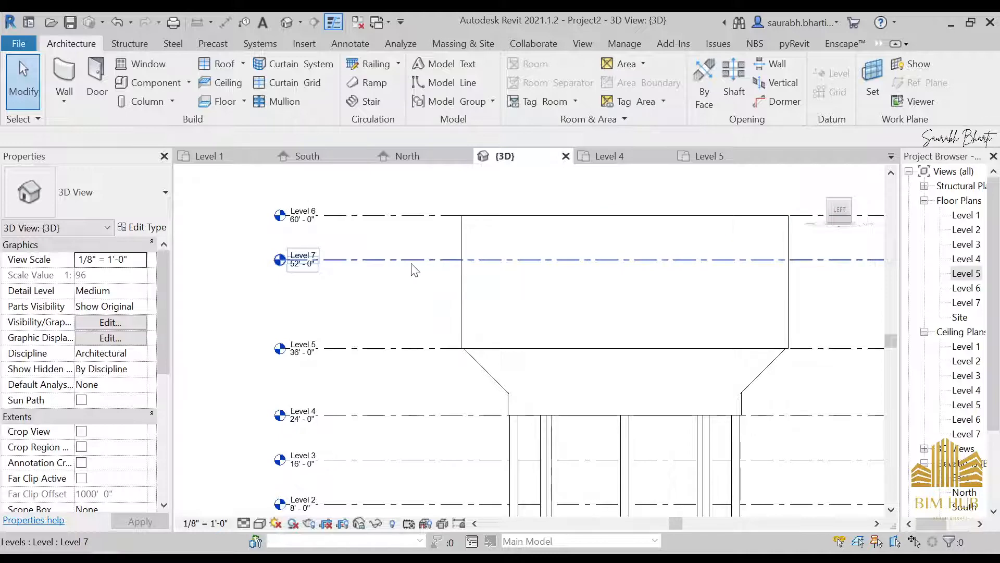
pyautogui.hotkey('ctrl', 'z')
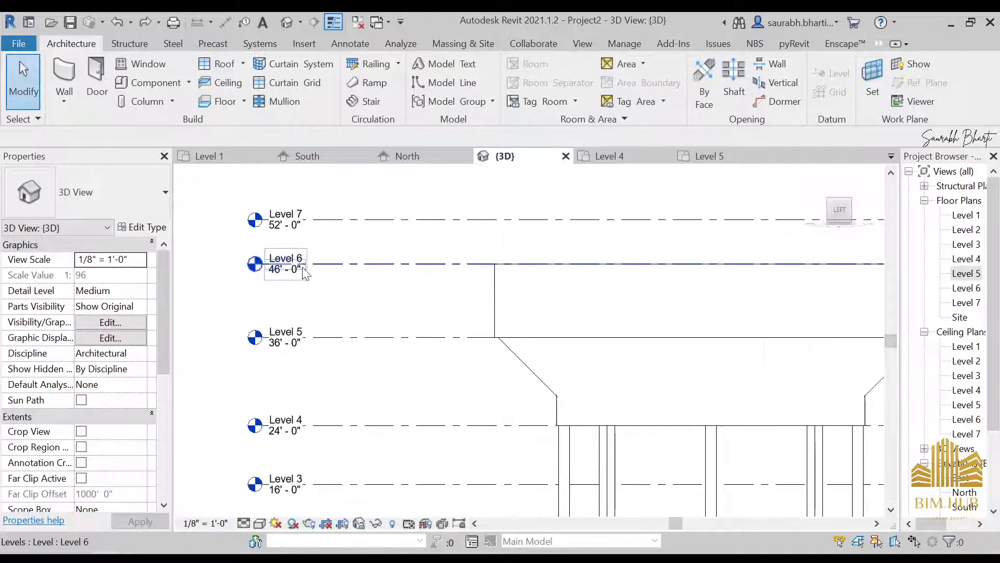
# - Set Level 7's elevation to 56' and Level 6's elevation to 50'
pyautogui.doubleClick(284, 225)
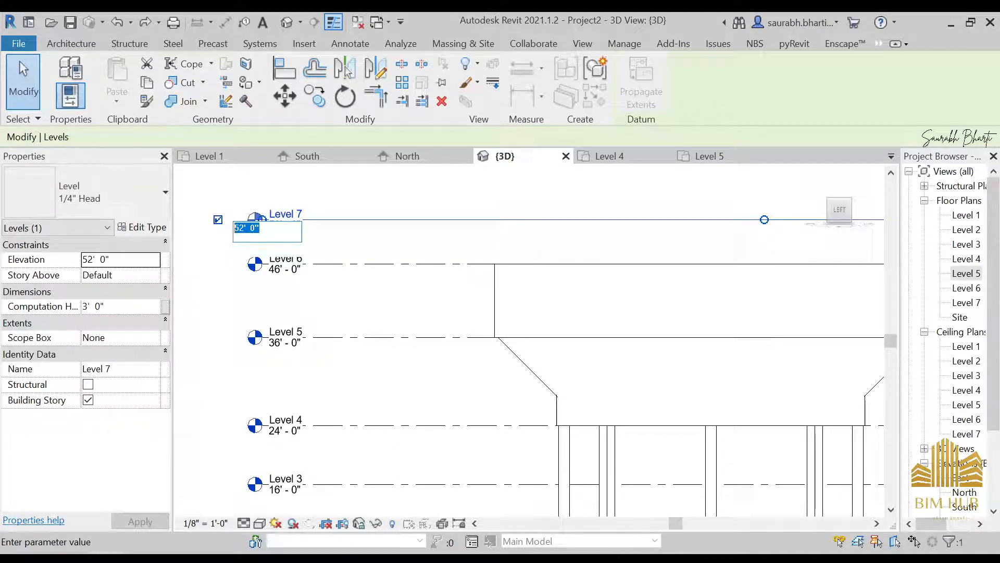
pyautogui.press('Return')
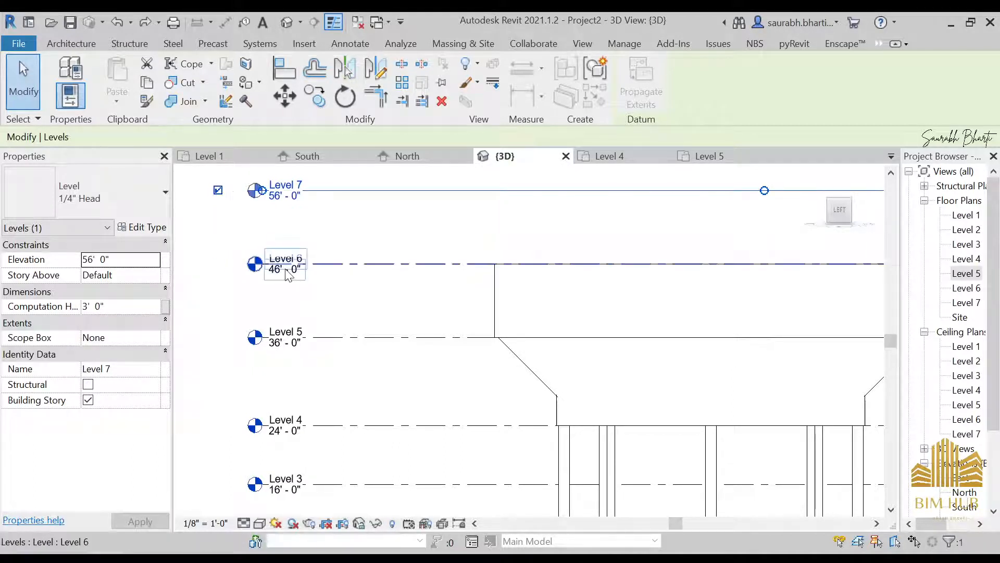
pyautogui.doubleClick(286, 271)
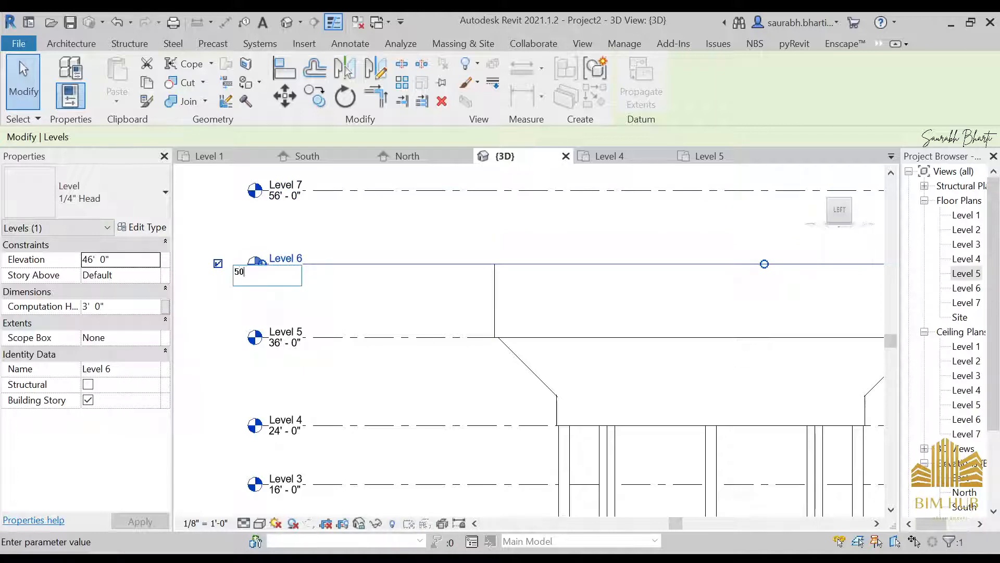
pyautogui.press('Return')
pyautogui.scroll(-2, 501, 272)
pyautogui.moveTo(535, 289); pyautogui.dragTo(480, 305, button='middle')
pyautogui.press('Escape')
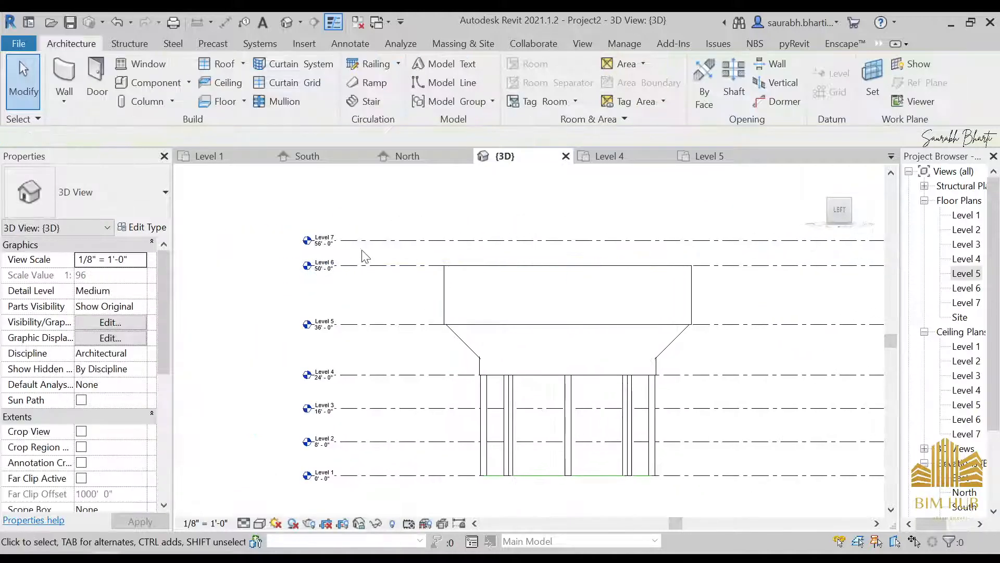
pyautogui.scroll(1, 568, 282)
pyautogui.moveTo(568, 281); pyautogui.dragTo(538, 291, button='middle')
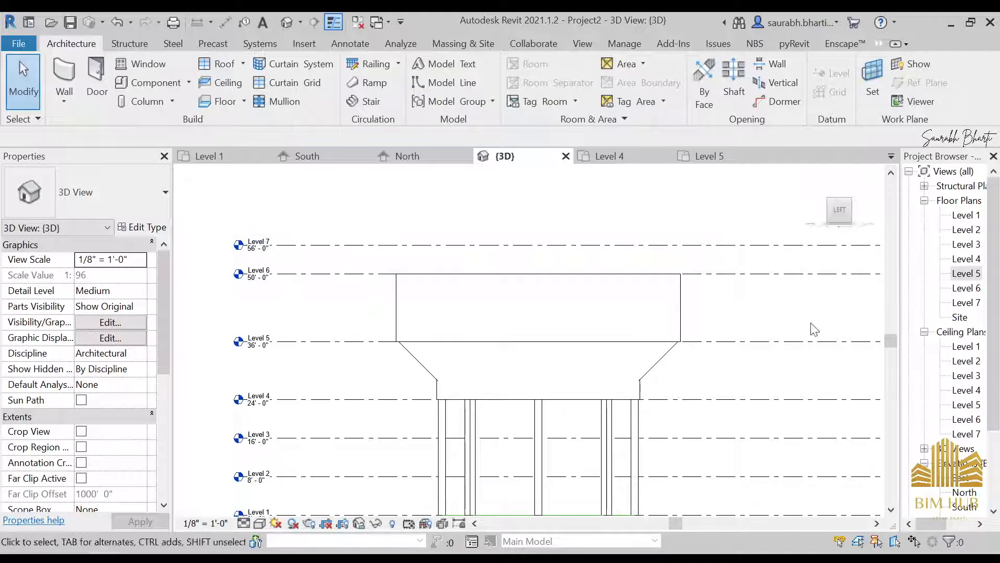
pyautogui.doubleClick(967, 274)
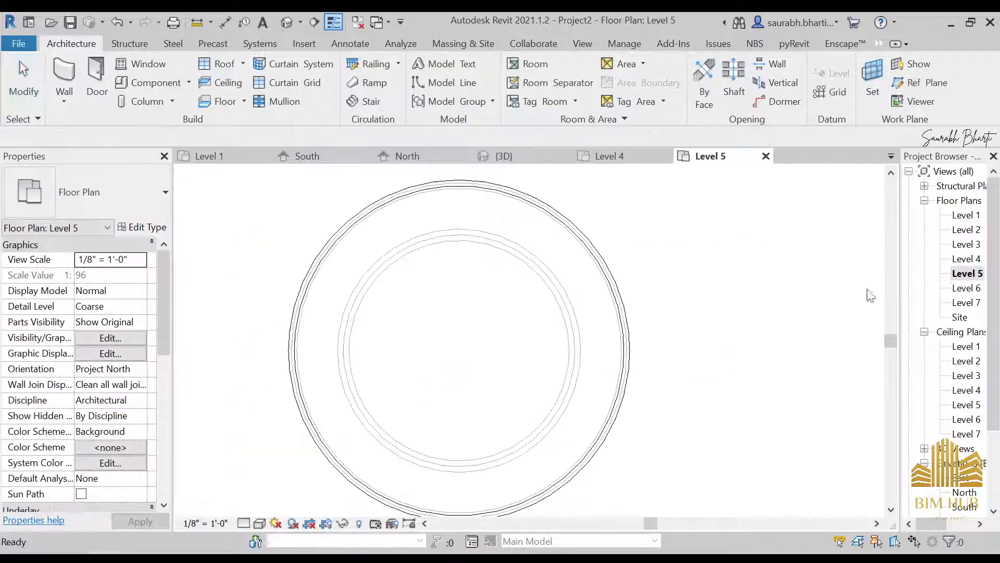
pyautogui.press('w')
pyautogui.press('a')
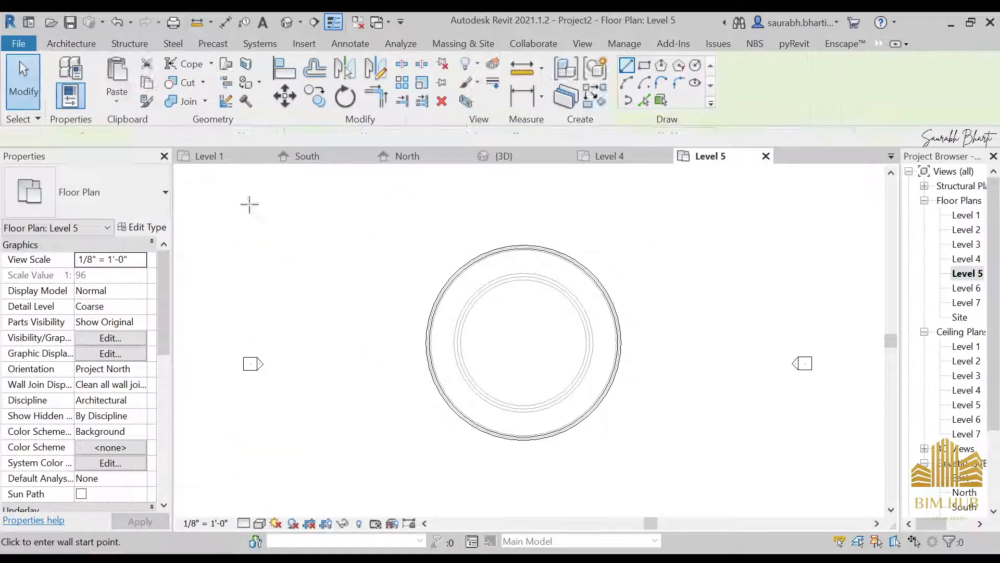
pyautogui.click(71, 43)
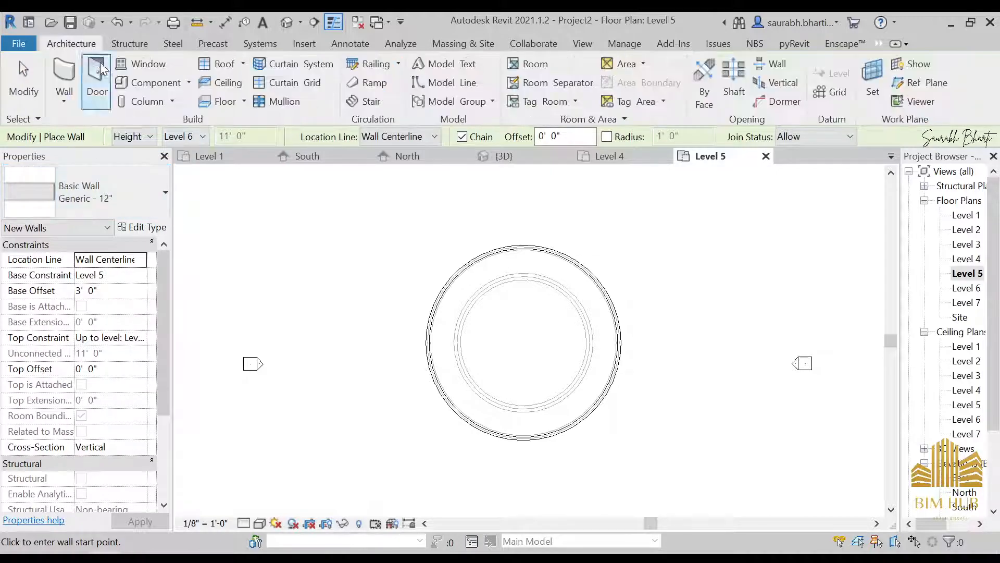
pyautogui.click(64, 101)
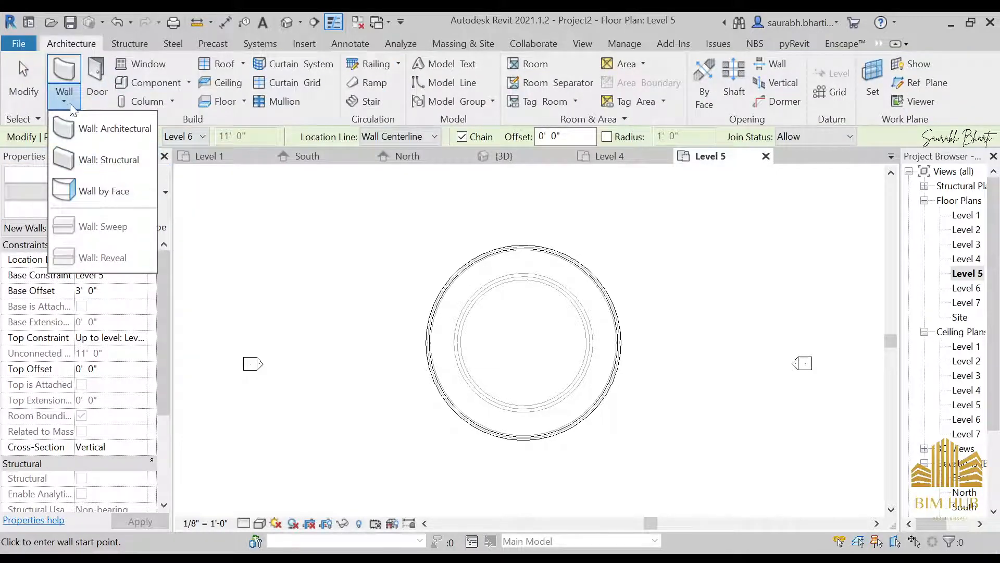
pyautogui.click(104, 128)
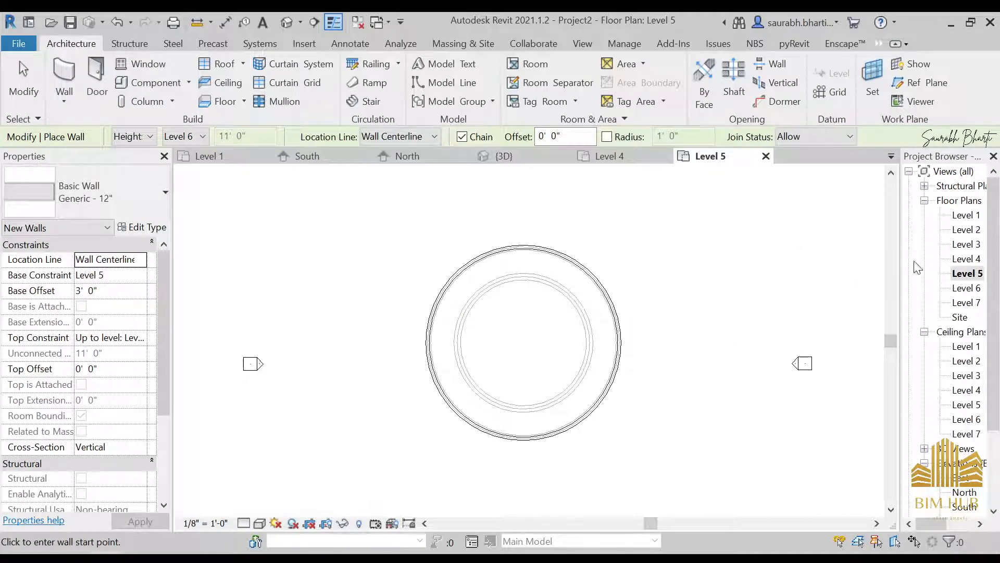
# - Open the Level 6 floor plan and set its underlay range base level to Level 6
pyautogui.click(963, 289)
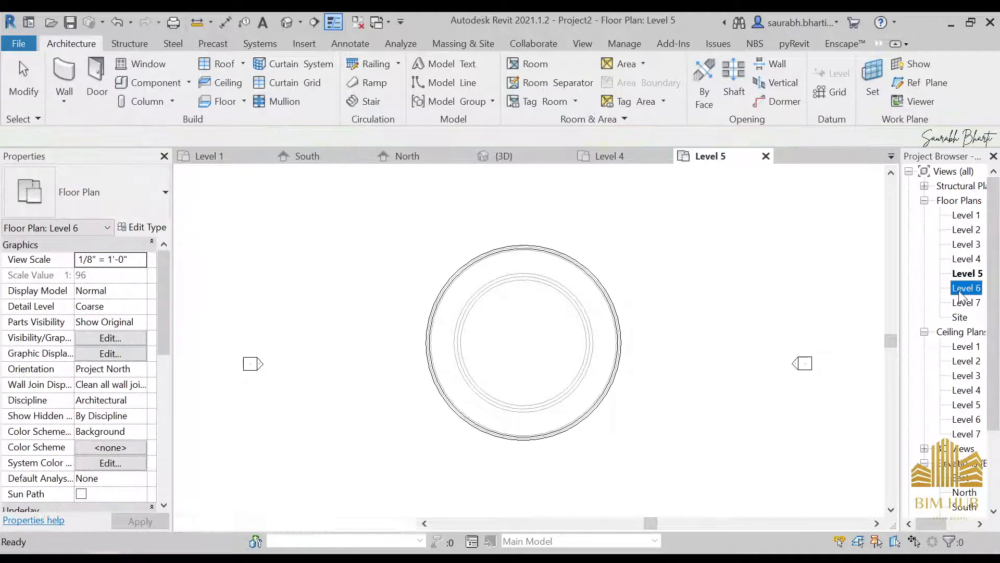
pyautogui.doubleClick(963, 289)
pyautogui.scroll(-5, 57, 433)
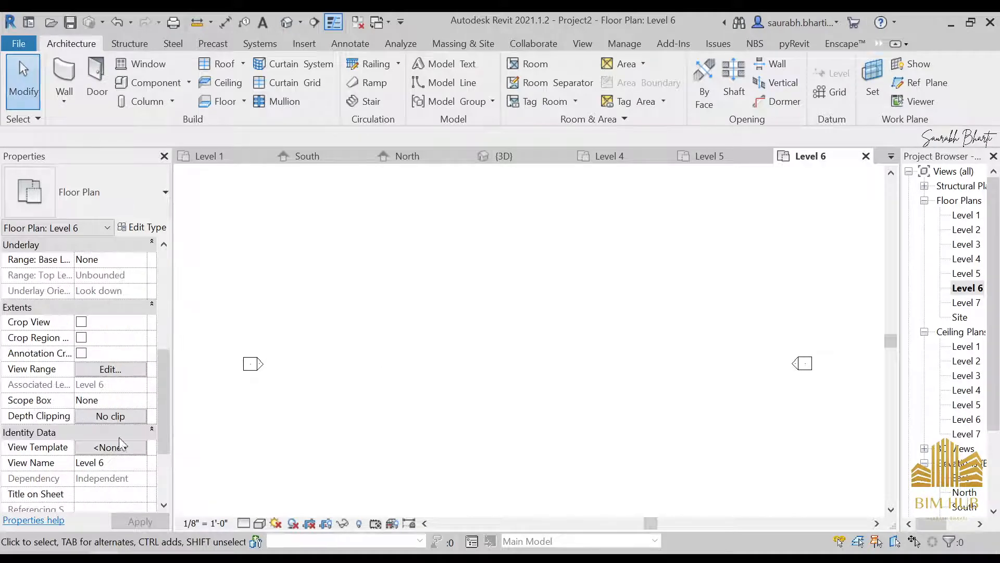
pyautogui.click(140, 259)
pyautogui.scroll(-1, 117, 302)
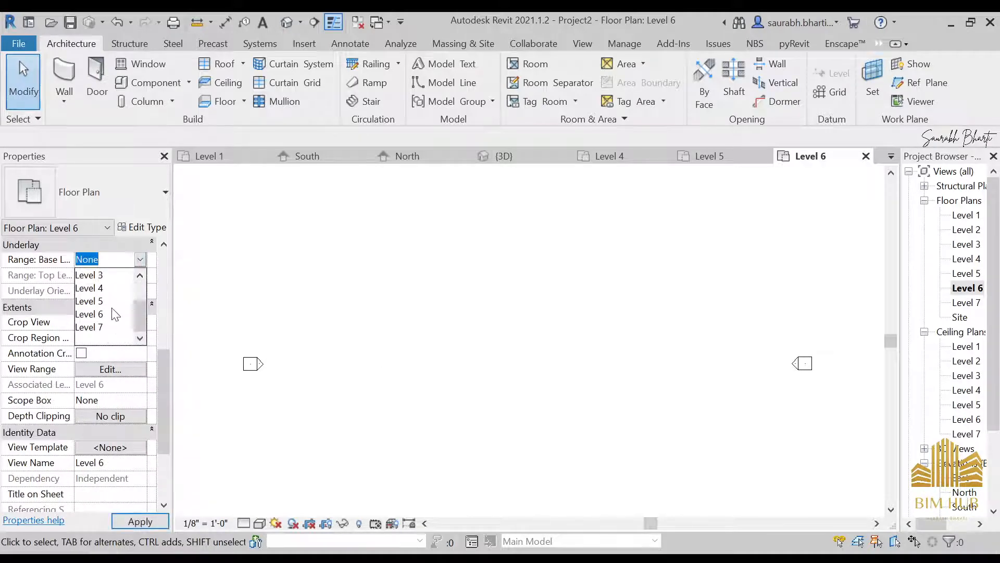
pyautogui.click(115, 312)
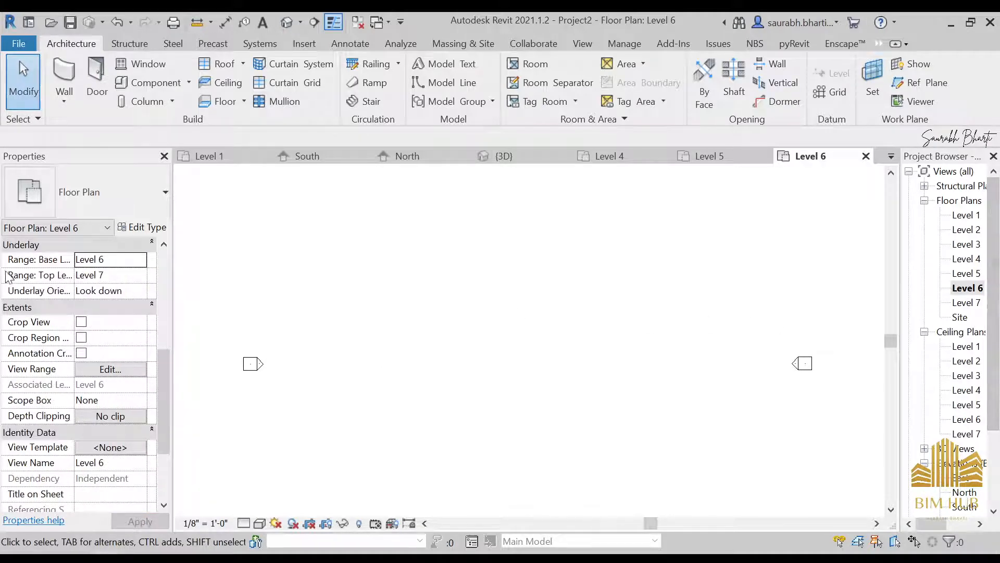
# - Open the Level 5 floor plan and the choices for its underlay range base level
pyautogui.doubleClick(967, 273)
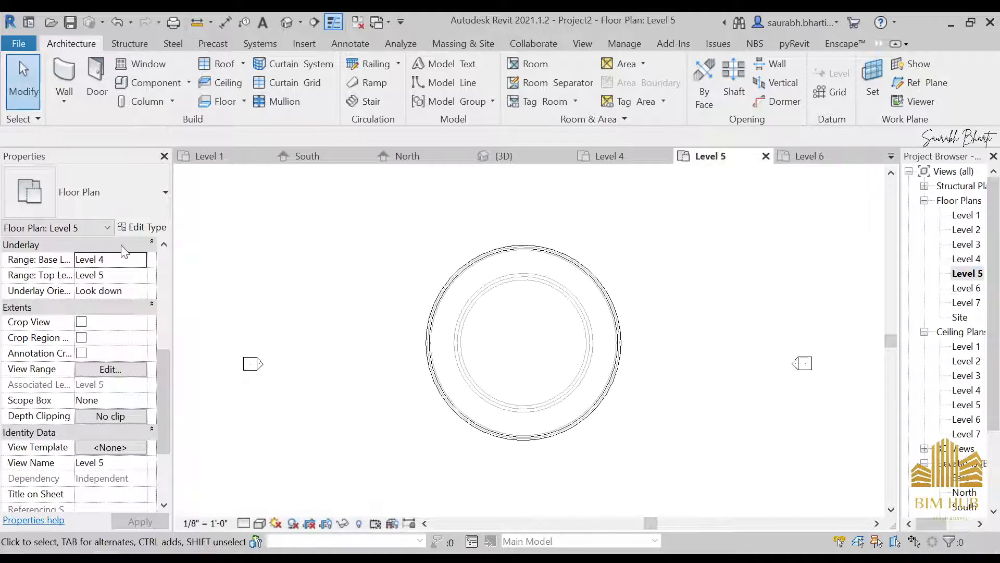
pyautogui.click(142, 263)
pyautogui.scroll(-1, 112, 313)
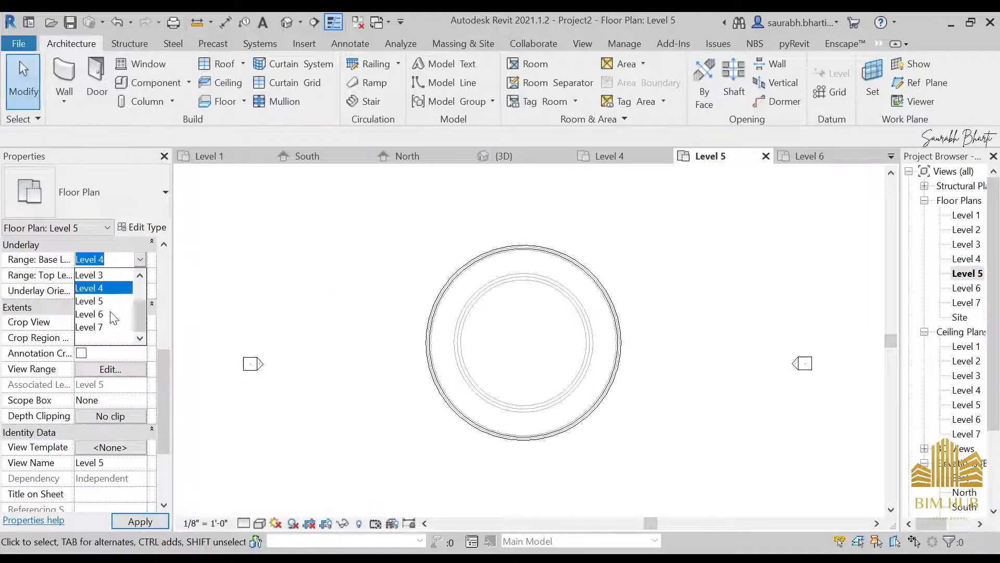
# - Start a Generic - 12" wall, try to set its base constraint to Level 6, and reset the wall constraints
pyautogui.scroll(1, 105, 302)
pyautogui.click(163, 348)
pyautogui.moveTo(163, 352); pyautogui.dragTo(183, 256)
pyautogui.click(64, 78)
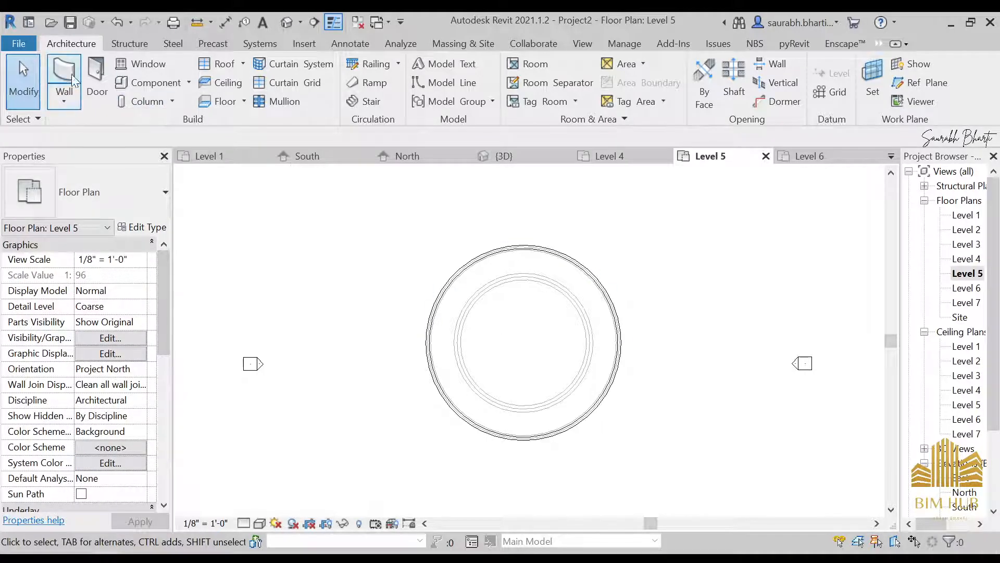
pyautogui.click(139, 275)
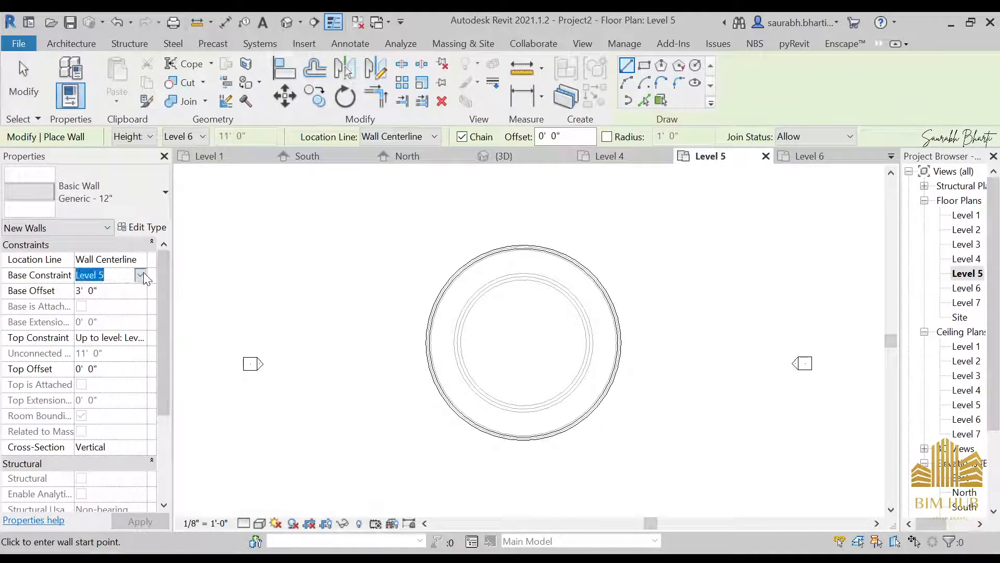
pyautogui.click(140, 274)
pyautogui.click(104, 350)
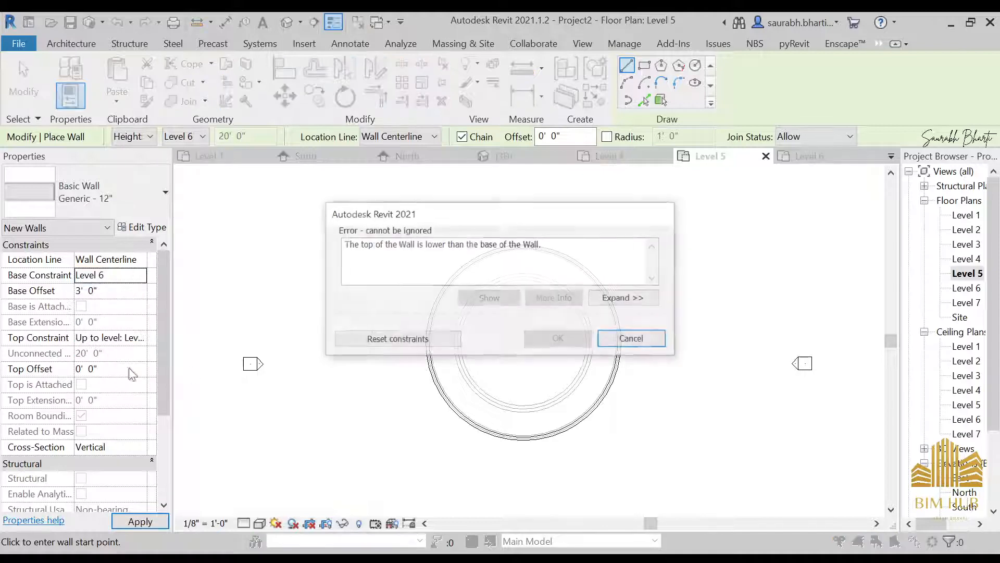
pyautogui.click(424, 342)
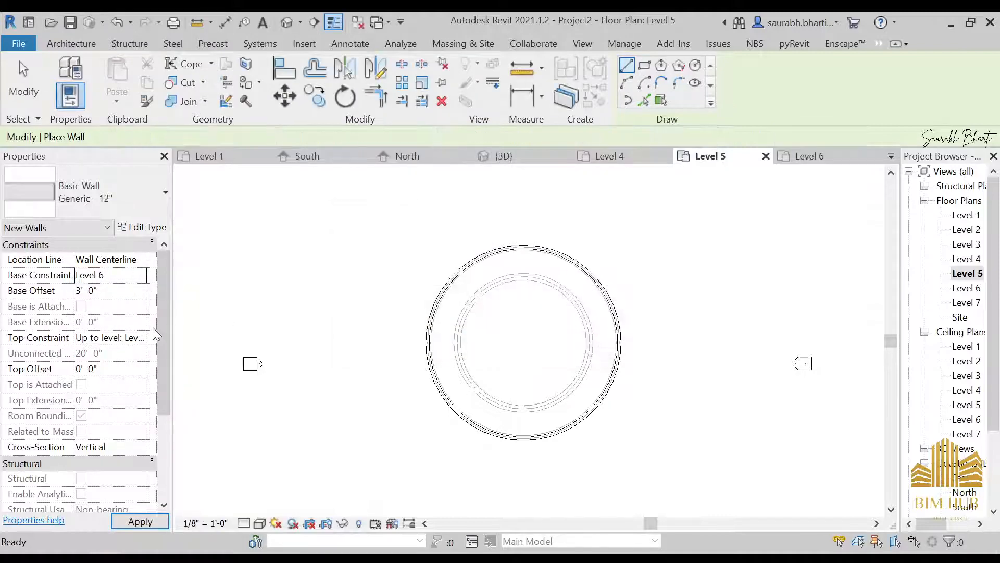
# - Set the new wall's top constraint to Level 7
pyautogui.click(140, 337)
pyautogui.scroll(-2, 143, 360)
pyautogui.click(125, 417)
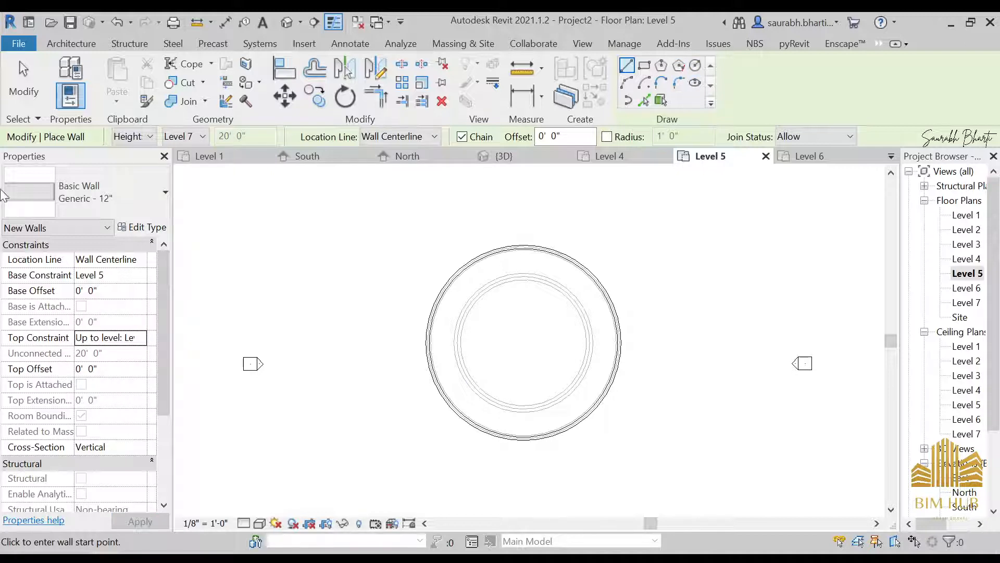
# - Set the new wall's cross-section to Slanted with an angle from vertical of -45°
pyautogui.scroll(-2, 46, 385)
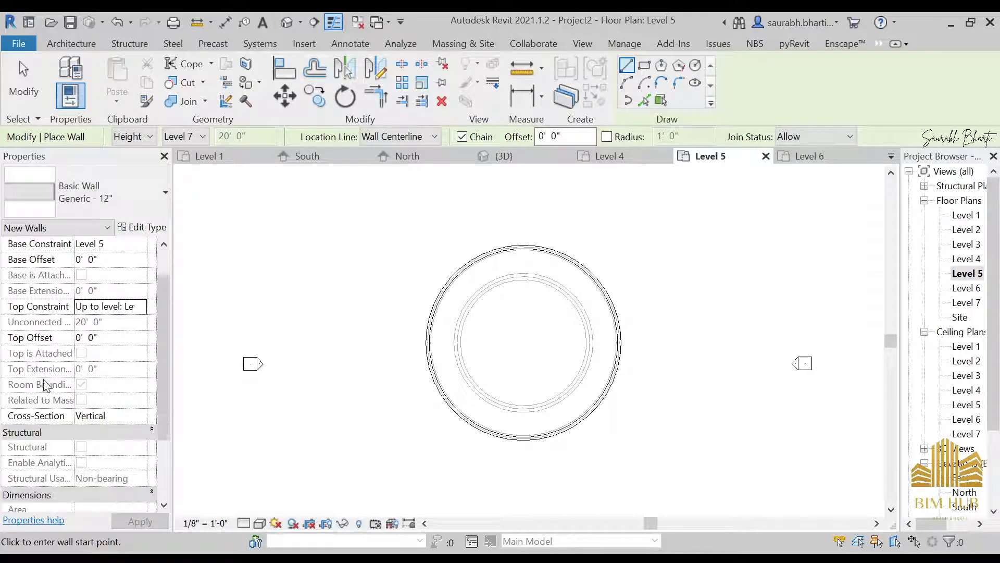
pyautogui.click(140, 417)
pyautogui.click(124, 436)
pyautogui.moveTo(121, 433); pyautogui.dragTo(76, 432)
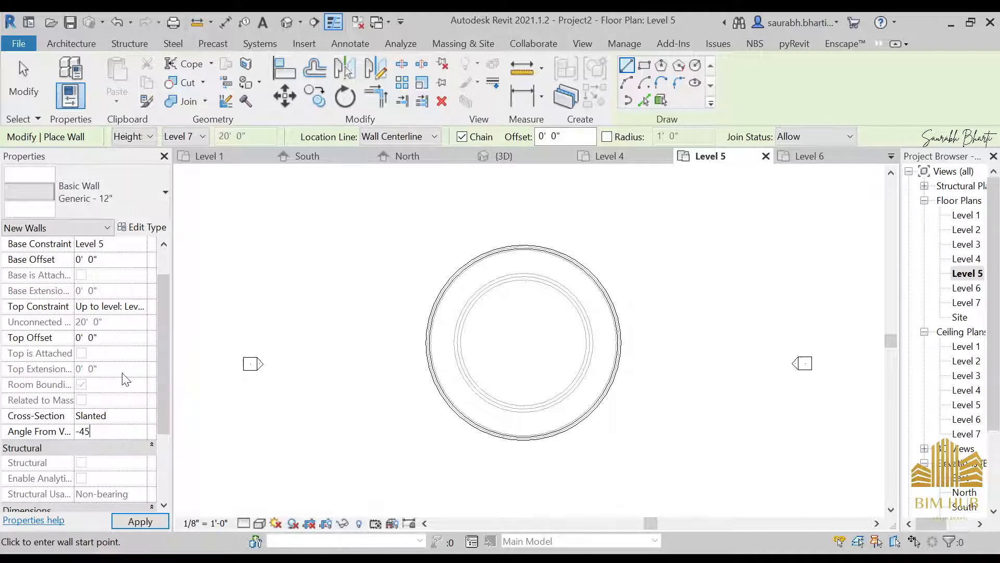
pyautogui.scroll(2, 125, 379)
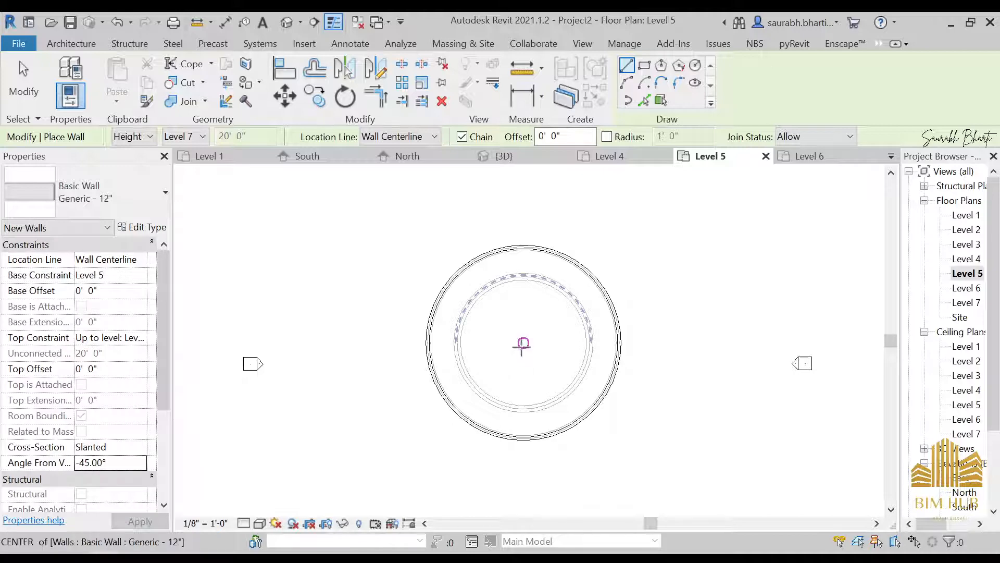
# - Draw a circular slanted wall concentric with the tank, with its radius on the outer tank wall
pyautogui.click(695, 65)
pyautogui.click(523, 343)
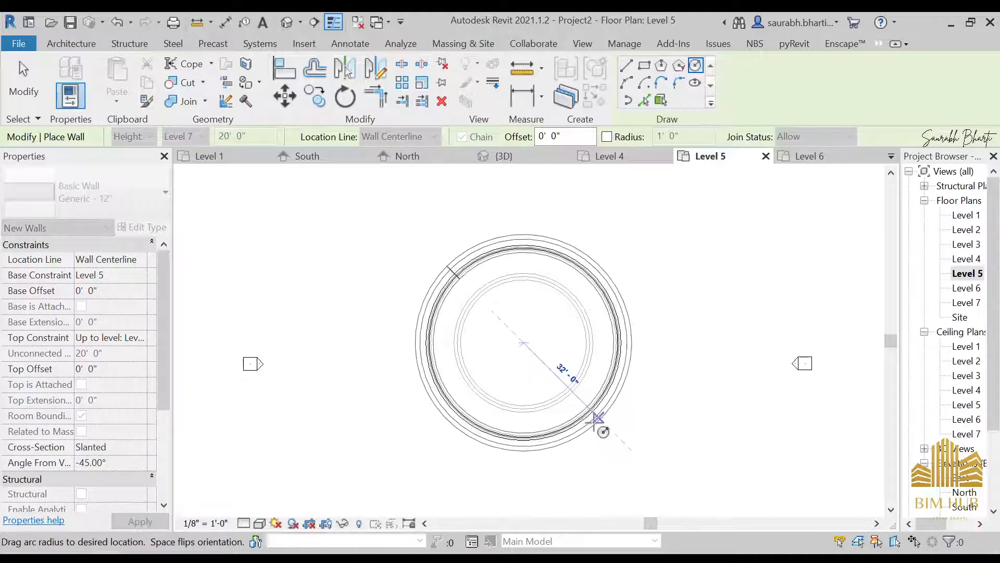
pyautogui.press('Escape')
pyautogui.press('Escape')
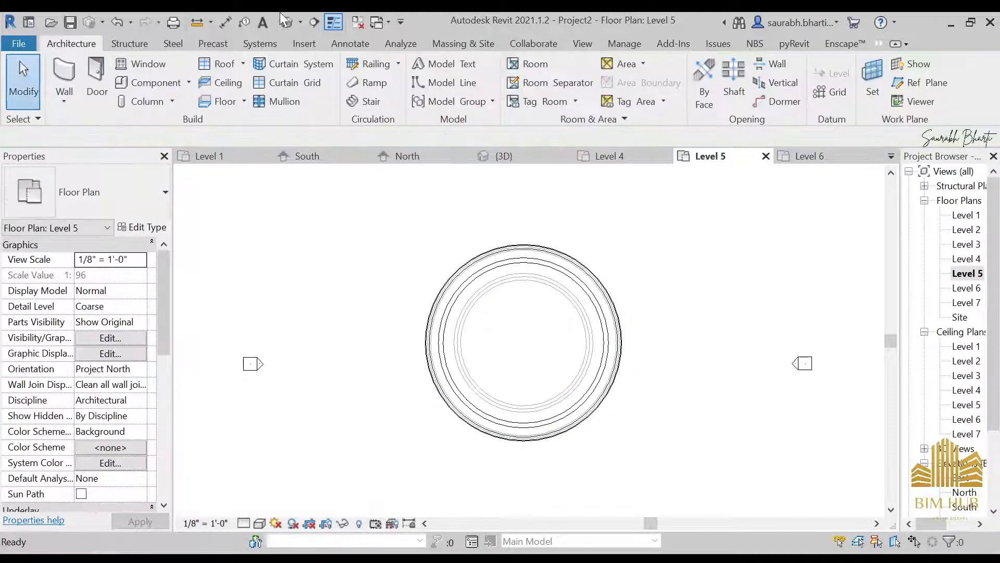
# - In the 3D view, set the base constraint of both halves of the slanted roof wall to Level 6
pyautogui.click(289, 18)
pyautogui.scroll(-2, 447, 271)
pyautogui.scroll(2, 499, 274)
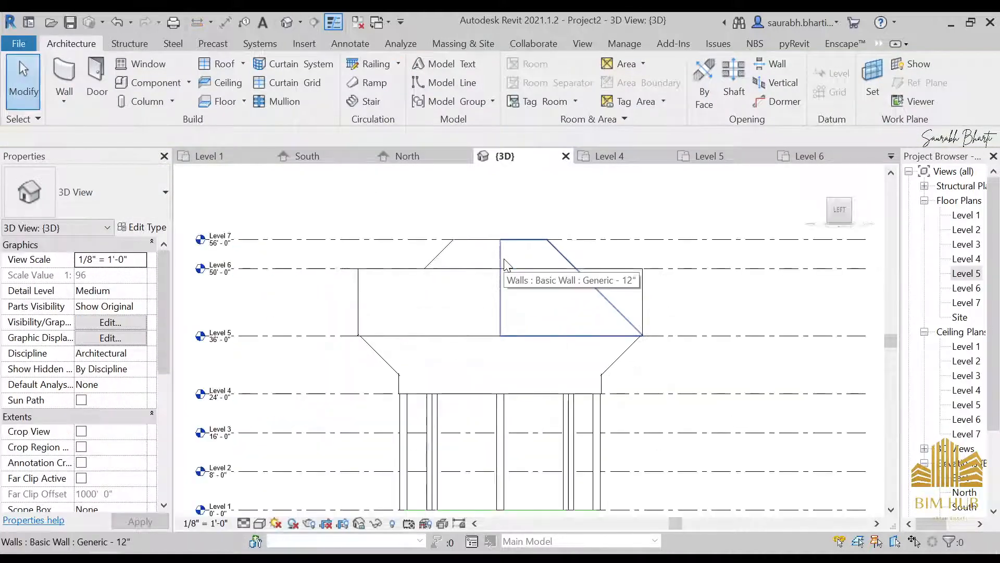
pyautogui.click(503, 260)
pyautogui.keyDown('shift'); pyautogui.moveTo(504, 263); pyautogui.dragTo(513, 354, button='middle'); pyautogui.keyUp('shift')
pyautogui.press('Escape')
pyautogui.click(478, 296)
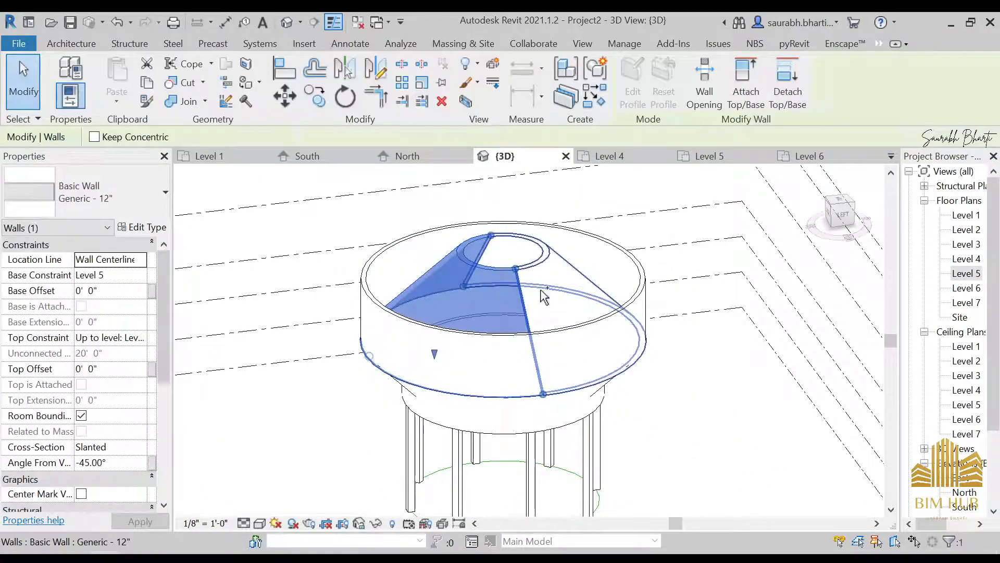
pyautogui.keyDown('ctrl'); pyautogui.click(541, 290); pyautogui.keyUp('ctrl')
pyautogui.click(140, 276)
pyautogui.click(116, 330)
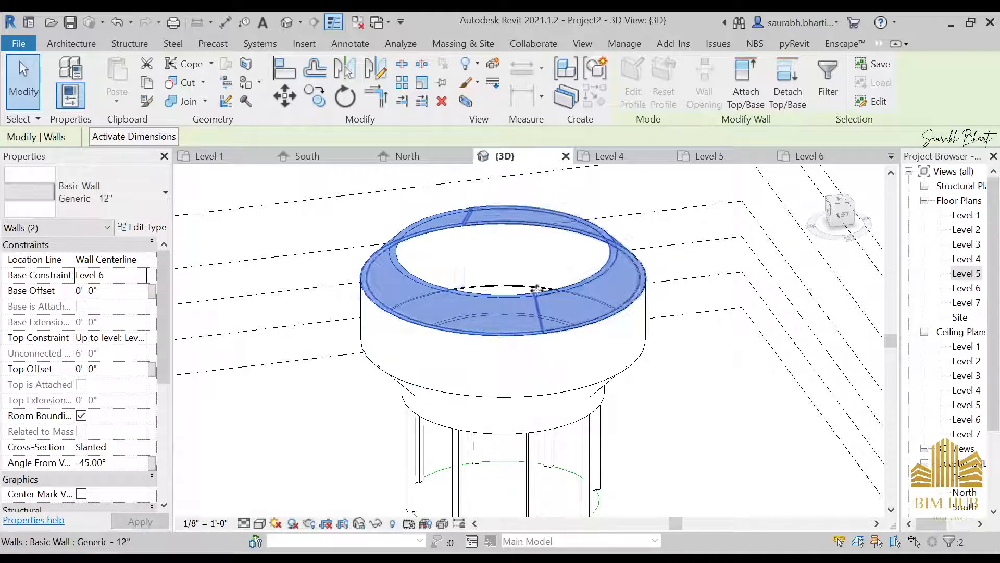
# - Set the angle from vertical of both roof wall halves to -60°
pyautogui.keyDown('shift'); pyautogui.moveTo(526, 266); pyautogui.dragTo(396, 248, button='middle'); pyautogui.keyUp('shift')
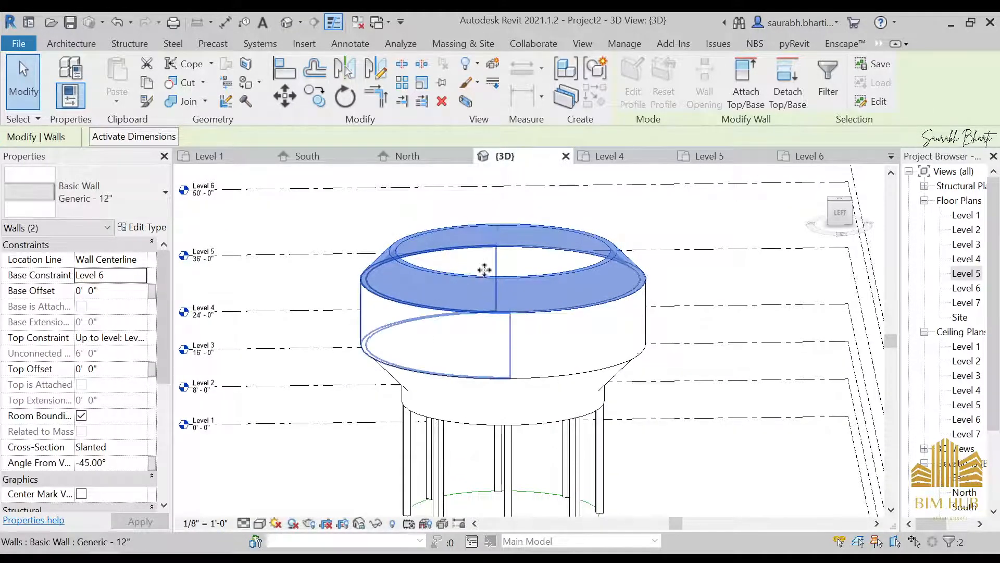
pyautogui.scroll(3, 485, 270)
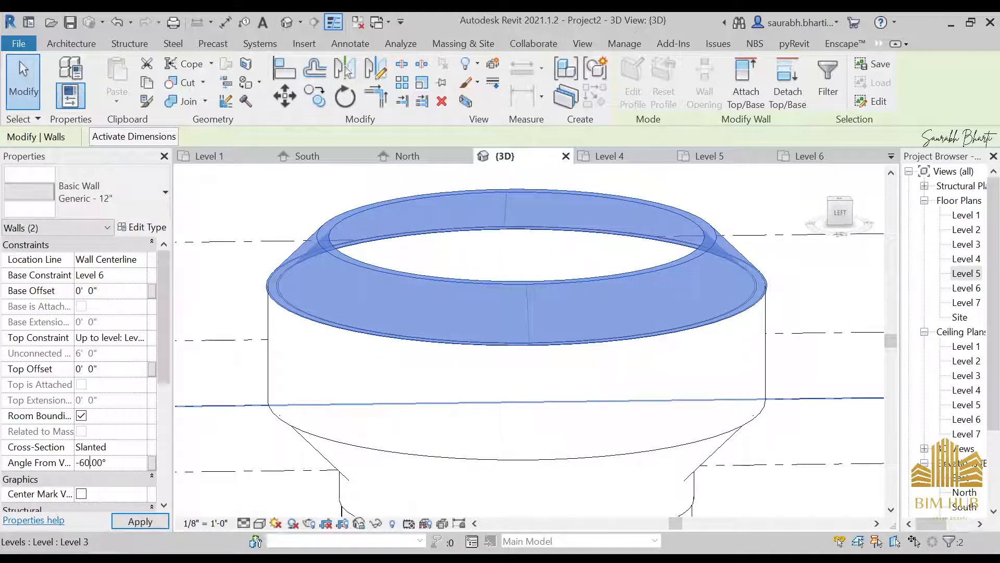
pyautogui.click(140, 521)
pyautogui.scroll(-4, 480, 306)
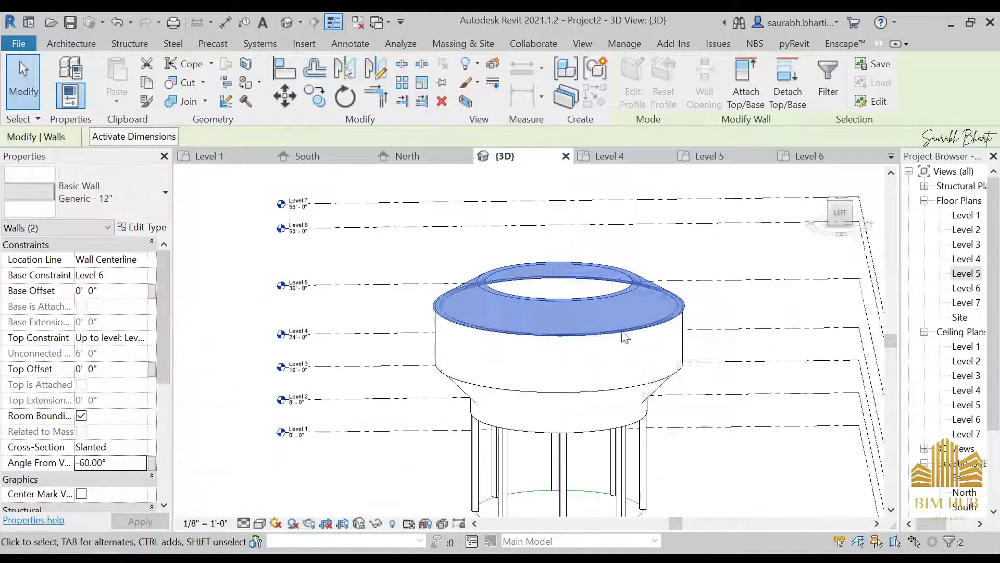
# - Try an angle from vertical of -75° on both roof wall halves
pyautogui.click(86, 462)
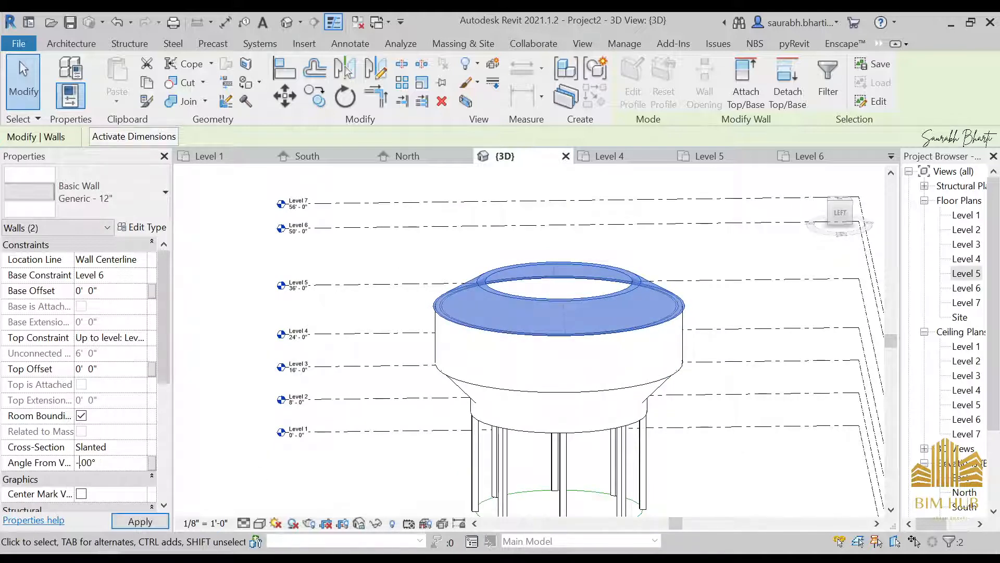
pyautogui.press('Return')
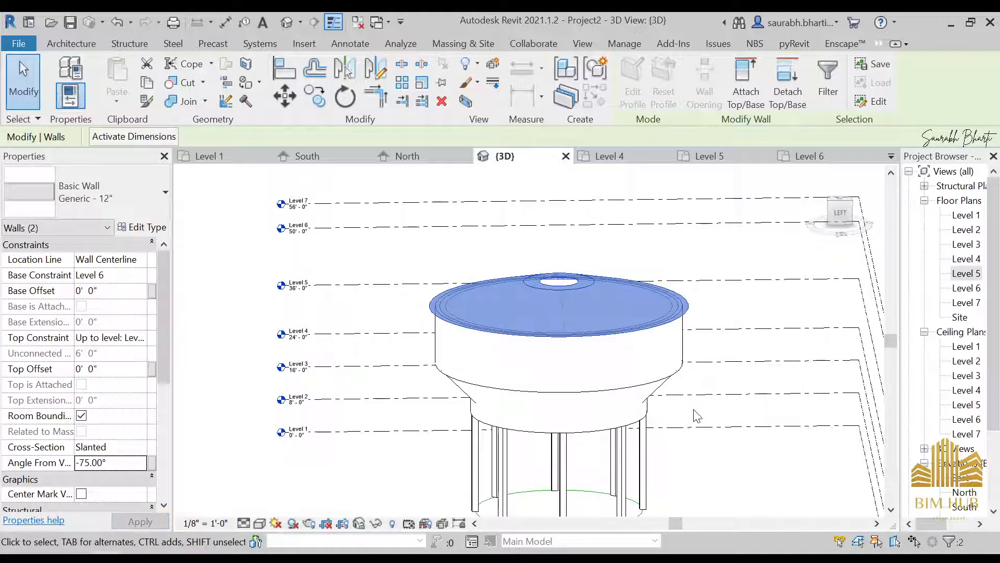
pyautogui.keyDown('shift'); pyautogui.moveTo(698, 413); pyautogui.dragTo(670, 416, button='middle'); pyautogui.keyUp('shift')
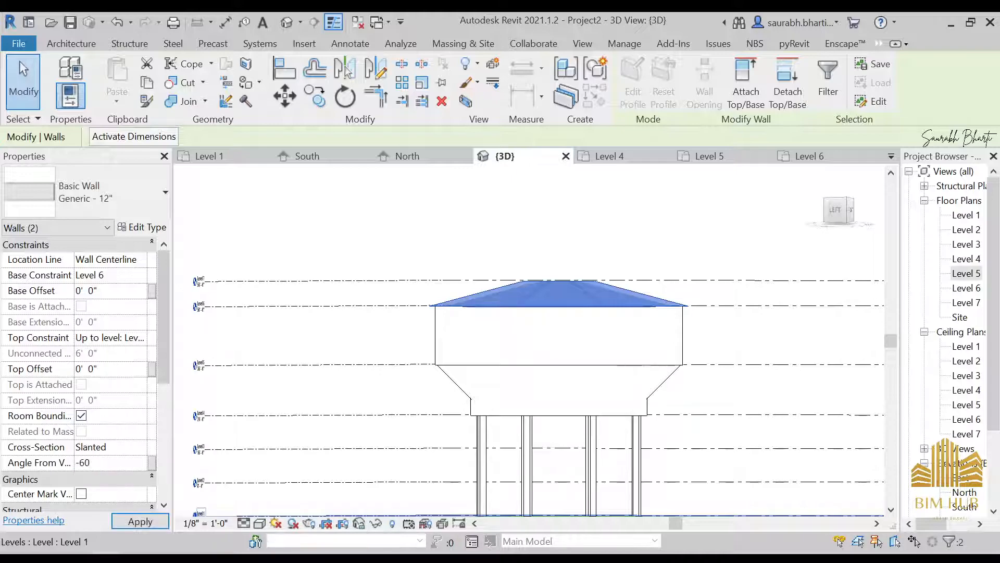
# - Return both roof wall halves to an angle from vertical of -60° and clear the selection
pyautogui.press('Return')
pyautogui.keyDown('shift'); pyautogui.moveTo(598, 309); pyautogui.dragTo(598, 413, button='middle'); pyautogui.keyUp('shift')
pyautogui.scroll(3, 567, 284)
pyautogui.keyDown('shift'); pyautogui.moveTo(567, 284); pyautogui.dragTo(639, 237, button='middle'); pyautogui.keyUp('shift')
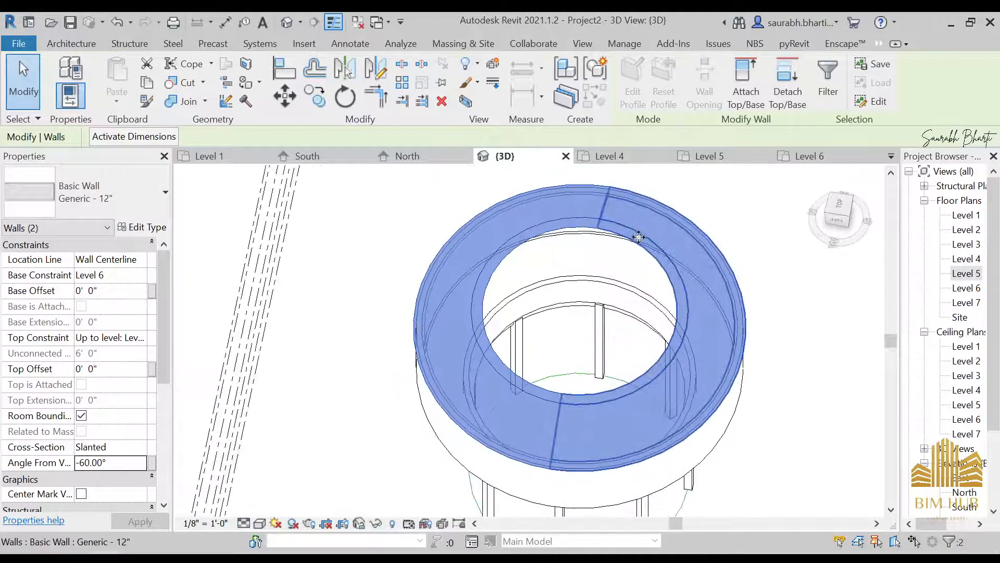
pyautogui.press('Escape')
# - Temporarily hide both halves of the slanted roof wall in the 3D view
pyautogui.click(650, 251)
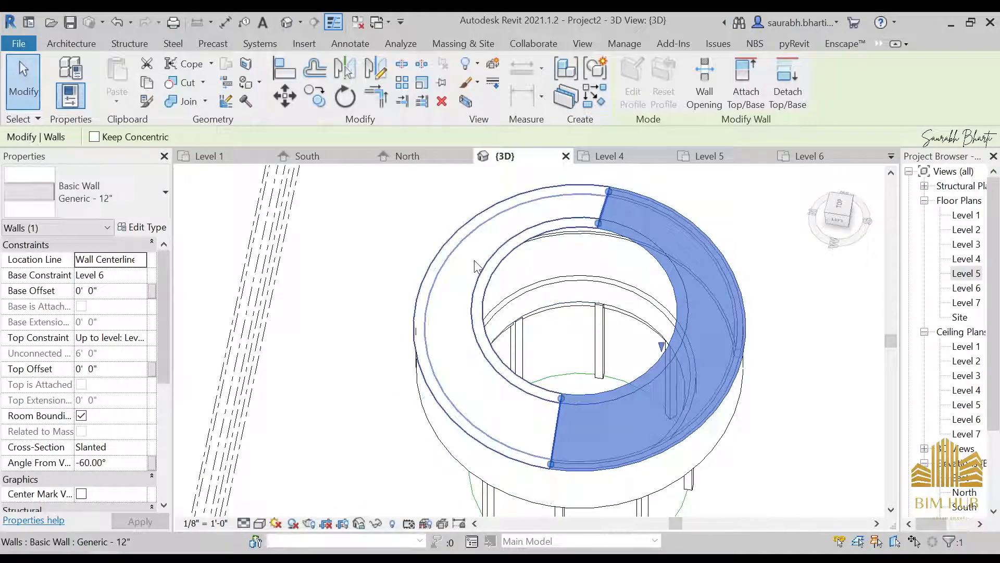
pyautogui.press('h')
pyautogui.press('h')
pyautogui.keyDown('shift'); pyautogui.moveTo(532, 368); pyautogui.dragTo(643, 304, button='middle'); pyautogui.keyUp('shift')
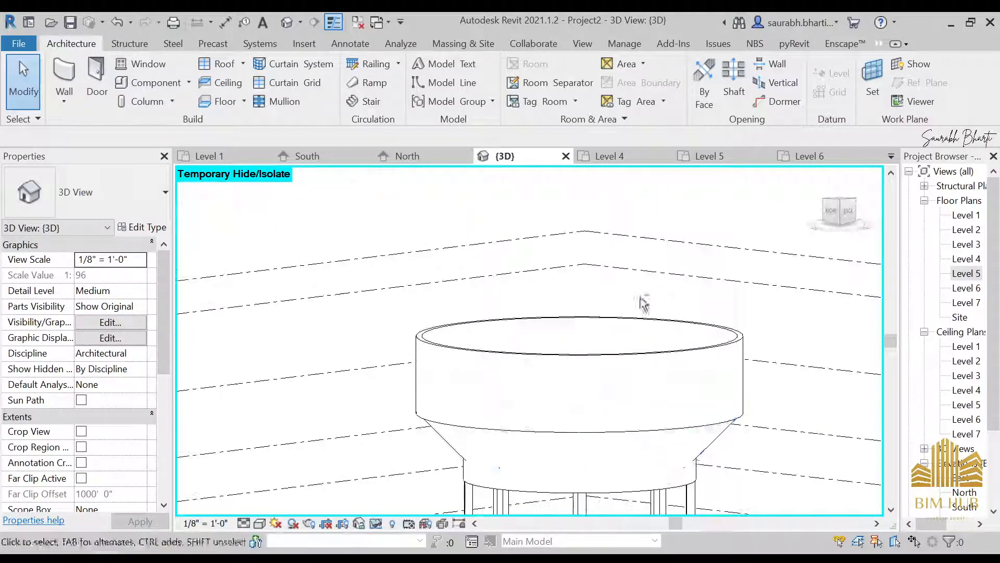
pyautogui.keyDown('shift'); pyautogui.moveTo(637, 438); pyautogui.dragTo(623, 391, button='middle'); pyautogui.keyUp('shift')
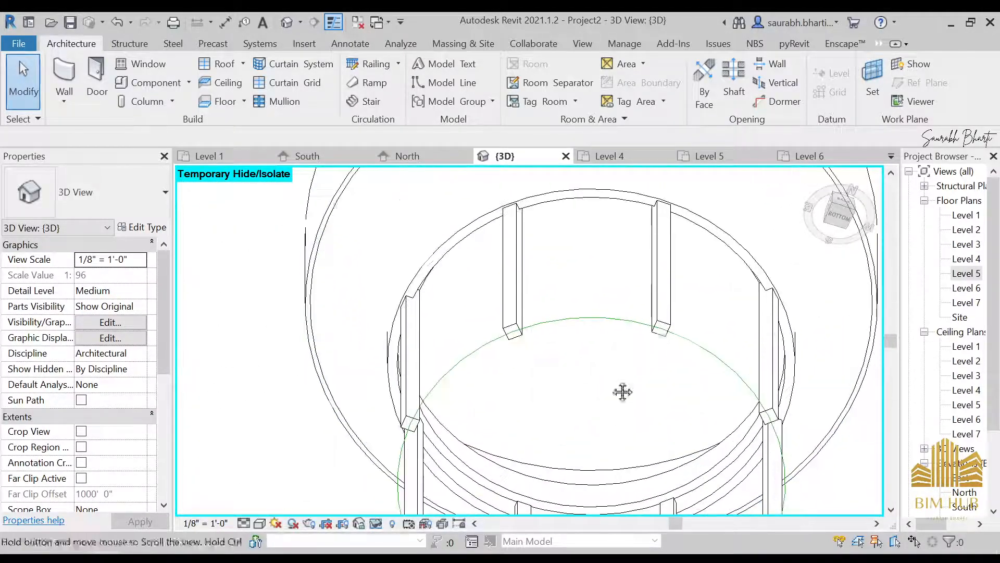
# - Switch the 3D view's visual style to Realistic and inspect the open tank from below and above
pyautogui.click(260, 524)
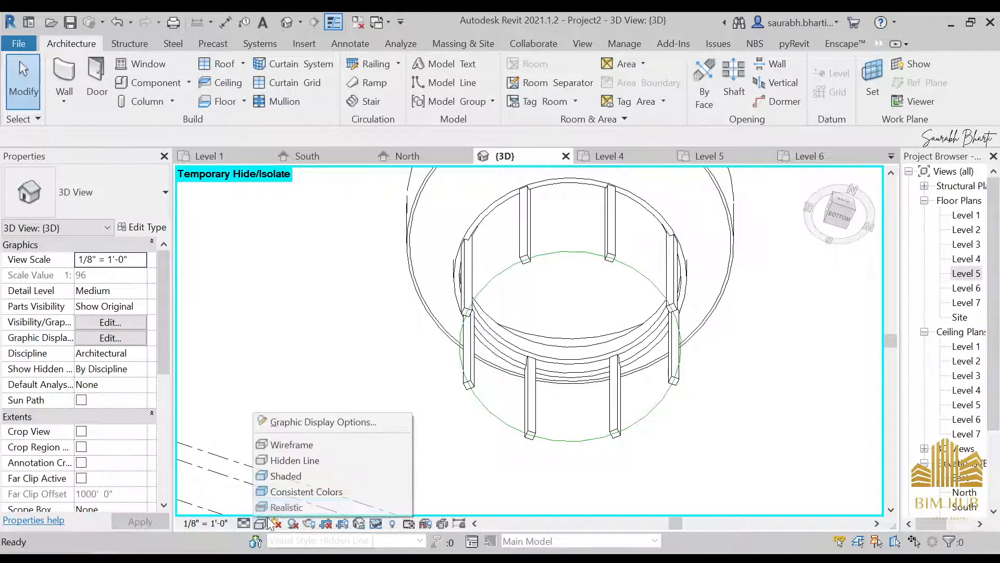
pyautogui.click(292, 508)
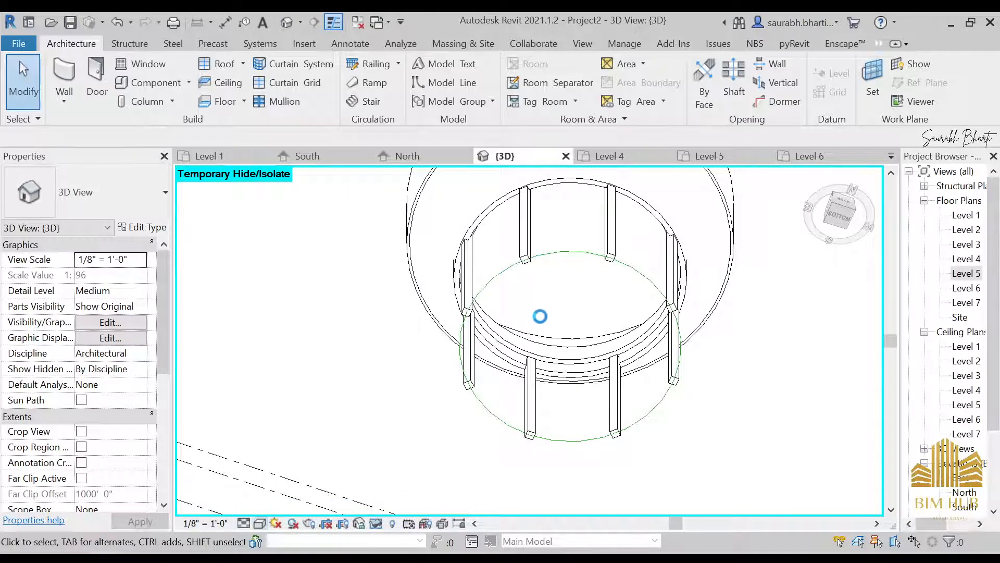
pyautogui.scroll(-3, 518, 327)
pyautogui.keyDown('shift'); pyautogui.moveTo(537, 305); pyautogui.dragTo(559, 417, button='middle'); pyautogui.keyUp('shift')
pyautogui.scroll(3, 510, 333)
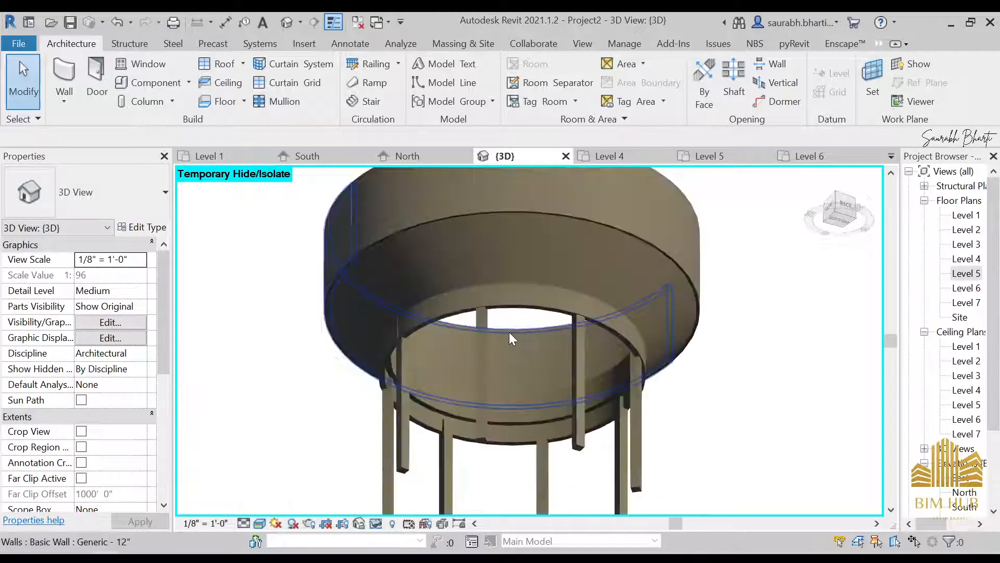
pyautogui.keyDown('shift'); pyautogui.moveTo(511, 335); pyautogui.dragTo(543, 411, button='middle'); pyautogui.keyUp('shift')
pyautogui.scroll(-2, 542, 252)
pyautogui.keyDown('shift'); pyautogui.moveTo(542, 318); pyautogui.dragTo(561, 459, button='middle'); pyautogui.keyUp('shift')
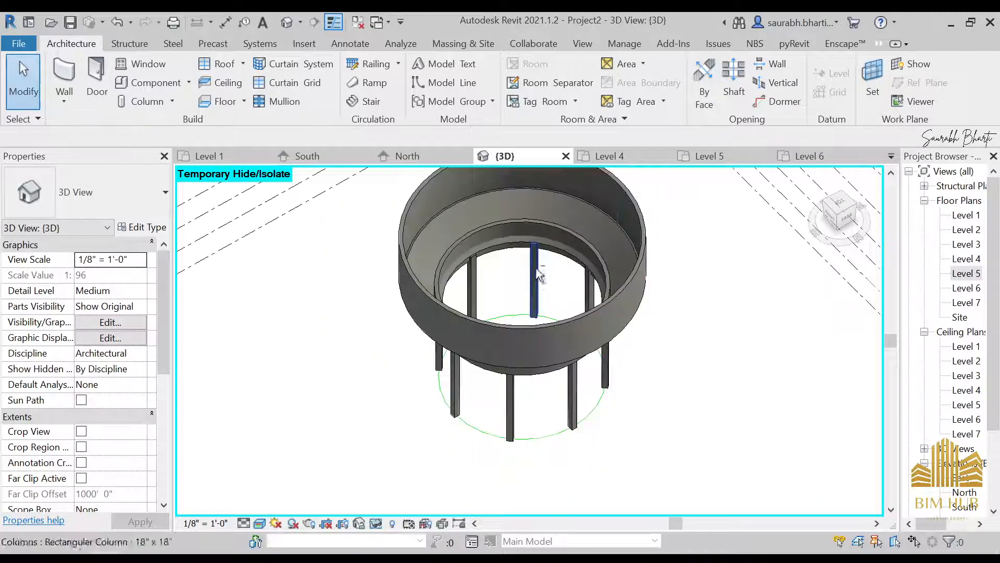
# - Set the top offset of both halves of the lower inner ring wall above the columns to -2'
pyautogui.scroll(4, 539, 275)
pyautogui.click(509, 204)
pyautogui.keyDown('shift'); pyautogui.moveTo(541, 293); pyautogui.dragTo(556, 364, button='middle'); pyautogui.keyUp('shift')
pyautogui.click(632, 265)
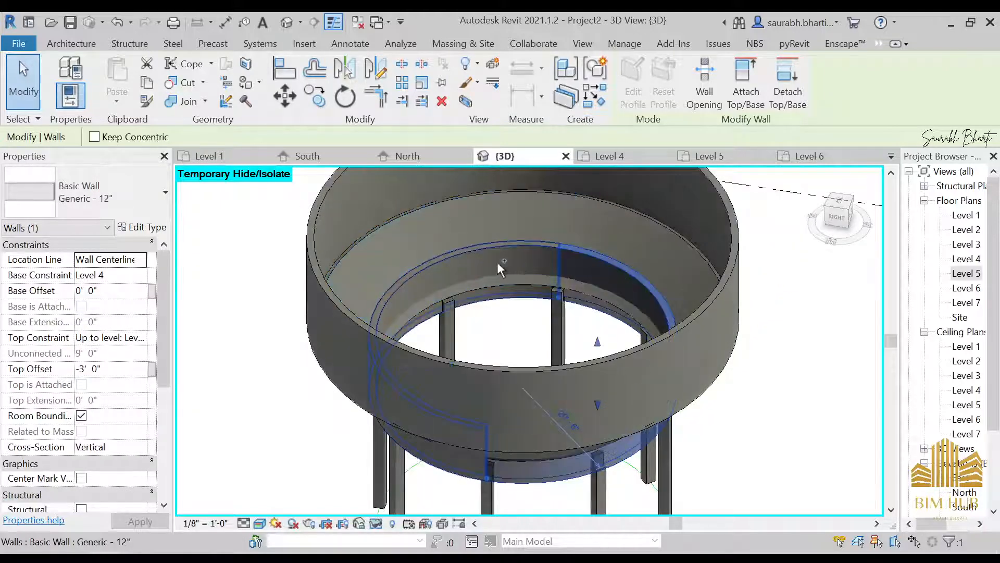
pyautogui.keyDown('ctrl'); pyautogui.click(503, 265); pyautogui.keyUp('ctrl')
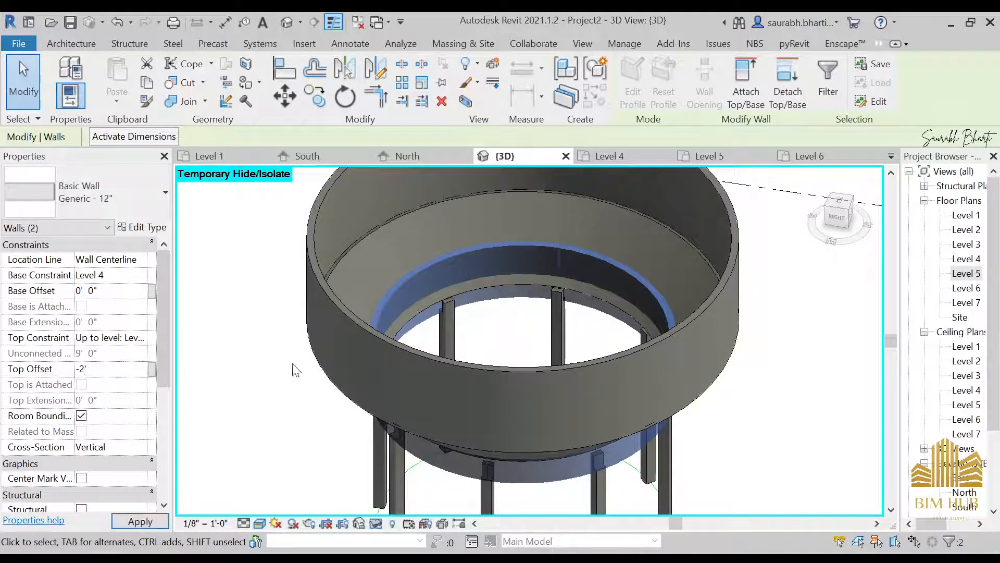
pyautogui.press('Return')
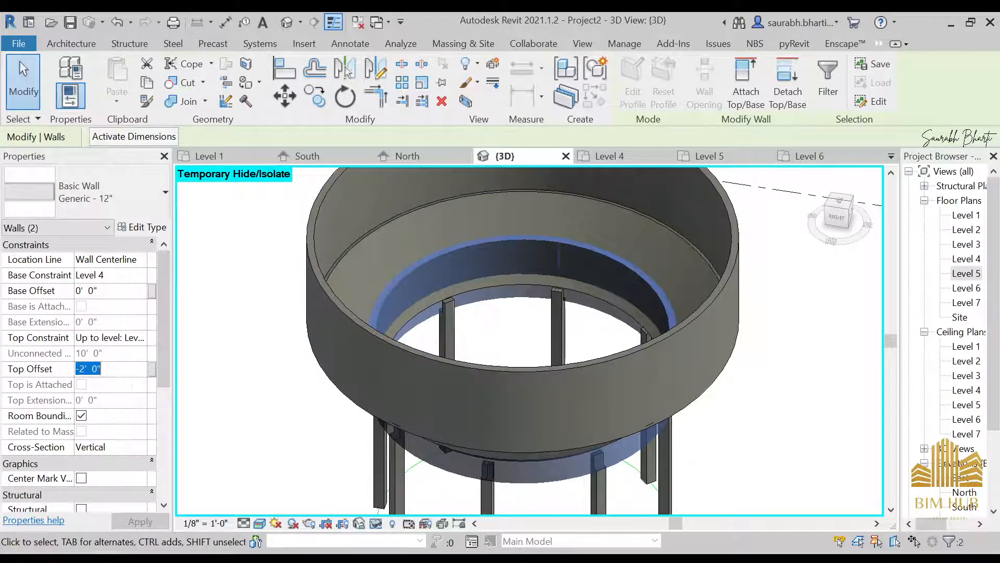
# - Change the top offset of the lower inner ring wall halves to -5'
pyautogui.press('BackSpace')
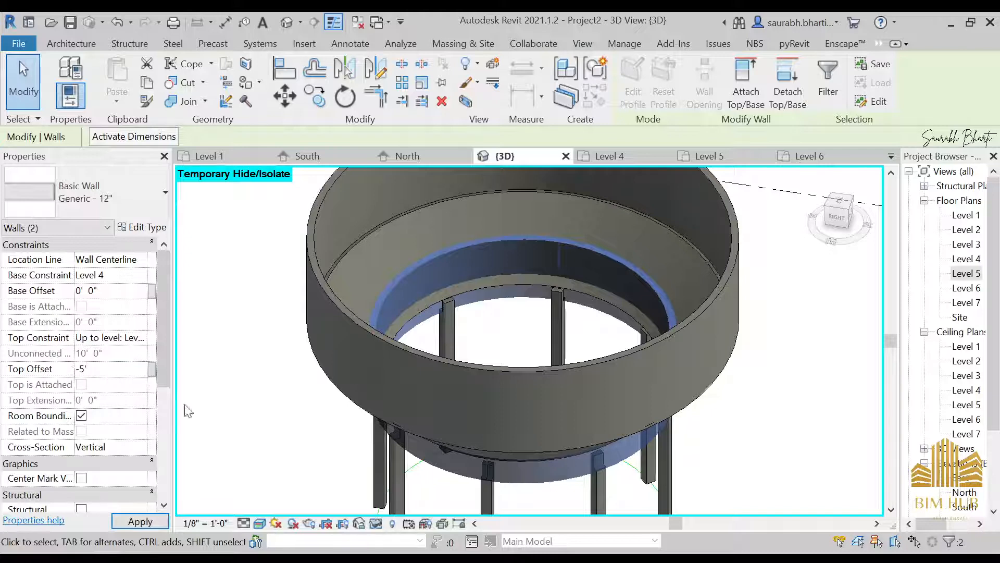
pyautogui.press('Return')
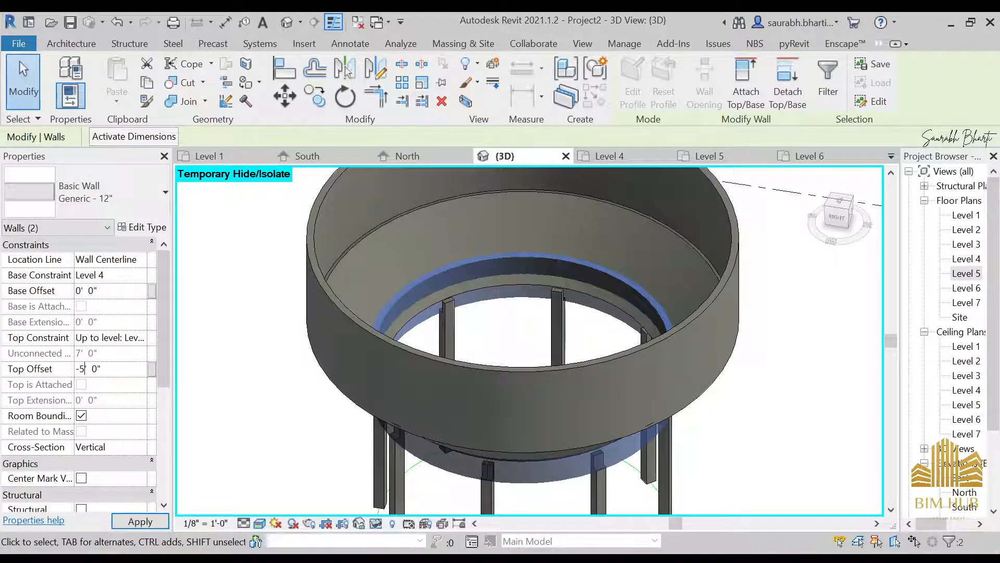
# - Set the top offset of the lower inner ring wall halves to -6'
pyautogui.write("'")
pyautogui.press('Return')
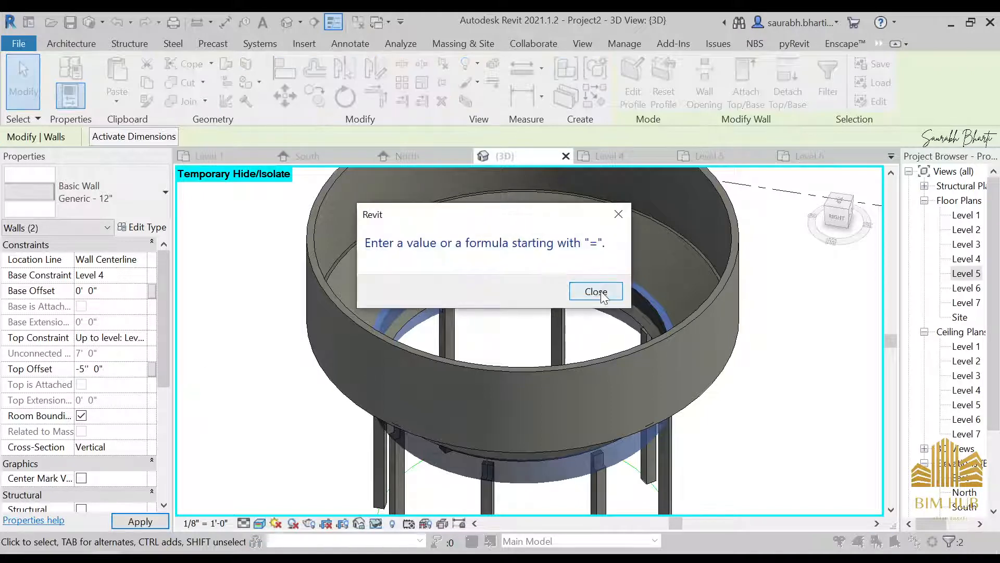
pyautogui.click(596, 292)
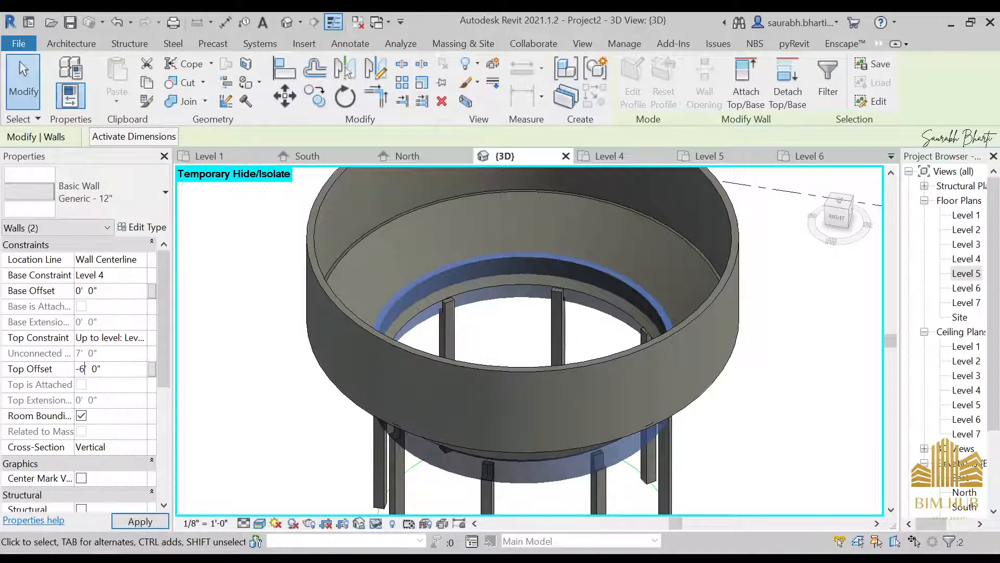
pyautogui.press('Return')
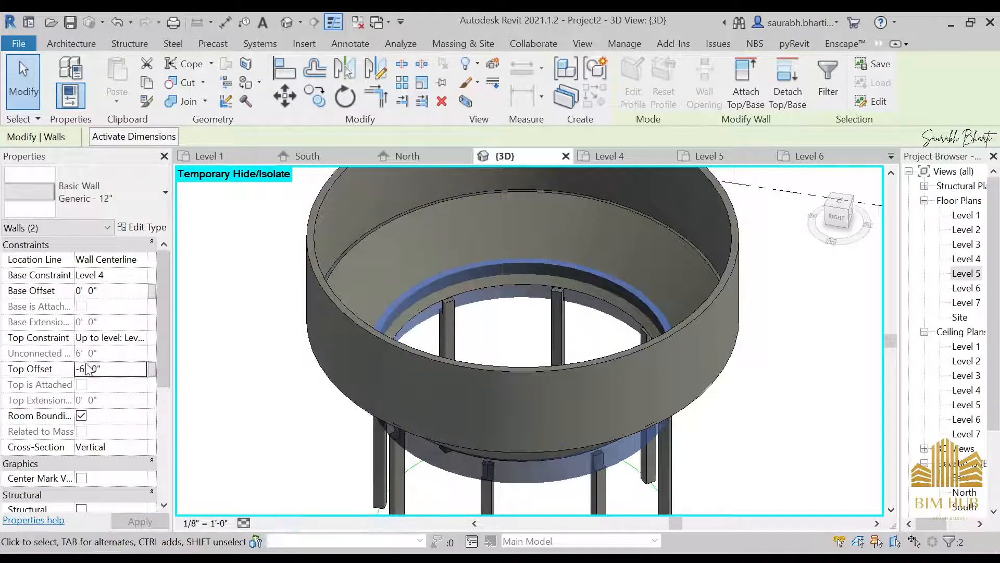
# - Set the top offset of both lower inner ring wall halves to -7'
pyautogui.click(84, 368)
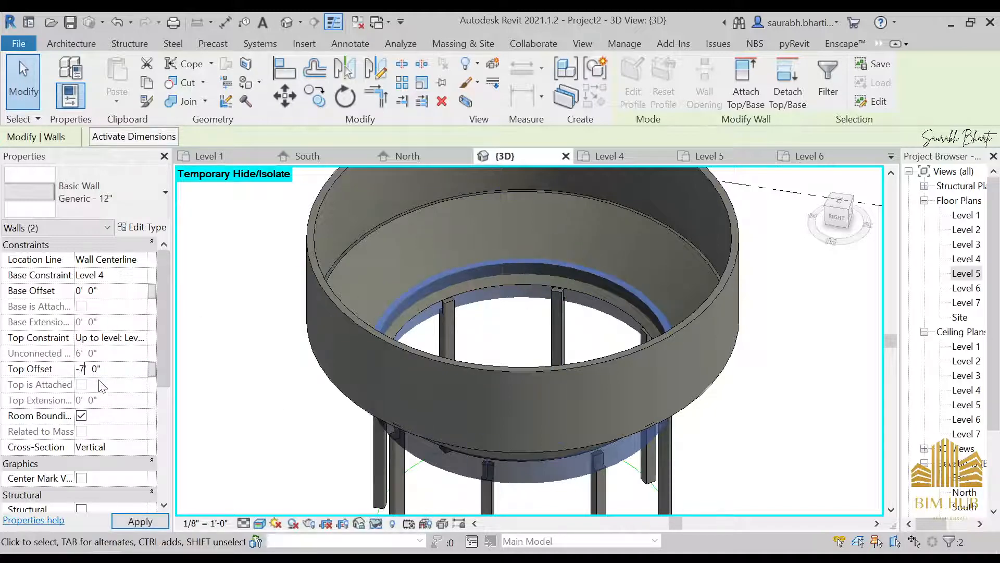
pyautogui.press('Return')
pyautogui.moveTo(534, 408)
pyautogui.keyDown('shift'); pyautogui.mouseDown(button='middle')
pyautogui.moveTo(549, 370)
pyautogui.moveTo(536, 393)
pyautogui.mouseUp(button='middle'); pyautogui.keyUp('shift')
pyautogui.press('Escape')
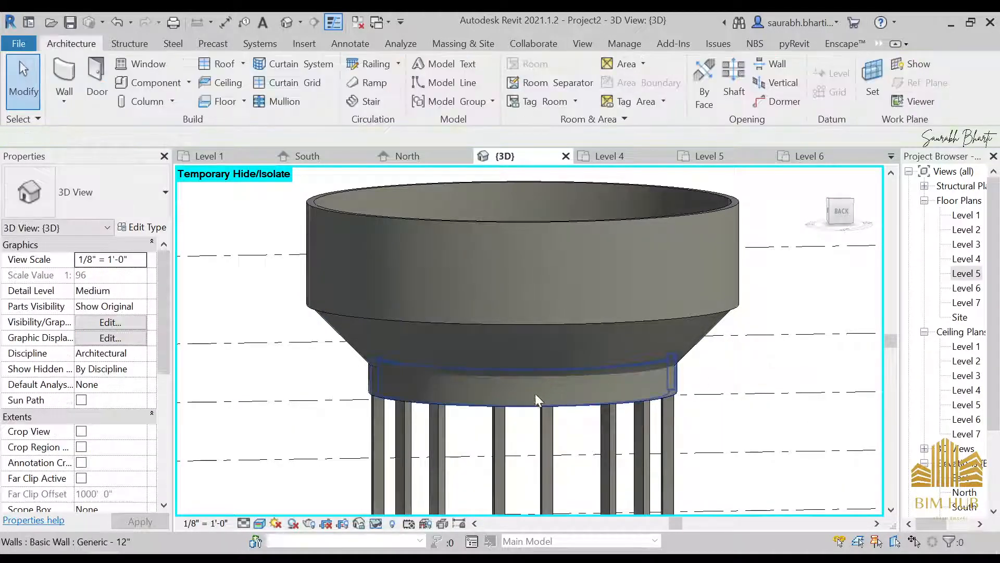
# - Set the top offset of both lower ring wall halves above the columns to -8'
pyautogui.click(627, 386)
pyautogui.keyDown('shift'); pyautogui.moveTo(672, 398); pyautogui.dragTo(719, 411, button='middle'); pyautogui.keyUp('shift')
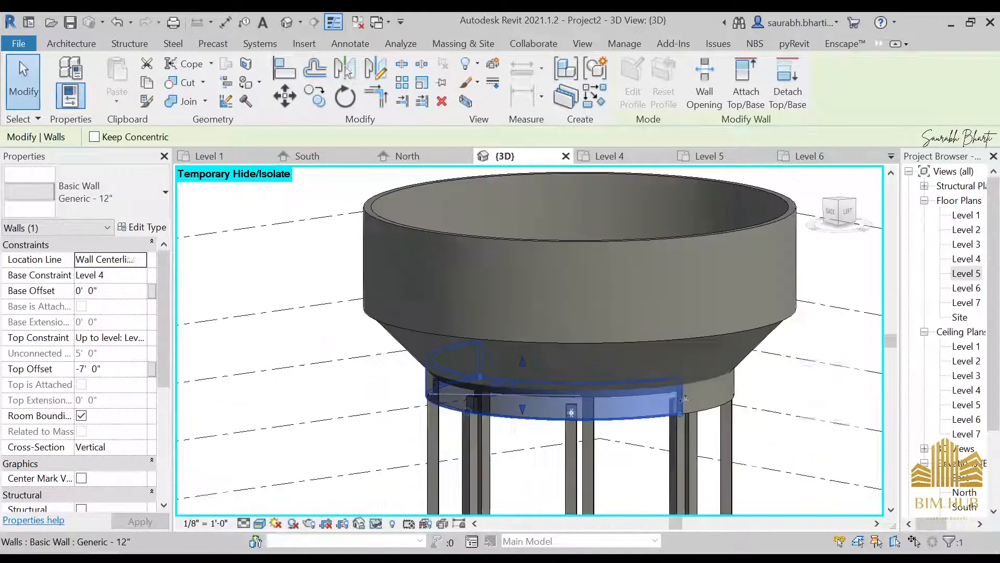
pyautogui.keyDown('ctrl'); pyautogui.click(696, 398); pyautogui.keyUp('ctrl')
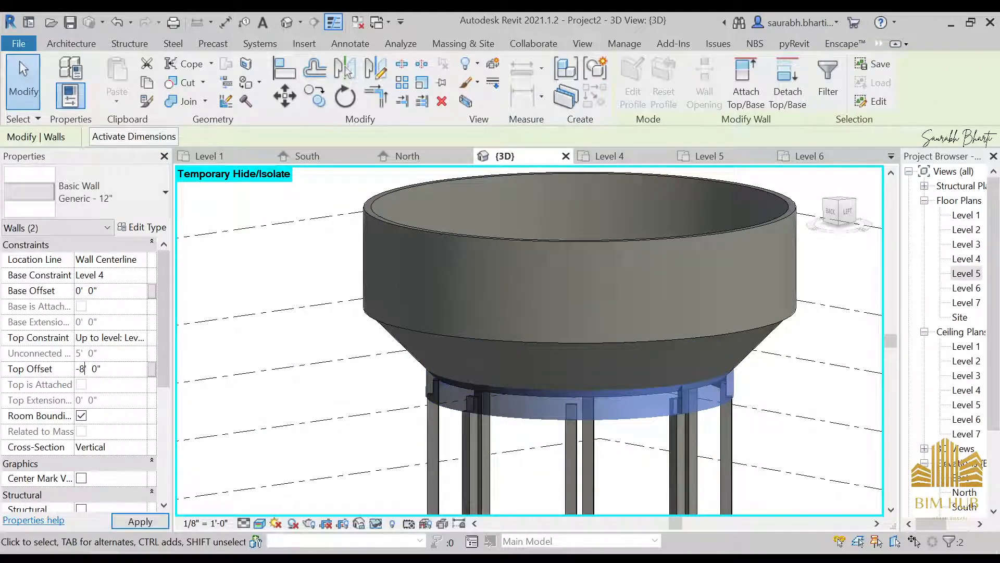
pyautogui.press('Return')
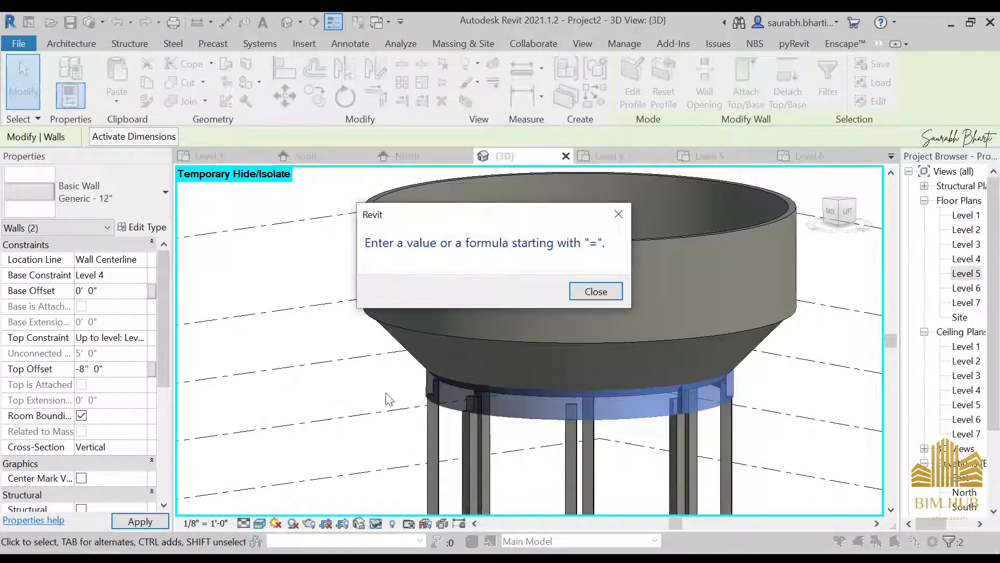
pyautogui.press('Return')
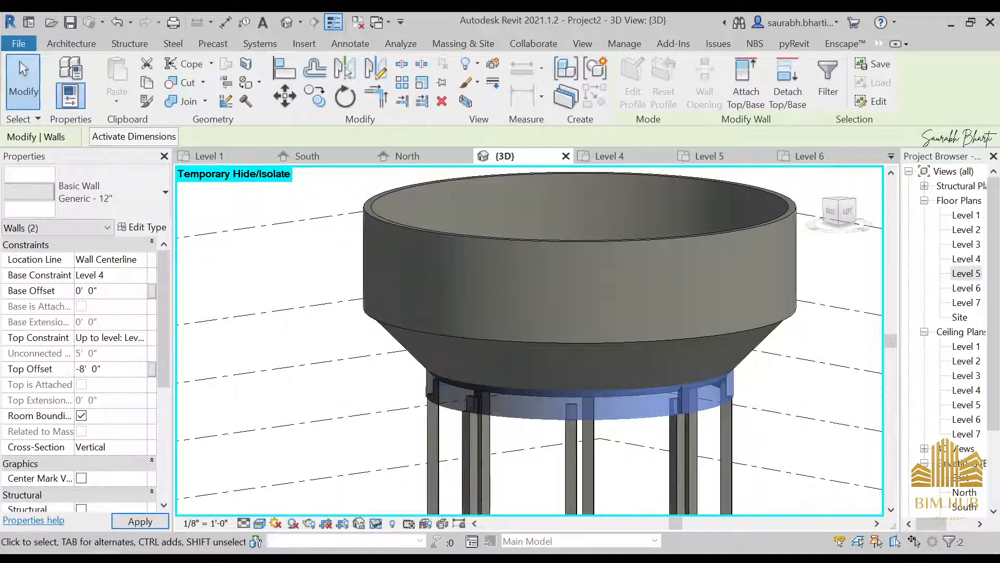
# - Examine the tank's open bottom, lower ring wall and column tops from several angles in the 3D view
pyautogui.scroll(-2, 324, 423)
pyautogui.keyDown('shift'); pyautogui.moveTo(324, 423); pyautogui.dragTo(435, 513, button='middle'); pyautogui.keyUp('shift')
pyautogui.click(470, 397)
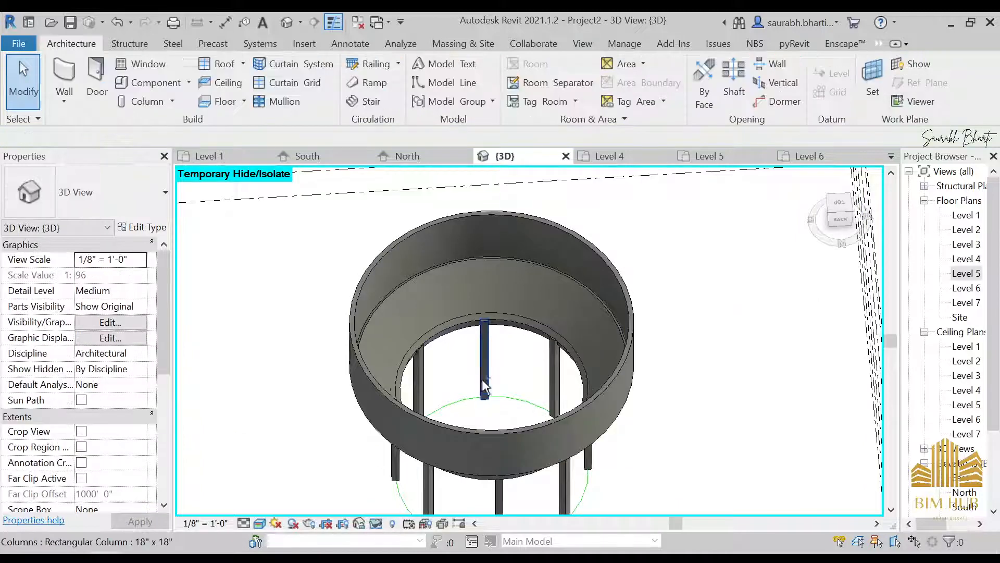
pyautogui.keyDown('shift'); pyautogui.moveTo(482, 380); pyautogui.dragTo(509, 404, button='middle'); pyautogui.keyUp('shift')
pyautogui.scroll(2, 509, 404)
pyautogui.keyDown('shift'); pyautogui.moveTo(489, 364); pyautogui.dragTo(596, 191, button='middle'); pyautogui.keyUp('shift')
pyautogui.scroll(-2, 592, 238)
pyautogui.click(560, 203)
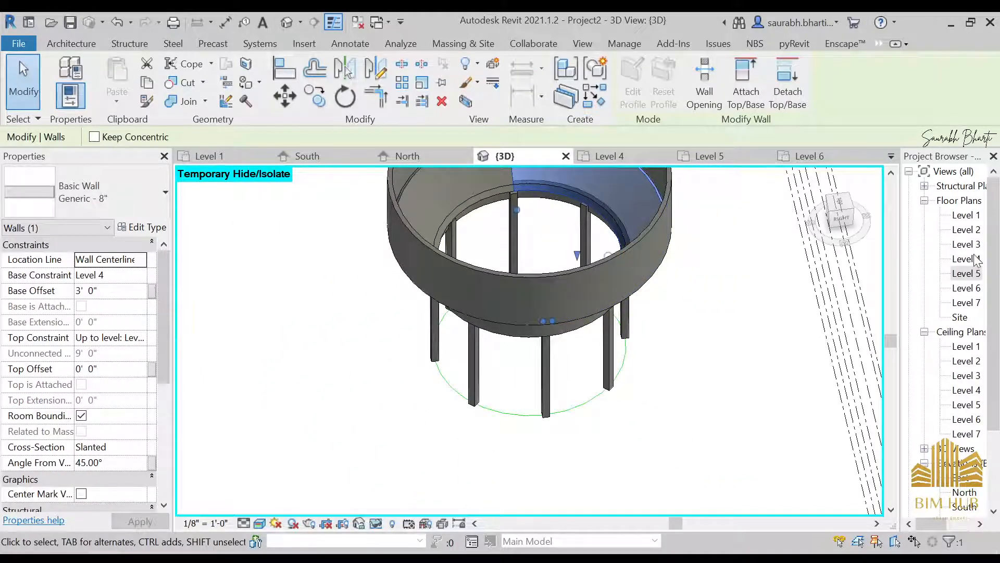
# - Create a circular Generic - 12" floor on Level 4 along the ring wall's inner face, with a radius of about 19'
pyautogui.doubleClick(974, 259)
pyautogui.click(477, 268)
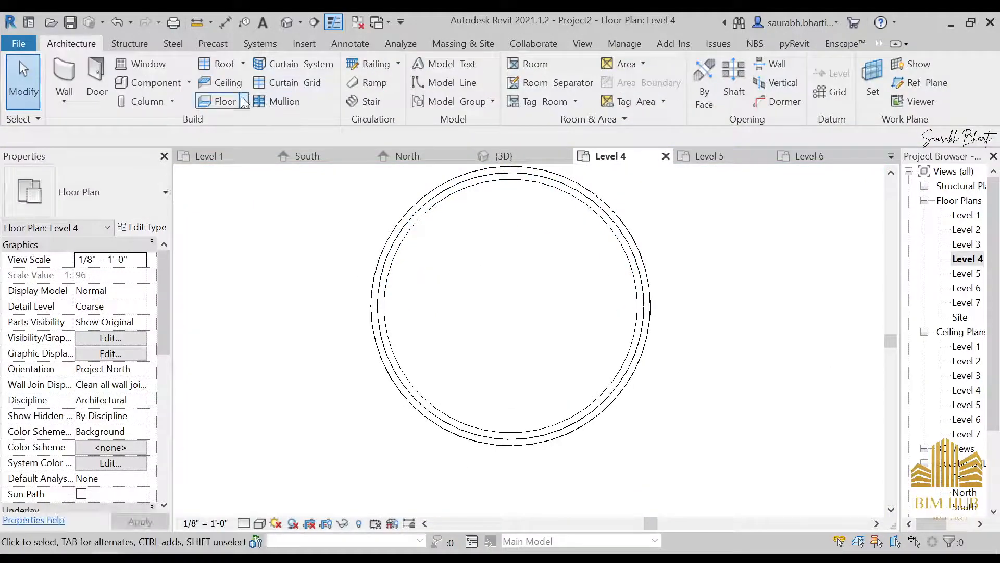
pyautogui.click(224, 101)
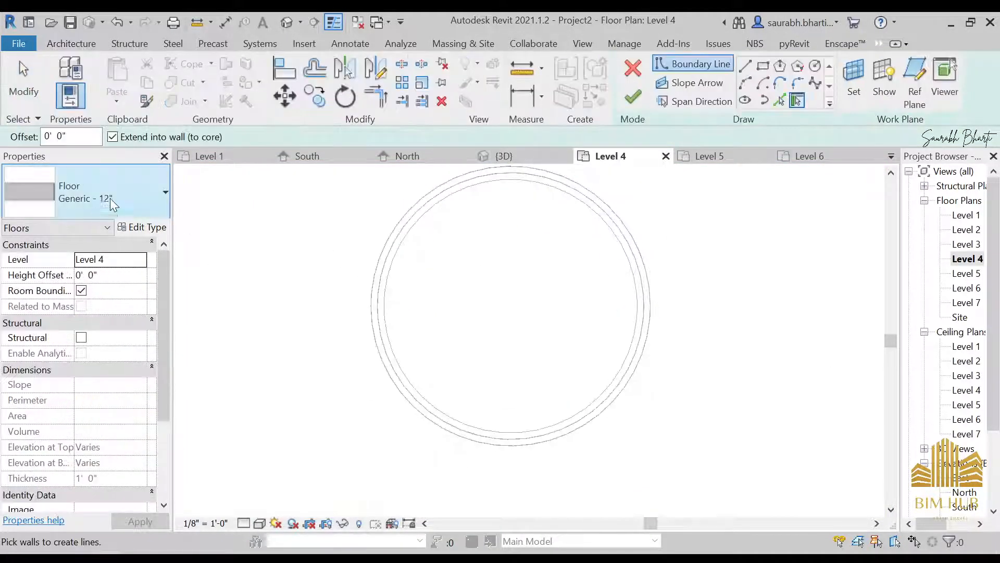
pyautogui.click(815, 65)
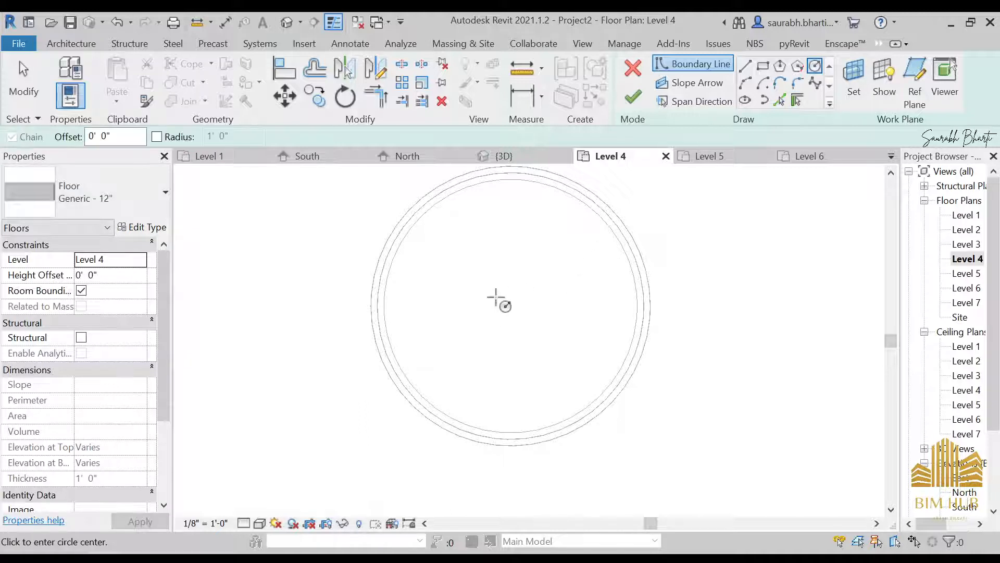
pyautogui.click(511, 306)
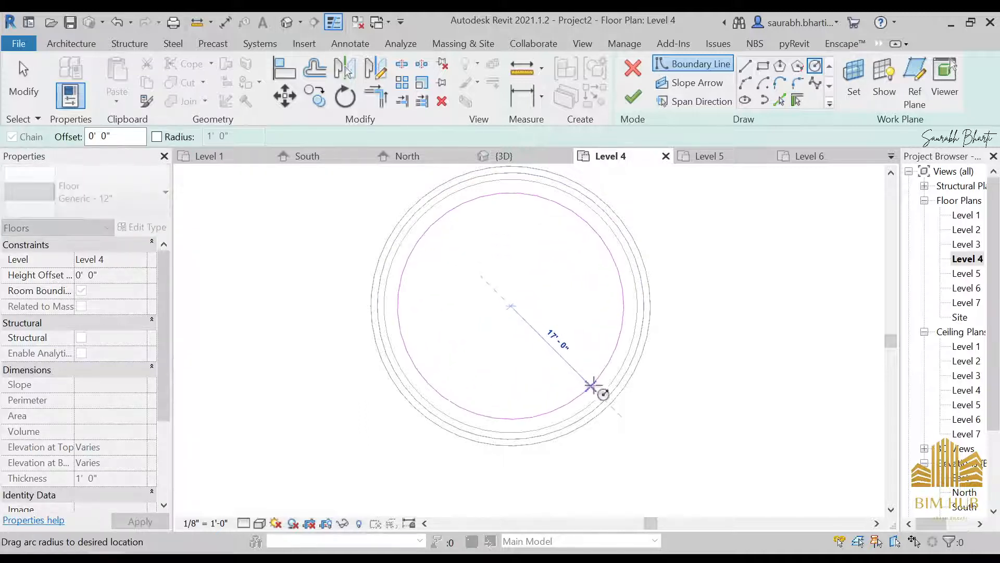
pyautogui.click(604, 385)
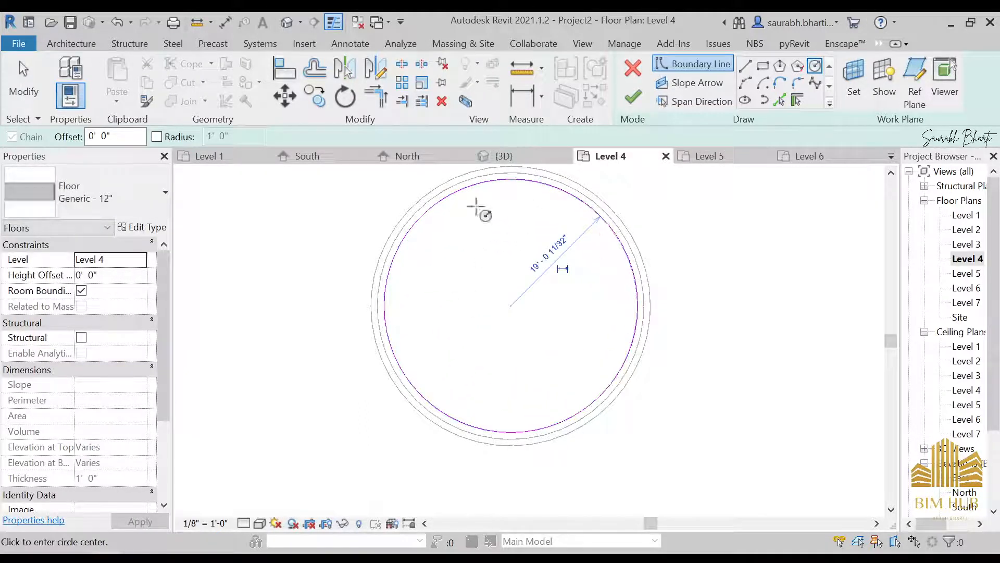
pyautogui.click(632, 97)
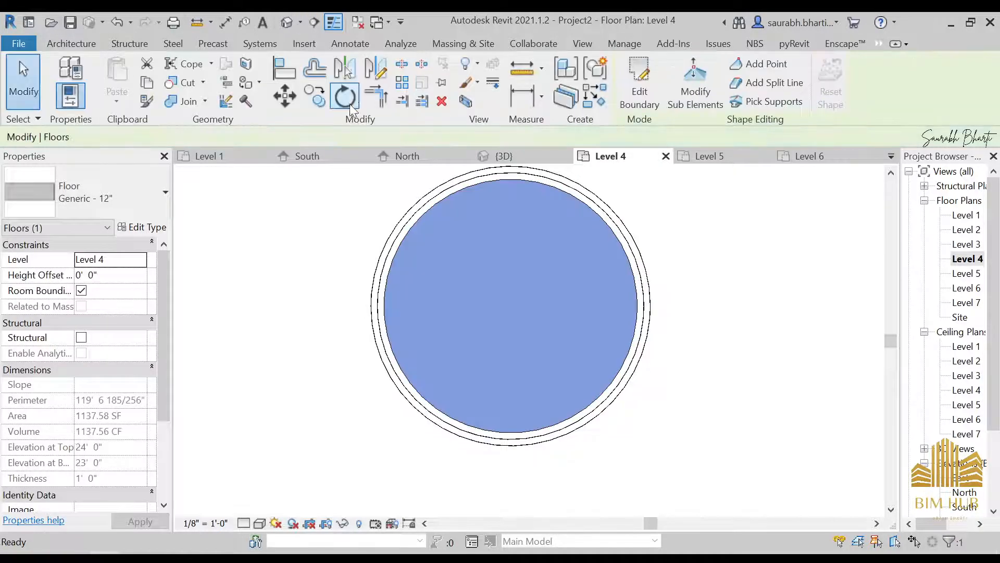
# - Set the circular tank floor's height offset from Level 4 to 4' in the 3D view
pyautogui.click(286, 23)
pyautogui.click(510, 284)
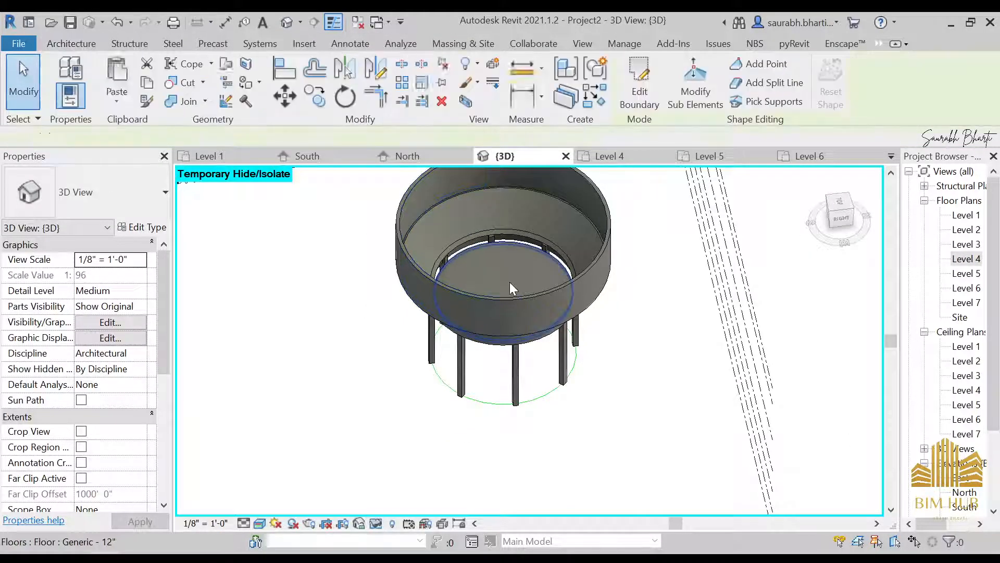
pyautogui.keyDown('shift'); pyautogui.moveTo(536, 263); pyautogui.dragTo(415, 315, button='middle'); pyautogui.keyUp('shift')
pyautogui.scroll(5, 531, 234)
pyautogui.moveTo(592, 256)
pyautogui.keyDown('shift'); pyautogui.mouseDown(button='middle')
pyautogui.moveTo(604, 266)
pyautogui.moveTo(626, 233)
pyautogui.moveTo(599, 260)
pyautogui.mouseUp(button='middle'); pyautogui.keyUp('shift')
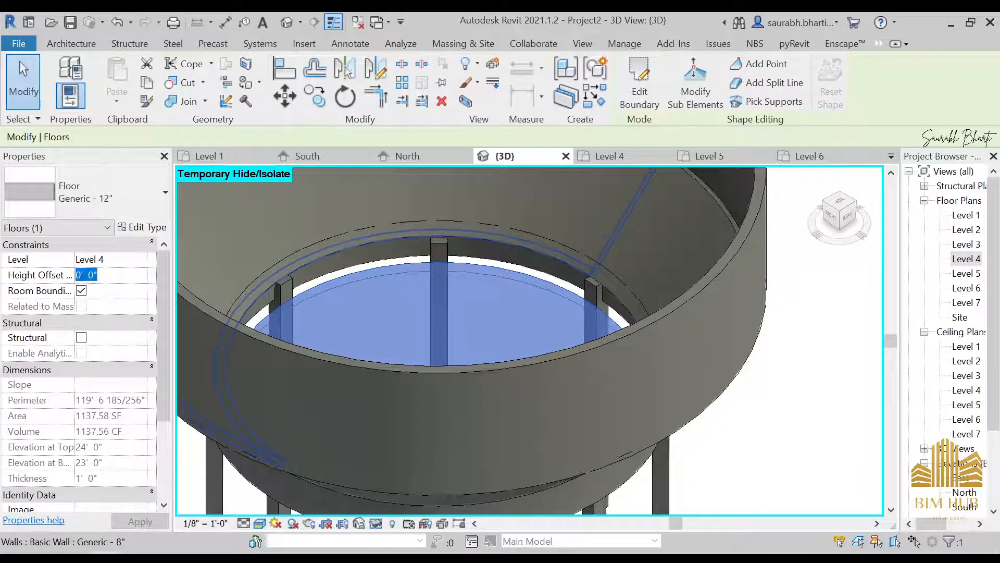
pyautogui.press('Return')
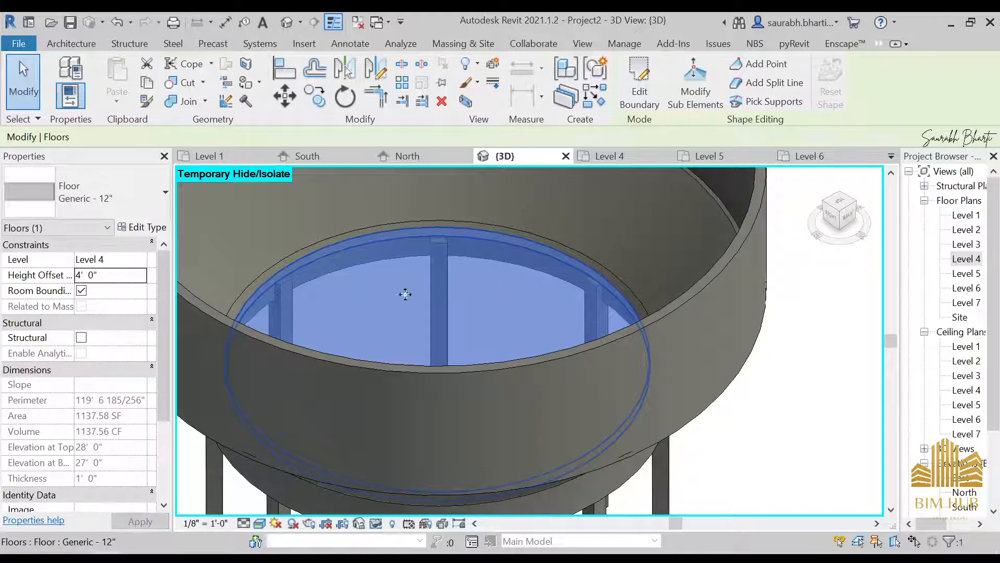
pyautogui.press('Escape')
# - Reset the temporary hide/isolate in the 3D view and view the complete tank from the top
pyautogui.scroll(-3, 433, 283)
pyautogui.keyDown('shift'); pyautogui.moveTo(432, 285); pyautogui.dragTo(493, 498, button='middle'); pyautogui.keyUp('shift')
pyautogui.press('h')
pyautogui.press('r')
pyautogui.scroll(-3, 401, 258)
pyautogui.scroll(5, 480, 345)
pyautogui.scroll(-3, 435, 357)
pyautogui.scroll(-3, 466, 398)
pyautogui.keyDown('shift'); pyautogui.moveTo(466, 400); pyautogui.dragTo(457, 346, button='middle'); pyautogui.keyUp('shift')
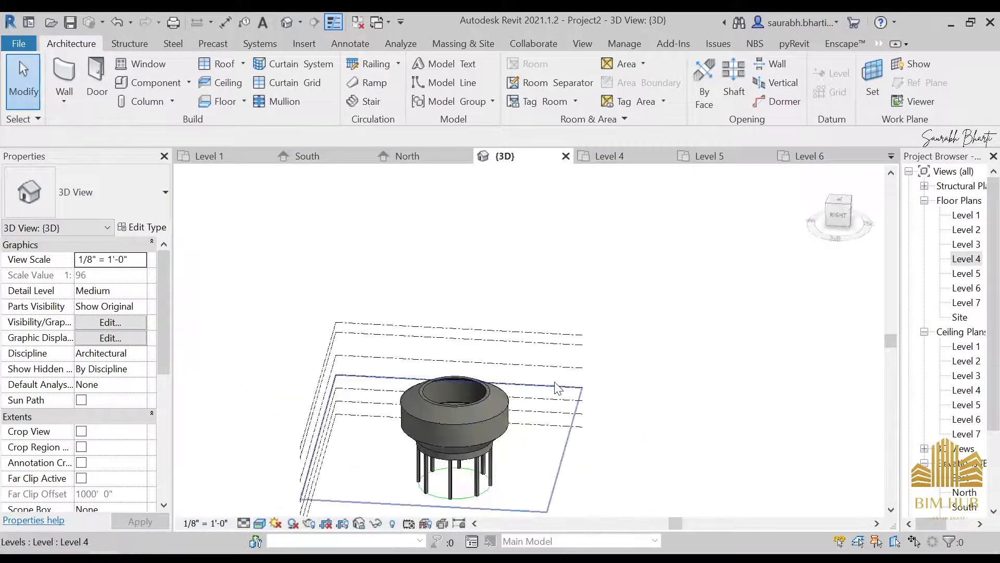
pyautogui.click(844, 203)
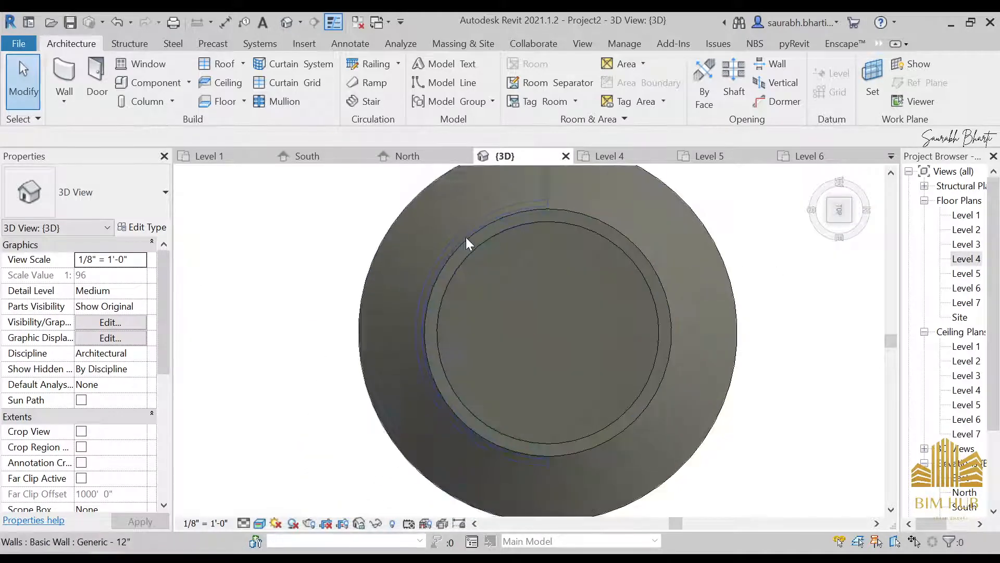
pyautogui.doubleClick(967, 302)
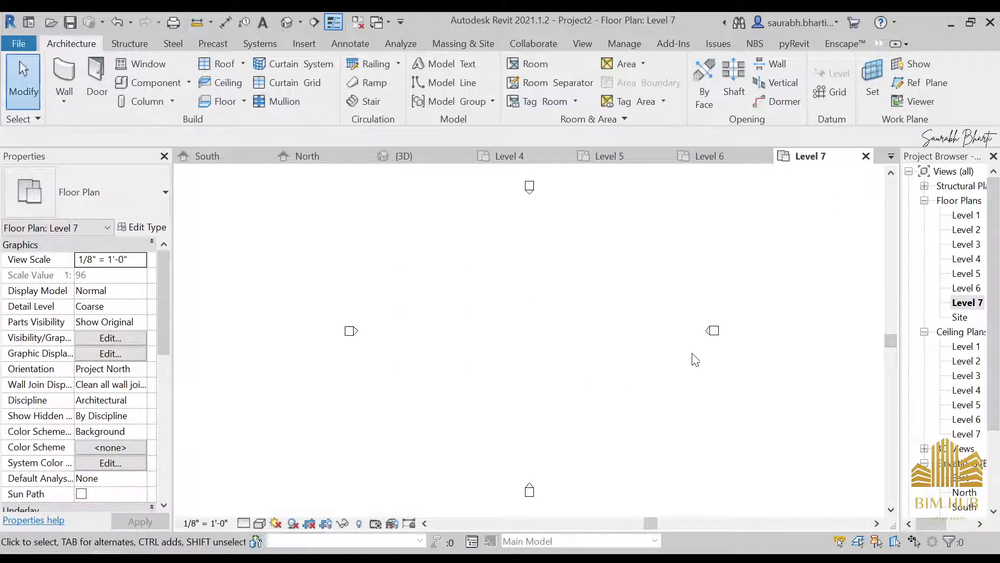
pyautogui.doubleClick(967, 287)
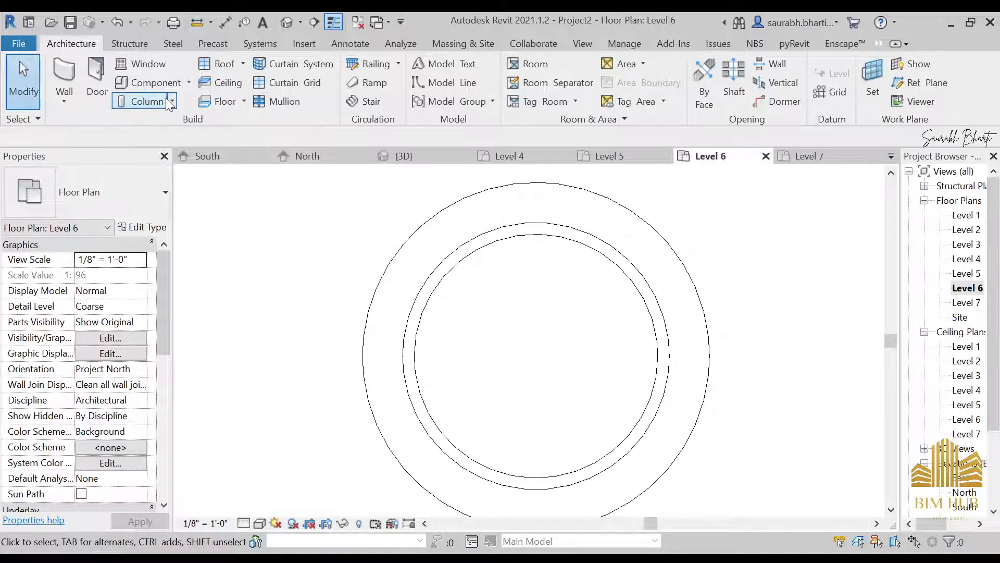
pyautogui.click(221, 101)
pyautogui.click(813, 69)
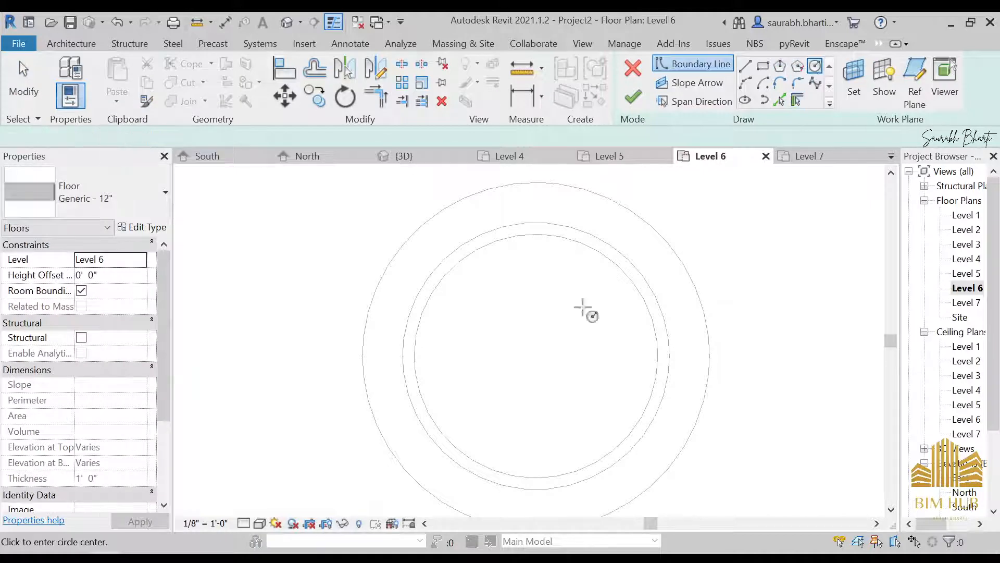
pyautogui.scroll(-3, 527, 336)
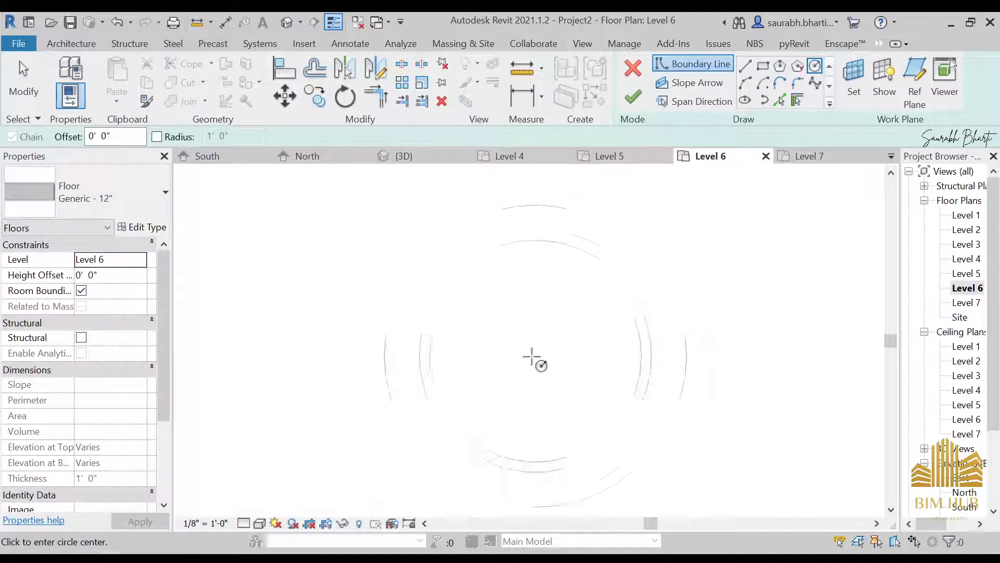
pyautogui.scroll(2, 538, 336)
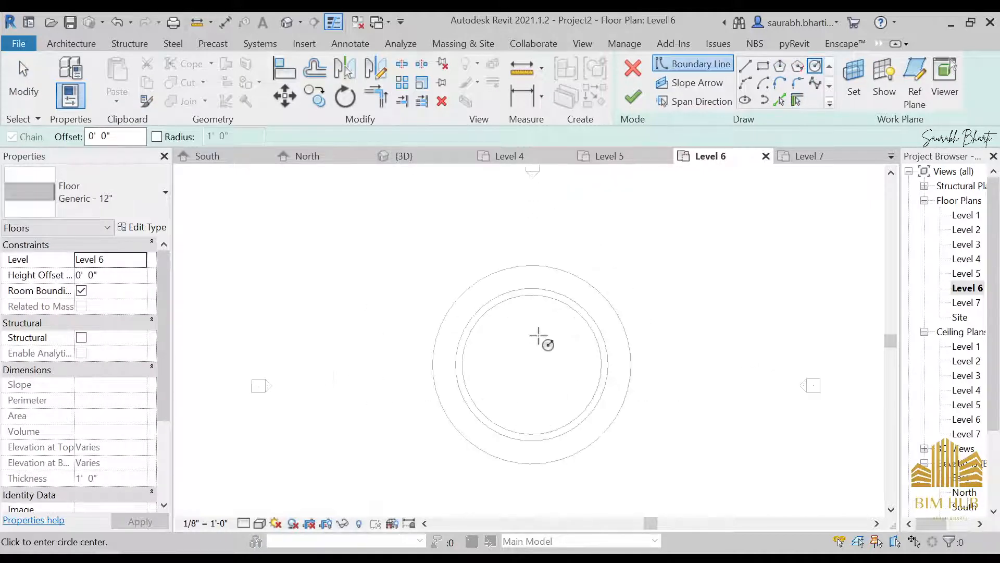
pyautogui.click(779, 100)
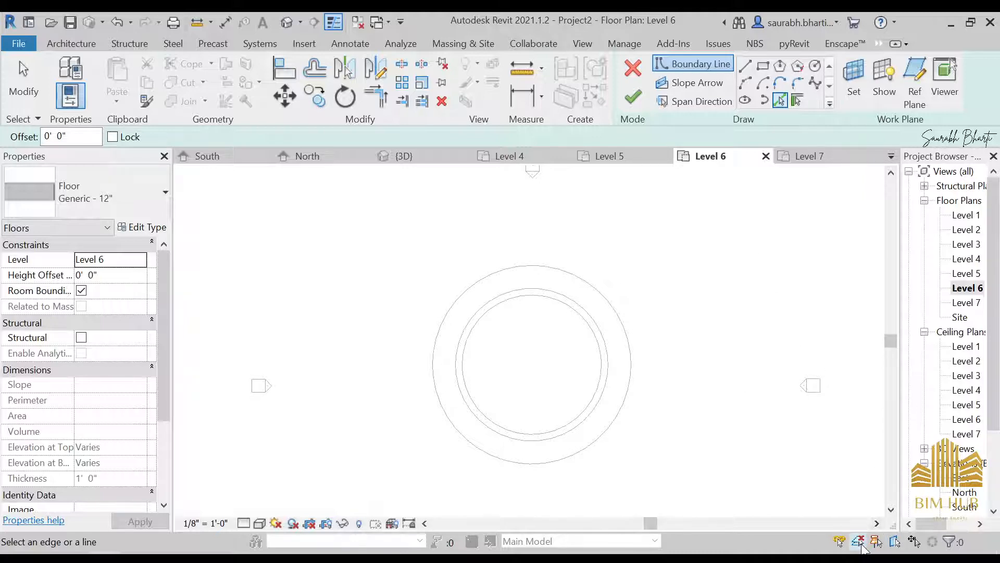
pyautogui.press('Escape')
pyautogui.scroll(5, 554, 326)
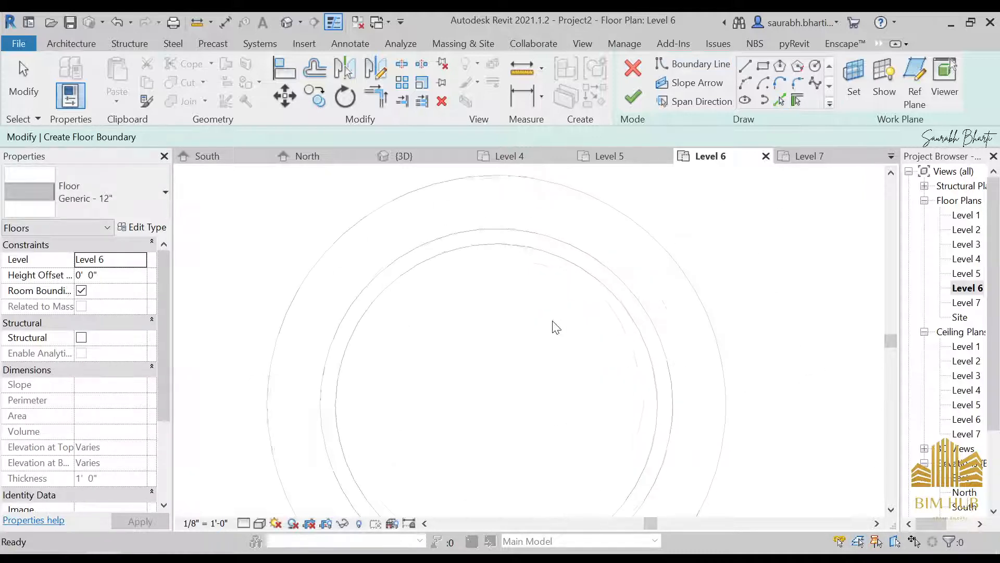
pyautogui.scroll(-4, 524, 292)
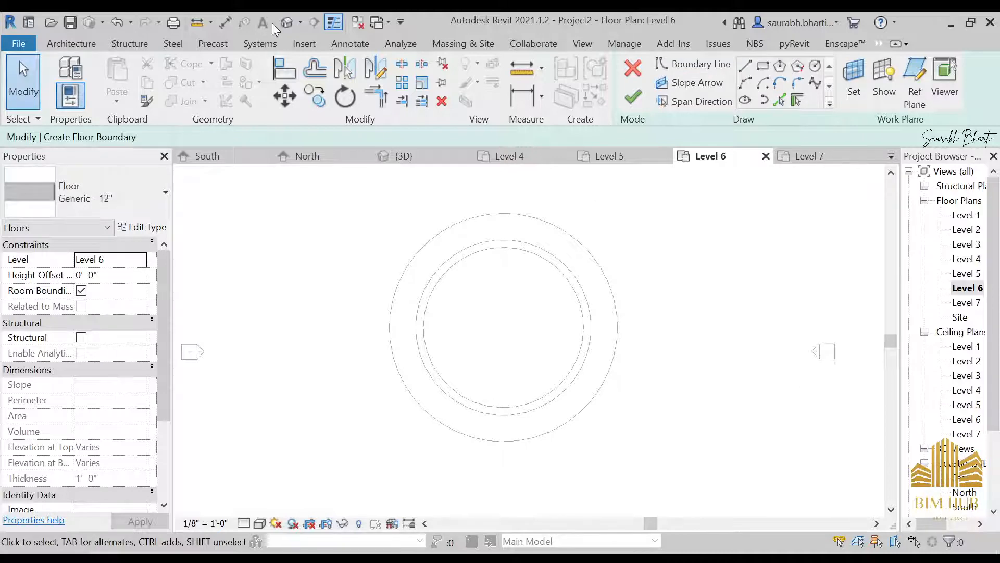
pyautogui.click(632, 69)
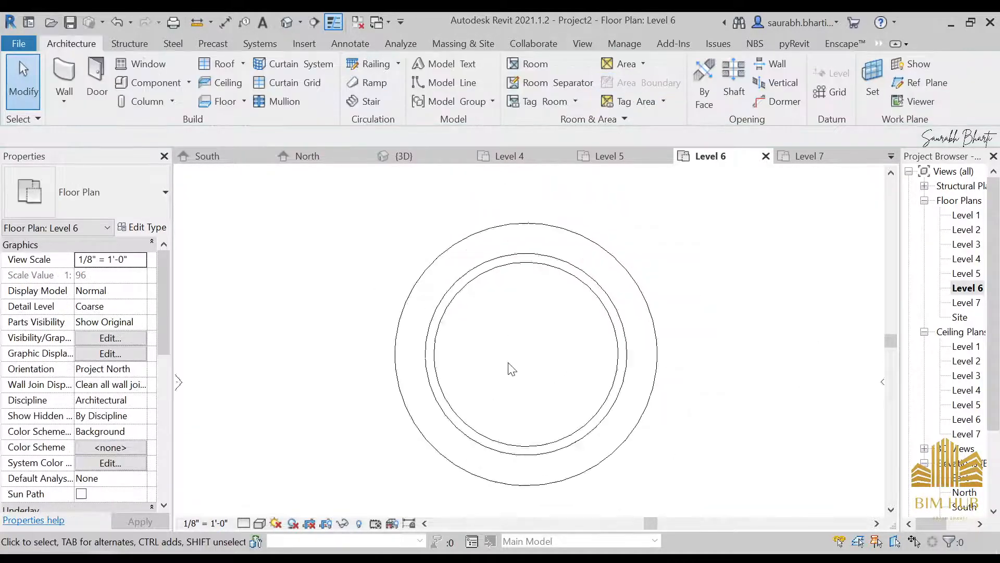
pyautogui.scroll(-3, 536, 355)
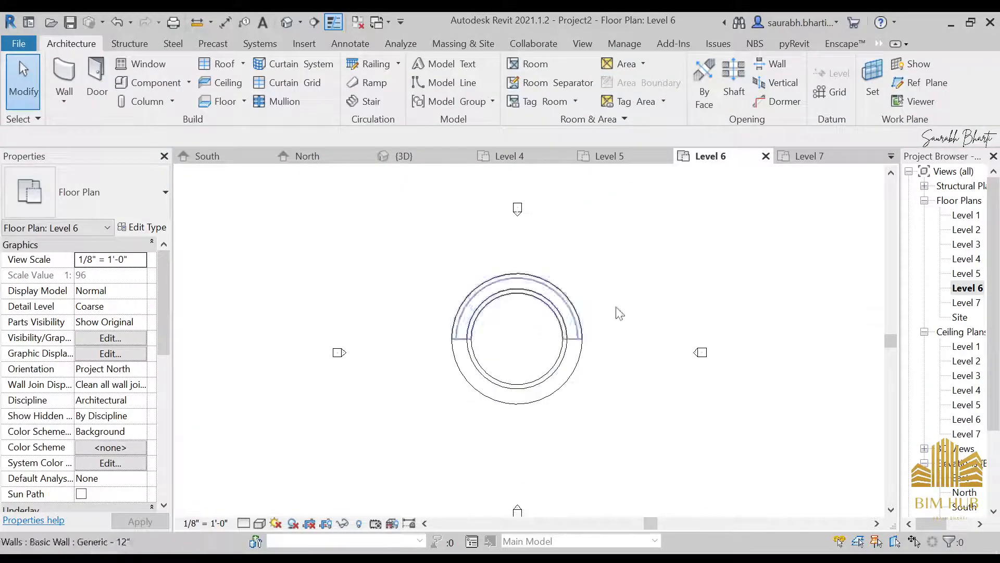
pyautogui.scroll(1, 522, 339)
pyautogui.scroll(2, 523, 339)
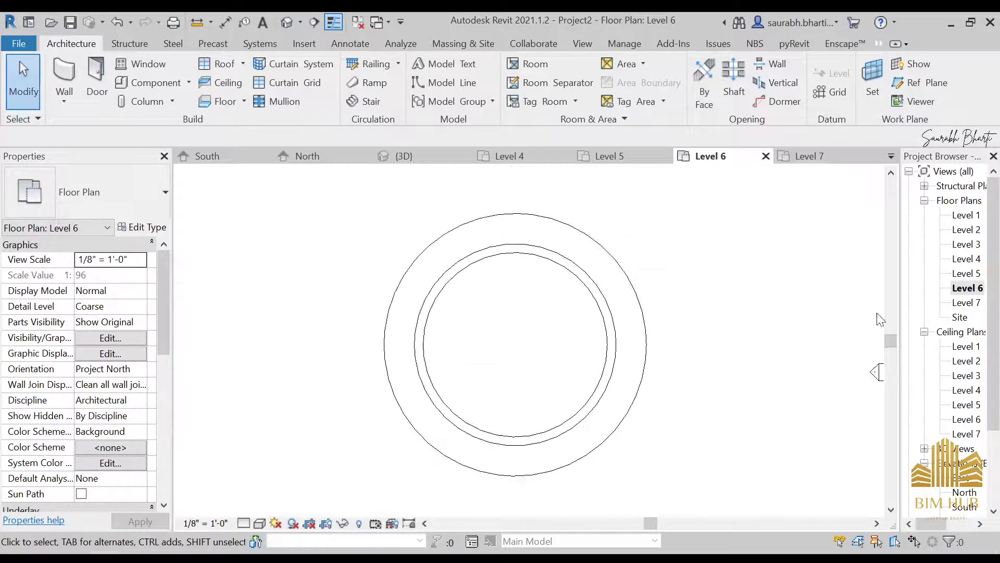
# - Set the underlay base level of the Level 7 floor plan to Level 6
pyautogui.doubleClick(965, 302)
pyautogui.scroll(-5, 142, 447)
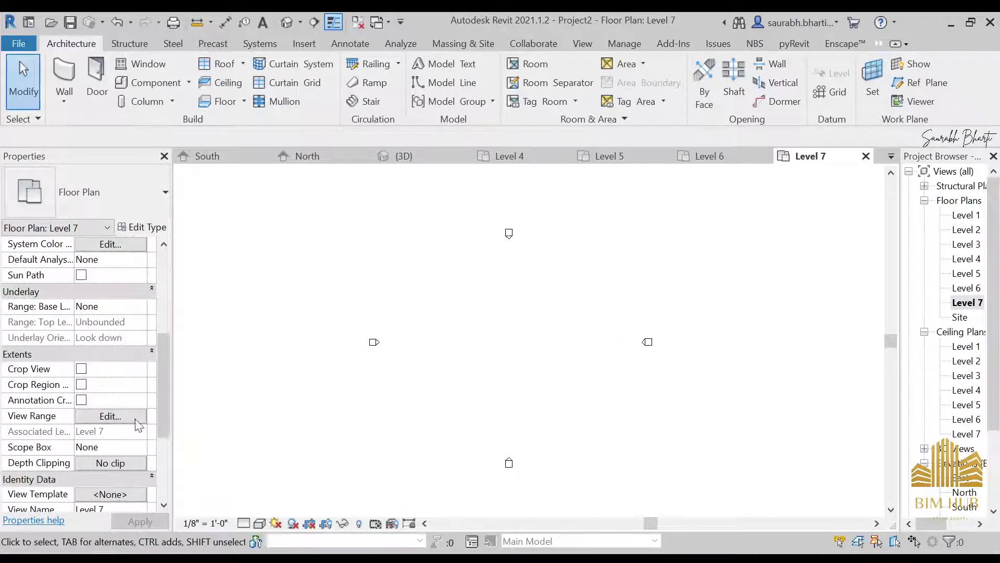
pyautogui.scroll(-3, 133, 365)
pyautogui.scroll(5, 130, 372)
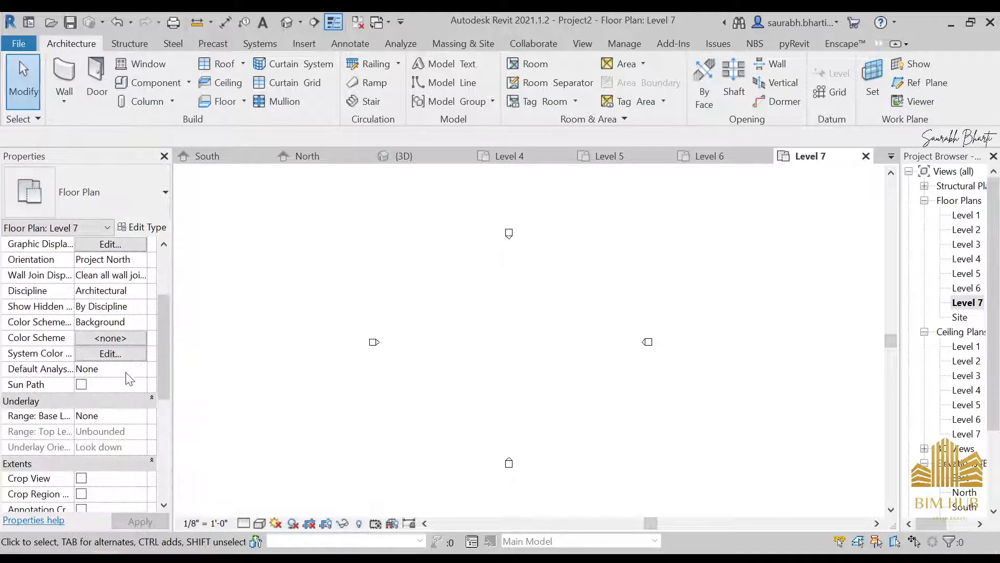
pyautogui.scroll(2, 130, 337)
pyautogui.scroll(-5, 130, 344)
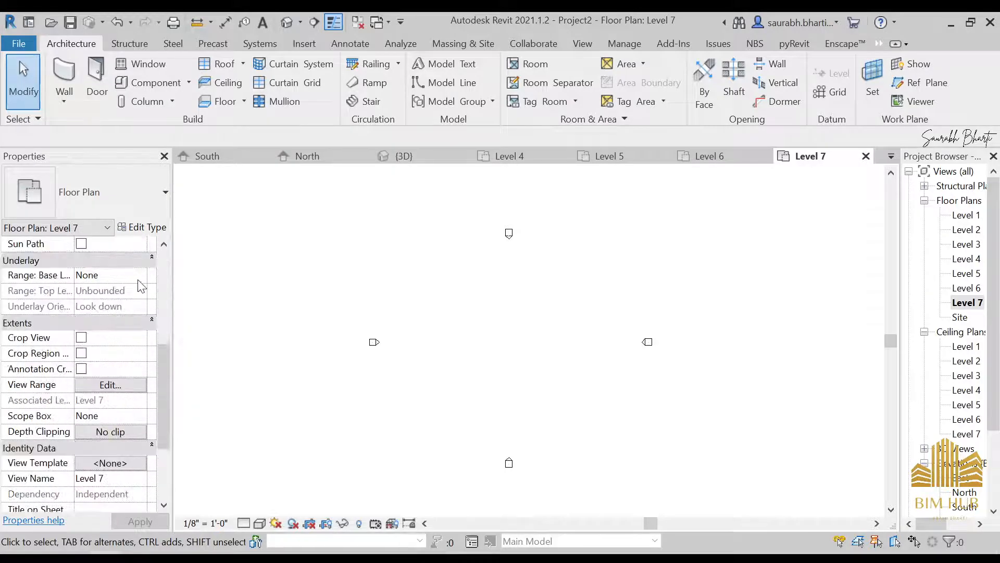
pyautogui.click(137, 276)
pyautogui.scroll(-1, 122, 344)
pyautogui.click(112, 355)
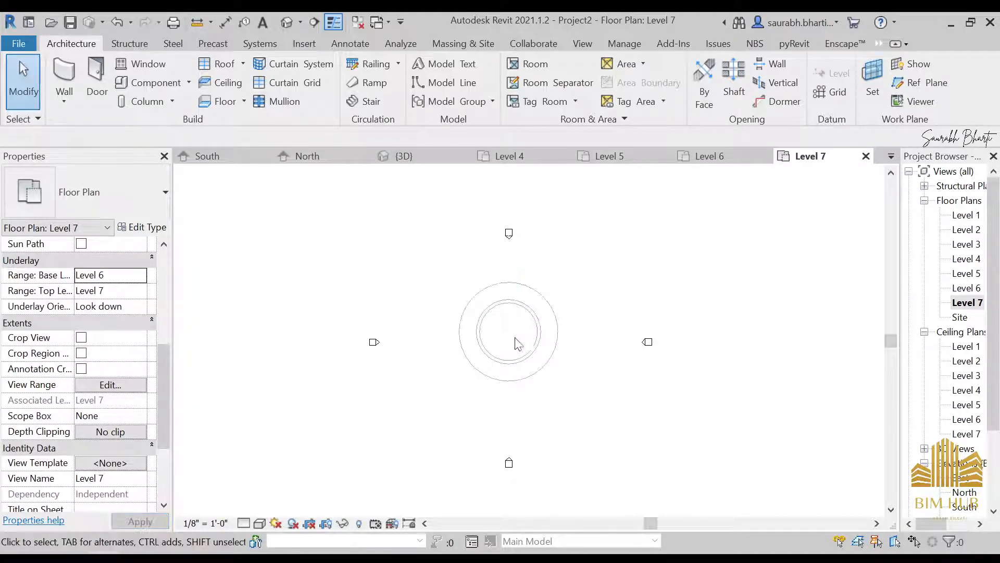
# - Create a circular Generic - 12" floor on Level 7 along the innermost wall circle and attach the walls below to its bottom
pyautogui.click(204, 104)
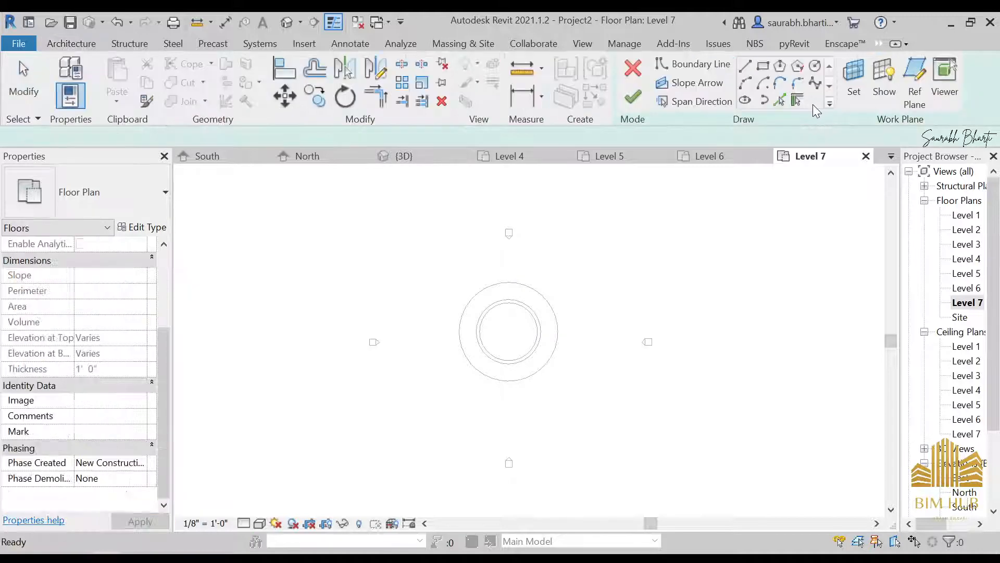
pyautogui.click(815, 65)
pyautogui.scroll(2, 490, 379)
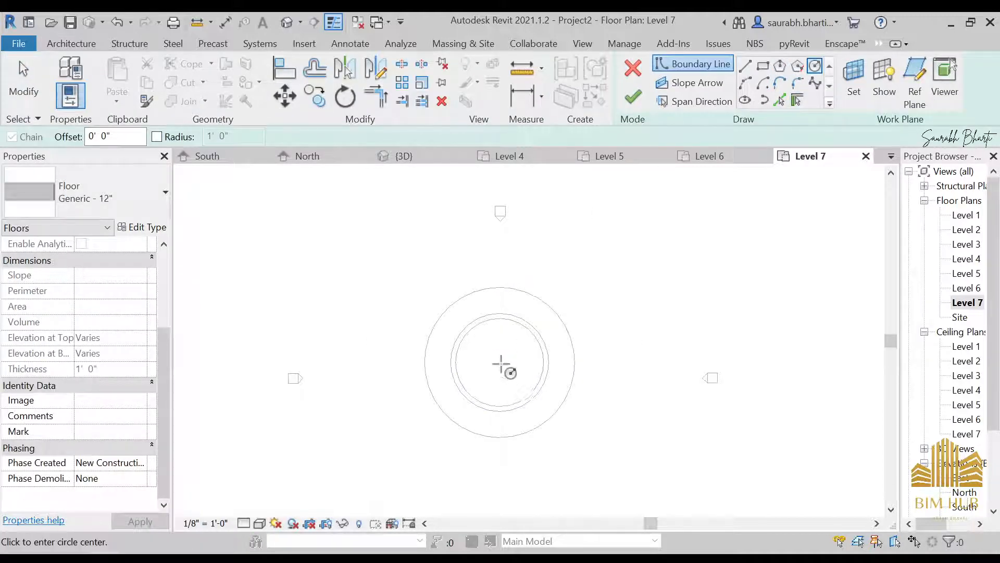
pyautogui.click(780, 100)
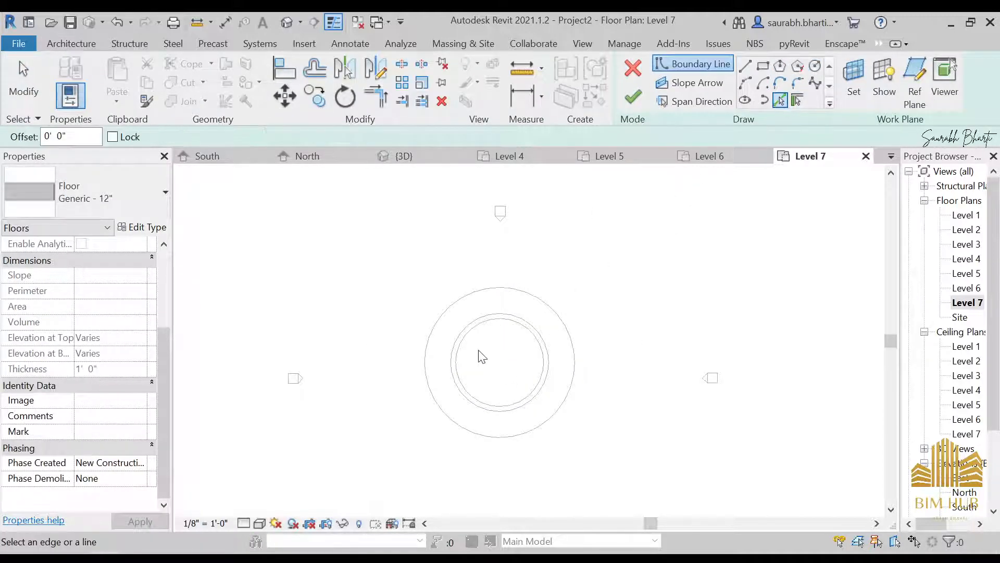
pyautogui.click(485, 338)
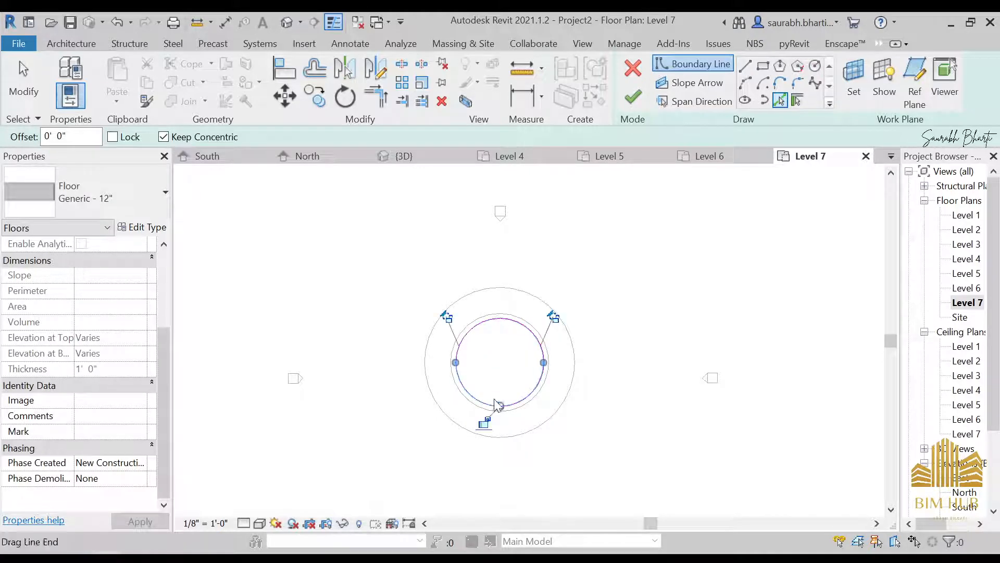
pyautogui.press('Escape')
pyautogui.press('Escape')
pyautogui.click(635, 102)
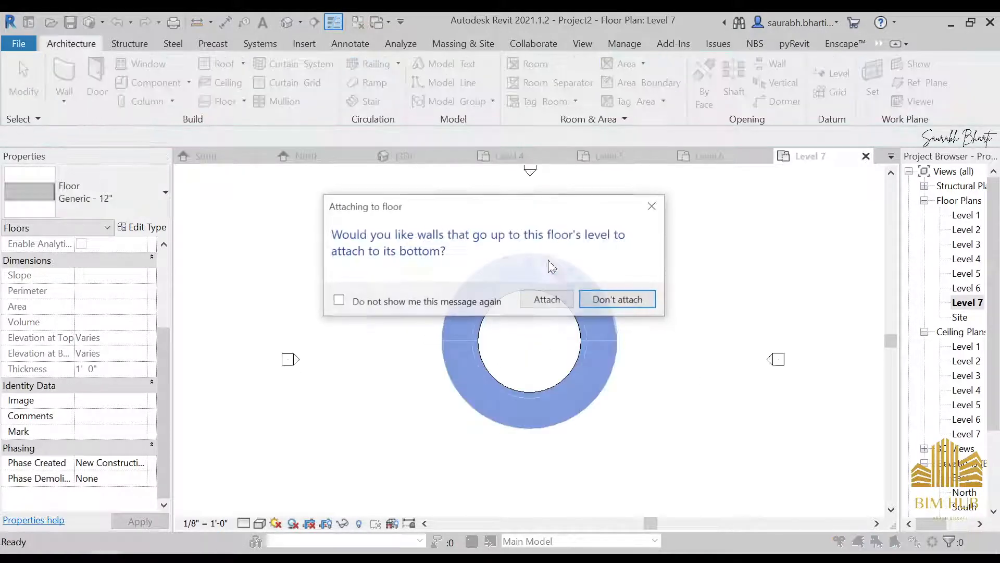
pyautogui.click(547, 297)
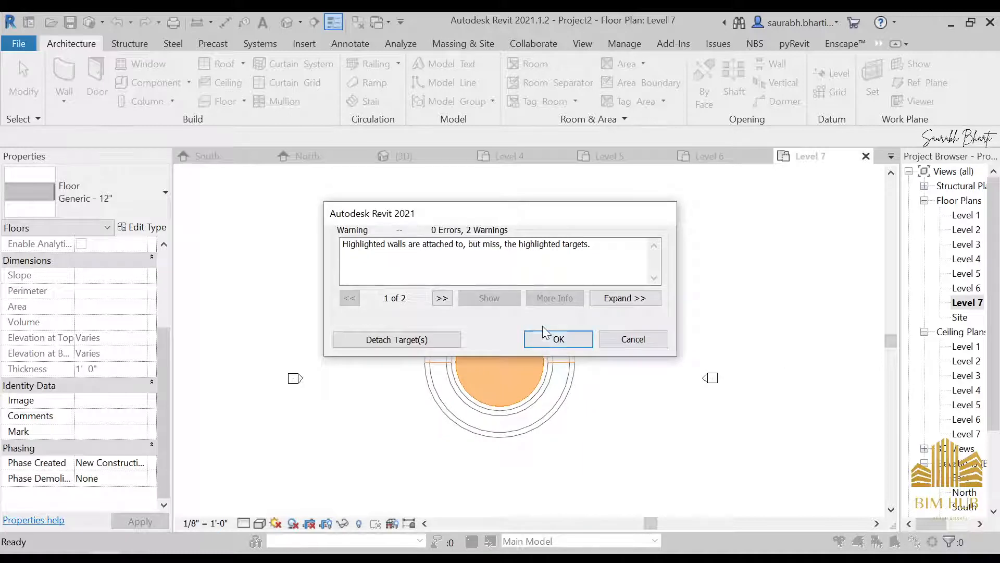
pyautogui.click(527, 341)
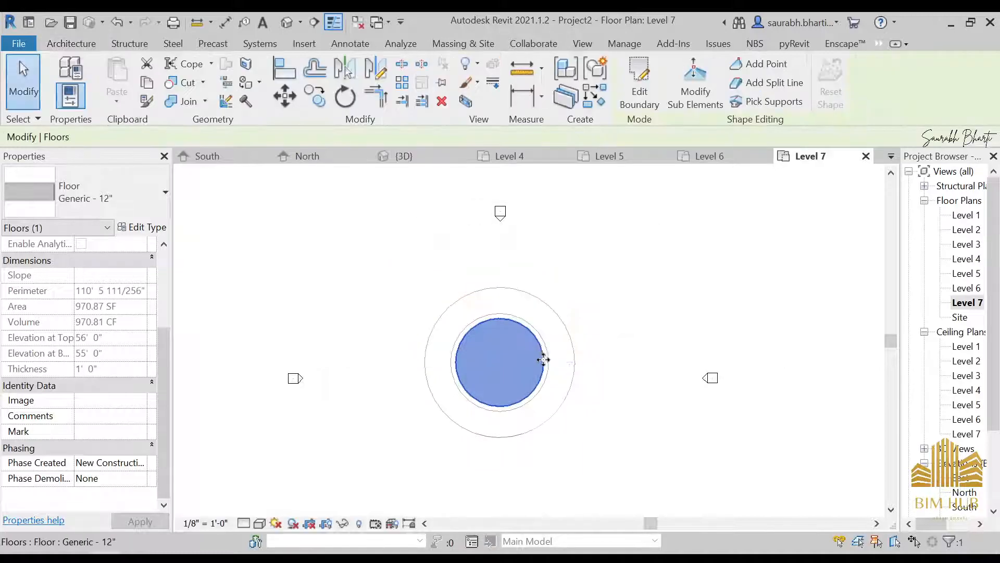
# - Examine the new top floor of the tank in the 3D view from the side and from the top
pyautogui.moveTo(579, 426); pyautogui.dragTo(578, 258, button='middle')
pyautogui.click(291, 25)
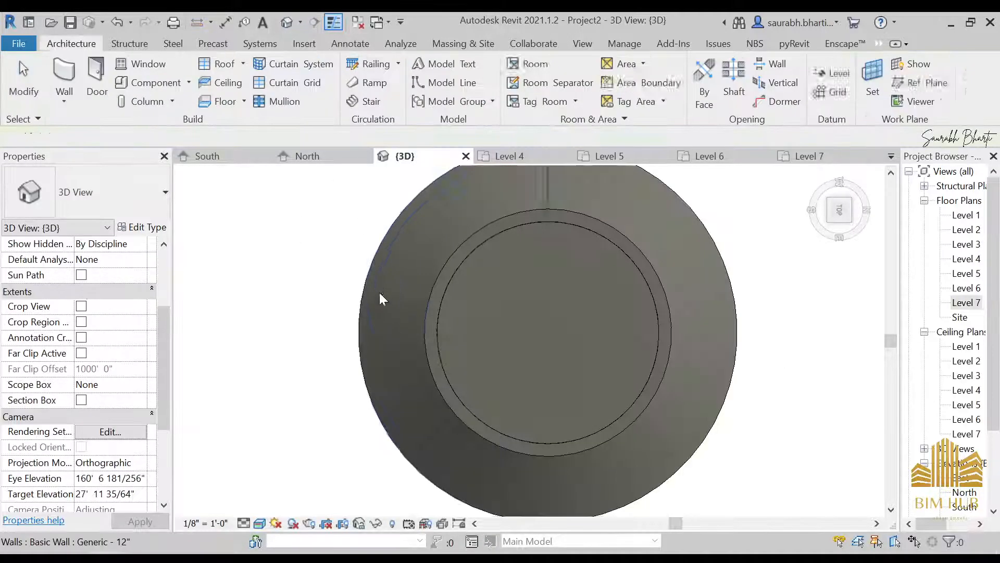
pyautogui.scroll(-2, 380, 295)
pyautogui.keyDown('shift'); pyautogui.moveTo(480, 380); pyautogui.dragTo(482, 178, button='middle'); pyautogui.keyUp('shift')
pyautogui.scroll(3, 489, 250)
pyautogui.scroll(-3, 491, 254)
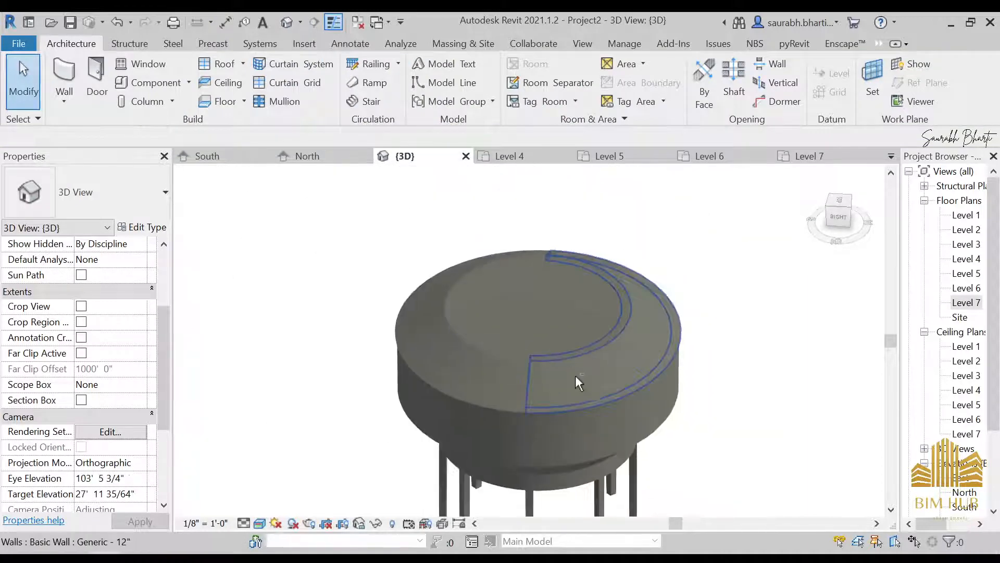
pyautogui.keyDown('shift'); pyautogui.moveTo(490, 254); pyautogui.dragTo(657, 463, button='middle'); pyautogui.keyUp('shift')
pyautogui.scroll(-4, 598, 415)
pyautogui.scroll(5, 583, 354)
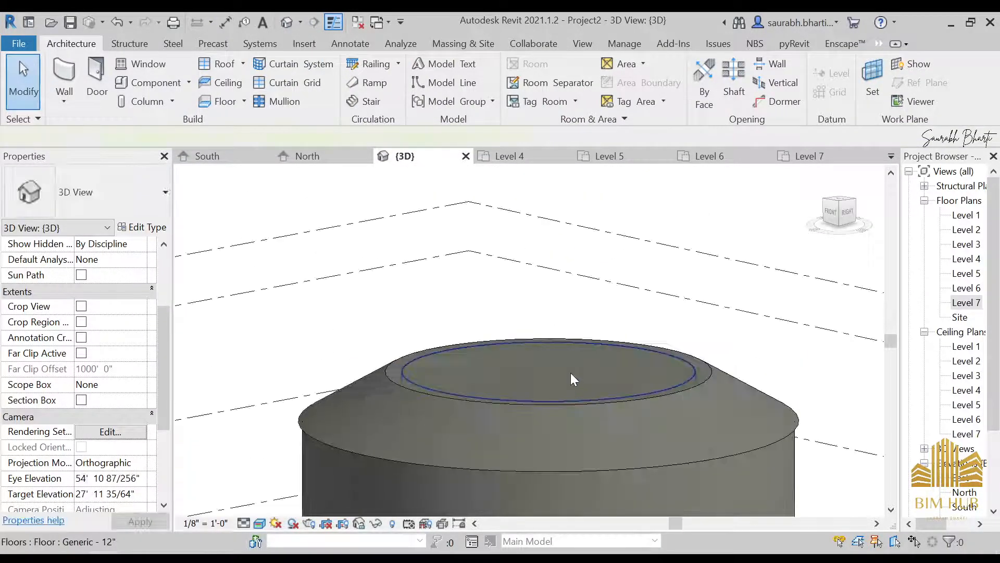
pyautogui.click(571, 373)
pyautogui.scroll(-3, 559, 370)
pyautogui.keyDown('shift'); pyautogui.moveTo(559, 370); pyautogui.dragTo(840, 283, button='middle'); pyautogui.keyUp('shift')
pyautogui.click(839, 207)
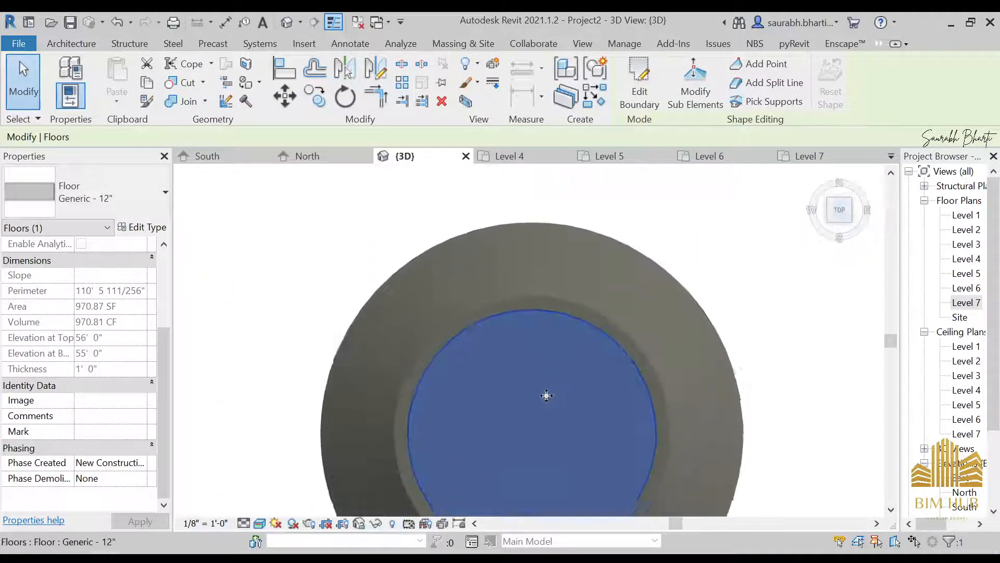
pyautogui.press('Escape')
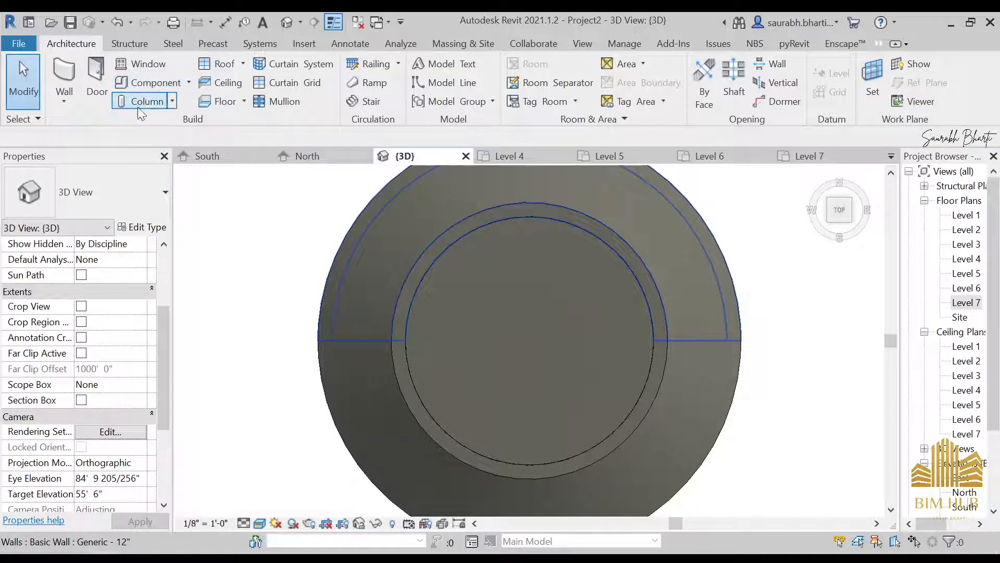
# - Draw a small rectangular enclosure of Generic - 12" walls with a vertical cross-section near the centre of the top floor
pyautogui.click(64, 75)
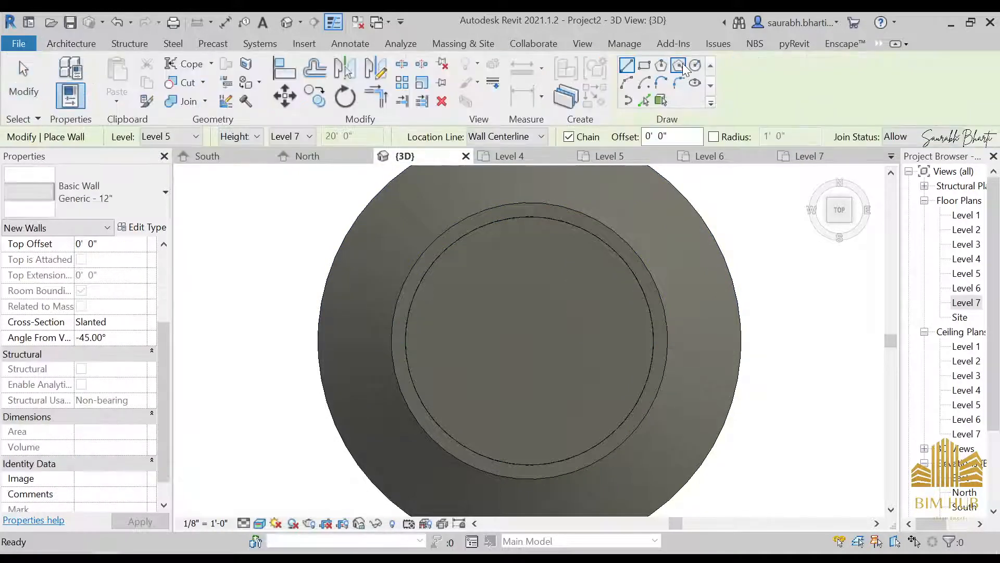
pyautogui.click(644, 66)
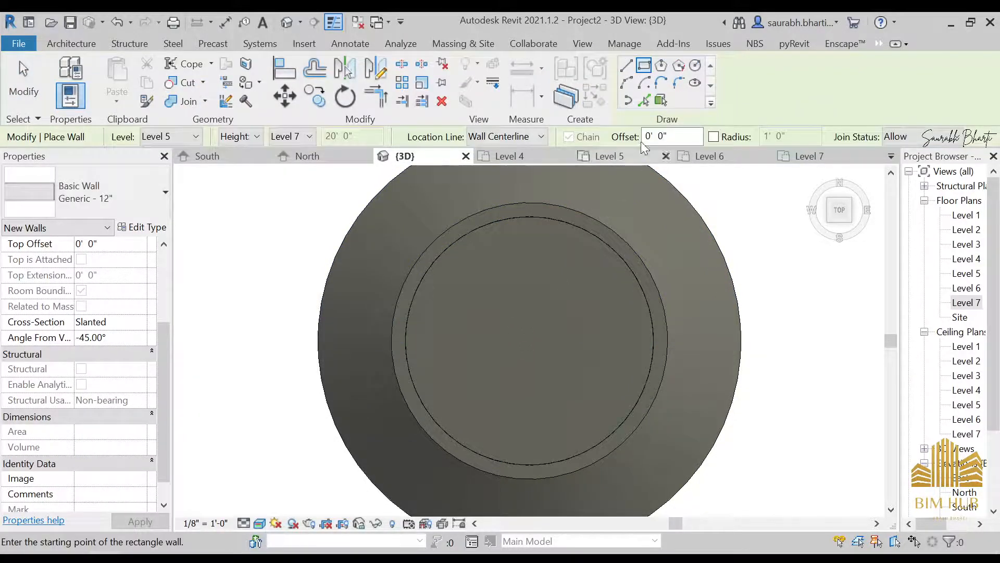
pyautogui.click(696, 66)
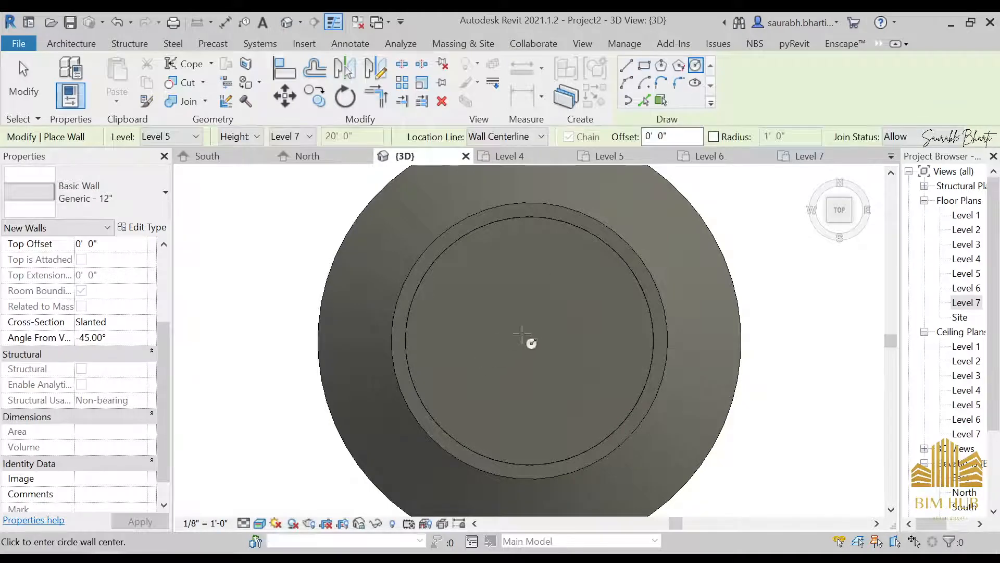
pyautogui.click(644, 65)
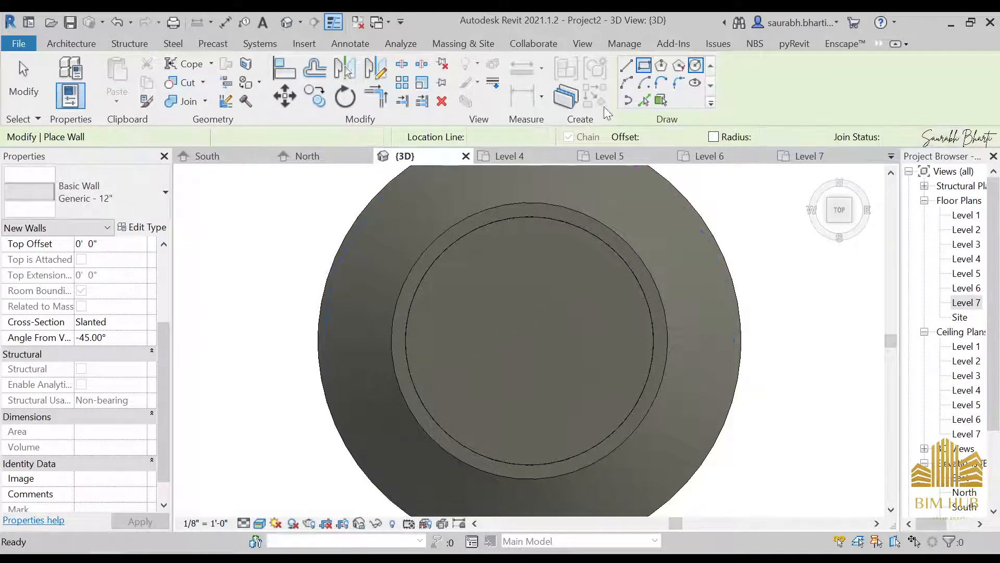
pyautogui.click(521, 338)
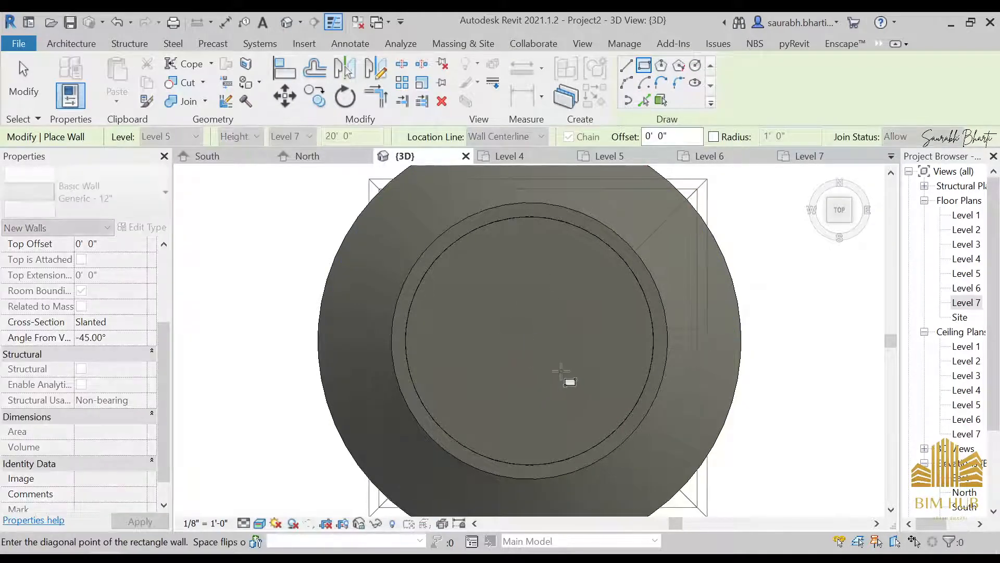
pyautogui.press('Escape')
pyautogui.press('Escape')
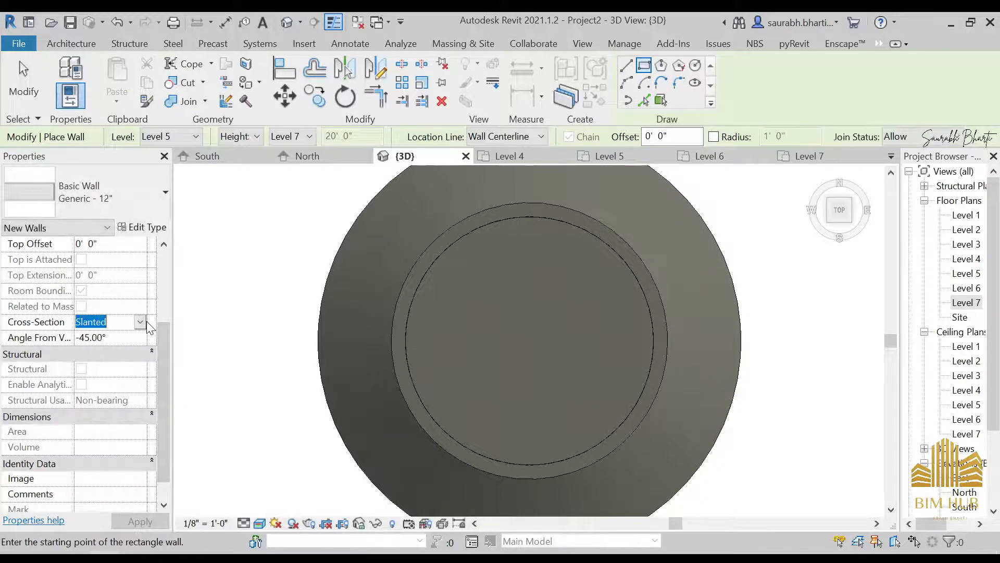
pyautogui.click(139, 322)
pyautogui.click(126, 350)
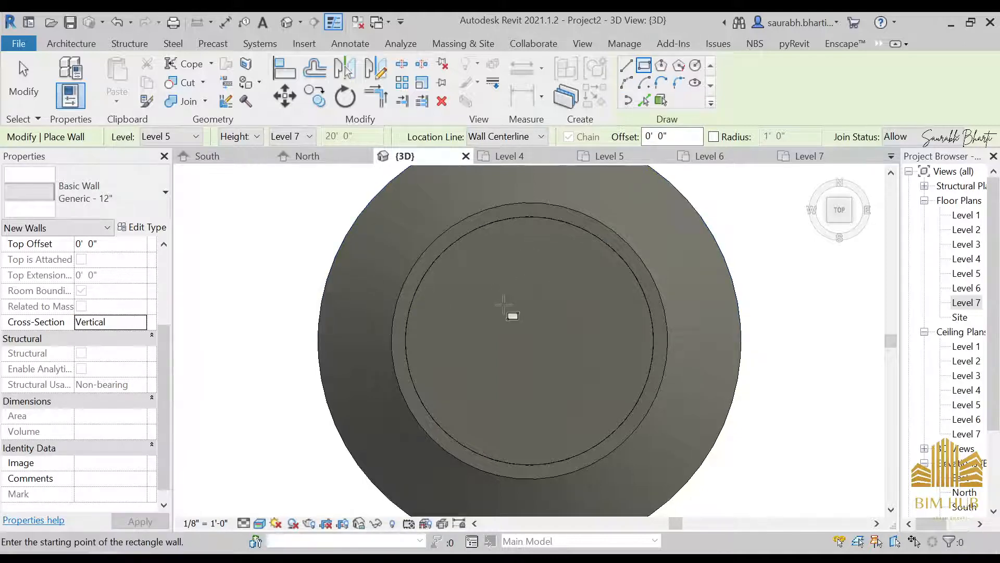
pyautogui.click(504, 275)
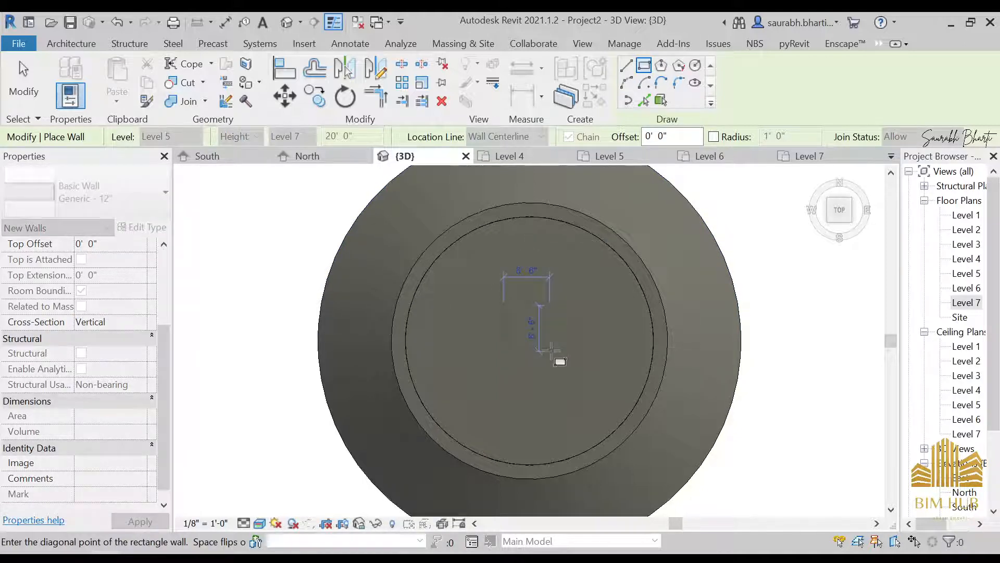
pyautogui.click(551, 352)
pyautogui.press('Escape')
pyautogui.press('Escape')
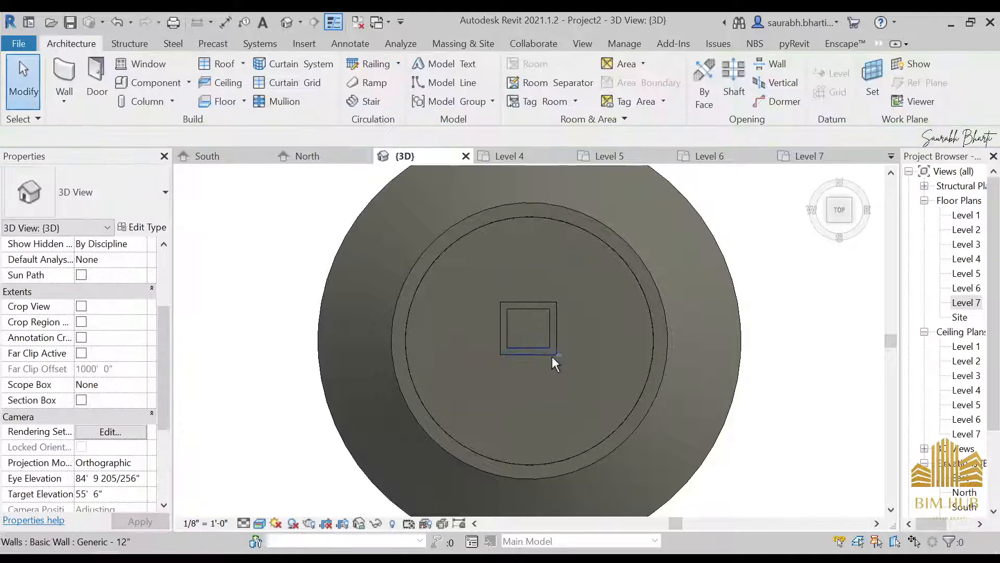
# - Set the base constraint of the four small enclosure walls to Level 7 and their top offset to 2' 0"
pyautogui.keyDown('shift'); pyautogui.moveTo(552, 356); pyautogui.dragTo(485, 339, button='middle'); pyautogui.keyUp('shift')
pyautogui.click(544, 313)
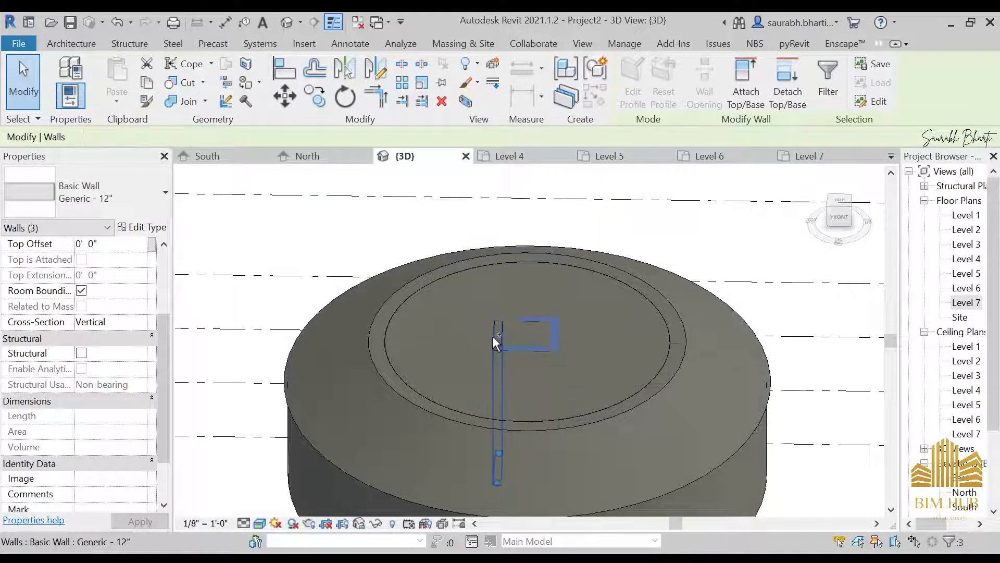
pyautogui.keyDown('ctrl'); pyautogui.click(492, 336); pyautogui.keyUp('ctrl')
pyautogui.click(139, 275)
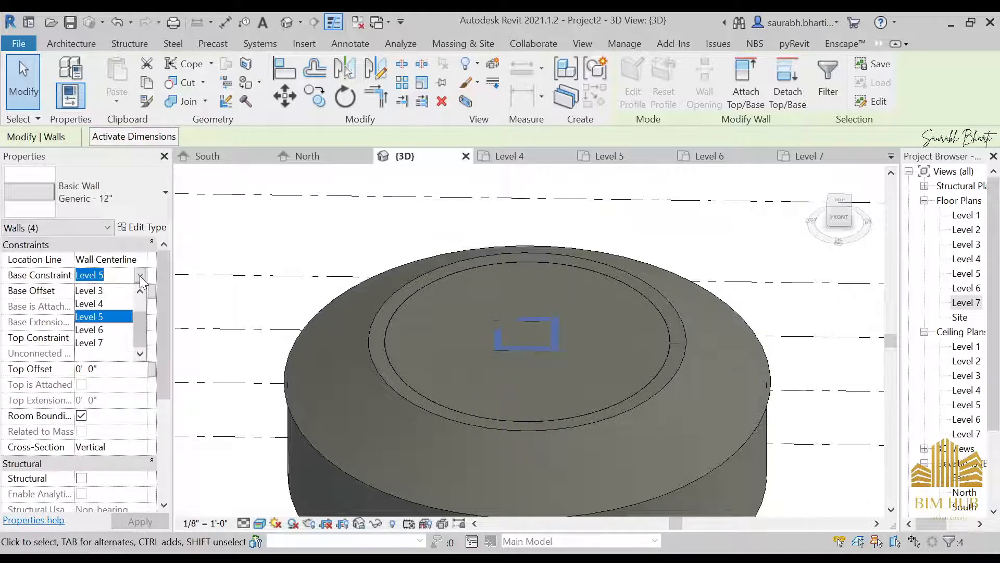
pyautogui.click(103, 342)
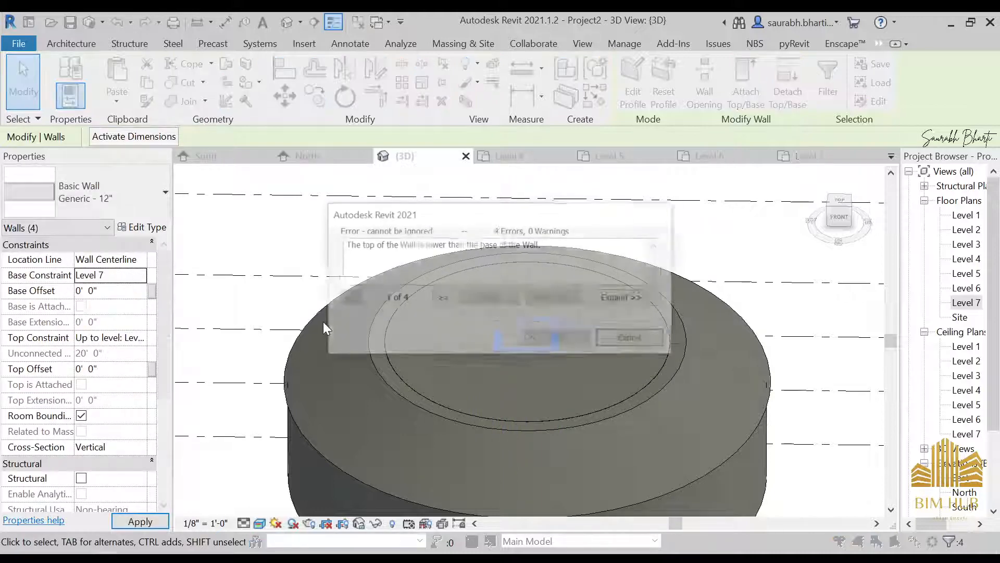
pyautogui.click(632, 339)
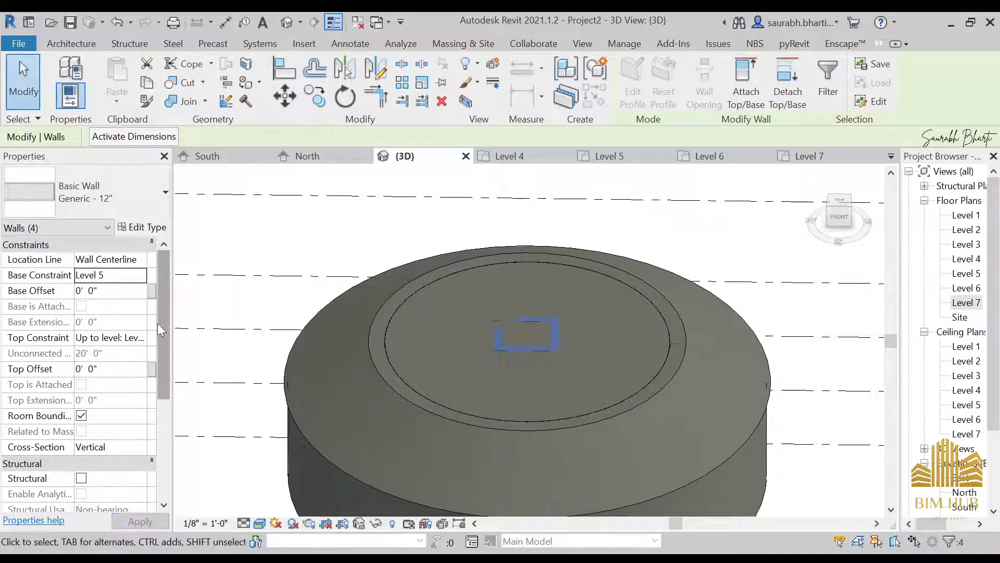
pyautogui.click(140, 275)
pyautogui.scroll(-1, 120, 348)
pyautogui.click(120, 346)
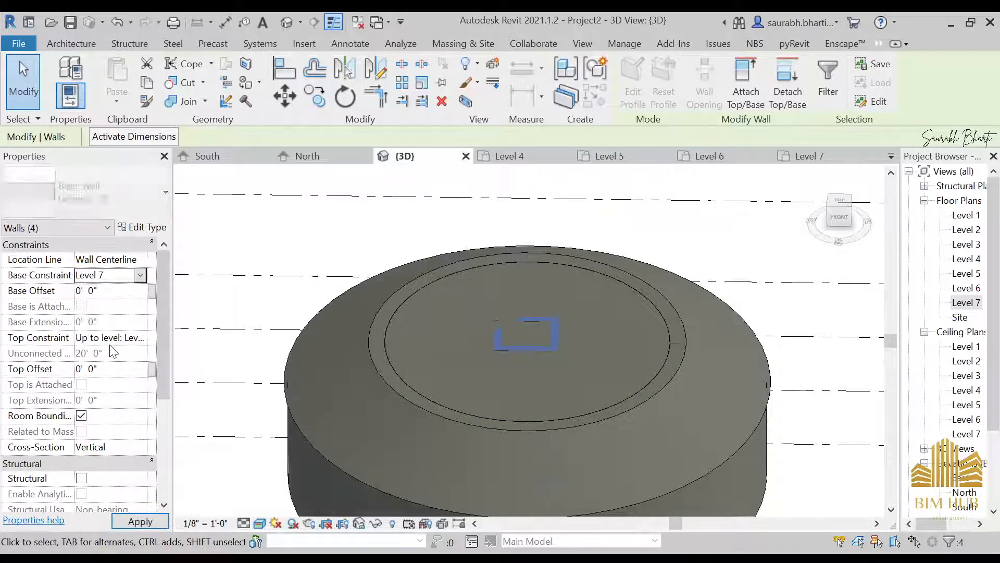
pyautogui.click(141, 339)
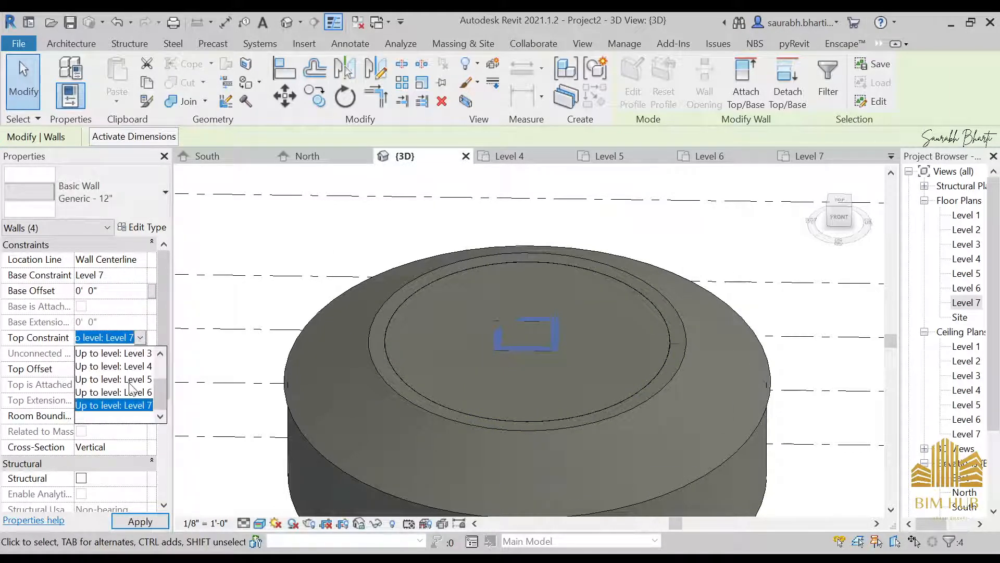
pyautogui.click(140, 338)
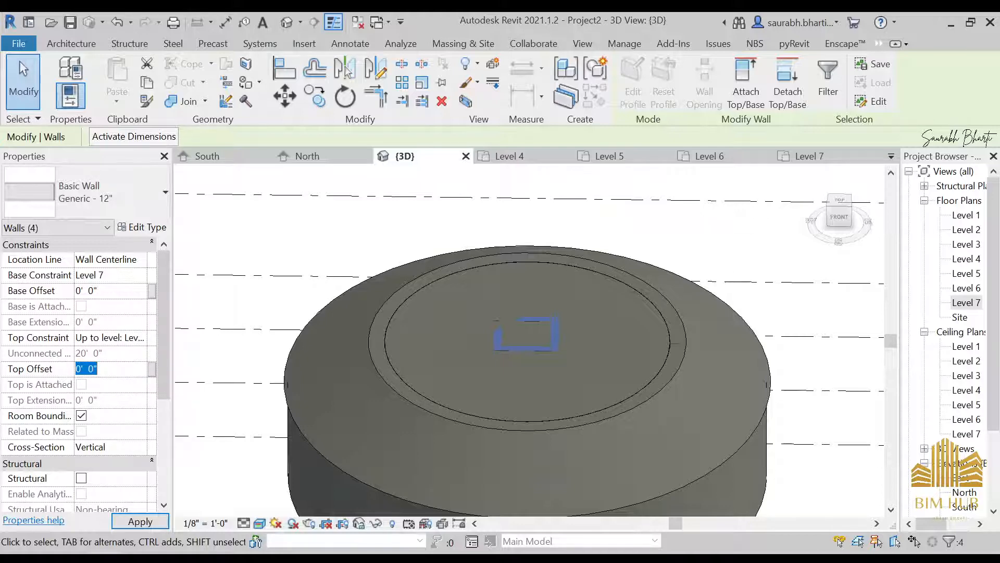
pyautogui.press('Return')
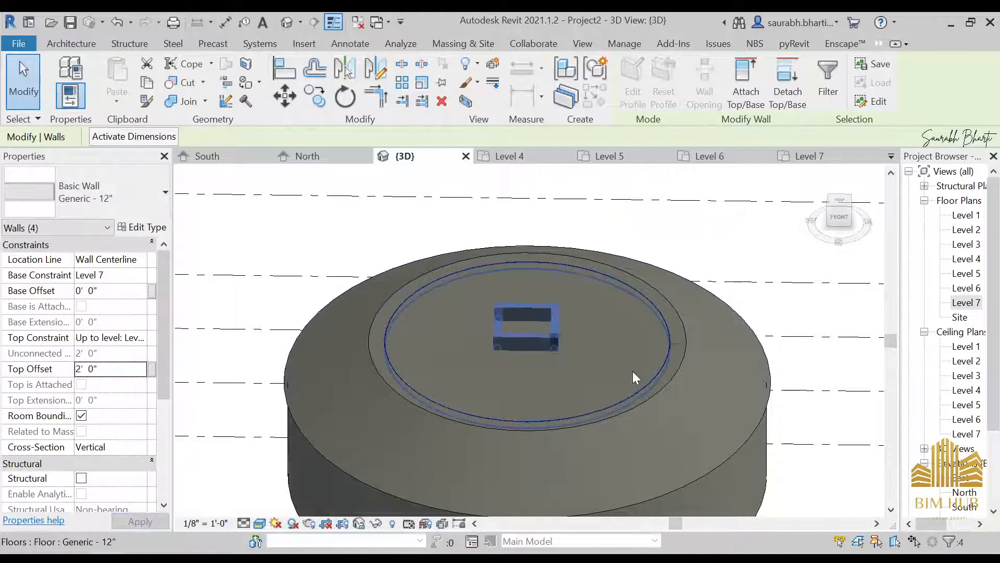
# - Edit the Level 7 floor boundary to cut a rectangular opening along the small enclosure's inner wall faces, unjoining the conflicting elements
pyautogui.keyDown('shift'); pyautogui.moveTo(633, 374); pyautogui.dragTo(562, 407, button='middle'); pyautogui.keyUp('shift')
pyautogui.press('Escape')
pyautogui.click(535, 324)
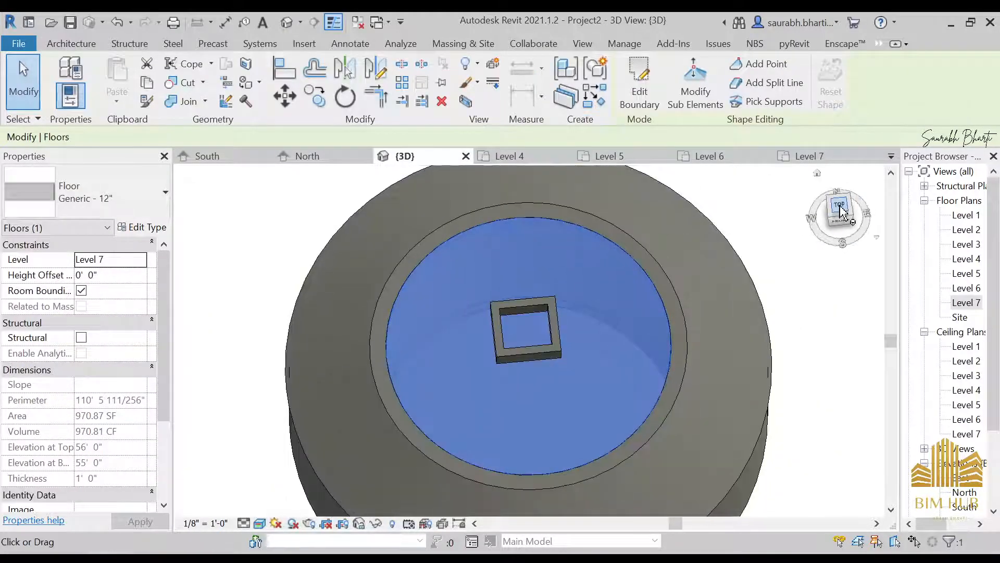
pyautogui.click(840, 209)
pyautogui.click(639, 83)
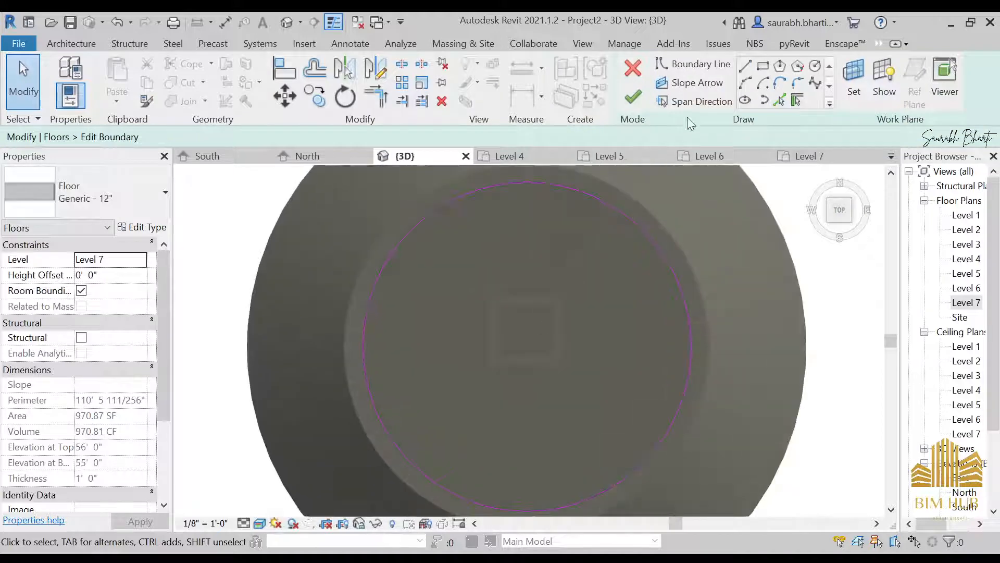
pyautogui.click(781, 100)
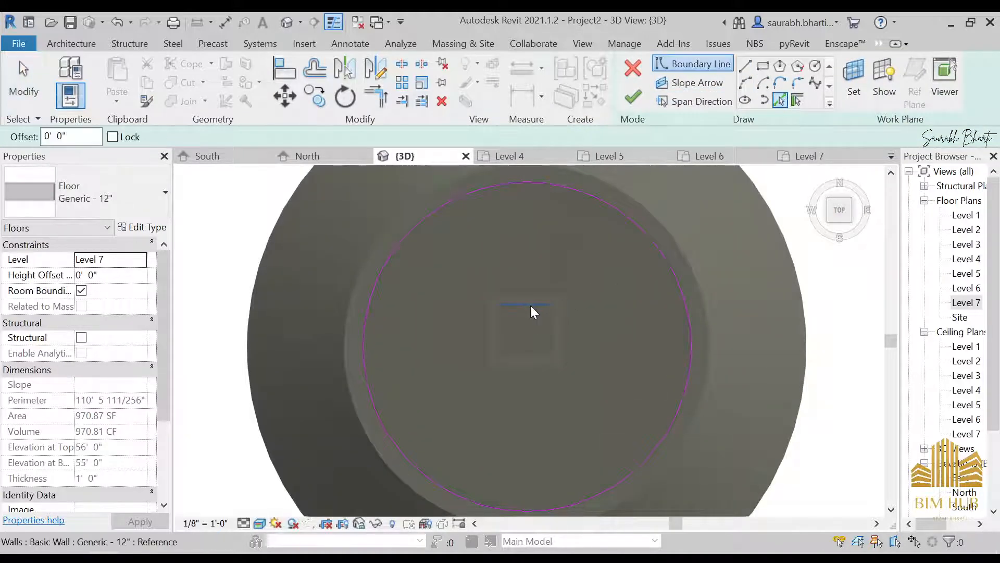
pyautogui.click(529, 305)
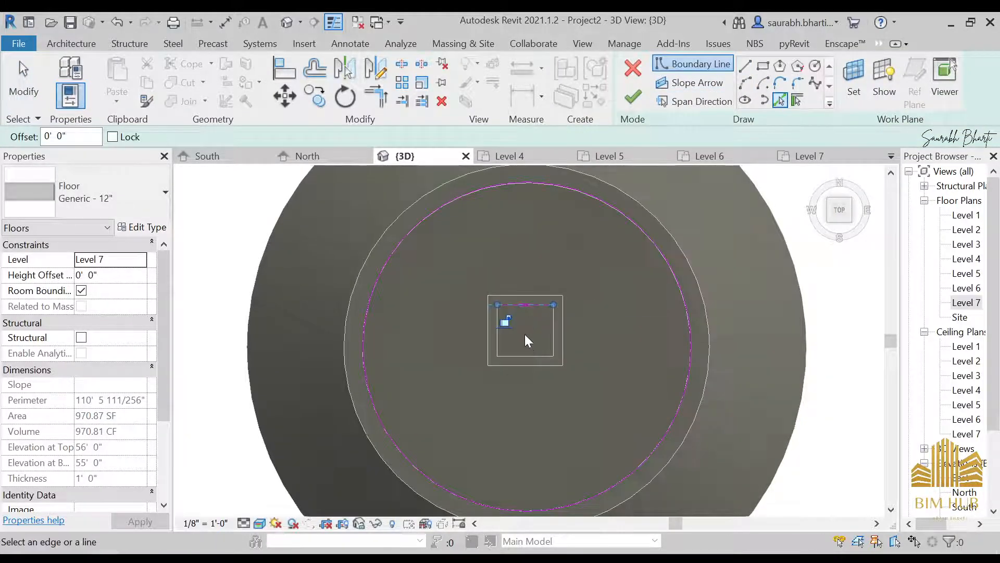
pyautogui.click(555, 321)
pyautogui.click(645, 102)
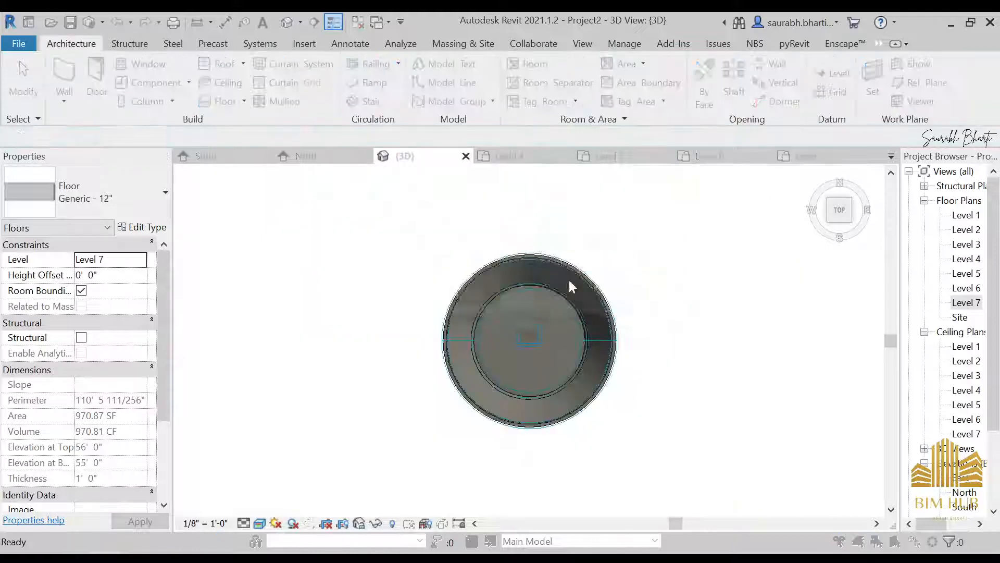
pyautogui.click(564, 305)
pyautogui.click(433, 338)
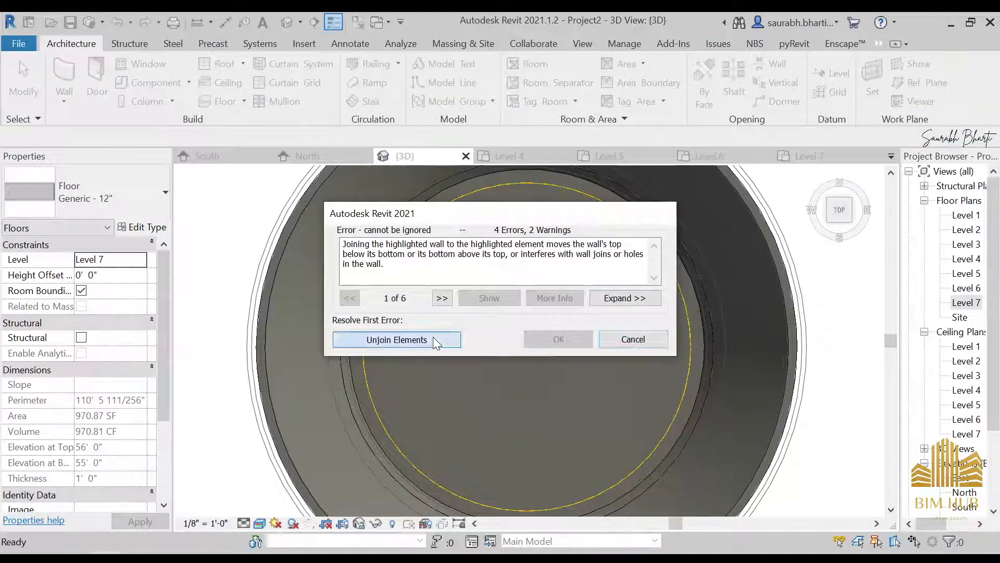
# - Examine the access opening and the enclosure walls on the top floor from above and at an angle in the 3D view
pyautogui.scroll(-2, 538, 367)
pyautogui.keyDown('shift'); pyautogui.moveTo(538, 368); pyautogui.dragTo(529, 216, button='middle'); pyautogui.keyUp('shift')
pyautogui.click(528, 217)
pyautogui.keyDown('shift'); pyautogui.moveTo(540, 371); pyautogui.dragTo(612, 374, button='middle'); pyautogui.keyUp('shift')
pyautogui.hotkey('ctrl', 'z')
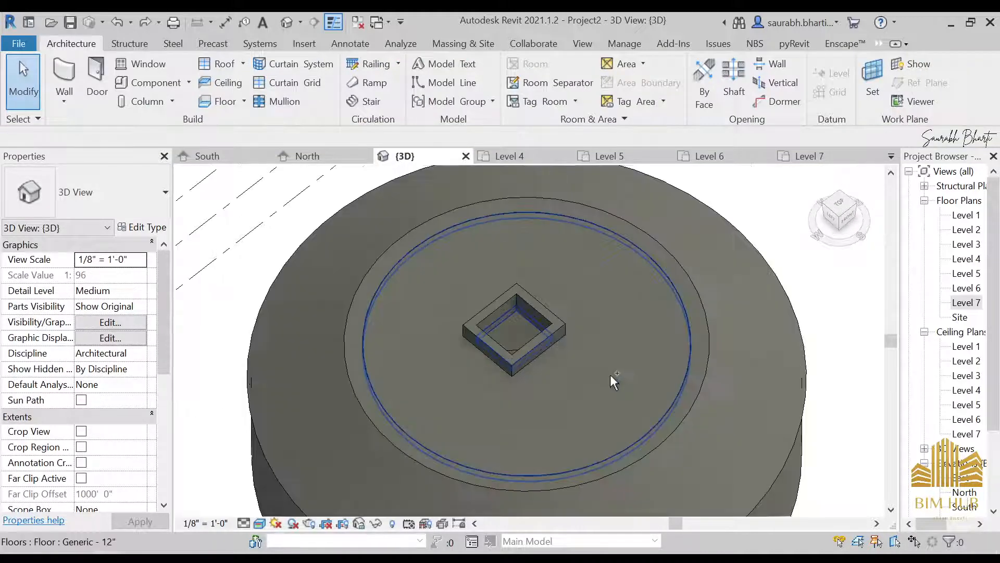
pyautogui.click(536, 319)
pyautogui.click(529, 331)
pyautogui.click(529, 331)
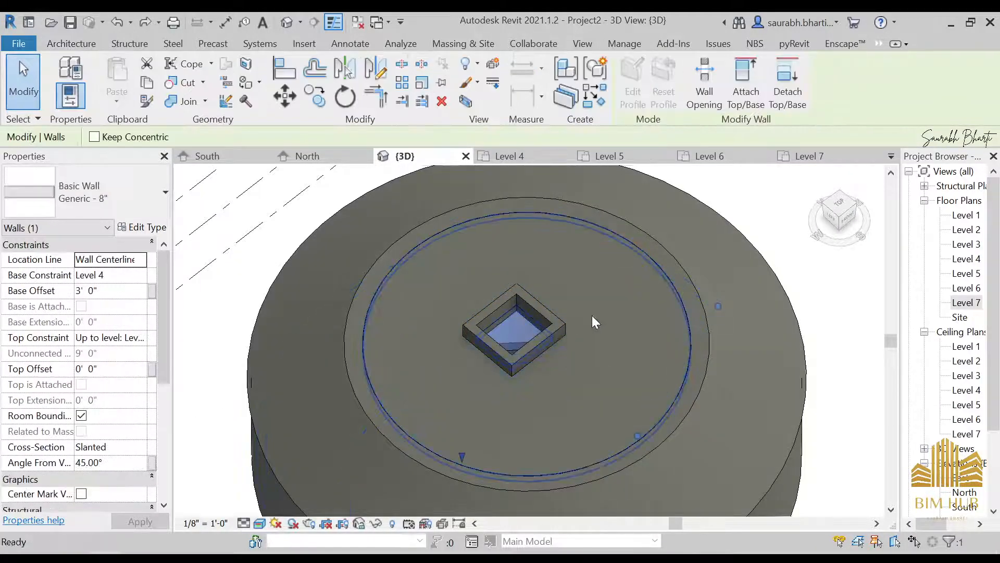
# - Try deleting the small enclosure walls around the opening and undo the deletion
pyautogui.press('Escape')
pyautogui.click(533, 293)
pyautogui.press('Delete')
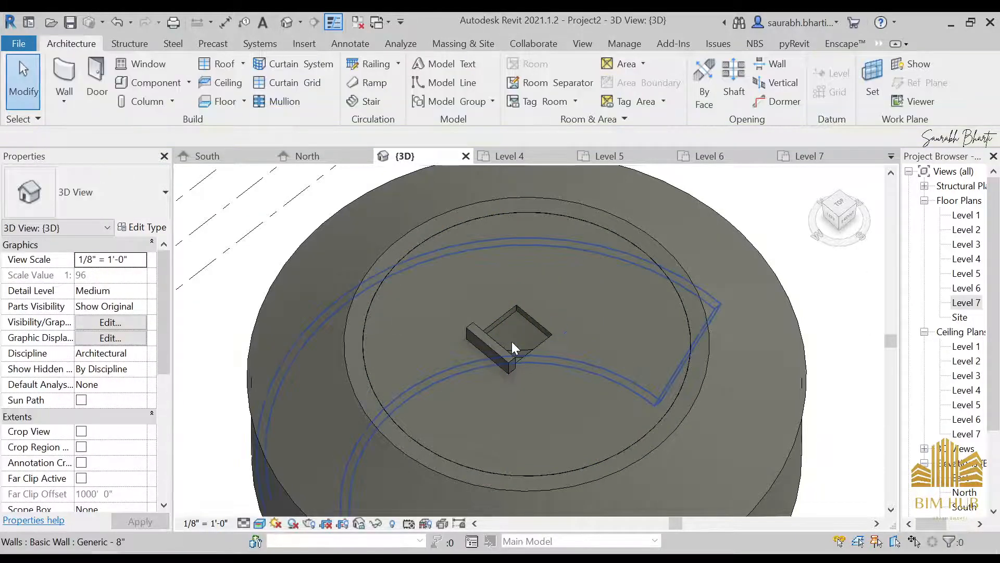
pyautogui.hotkey('ctrl', 'z')
pyautogui.scroll(-2, 612, 311)
pyautogui.keyDown('shift'); pyautogui.moveTo(612, 311); pyautogui.dragTo(620, 407, button='middle'); pyautogui.keyUp('shift')
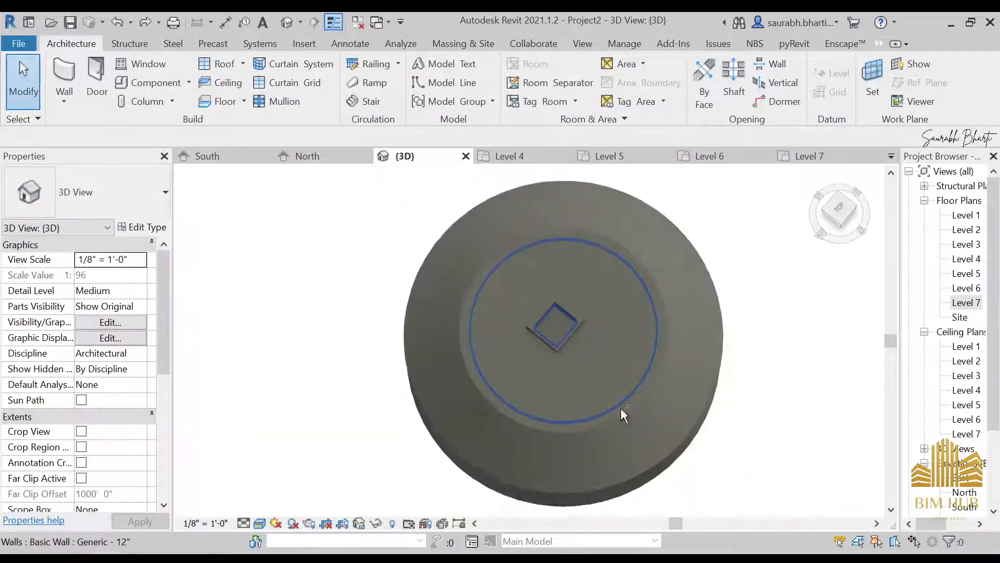
# - Delete the four small enclosure walls and remove the rectangular opening from the top floor's boundary
pyautogui.click(840, 211)
pyautogui.scroll(8, 558, 337)
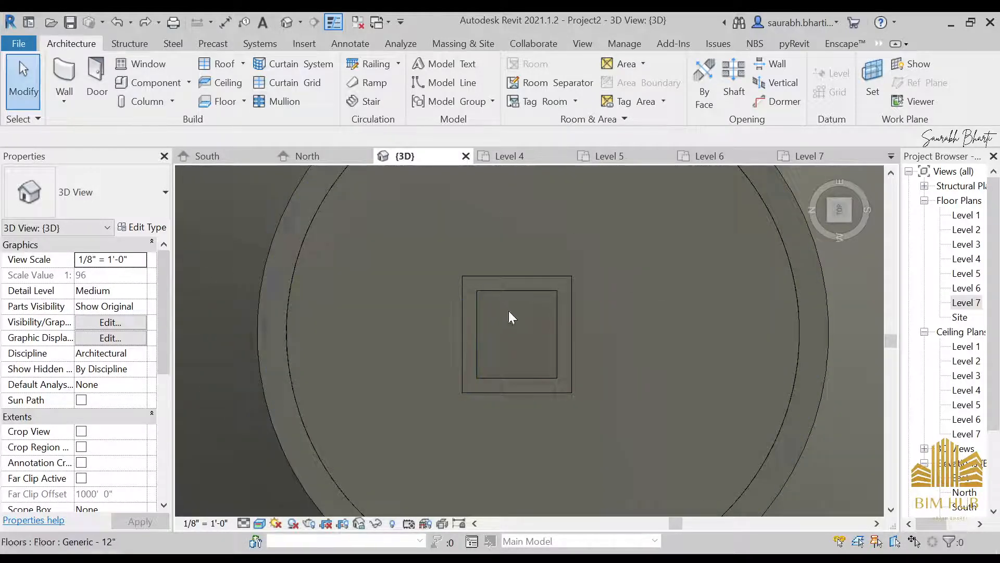
pyautogui.scroll(-5, 478, 314)
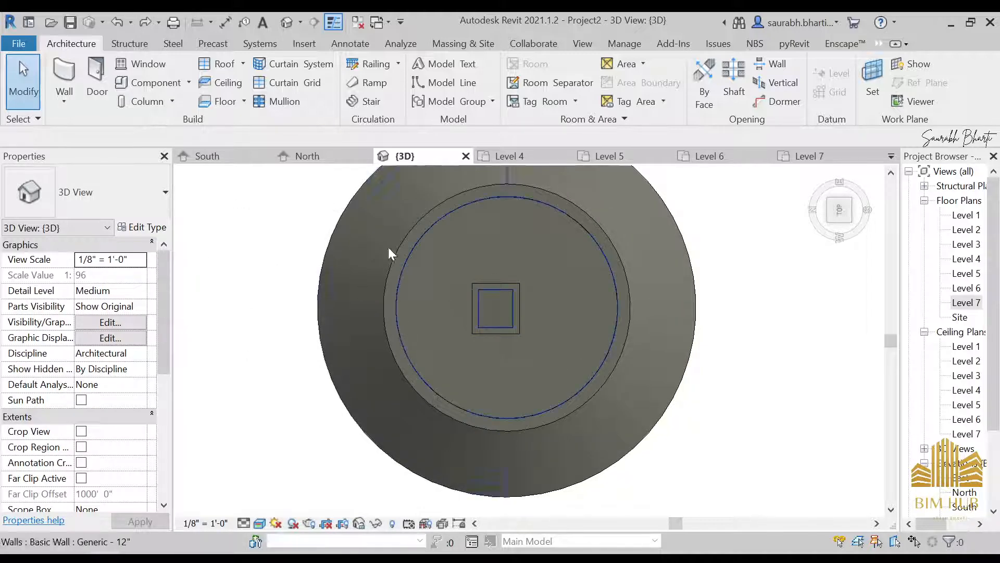
pyautogui.click(494, 291)
pyautogui.scroll(2, 485, 311)
pyautogui.keyDown('ctrl'); pyautogui.click(472, 305); pyautogui.keyUp('ctrl')
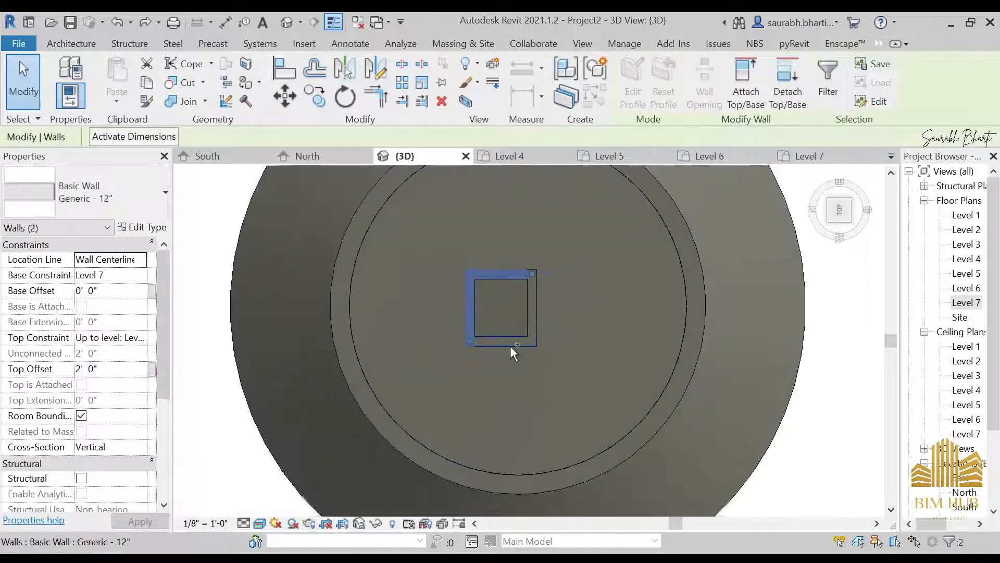
pyautogui.press('Escape')
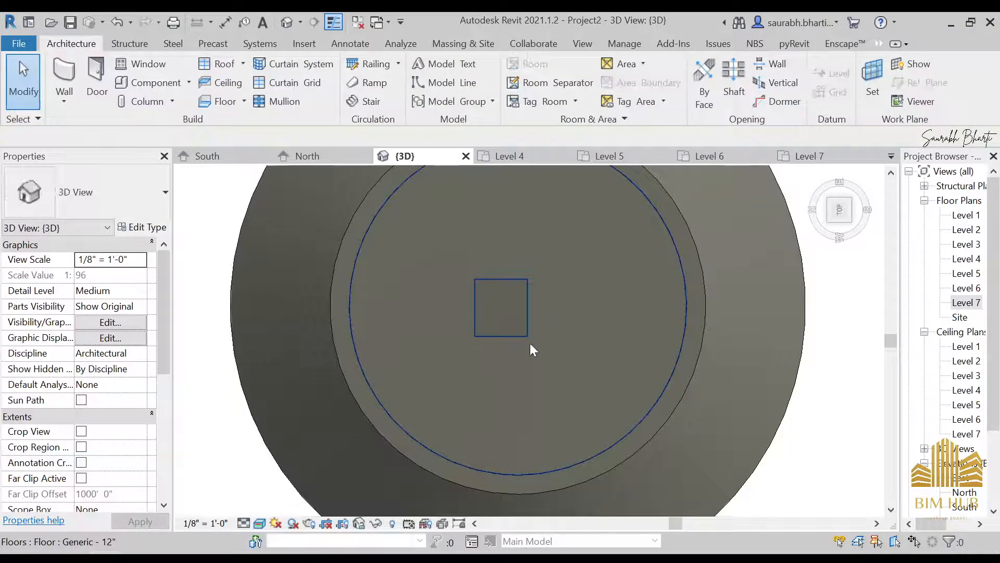
pyautogui.doubleClick(528, 341)
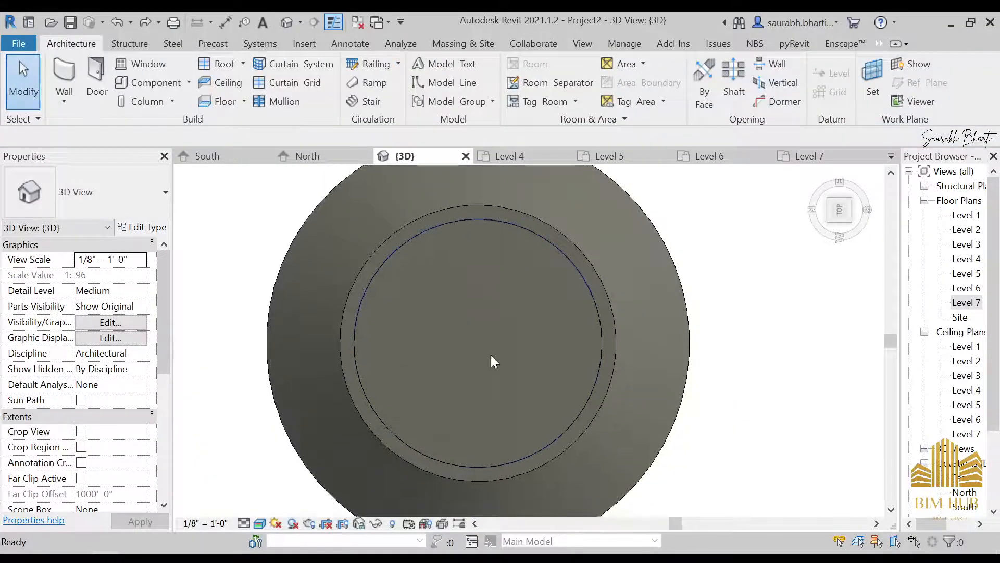
pyautogui.moveTo(499, 345); pyautogui.dragTo(513, 344, button='middle')
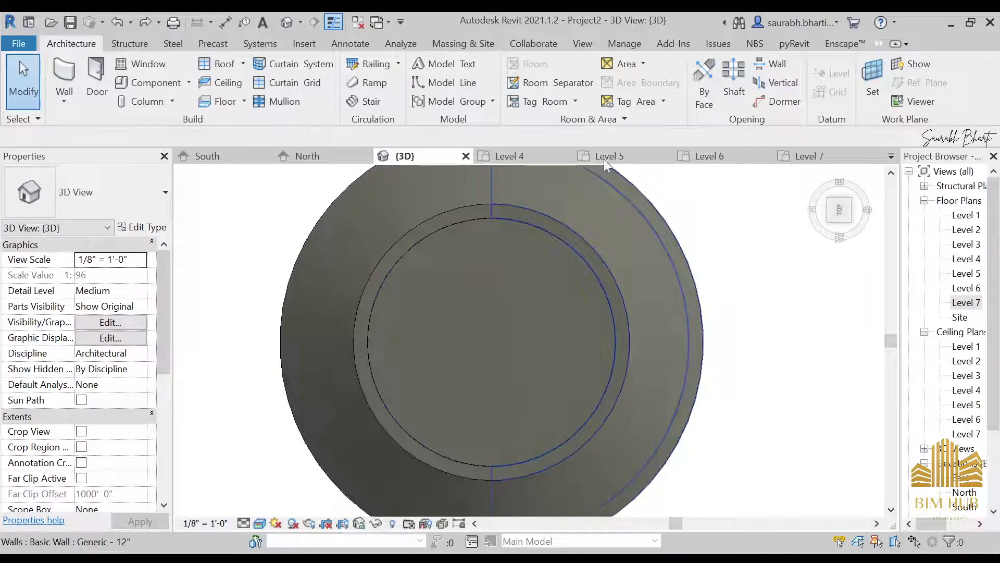
pyautogui.click(454, 82)
pyautogui.click(492, 218)
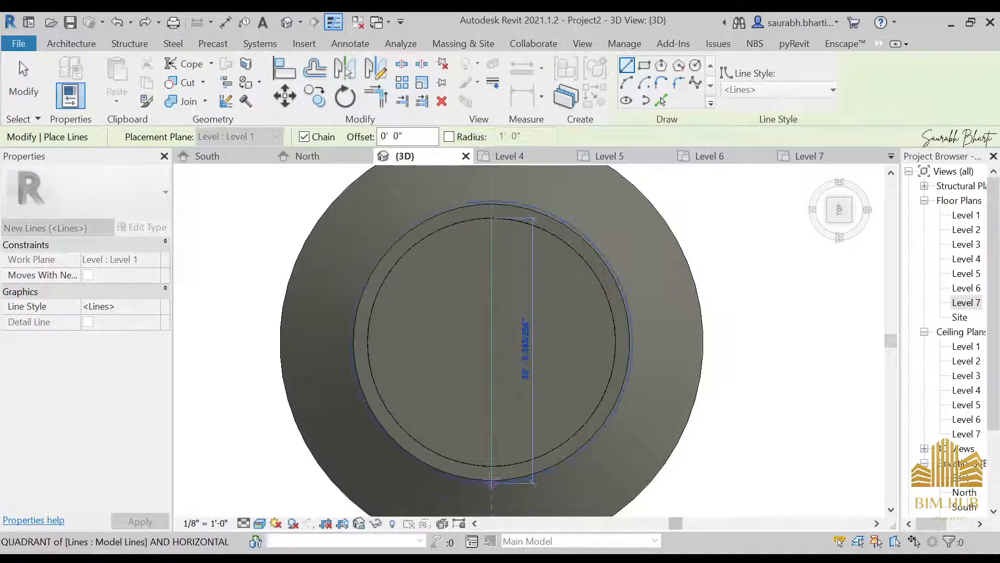
pyautogui.press('Escape')
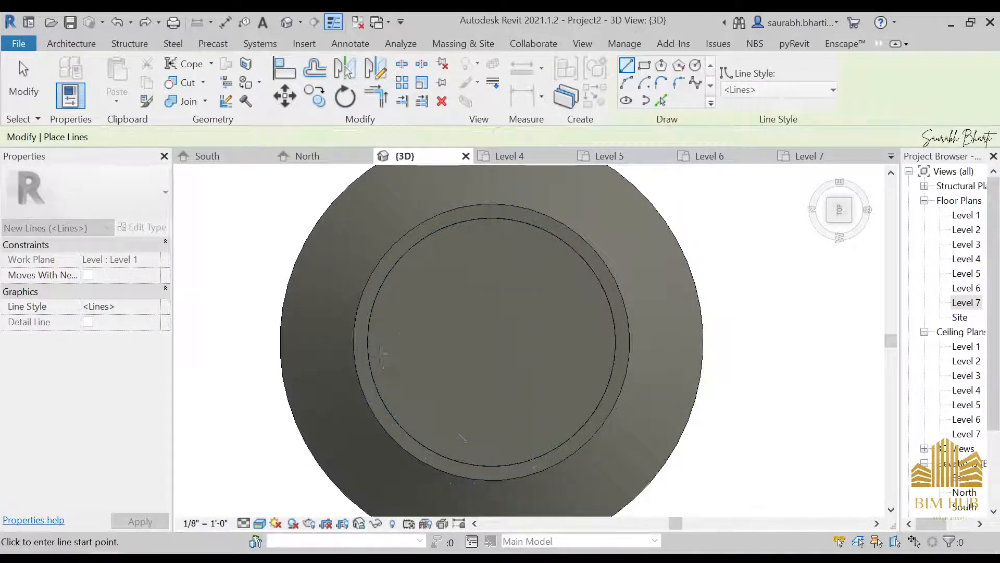
pyautogui.click(367, 344)
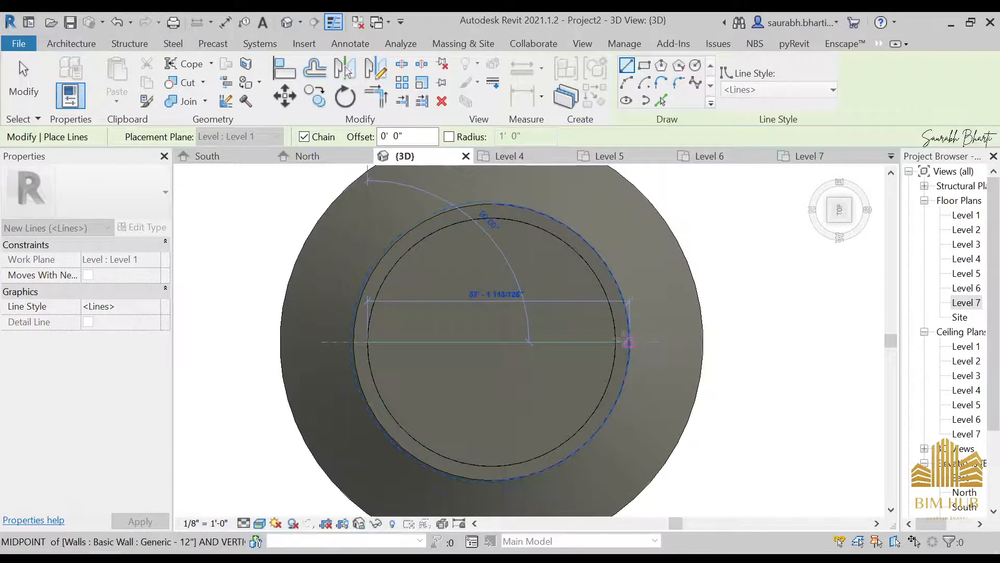
pyautogui.press('Escape')
pyautogui.press('Escape')
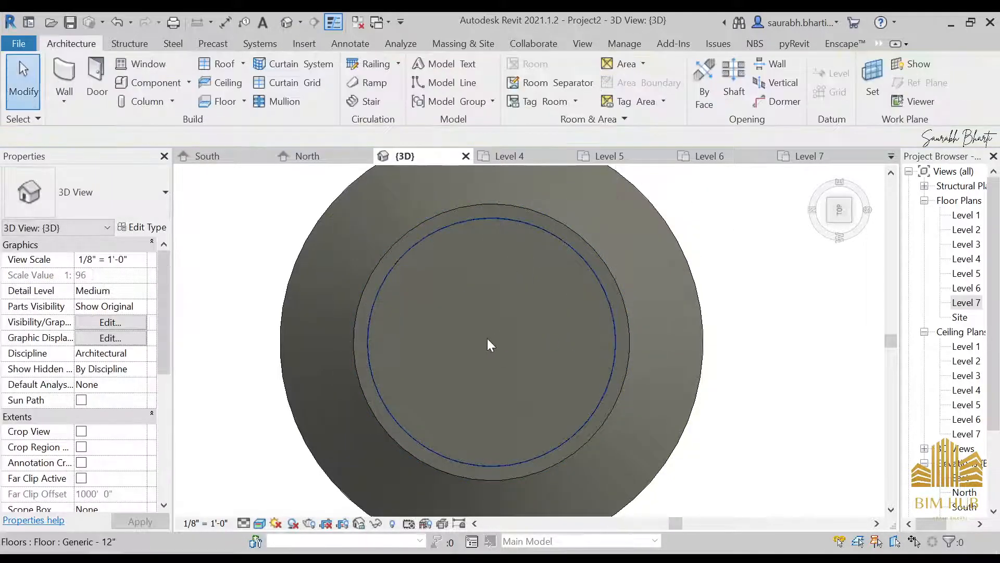
# - Draw vertical and horizontal model lines across the full inner wall circle on the Level 7 floor plan, crossing at its centre
pyautogui.scroll(-4, 489, 338)
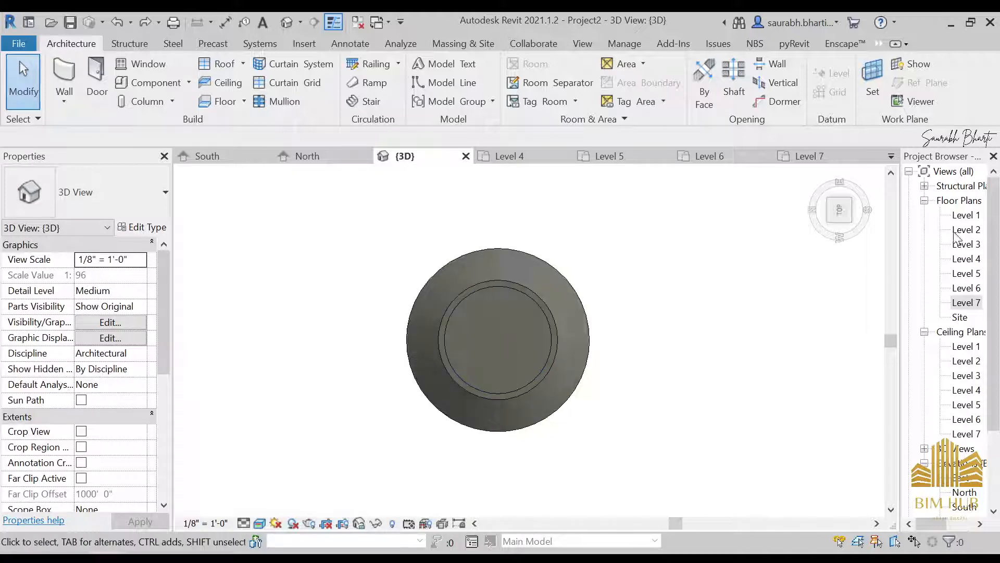
pyautogui.doubleClick(966, 302)
pyautogui.scroll(3, 518, 222)
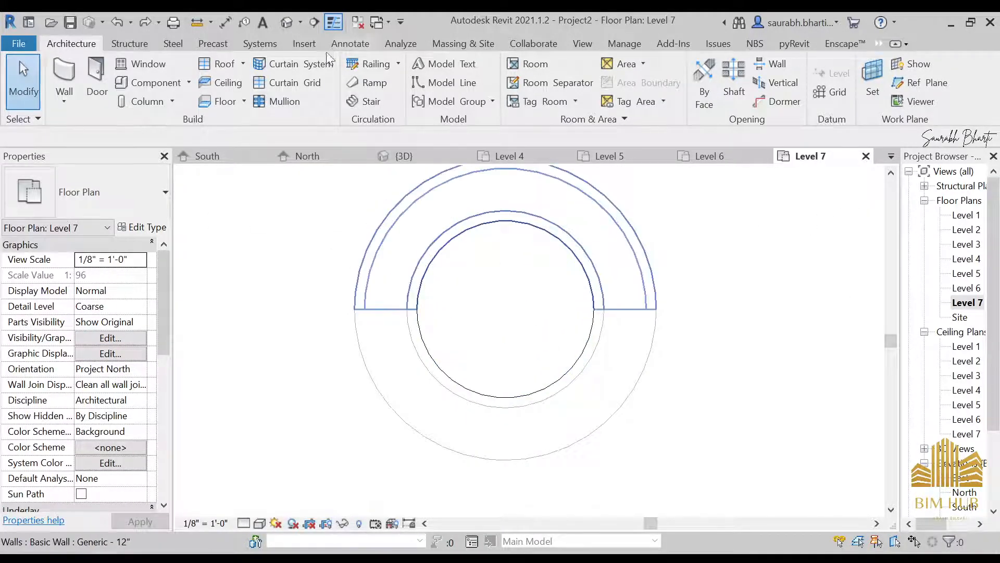
pyautogui.click(447, 83)
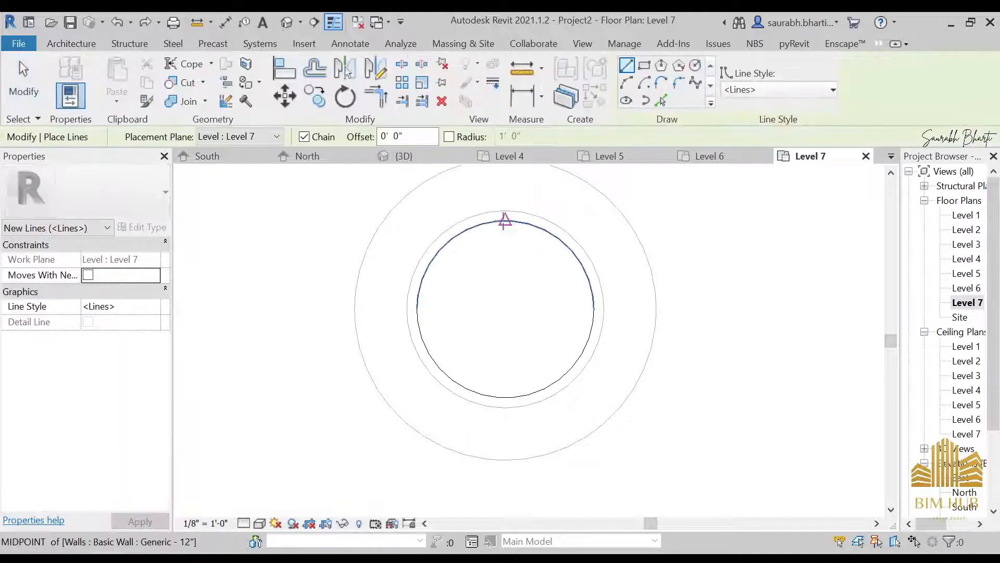
pyautogui.click(506, 220)
pyautogui.click(506, 397)
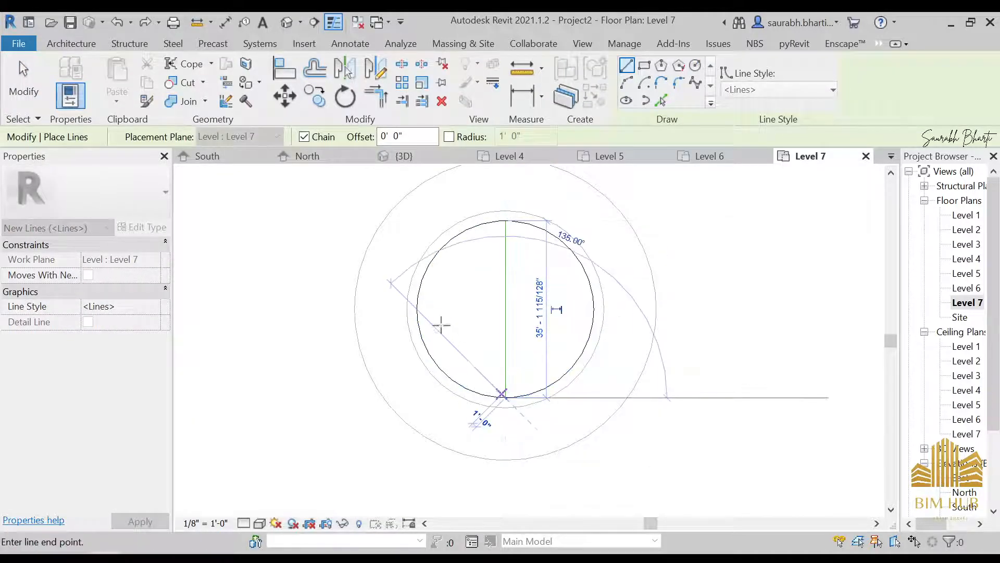
pyautogui.press('Escape')
pyautogui.click(418, 309)
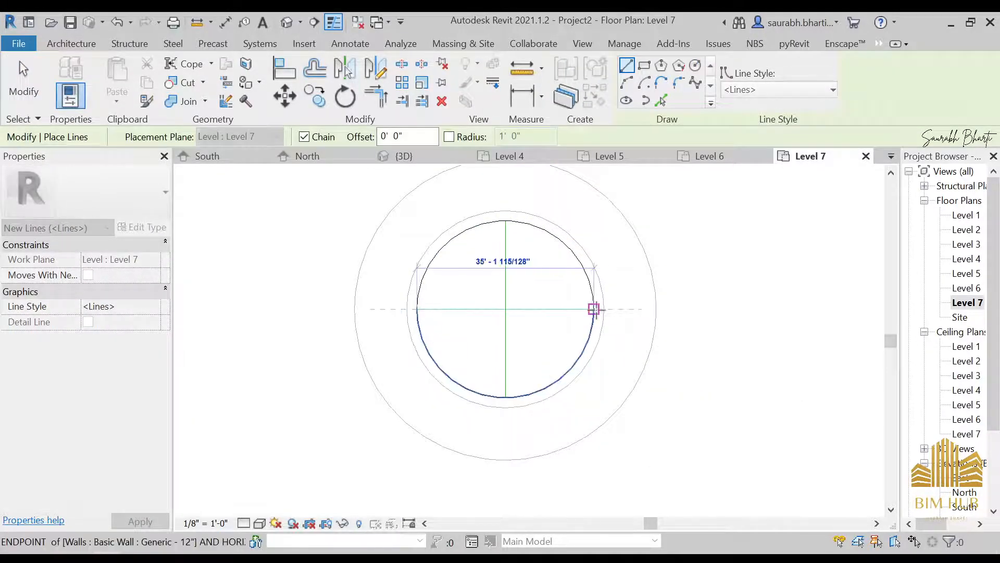
pyautogui.click(595, 309)
pyautogui.press('Escape')
pyautogui.press('Escape')
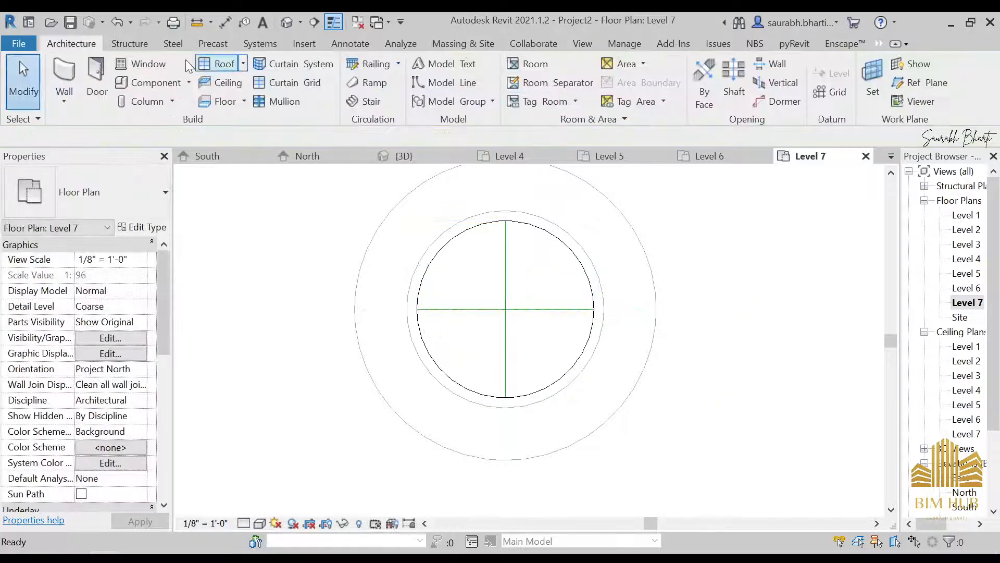
# - Prepare new vertical Generic - 12" walls based on Level 7 with an unconnected height of 2' 0"
pyautogui.click(64, 73)
pyautogui.scroll(3, 505, 302)
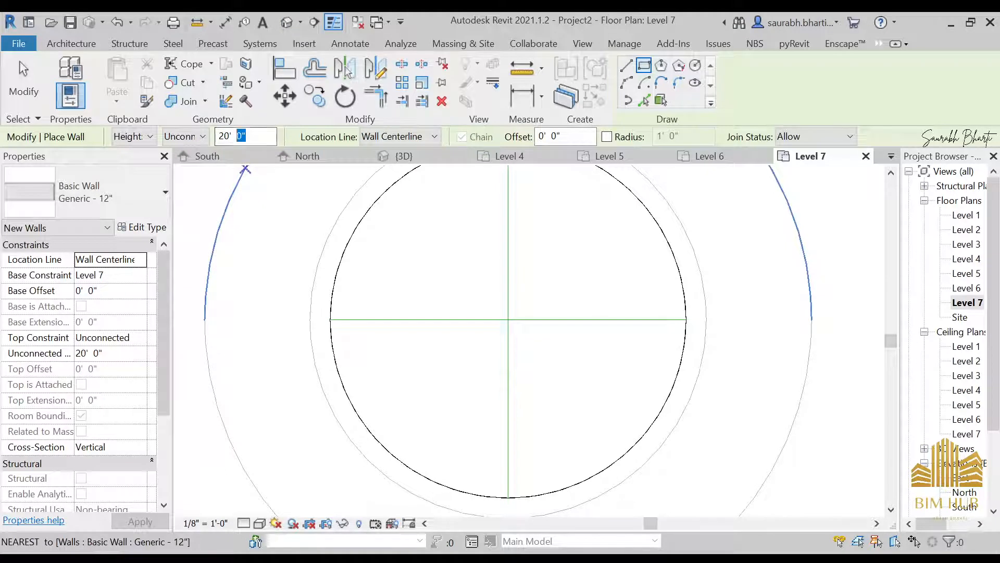
pyautogui.click(146, 339)
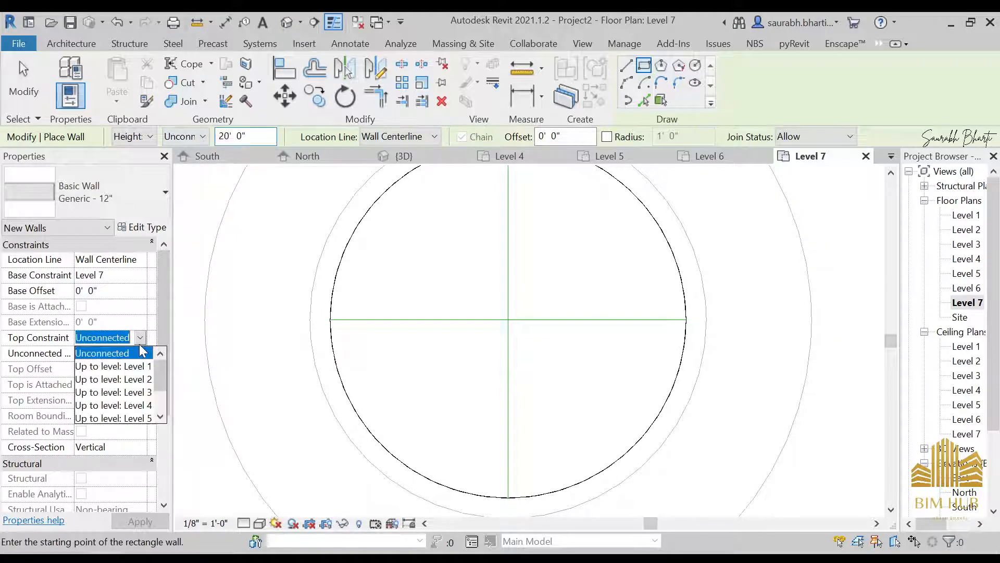
pyautogui.click(142, 338)
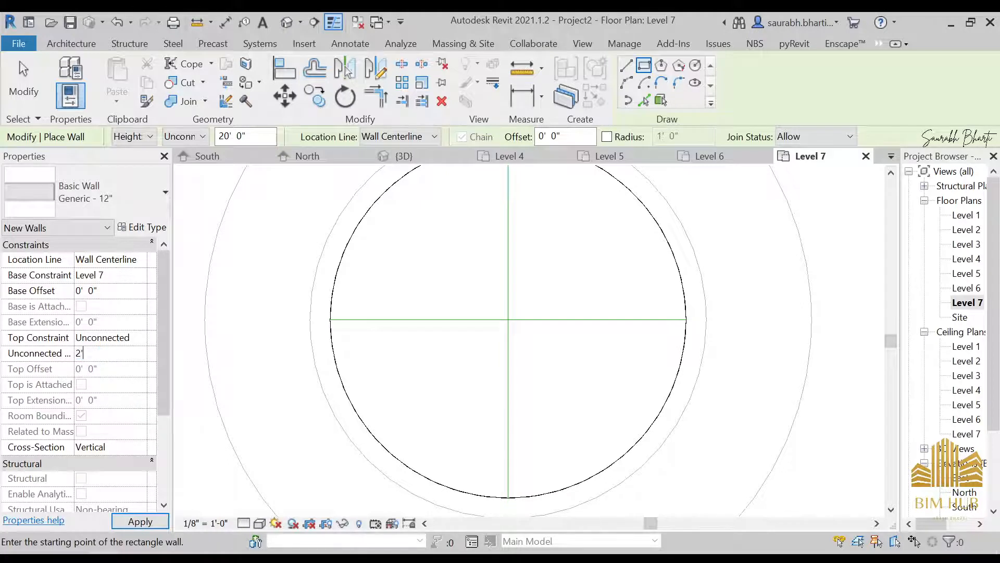
pyautogui.press('Return')
pyautogui.click(508, 319)
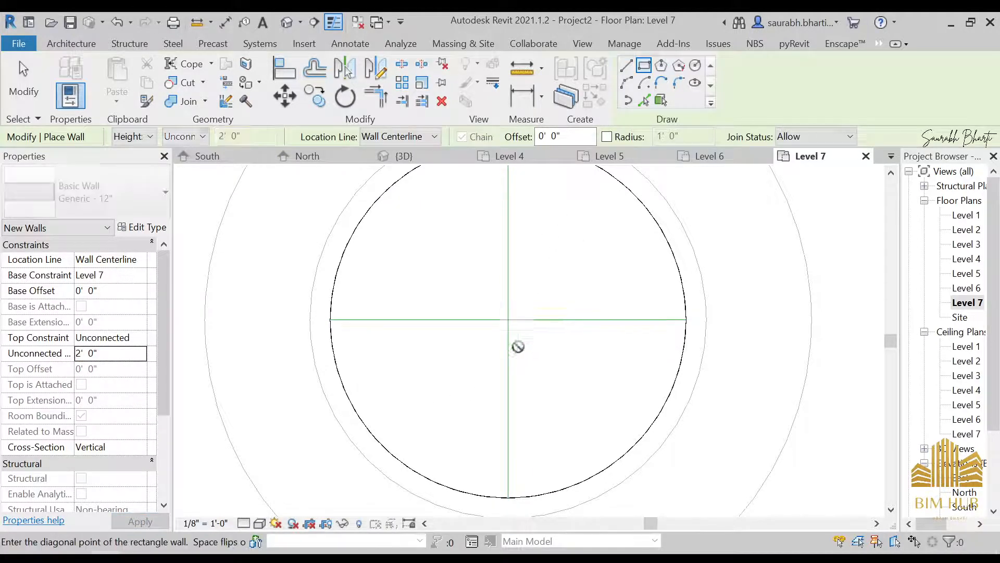
pyautogui.press('Escape')
pyautogui.click(503, 313)
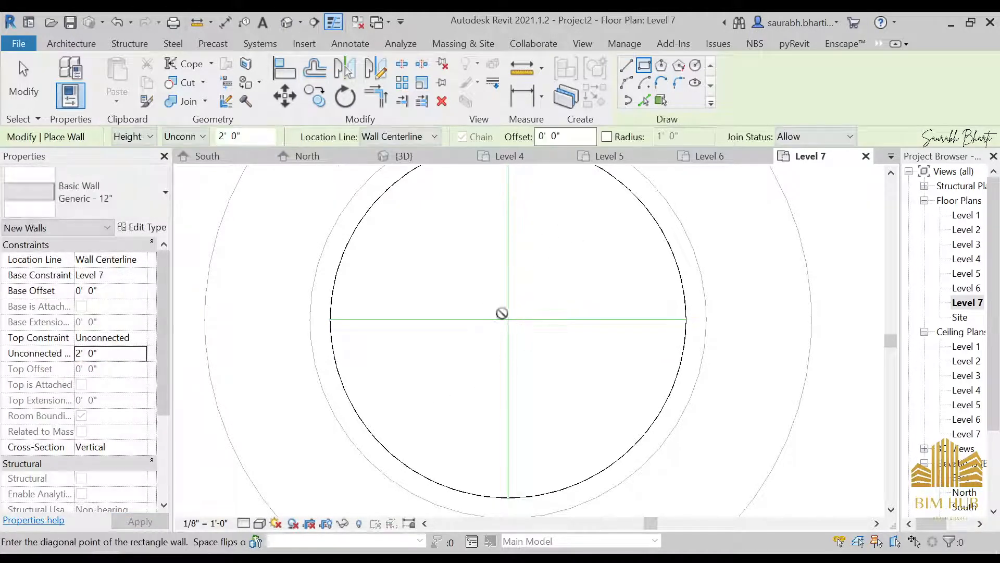
pyautogui.press('Escape')
pyautogui.click(627, 66)
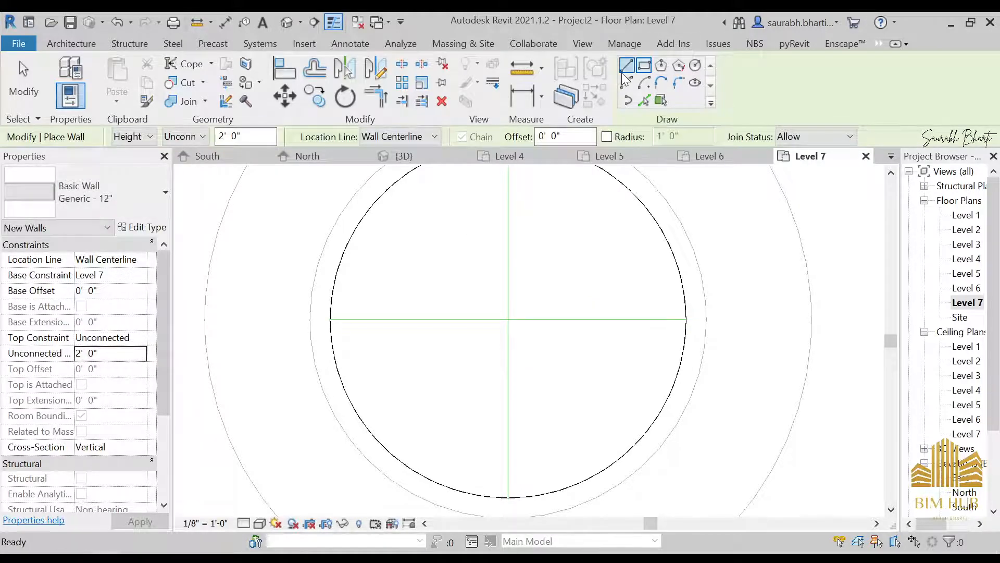
pyautogui.click(509, 319)
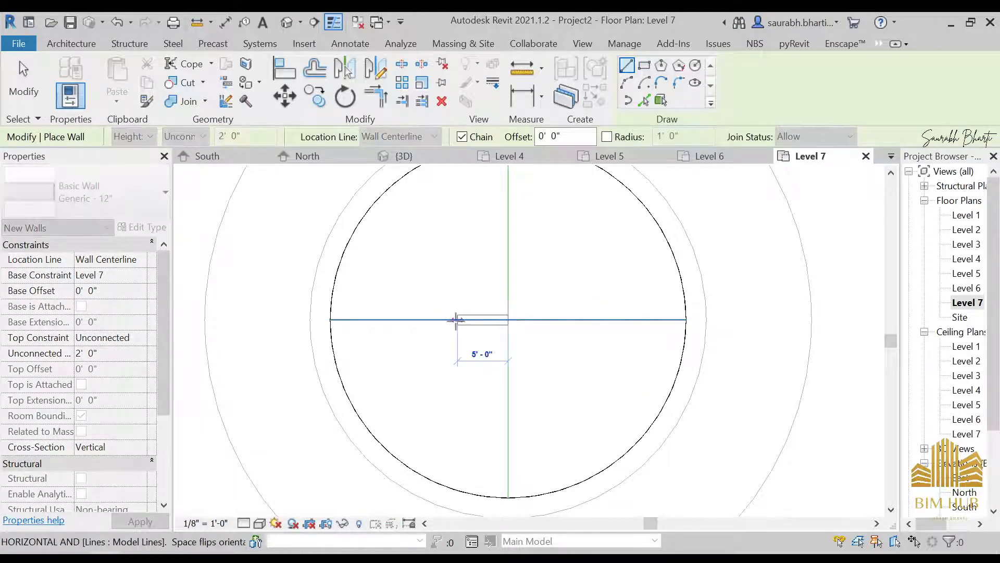
pyautogui.press('Escape')
pyautogui.click(644, 65)
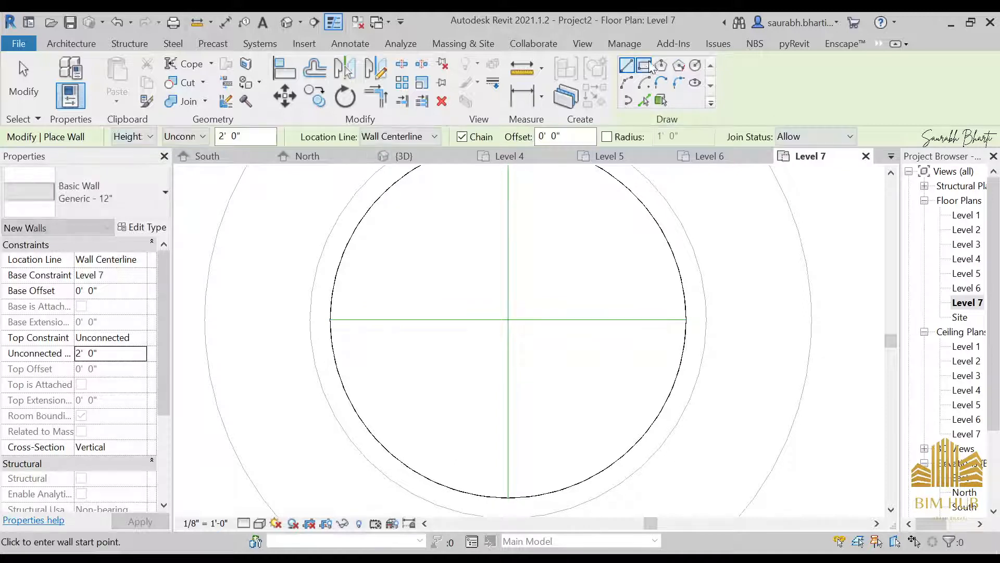
pyautogui.click(469, 273)
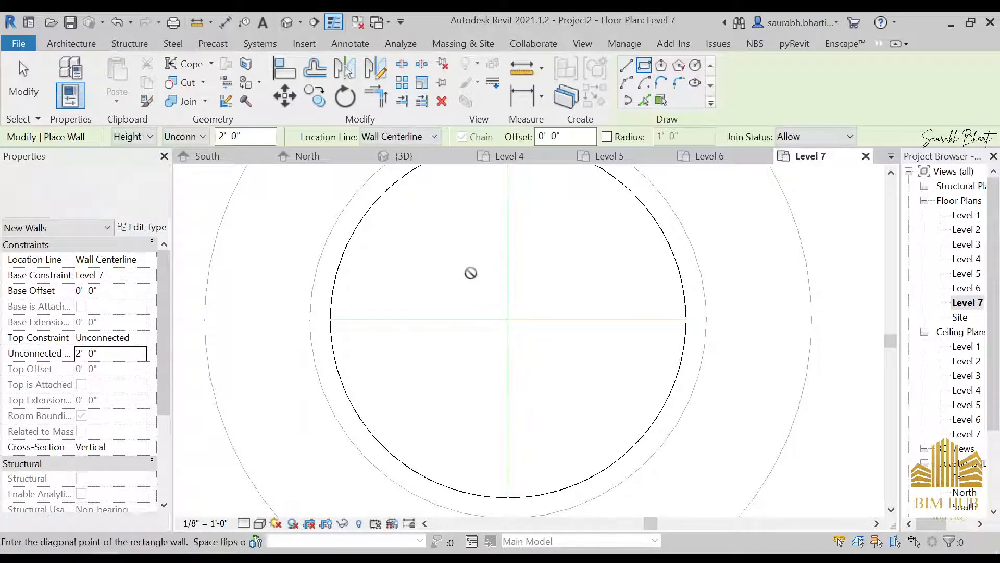
pyautogui.press('Escape')
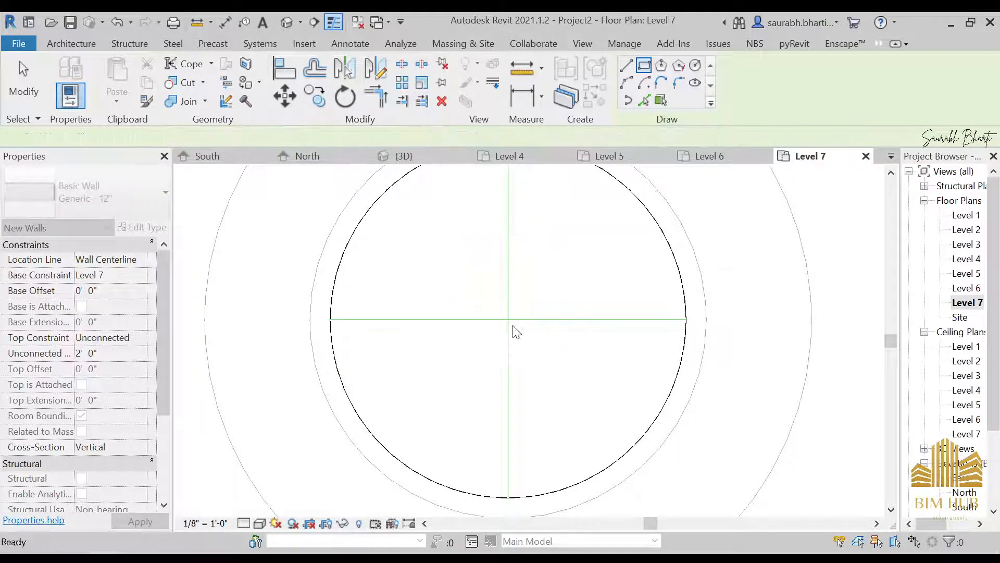
# - Try drawing chained walls from the circle's centre: 4' up, 2' to the right, and 4' back down
pyautogui.click(508, 319)
pyautogui.click(627, 65)
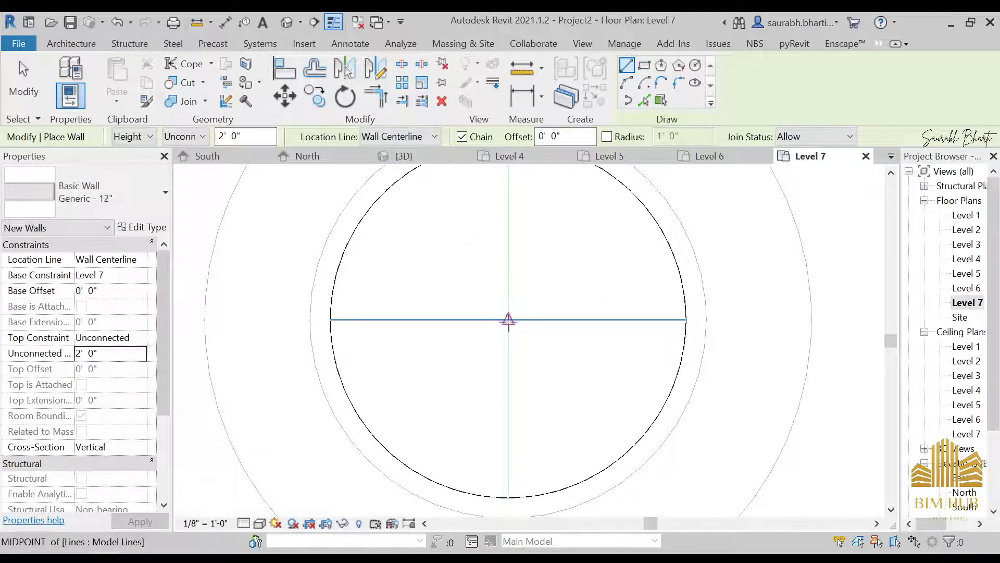
pyautogui.click(508, 319)
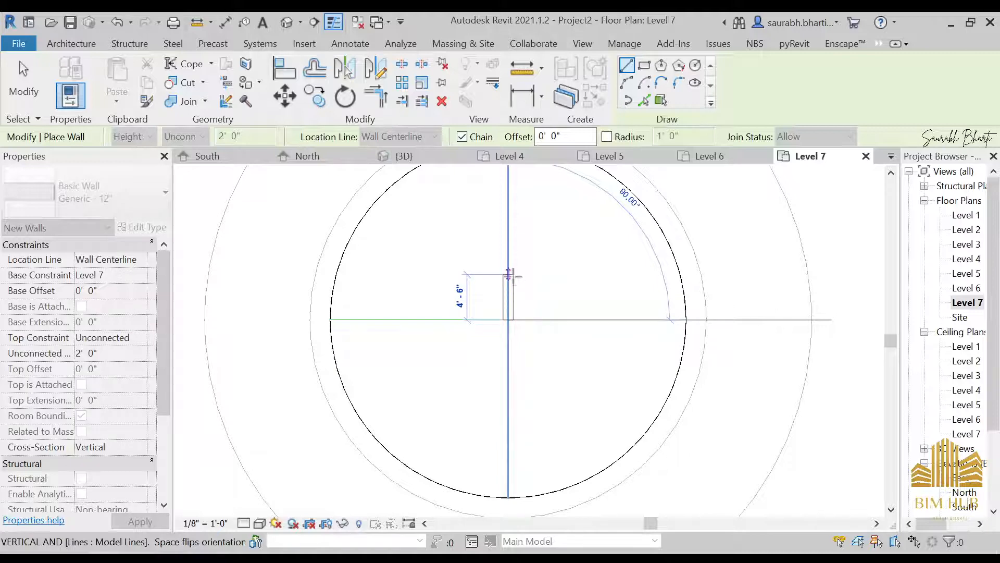
pyautogui.click(509, 280)
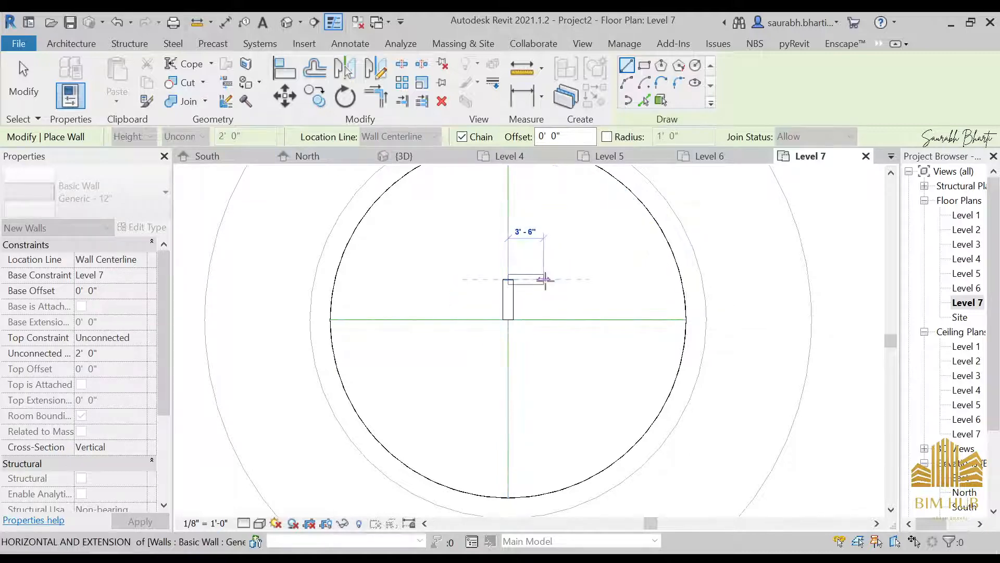
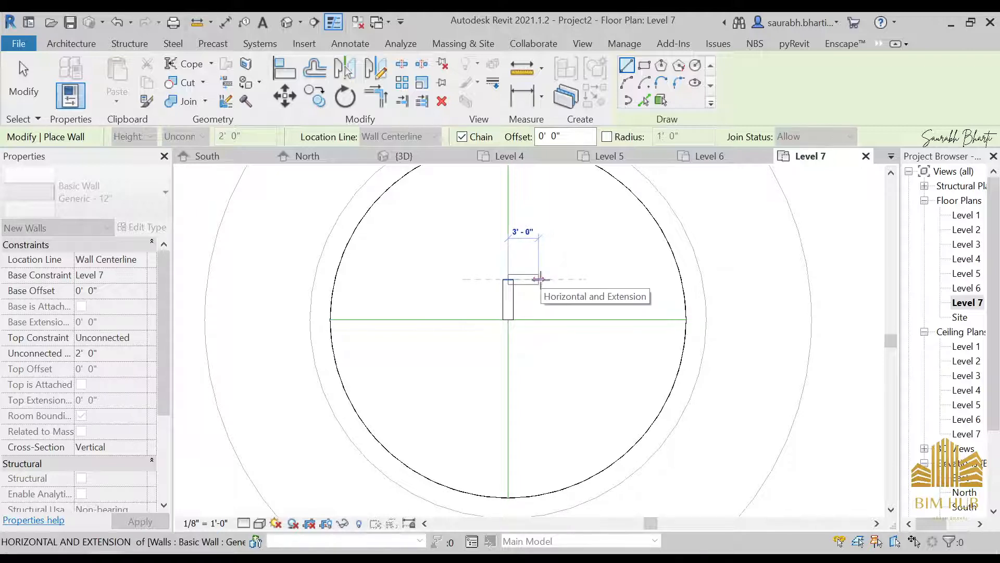
pyautogui.click(529, 280)
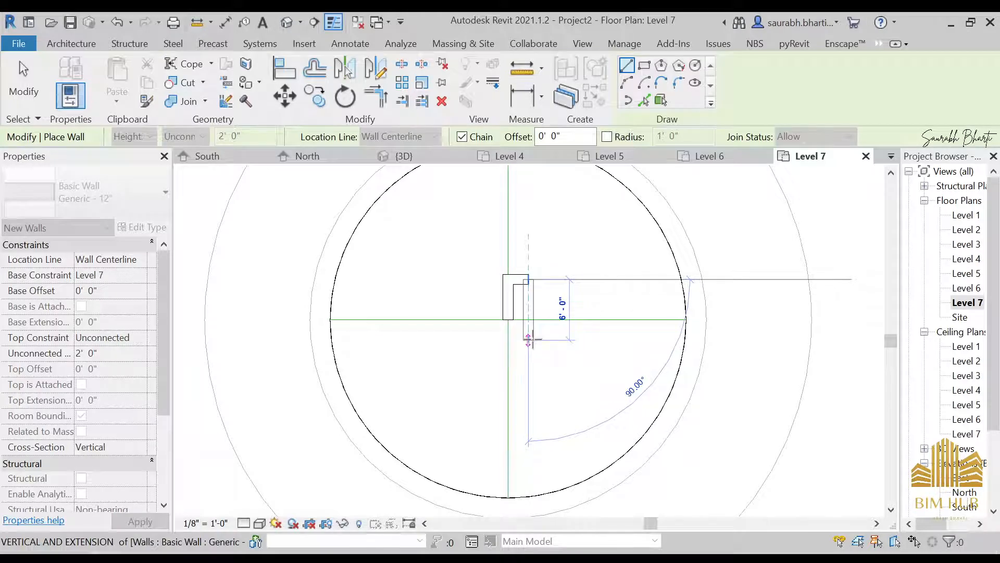
pyautogui.write('4')
pyautogui.press('Return')
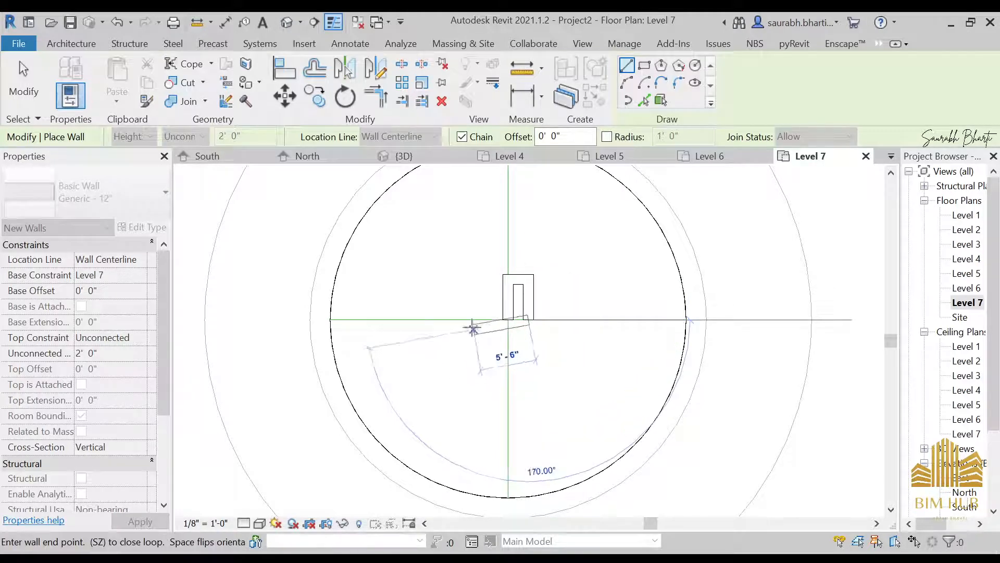
pyautogui.press('Escape')
pyautogui.press('Escape')
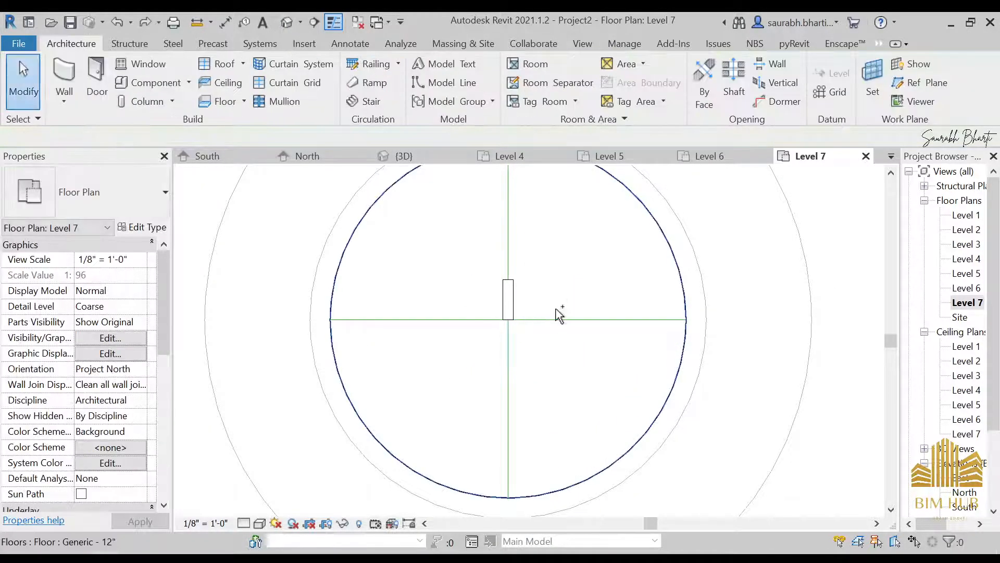
# - Shorten the remaining vertical wall above the centre and delete it
pyautogui.click(509, 285)
pyautogui.click(447, 304)
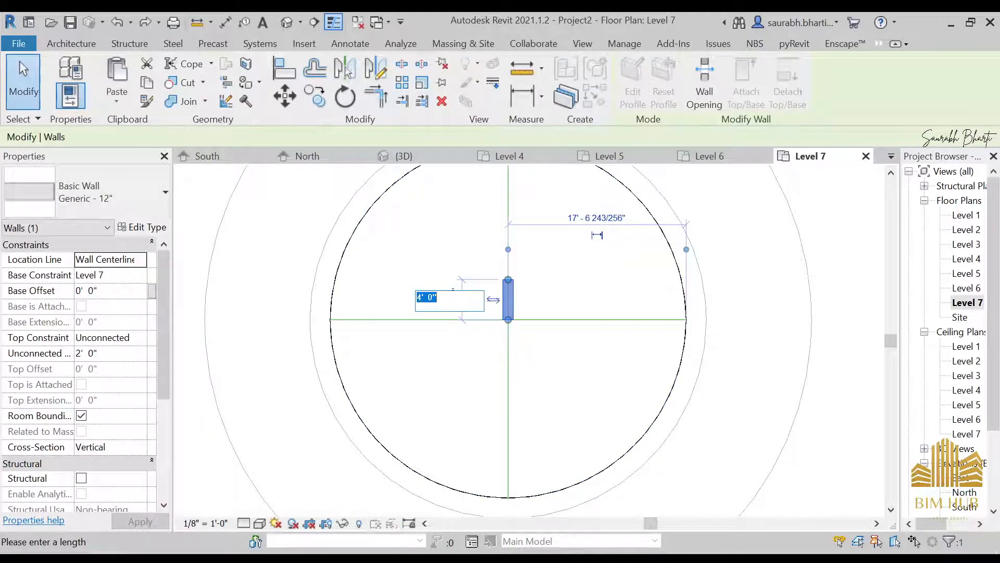
pyautogui.press('Return')
pyautogui.press('Escape')
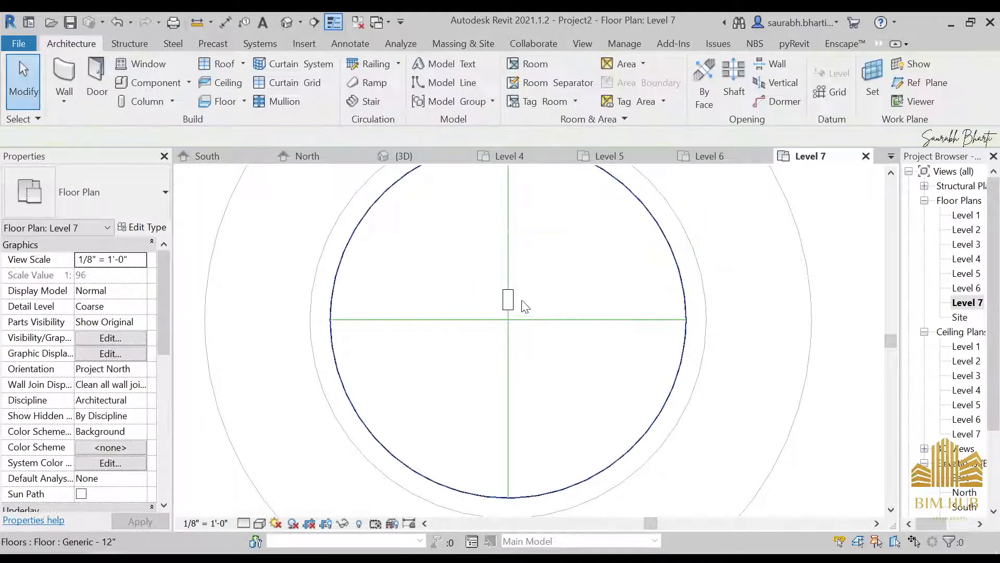
pyautogui.click(512, 298)
pyautogui.press('Delete')
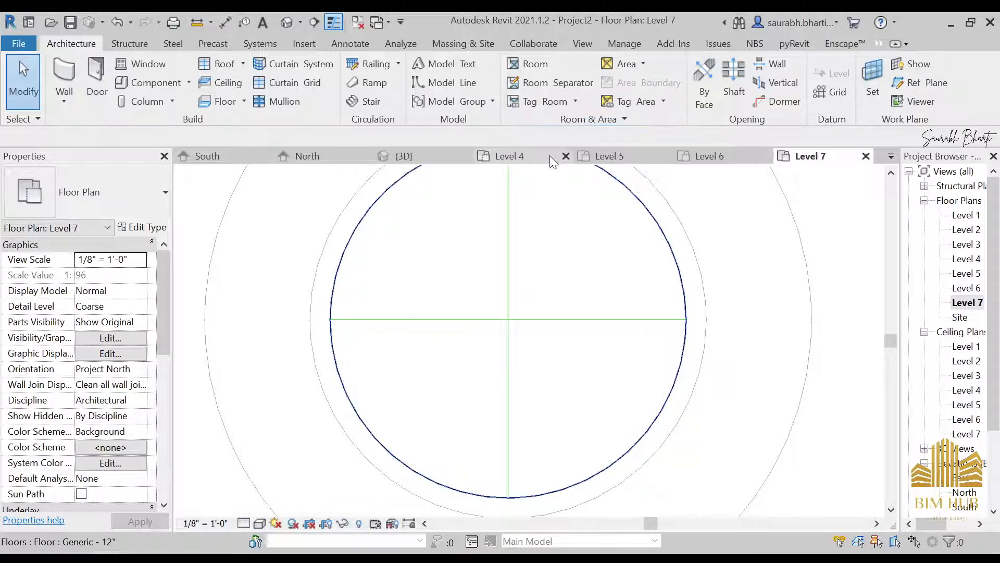
# - Draw chained walls from 2' below the centre: 4' up along the vertical line, 2' to the right, and 2' down
pyautogui.press('w')
pyautogui.press('a')
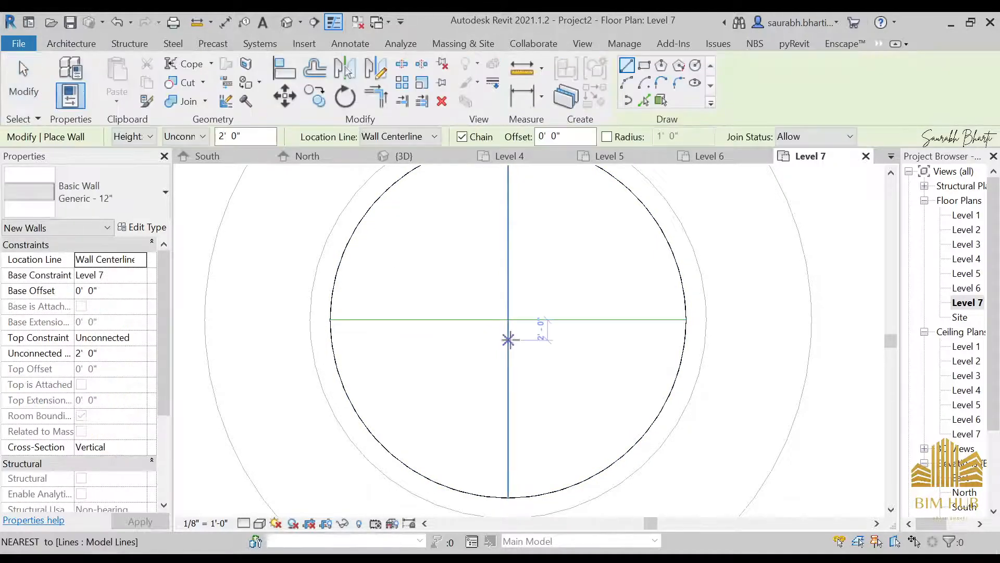
pyautogui.click(509, 339)
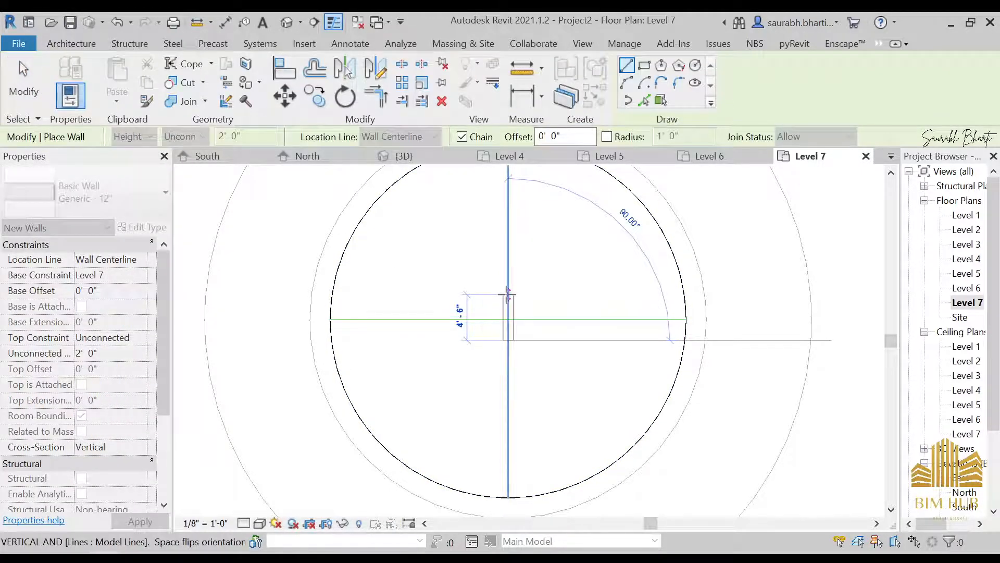
pyautogui.write("4'")
pyautogui.press('Return')
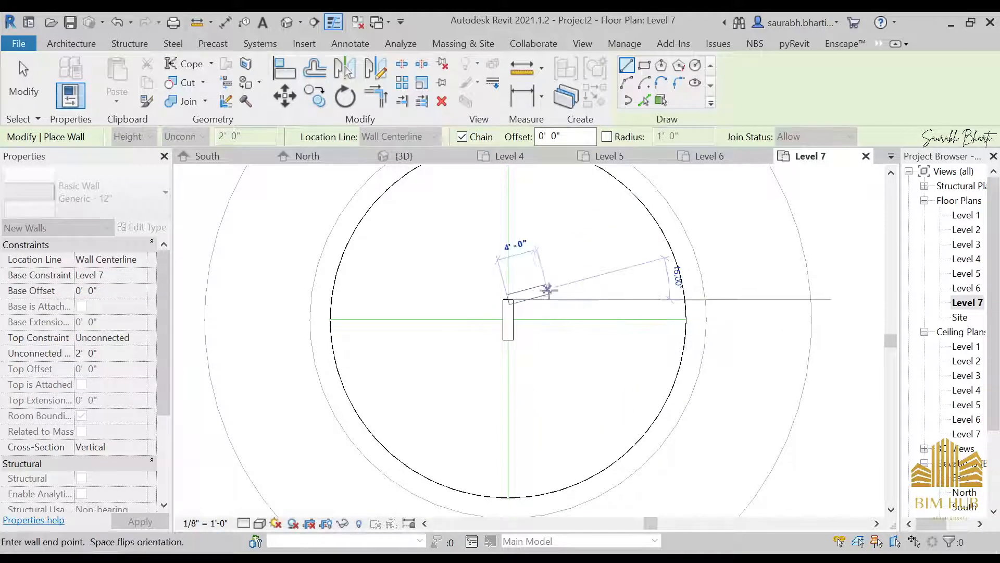
pyautogui.write("2'")
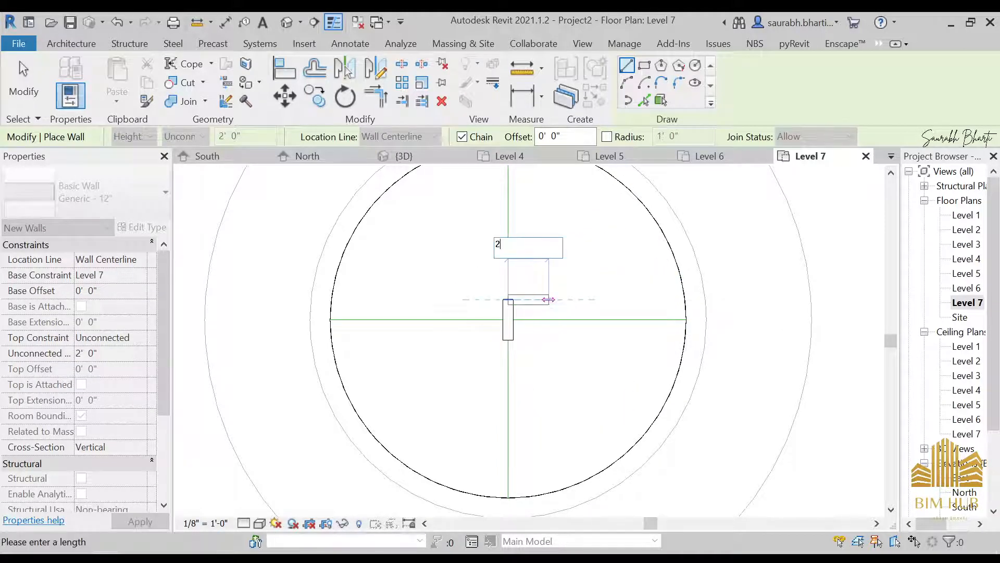
pyautogui.press('Return')
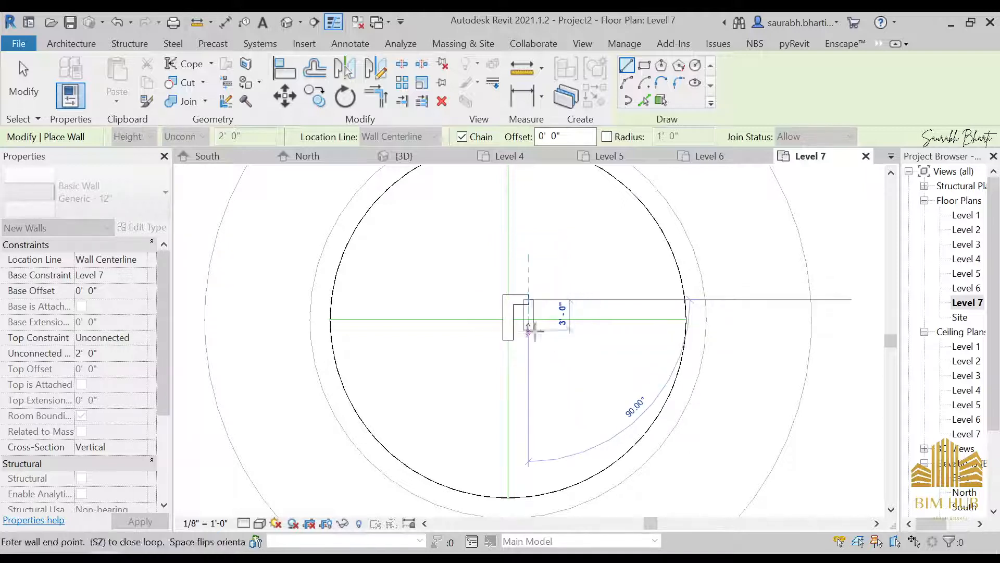
pyautogui.write("2'")
pyautogui.press('Return')
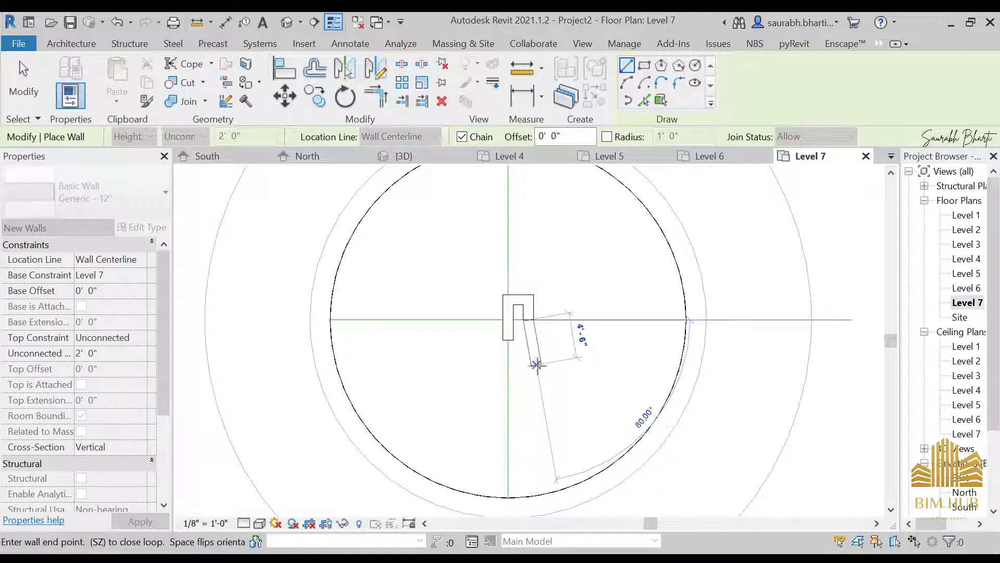
# - Try continuing the chain with another 2' wall below the horizontal line and delete that slanted wall
pyautogui.write('2')
pyautogui.press('Return')
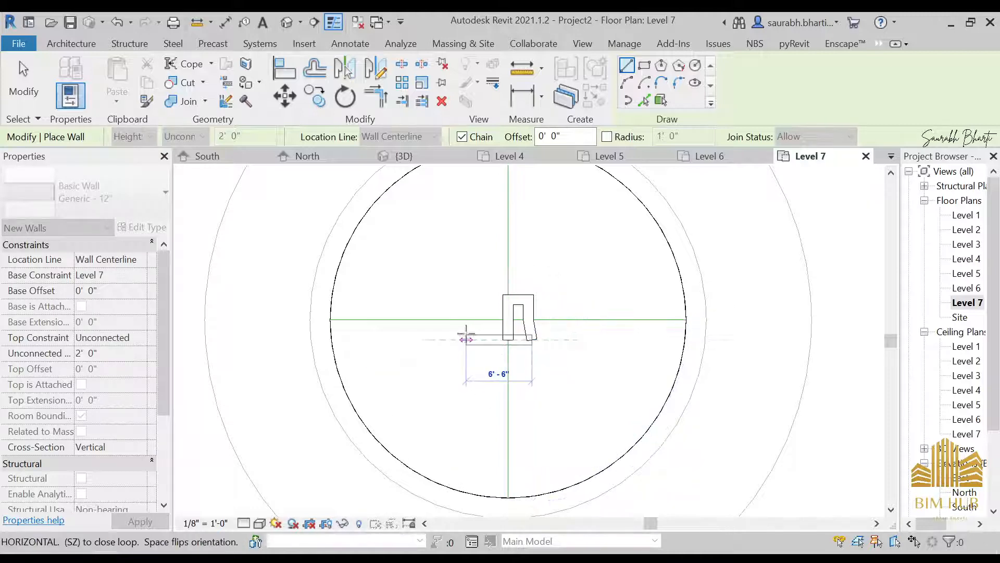
pyautogui.click(595, 352)
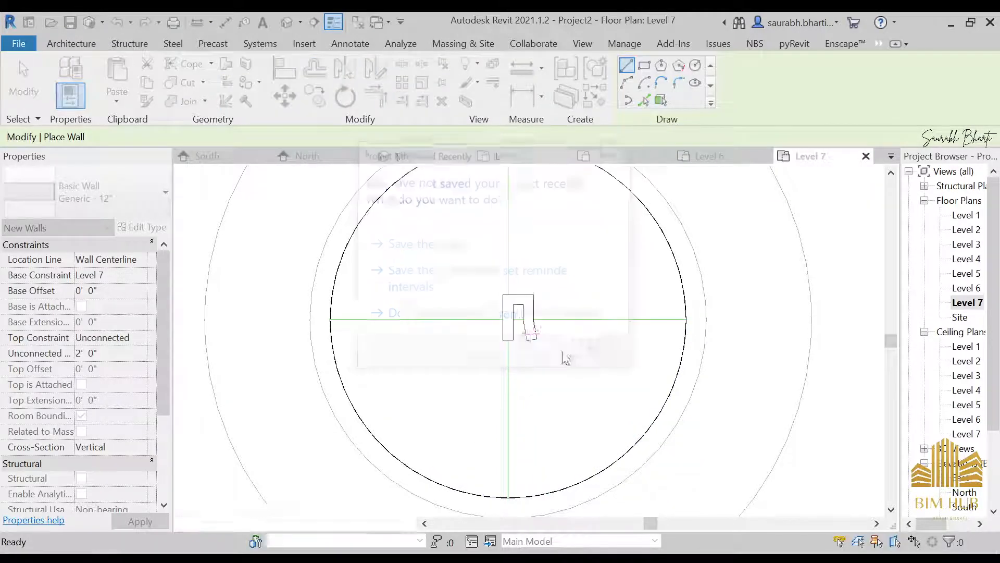
pyautogui.click(534, 334)
pyautogui.press('Delete')
# - Extend the right-hand wall's lower end to a total length of 4', level with the middle wall's lower end
pyautogui.click(531, 318)
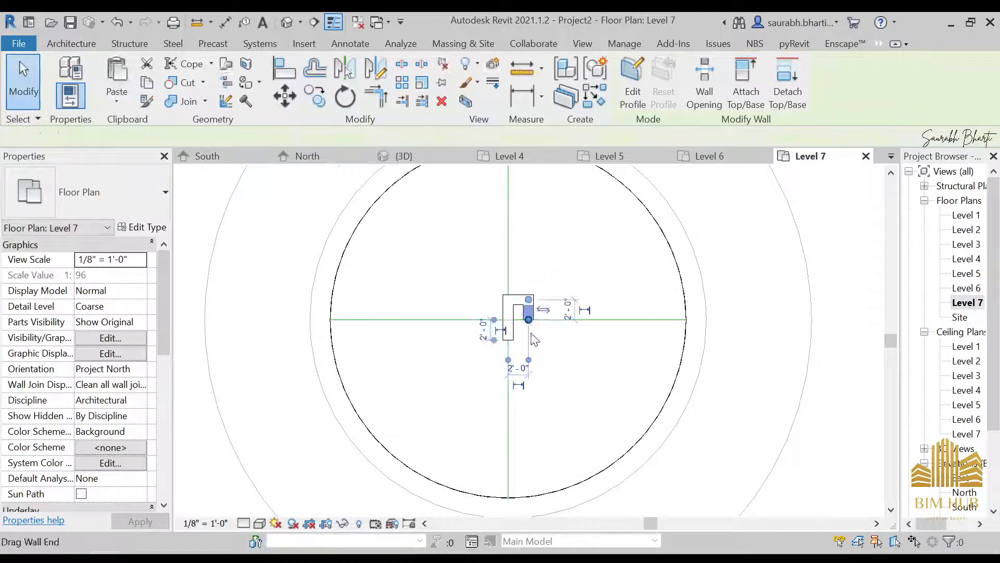
pyautogui.moveTo(531, 319); pyautogui.dragTo(529, 341)
pyautogui.click(536, 350)
pyautogui.click(532, 345)
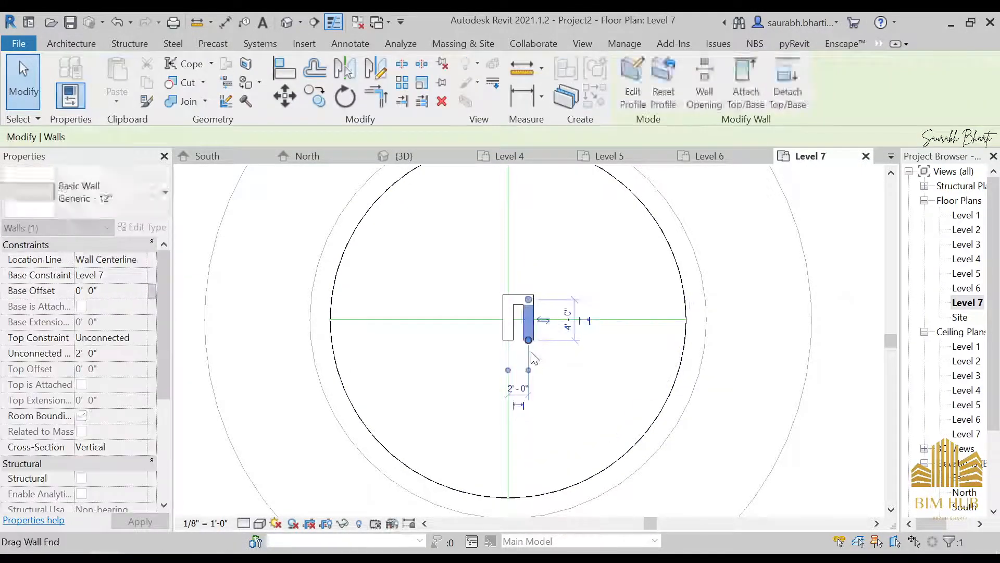
pyautogui.click(531, 345)
# - Draw a 4' wall leftward from the right wall's lower end and a 4' wall up from its left end
pyautogui.press('w')
pyautogui.press('a')
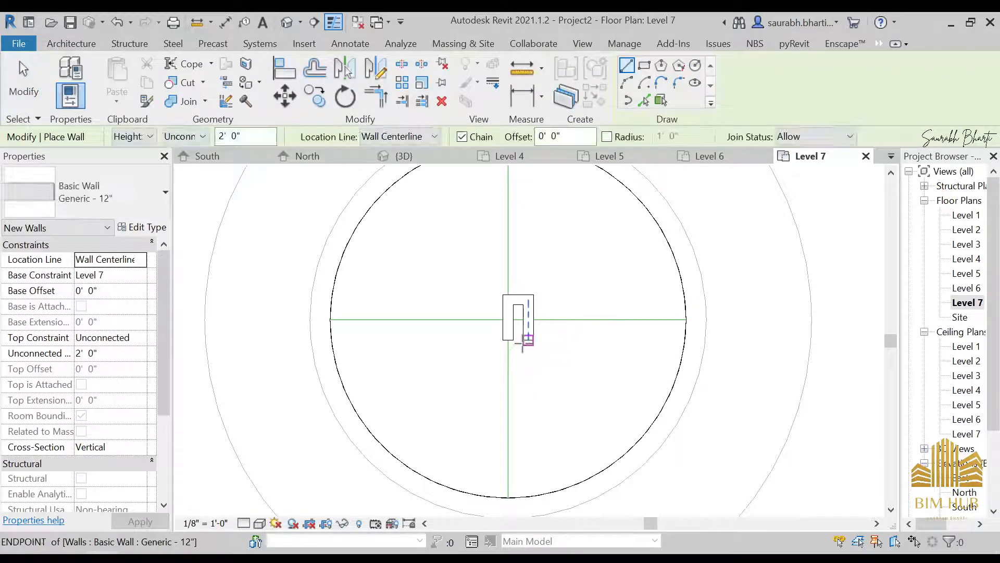
pyautogui.click(528, 339)
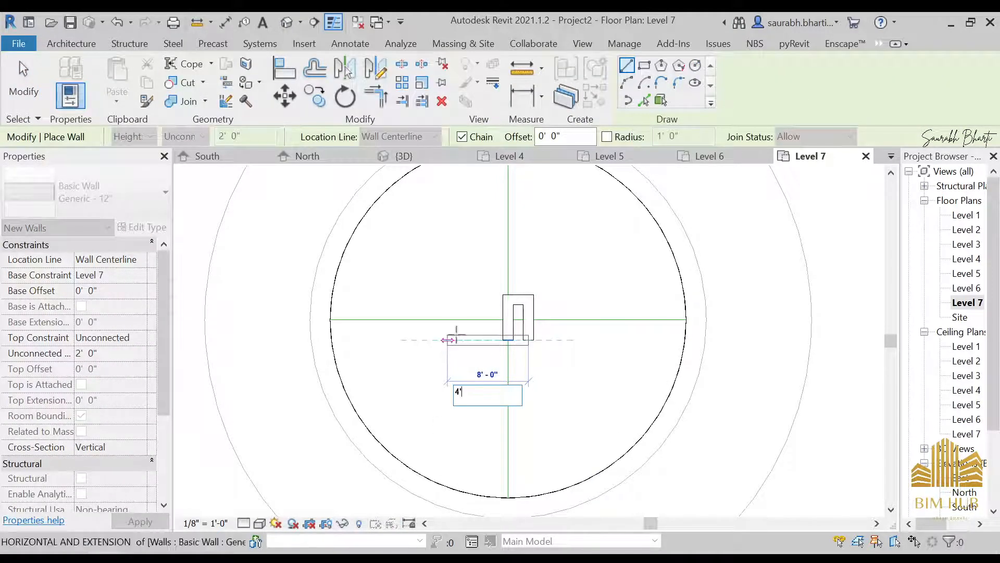
pyautogui.write("4'")
pyautogui.press('Return')
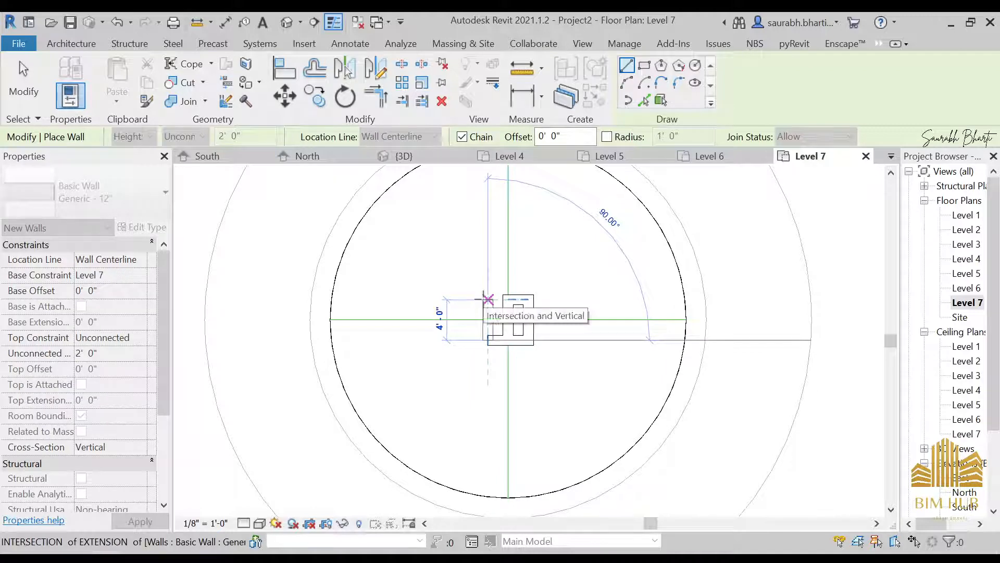
pyautogui.click(484, 300)
pyautogui.press('Escape')
pyautogui.press('Escape')
# - Delete the middle vertical wall and extend the upper wall to the left wall to close the square enclosure
pyautogui.click(506, 322)
pyautogui.press('Delete')
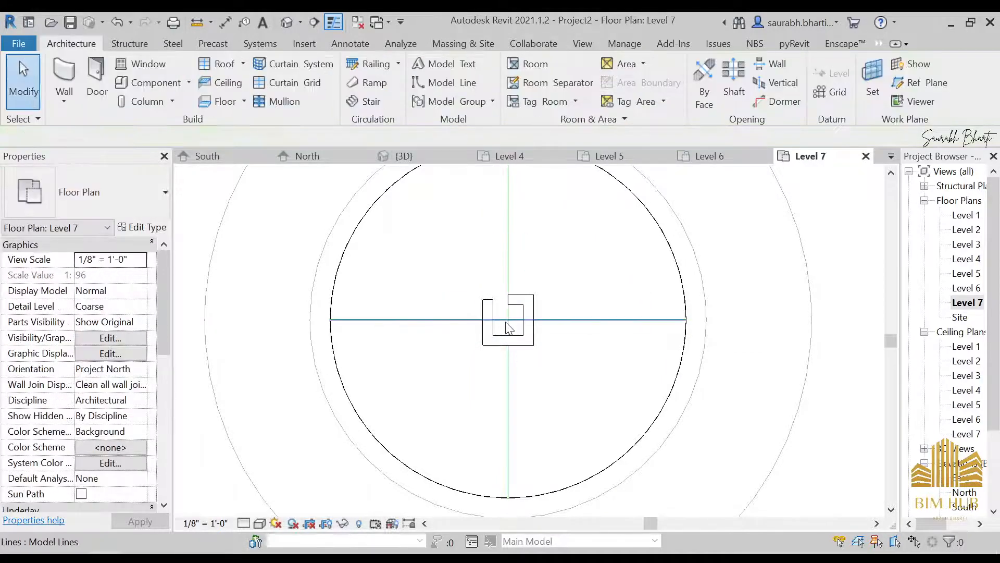
pyautogui.click(515, 301)
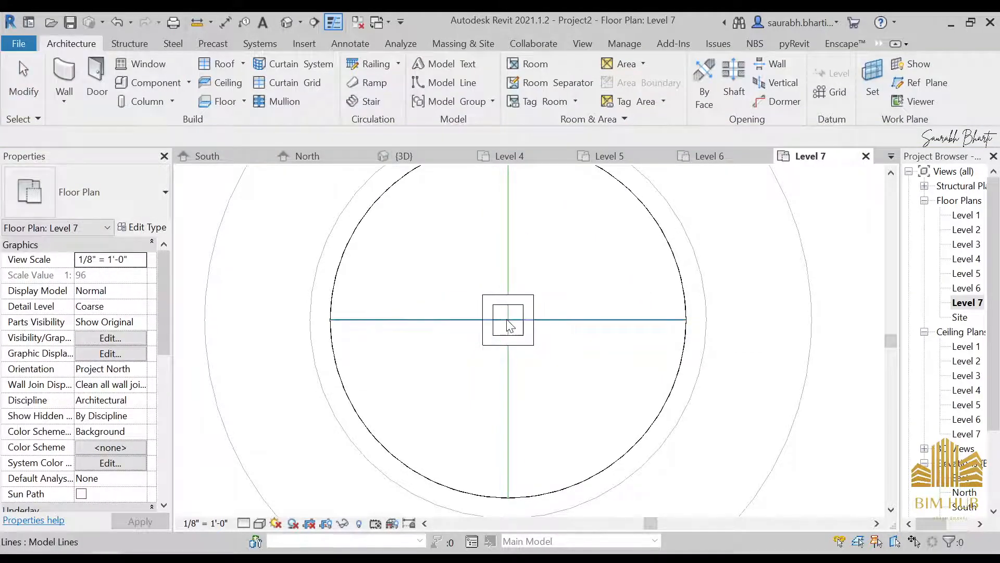
pyautogui.press('Escape')
# - Open the 3D view and start editing the top floor's boundary on Level 7, seen from above
pyautogui.click(286, 24)
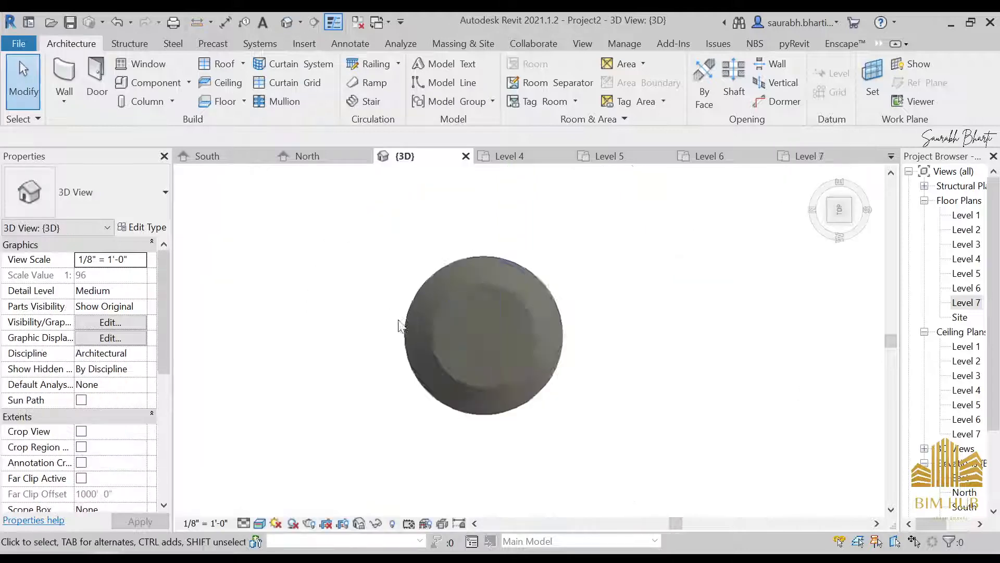
pyautogui.keyDown('shift'); pyautogui.moveTo(398, 324); pyautogui.dragTo(513, 234, button='middle'); pyautogui.keyUp('shift')
pyautogui.scroll(6, 448, 301)
pyautogui.scroll(3, 482, 308)
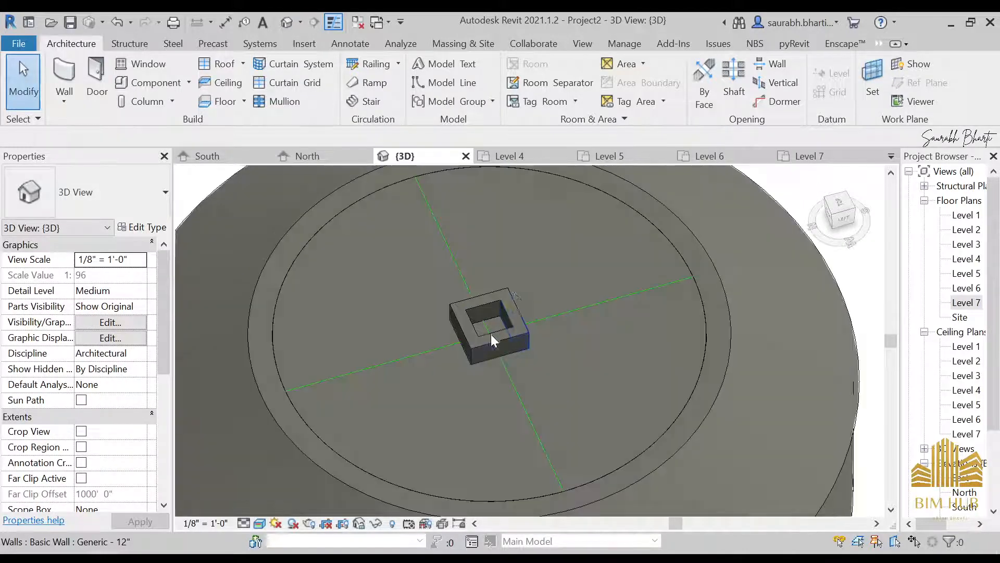
pyautogui.click(496, 322)
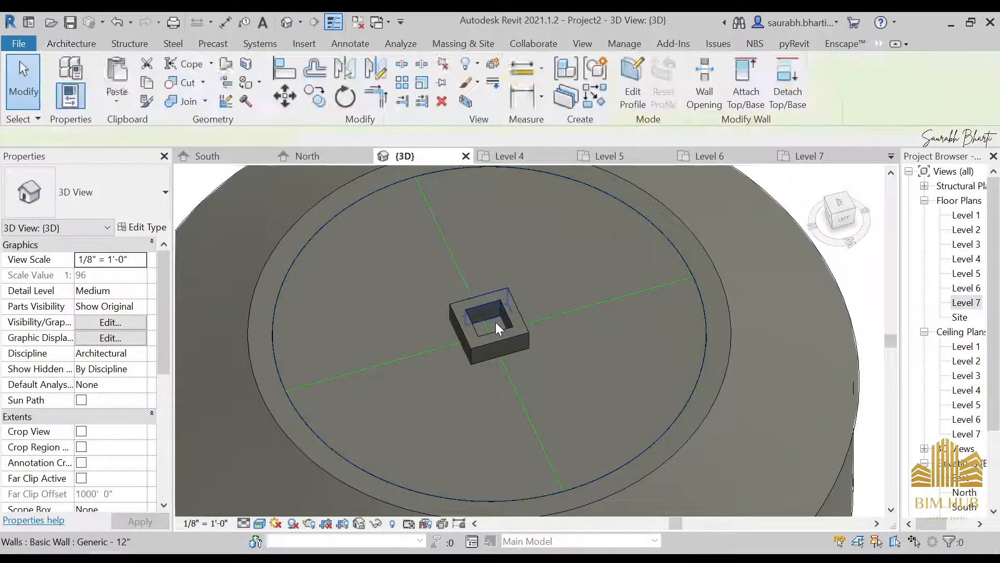
pyautogui.press('Escape')
pyautogui.click(618, 258)
pyautogui.click(843, 207)
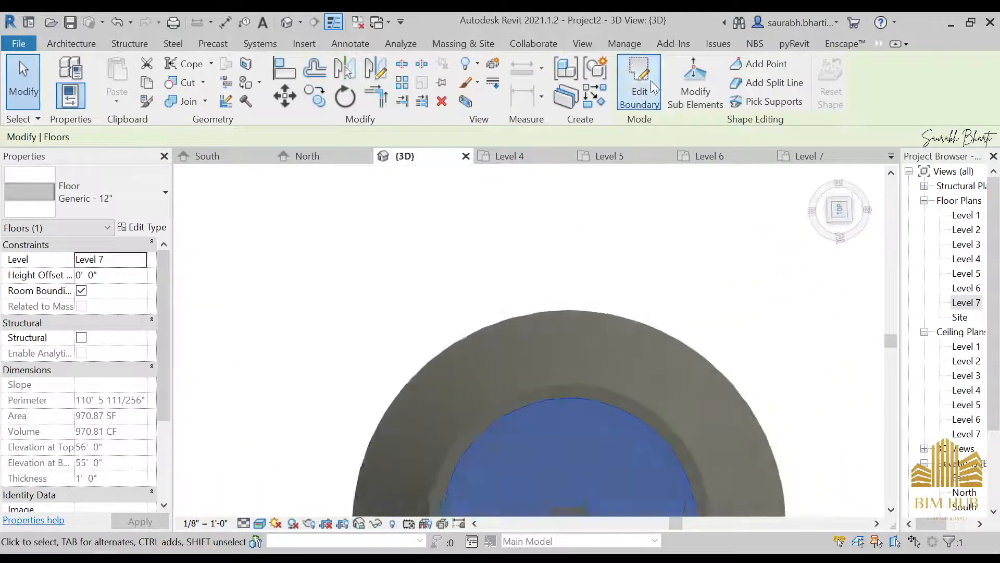
pyautogui.doubleClick(605, 286)
pyautogui.scroll(3, 526, 318)
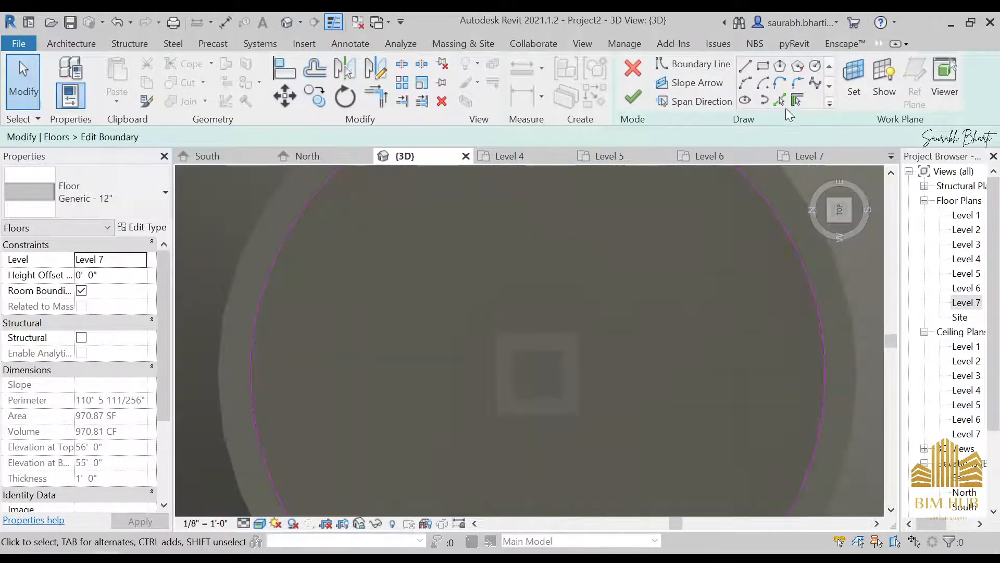
# - Add the four inner edges of the square wall enclosure to the floor's boundary sketch as an opening
pyautogui.click(781, 100)
pyautogui.scroll(2, 546, 346)
pyautogui.click(543, 349)
pyautogui.click(489, 392)
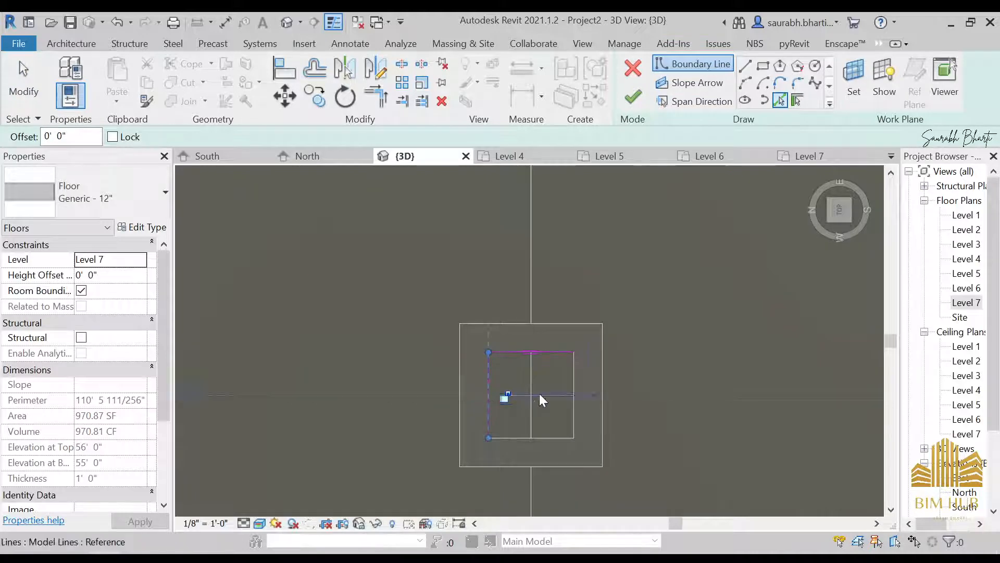
pyautogui.click(573, 388)
pyautogui.click(539, 439)
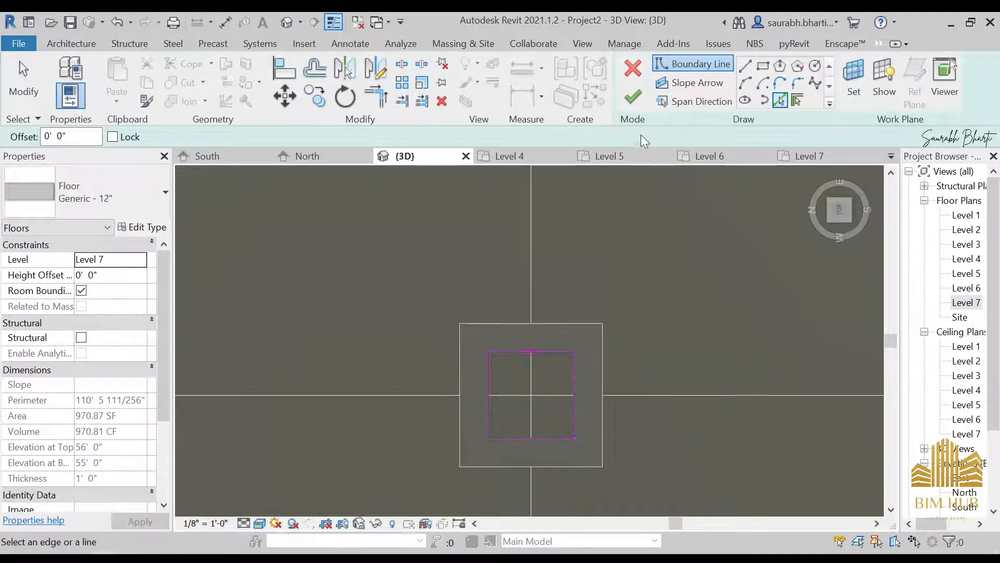
# - Finish the top floor's boundary edit without attaching the walls to the floor
pyautogui.click(633, 96)
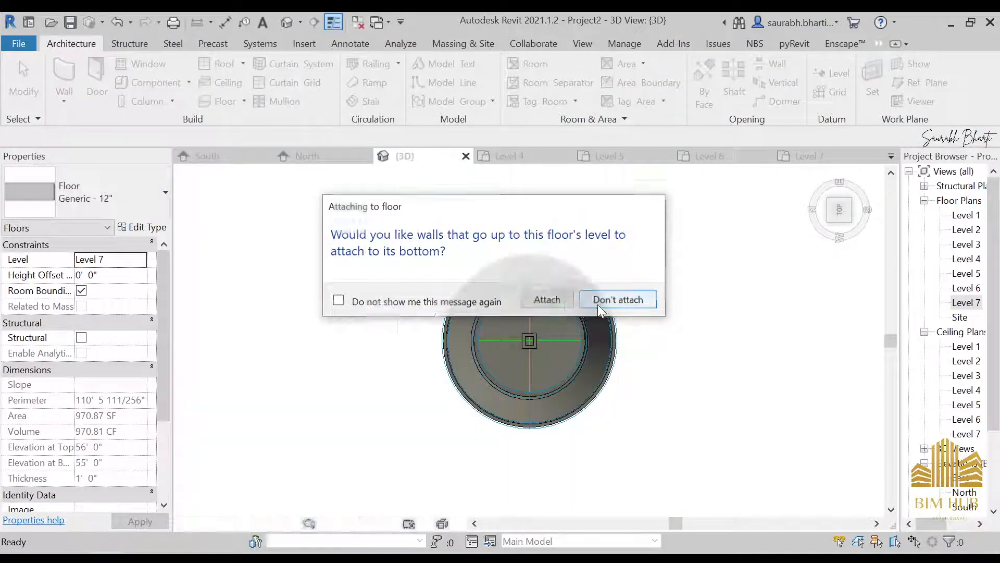
pyautogui.click(598, 304)
pyautogui.scroll(6, 530, 336)
pyautogui.press('Escape')
pyautogui.scroll(-2, 542, 361)
pyautogui.keyDown('shift'); pyautogui.moveTo(542, 361); pyautogui.dragTo(568, 393, button='middle'); pyautogui.keyUp('shift')
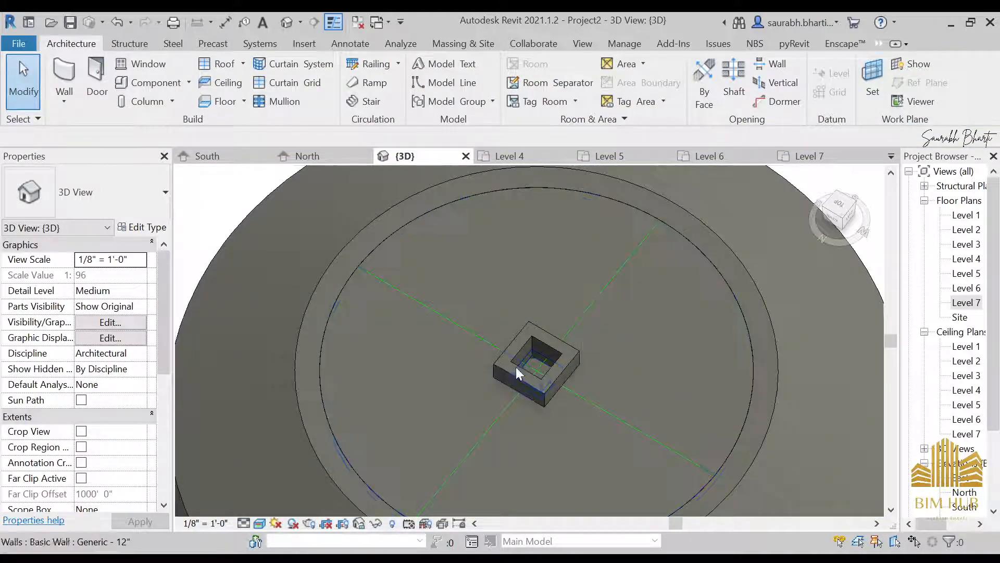
# - Delete the two crossing model lines that run through the centre of the top floor
pyautogui.click(542, 368)
pyautogui.press('Delete')
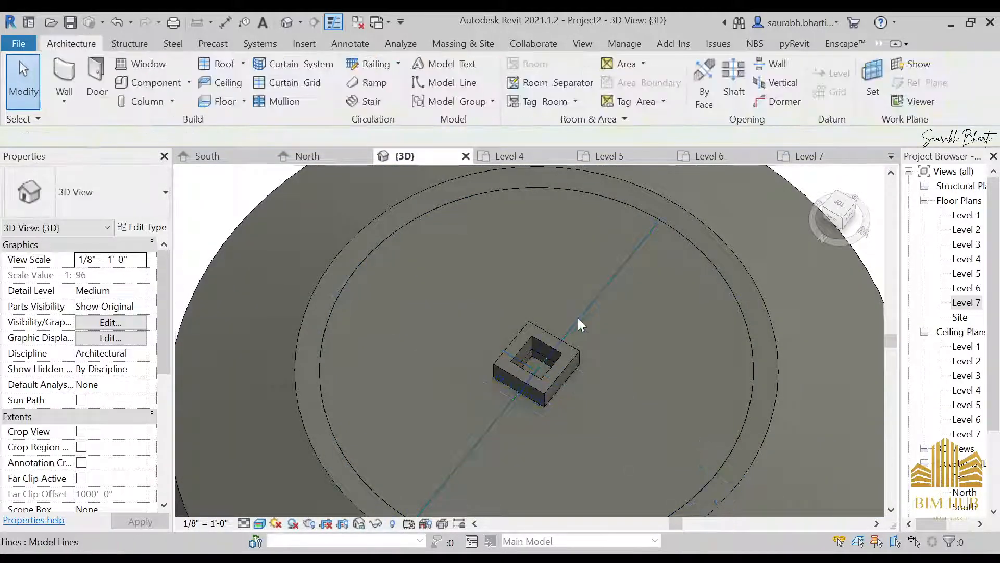
pyautogui.click(578, 317)
pyautogui.press('Delete')
# - Examine the lower floor through the square opening in the tank's top
pyautogui.scroll(6, 542, 370)
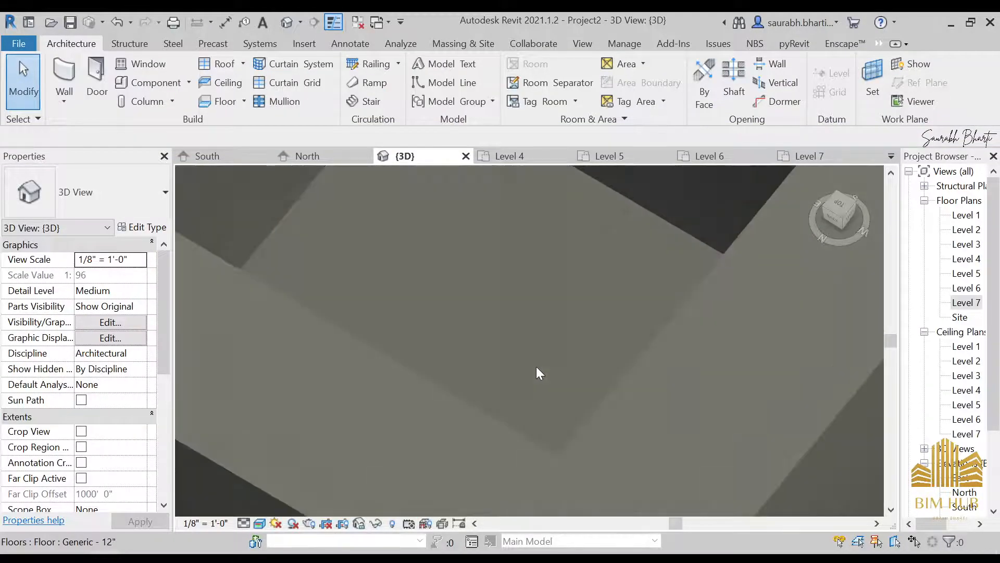
pyautogui.click(536, 330)
pyautogui.scroll(-6, 536, 329)
pyautogui.keyDown('shift'); pyautogui.moveTo(577, 402); pyautogui.dragTo(577, 435, button='middle'); pyautogui.keyUp('shift')
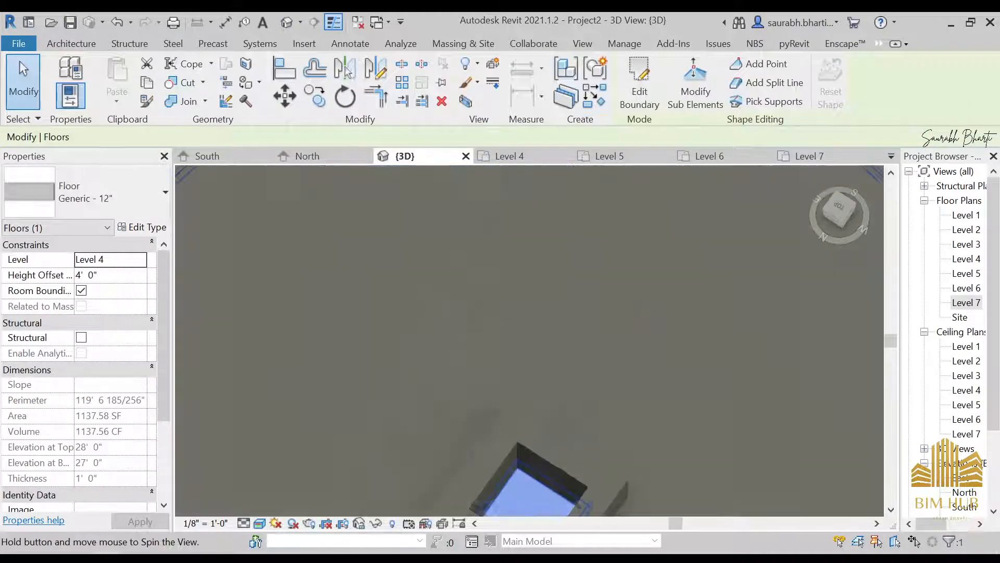
pyautogui.scroll(-3, 601, 302)
pyautogui.keyDown('shift'); pyautogui.moveTo(626, 342); pyautogui.dragTo(634, 383, button='middle'); pyautogui.keyUp('shift')
pyautogui.moveTo(647, 290); pyautogui.dragTo(666, 178, button='middle')
pyautogui.press('Escape')
pyautogui.scroll(1, 614, 374)
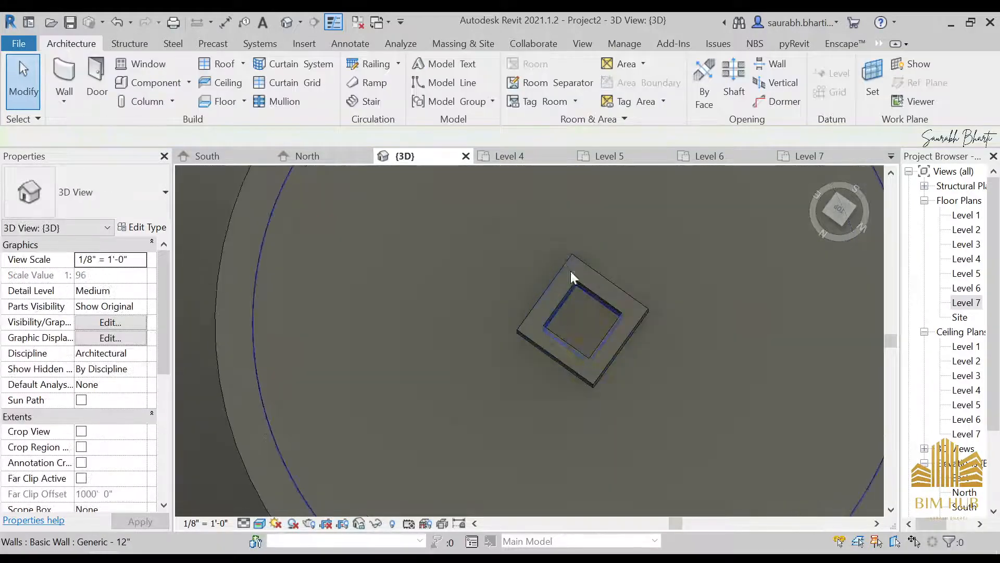
pyautogui.click(584, 326)
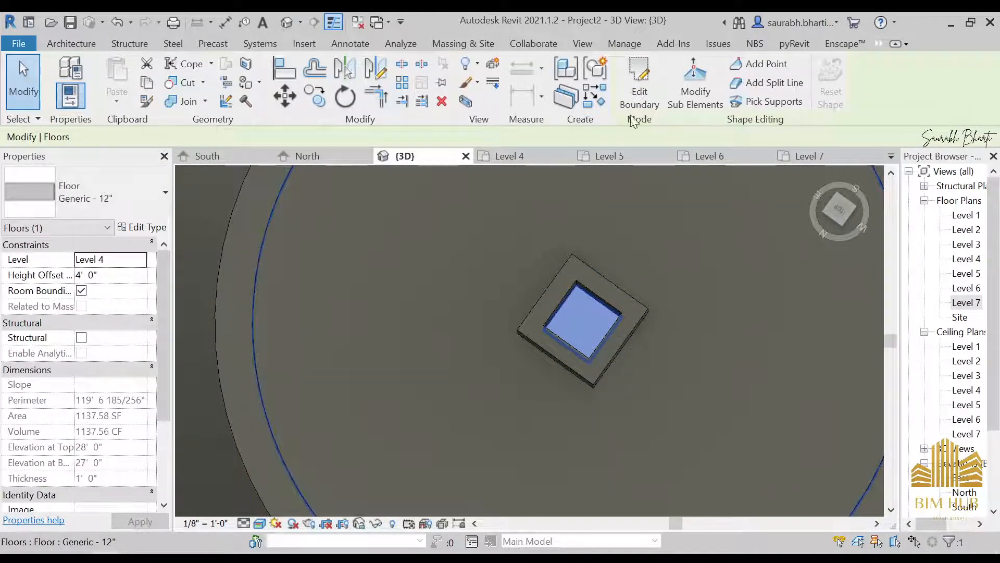
pyautogui.click(639, 92)
pyautogui.scroll(-3, 624, 248)
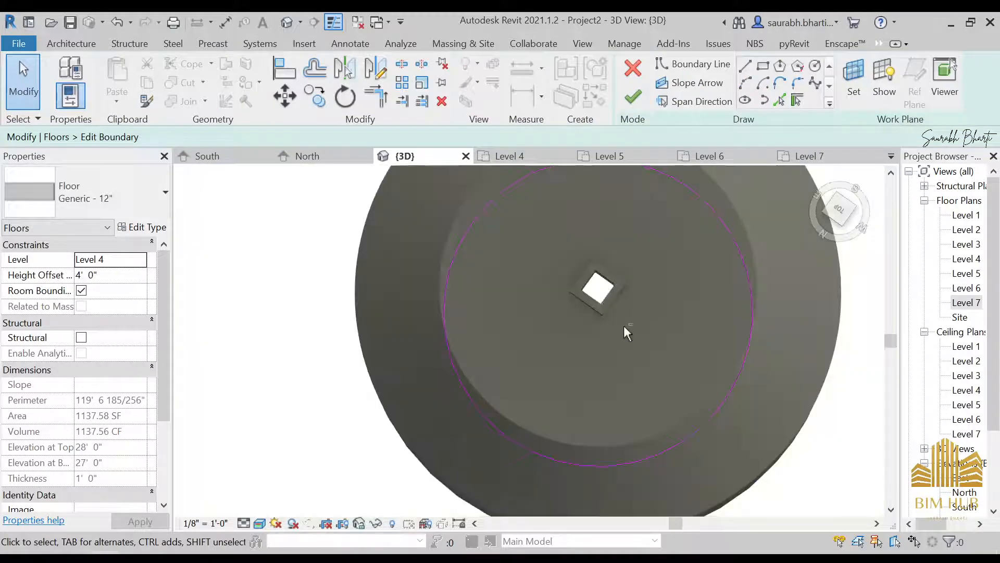
pyautogui.click(831, 213)
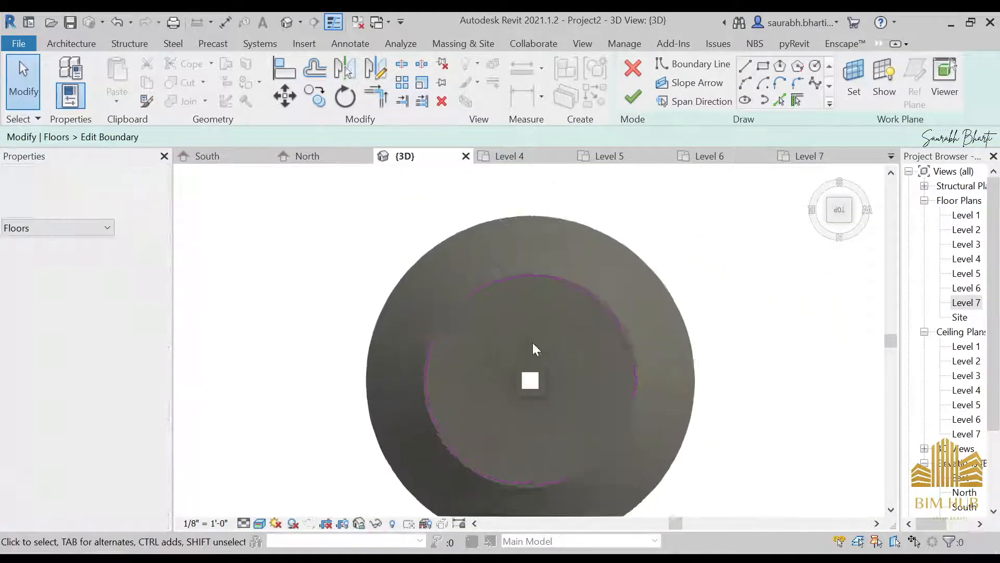
pyautogui.scroll(5, 533, 344)
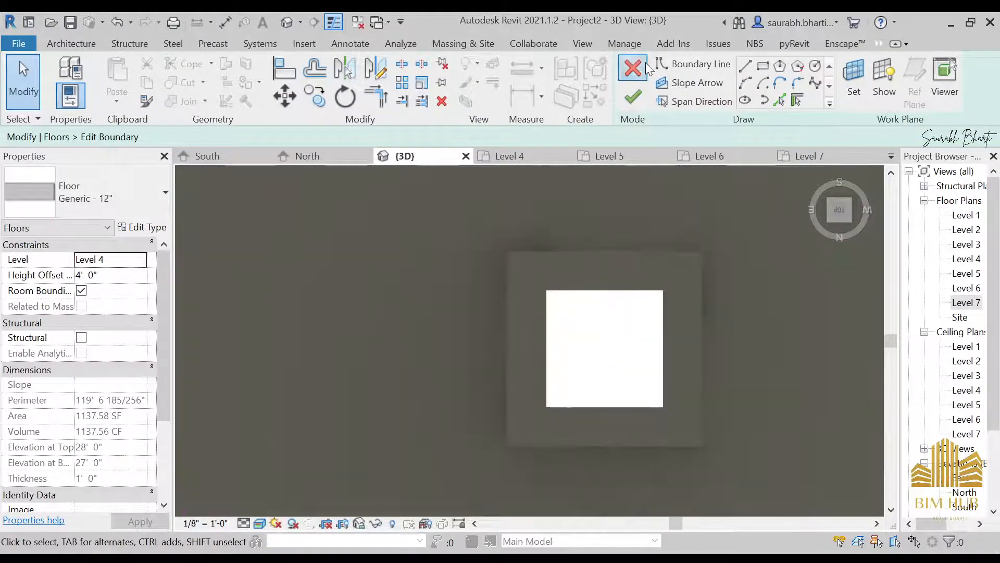
pyautogui.click(645, 68)
pyautogui.scroll(-5, 595, 320)
pyautogui.press('Escape')
# - Examine the tank, its square top enclosure and its columns in 3D from several angles and from the side
pyautogui.moveTo(601, 343)
pyautogui.keyDown('shift'); pyautogui.mouseDown(button='middle')
pyautogui.moveTo(562, 276)
pyautogui.moveTo(586, 352)
pyautogui.mouseUp(button='middle'); pyautogui.keyUp('shift')
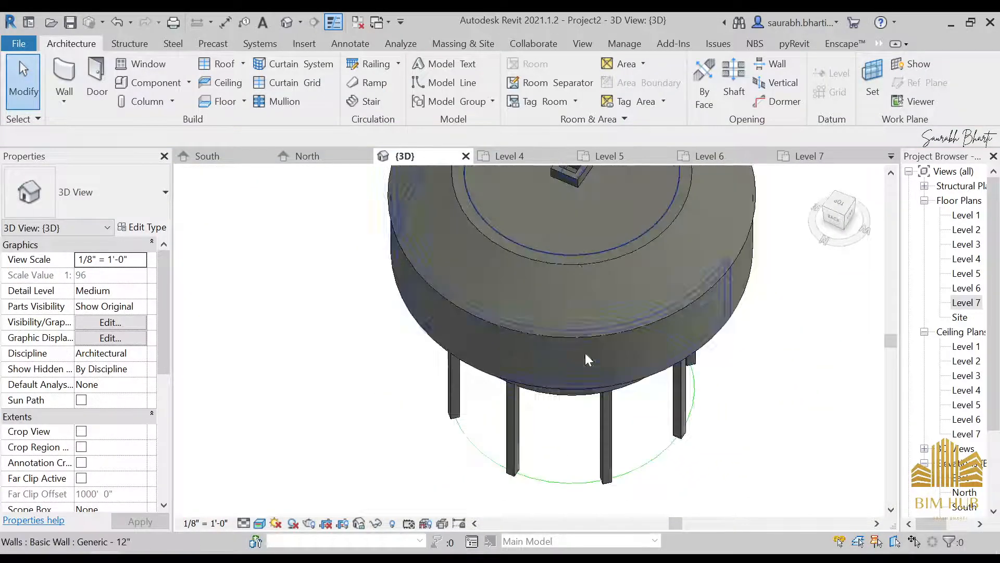
pyautogui.scroll(-4, 596, 308)
pyautogui.keyDown('shift'); pyautogui.moveTo(596, 313); pyautogui.dragTo(589, 281, button='middle'); pyautogui.keyUp('shift')
pyautogui.scroll(5, 595, 251)
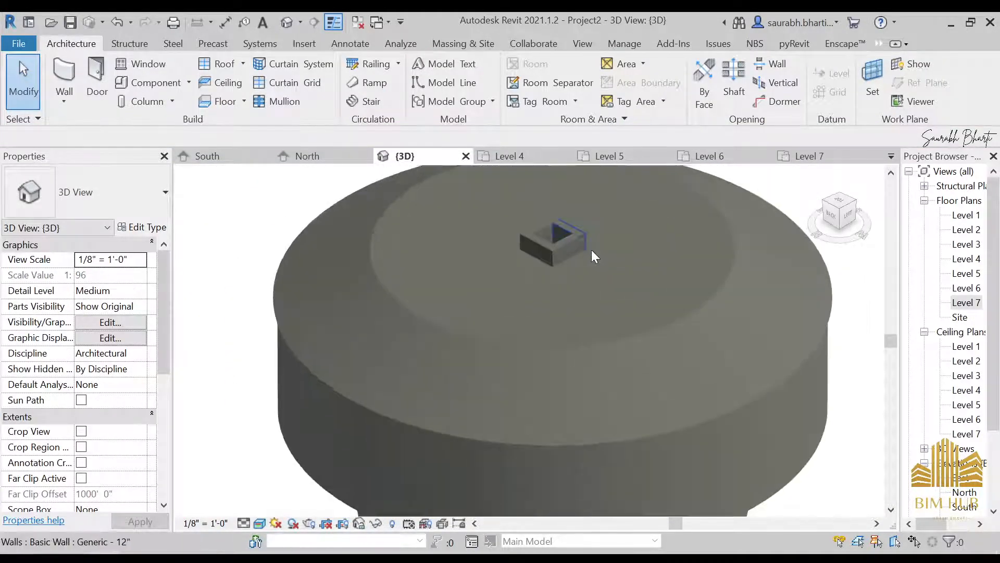
pyautogui.scroll(-6, 572, 287)
pyautogui.keyDown('shift'); pyautogui.moveTo(516, 343); pyautogui.dragTo(444, 323, button='middle'); pyautogui.keyUp('shift')
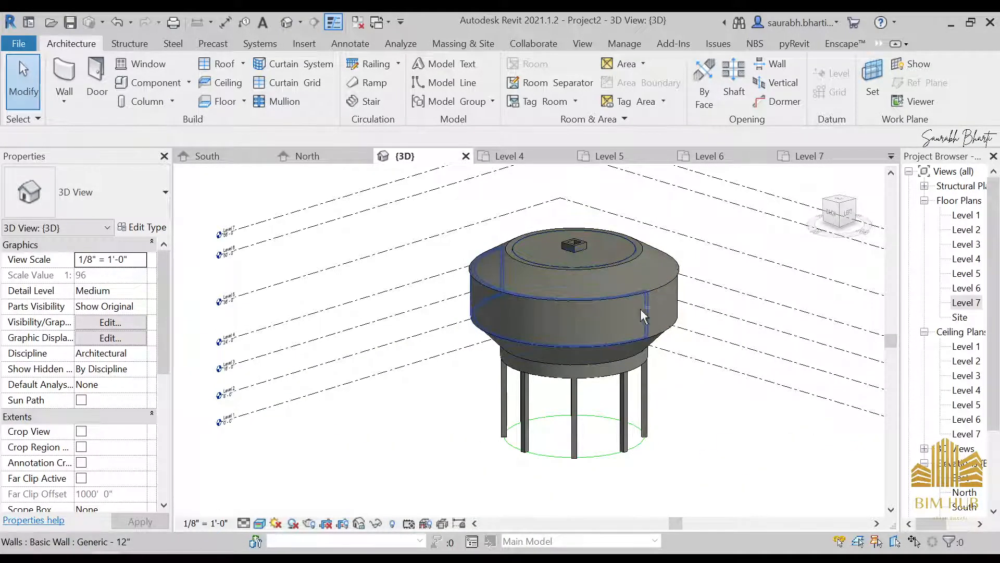
pyautogui.keyDown('shift'); pyautogui.moveTo(640, 308); pyautogui.dragTo(536, 324, button='middle'); pyautogui.keyUp('shift')
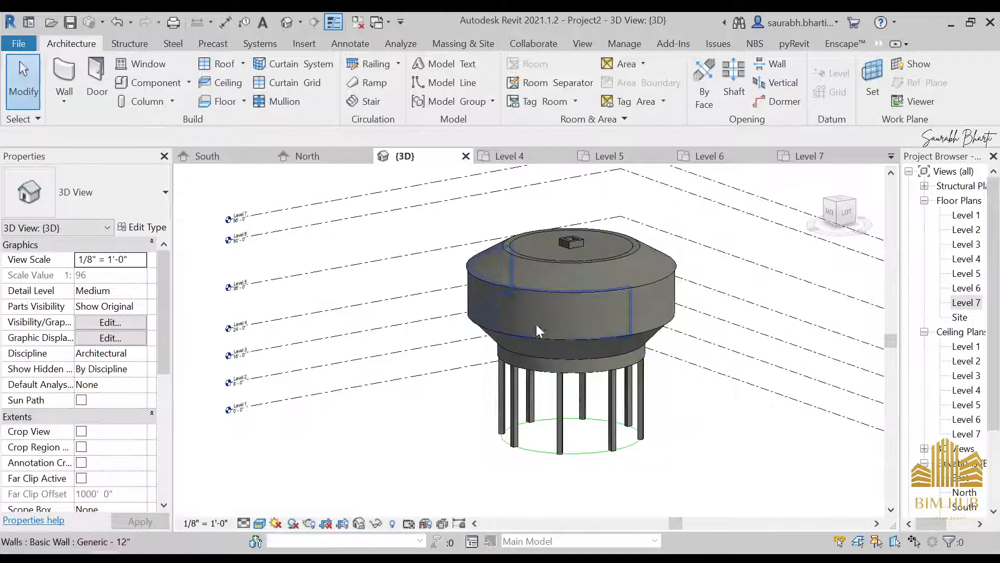
pyautogui.scroll(2, 614, 334)
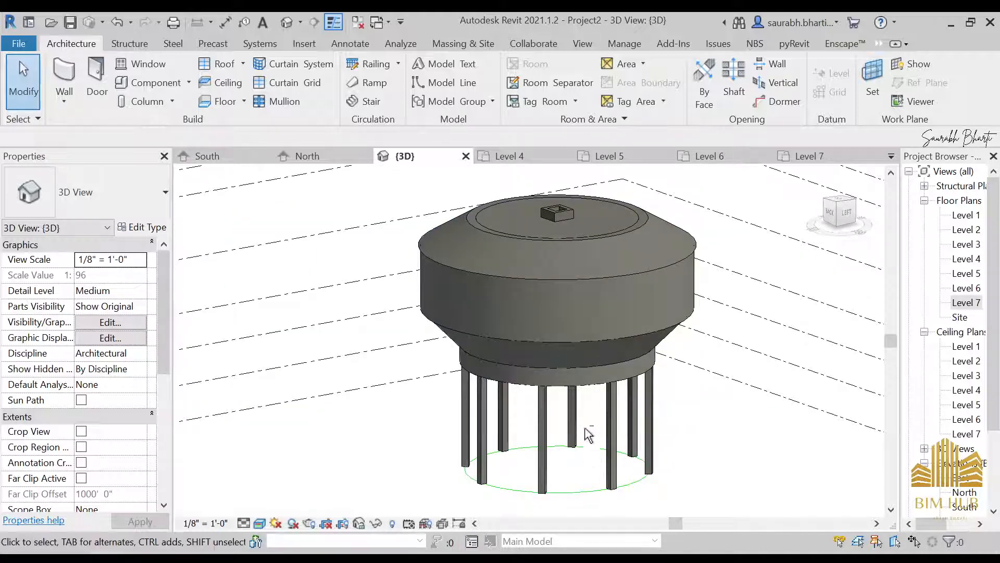
pyautogui.keyDown('shift'); pyautogui.moveTo(526, 401); pyautogui.dragTo(498, 440, button='middle'); pyautogui.keyUp('shift')
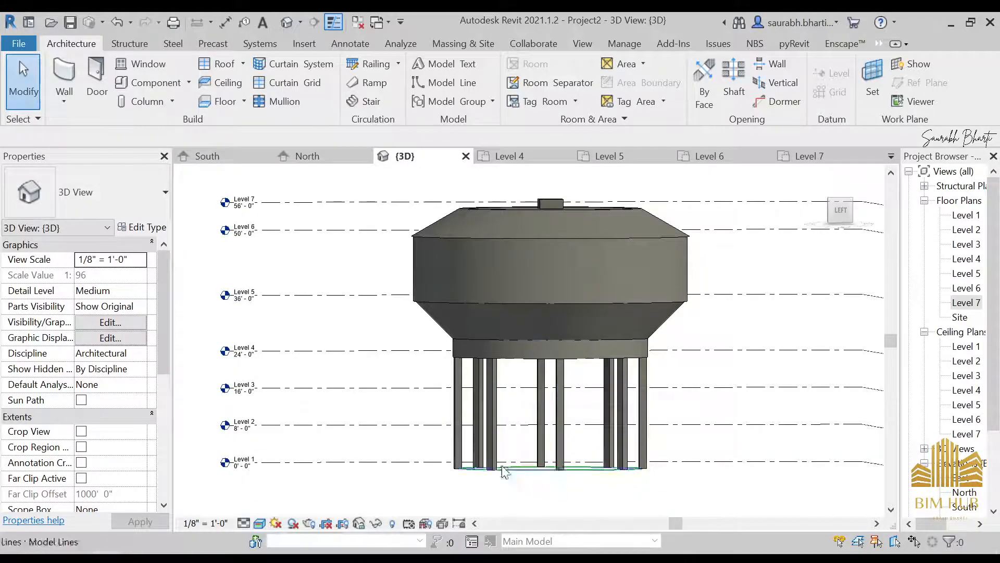
pyautogui.hotkey('alt', 'Tab')
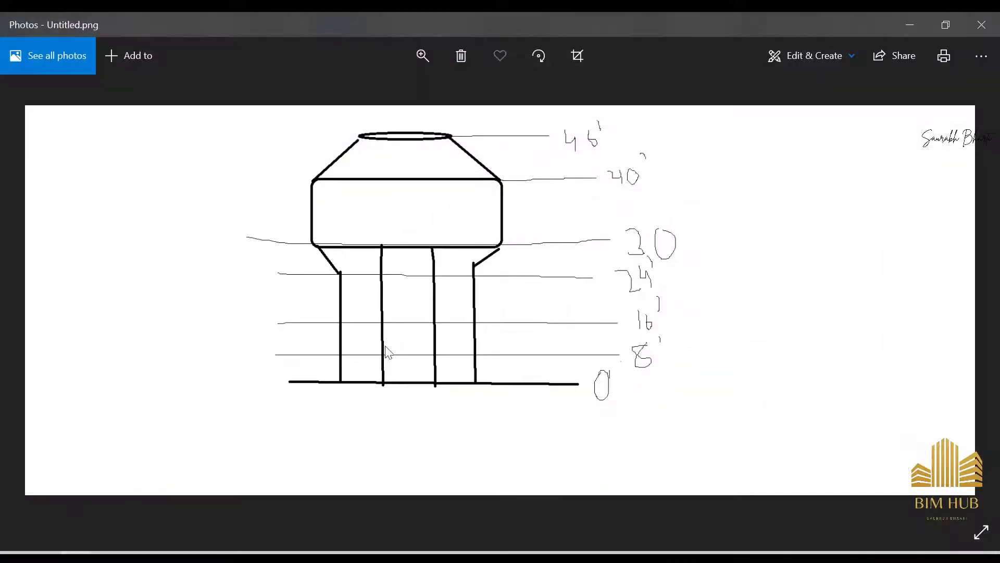
pyautogui.click(774, 63)
pyautogui.click(759, 109)
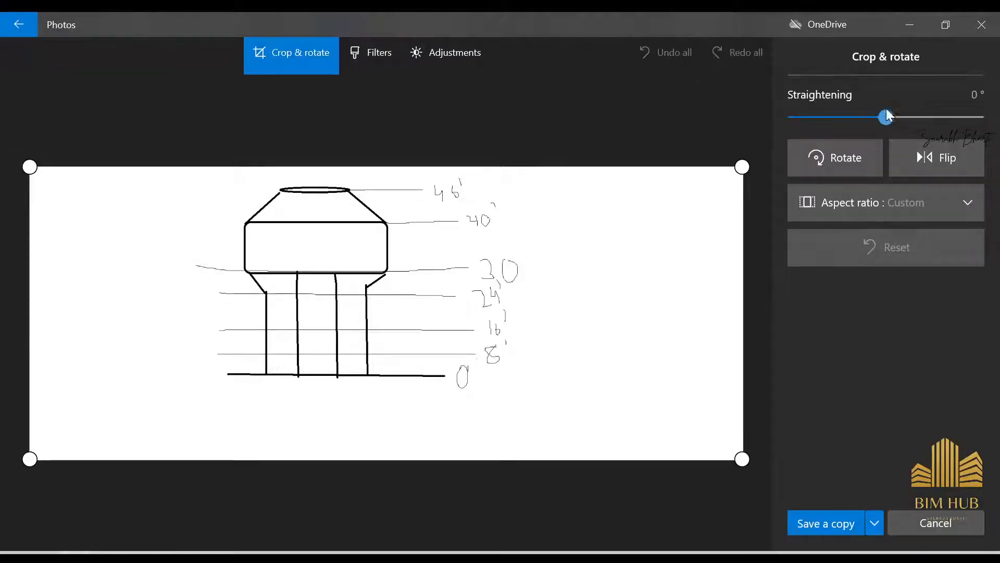
pyautogui.click(999, 18)
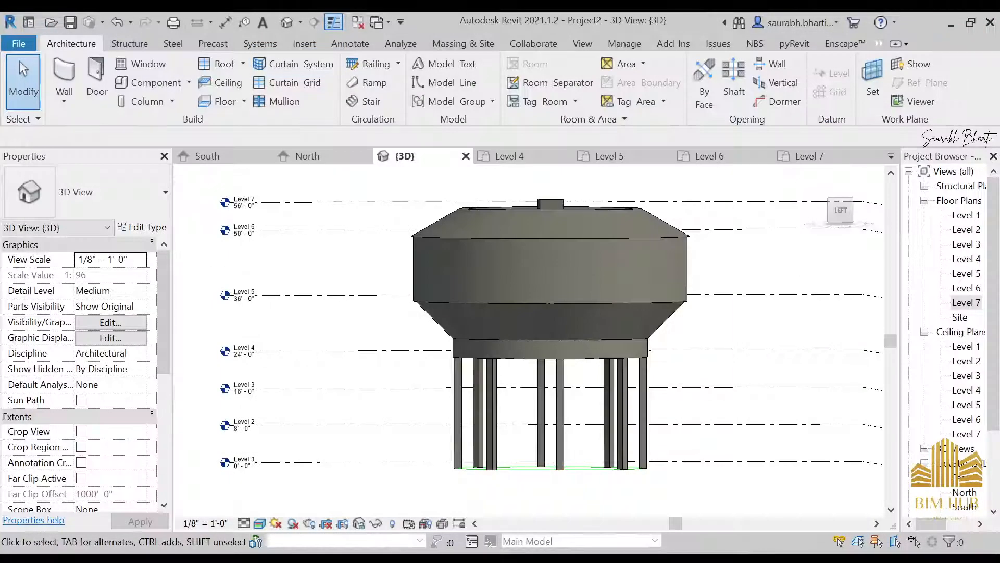
# - Open Paint and load the reference sketch Untitled.png from the desktop into a maximized window
pyautogui.press('super')
pyautogui.write('pain')
pyautogui.press('Return')
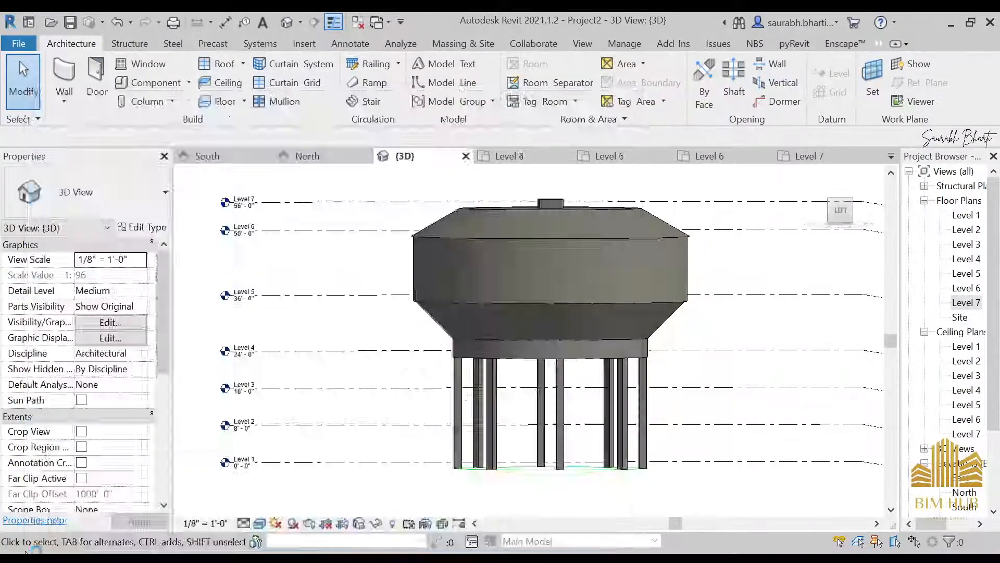
pyautogui.doubleClick(457, 14)
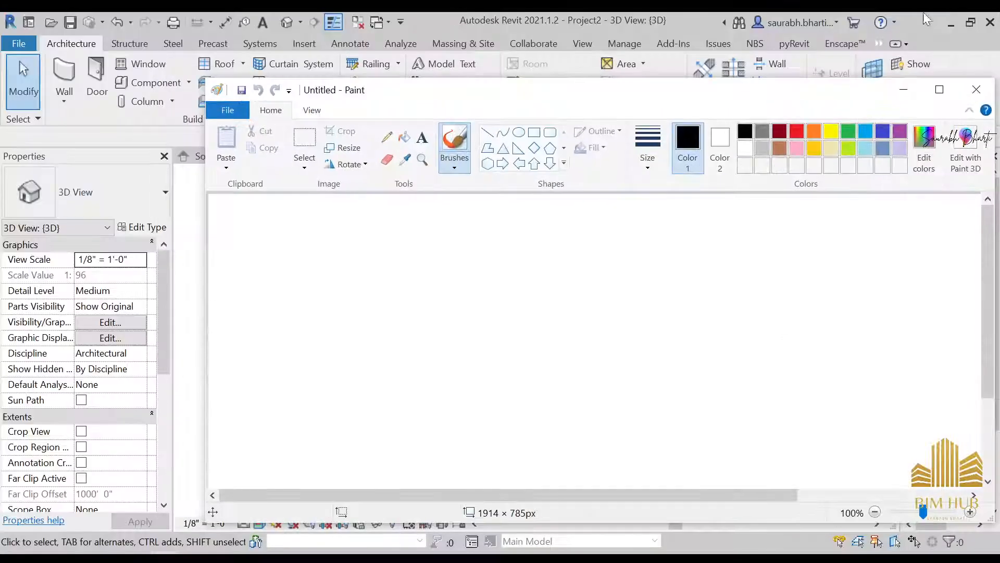
pyautogui.click(940, 16)
pyautogui.moveTo(25, 288); pyautogui.dragTo(733, 139)
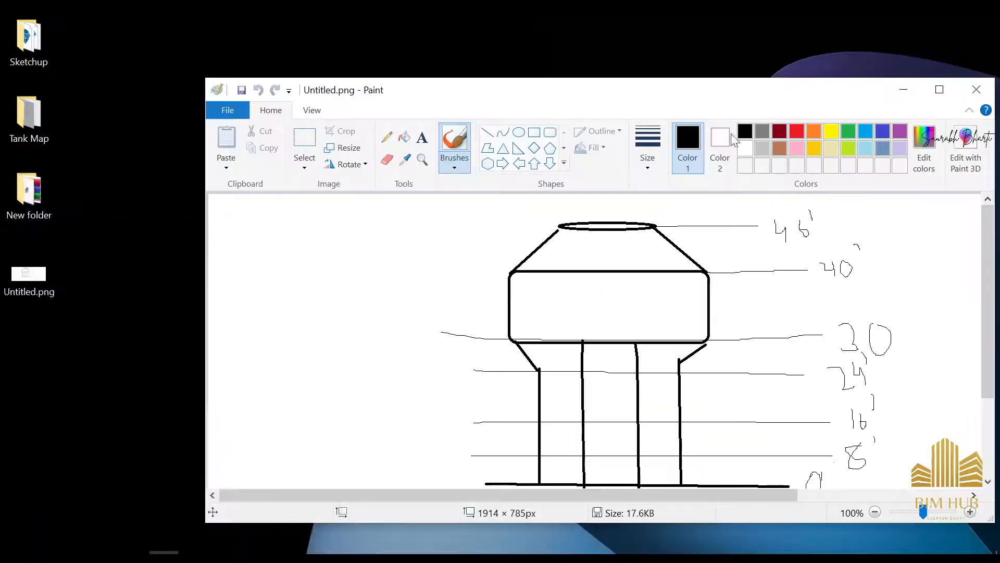
pyautogui.click(940, 89)
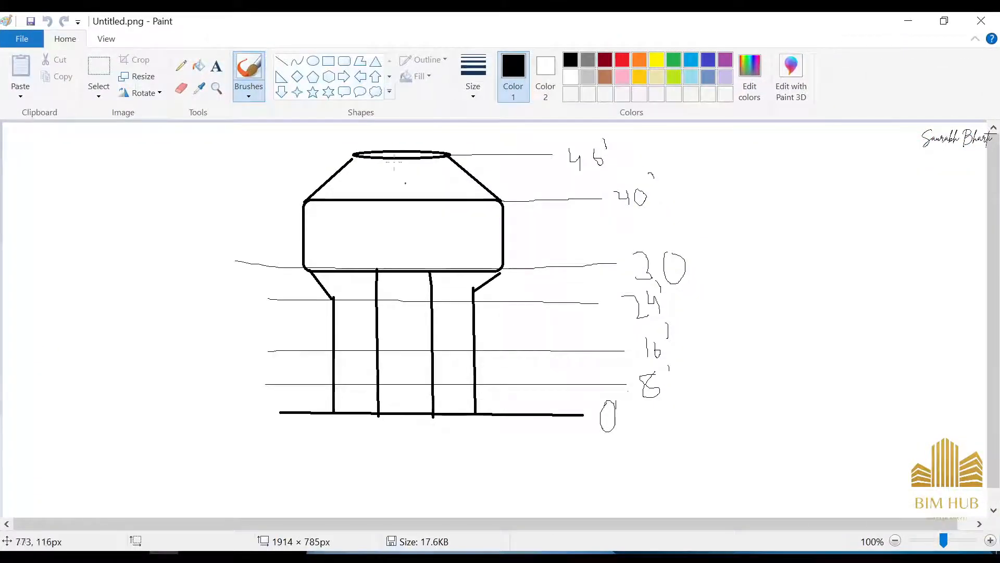
# - Sketch red diagonal bracing lines between the two leftmost columns in the reference drawing, then return to Revit
pyautogui.click(284, 61)
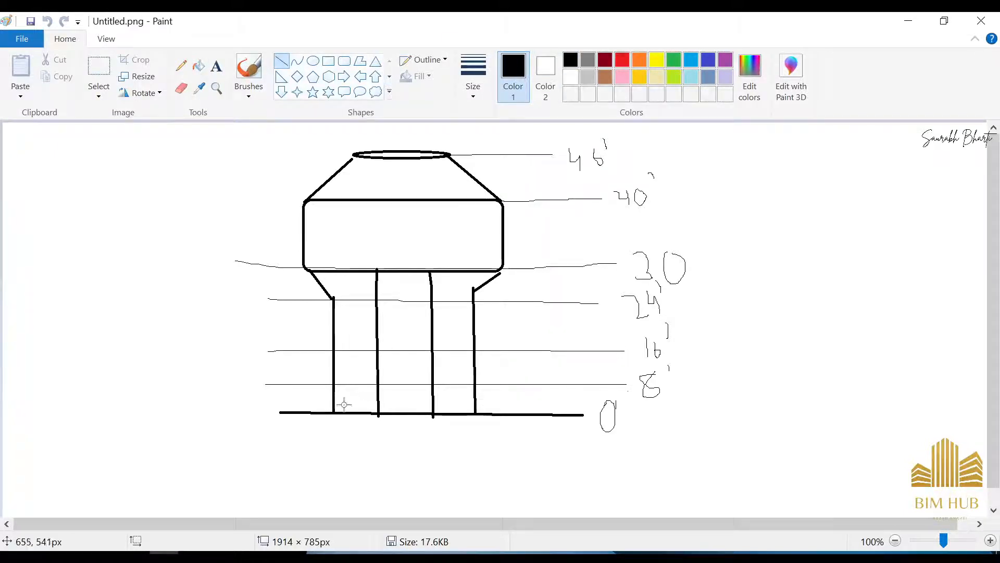
pyautogui.click(622, 60)
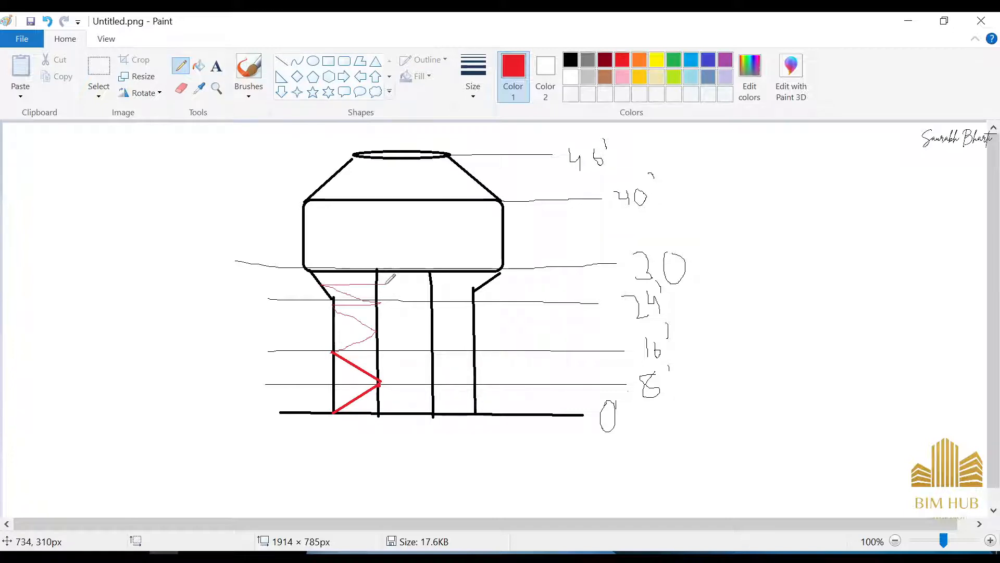
pyautogui.click(908, 20)
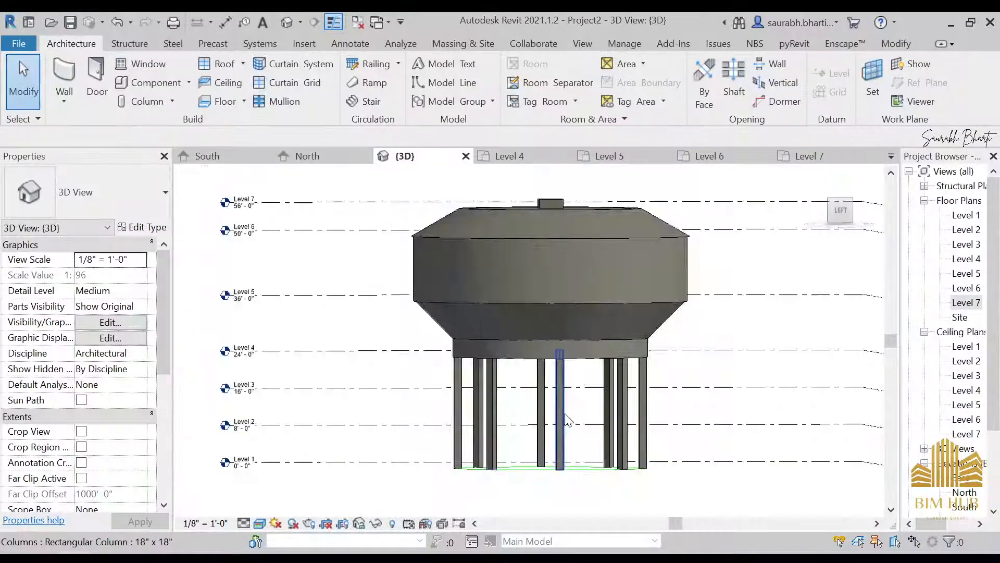
# - Examine the spacing of the columns under the tank in 3D, from the left, the front and slightly above
pyautogui.scroll(2, 564, 401)
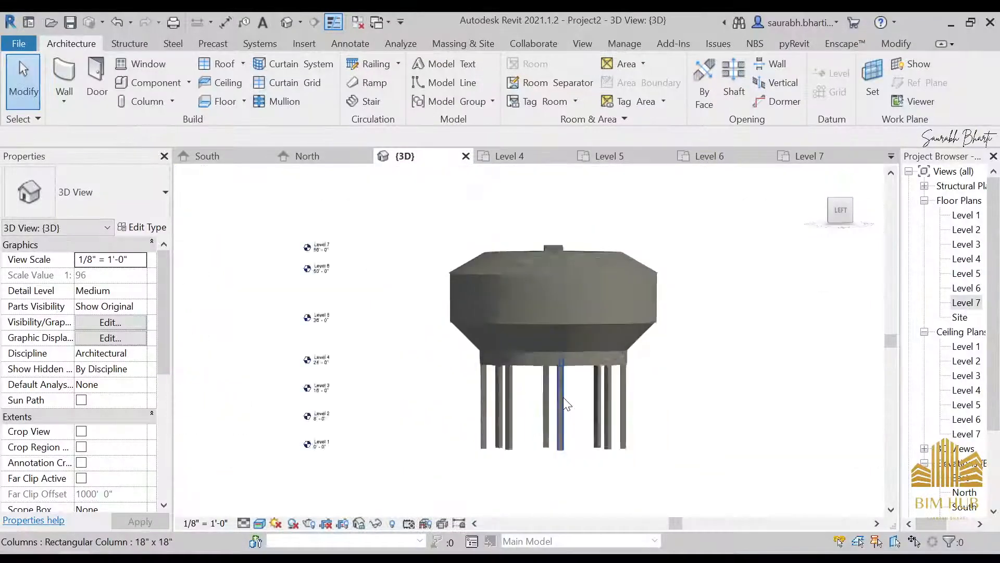
pyautogui.scroll(-3, 564, 397)
pyautogui.scroll(5, 558, 401)
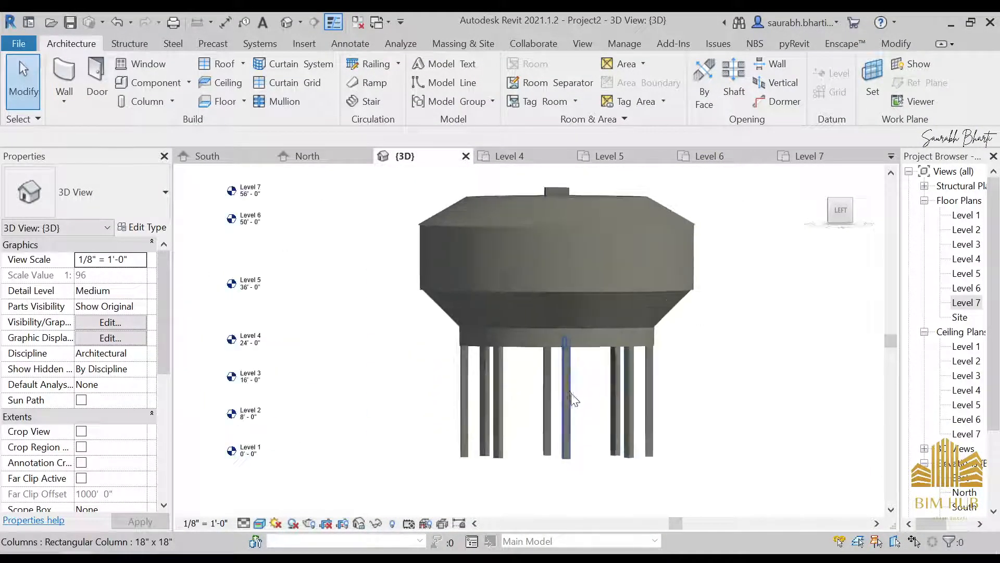
pyautogui.click(840, 210)
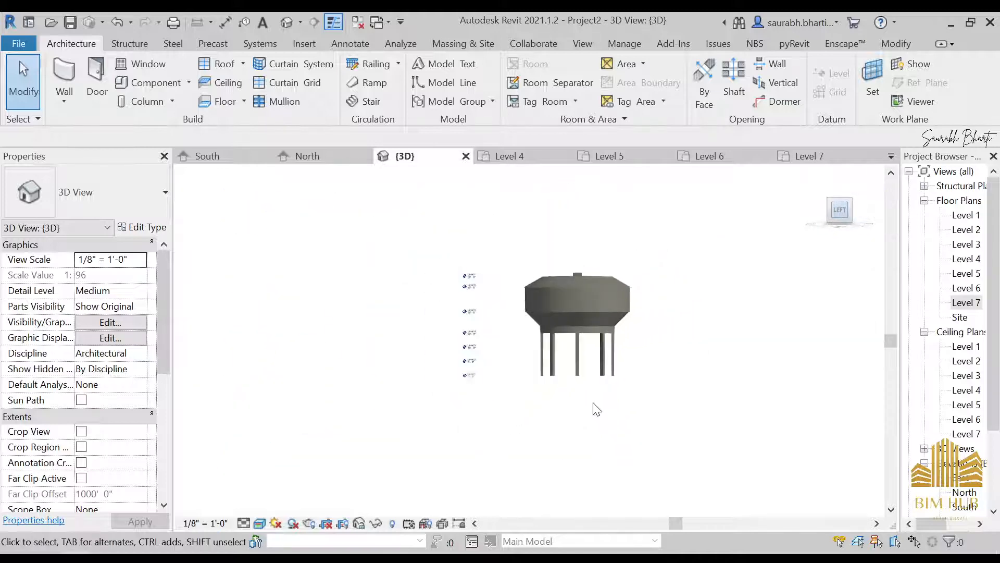
pyautogui.scroll(-2, 648, 375)
pyautogui.keyDown('shift'); pyautogui.moveTo(578, 394); pyautogui.dragTo(484, 456, button='middle'); pyautogui.keyUp('shift')
pyautogui.click(854, 216)
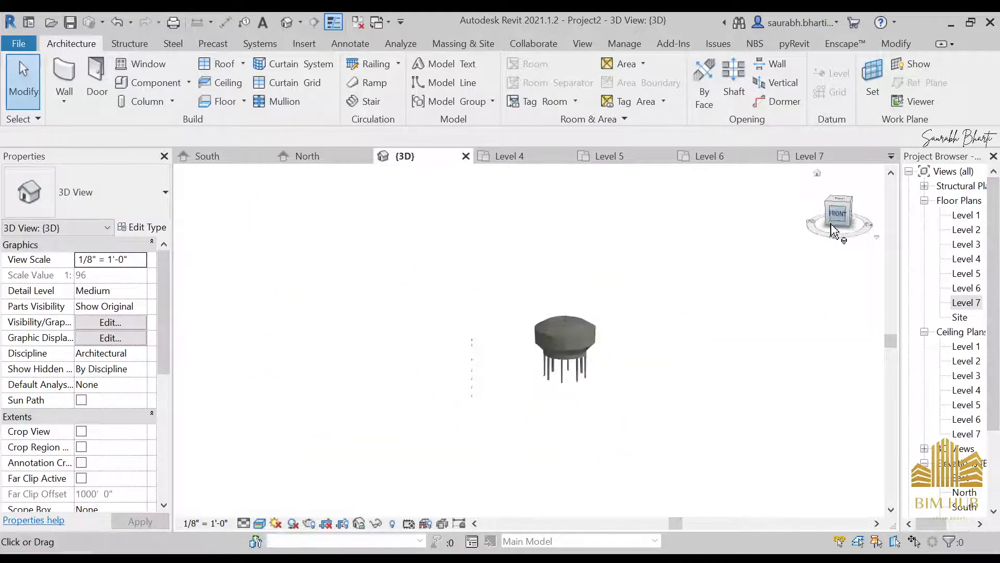
pyautogui.moveTo(552, 461); pyautogui.dragTo(526, 335, button='middle')
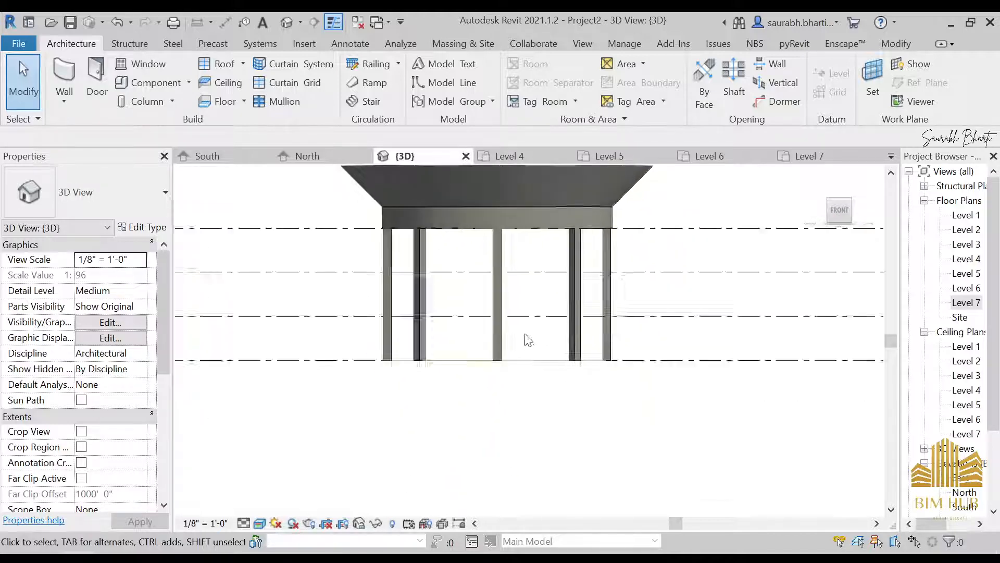
pyautogui.scroll(2, 526, 327)
pyautogui.scroll(-2, 520, 344)
pyautogui.scroll(-2, 526, 297)
pyautogui.keyDown('shift'); pyautogui.moveTo(541, 371); pyautogui.dragTo(530, 336, button='middle'); pyautogui.keyUp('shift')
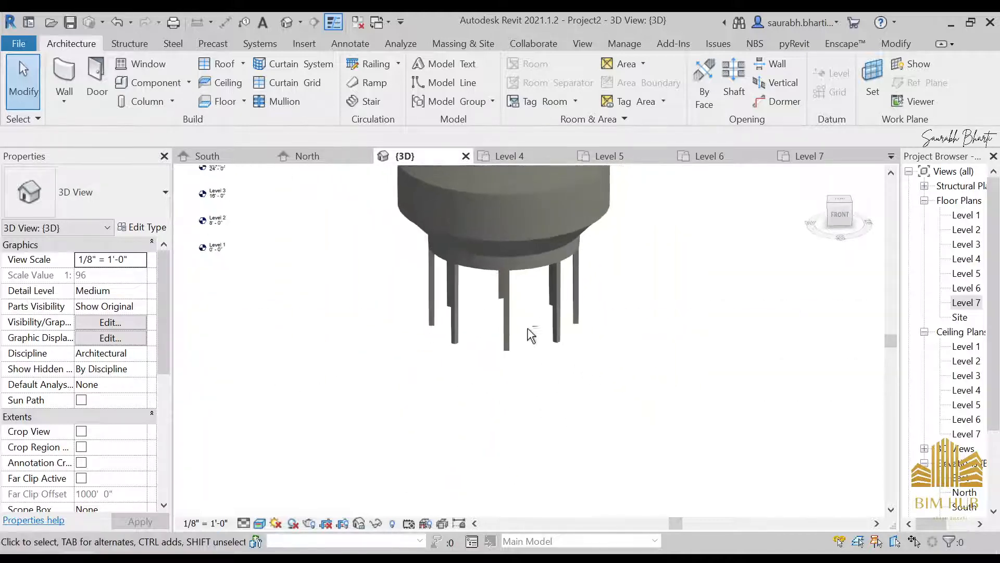
# - Draw a straight Generic - 12" wall about 13' 4" long on Level 1, from the frontmost column to its right-hand neighbour
pyautogui.doubleClick(966, 215)
pyautogui.scroll(-3, 467, 320)
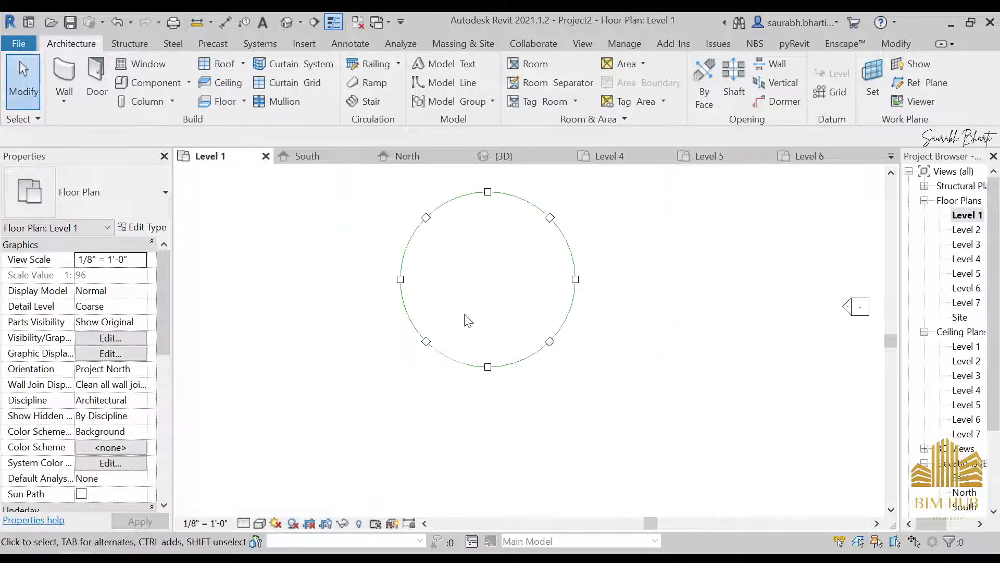
pyautogui.scroll(1, 467, 319)
pyautogui.click(64, 78)
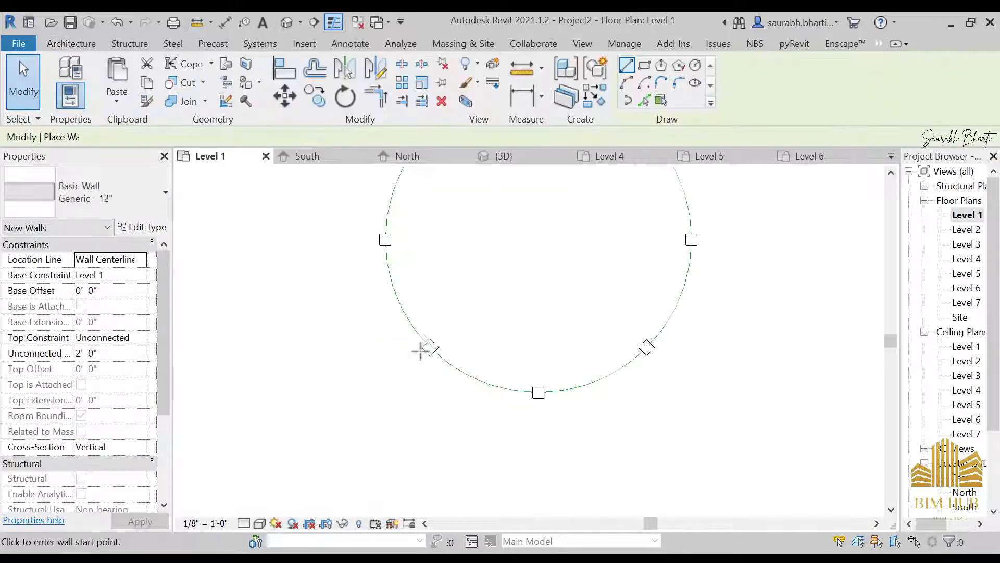
pyautogui.scroll(3, 446, 350)
pyautogui.scroll(-3, 591, 384)
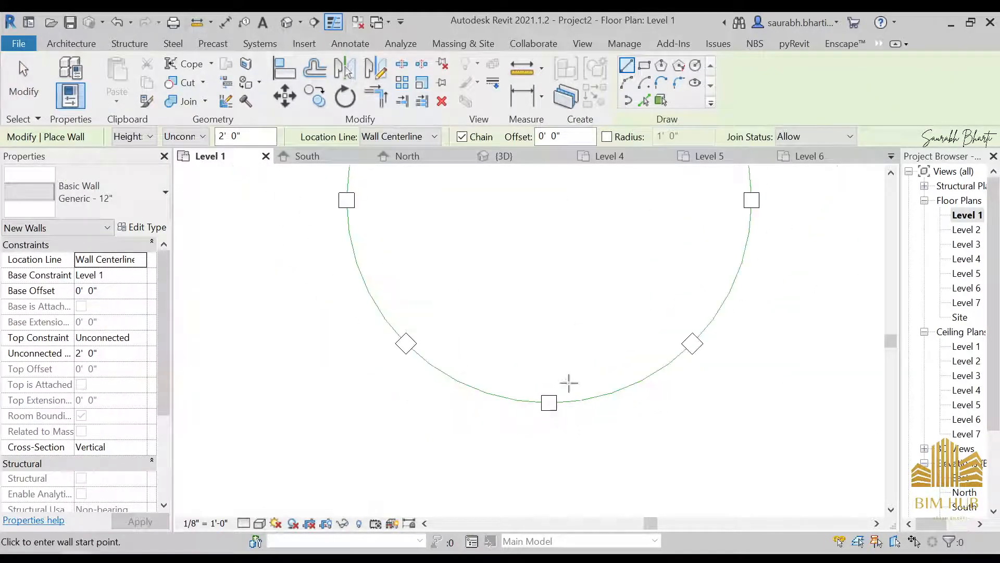
pyautogui.click(549, 403)
pyautogui.click(682, 345)
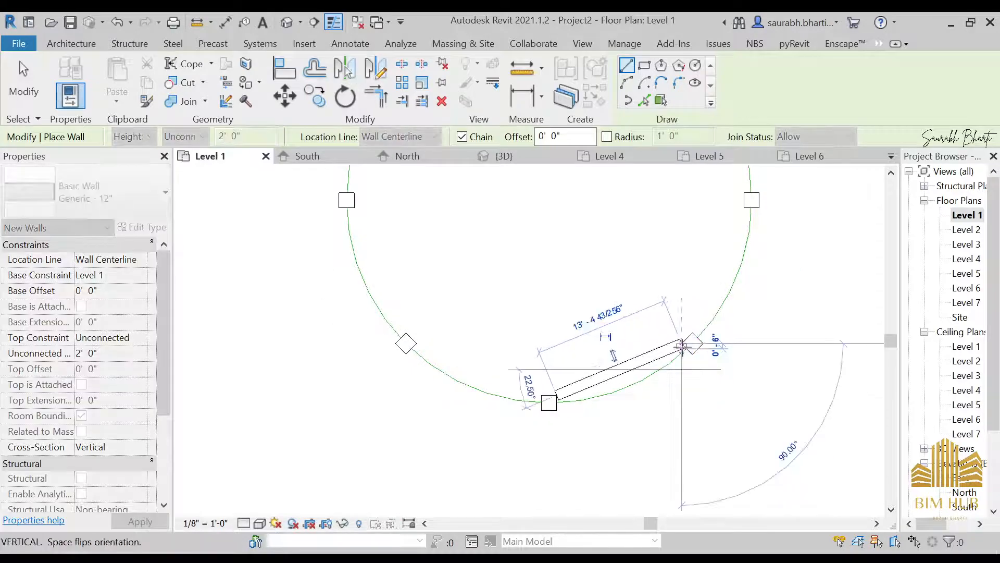
pyautogui.press('Escape')
pyautogui.press('Escape')
# - Raise the top of the new wall in 3D until it reaches behind the circular ring wall above the columns
pyautogui.click(615, 359)
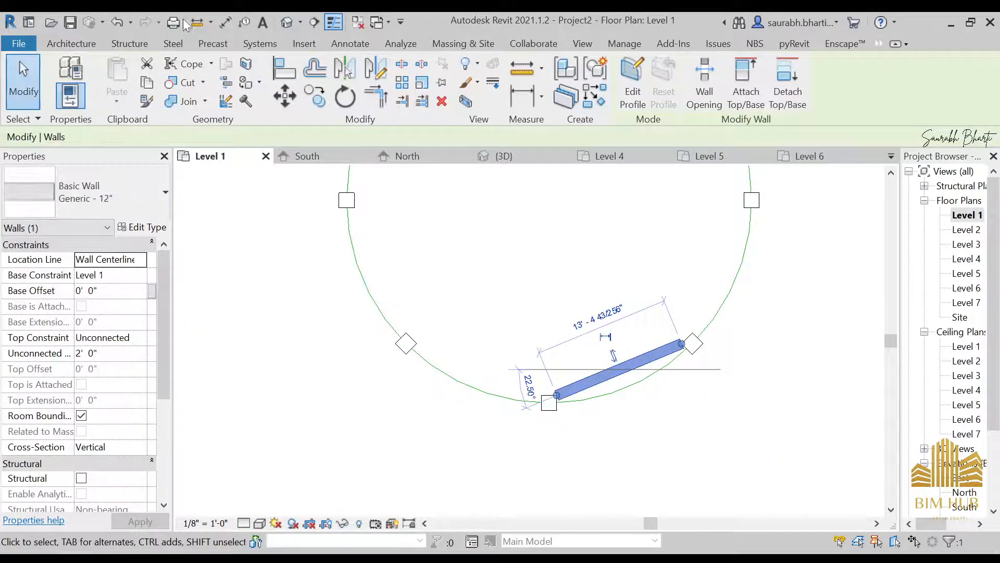
pyautogui.click(286, 24)
pyautogui.scroll(5, 448, 328)
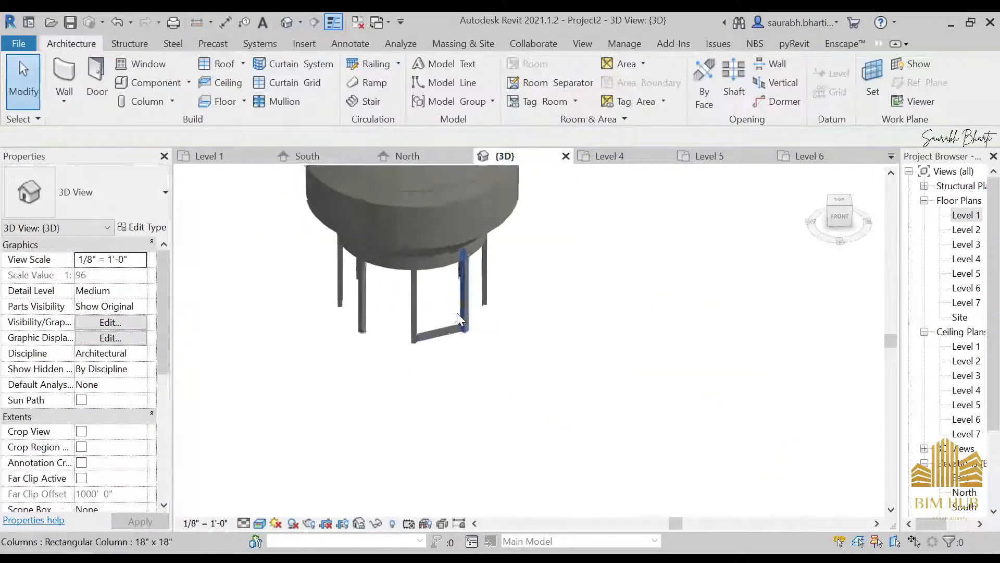
pyautogui.click(436, 337)
pyautogui.scroll(4, 436, 333)
pyautogui.moveTo(437, 321); pyautogui.dragTo(431, 189)
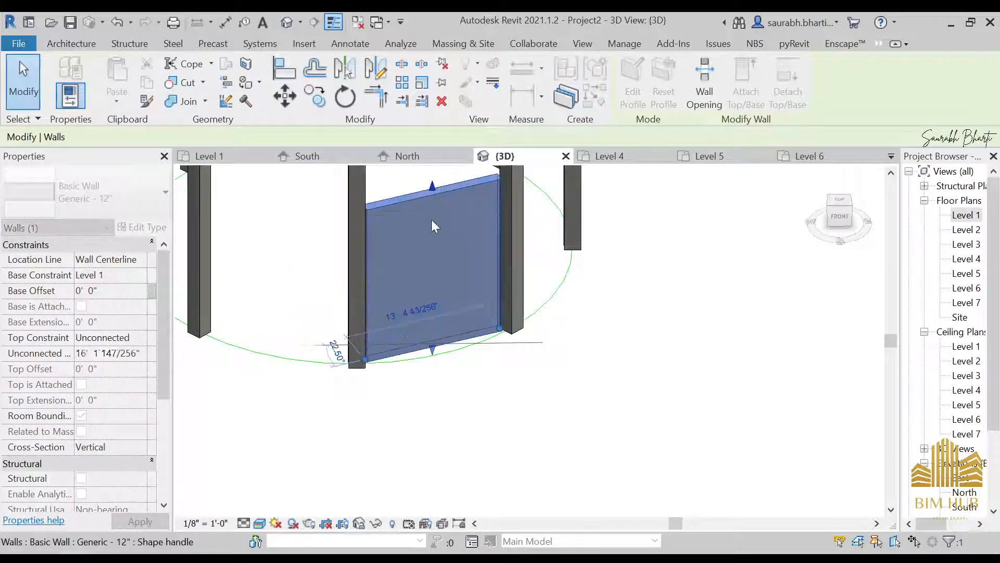
pyautogui.moveTo(432, 204); pyautogui.dragTo(447, 336, button='middle')
pyautogui.moveTo(446, 336); pyautogui.dragTo(438, 248)
pyautogui.keyDown('shift'); pyautogui.moveTo(505, 394); pyautogui.dragTo(458, 232, button='middle'); pyautogui.keyUp('shift')
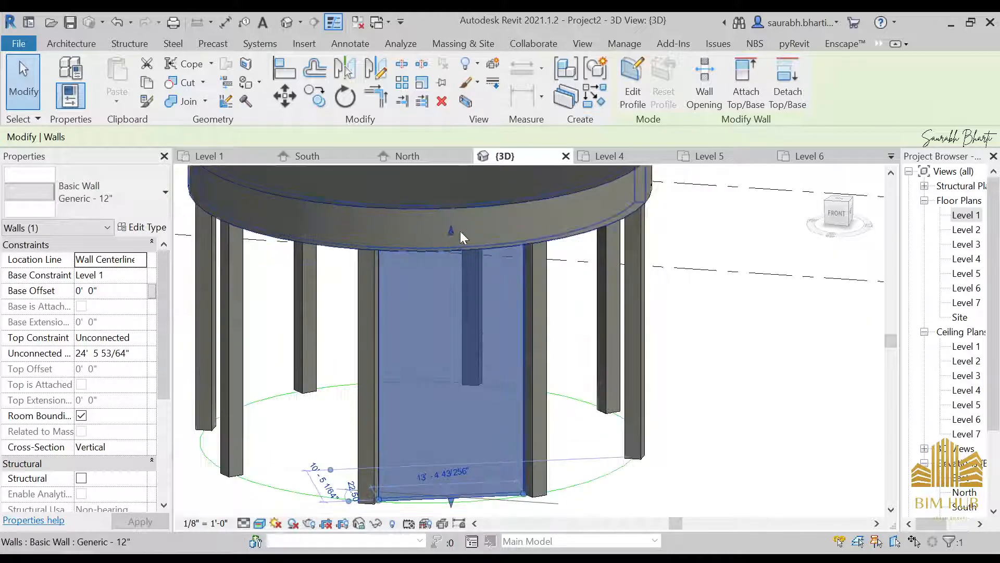
pyautogui.moveTo(451, 236); pyautogui.dragTo(451, 207)
# - Examine the raised wall between the two columns in 3D, from the front and slightly above
pyautogui.keyDown('shift'); pyautogui.moveTo(524, 386); pyautogui.dragTo(530, 363, button='middle'); pyautogui.keyUp('shift')
pyautogui.press('Escape')
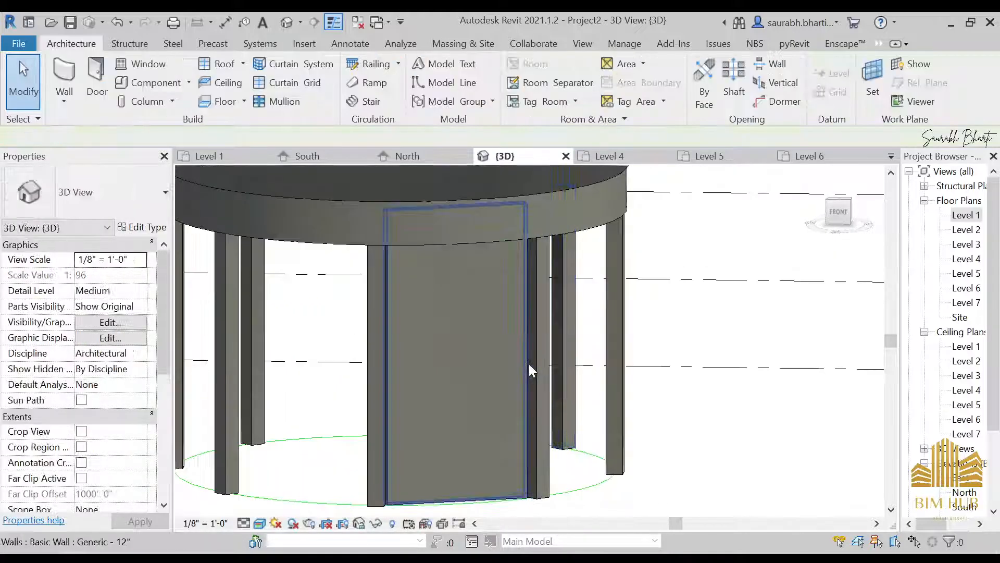
pyautogui.click(451, 332)
pyautogui.keyDown('shift'); pyautogui.moveTo(454, 361); pyautogui.dragTo(486, 364, button='middle'); pyautogui.keyUp('shift')
pyautogui.press('Escape')
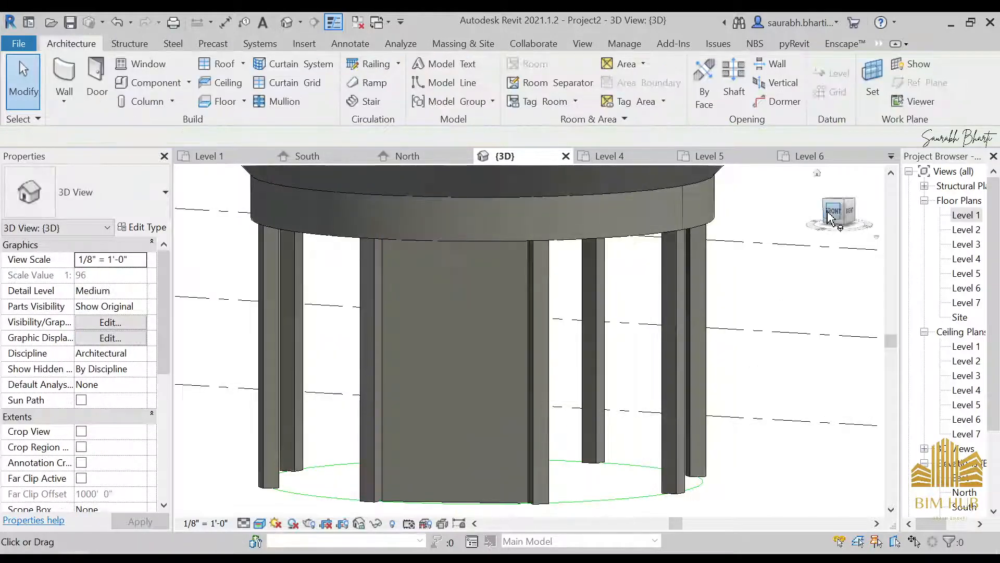
pyautogui.click(832, 214)
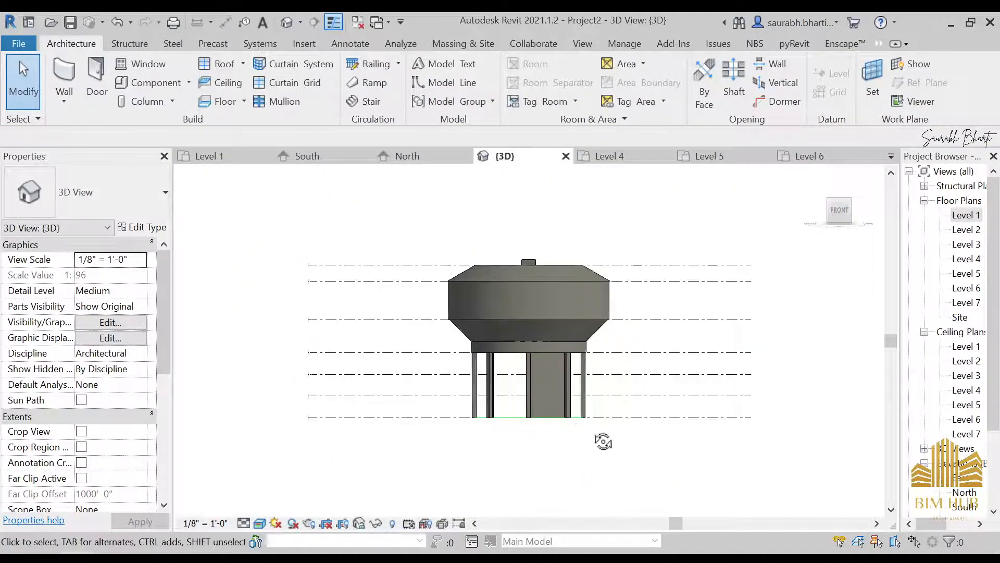
pyautogui.keyDown('shift'); pyautogui.moveTo(603, 442); pyautogui.dragTo(570, 446, button='middle'); pyautogui.keyUp('shift')
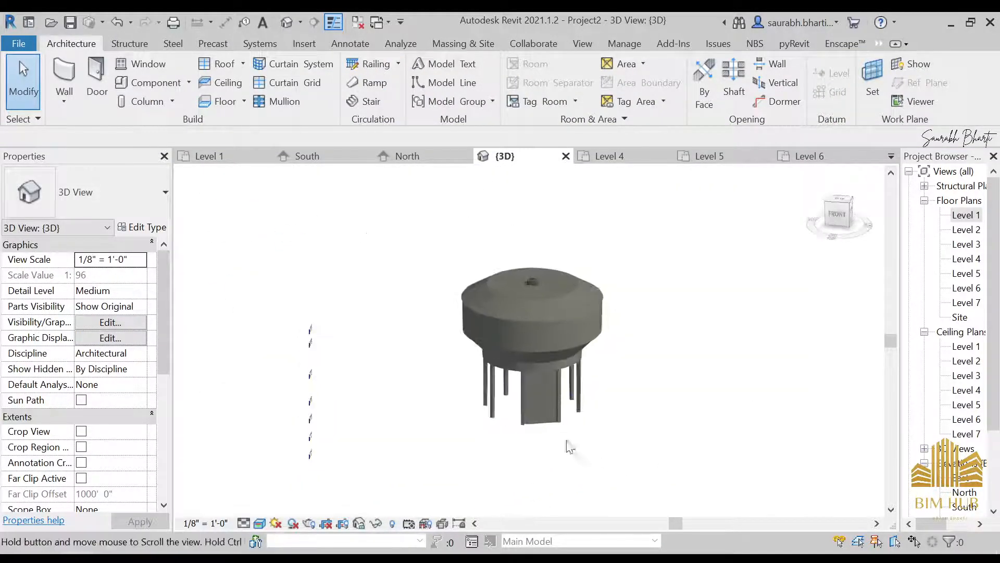
pyautogui.scroll(4, 569, 446)
# - Start an in-place model in the Generic Models category with its default name and begin an extrusion in it
pyautogui.click(189, 82)
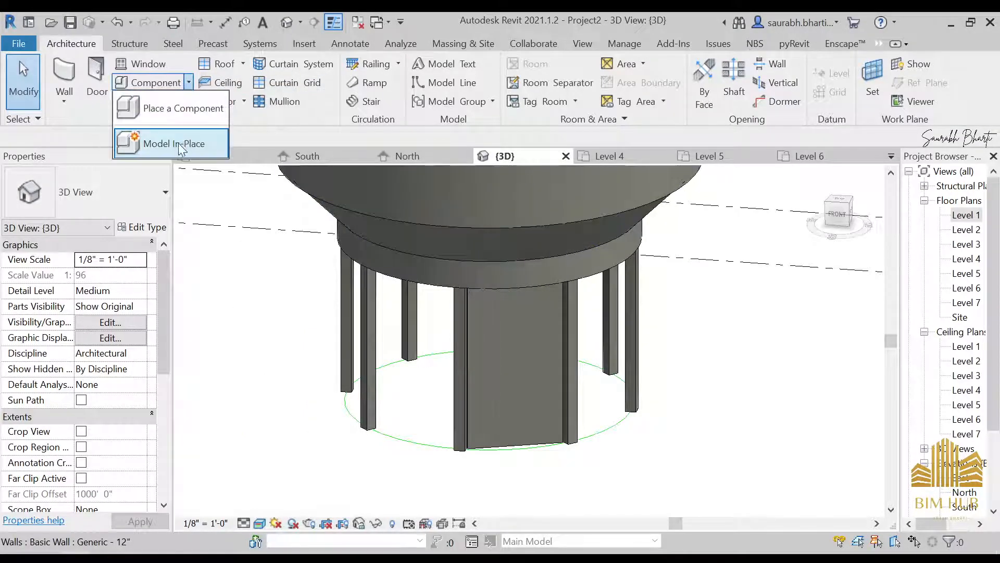
pyautogui.click(149, 138)
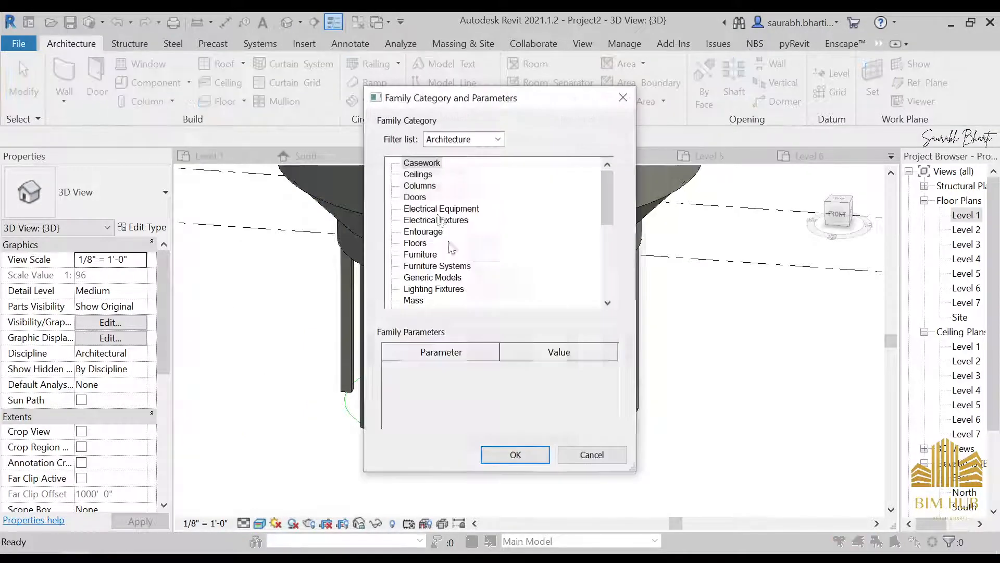
pyautogui.click(433, 277)
pyautogui.click(515, 454)
pyautogui.click(452, 270)
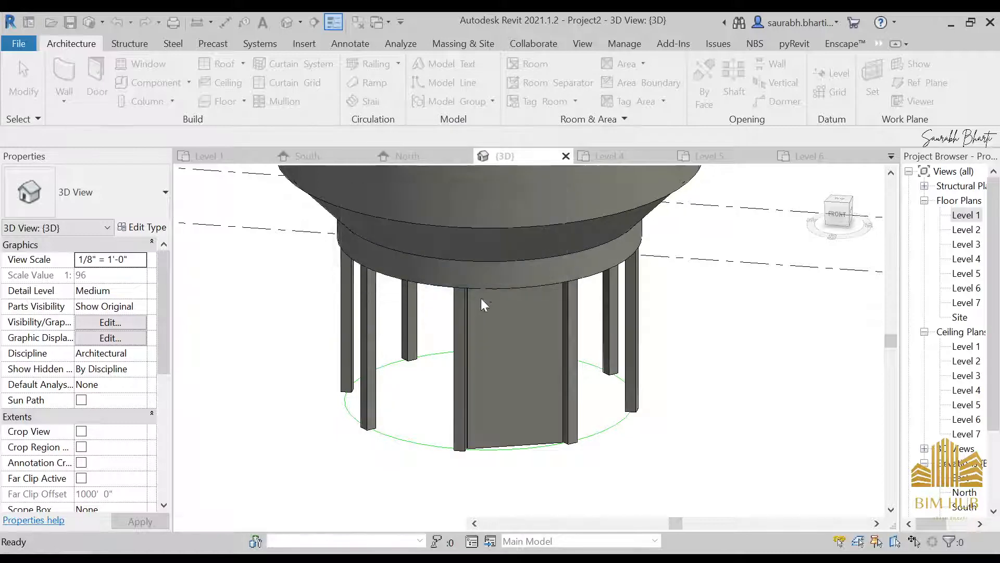
pyautogui.click(133, 73)
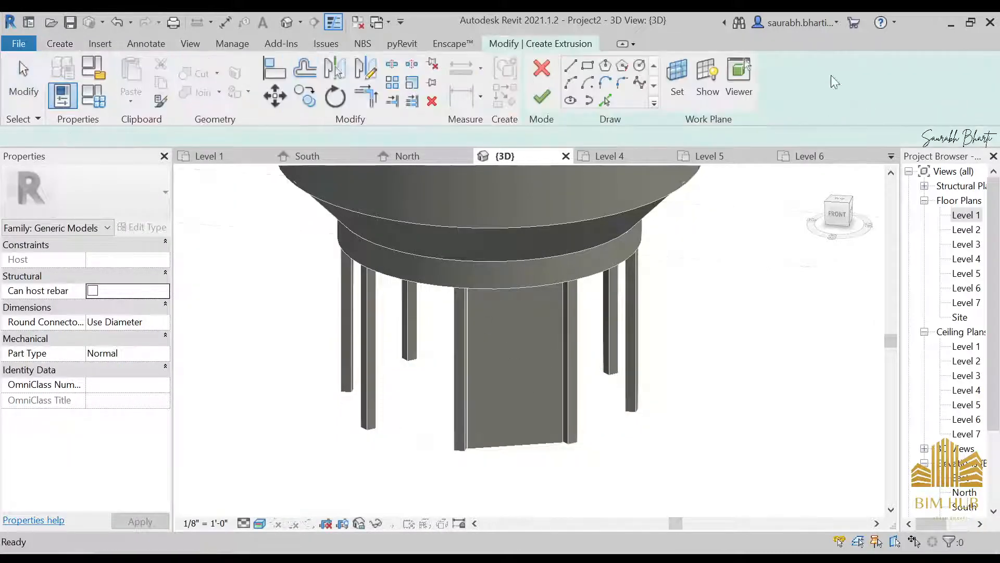
# - Set the extrusion's work plane to the front face of the wall between the two columns
pyautogui.click(587, 66)
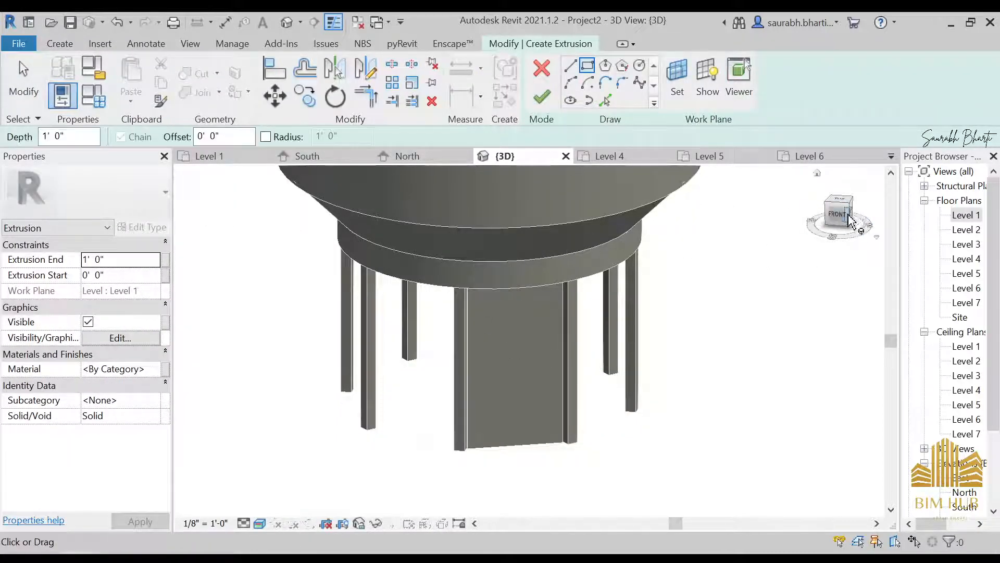
pyautogui.click(837, 215)
pyautogui.click(677, 78)
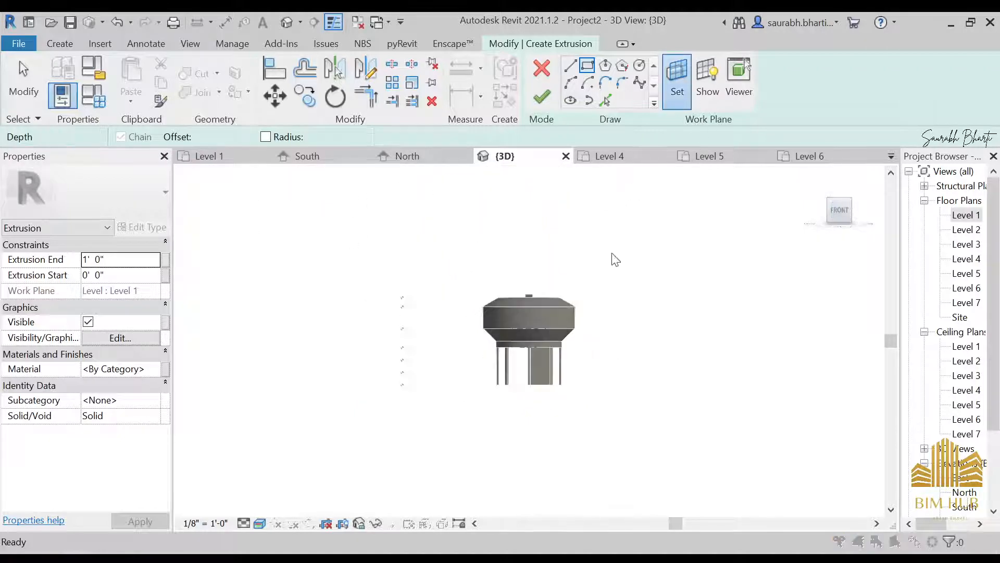
pyautogui.click(397, 406)
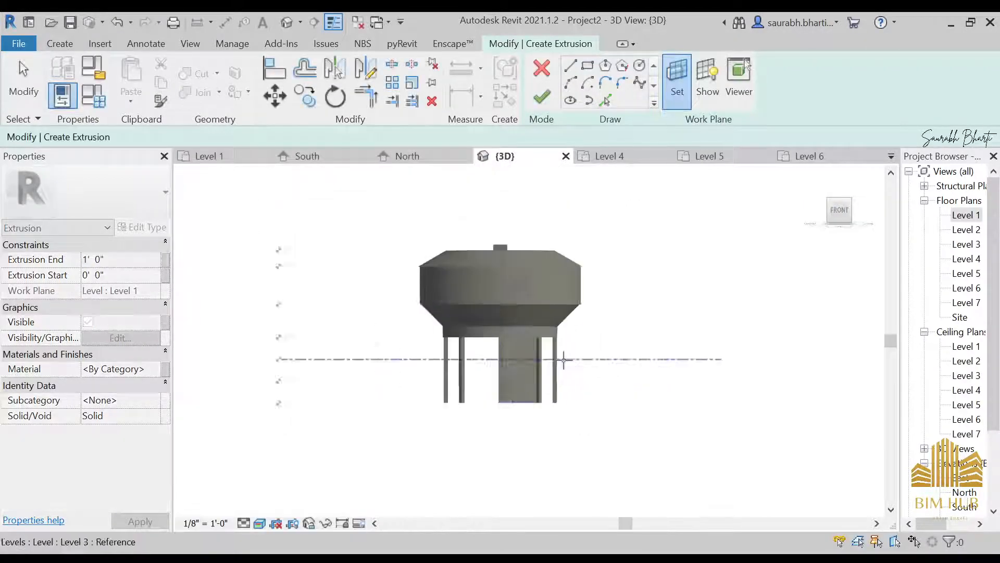
pyautogui.scroll(5, 509, 365)
pyautogui.click(481, 339)
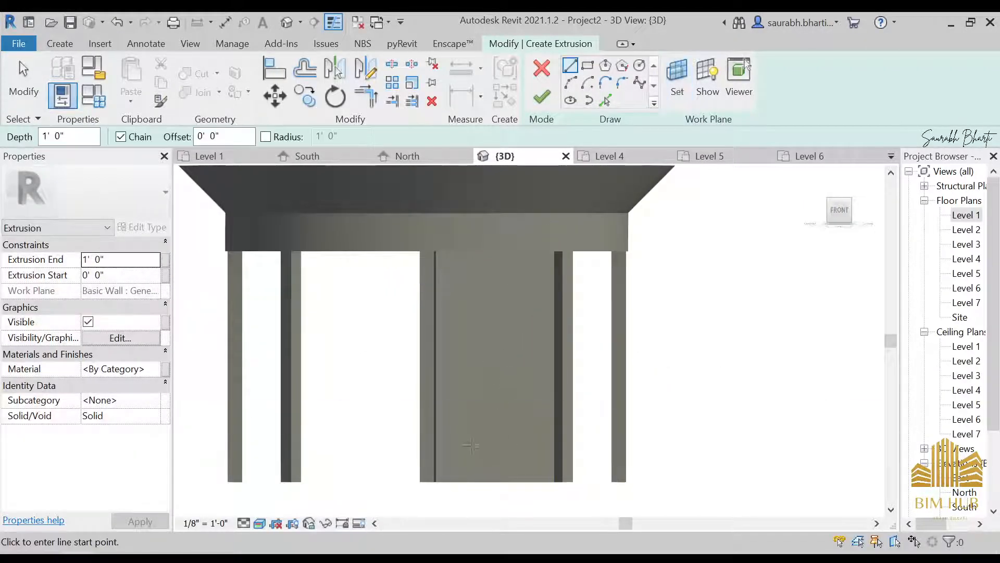
# - Switch the 3D view's visual style to Hidden Line and focus on the base of the columns
pyautogui.click(262, 523)
pyautogui.click(335, 458)
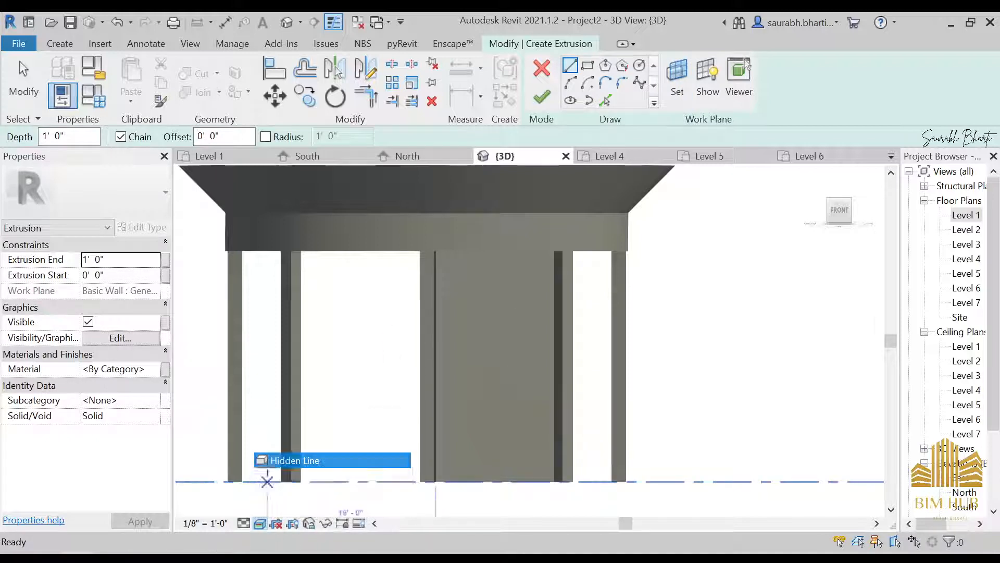
pyautogui.scroll(3, 448, 478)
pyautogui.moveTo(541, 273); pyautogui.dragTo(545, 233, button='middle')
pyautogui.scroll(-2, 529, 215)
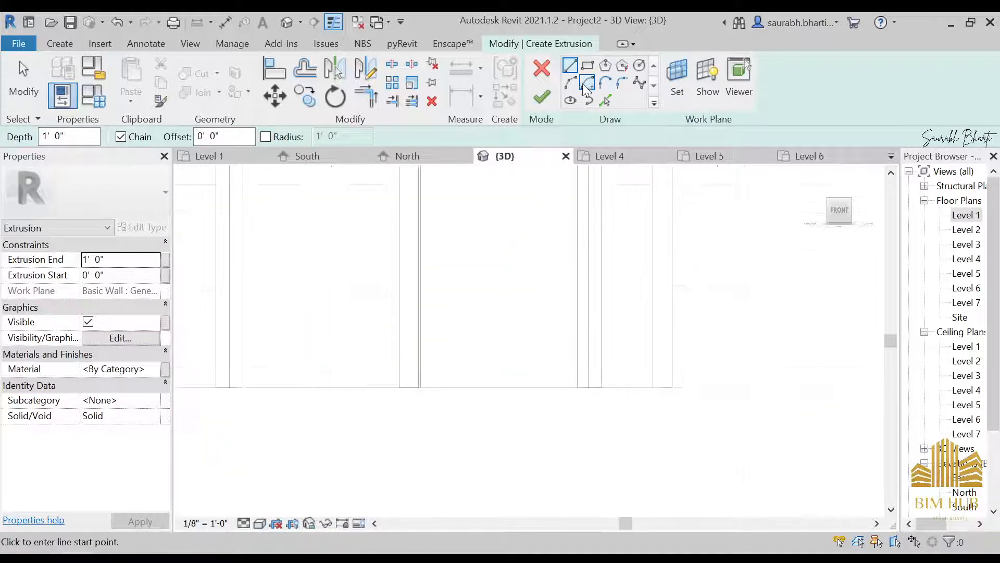
pyautogui.click(575, 69)
pyautogui.scroll(2, 423, 387)
pyautogui.click(412, 387)
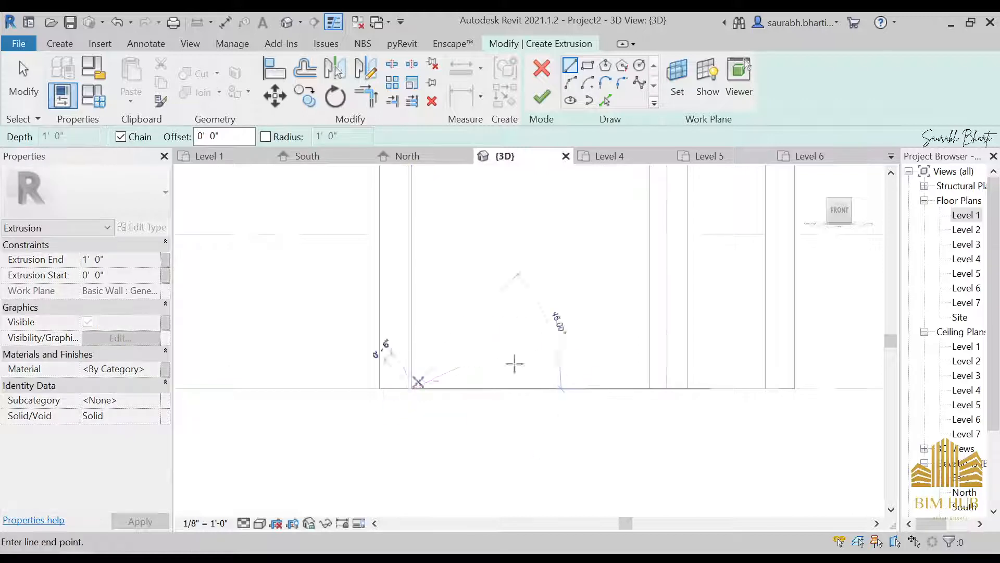
pyautogui.moveTo(598, 301)
pyautogui.mouseDown(button='middle')
pyautogui.moveTo(569, 346)
pyautogui.moveTo(616, 358)
pyautogui.moveTo(645, 413)
pyautogui.moveTo(611, 402)
pyautogui.moveTo(633, 392)
pyautogui.mouseUp(button='middle')
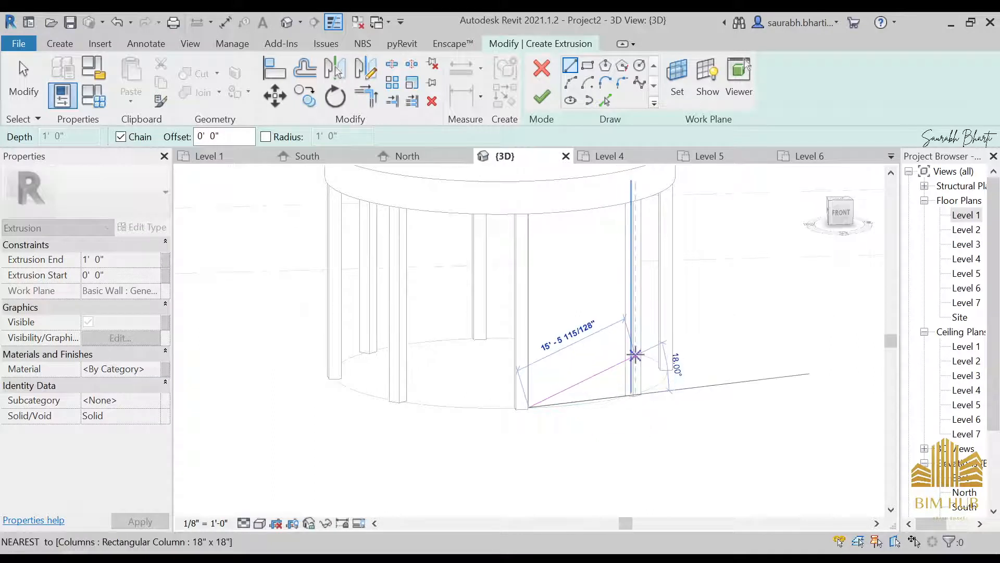
pyautogui.scroll(4, 634, 354)
pyautogui.moveTo(634, 361)
pyautogui.keyDown('shift'); pyautogui.mouseDown(button='middle')
pyautogui.moveTo(623, 375)
pyautogui.moveTo(589, 362)
pyautogui.moveTo(436, 458)
pyautogui.moveTo(340, 463)
pyautogui.mouseUp(button='middle'); pyautogui.keyUp('shift')
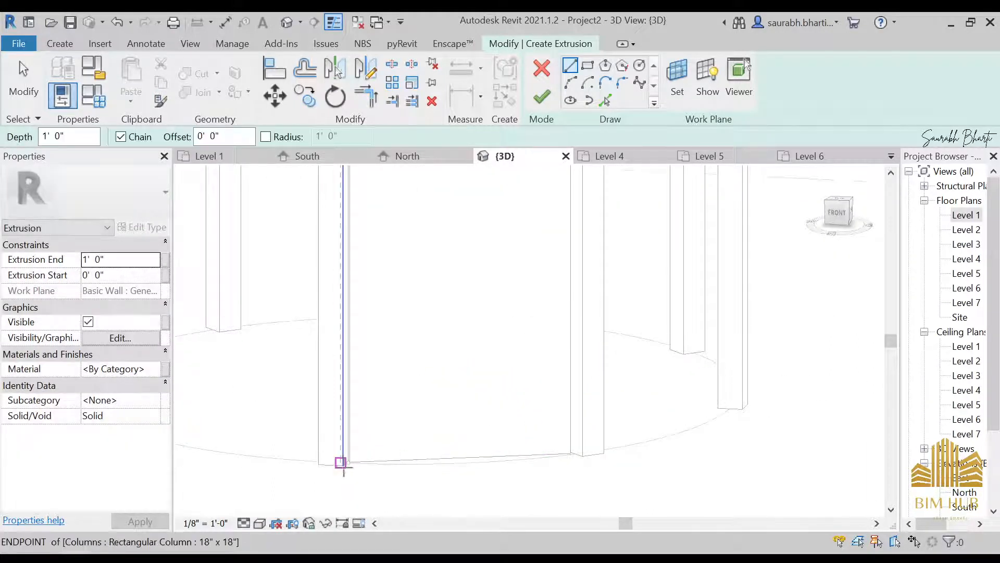
pyautogui.scroll(2, 340, 462)
pyautogui.click(344, 453)
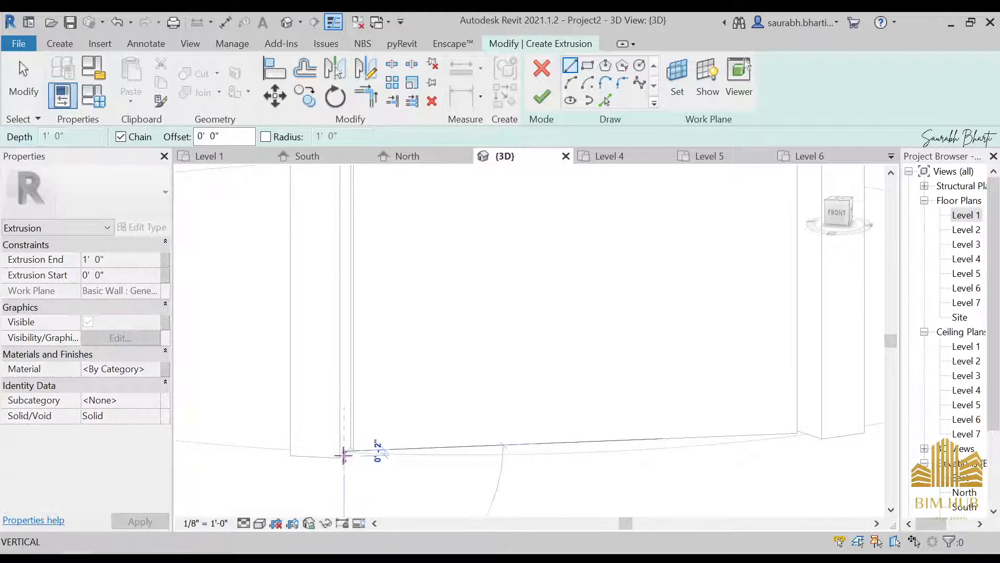
pyautogui.scroll(-1, 560, 385)
pyautogui.press('Escape')
# - Sketch a sloping line 15' 6" long from the base of the wall's left column up to its right column
pyautogui.scroll(2, 468, 435)
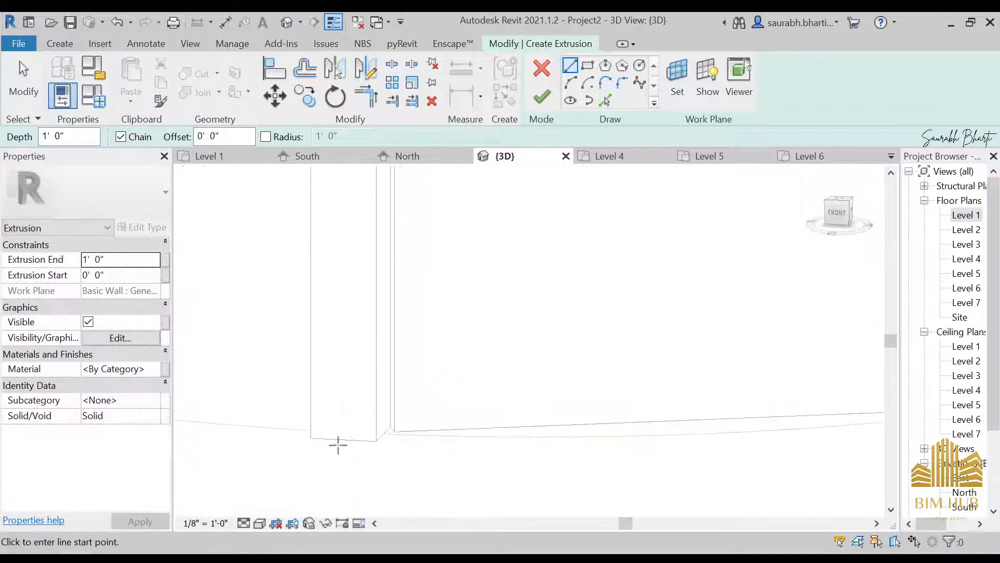
pyautogui.scroll(-3, 374, 439)
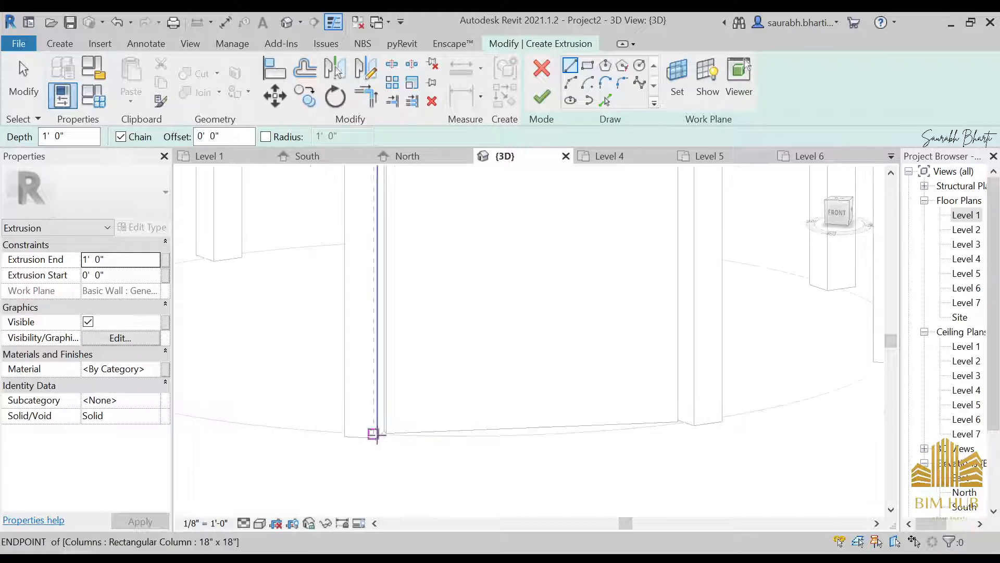
pyautogui.scroll(2, 374, 479)
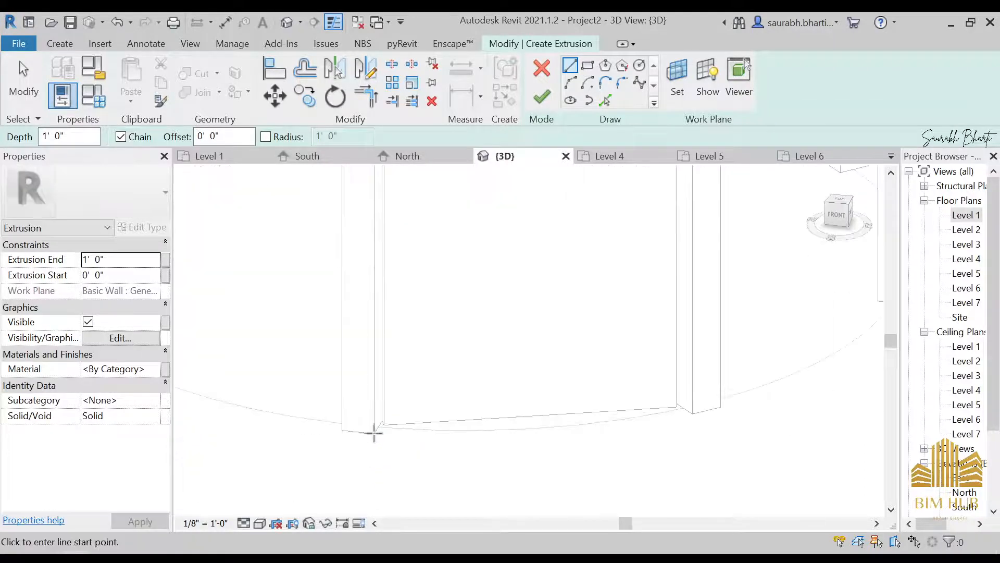
pyautogui.click(372, 425)
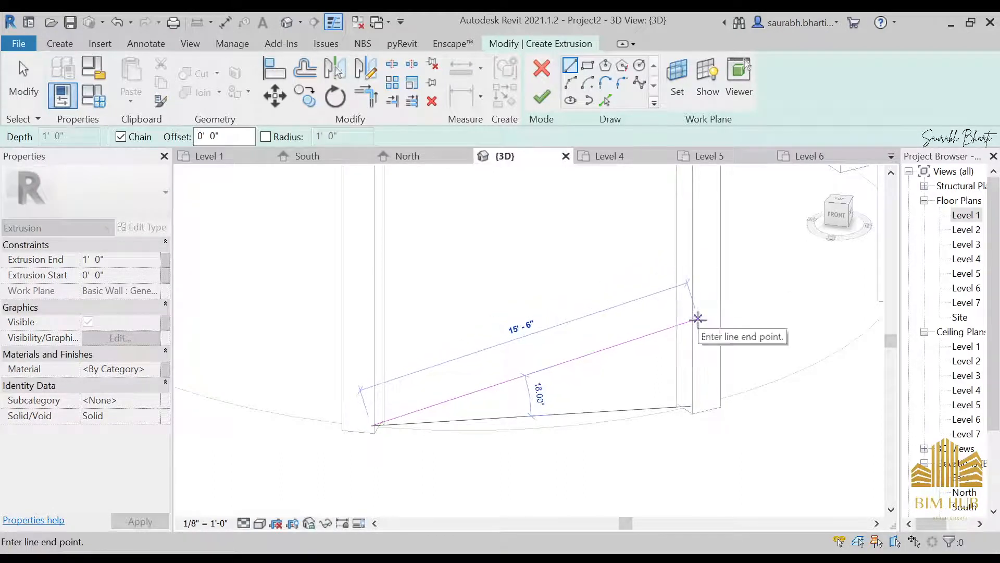
pyautogui.click(698, 324)
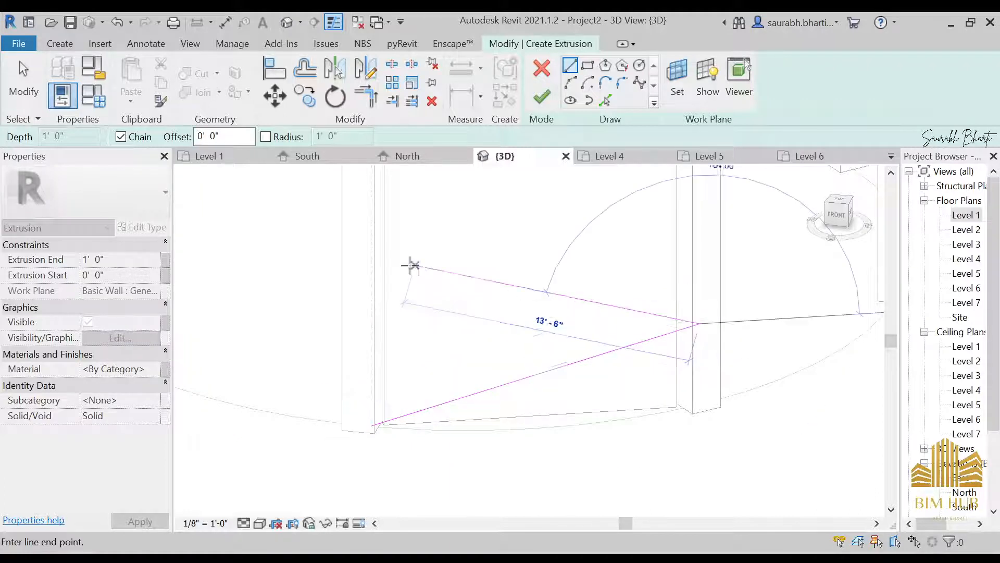
pyautogui.moveTo(384, 259); pyautogui.dragTo(401, 330, button='middle')
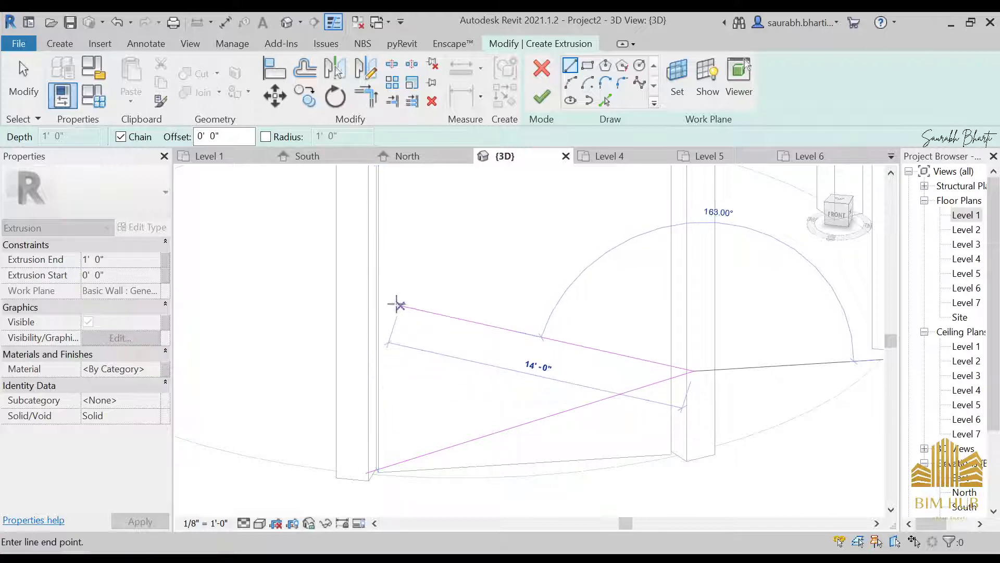
pyautogui.press('Escape')
pyautogui.press('Escape')
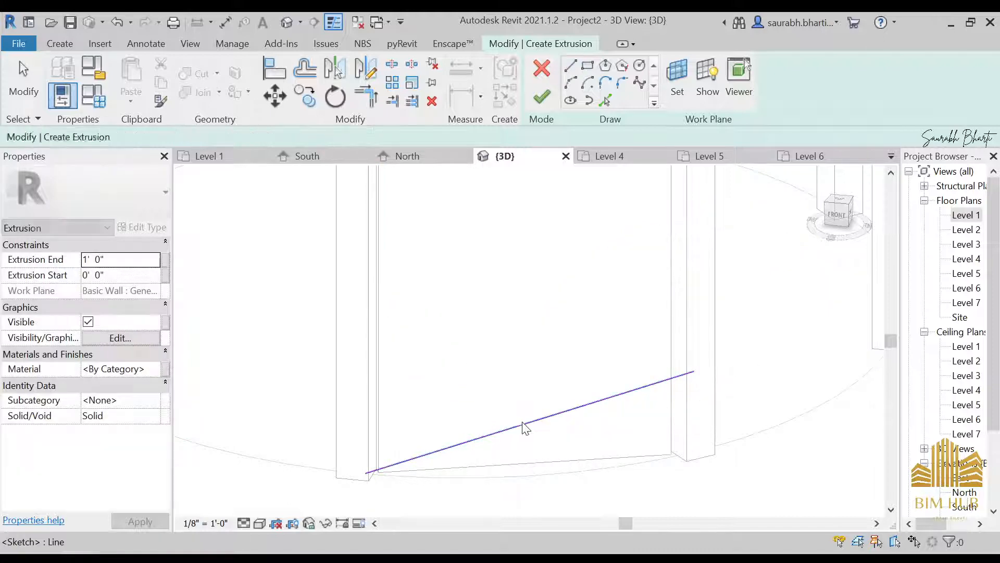
# - Mirror a copy of the sloping line upward about a horizontal axis through its end at the right column, forming a V
pyautogui.click(522, 424)
pyautogui.click(833, 220)
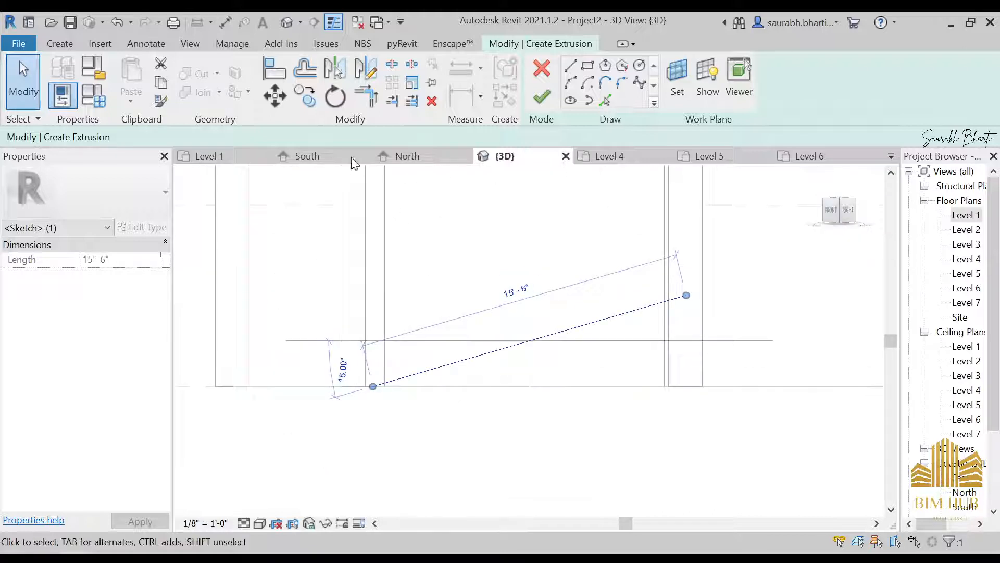
pyautogui.click(511, 360)
pyautogui.click(524, 343)
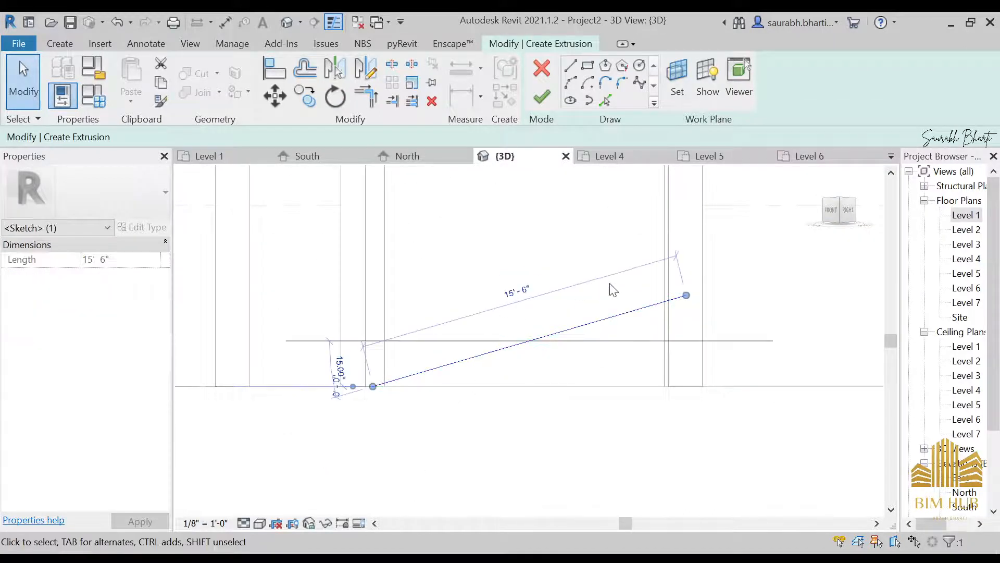
pyautogui.click(366, 71)
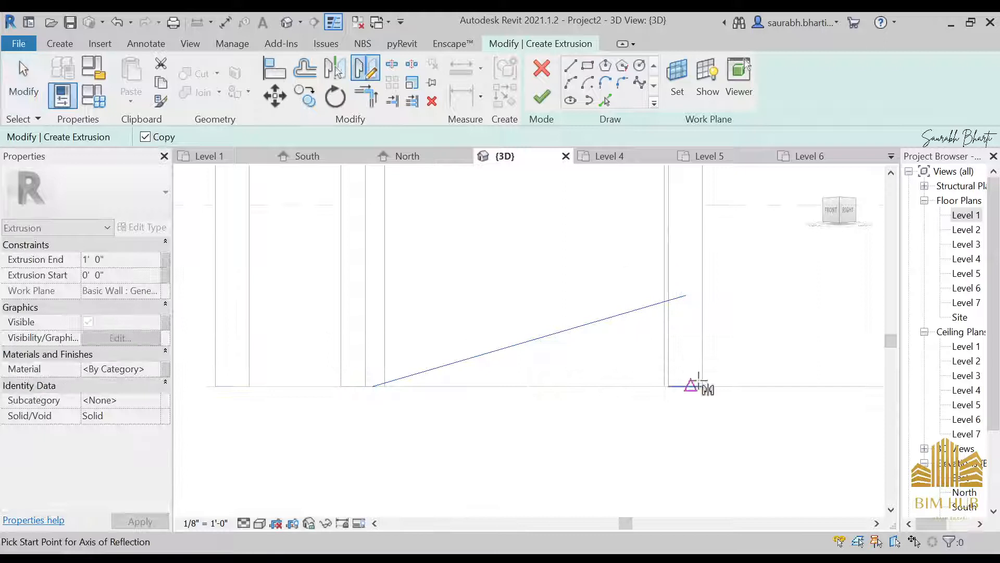
pyautogui.click(687, 296)
pyautogui.click(799, 295)
pyautogui.click(801, 299)
pyautogui.scroll(-5, 521, 324)
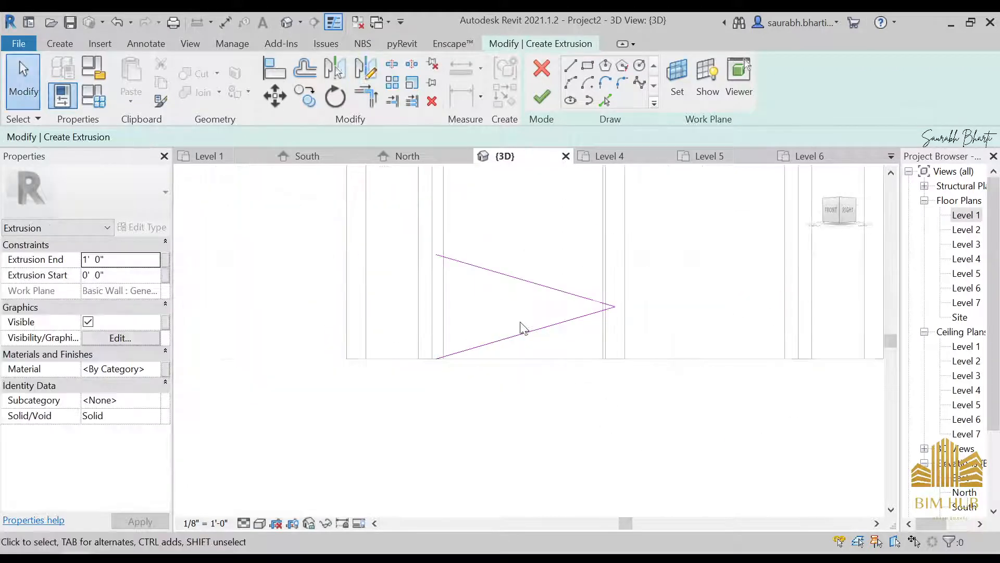
# - Offset both sloping lines 9" toward the inside of the V by picking them
pyautogui.moveTo(521, 324); pyautogui.dragTo(521, 347, button='middle')
pyautogui.moveTo(368, 242)
pyautogui.mouseDown()
pyautogui.moveTo(521, 383)
pyautogui.moveTo(681, 478)
pyautogui.mouseUp()
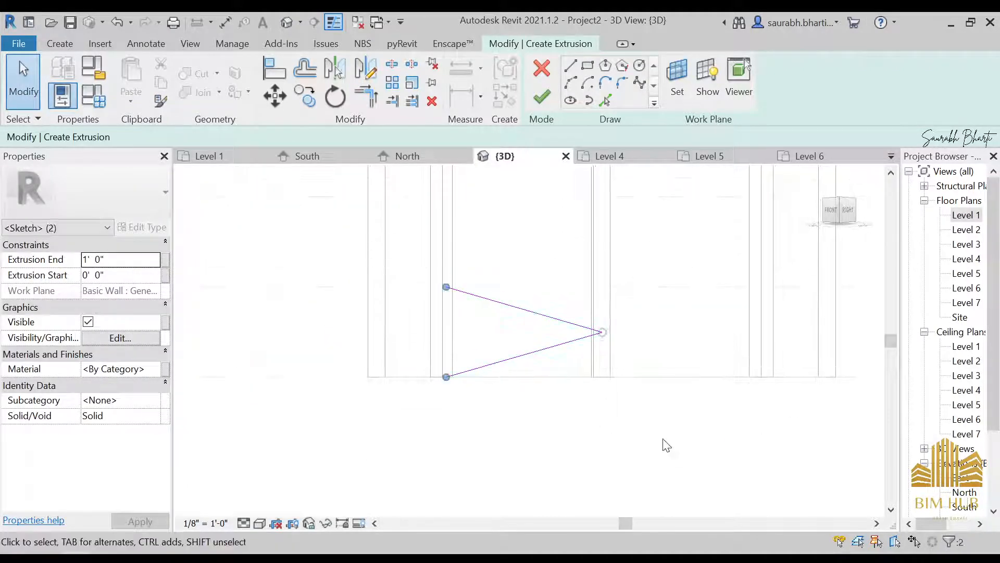
pyautogui.click(507, 314)
pyautogui.click(605, 101)
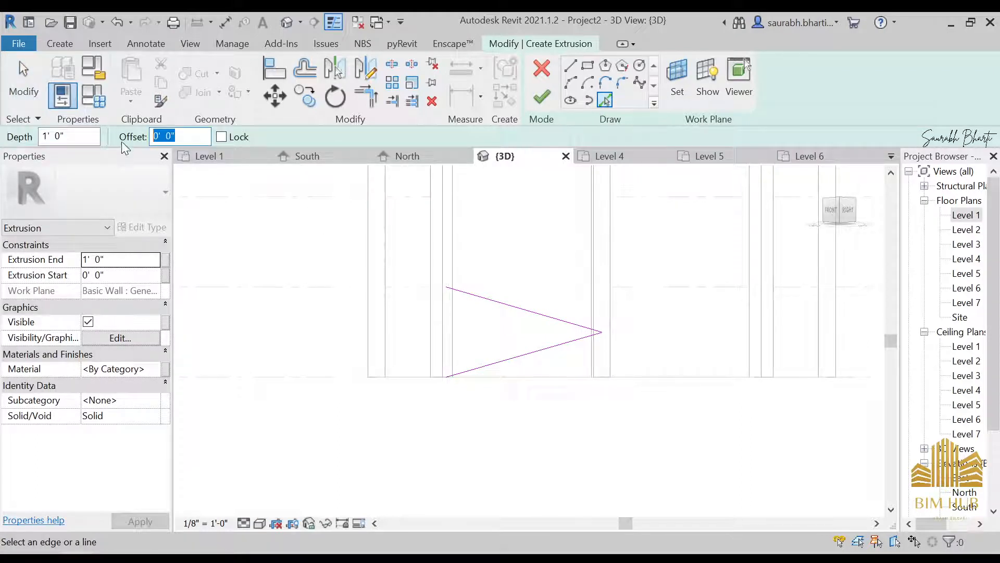
pyautogui.write('9')
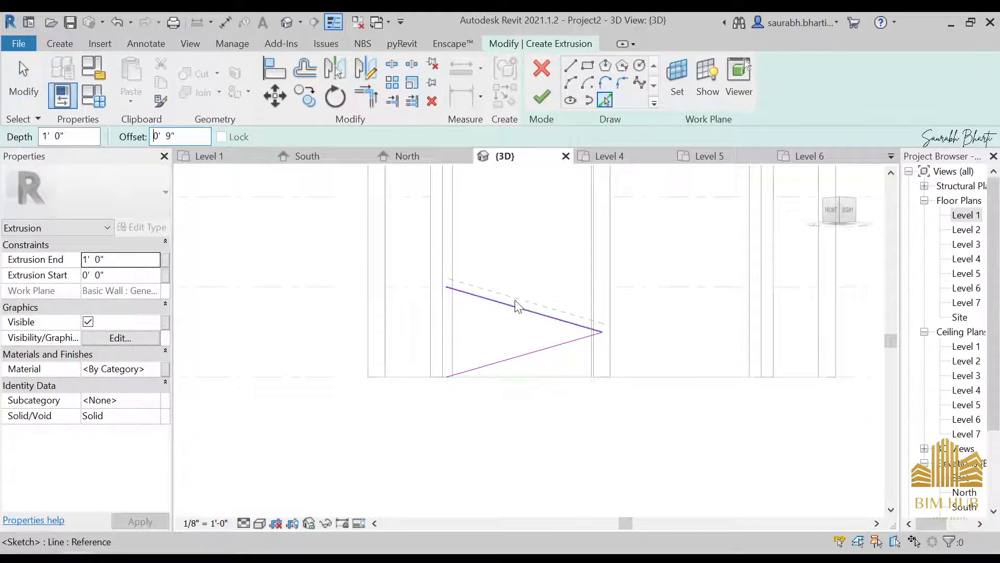
pyautogui.click(517, 309)
pyautogui.click(511, 354)
pyautogui.press('Escape')
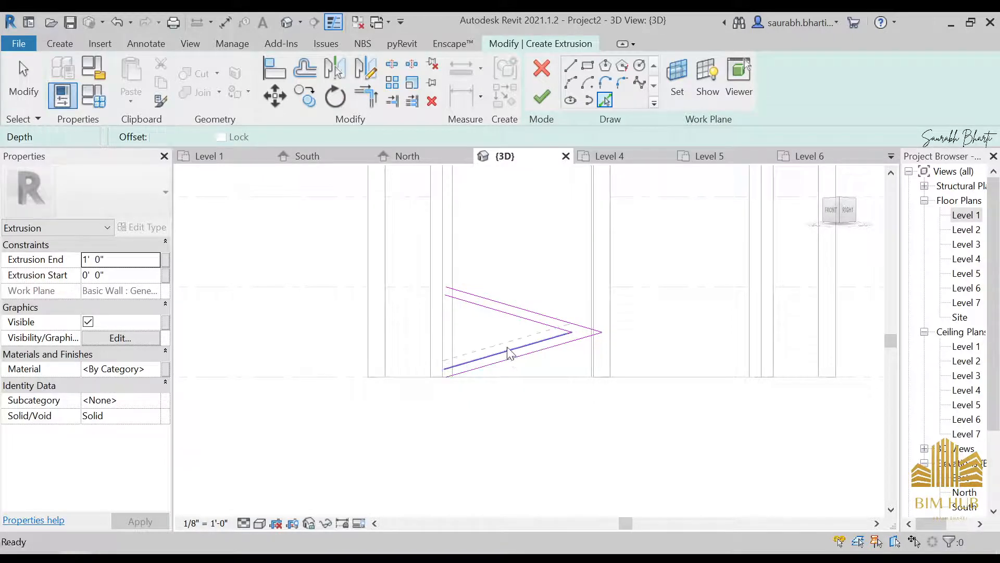
# - Mirror a copy of the four V lines upward about a horizontal axis through their top end at the left column
pyautogui.moveTo(521, 330); pyautogui.dragTo(537, 343, button='middle')
pyautogui.moveTo(381, 253); pyautogui.dragTo(662, 452)
pyautogui.moveTo(671, 383); pyautogui.dragTo(652, 476, button='middle')
pyautogui.scroll(-1, 421, 231)
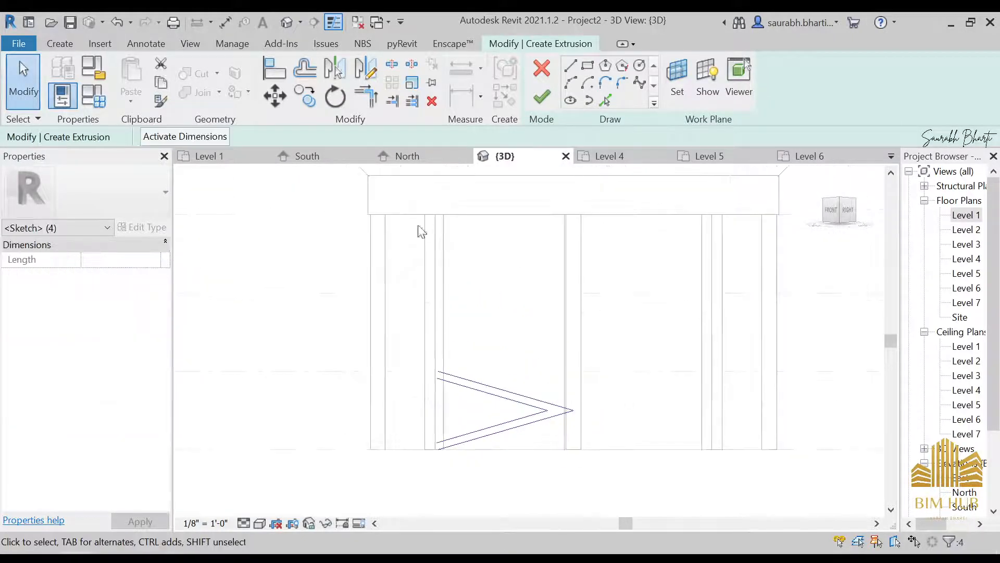
pyautogui.click(358, 78)
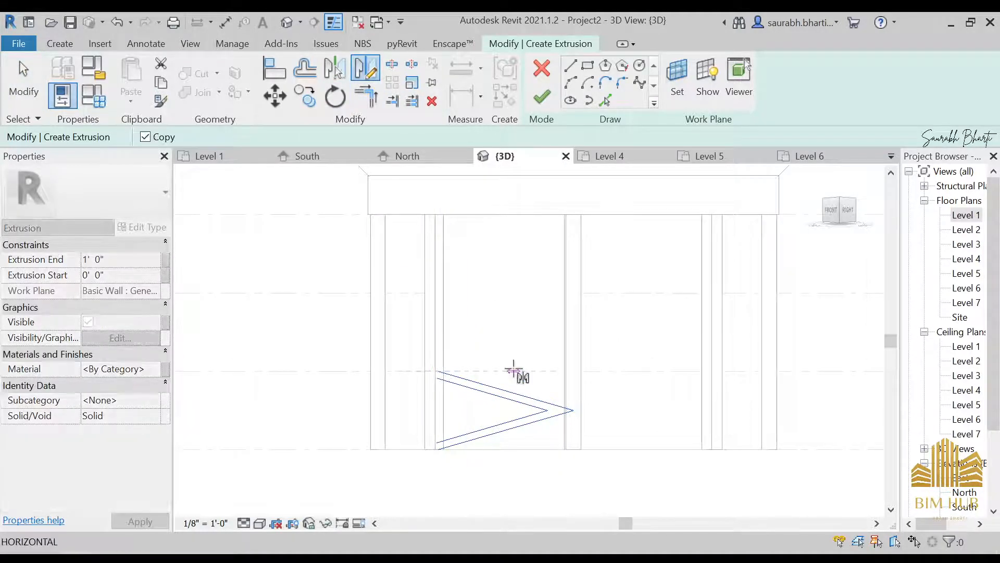
pyautogui.click(575, 371)
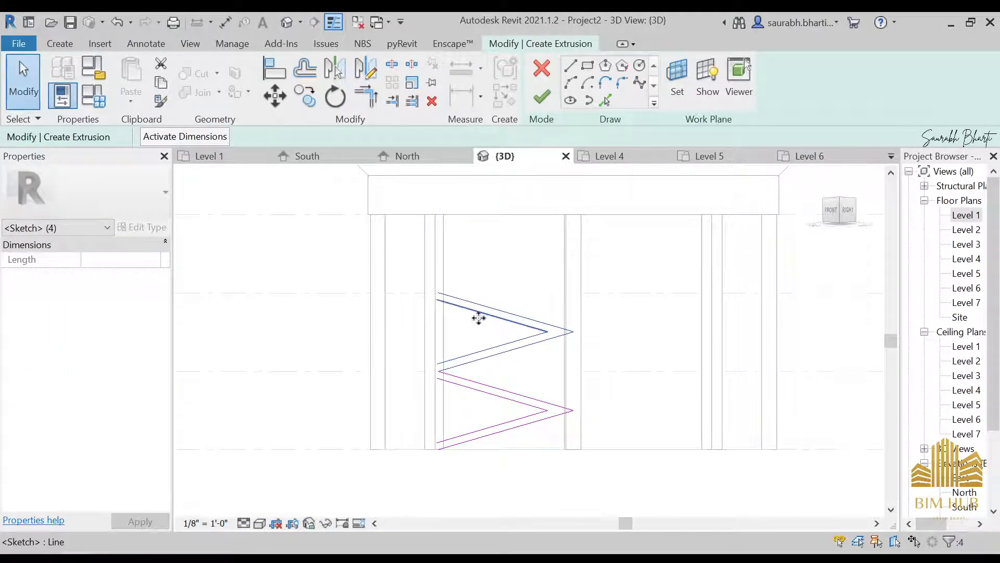
# - Mirror a copy of the four lines of the upper V about a horizontal axis through its top end, reaching the ring beam
pyautogui.moveTo(623, 278); pyautogui.dragTo(432, 376)
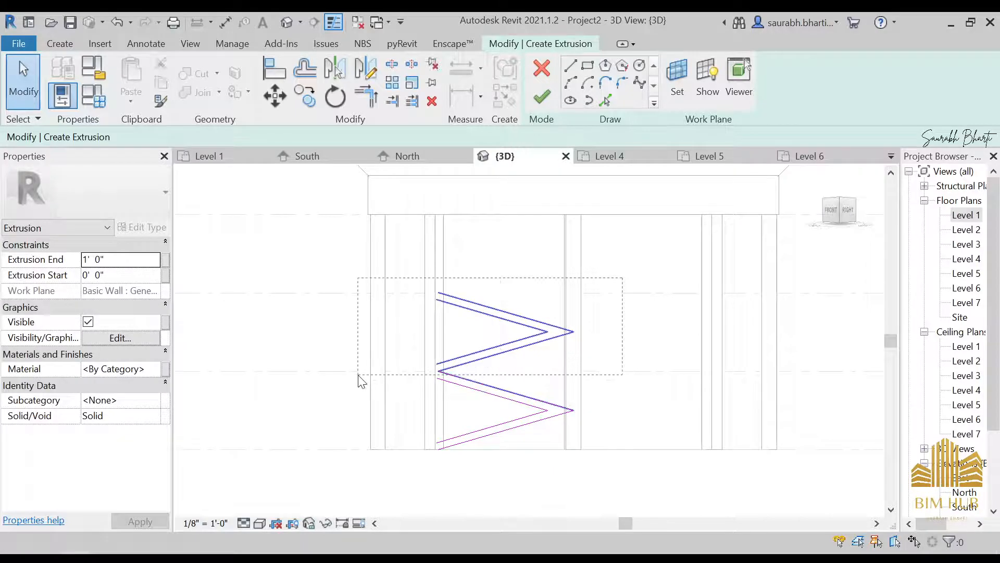
pyautogui.moveTo(352, 374); pyautogui.dragTo(351, 375)
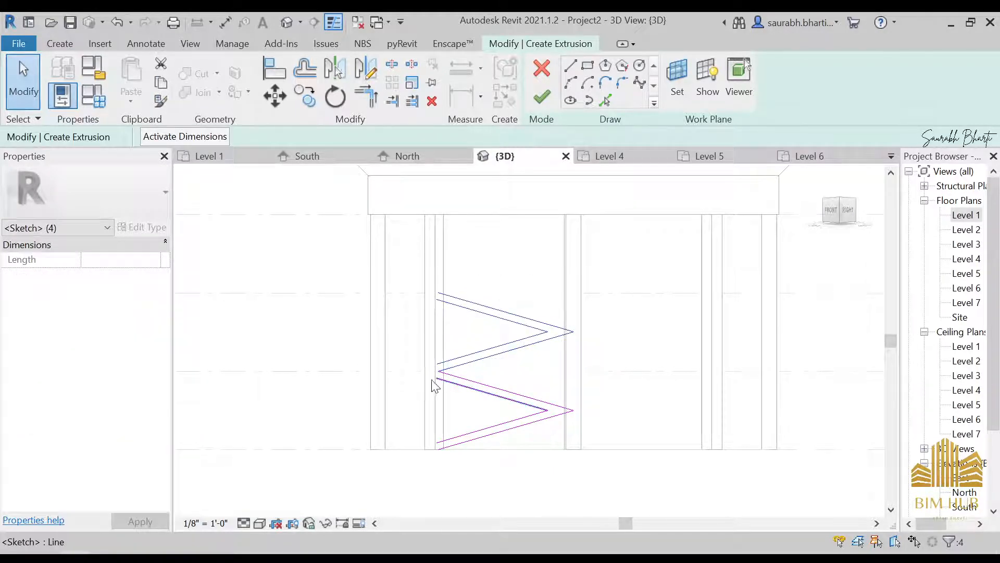
pyautogui.click(342, 254)
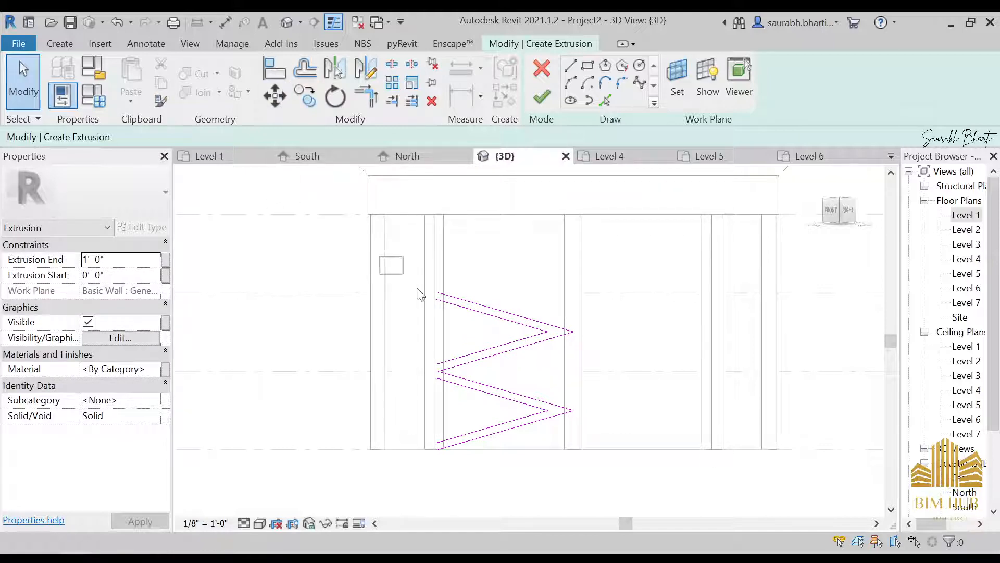
pyautogui.moveTo(542, 385)
pyautogui.mouseDown()
pyautogui.moveTo(607, 398)
pyautogui.moveTo(602, 384)
pyautogui.mouseUp()
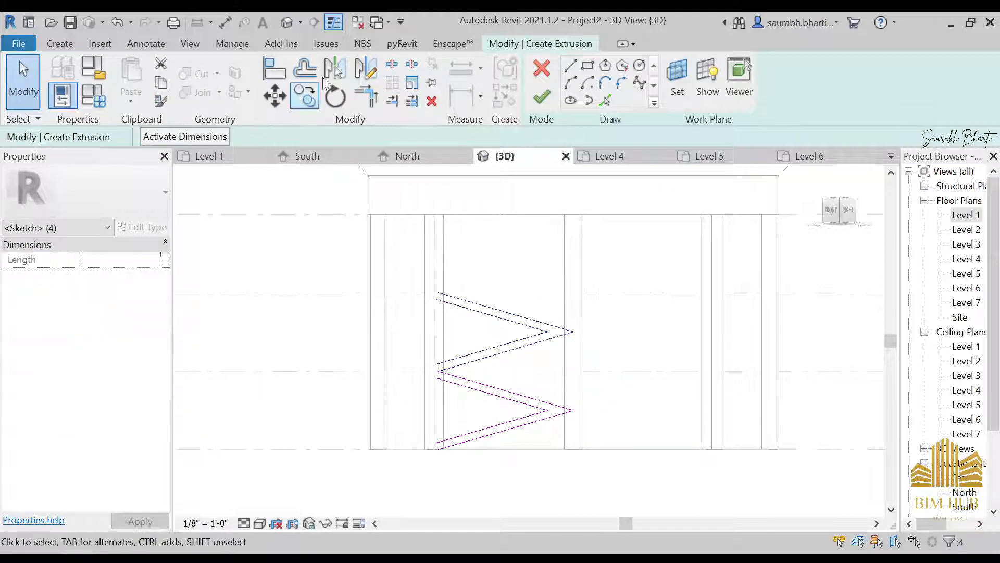
pyautogui.click(363, 73)
pyautogui.click(439, 293)
pyautogui.click(623, 295)
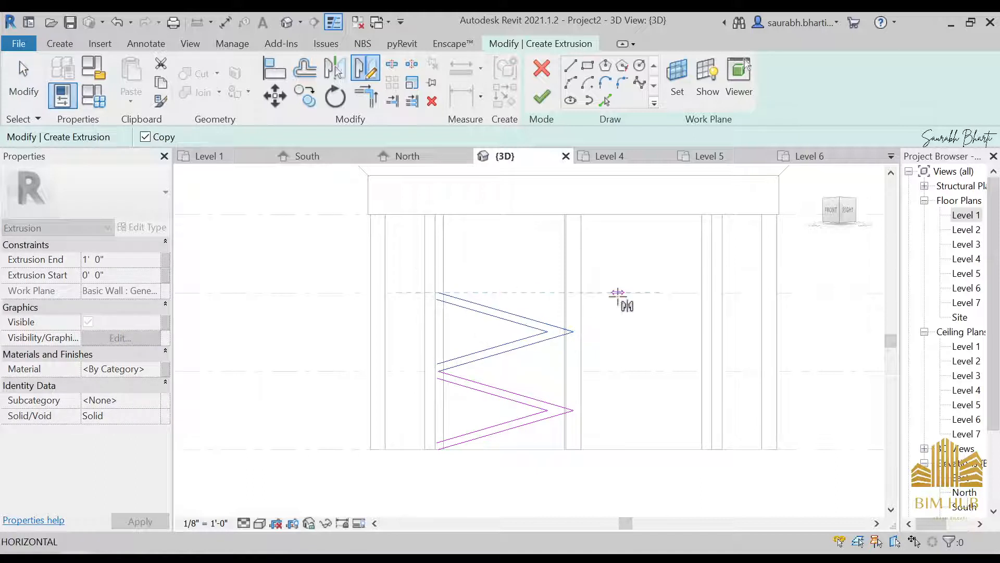
pyautogui.scroll(-3, 460, 248)
pyautogui.click(436, 215)
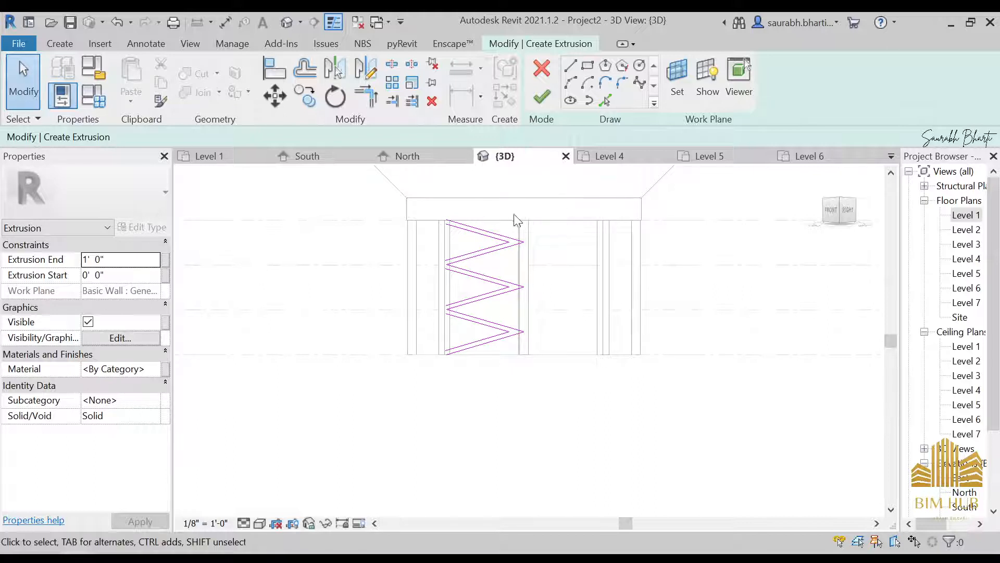
# - Mirror a copy of all twelve zigzag lines about a vertical axis midway between the two columns to form crossed braces
pyautogui.moveTo(323, 197); pyautogui.dragTo(641, 401)
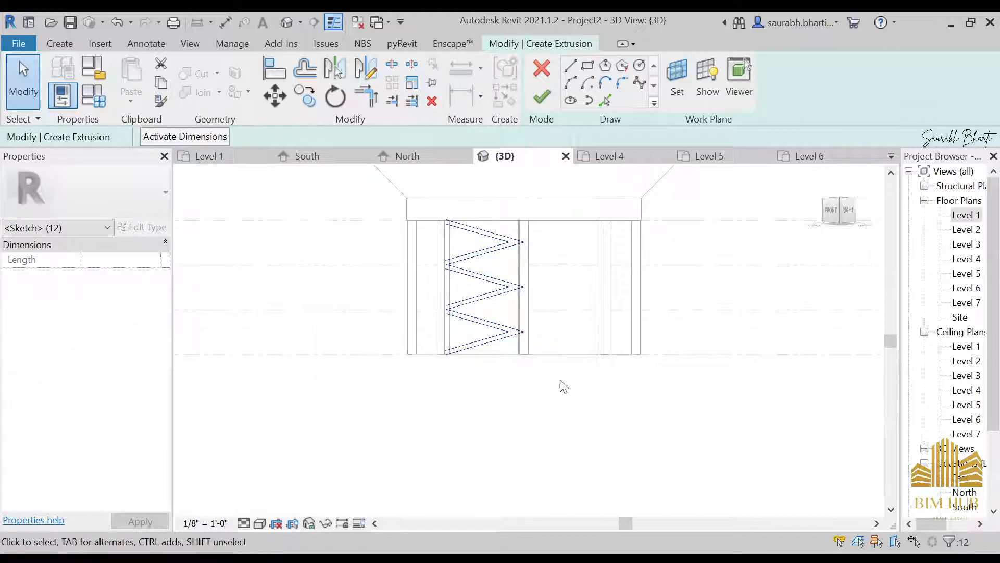
pyautogui.click(326, 74)
pyautogui.scroll(5, 428, 241)
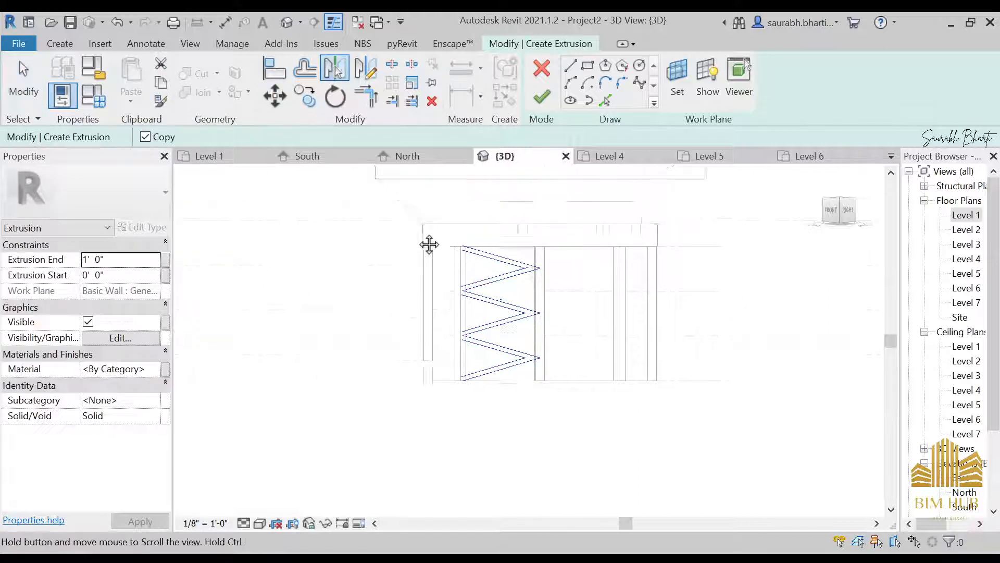
pyautogui.scroll(-2, 524, 364)
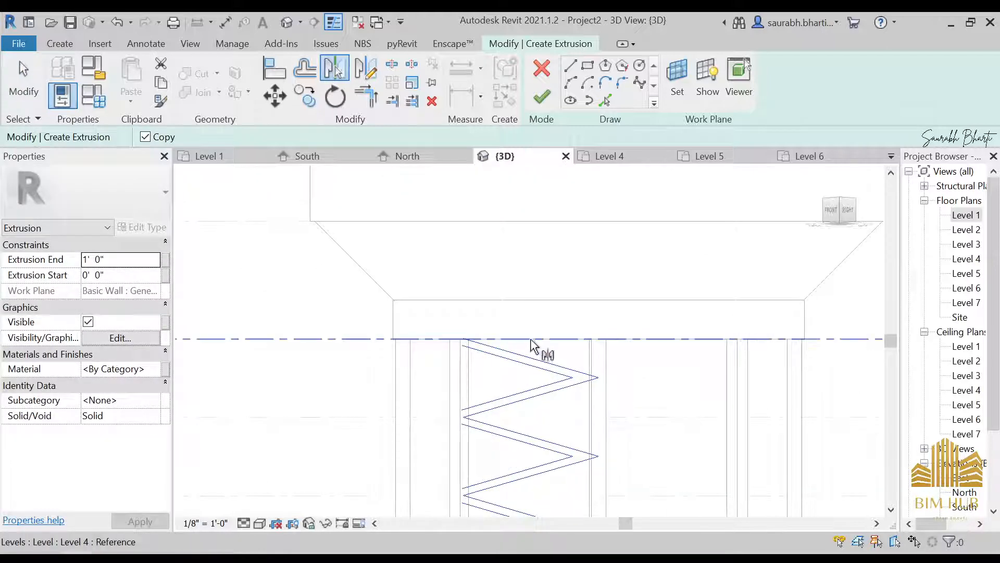
pyautogui.scroll(-3, 536, 346)
pyautogui.scroll(2, 531, 390)
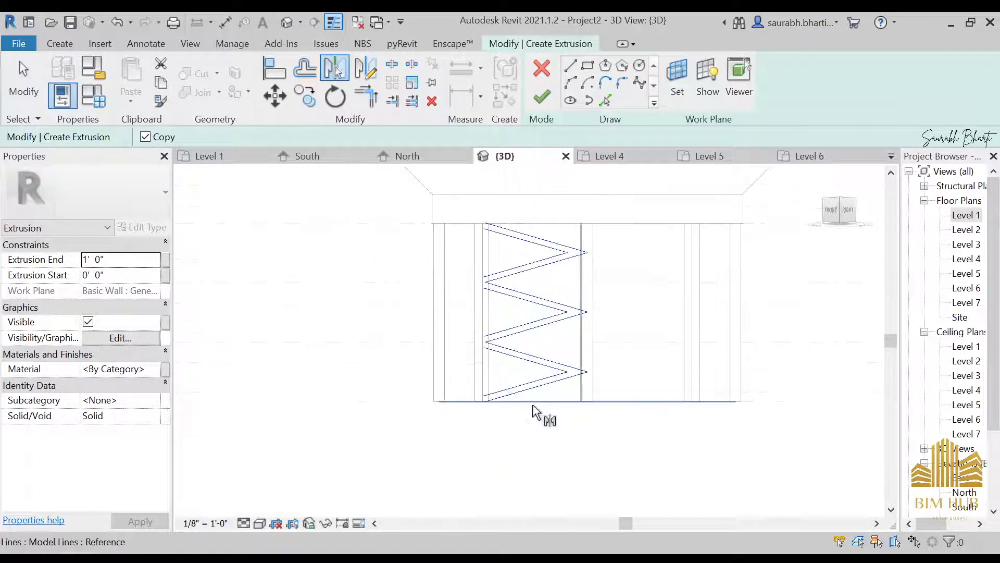
pyautogui.press('d')
pyautogui.press('m')
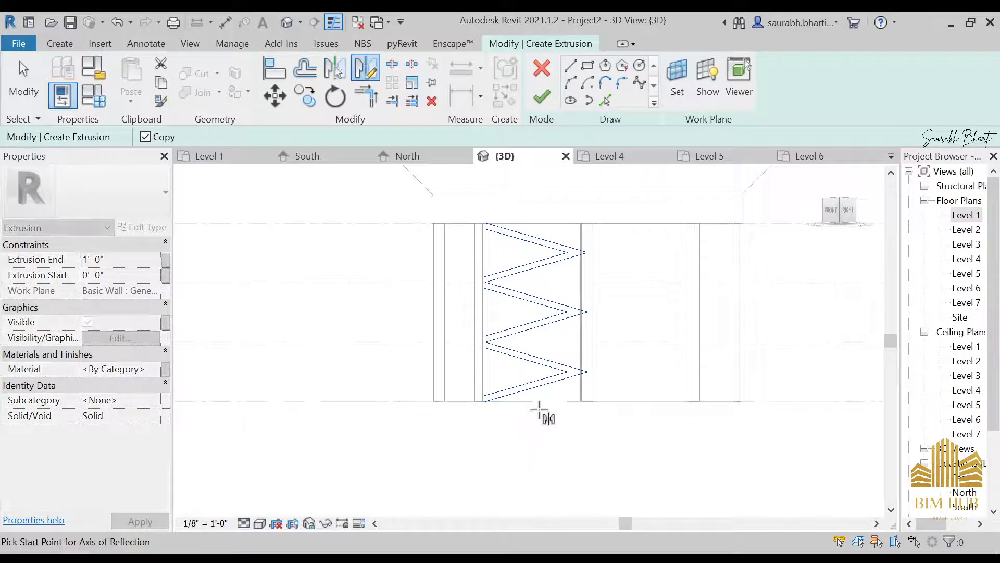
pyautogui.click(535, 403)
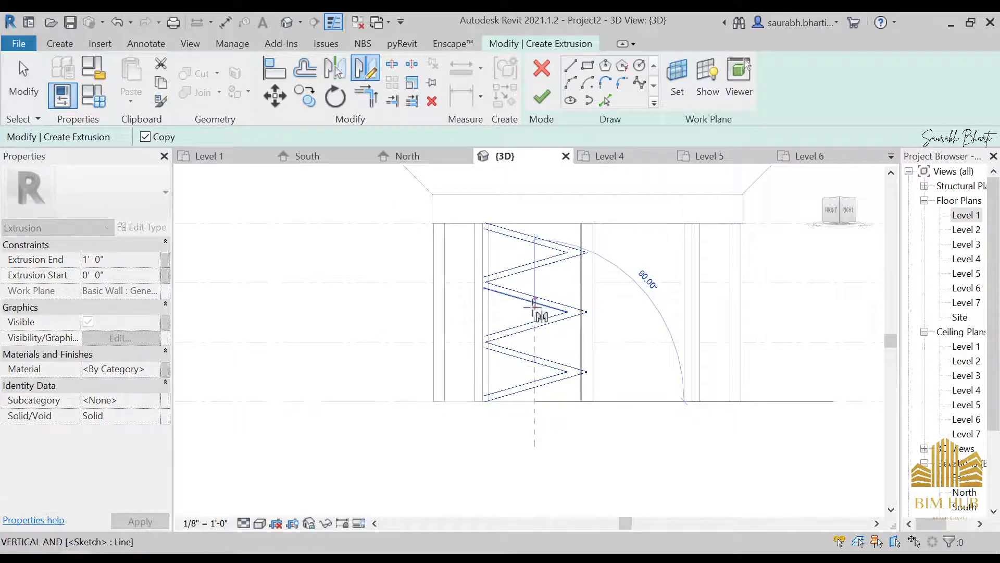
pyautogui.click(534, 305)
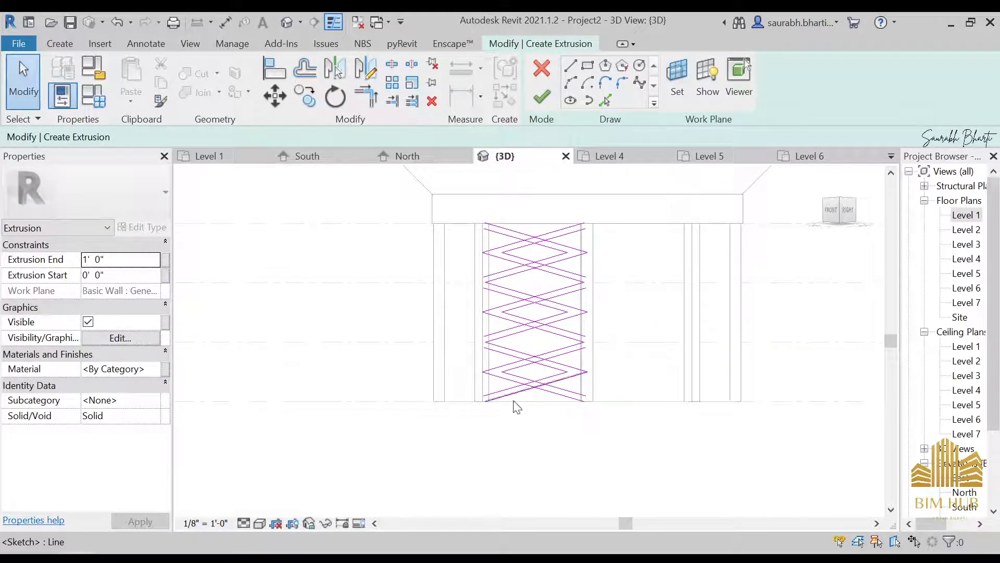
# - Extend the left ends of the top pair of parallel brace lines to the edge of the left column
pyautogui.scroll(2, 544, 245)
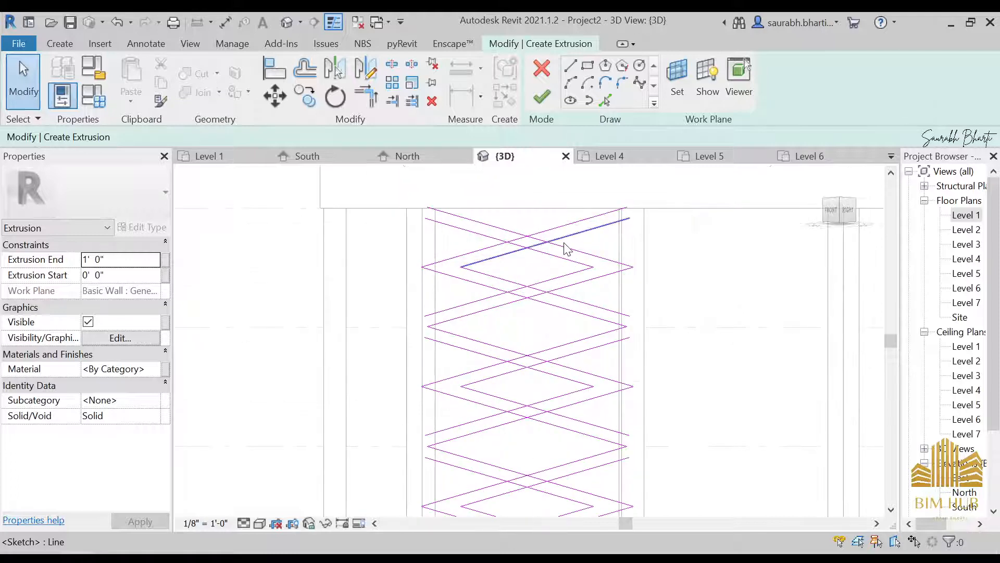
pyautogui.scroll(3, 555, 238)
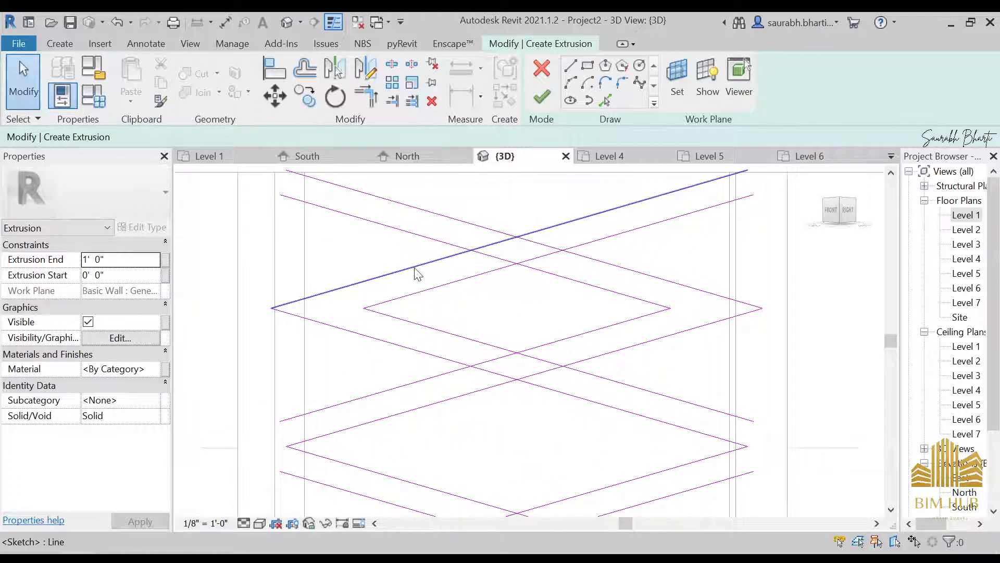
pyautogui.moveTo(335, 183); pyautogui.dragTo(381, 228, button='middle')
pyautogui.scroll(1, 357, 214)
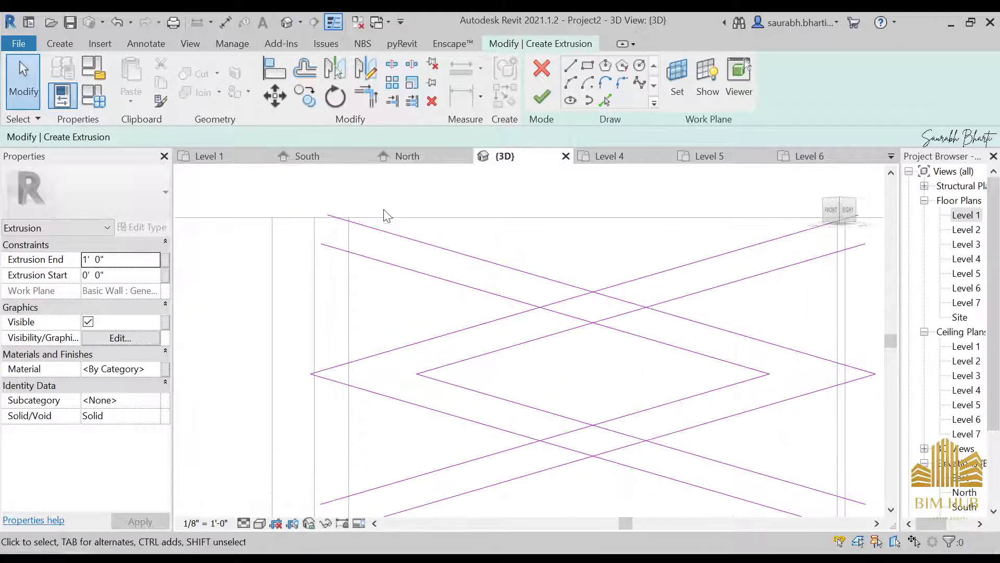
pyautogui.click(571, 67)
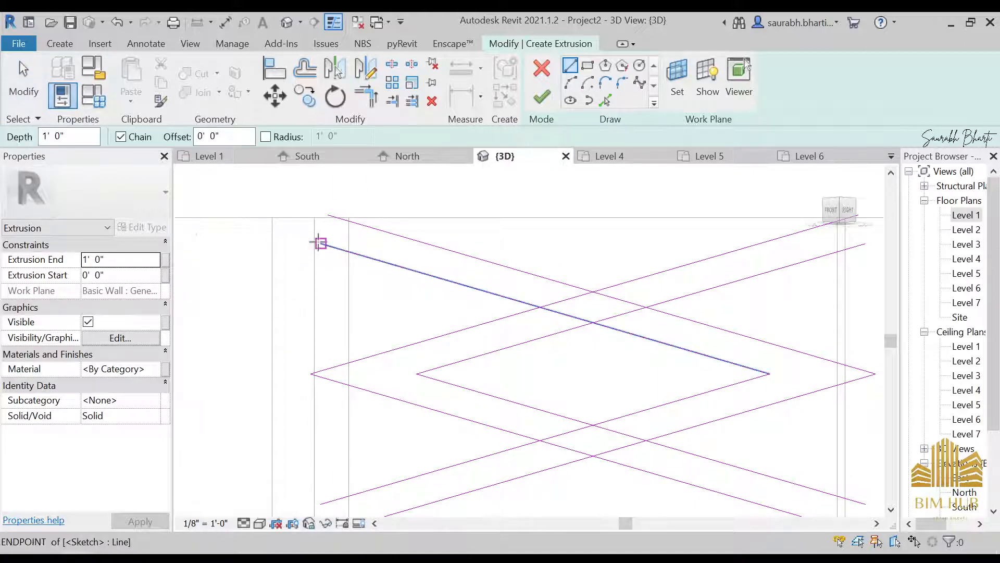
pyautogui.press('Escape')
pyautogui.press('Escape')
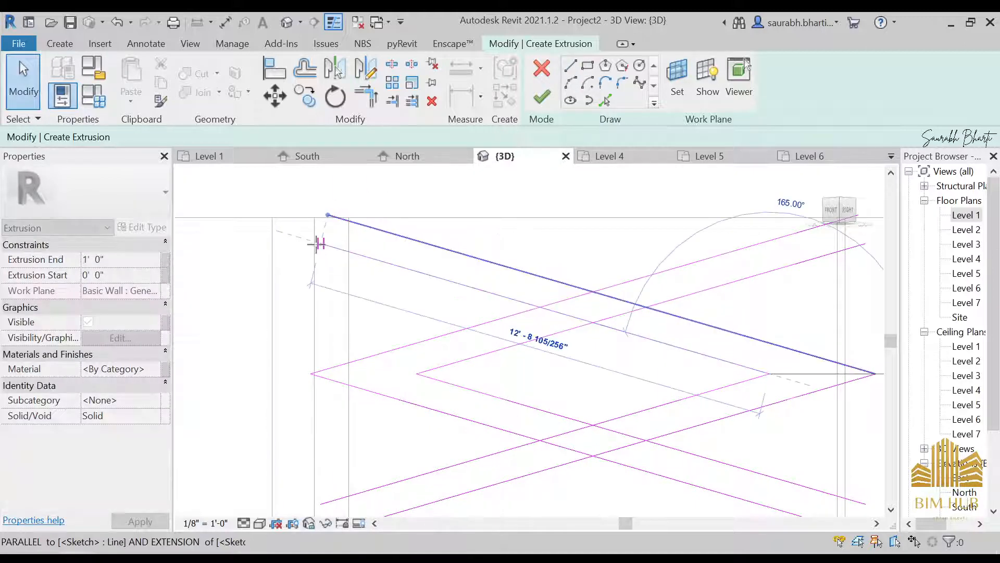
pyautogui.moveTo(313, 241)
pyautogui.mouseDown()
pyautogui.moveTo(330, 219)
pyautogui.moveTo(316, 211)
pyautogui.mouseUp()
pyautogui.press('Escape')
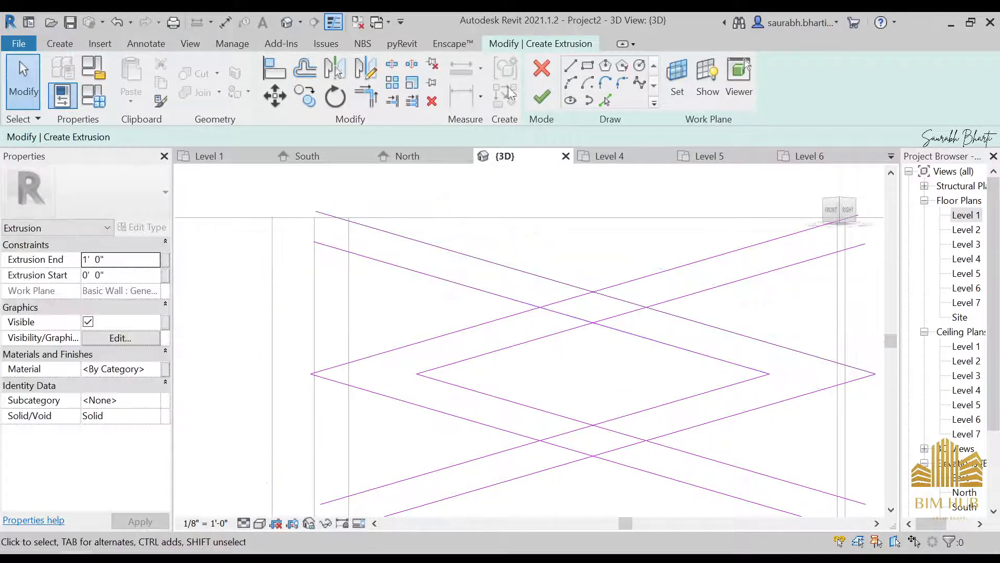
# - Close the open brace ends at the top of the left and right columns with short connecting lines
pyautogui.click(570, 65)
pyautogui.click(313, 240)
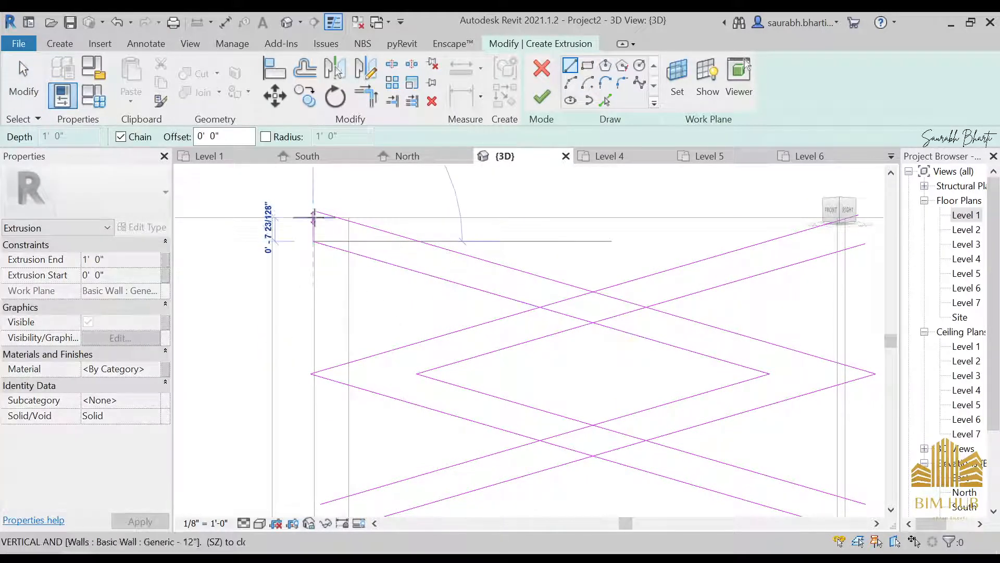
pyautogui.click(314, 211)
pyautogui.scroll(-4, 418, 256)
pyautogui.scroll(5, 658, 244)
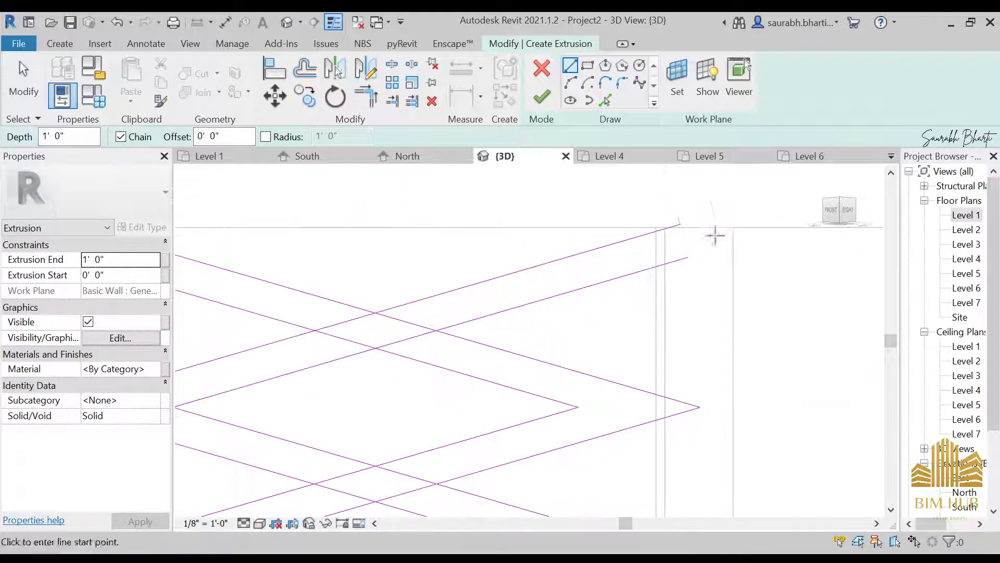
pyautogui.click(680, 225)
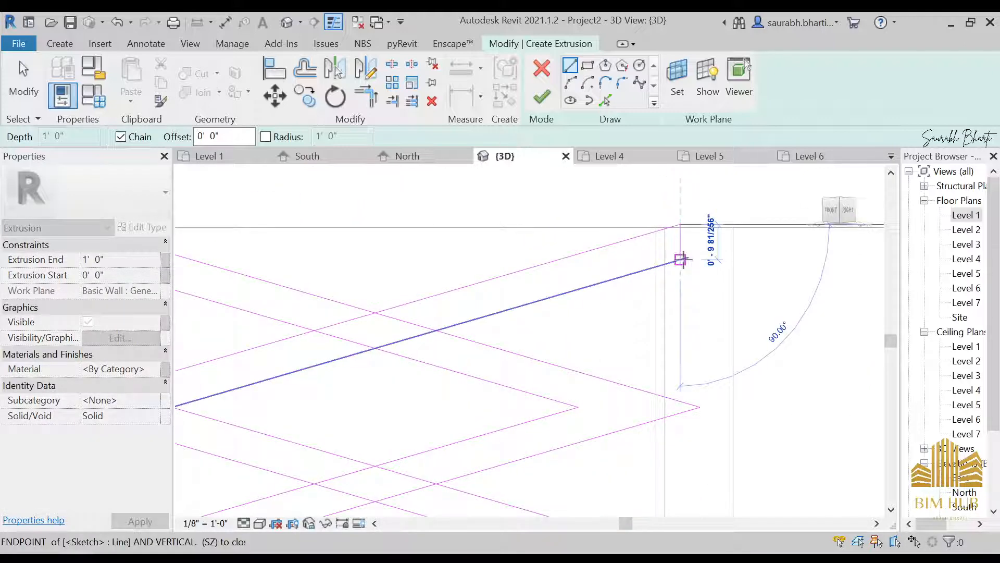
pyautogui.click(682, 260)
pyautogui.press('Escape')
# - Close the lower brace end at the right column with a short vertical line up from the sketch's base
pyautogui.scroll(-4, 626, 303)
pyautogui.moveTo(662, 418); pyautogui.dragTo(663, 358, button='middle')
pyautogui.scroll(-1, 656, 345)
pyautogui.moveTo(662, 273); pyautogui.dragTo(610, 196, button='middle')
pyautogui.scroll(-2, 610, 196)
pyautogui.scroll(3, 611, 417)
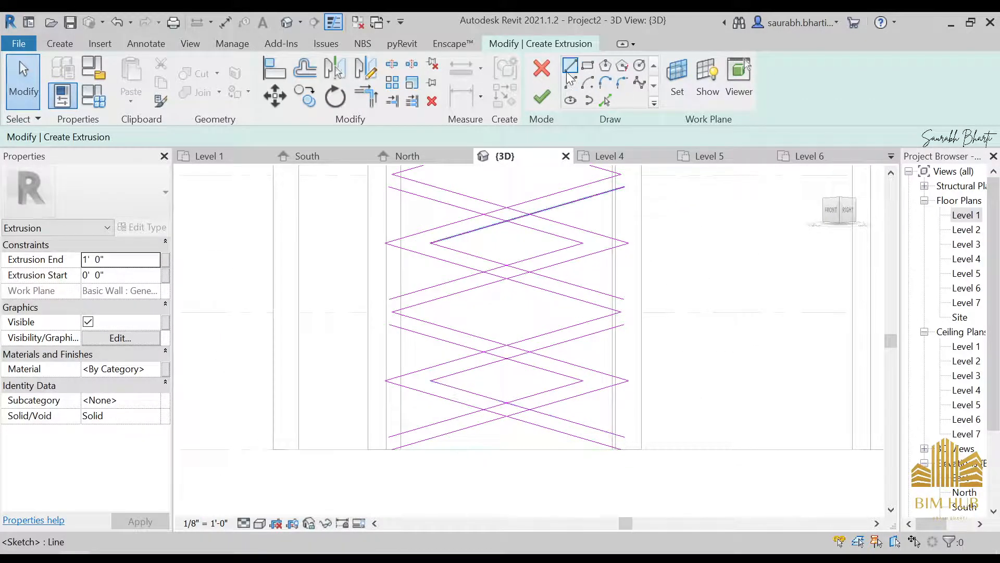
pyautogui.click(570, 67)
pyautogui.scroll(3, 628, 413)
pyautogui.click(618, 484)
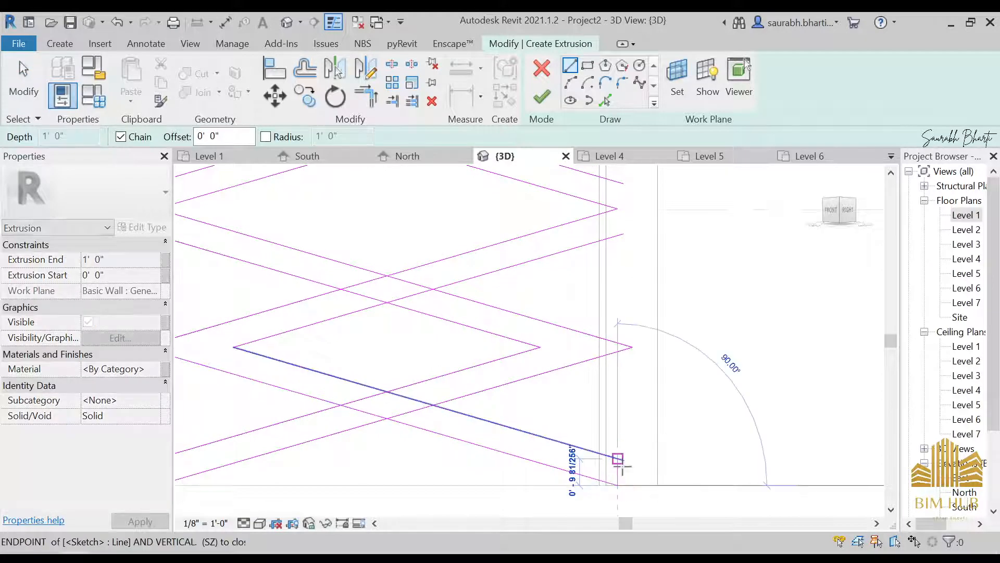
pyautogui.click(620, 464)
# - Close the lower brace end at the left column with a short vertical line between the two parallel brace lines
pyautogui.moveTo(644, 473); pyautogui.dragTo(742, 403, button='middle')
pyautogui.scroll(3, 268, 413)
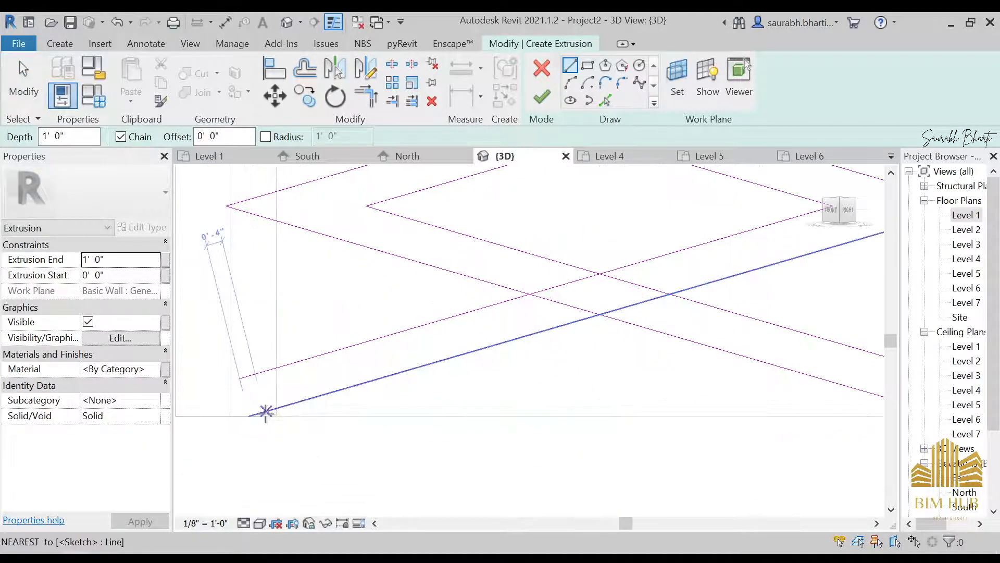
pyautogui.click(250, 416)
pyautogui.click(250, 376)
pyautogui.press('Escape')
pyautogui.press('Escape')
# - Trim the overhanging brace lines to the short vertical closing lines at both lower corners
pyautogui.scroll(-3, 400, 308)
pyautogui.moveTo(400, 309)
pyautogui.mouseDown(button='middle')
pyautogui.moveTo(337, 339)
pyautogui.moveTo(336, 355)
pyautogui.mouseUp(button='middle')
pyautogui.press('t')
pyautogui.press('r')
pyautogui.scroll(2, 276, 394)
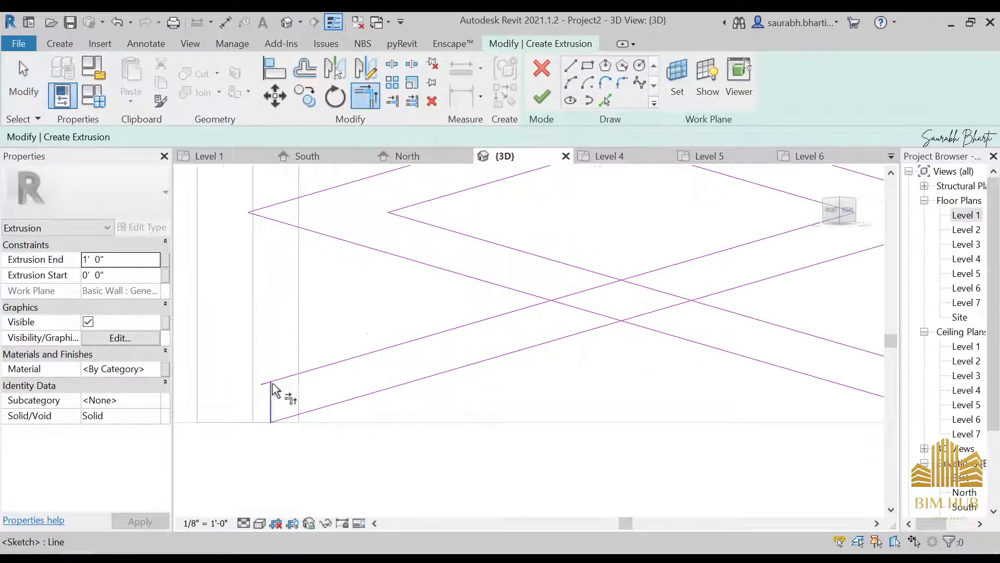
pyautogui.scroll(-4, 421, 315)
pyautogui.scroll(1, 421, 315)
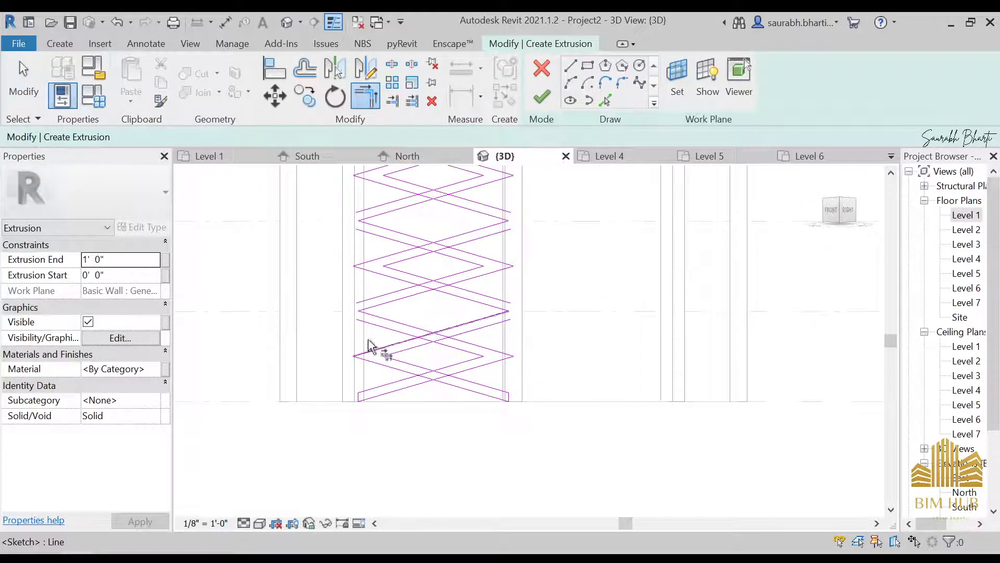
# - Split the brace lines within the topmost crossing of the sketch, keeping the inner segments
pyautogui.scroll(2, 446, 268)
pyautogui.moveTo(408, 261)
pyautogui.mouseDown(button='middle')
pyautogui.moveTo(395, 297)
pyautogui.moveTo(415, 333)
pyautogui.mouseUp(button='middle')
pyautogui.press('Escape')
pyautogui.scroll(2, 413, 259)
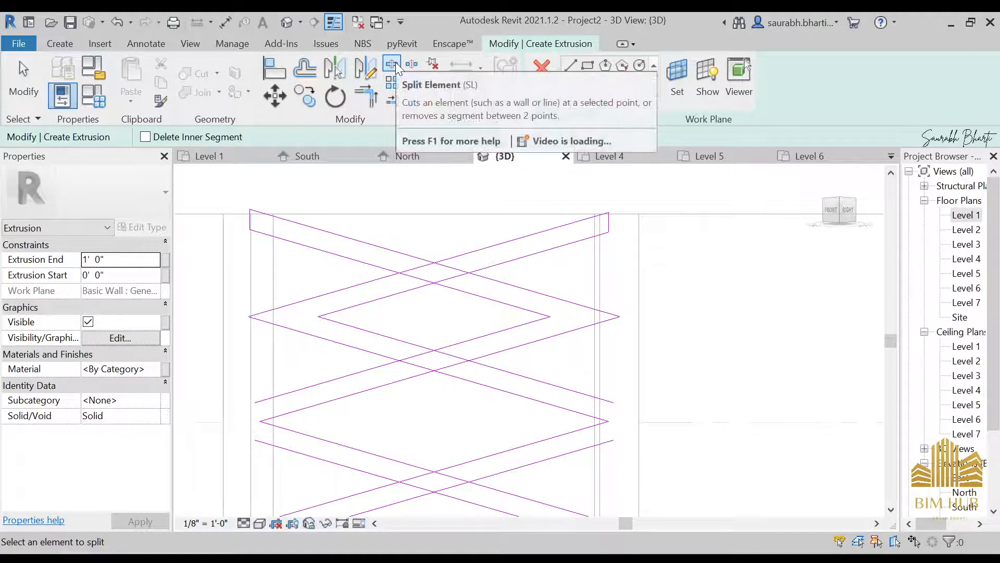
pyautogui.scroll(3, 412, 241)
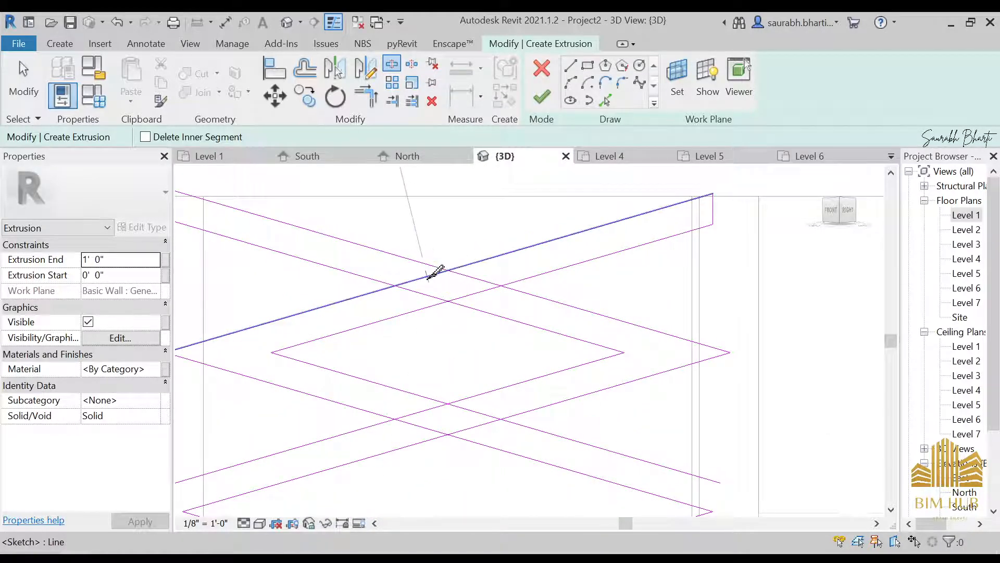
pyautogui.click(427, 276)
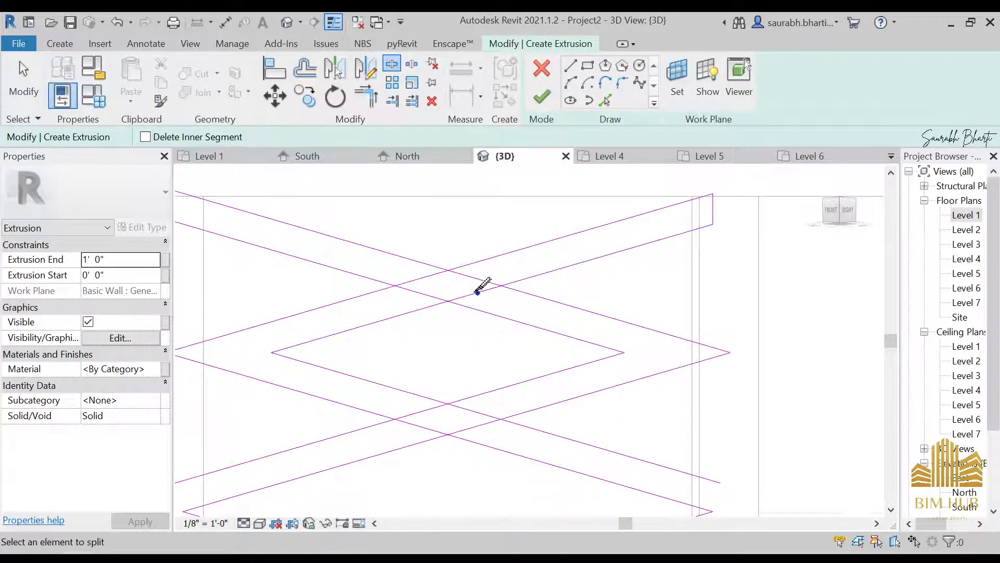
pyautogui.click(418, 293)
# - Split the four brace lines within the second crossing from the top
pyautogui.moveTo(471, 389)
pyautogui.mouseDown(button='middle')
pyautogui.moveTo(525, 352)
pyautogui.moveTo(556, 250)
pyautogui.mouseUp(button='middle')
pyautogui.click(527, 275)
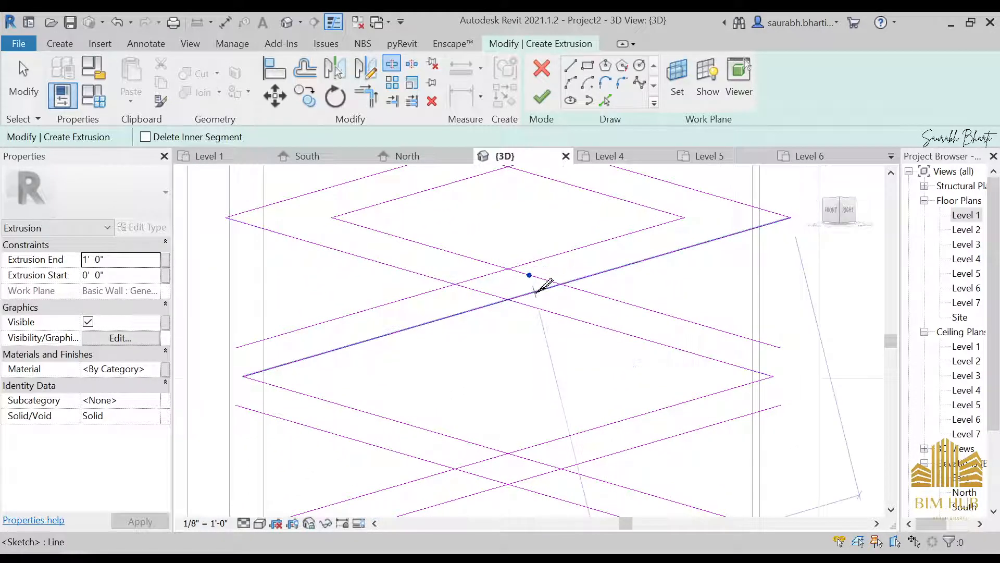
pyautogui.click(534, 291)
pyautogui.click(476, 291)
pyautogui.click(477, 278)
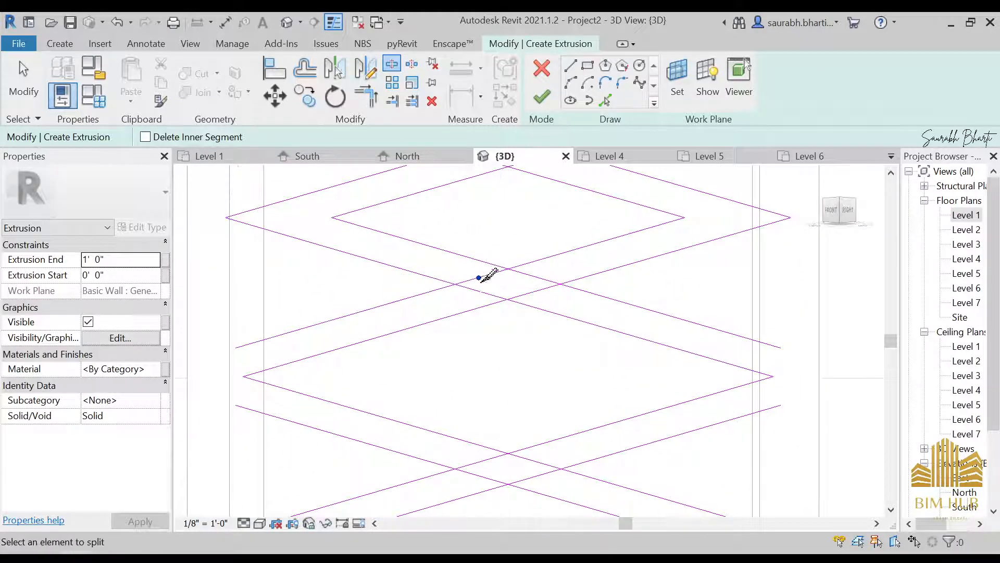
# - Split the brace lines within the third crossing from the top
pyautogui.moveTo(545, 324); pyautogui.dragTo(567, 165, button='middle')
pyautogui.click(508, 302)
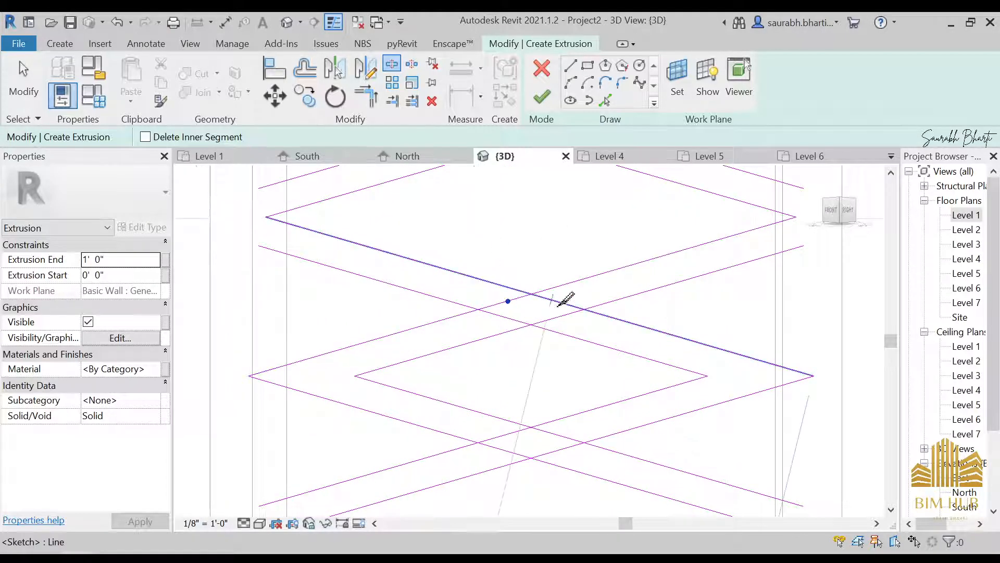
pyautogui.click(554, 300)
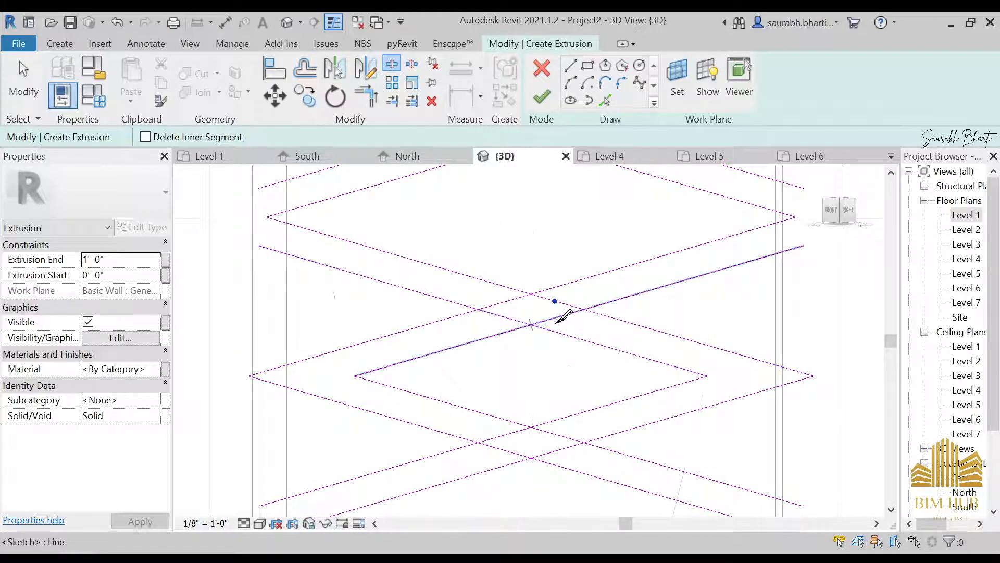
pyautogui.click(558, 317)
# - Split the four brace lines within the fourth crossing from the top
pyautogui.moveTo(507, 308)
pyautogui.mouseDown(button='middle')
pyautogui.moveTo(568, 216)
pyautogui.moveTo(540, 183)
pyautogui.mouseUp(button='middle')
pyautogui.click(541, 309)
pyautogui.click(590, 308)
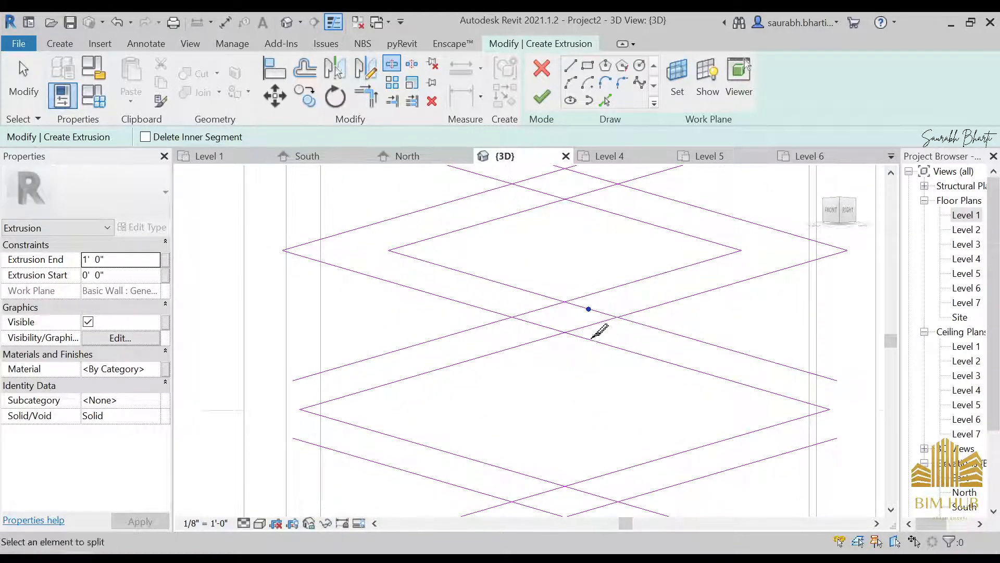
pyautogui.click(589, 326)
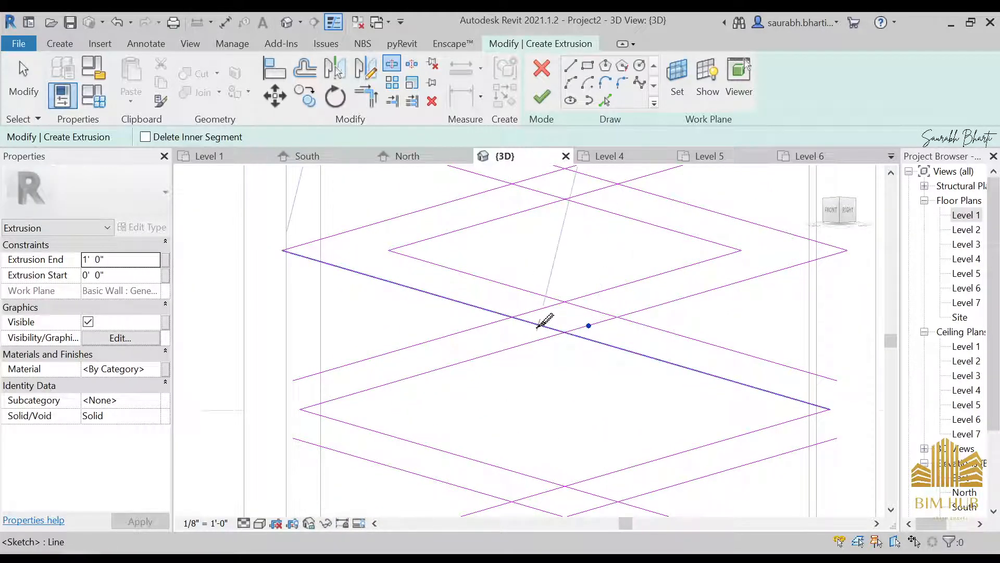
pyautogui.click(538, 326)
# - Split the brace lines within the fifth crossing from the top, just above the lowest inner diamond
pyautogui.scroll(-5, 539, 326)
pyautogui.moveTo(609, 412); pyautogui.dragTo(607, 296, button='middle')
pyautogui.scroll(2, 572, 284)
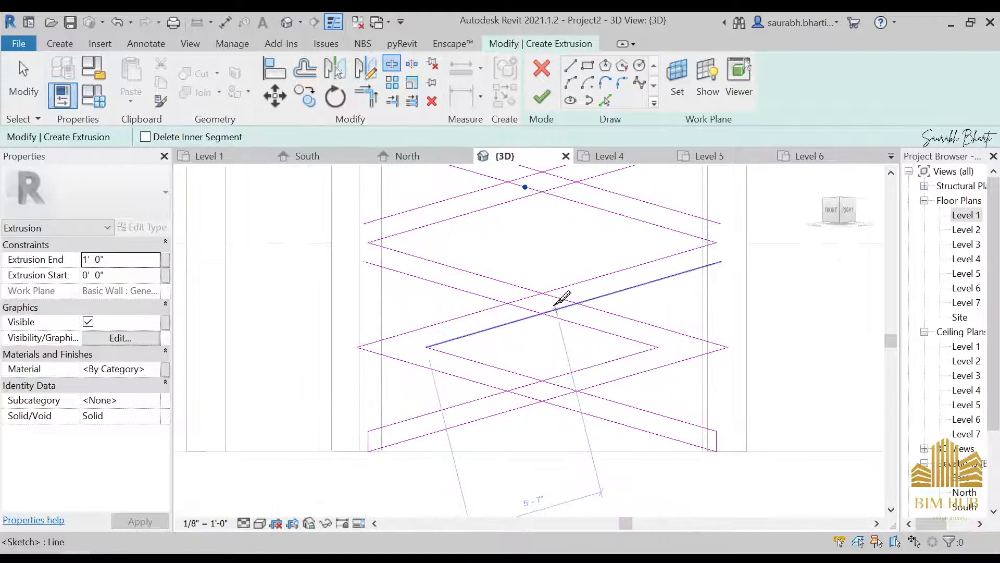
pyautogui.click(558, 298)
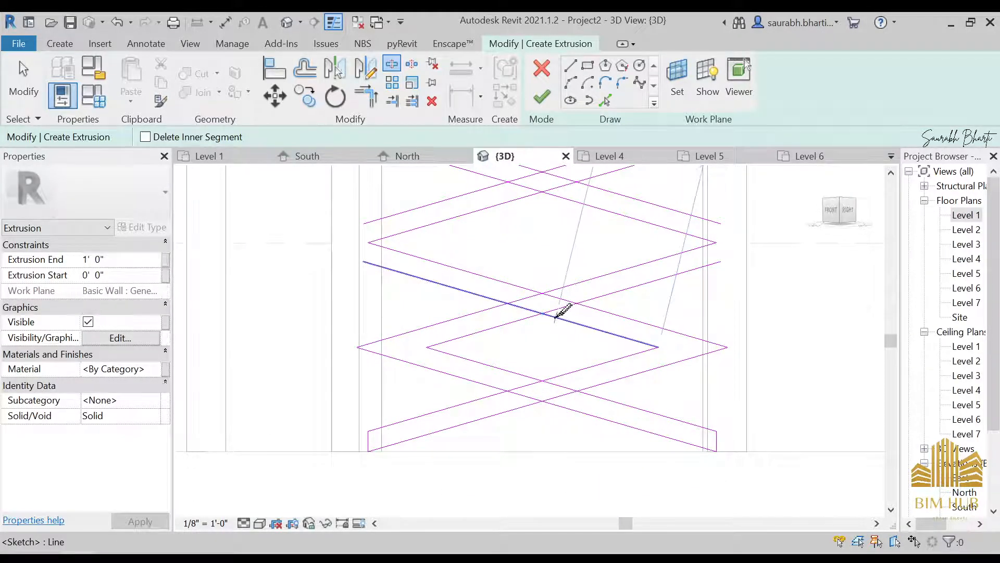
pyautogui.press('Escape')
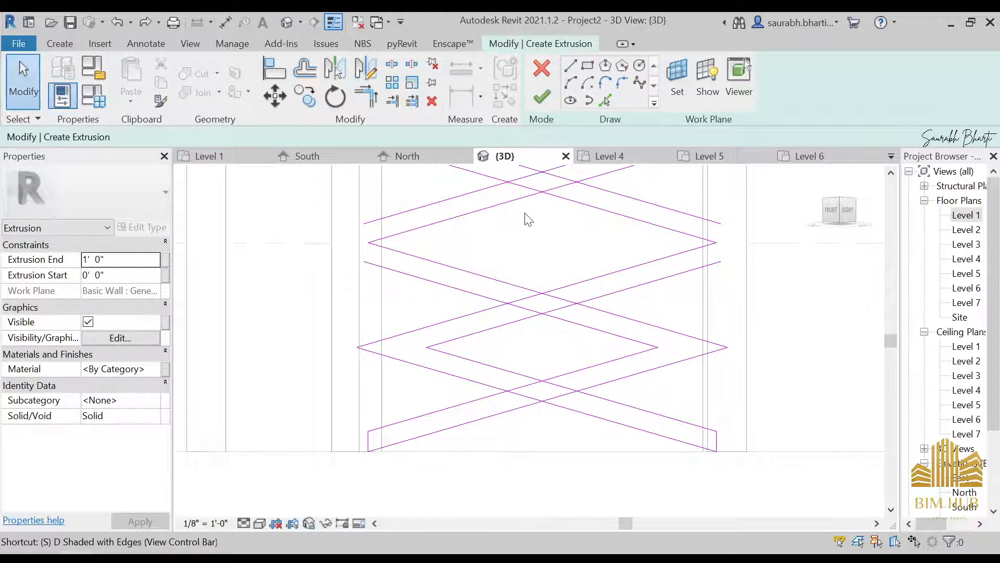
pyautogui.press('s')
pyautogui.press('l')
pyautogui.click(562, 308)
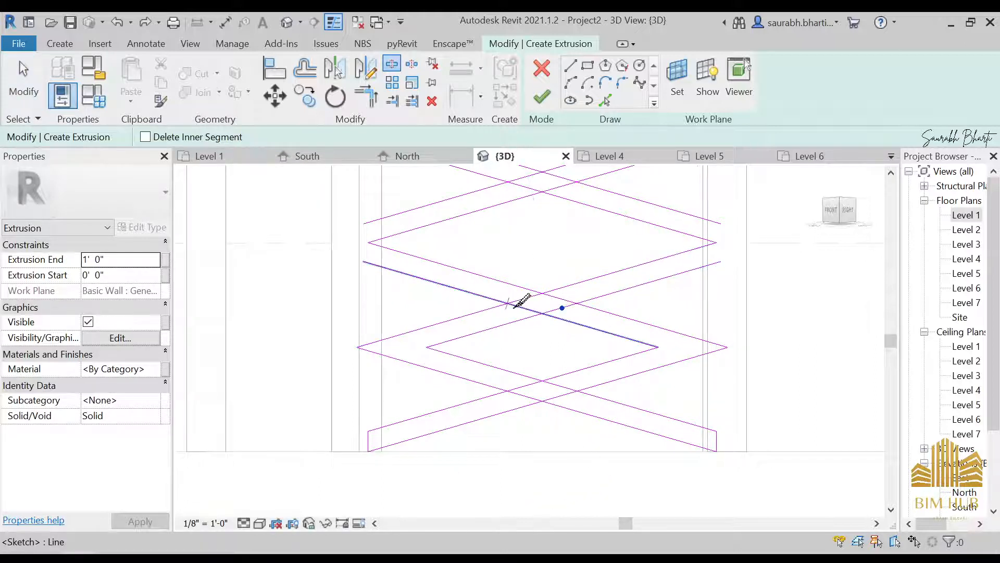
pyautogui.click(527, 298)
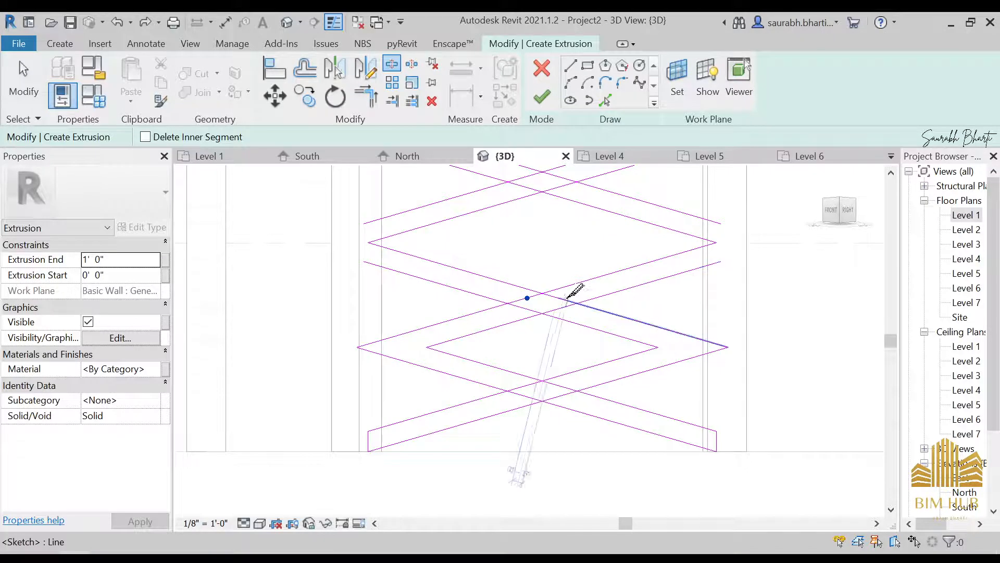
pyautogui.click(565, 300)
# - Split the brace lines within the lowest crossing, just above the base of the columns
pyautogui.moveTo(595, 278); pyautogui.dragTo(609, 293, button='middle')
pyautogui.scroll(5, 573, 263)
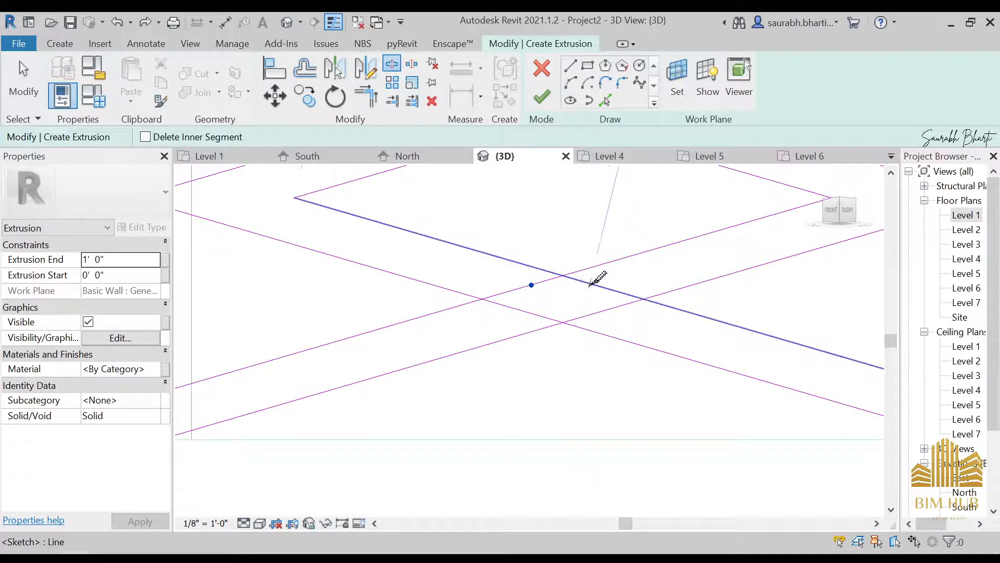
pyautogui.click(612, 309)
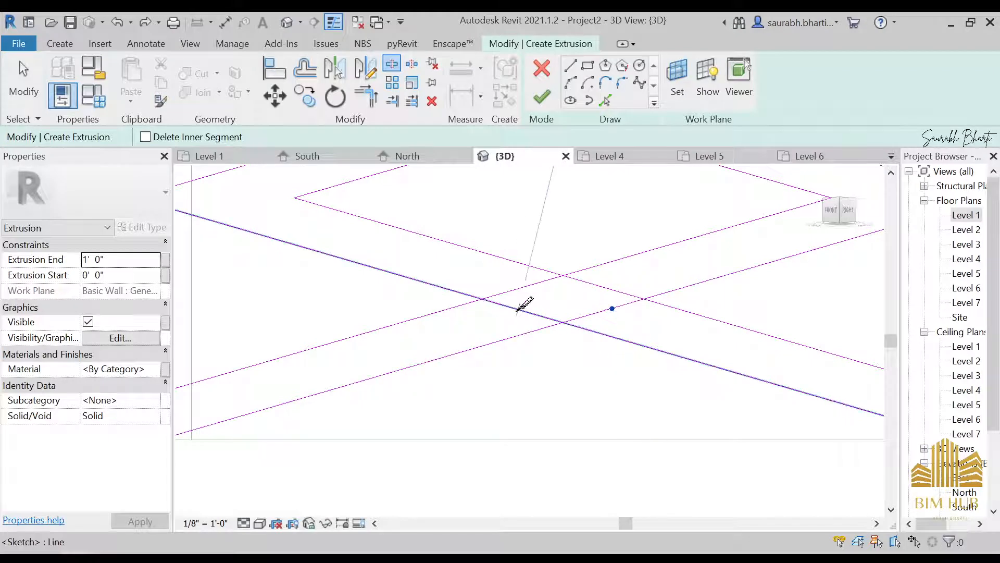
pyautogui.click(518, 310)
# - Trim the split lines at the lowest crossing into four corners so the two braces join with an open centre
pyautogui.press('Escape')
pyautogui.press('t')
pyautogui.press('r')
pyautogui.click(543, 328)
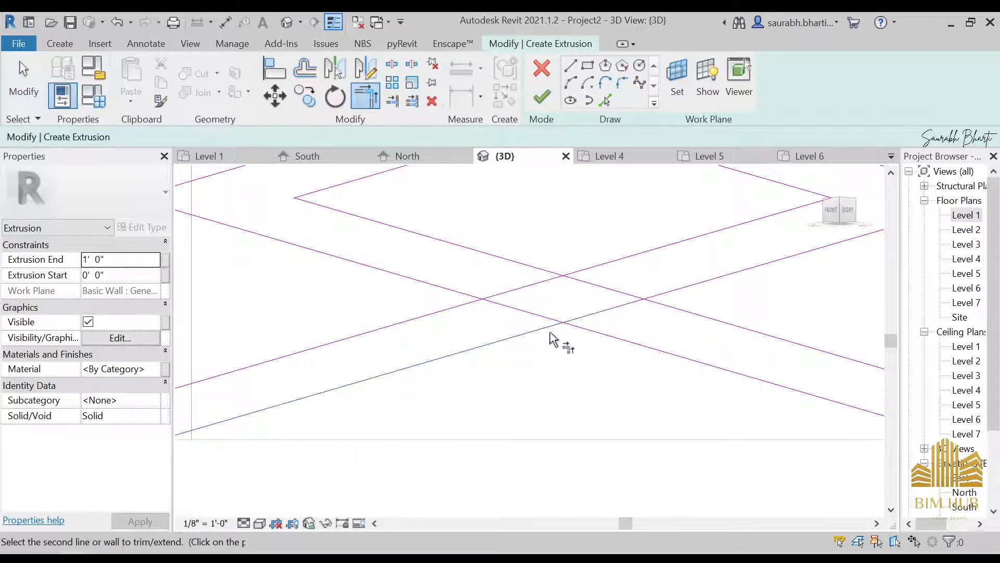
pyautogui.click(630, 341)
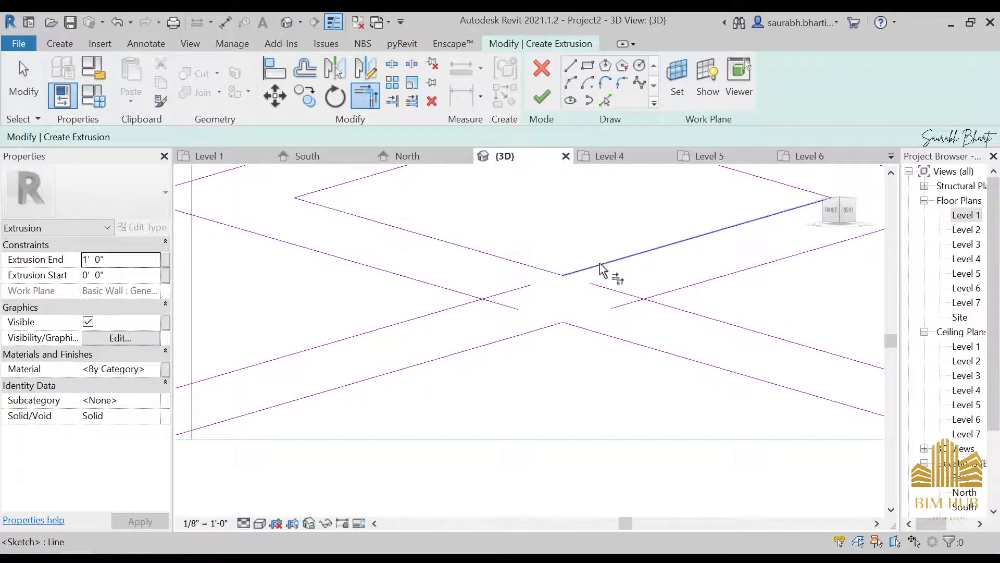
pyautogui.click(470, 294)
pyautogui.click(465, 305)
pyautogui.click(680, 290)
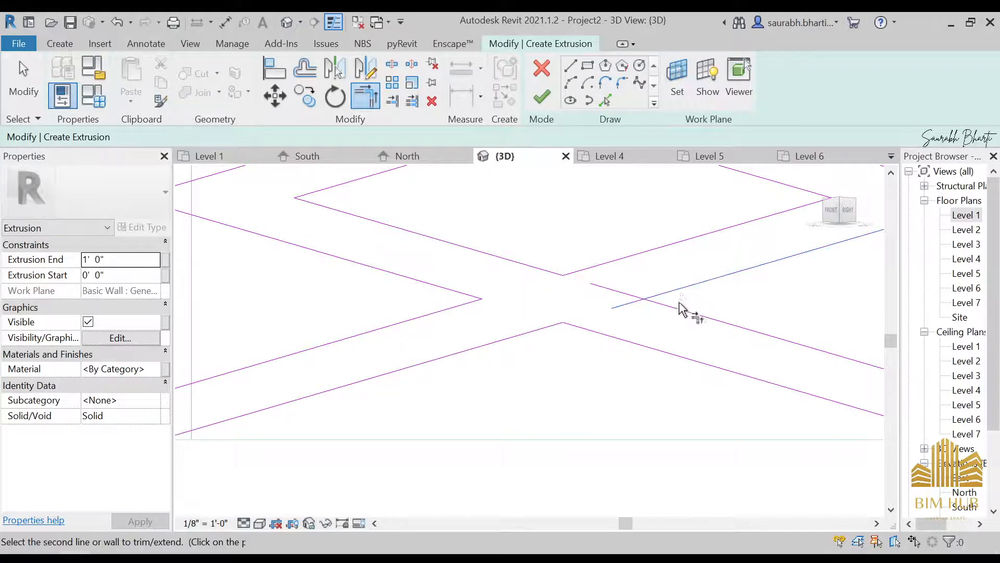
pyautogui.click(680, 309)
# - Trim the lines at the second crossing from the base into open corners and delete the leftover short segment there
pyautogui.scroll(-4, 594, 284)
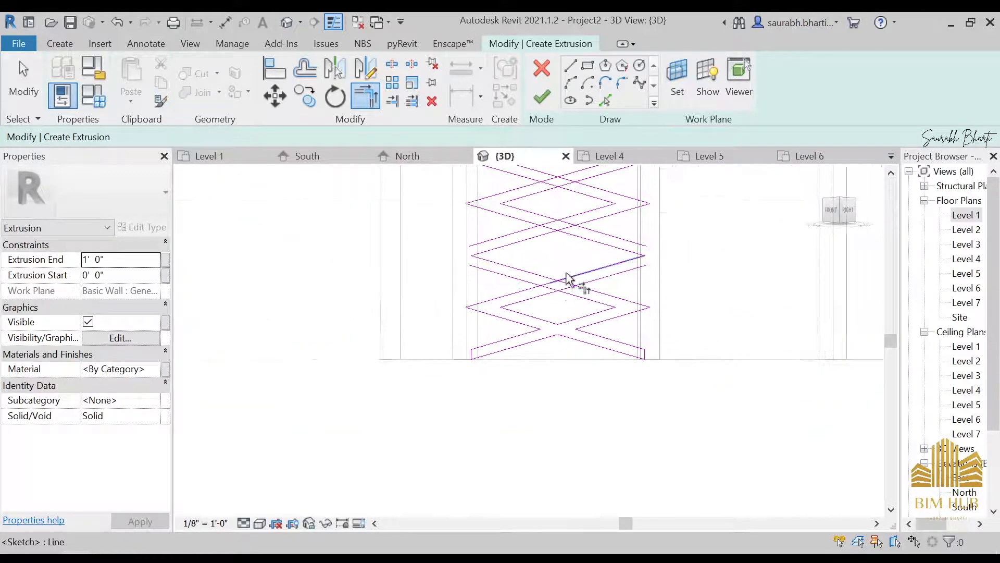
pyautogui.scroll(2, 568, 279)
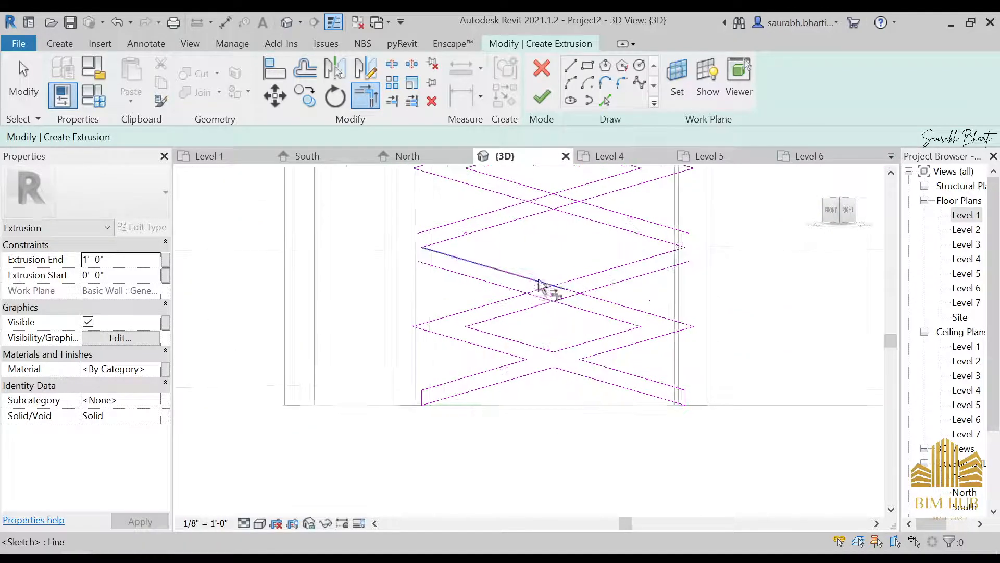
pyautogui.scroll(2, 568, 290)
pyautogui.press('Escape')
pyautogui.click(566, 291)
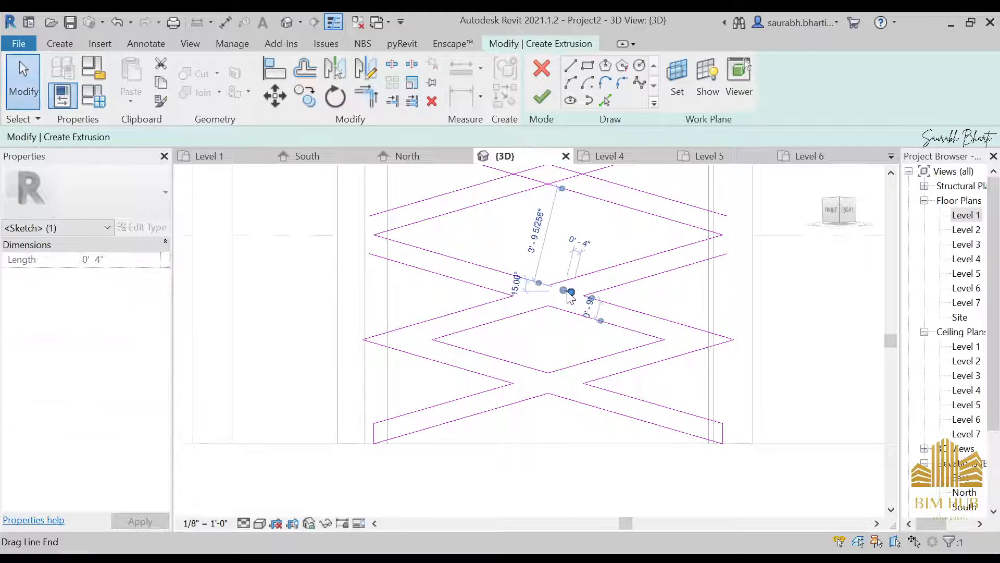
pyautogui.press('Delete')
# - Trim the split lines at the third crossing from the top into four corners with an open centre
pyautogui.scroll(-3, 526, 225)
pyautogui.moveTo(530, 227); pyautogui.dragTo(507, 301, button='middle')
pyautogui.scroll(2, 502, 266)
pyautogui.moveTo(500, 255); pyautogui.dragTo(494, 284, button='middle')
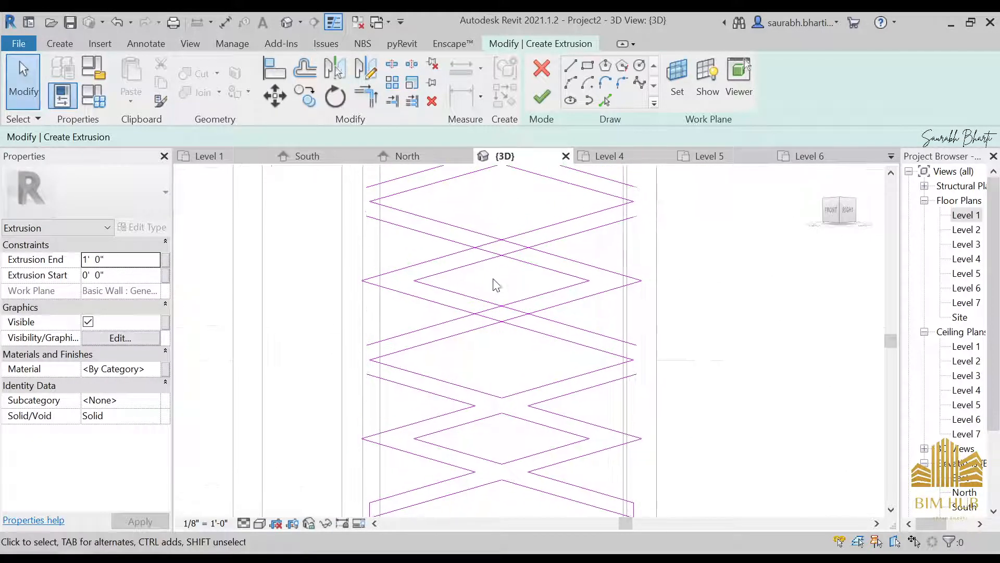
pyautogui.scroll(3, 494, 271)
pyautogui.press('t')
pyautogui.press('r')
pyautogui.click(489, 230)
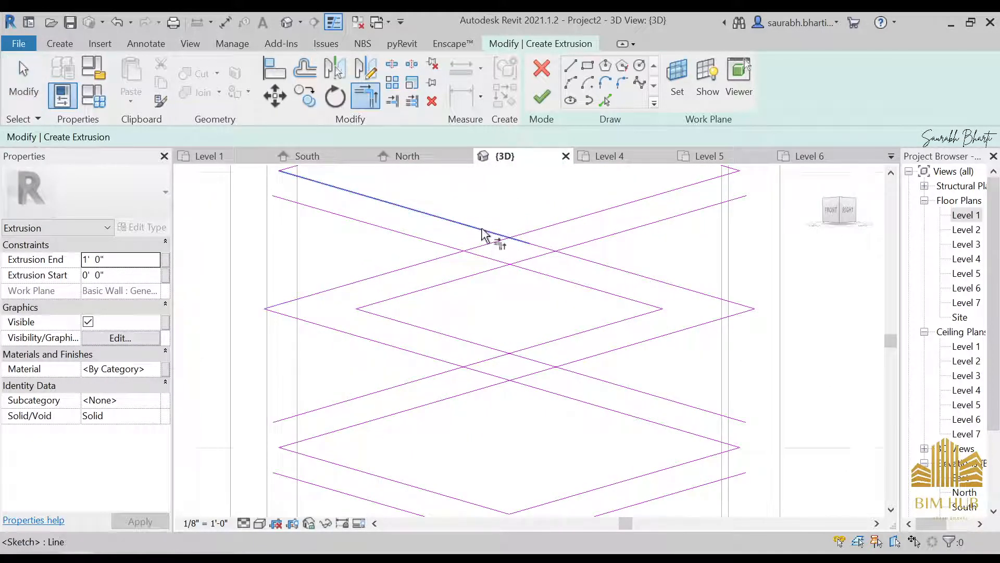
pyautogui.click(540, 228)
pyautogui.click(488, 272)
pyautogui.click(530, 271)
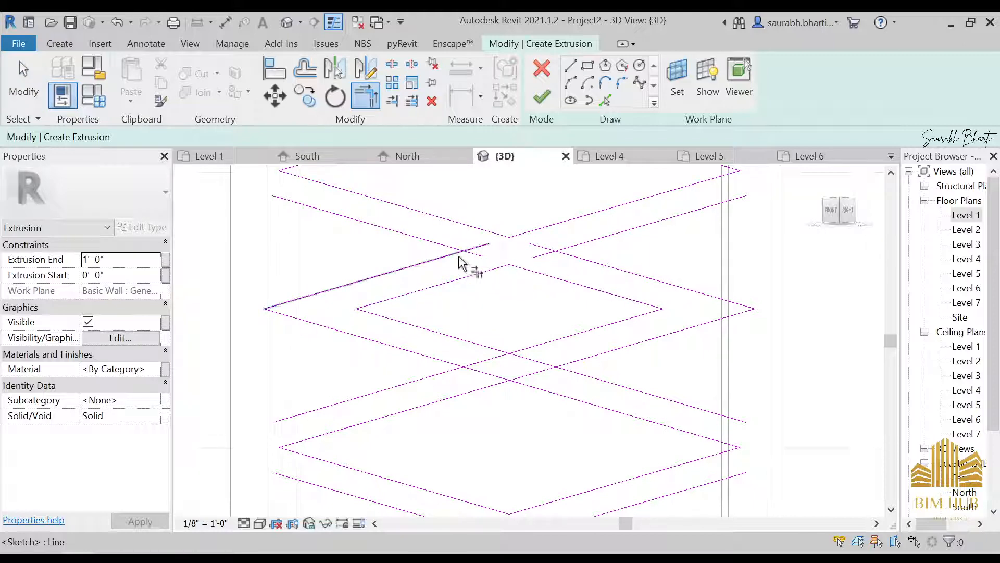
pyautogui.click(447, 246)
pyautogui.click(451, 254)
pyautogui.click(611, 241)
pyautogui.click(608, 262)
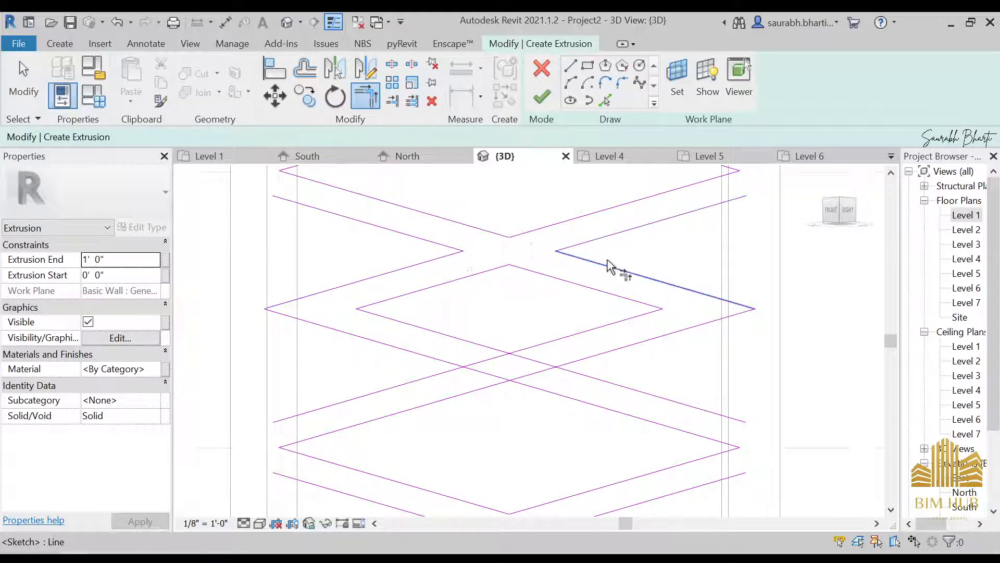
# - Trim the split lines at the second crossing from the top into corners with an open centre
pyautogui.scroll(-3, 568, 220)
pyautogui.moveTo(536, 186); pyautogui.dragTo(511, 289, button='middle')
pyautogui.scroll(3, 513, 296)
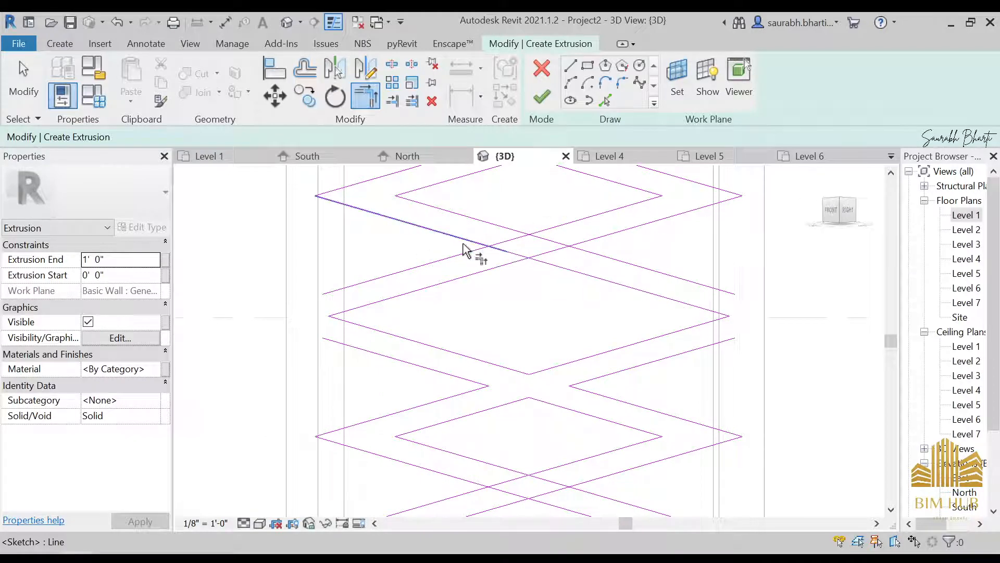
pyautogui.click(498, 237)
pyautogui.click(557, 229)
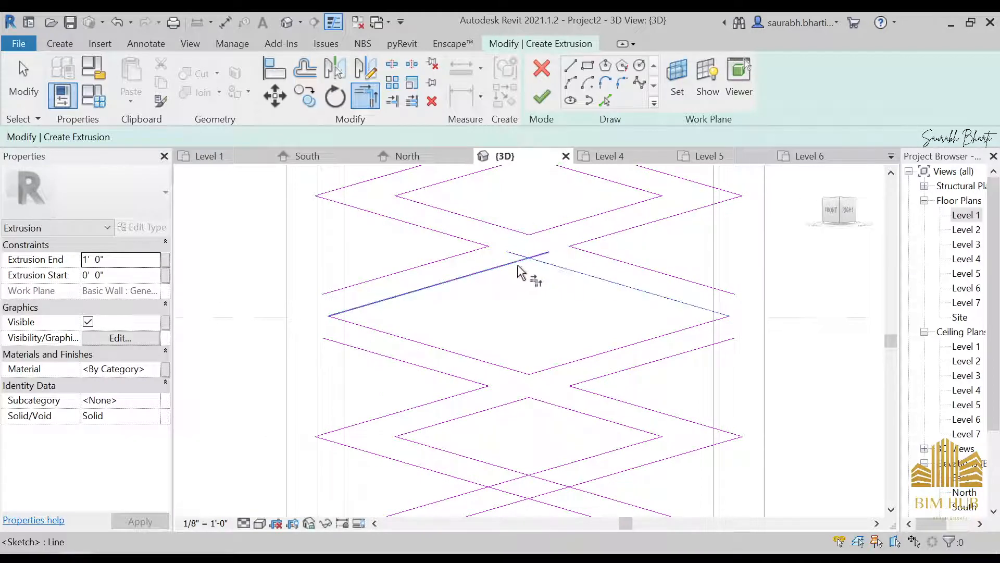
# - Trim the split lines at the topmost crossing into four corners with an open centre
pyautogui.scroll(-3, 539, 258)
pyautogui.scroll(2, 528, 319)
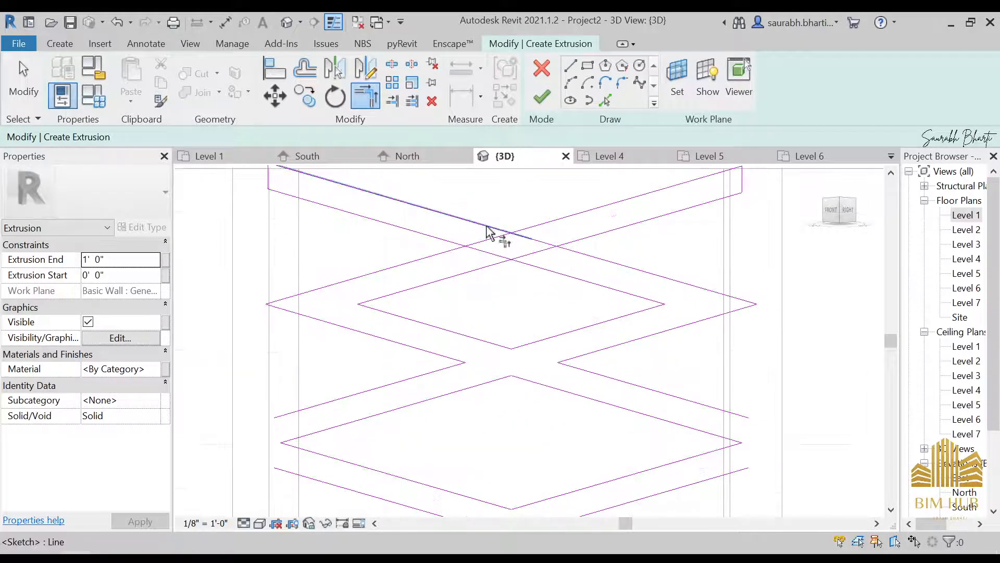
pyautogui.click(528, 267)
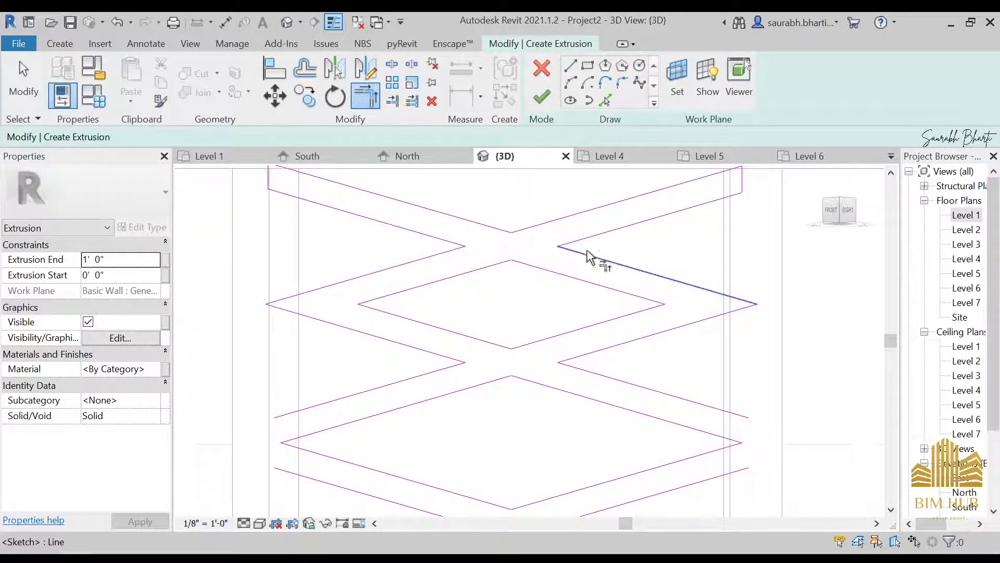
# - Close the open ends between the second and third crossings from the base with a vertical line on each side
pyautogui.scroll(-5, 587, 256)
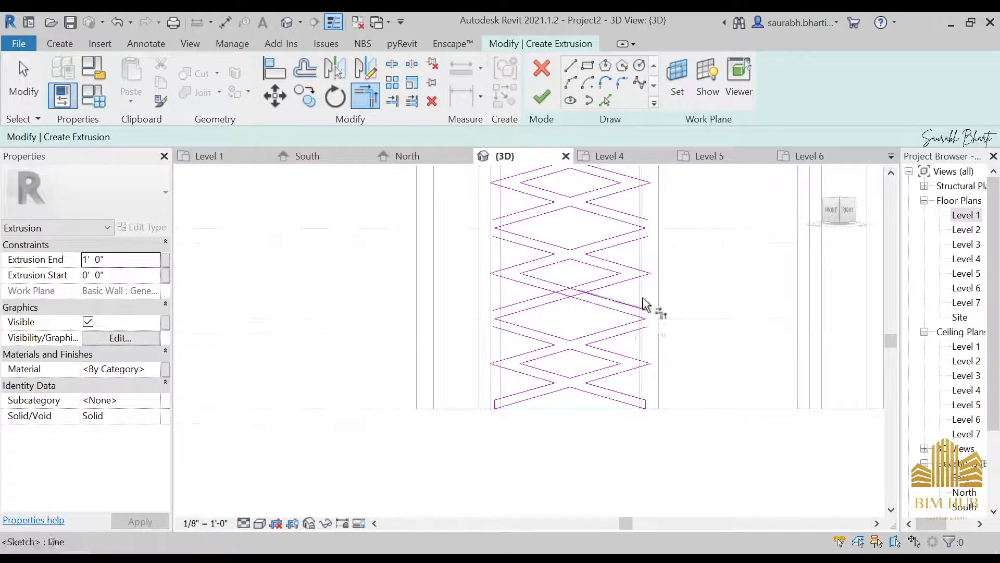
pyautogui.press('Escape')
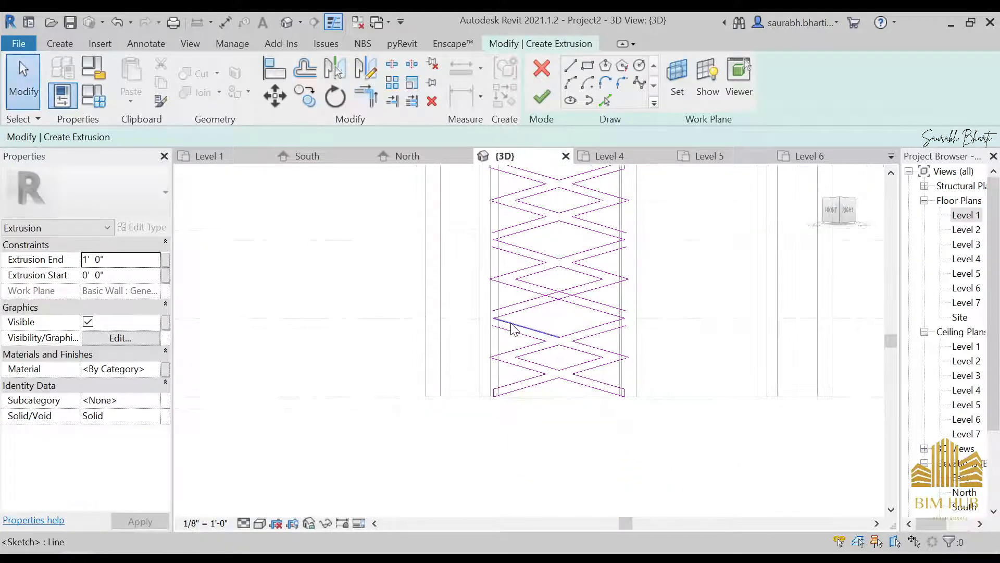
pyautogui.scroll(3, 497, 338)
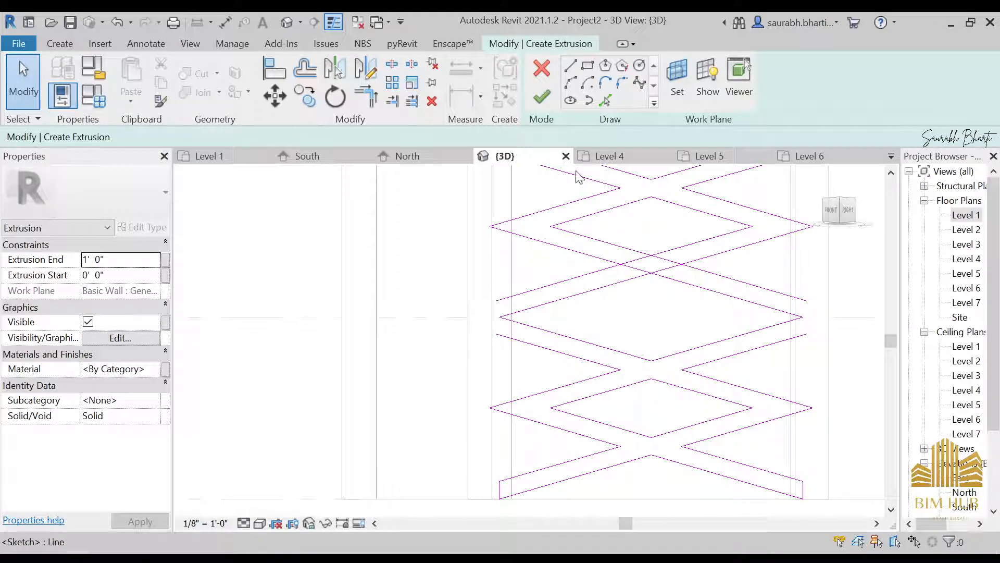
pyautogui.click(573, 67)
pyautogui.scroll(3, 487, 338)
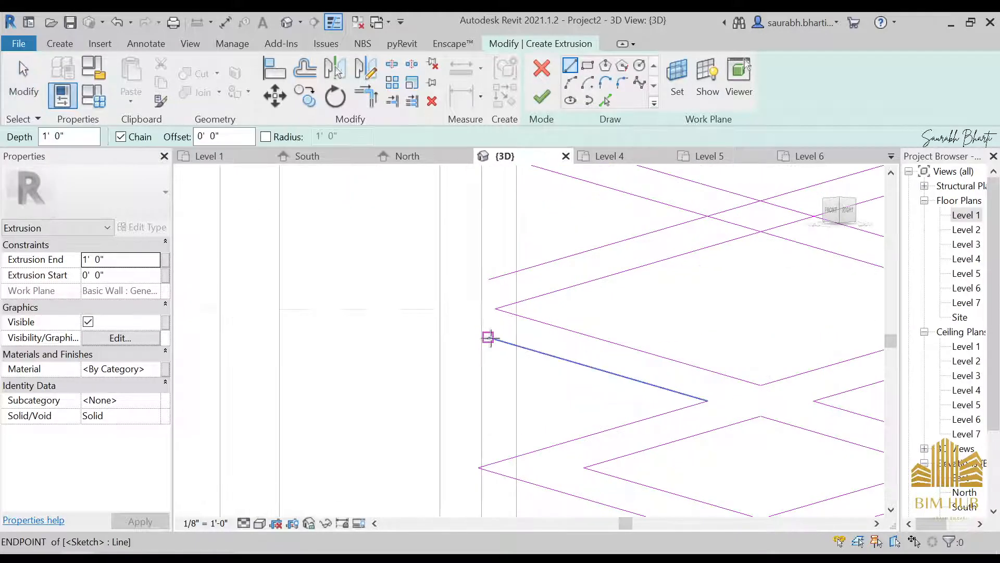
pyautogui.click(489, 279)
pyautogui.scroll(-4, 672, 294)
pyautogui.moveTo(760, 314); pyautogui.dragTo(558, 320, button='middle')
pyautogui.scroll(3, 680, 324)
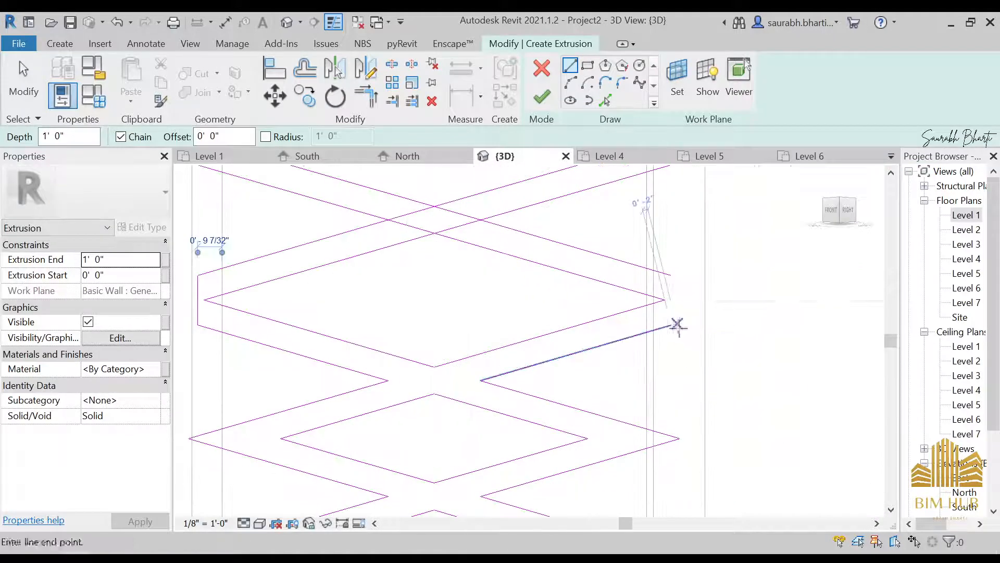
pyautogui.click(671, 275)
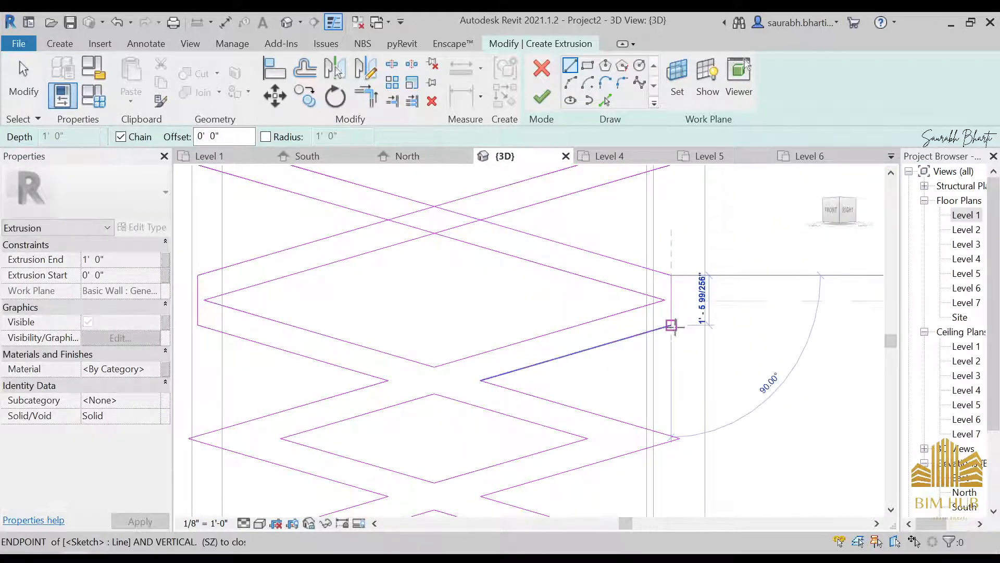
# - Close the open ends between the fourth and fifth crossings from the base with a vertical line on each side
pyautogui.scroll(-2, 670, 290)
pyautogui.moveTo(655, 273)
pyautogui.mouseDown(button='middle')
pyautogui.moveTo(652, 310)
pyautogui.moveTo(645, 261)
pyautogui.mouseUp(button='middle')
pyautogui.click(659, 215)
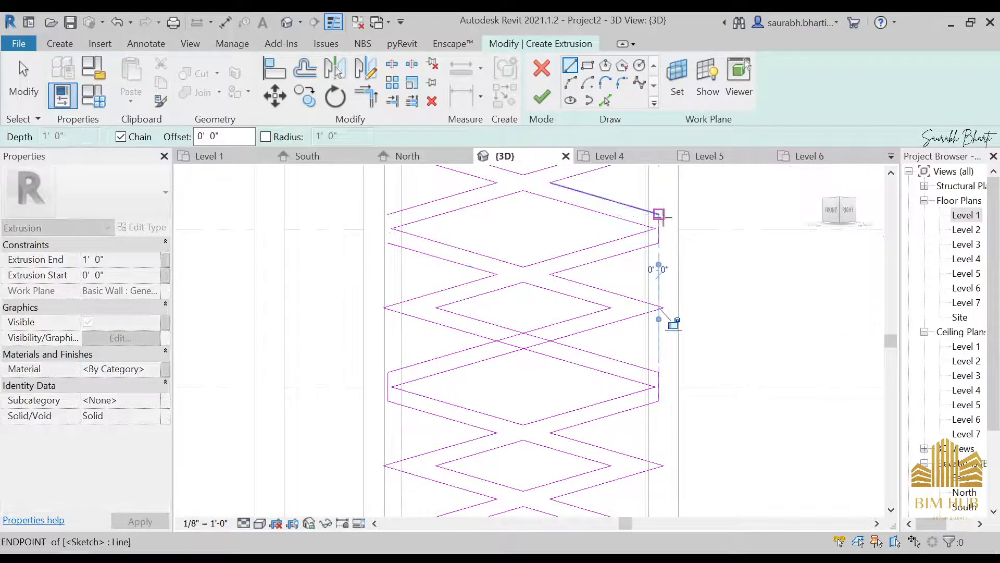
pyautogui.click(388, 243)
pyautogui.click(388, 214)
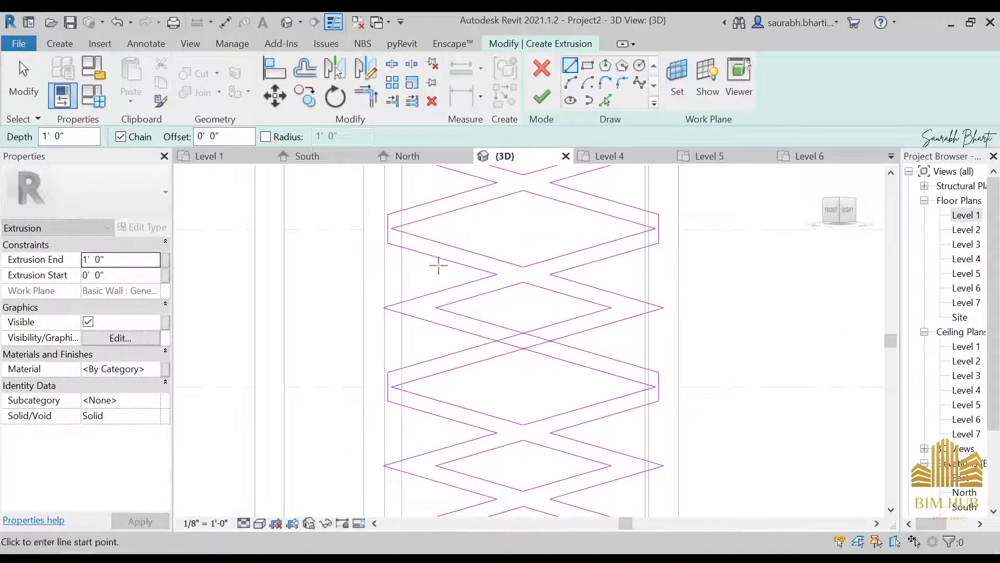
pyautogui.press('Escape')
pyautogui.scroll(-2, 577, 239)
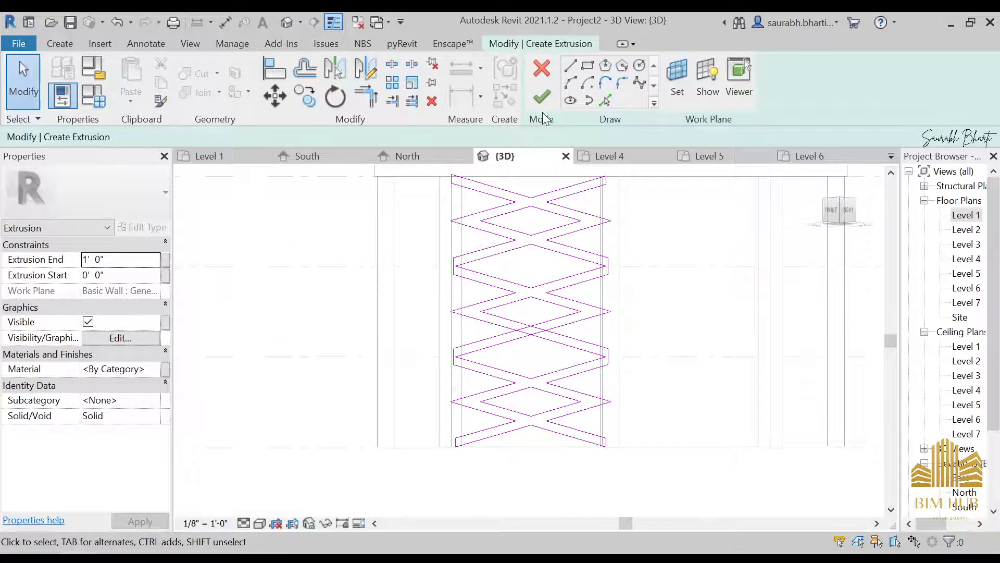
# - Trim the intersecting lines at the third crossing from the base into four corners with an open centre
pyautogui.click(541, 96)
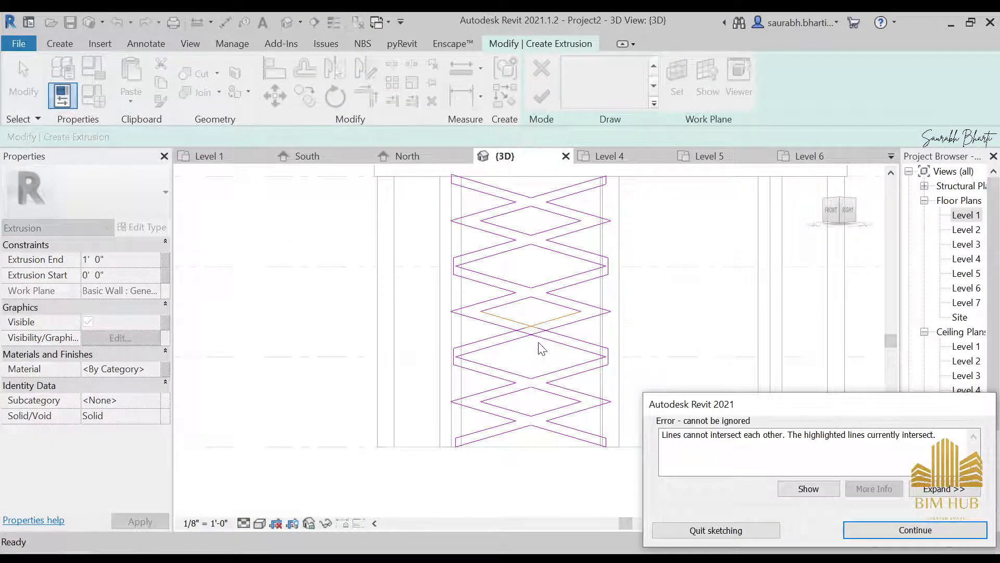
pyautogui.press('Return')
pyautogui.scroll(4, 532, 334)
pyautogui.press('t')
pyautogui.press('r')
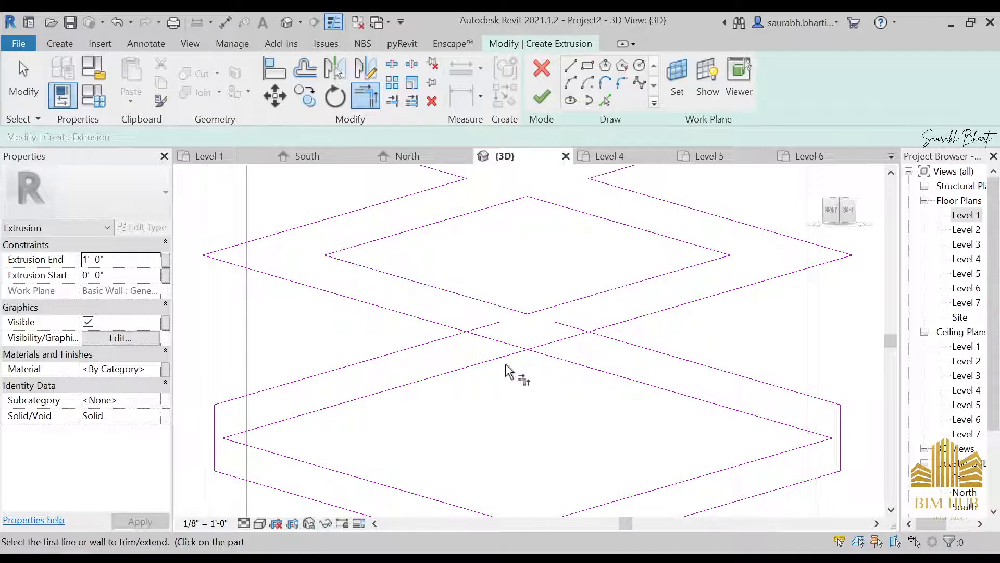
pyautogui.click(505, 357)
pyautogui.click(569, 362)
pyautogui.click(461, 334)
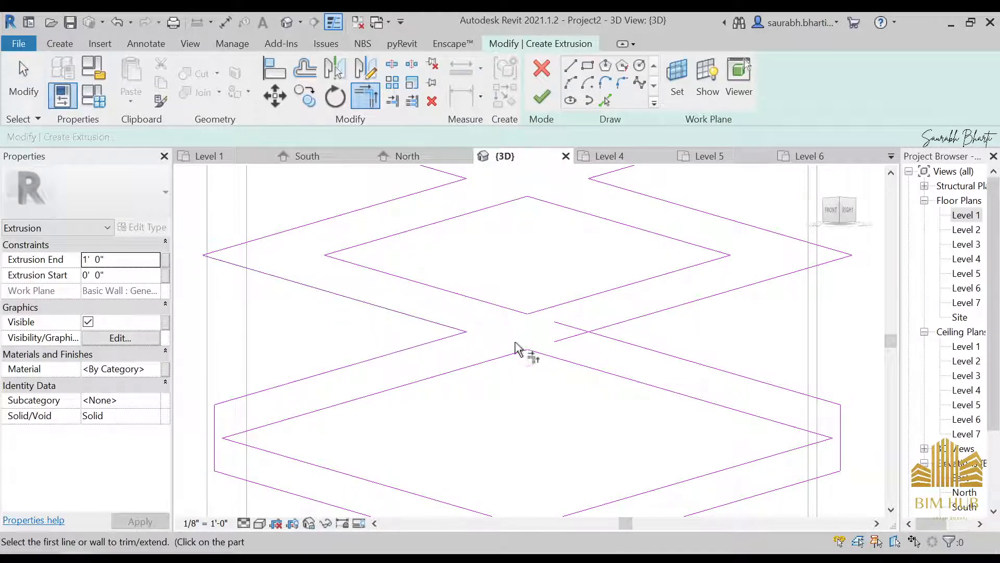
pyautogui.click(630, 322)
pyautogui.click(633, 344)
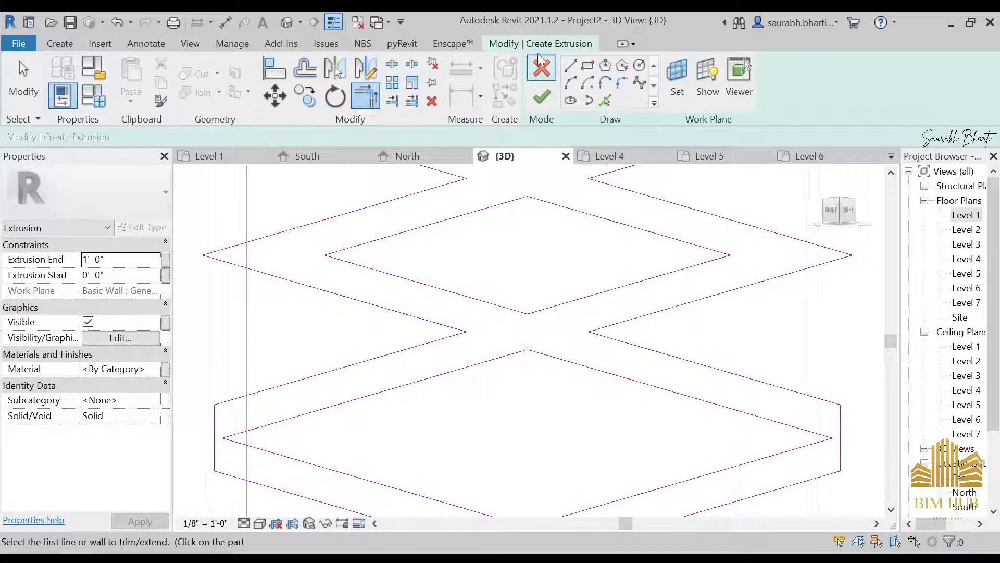
# - Finish the bracing's extrusion sketch and complete the in-place model
pyautogui.click(542, 97)
pyautogui.scroll(-5, 523, 289)
pyautogui.press('Escape')
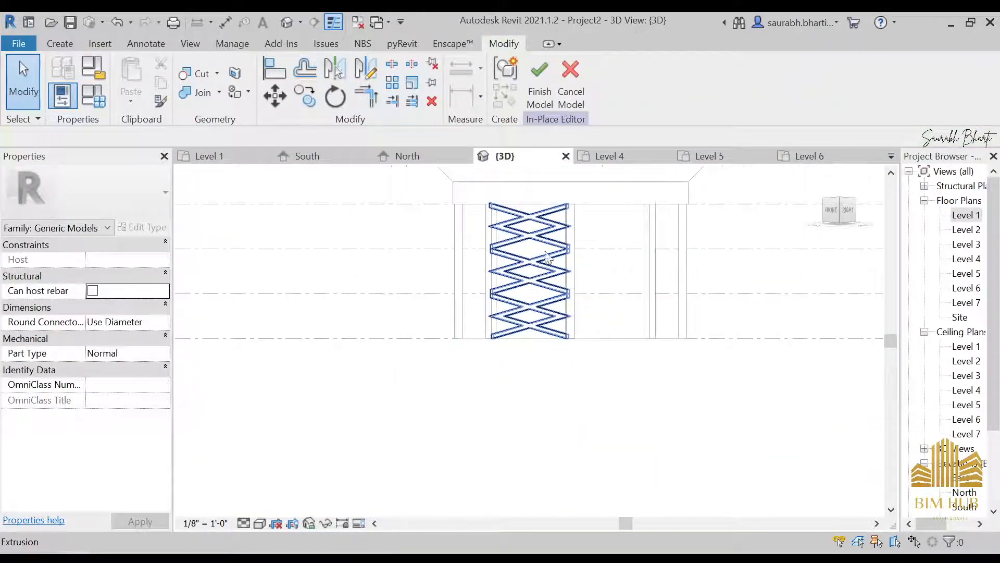
pyautogui.click(540, 78)
# - Edit the bracing in place, set its extrusion end to 9 inches, and finish the model
pyautogui.keyDown('shift'); pyautogui.moveTo(526, 292); pyautogui.dragTo(653, 402, button='middle'); pyautogui.keyUp('shift')
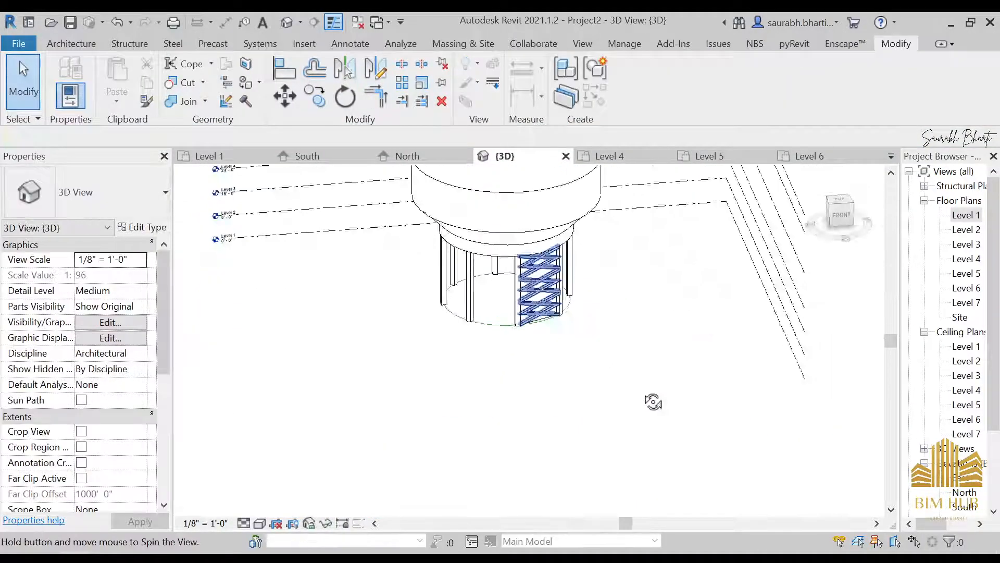
pyautogui.scroll(3, 534, 286)
pyautogui.keyDown('shift'); pyautogui.moveTo(556, 350); pyautogui.dragTo(509, 393, button='middle'); pyautogui.keyUp('shift')
pyautogui.scroll(2, 520, 268)
pyautogui.scroll(-4, 535, 284)
pyautogui.keyDown('shift'); pyautogui.moveTo(536, 284); pyautogui.dragTo(632, 307, button='middle'); pyautogui.keyUp('shift')
pyautogui.click(543, 271)
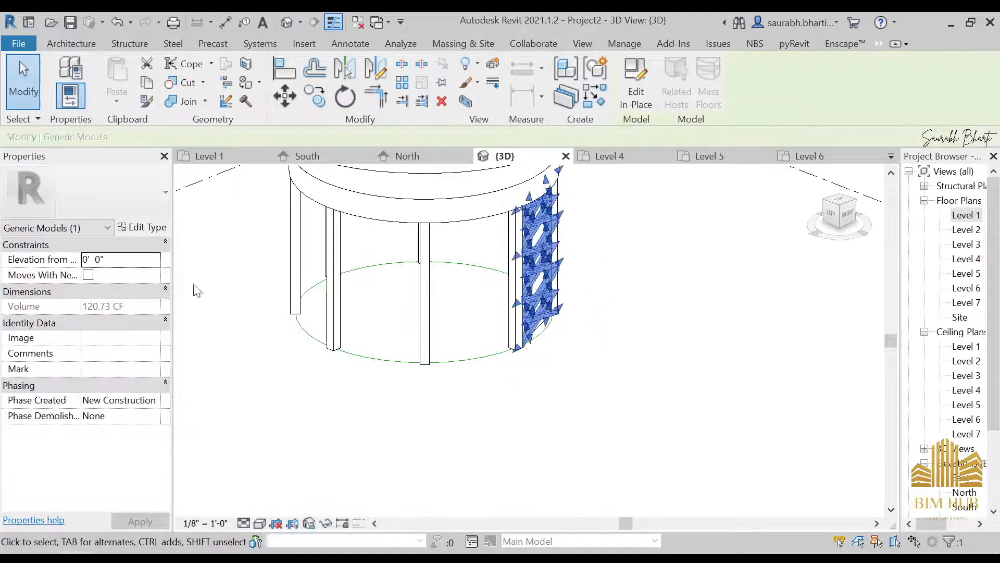
pyautogui.click(635, 77)
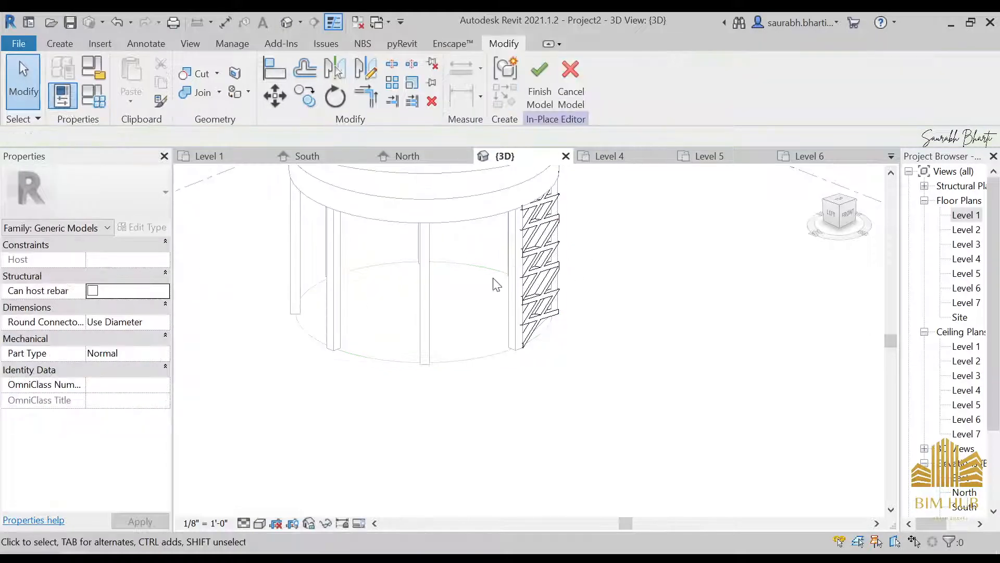
pyautogui.click(543, 260)
pyautogui.click(110, 262)
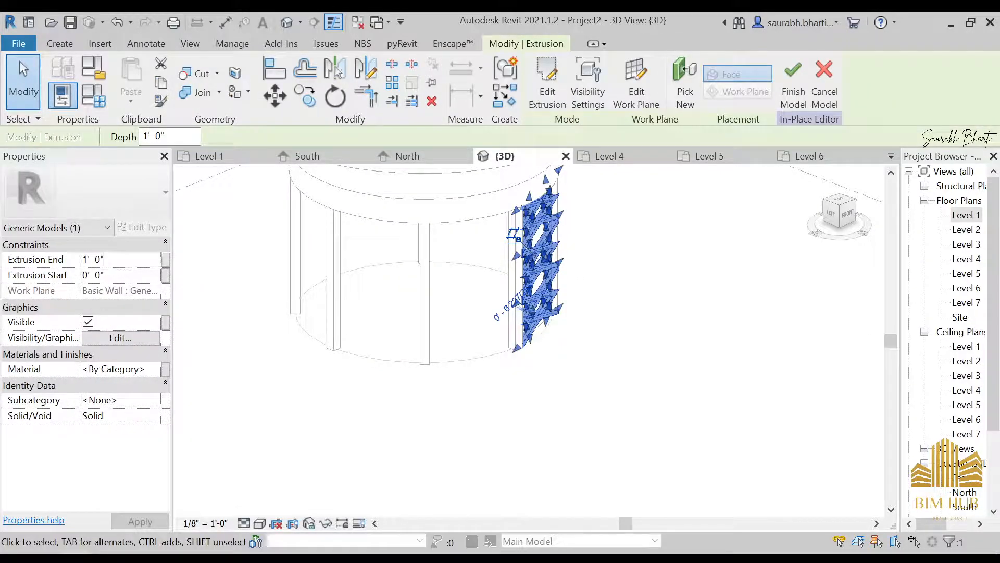
pyautogui.write('9')
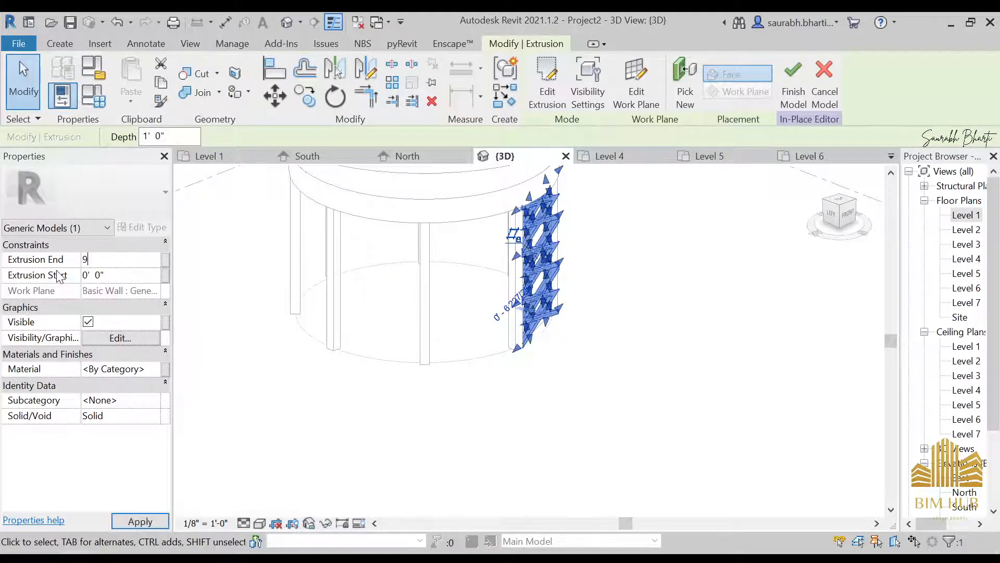
pyautogui.click(608, 339)
pyautogui.keyDown('shift'); pyautogui.moveTo(607, 340); pyautogui.dragTo(529, 367, button='middle'); pyautogui.keyUp('shift')
pyautogui.click(540, 72)
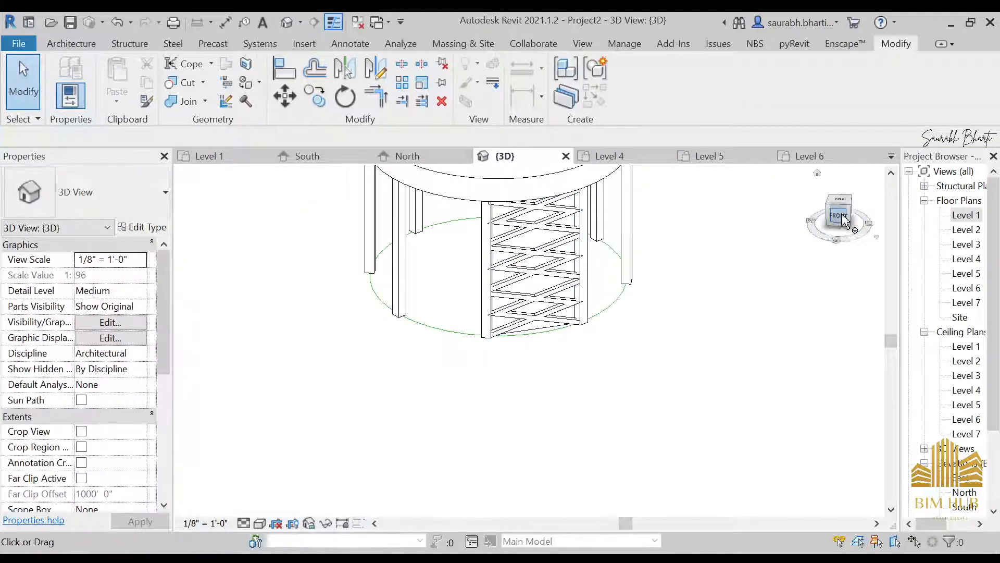
# - On the Level 1 plan, try to radially array the bracing as 8 items about the circle's centre, 45° between adjacent columns
pyautogui.doubleClick(967, 215)
pyautogui.click(594, 364)
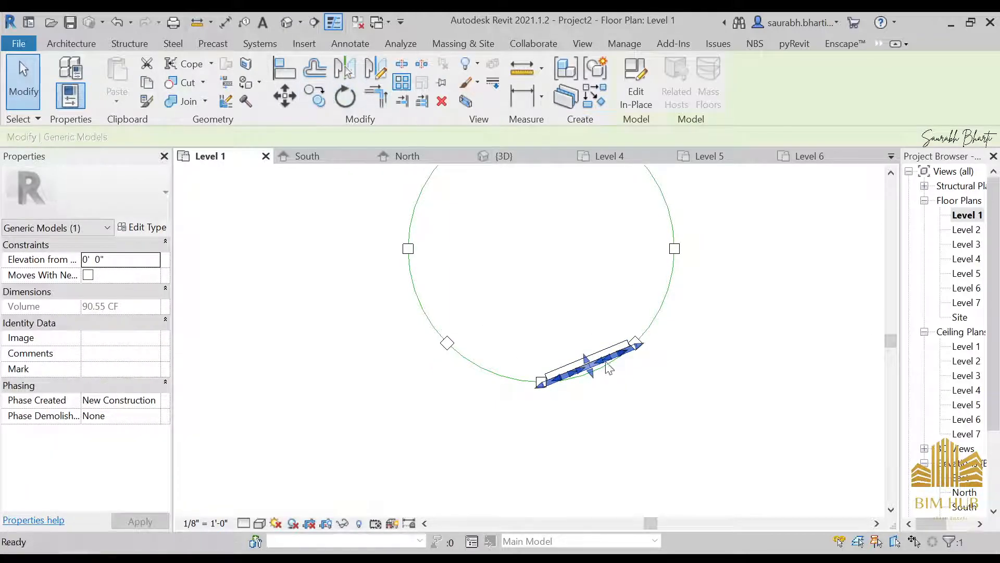
pyautogui.press('a')
pyautogui.press('r')
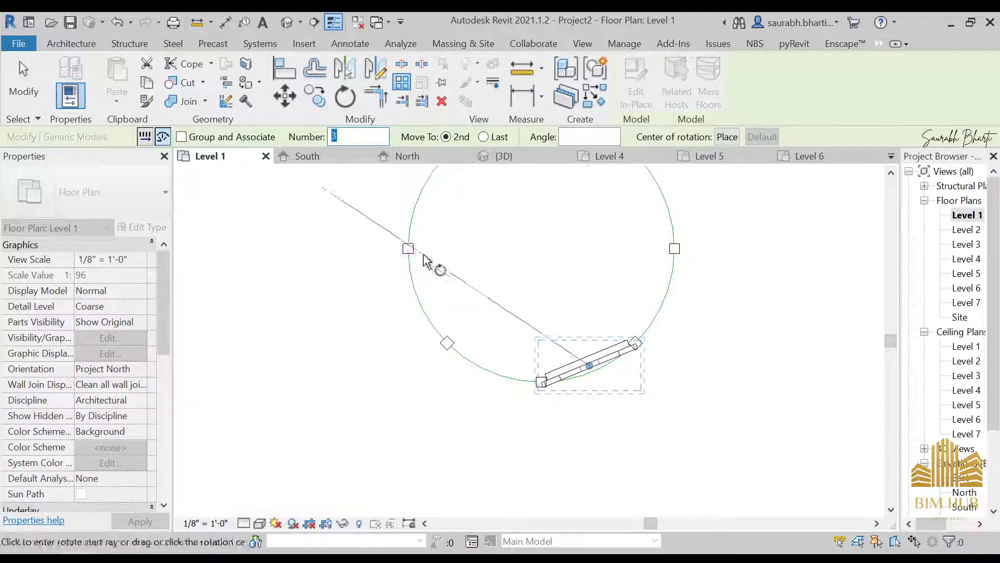
pyautogui.moveTo(423, 256); pyautogui.dragTo(371, 330, button='middle')
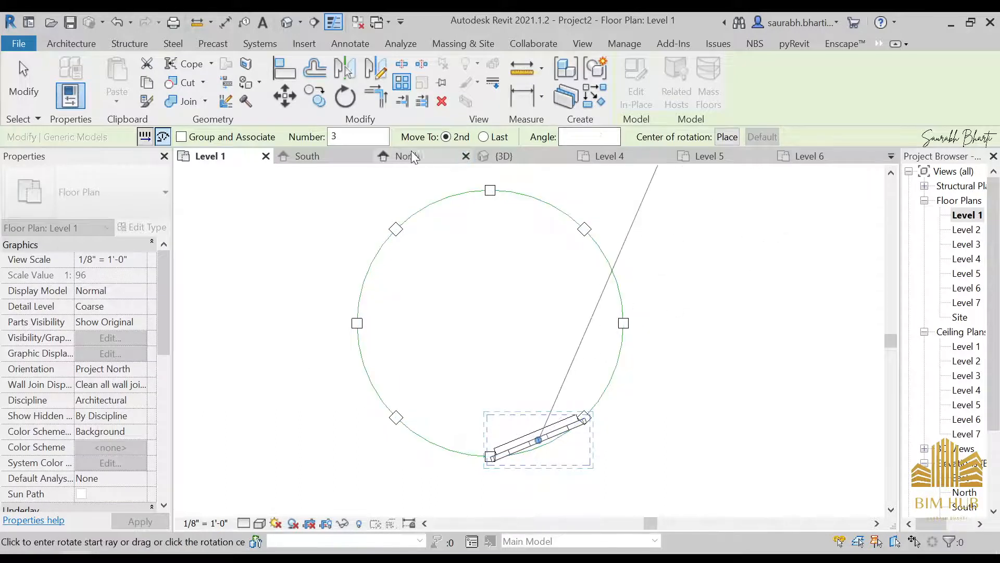
pyautogui.click(495, 139)
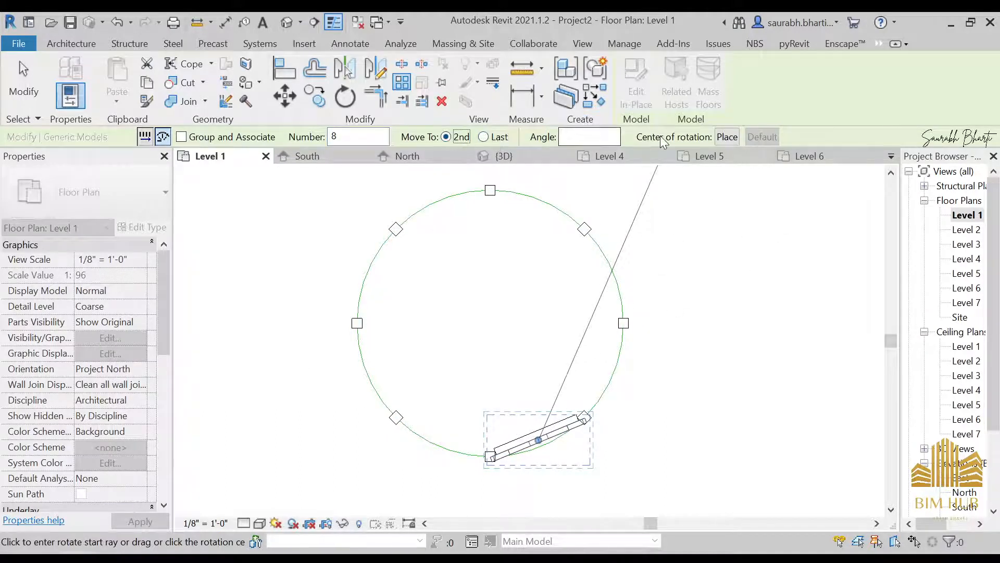
pyautogui.click(736, 138)
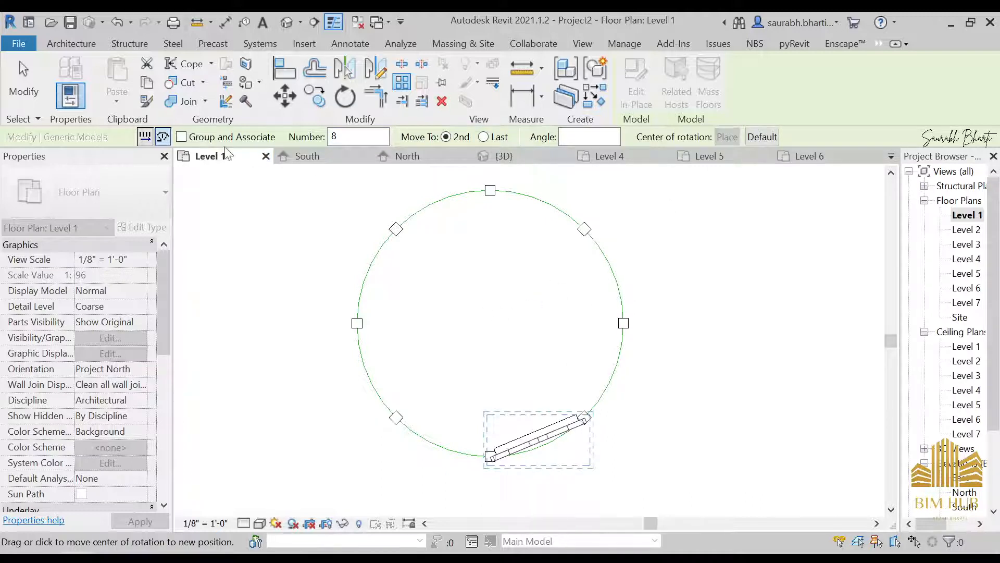
pyautogui.click(490, 323)
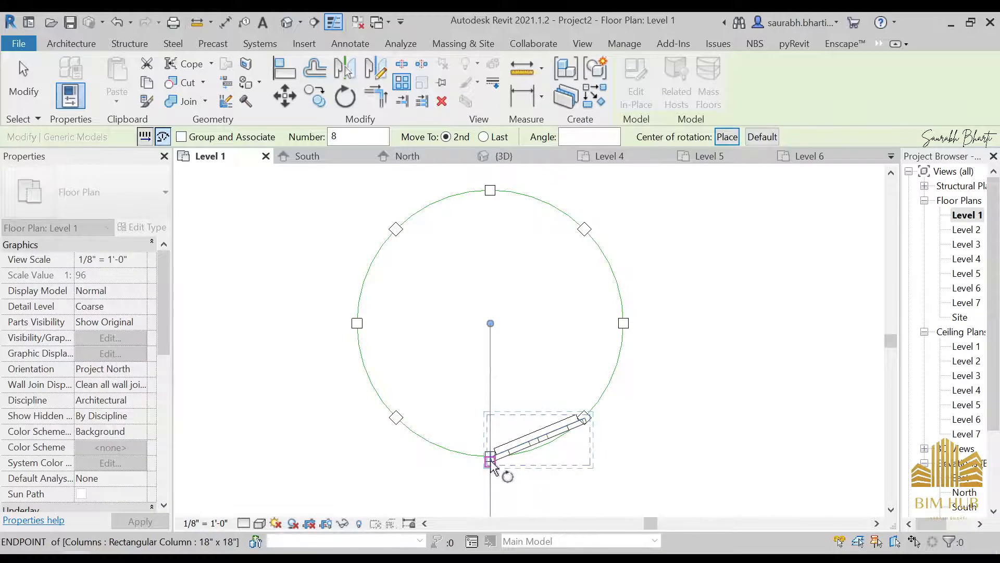
pyautogui.scroll(2, 492, 482)
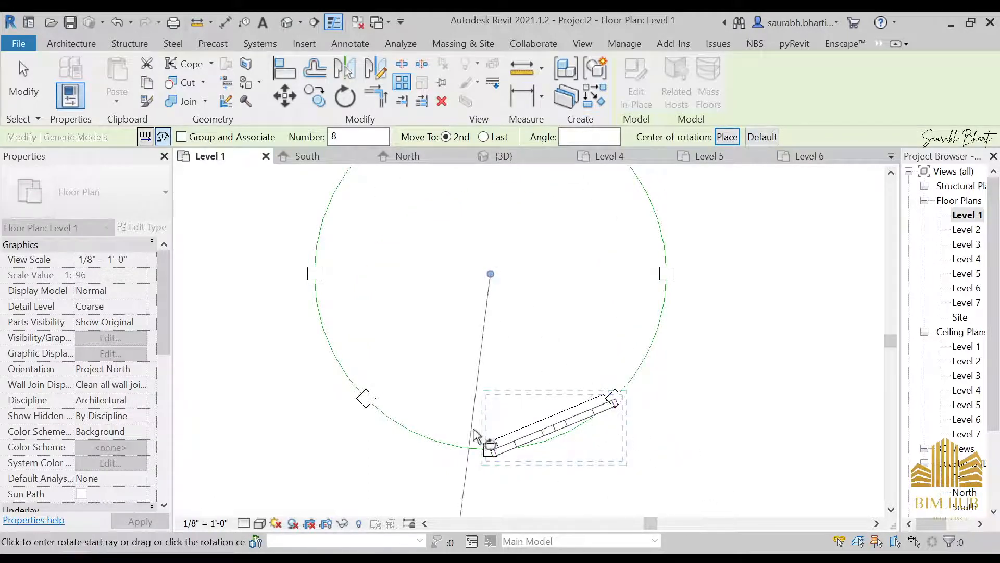
pyautogui.click(490, 449)
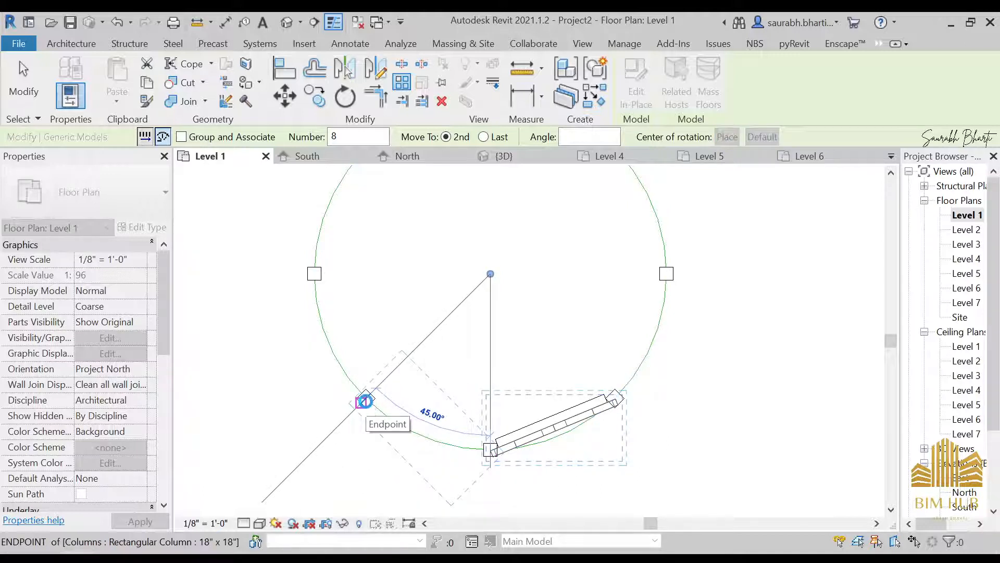
pyautogui.click(365, 401)
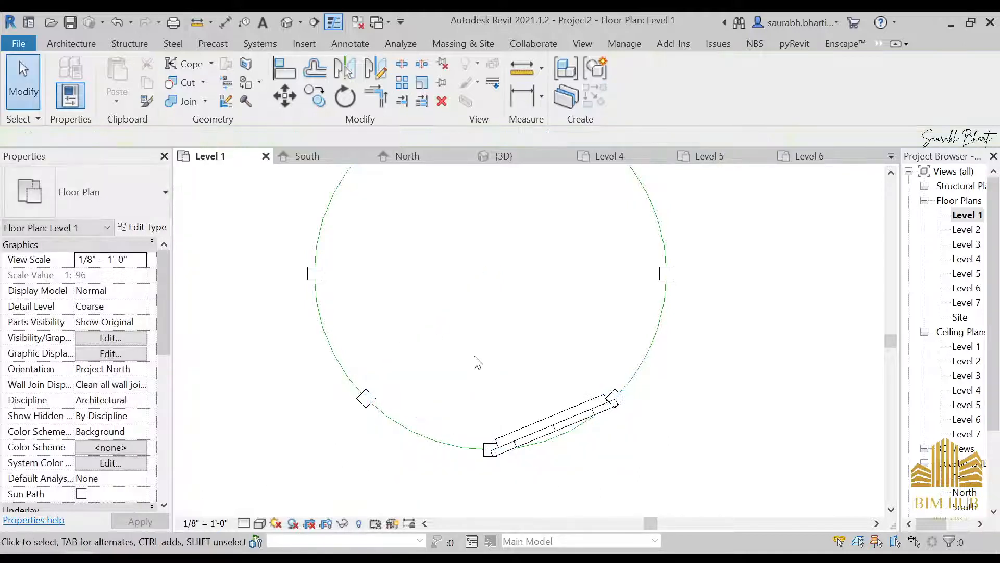
# - Select the bracing in the 3D view and, on the Level 1 plan, try to radially array it as 7 items about the circle's centre at 45°
pyautogui.scroll(-4, 473, 363)
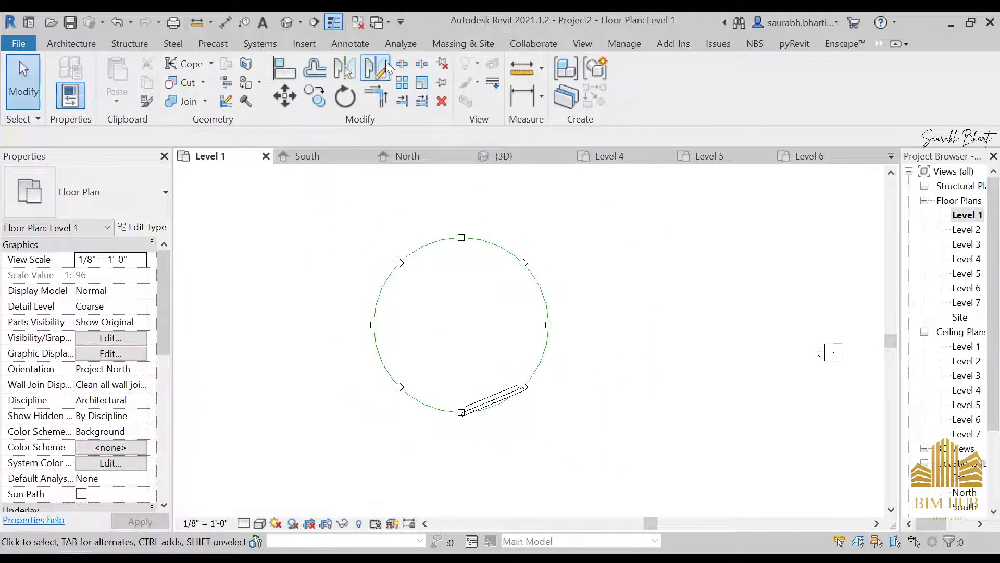
pyautogui.click(299, 23)
pyautogui.keyDown('shift'); pyautogui.moveTo(405, 273); pyautogui.dragTo(495, 287, button='middle'); pyautogui.keyUp('shift')
pyautogui.click(496, 288)
pyautogui.doubleClick(962, 216)
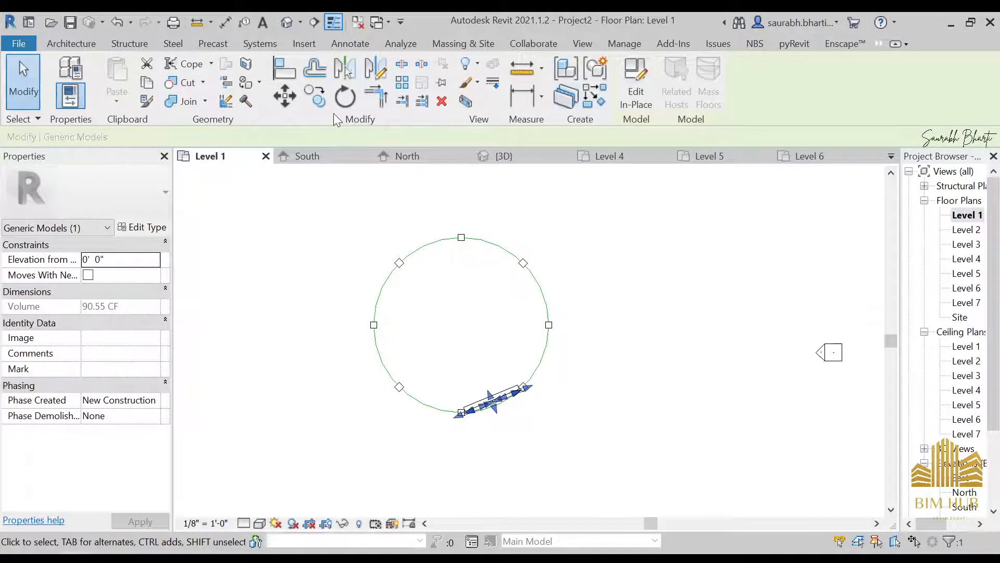
pyautogui.click(402, 82)
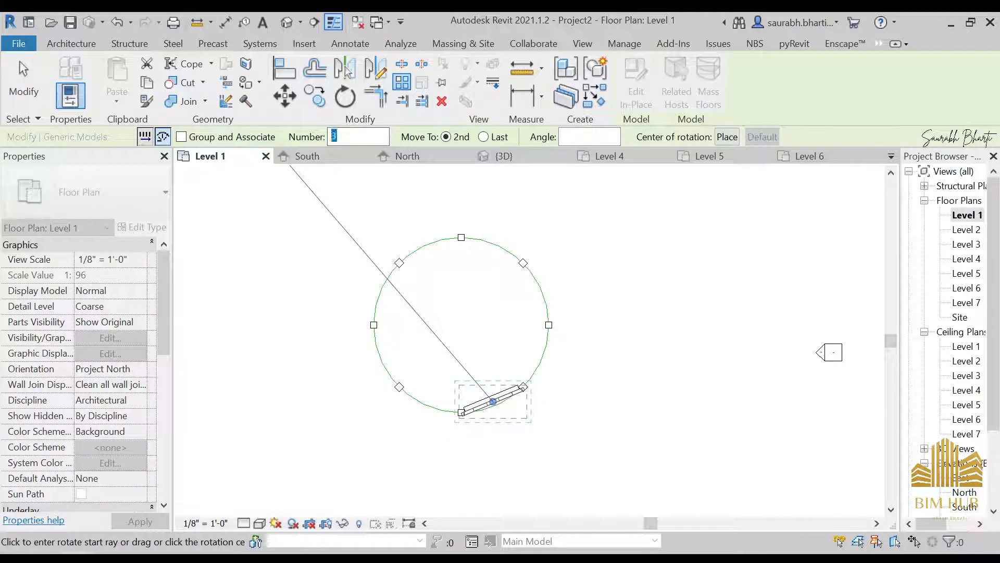
pyautogui.write('7')
pyautogui.click(576, 138)
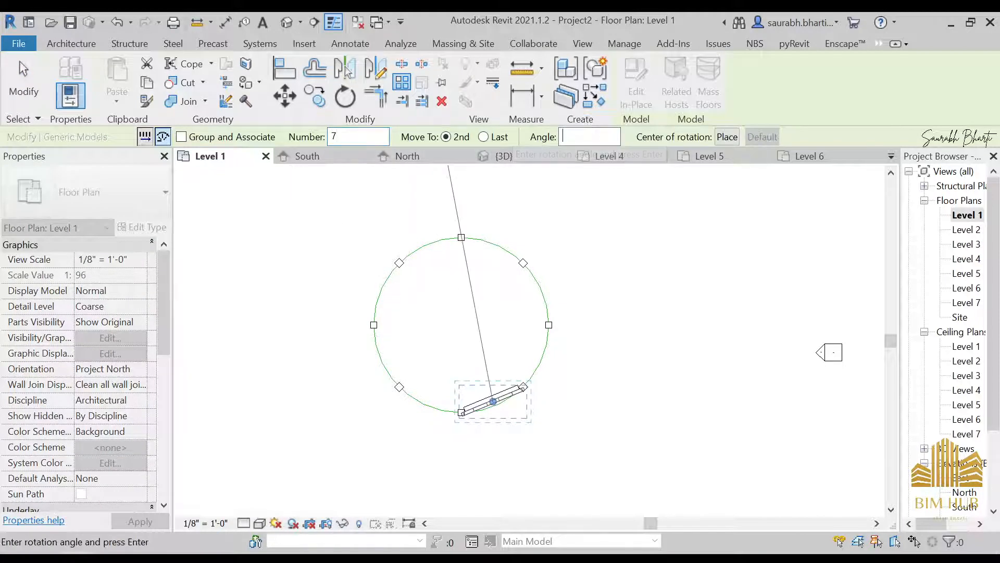
pyautogui.click(732, 137)
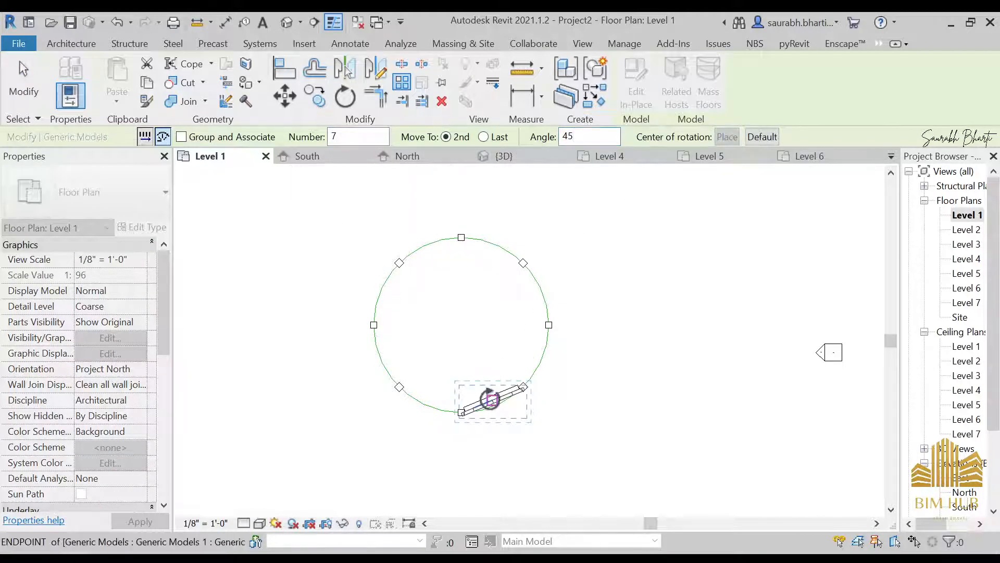
pyautogui.click(457, 299)
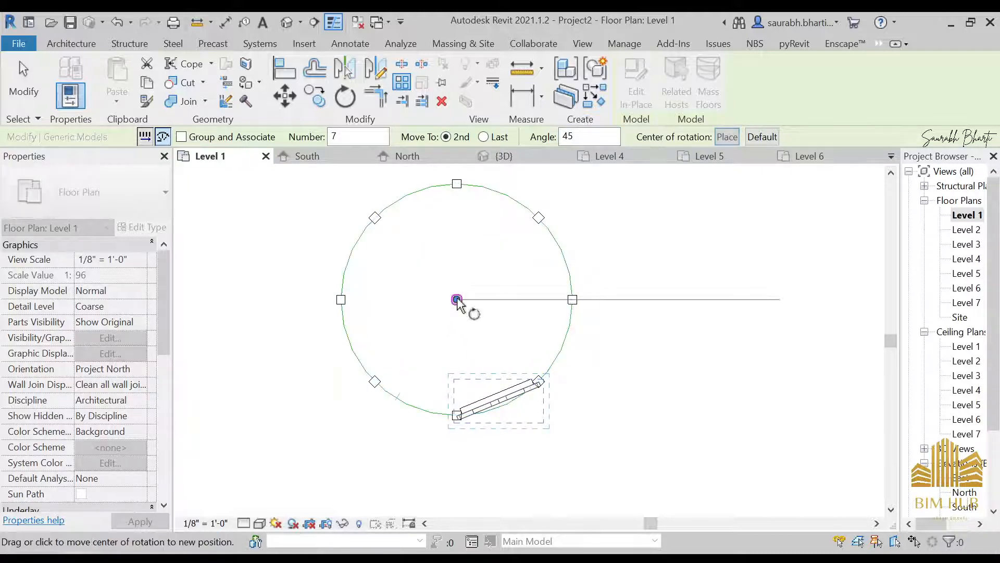
pyautogui.click(382, 372)
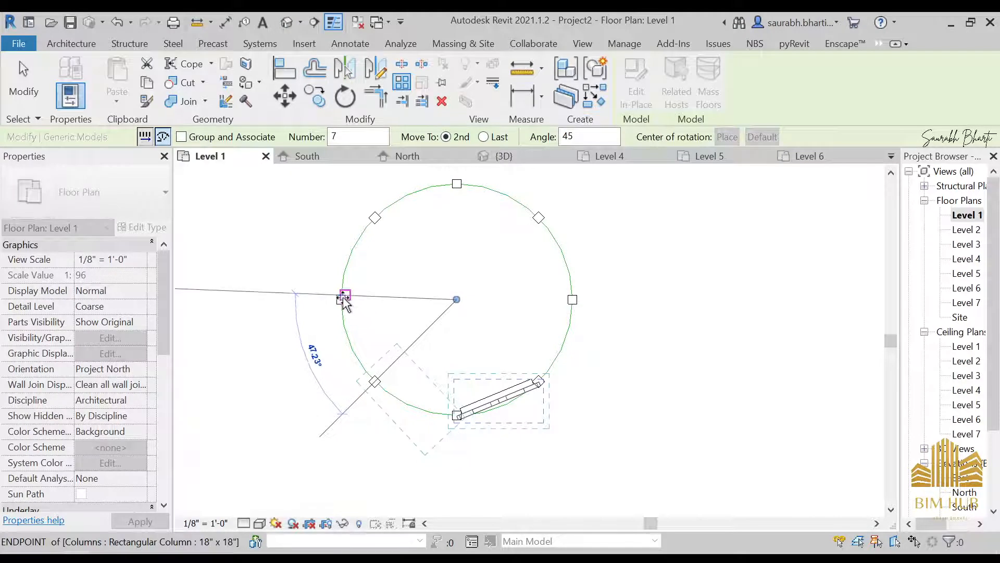
pyautogui.scroll(2, 341, 297)
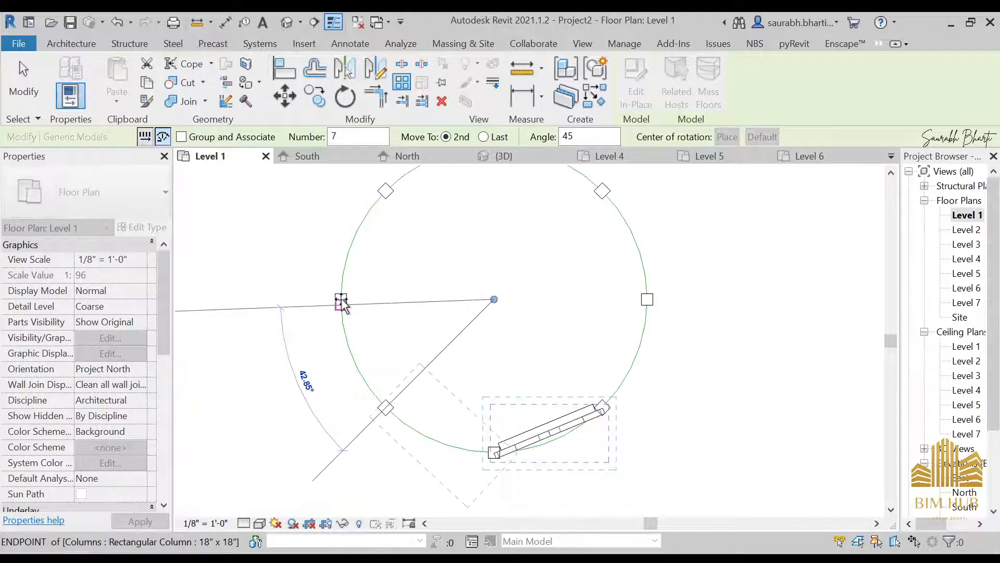
pyautogui.scroll(2, 342, 301)
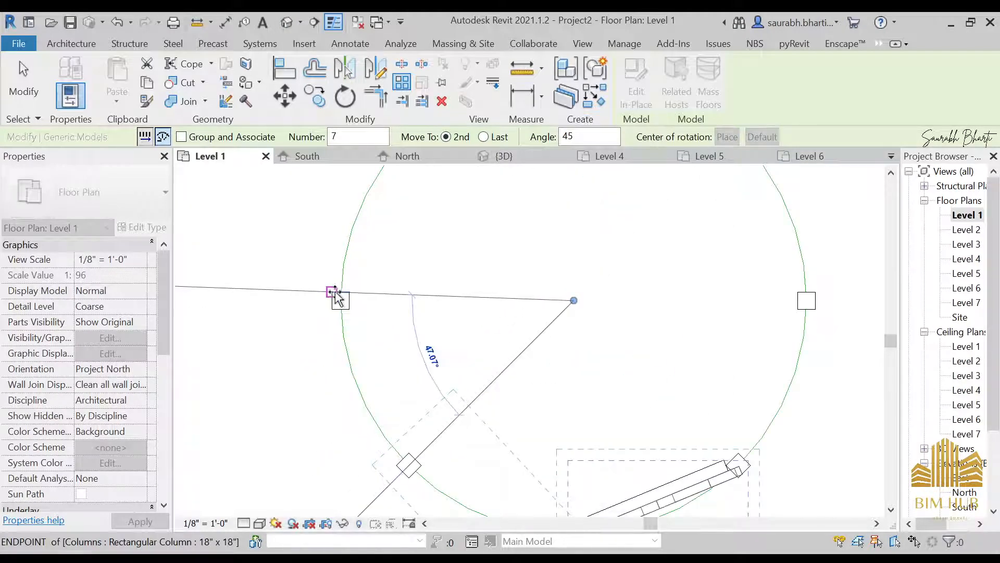
pyautogui.click(343, 302)
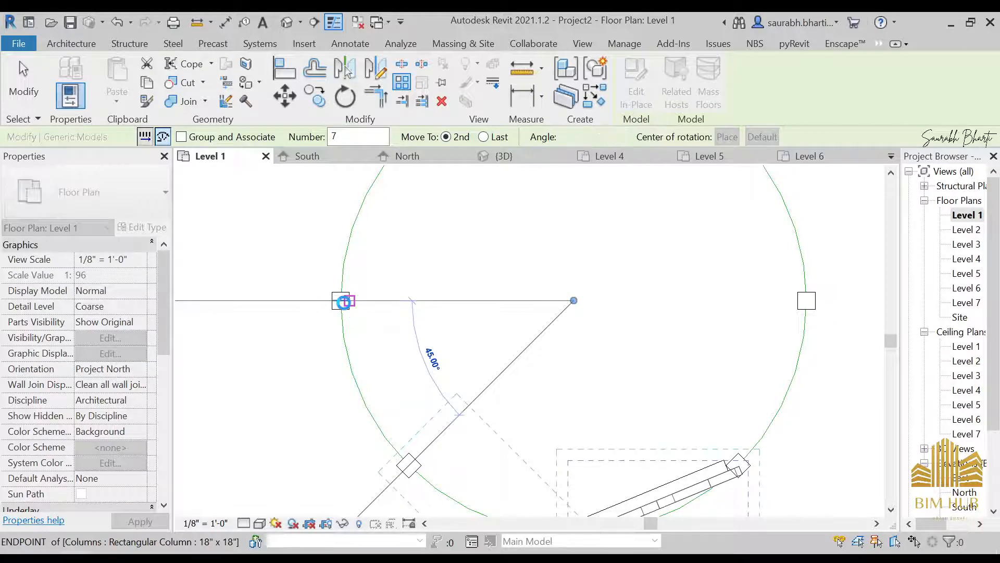
pyautogui.scroll(-3, 380, 342)
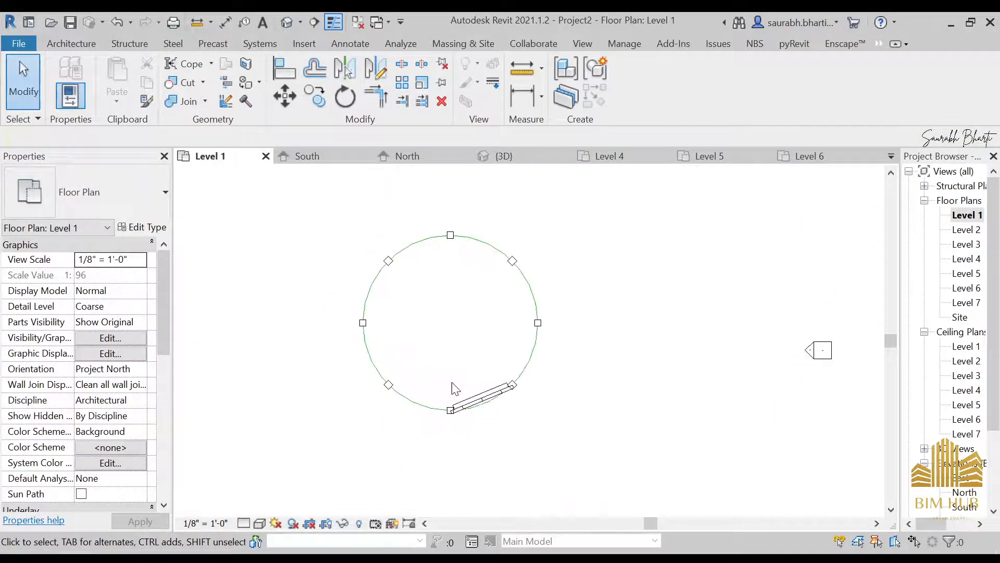
# - Select the bracing in the 3D view, open it for in-place editing on the Level 1 plan, and select its extrusion
pyautogui.click(284, 26)
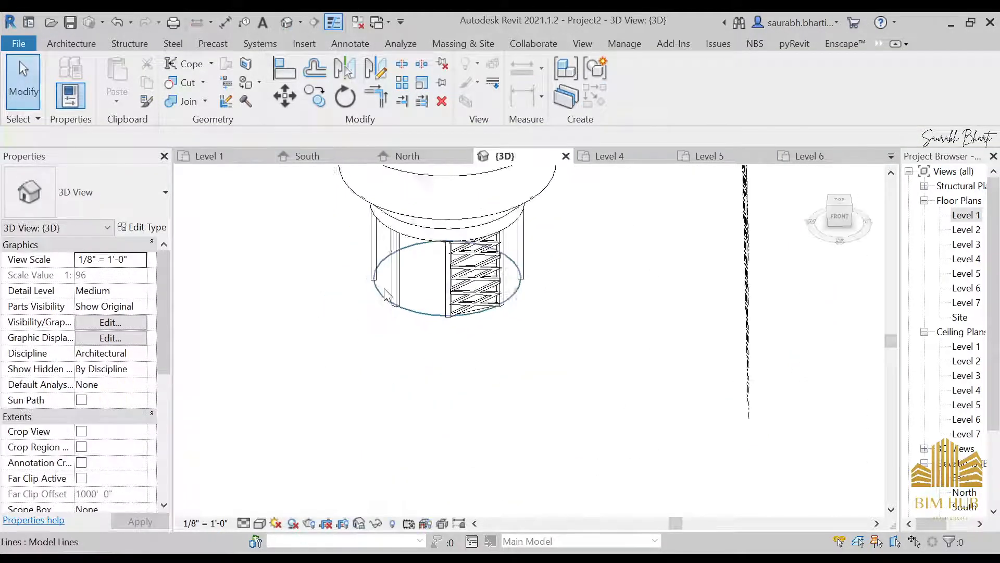
pyautogui.keyDown('shift'); pyautogui.moveTo(466, 292); pyautogui.dragTo(516, 292, button='middle'); pyautogui.keyUp('shift')
pyautogui.click(472, 290)
pyautogui.doubleClick(966, 217)
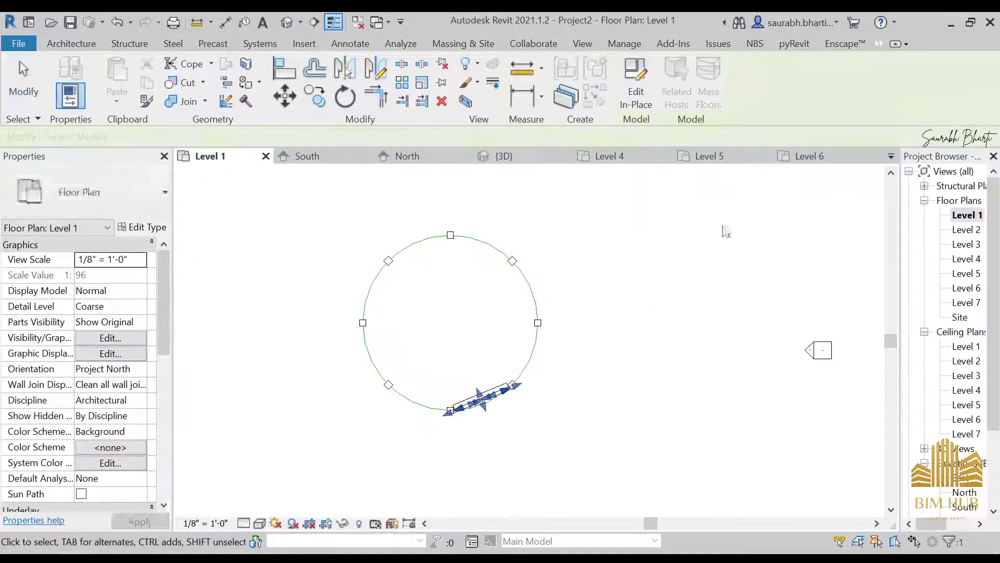
pyautogui.click(649, 85)
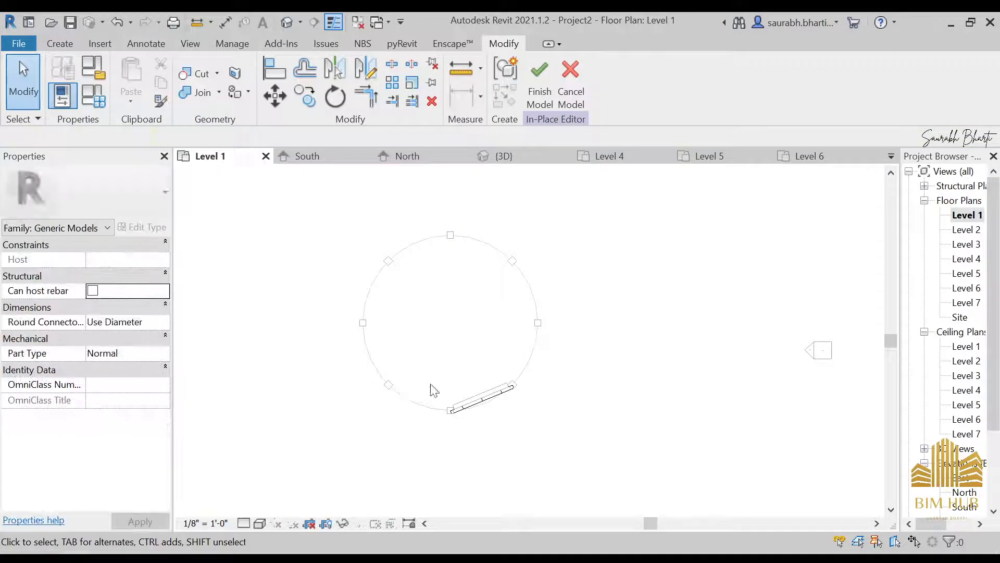
pyautogui.click(482, 400)
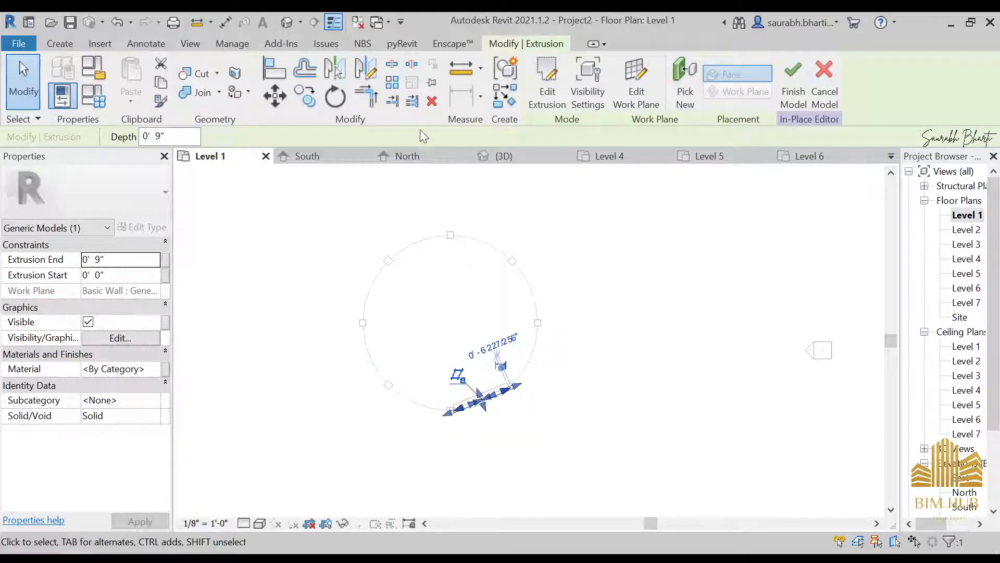
pyautogui.click(548, 95)
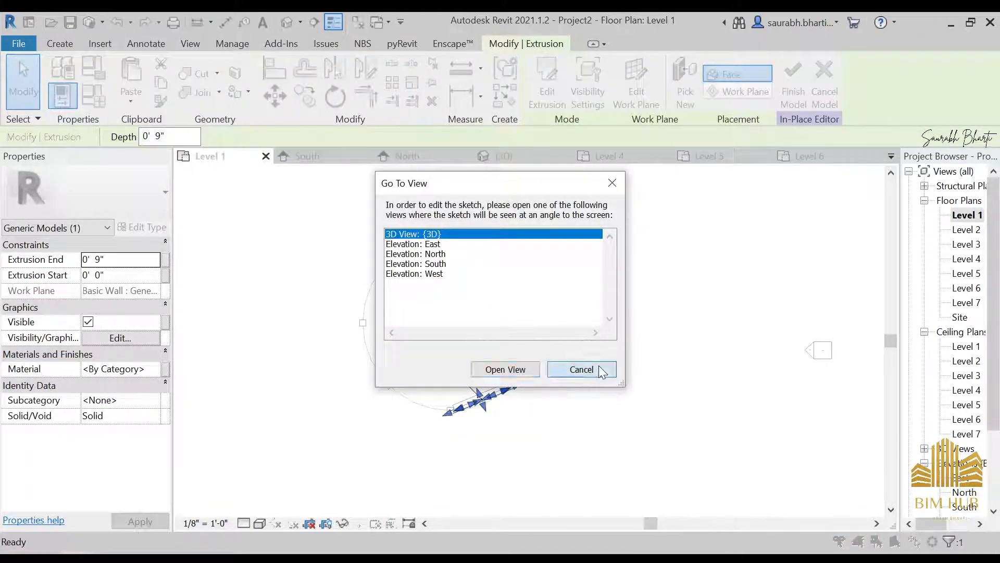
pyautogui.click(581, 370)
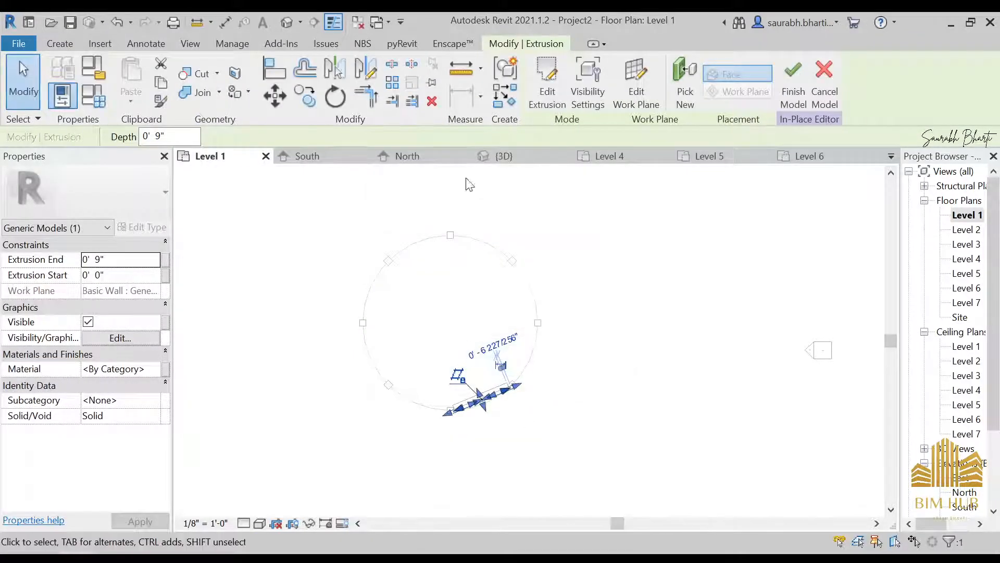
# - Try to radially array the bracing extrusion as 8 ungrouped items about the circle's centre at 45°, and finish the in-place model
pyautogui.click(389, 86)
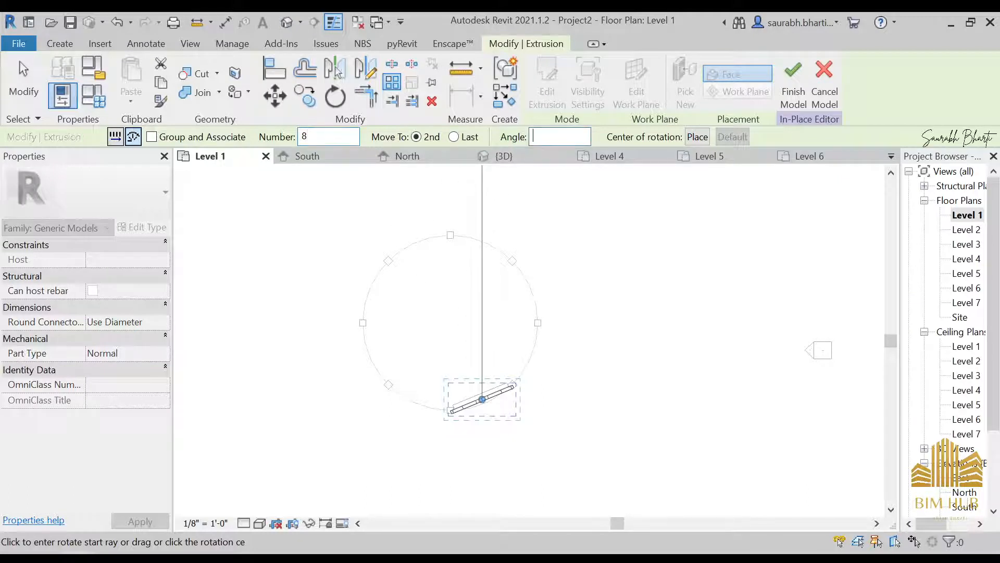
pyautogui.click(703, 138)
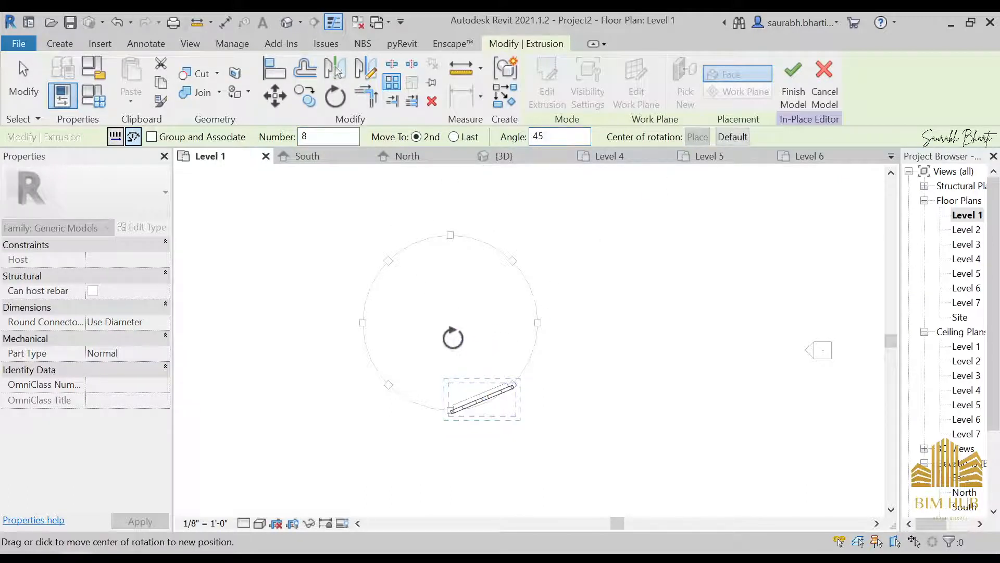
pyautogui.click(451, 322)
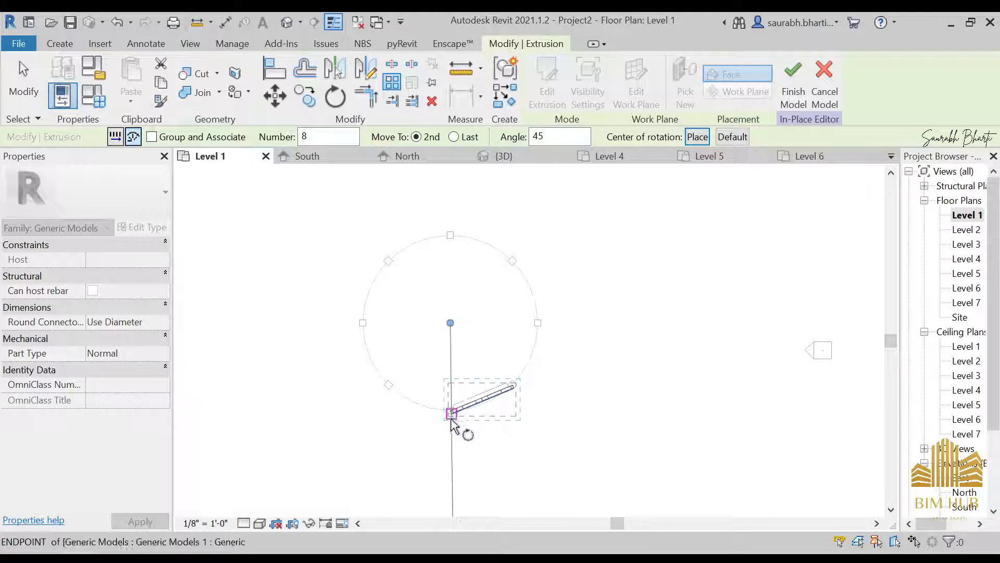
pyautogui.click(451, 448)
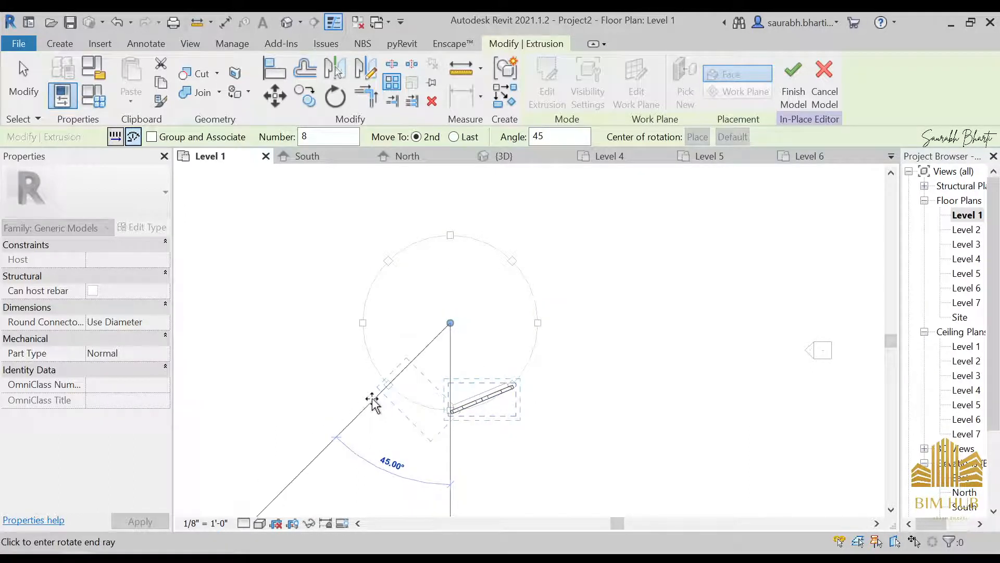
pyautogui.click(372, 401)
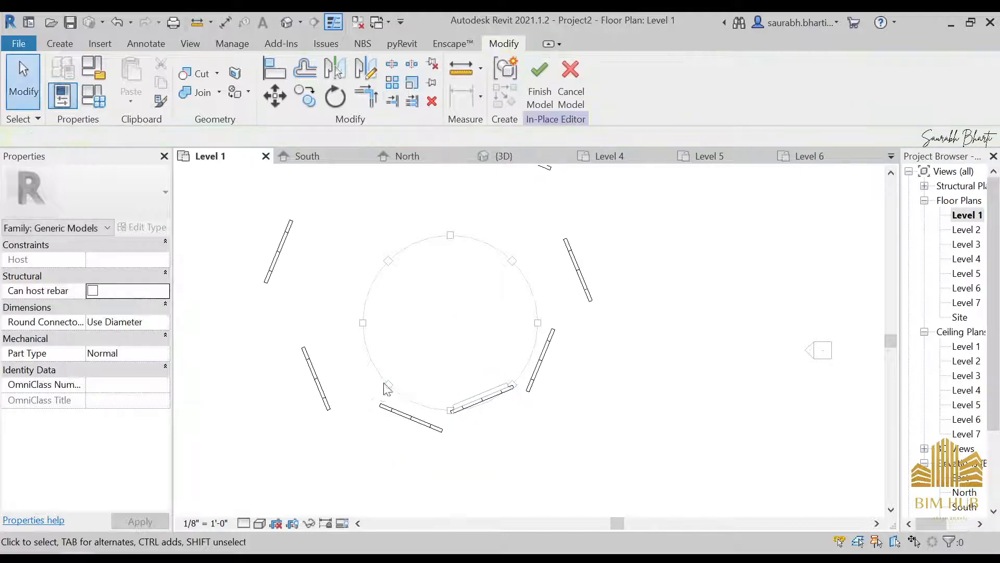
pyautogui.scroll(-2, 294, 296)
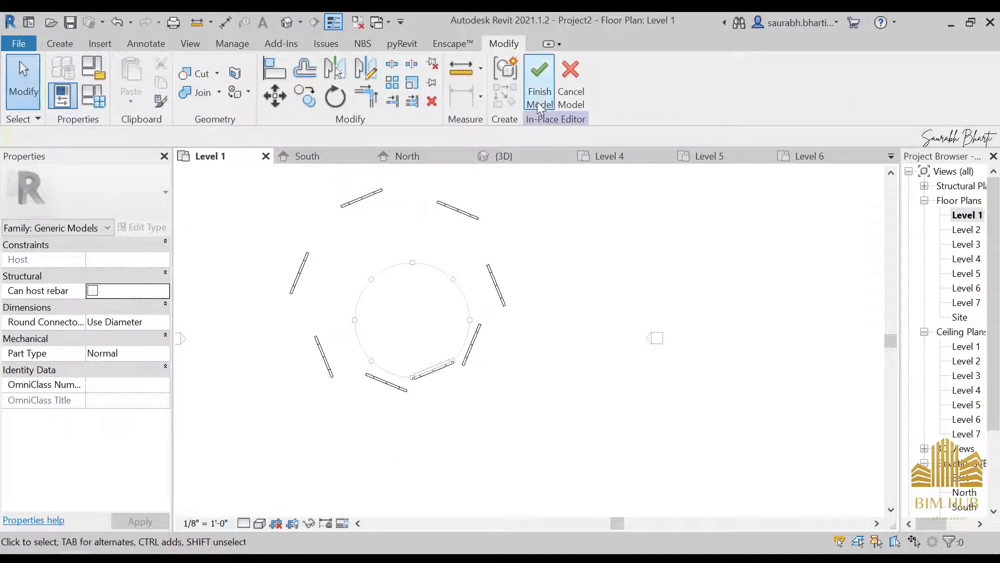
pyautogui.moveTo(480, 355); pyautogui.dragTo(479, 229, button='middle')
# - Check the arrayed bracing in the 3D view and undo the array back into the in-place editor
pyautogui.click(286, 23)
pyautogui.keyDown('shift'); pyautogui.moveTo(503, 365); pyautogui.dragTo(505, 349, button='middle'); pyautogui.keyUp('shift')
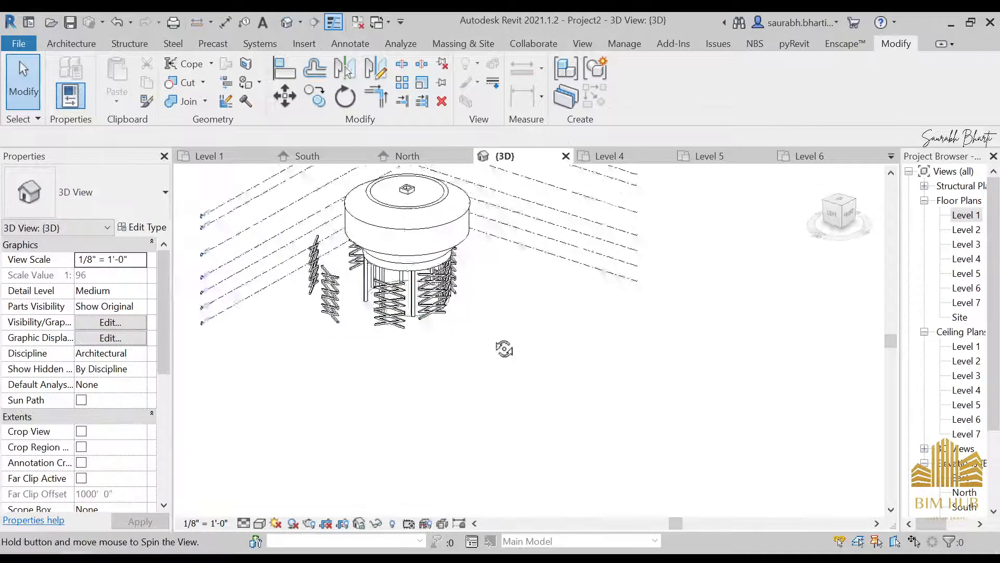
pyautogui.hotkey('ctrl', 'z')
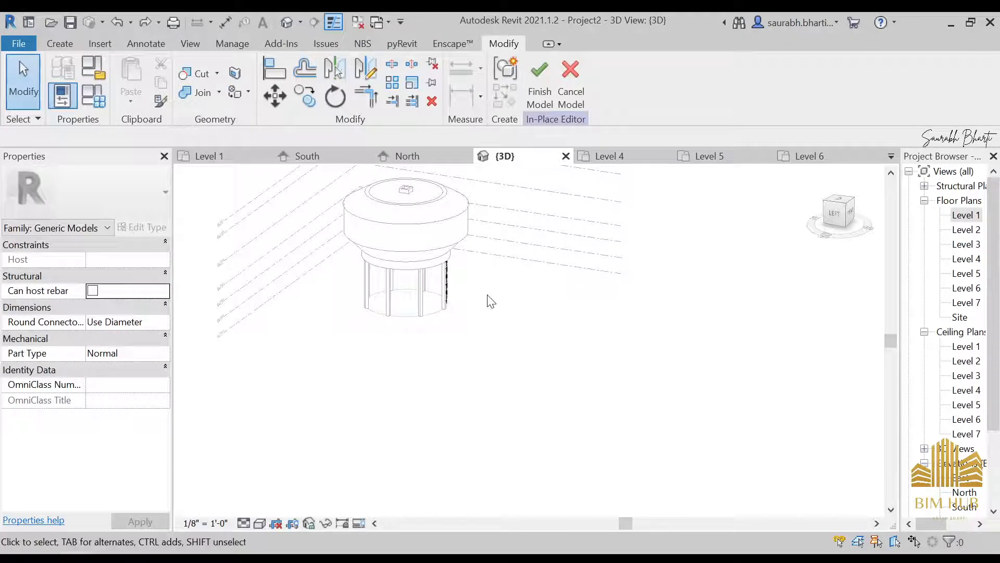
# - Open the bracing's extrusion sketch for editing, select all its lines on the Level 1 plan, and finish the sketch
pyautogui.doubleClick(955, 217)
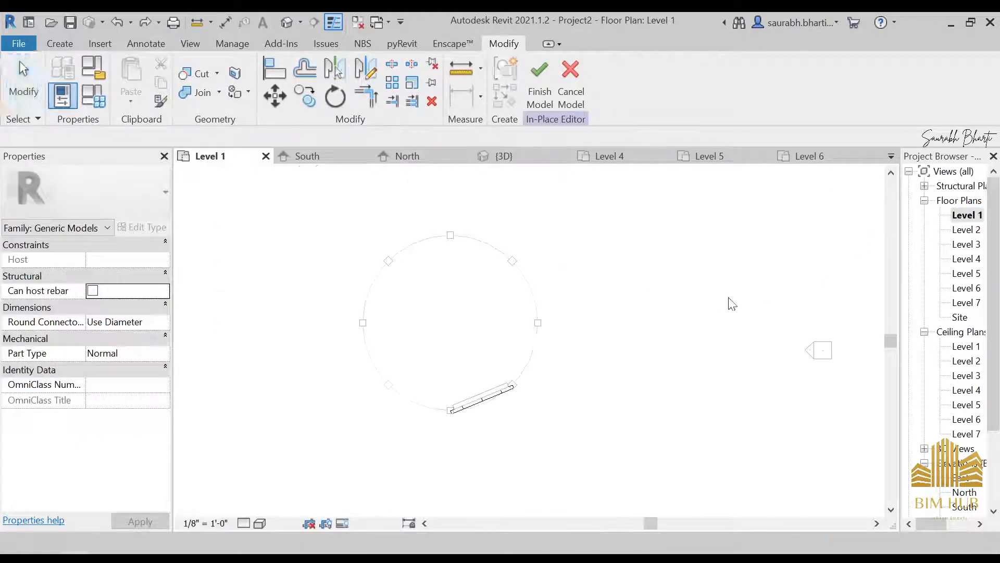
pyautogui.click(482, 399)
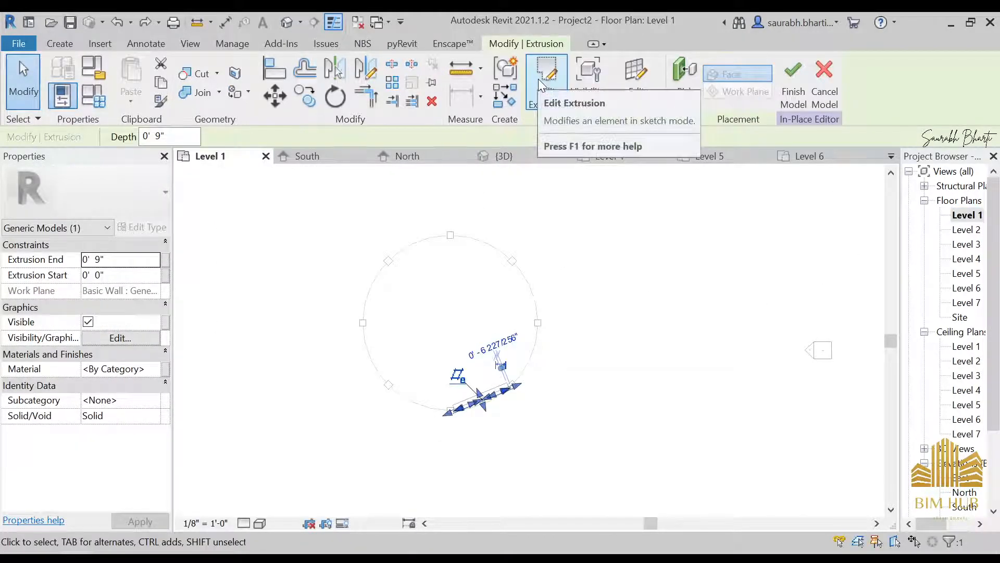
pyautogui.click(538, 81)
pyautogui.click(495, 379)
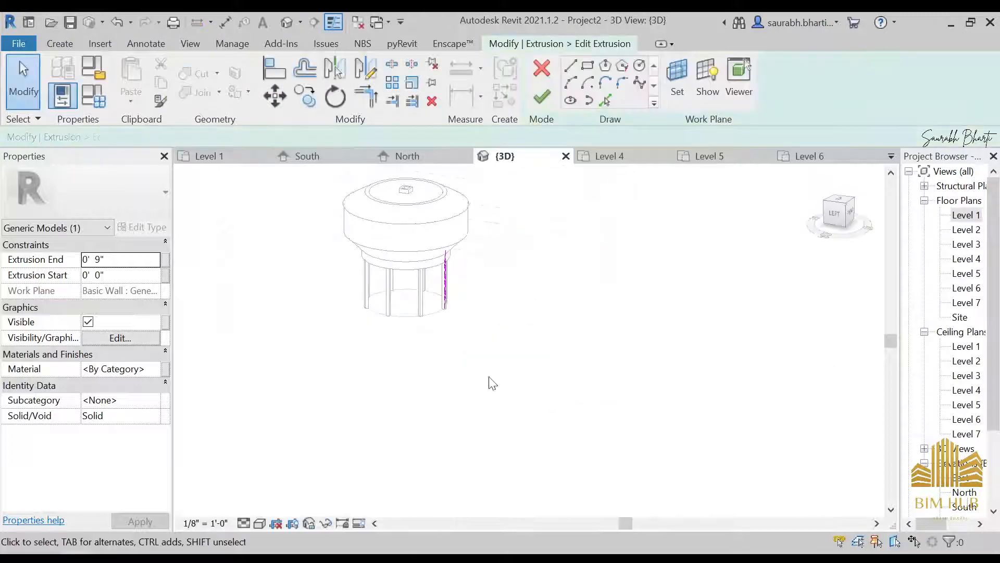
pyautogui.doubleClick(967, 210)
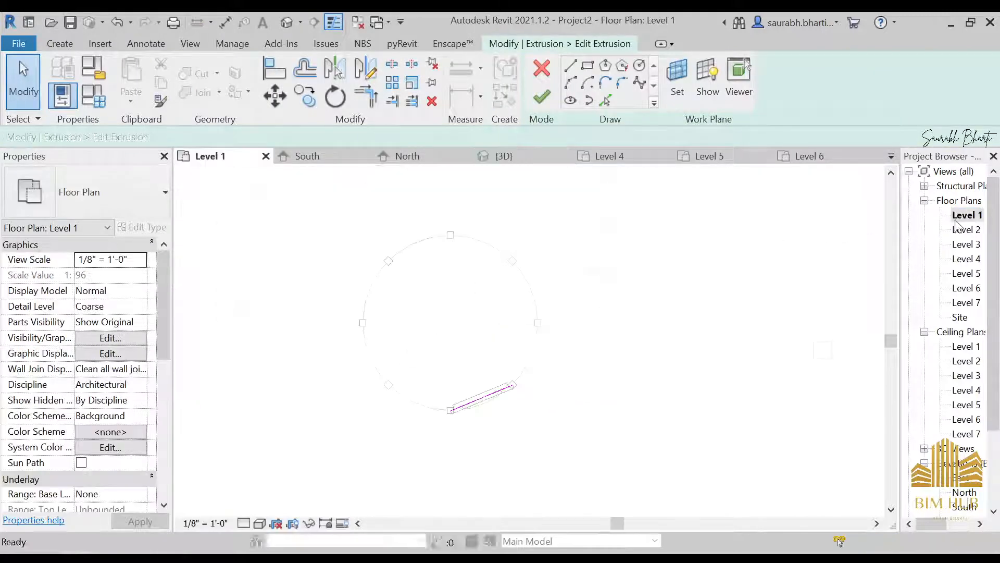
pyautogui.moveTo(391, 363); pyautogui.dragTo(606, 446)
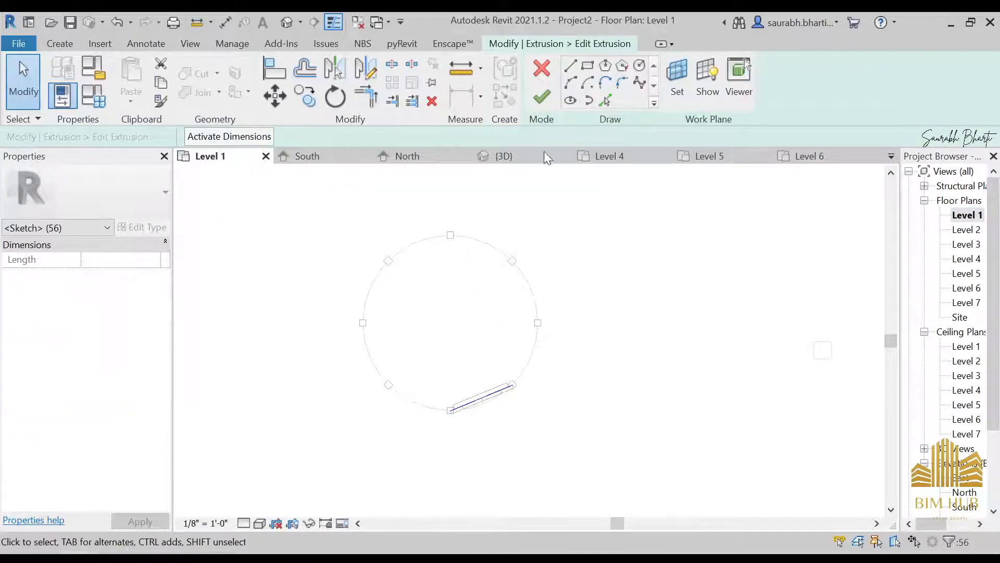
pyautogui.click(542, 97)
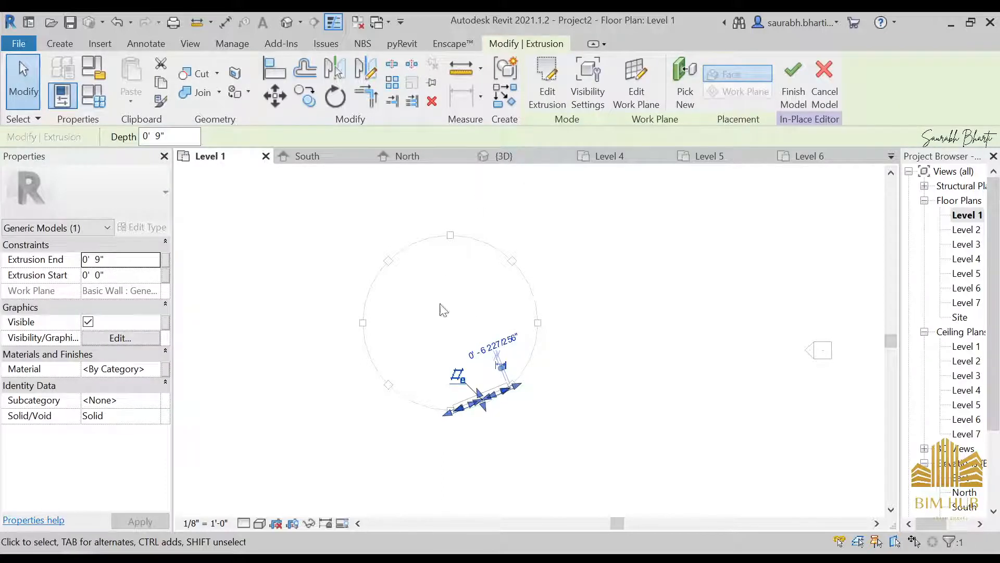
# - Try to radially array the bracing extrusion as 8 grouped items about the circle's centre, rotating clockwise from the lowest column to the second item
pyautogui.click(366, 98)
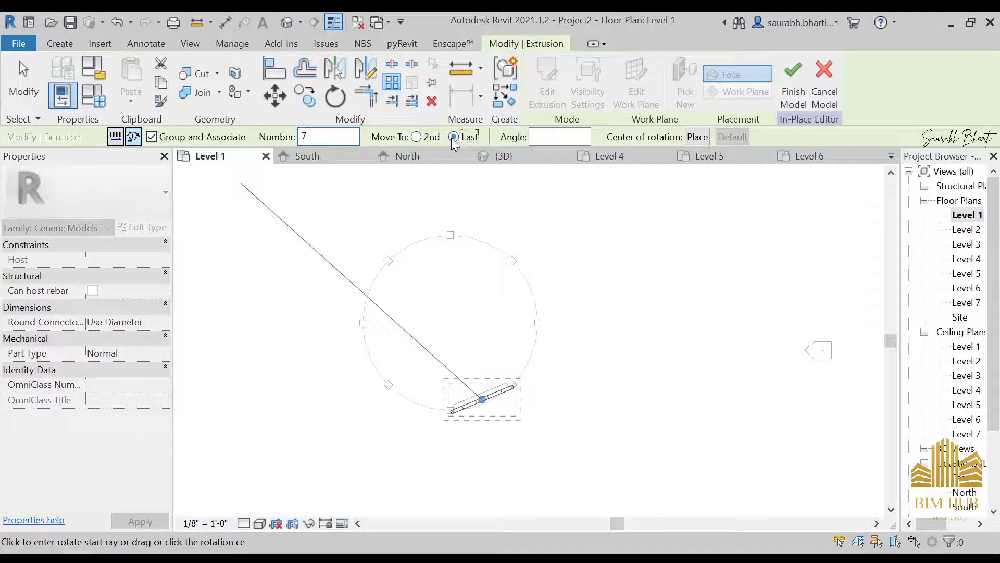
pyautogui.click(430, 137)
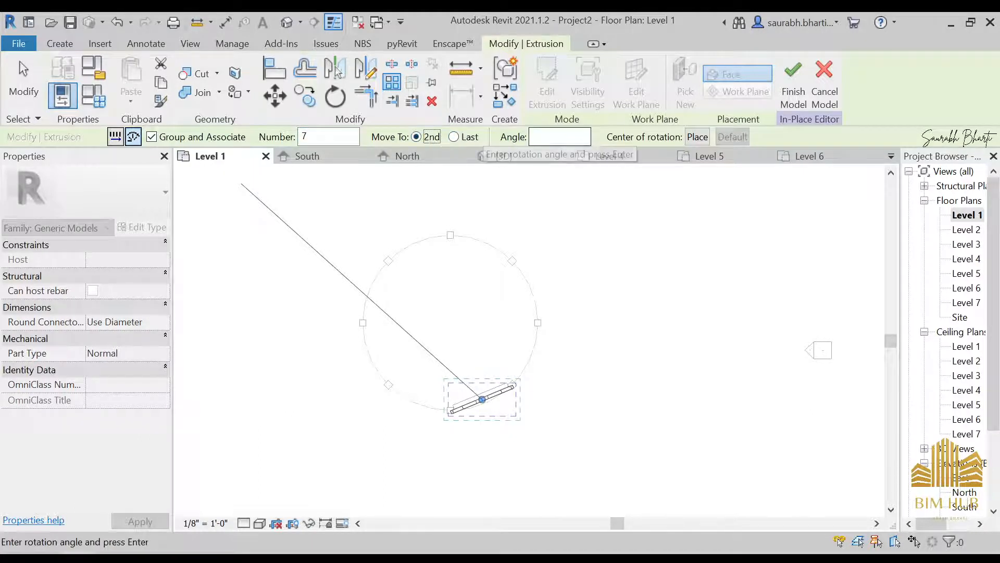
pyautogui.click(697, 137)
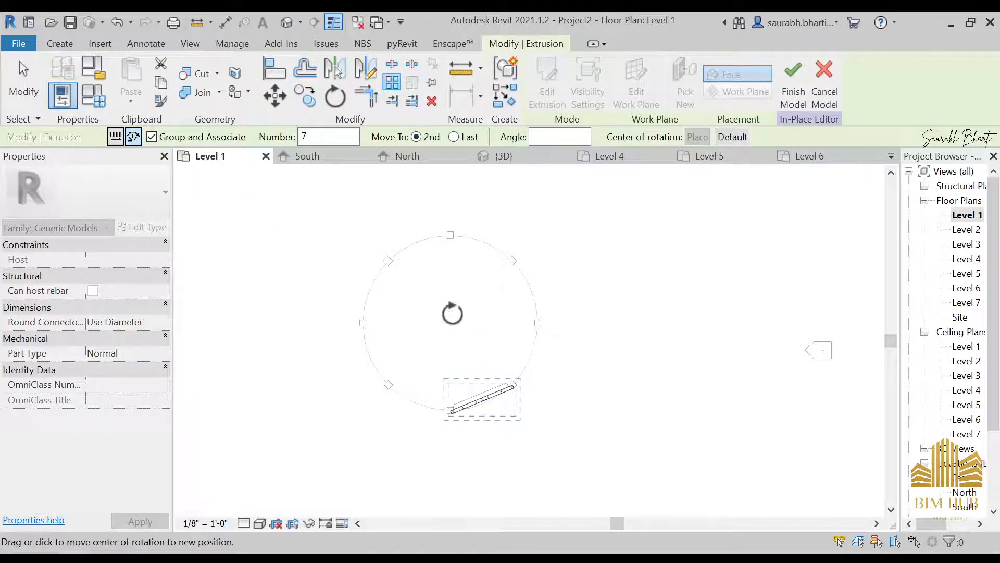
pyautogui.click(451, 323)
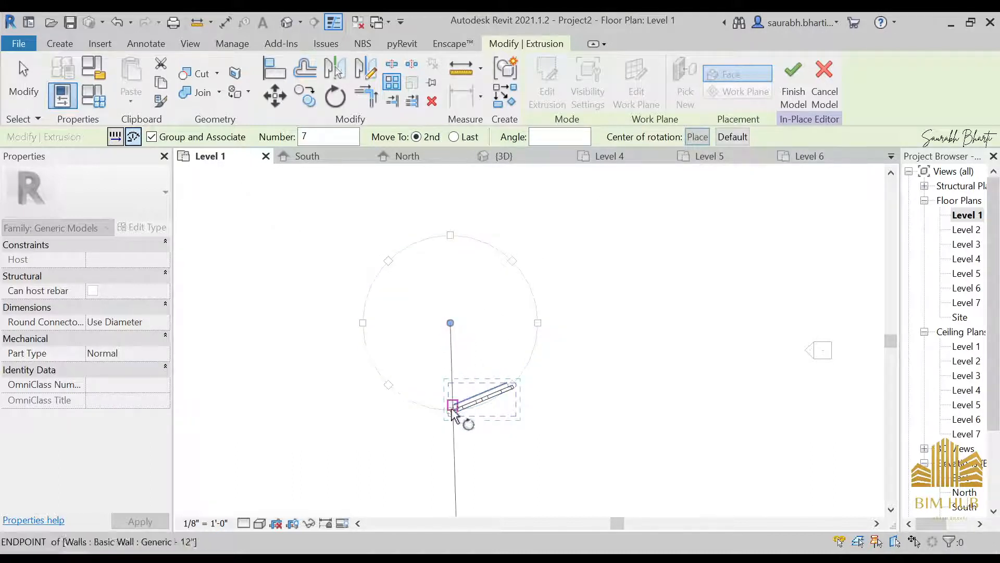
pyautogui.click(452, 447)
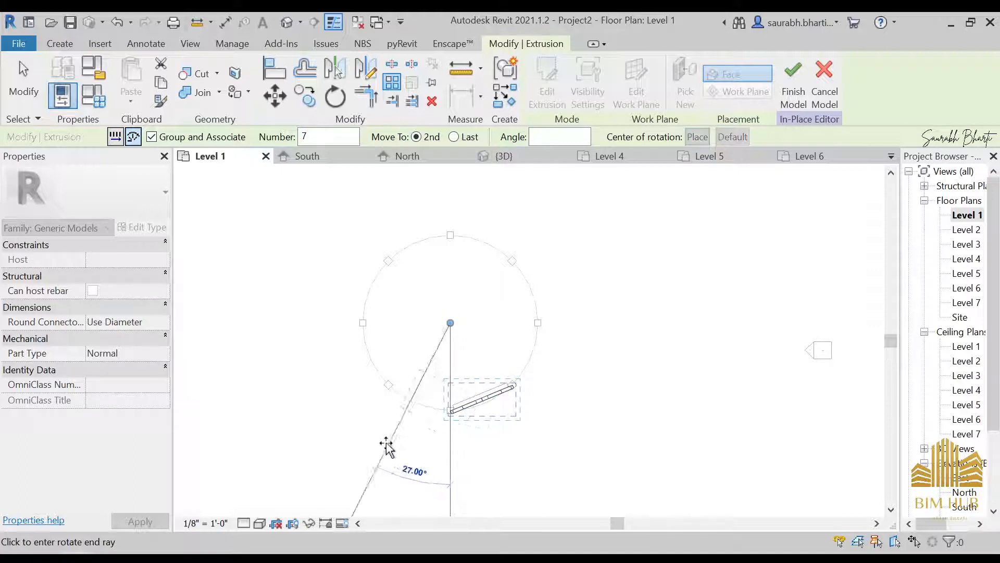
pyautogui.click(362, 419)
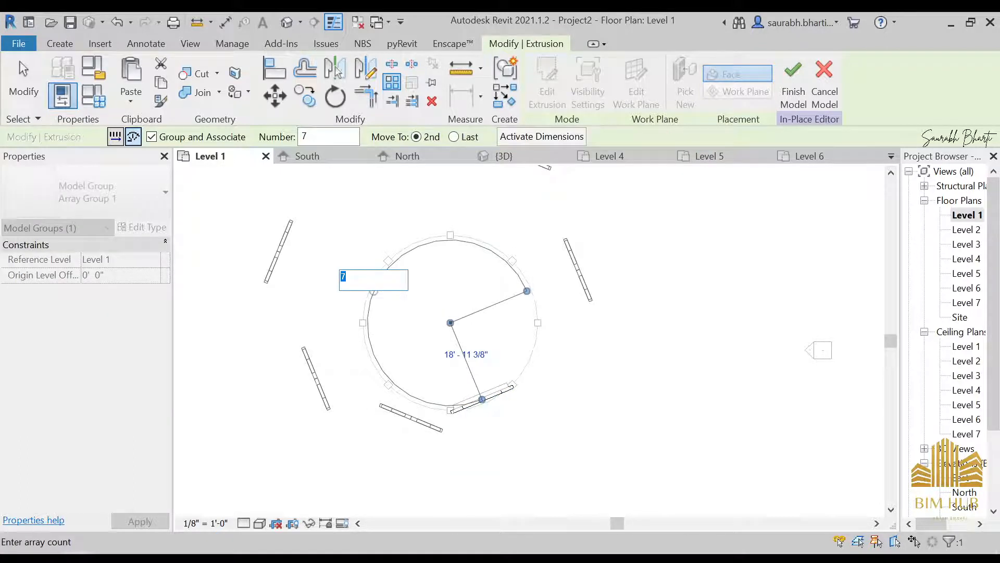
pyautogui.press('Return')
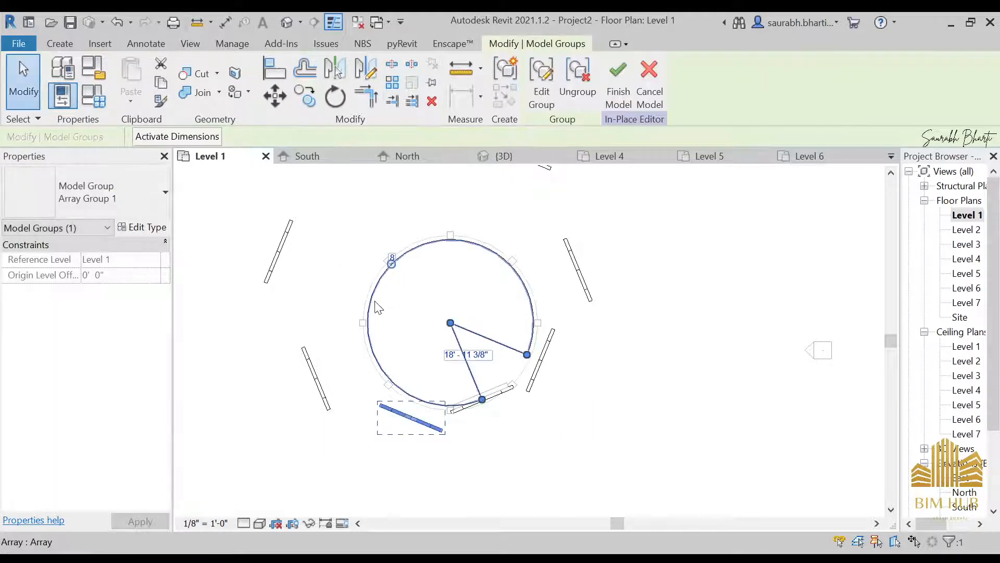
# - Undo the grouped radial array and cancel the in-place editing of the bracing model
pyautogui.scroll(2, 446, 357)
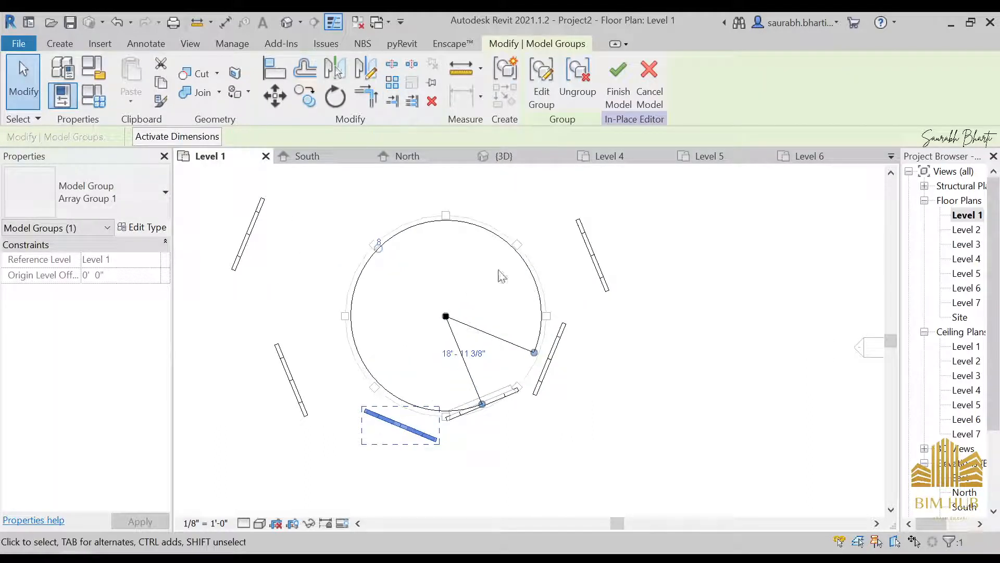
pyautogui.scroll(-1, 541, 331)
pyautogui.hotkey('ctrl', 'z')
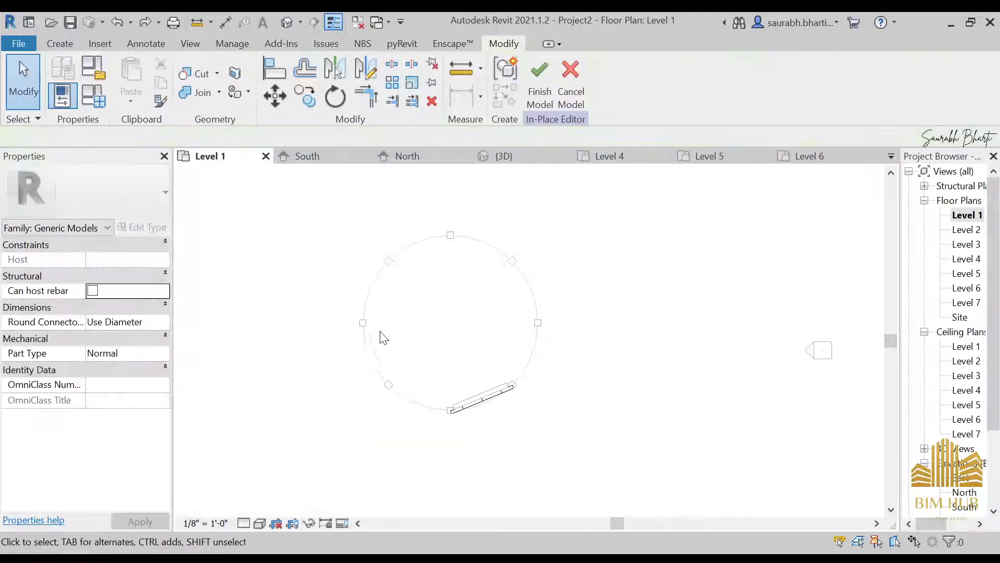
pyautogui.click(567, 85)
pyautogui.click(537, 317)
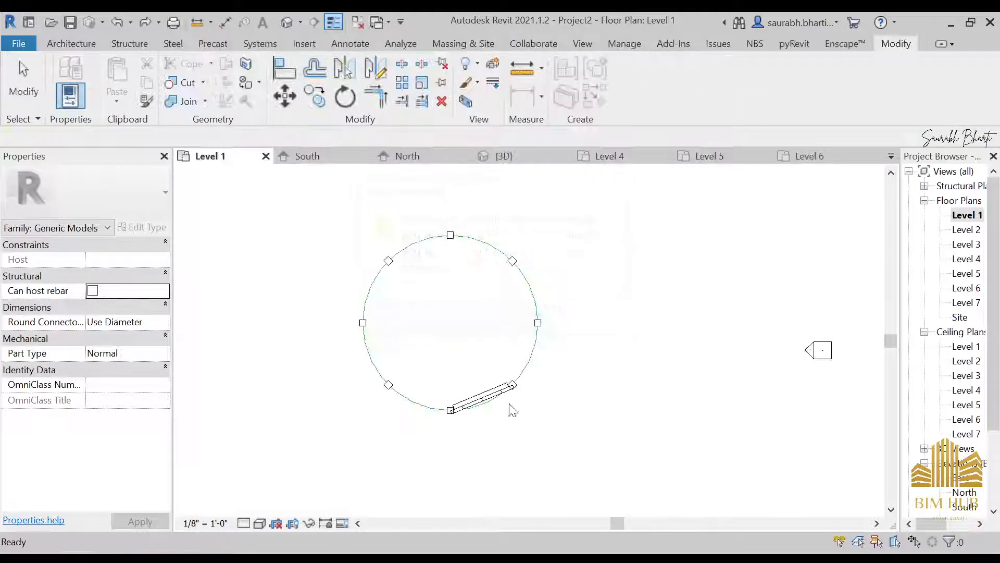
# - Select the bracing on the Level 1 plan, open it for in-place editing, and select its extrusion
pyautogui.scroll(3, 477, 396)
pyautogui.click(475, 396)
pyautogui.scroll(-1, 475, 397)
pyautogui.scroll(-1, 487, 378)
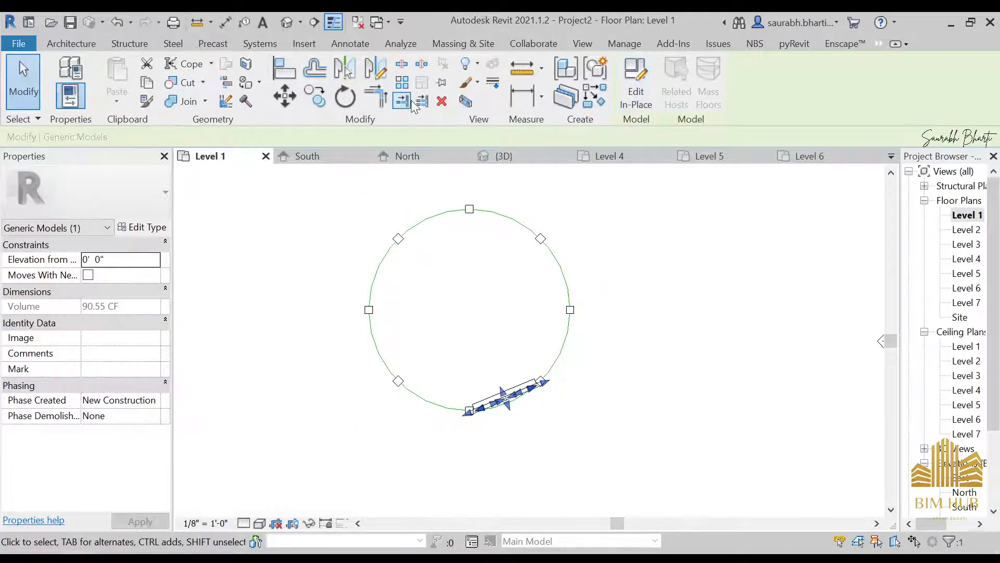
pyautogui.click(403, 81)
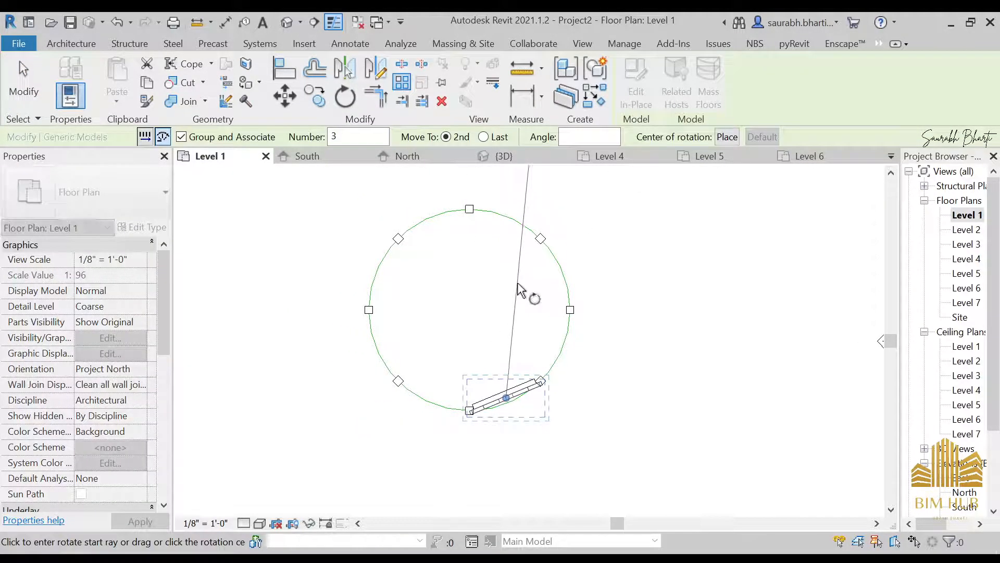
pyautogui.press('Escape')
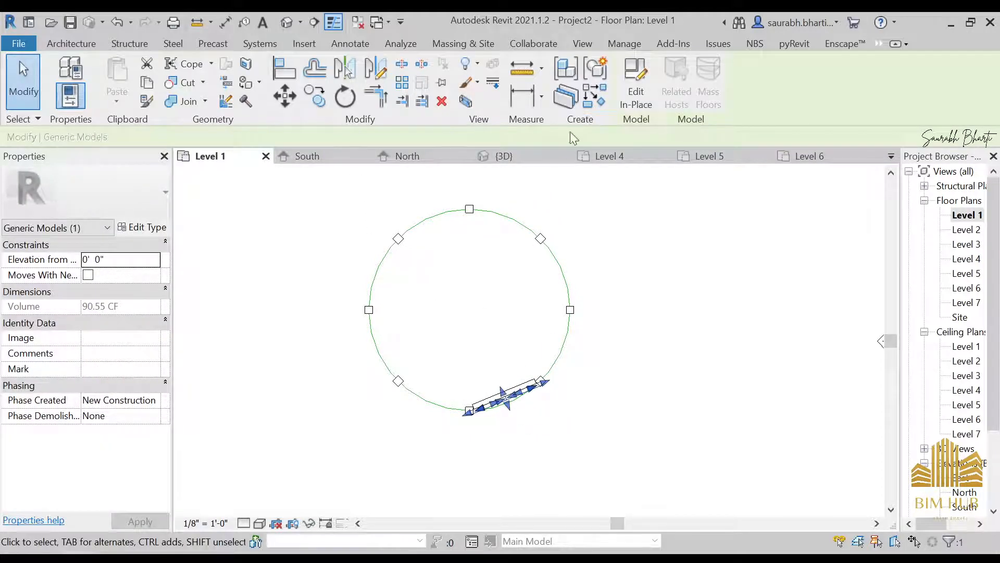
pyautogui.click(640, 84)
pyautogui.moveTo(416, 352); pyautogui.dragTo(618, 475)
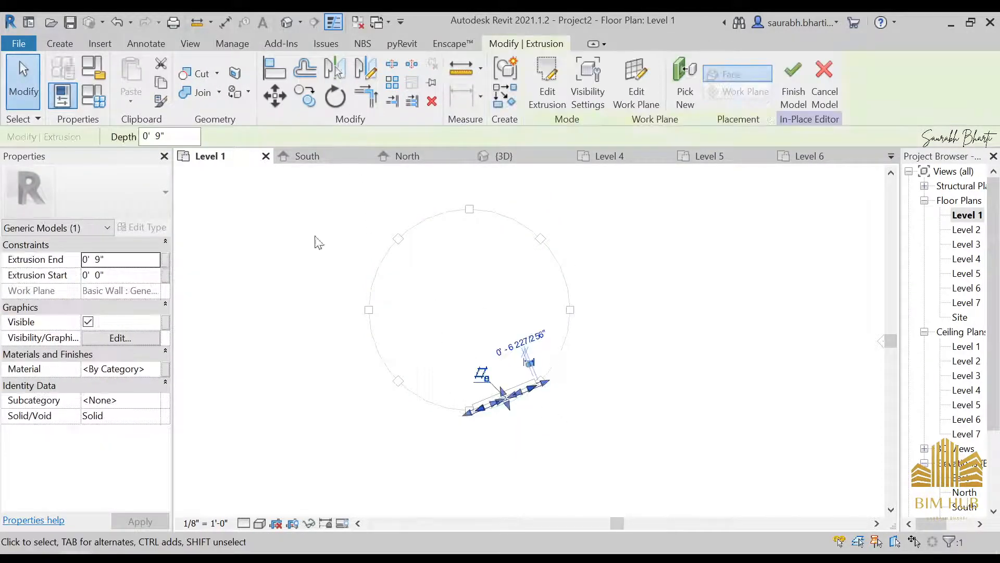
# - Try to radially array the extrusion as 7 ungrouped items about the circle's centre, rotating from the column at its upper end to the next column
pyautogui.click(391, 84)
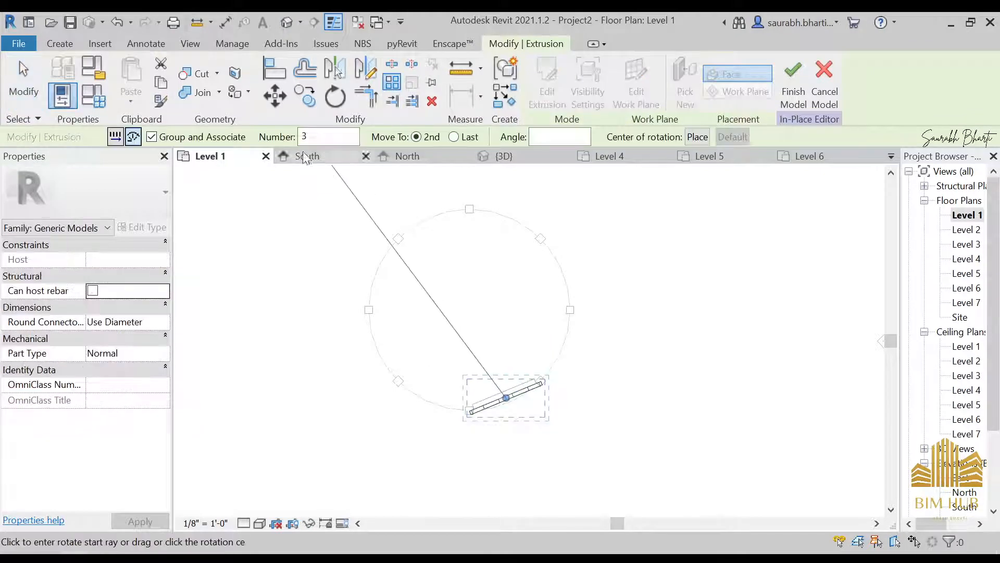
pyautogui.click(208, 133)
pyautogui.doubleClick(308, 136)
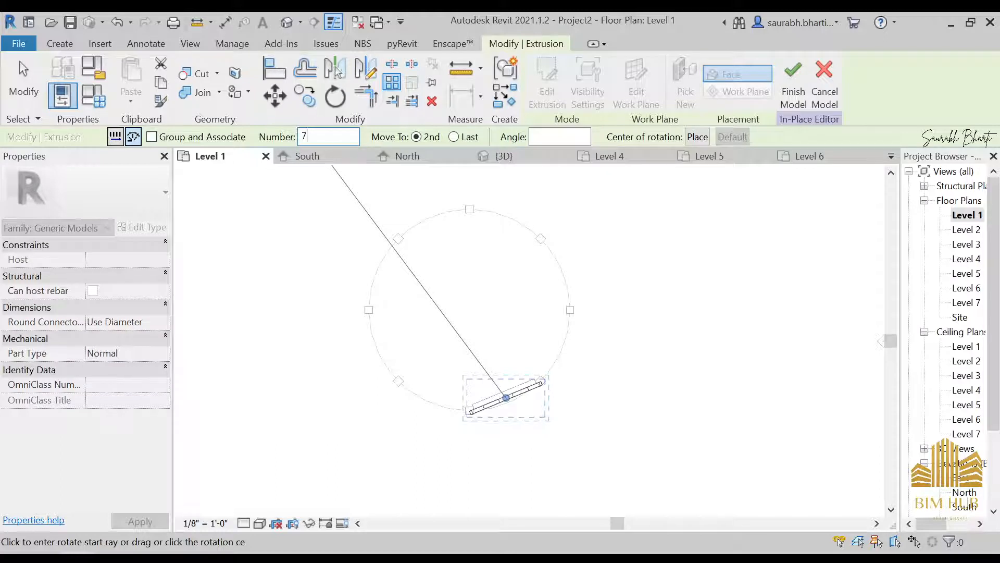
pyautogui.write('7')
pyautogui.press('Tab')
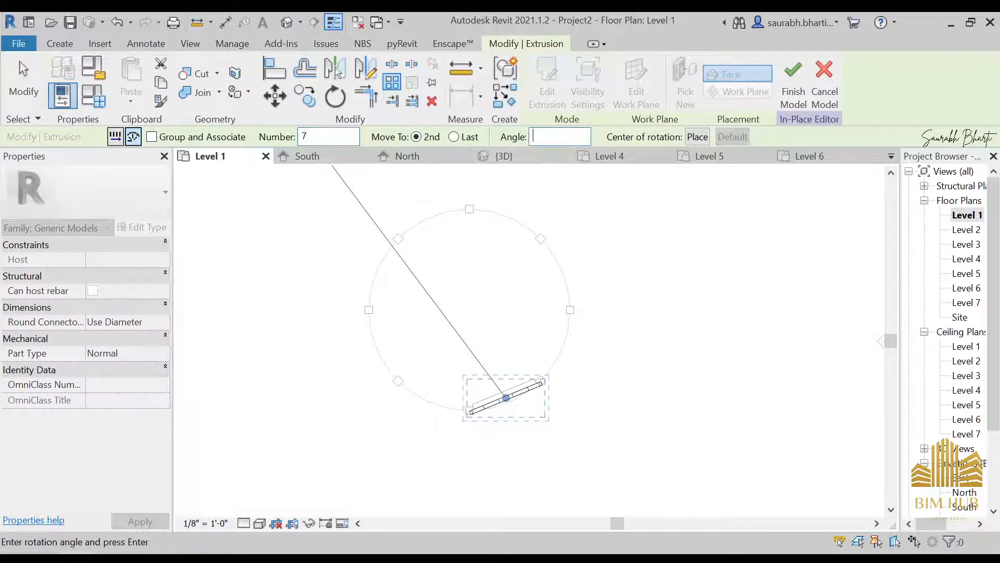
pyautogui.click(697, 136)
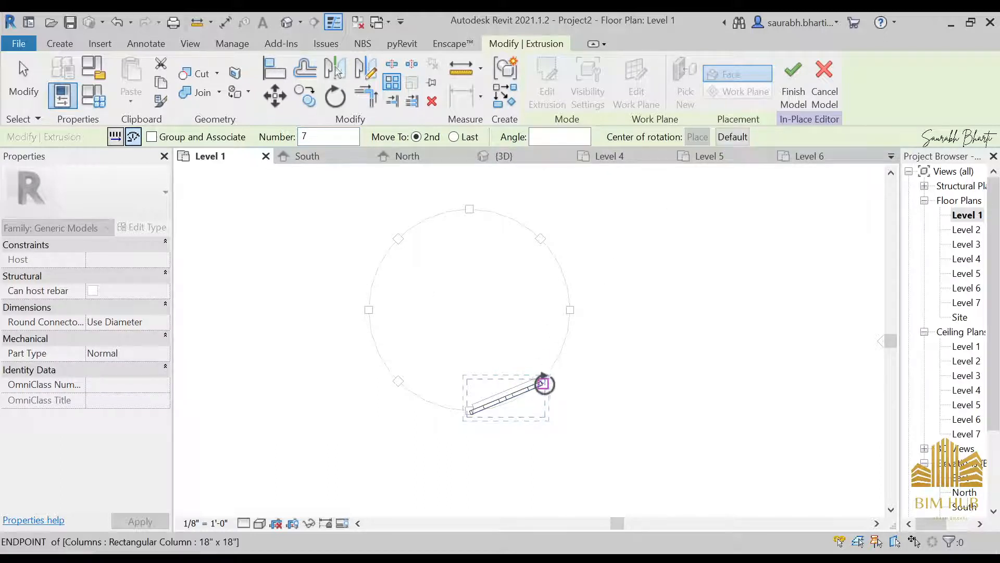
pyautogui.click(469, 310)
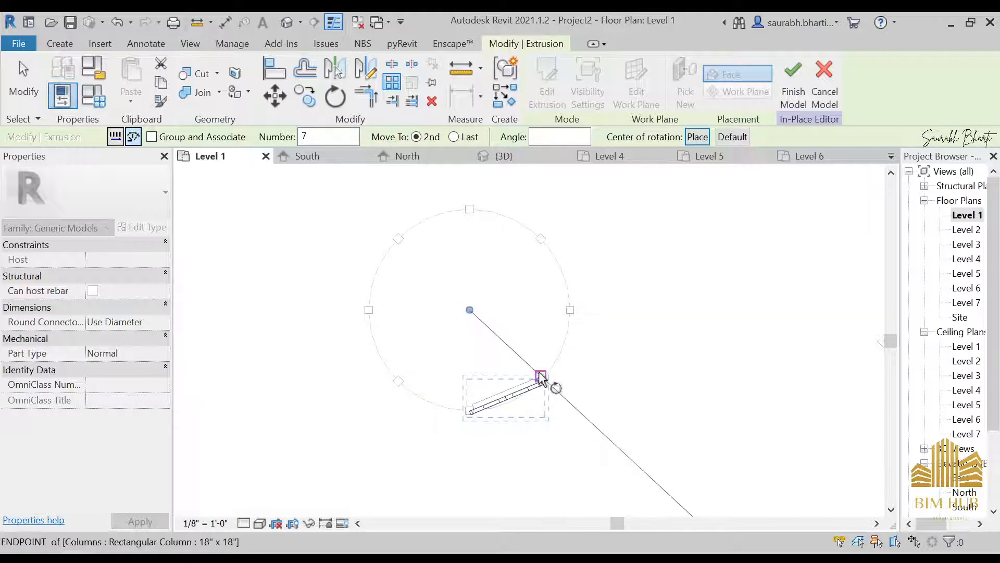
pyautogui.scroll(4, 542, 386)
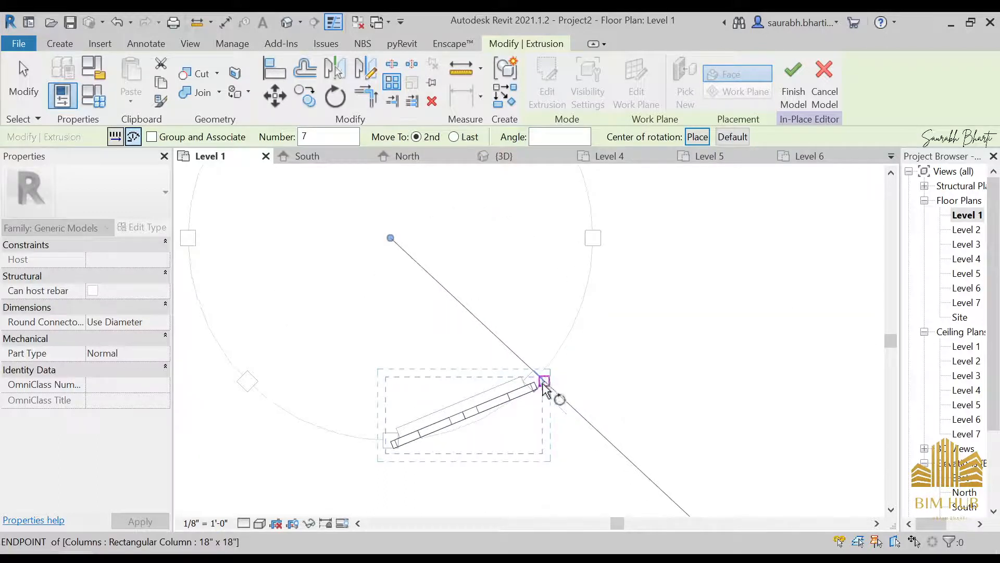
pyautogui.click(545, 383)
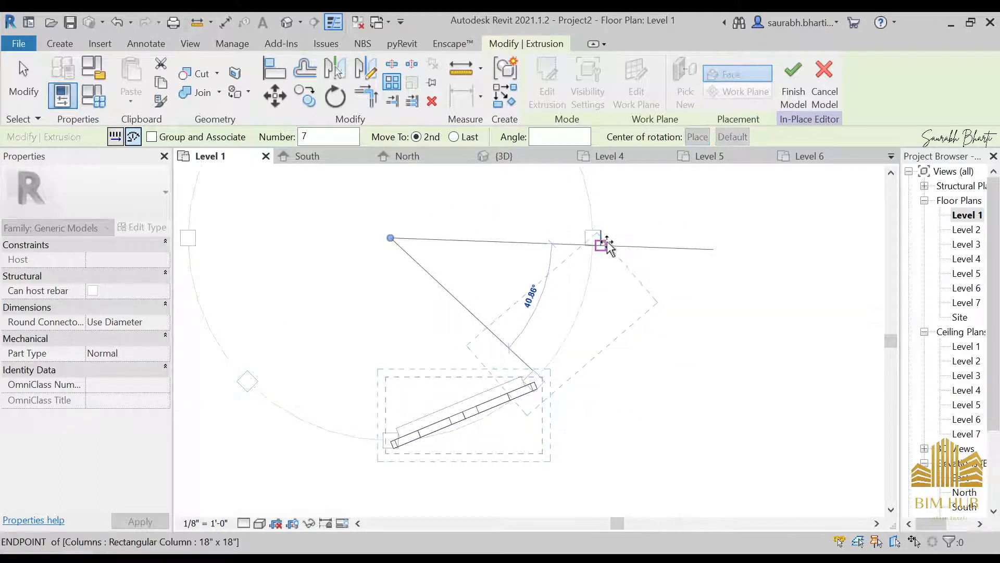
pyautogui.click(603, 240)
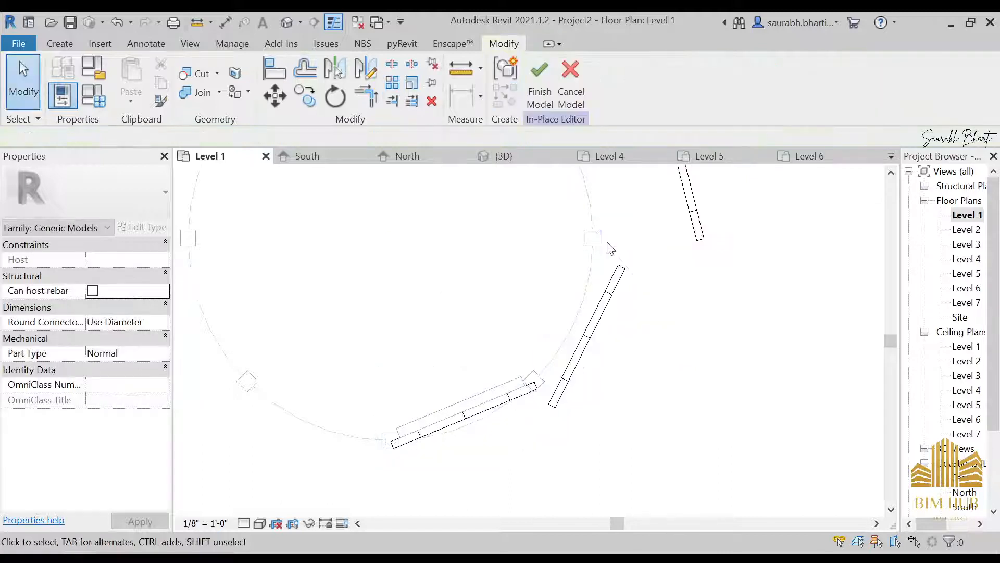
# - Check the spread of the ungrouped bracing copies around the circle and undo that array
pyautogui.scroll(-3, 615, 260)
pyautogui.scroll(-2, 619, 276)
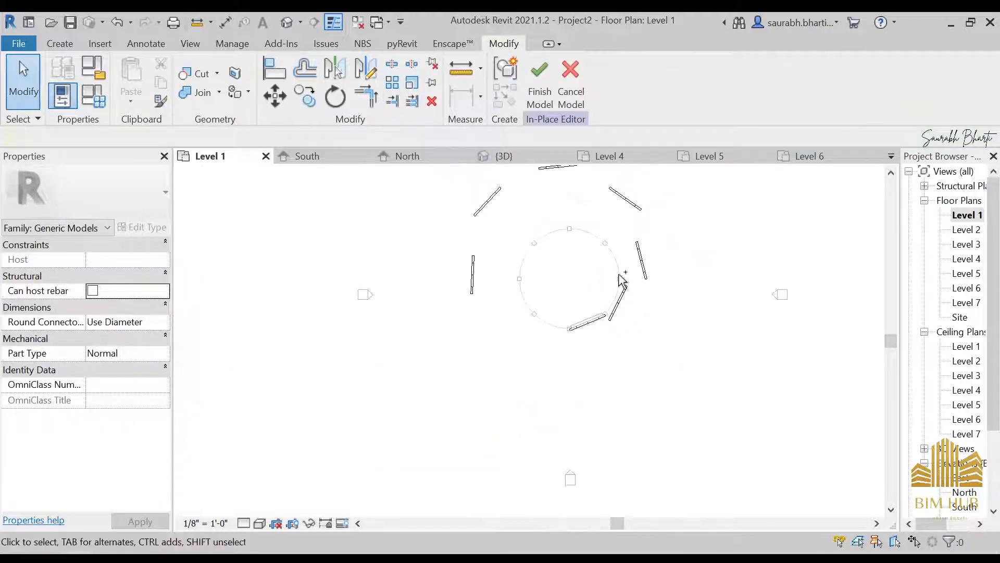
pyautogui.hotkey('ctrl', 'z')
pyautogui.scroll(3, 622, 281)
pyautogui.scroll(-1, 516, 349)
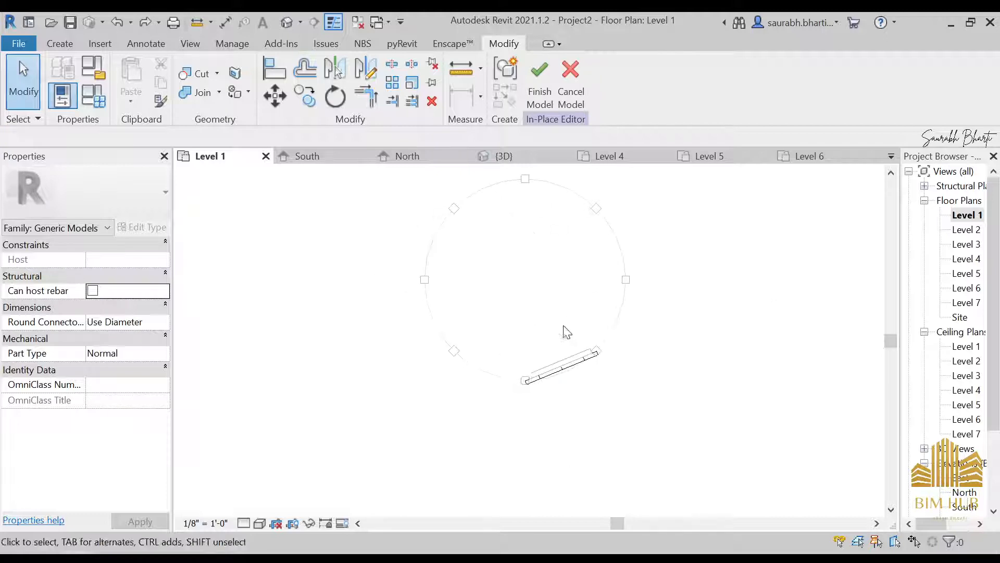
# - Select the bracing extrusion and set up a grouped radial array of 7 items, moved to the last item, centred on the circle
pyautogui.click(556, 374)
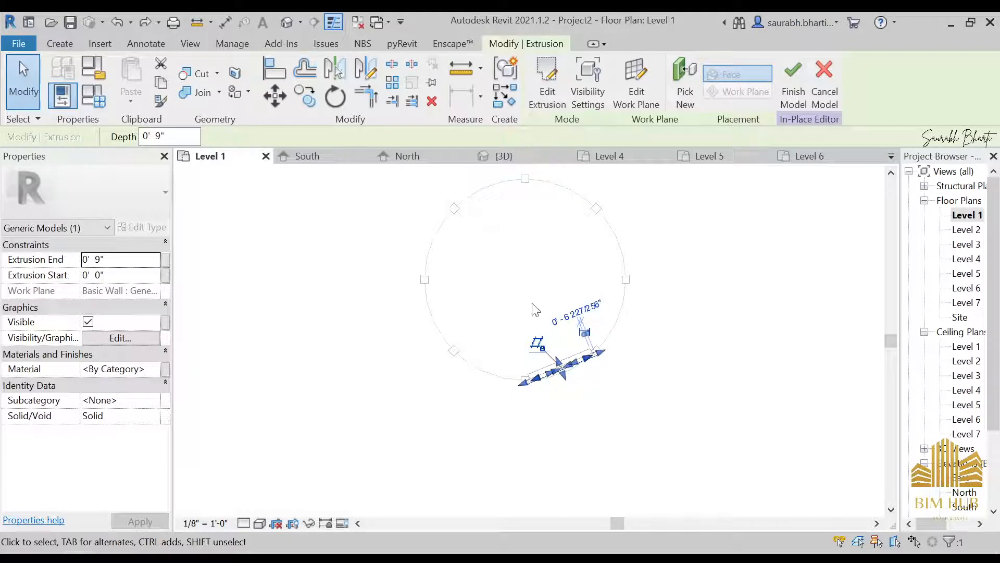
pyautogui.click(545, 99)
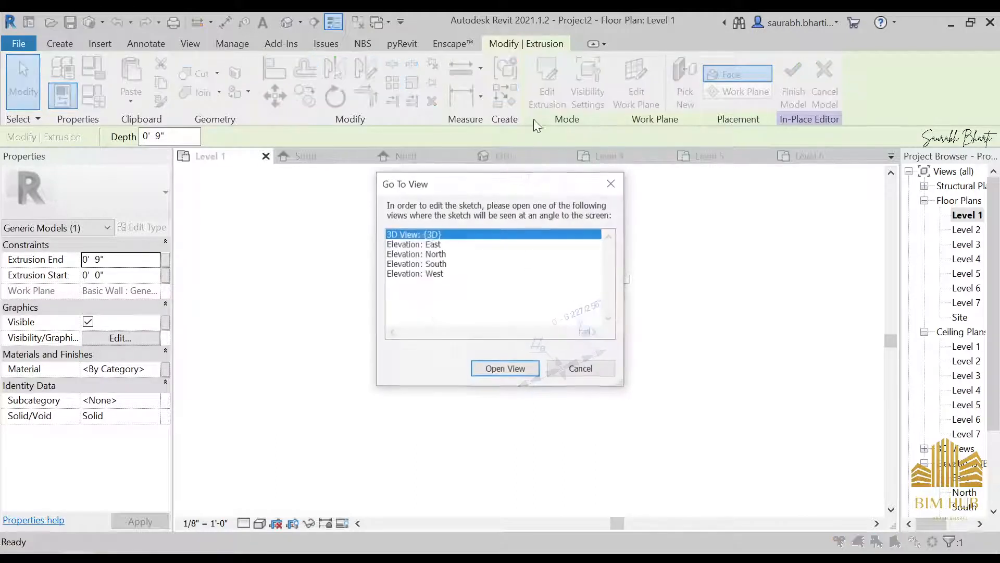
pyautogui.click(587, 370)
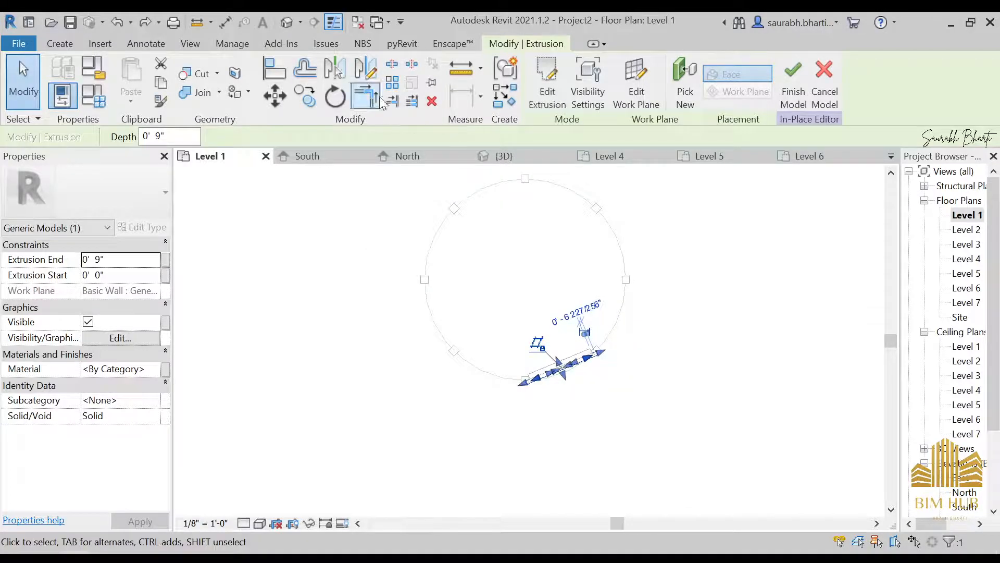
pyautogui.click(392, 82)
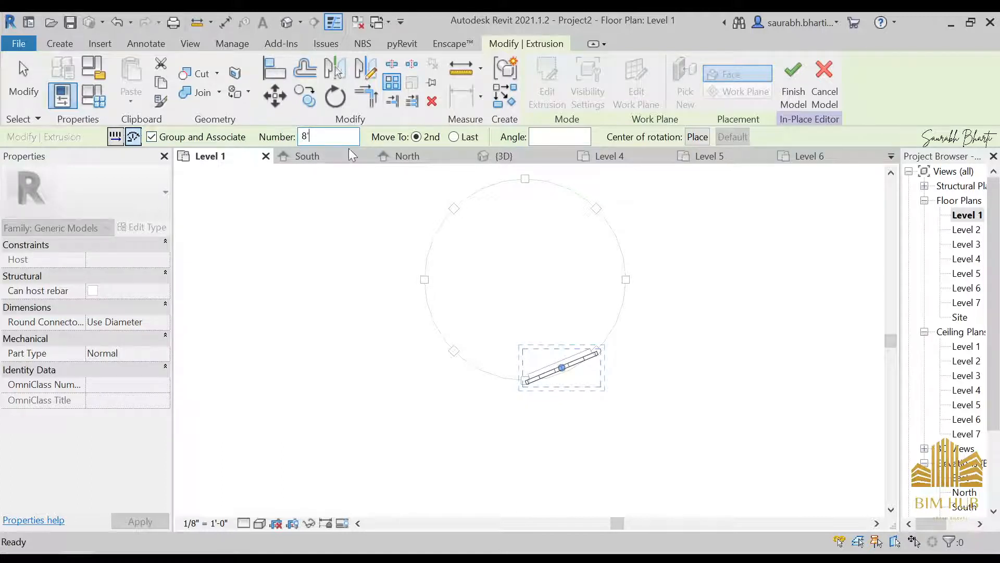
pyautogui.press('BackSpace')
pyautogui.press('BackSpace')
pyautogui.click(453, 138)
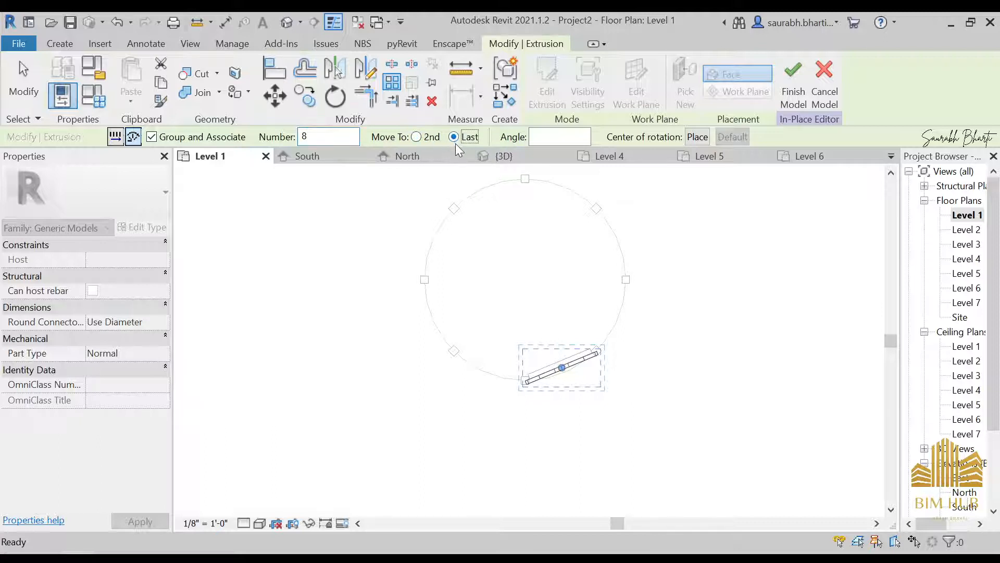
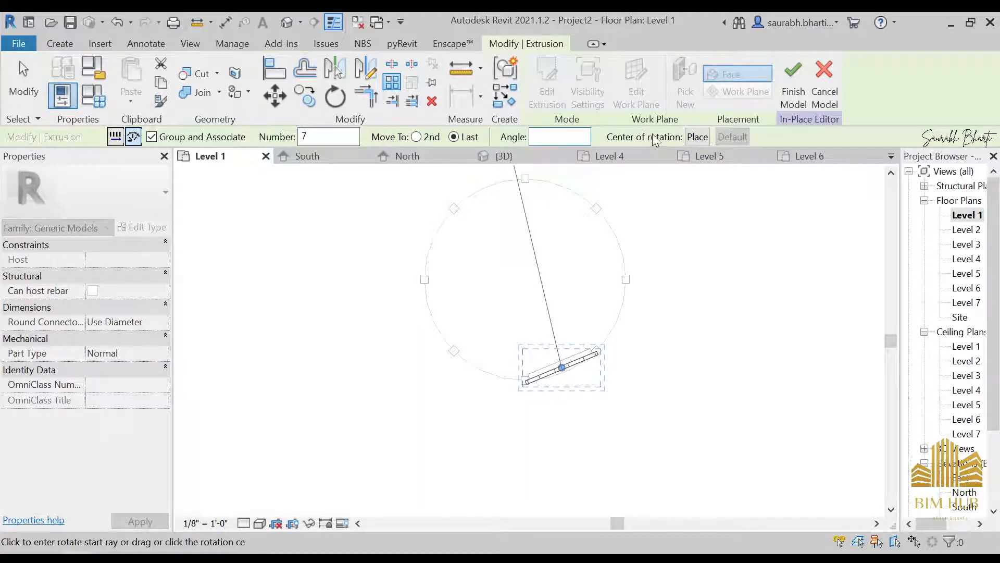
pyautogui.click(697, 137)
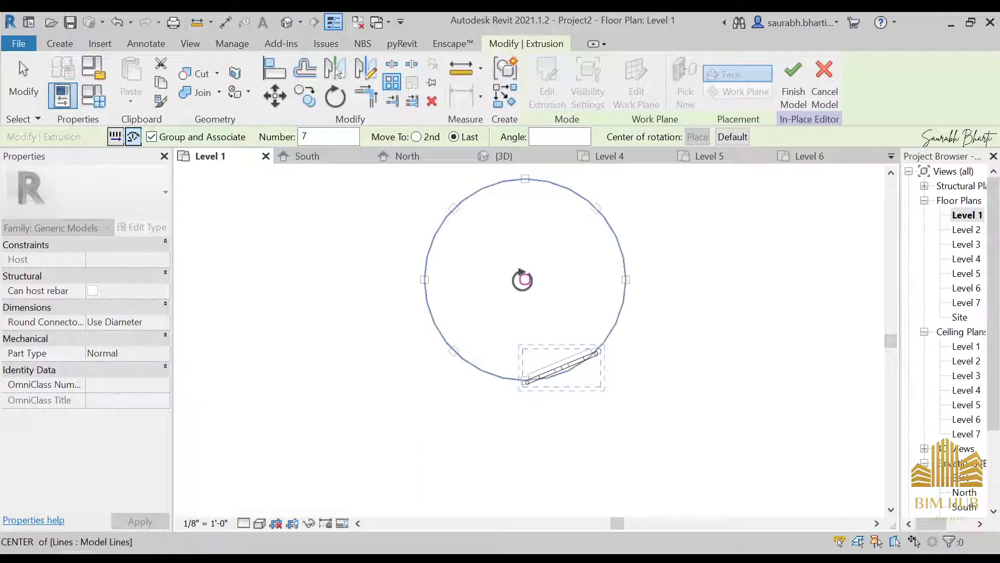
pyautogui.click(525, 279)
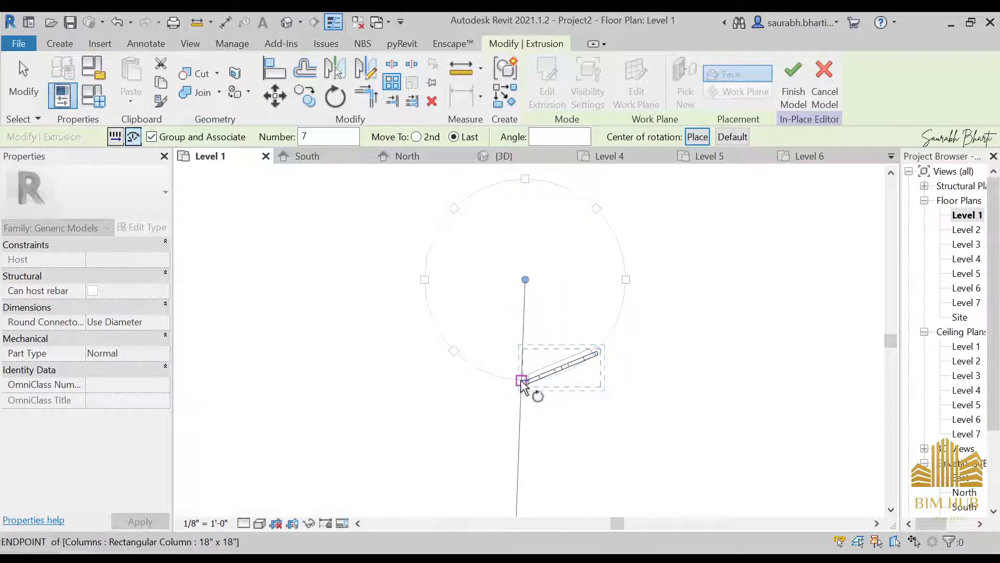
# - Sweep the array 45° counterclockwise from the lowest column to the bracing's other end, and accept 7 as the array count
pyautogui.scroll(3, 526, 383)
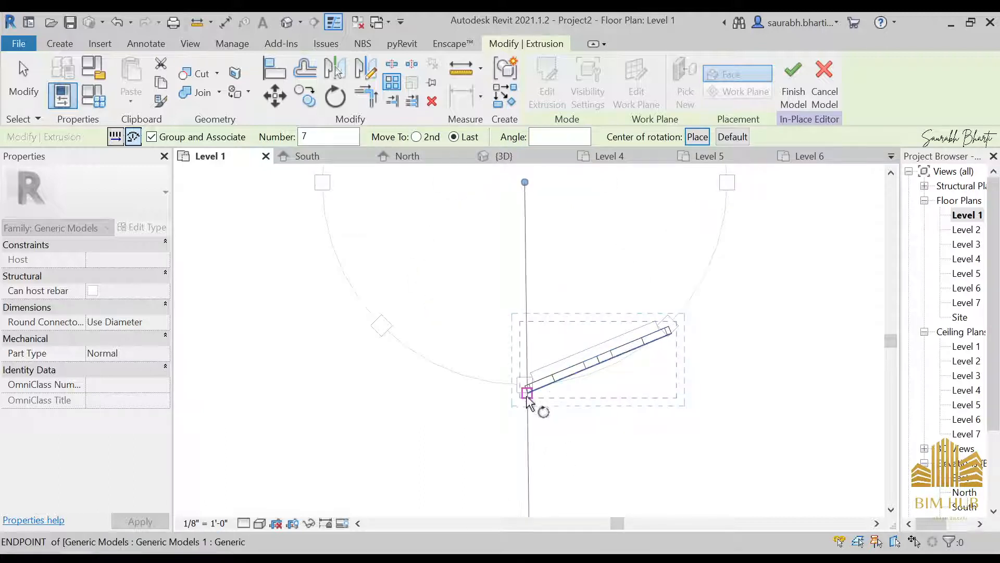
pyautogui.click(525, 399)
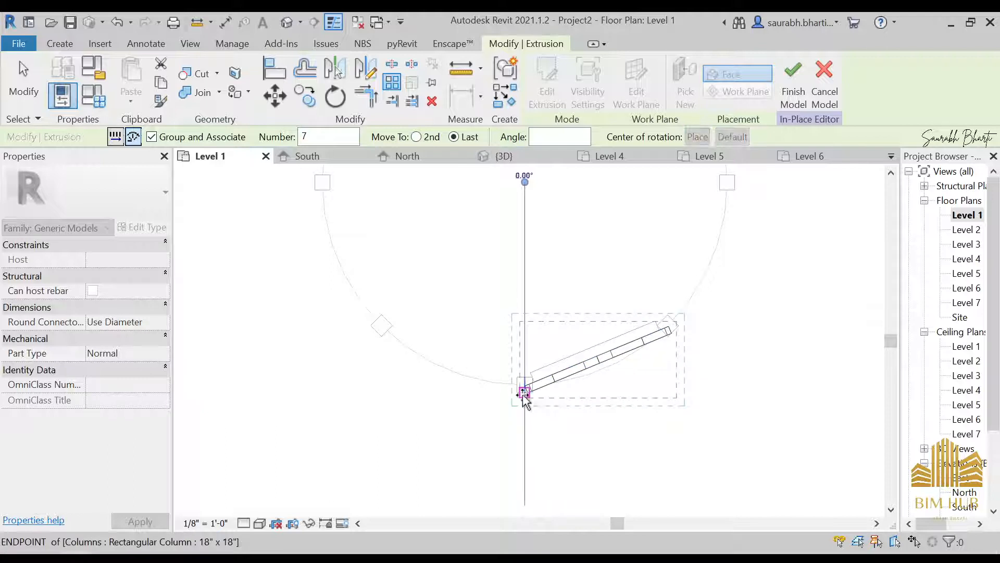
pyautogui.scroll(-3, 373, 313)
pyautogui.moveTo(378, 337); pyautogui.dragTo(376, 371, button='middle')
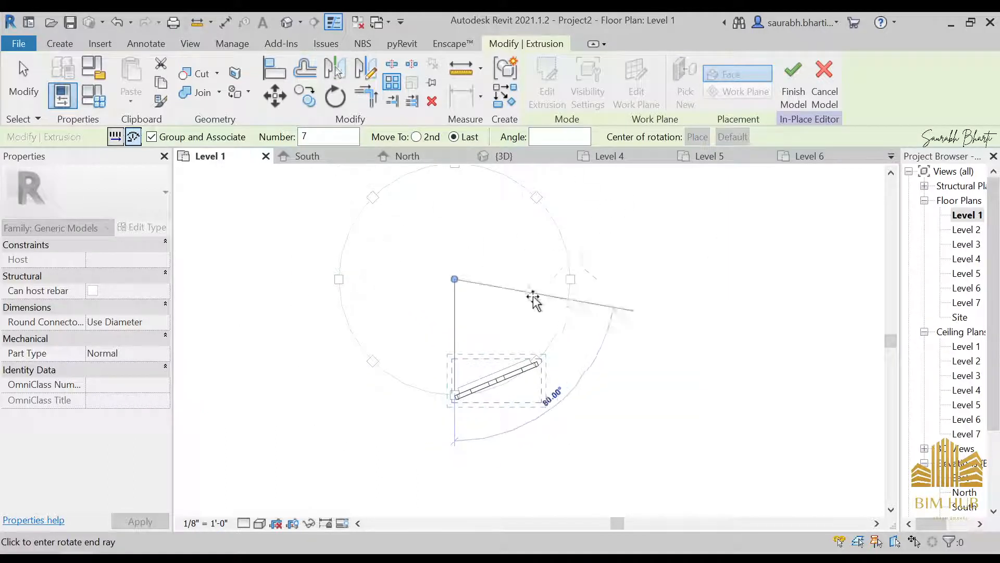
pyautogui.scroll(2, 539, 368)
pyautogui.scroll(2, 540, 368)
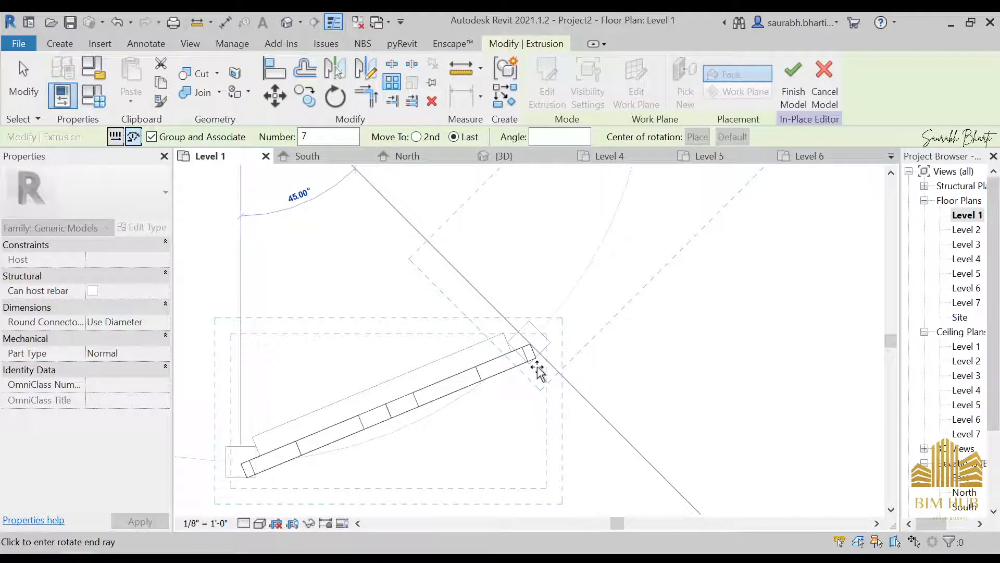
pyautogui.click(538, 371)
pyautogui.scroll(-2, 544, 365)
pyautogui.scroll(3, 548, 362)
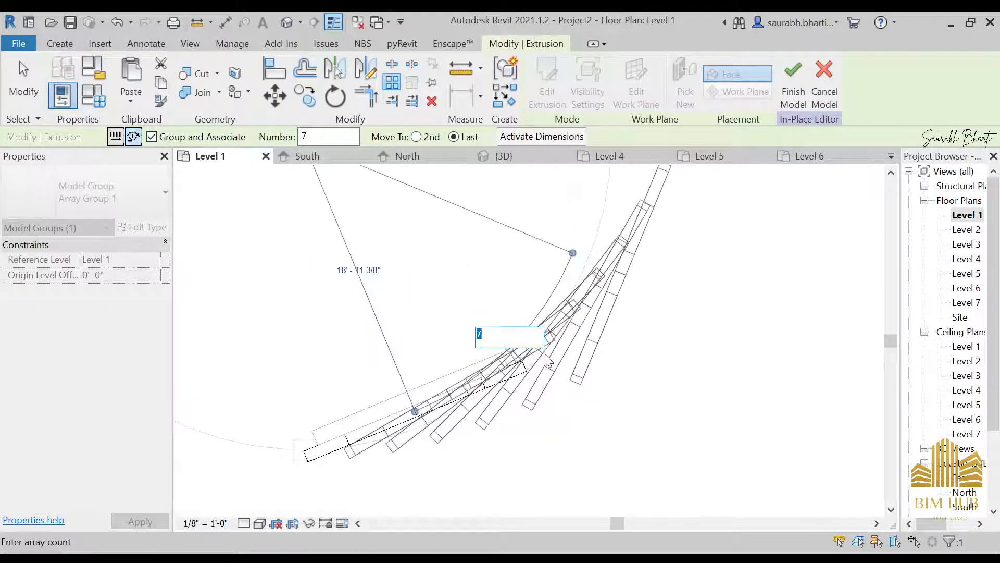
pyautogui.scroll(-2, 568, 348)
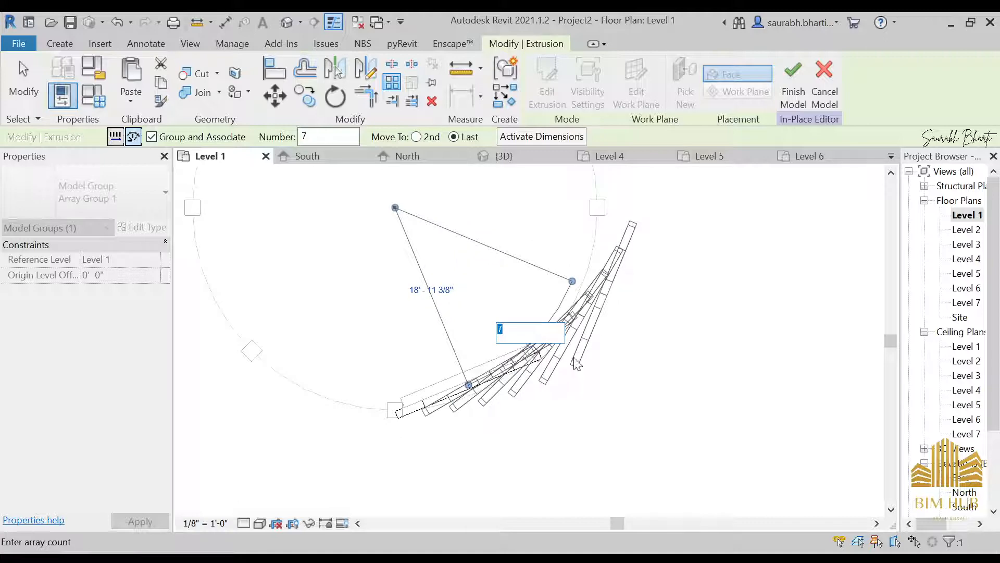
pyautogui.press('Return')
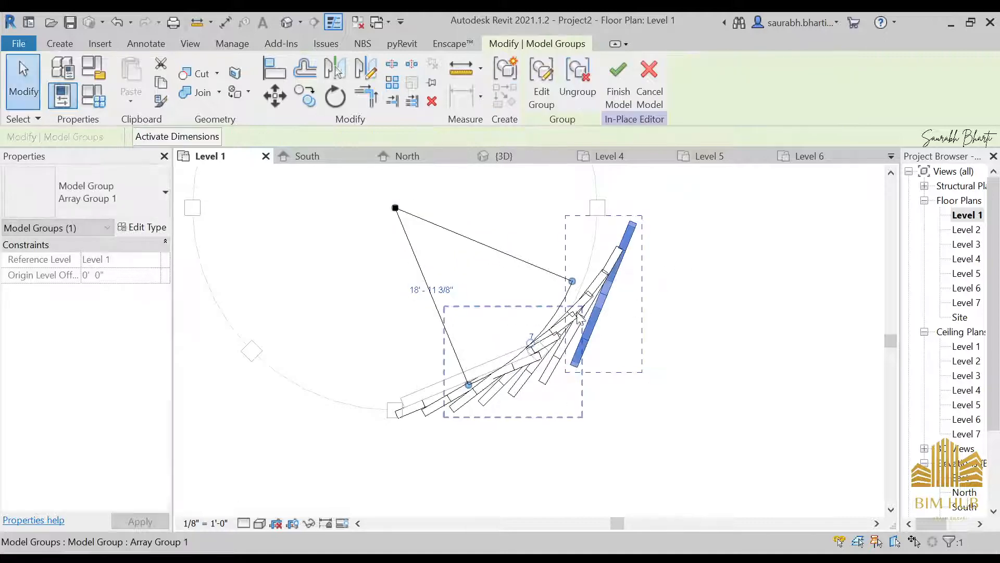
# - Undo the overlapping radial array of the extrusion
pyautogui.hotkey('ctrl', 'z')
pyautogui.scroll(-2, 640, 333)
pyautogui.click(545, 385)
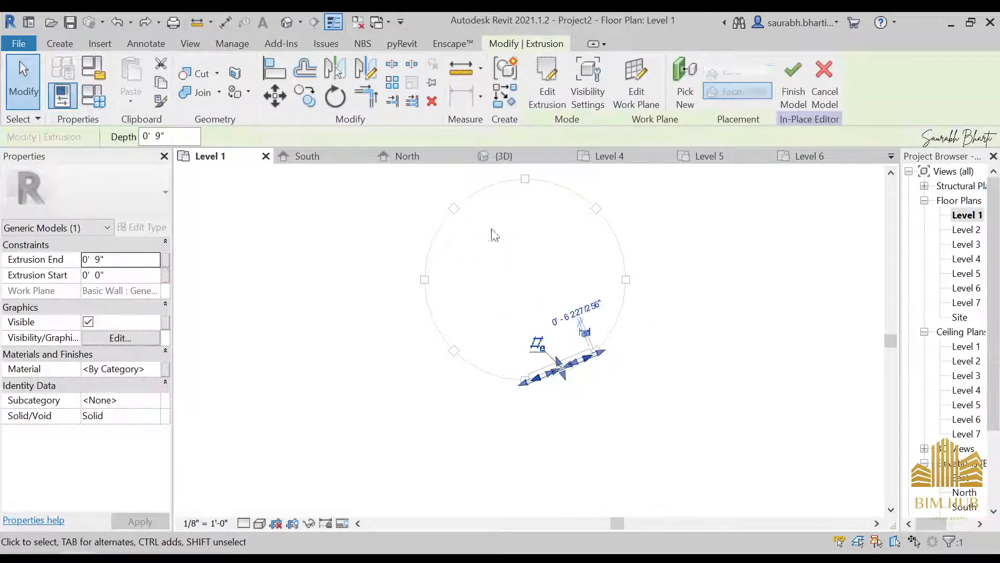
pyautogui.click(391, 81)
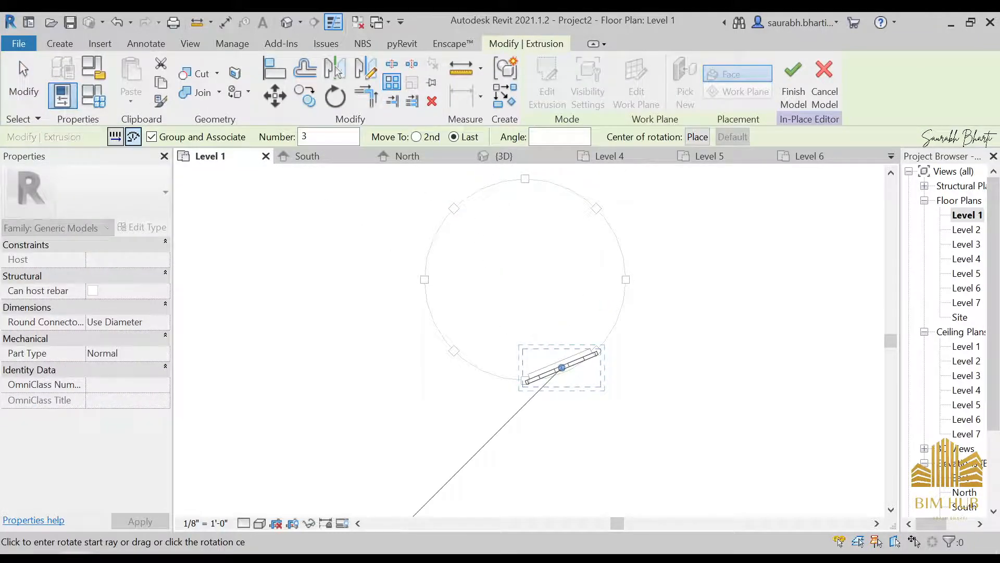
pyautogui.click(383, 546)
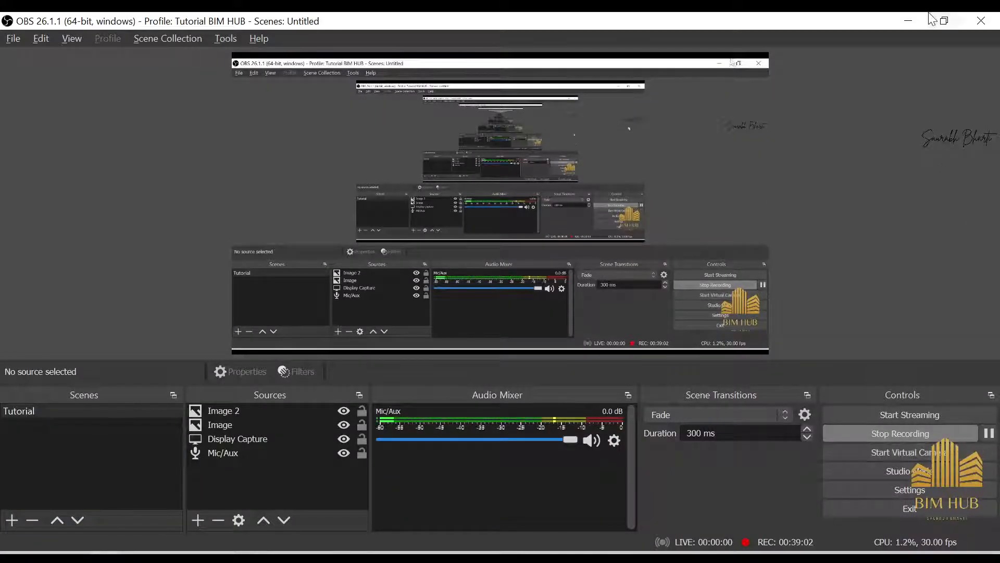
pyautogui.click(908, 21)
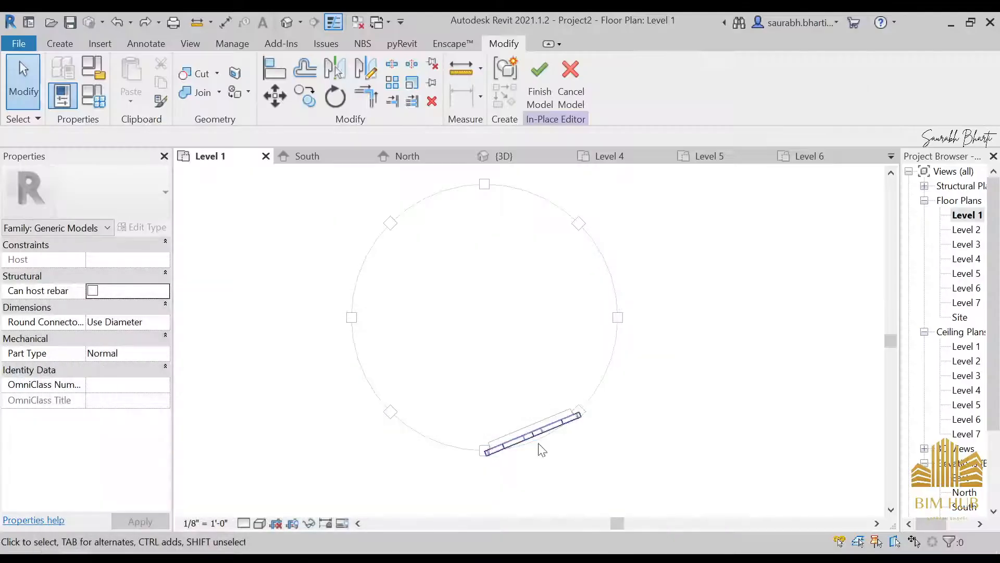
# - Try to copy the extrusion from its lower end to the next column along the circle
pyautogui.click(559, 421)
pyautogui.scroll(-2, 578, 409)
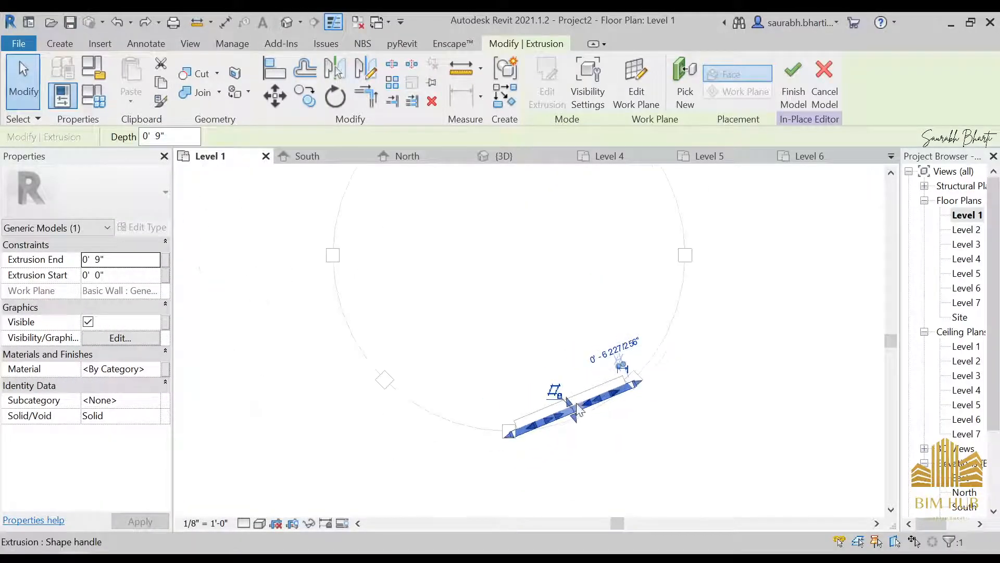
pyautogui.press('c')
pyautogui.press('o')
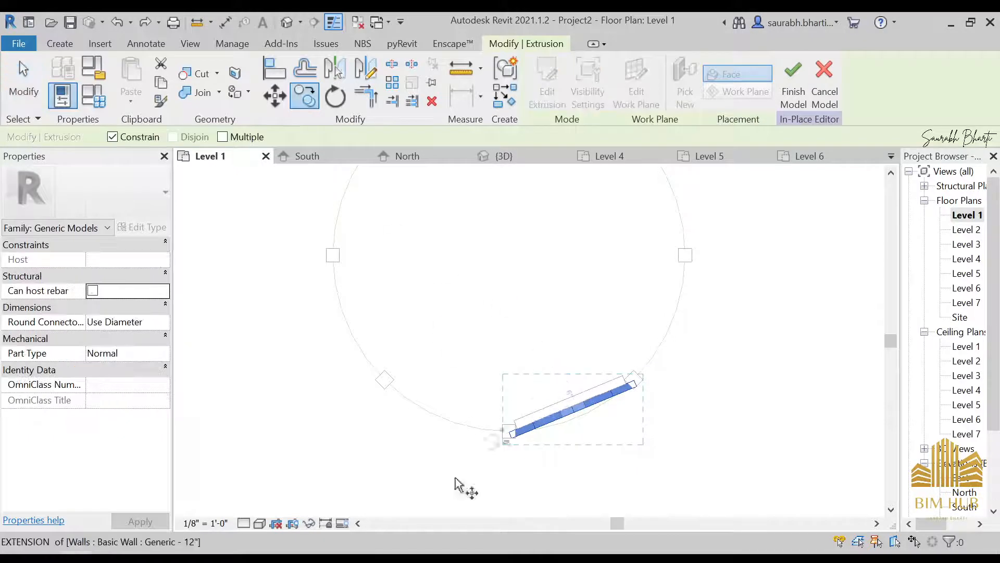
pyautogui.scroll(2, 485, 469)
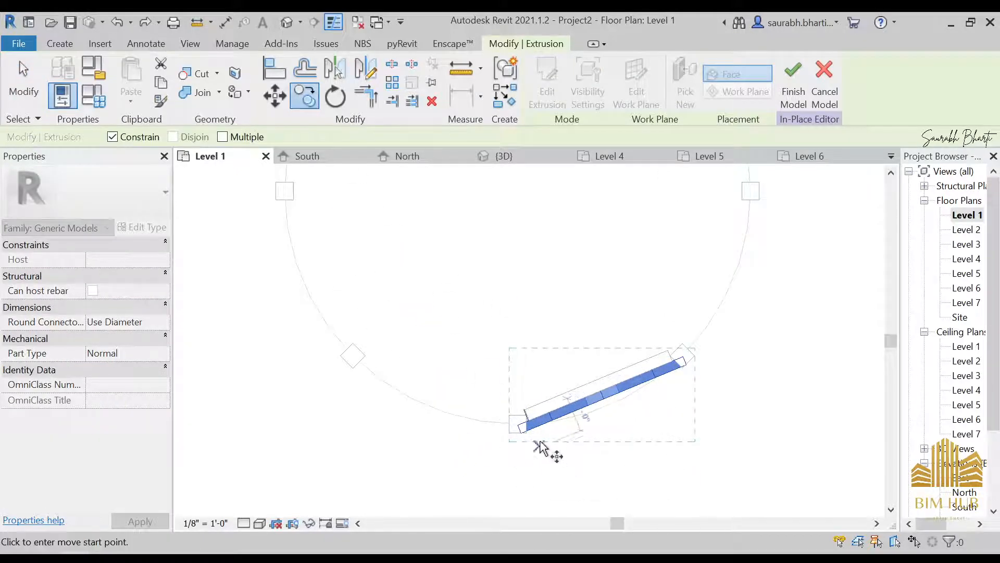
pyautogui.click(522, 433)
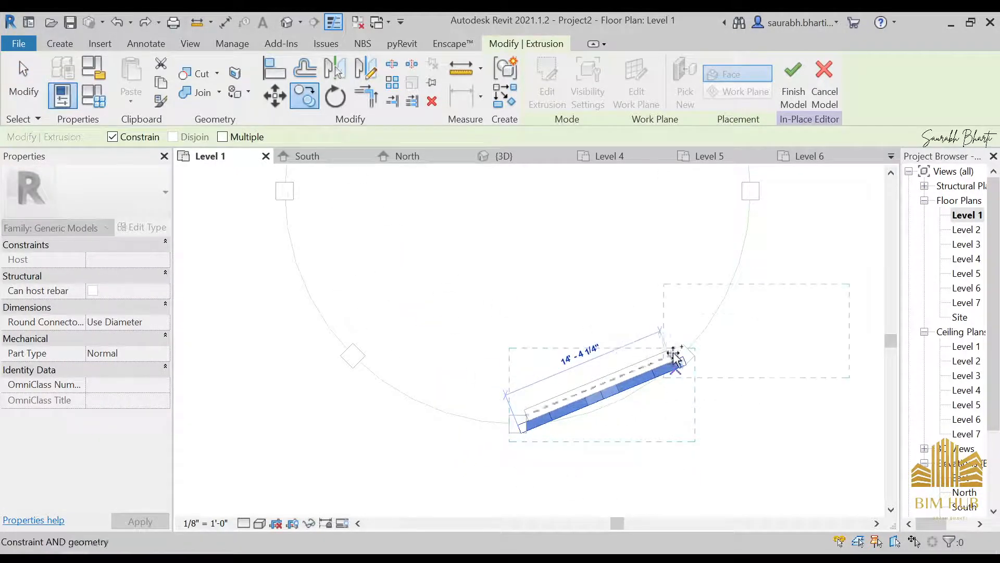
pyautogui.scroll(2, 689, 354)
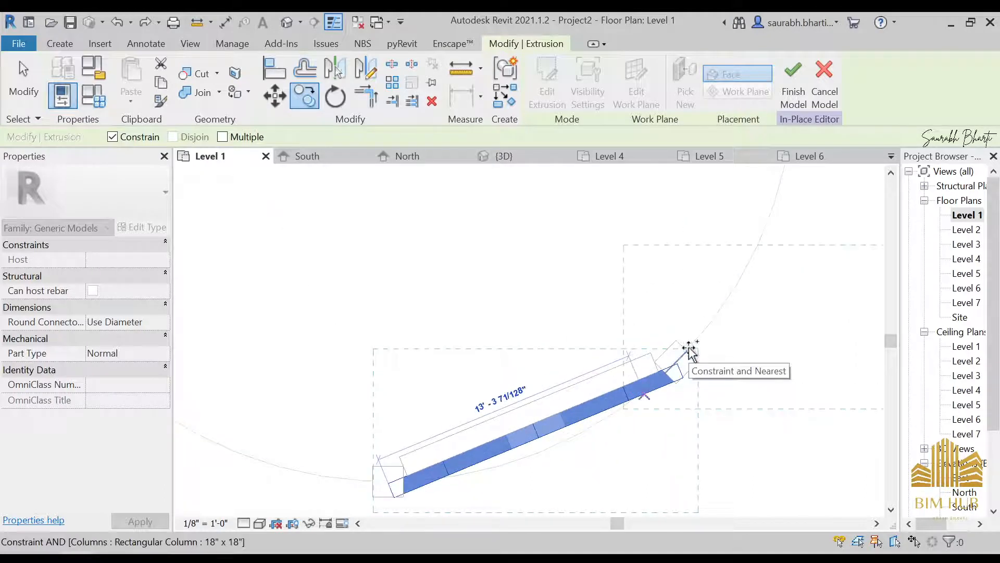
pyautogui.click(686, 348)
pyautogui.scroll(-2, 693, 344)
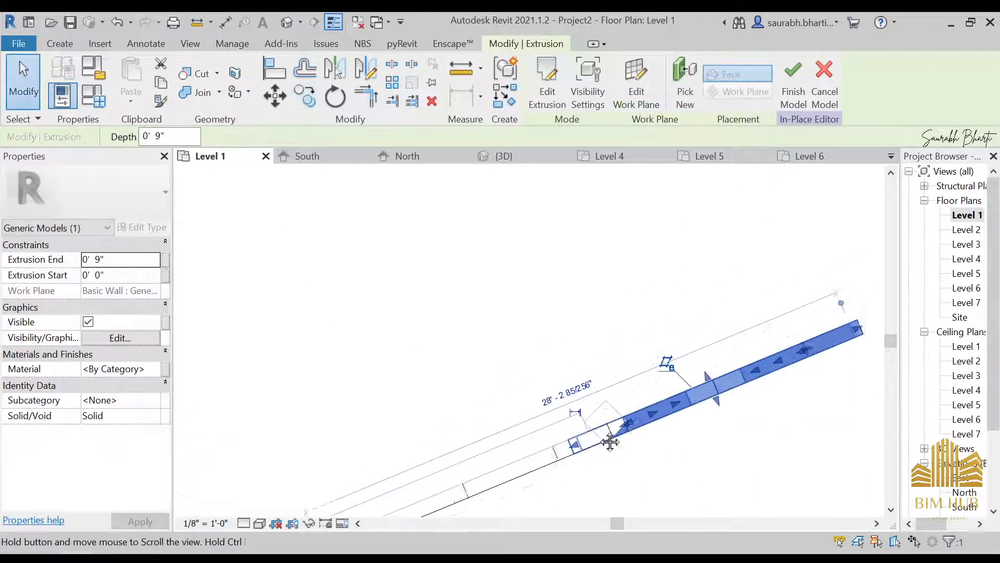
pyautogui.hotkey('ctrl', 'z')
# - Copy the extrusion from its lower end to the next column, lining the copy up just beyond the original's far end
pyautogui.scroll(2, 490, 478)
pyautogui.moveTo(490, 478); pyautogui.dragTo(577, 413, button='middle')
pyautogui.click(577, 413)
pyautogui.click(309, 92)
pyautogui.scroll(-2, 449, 291)
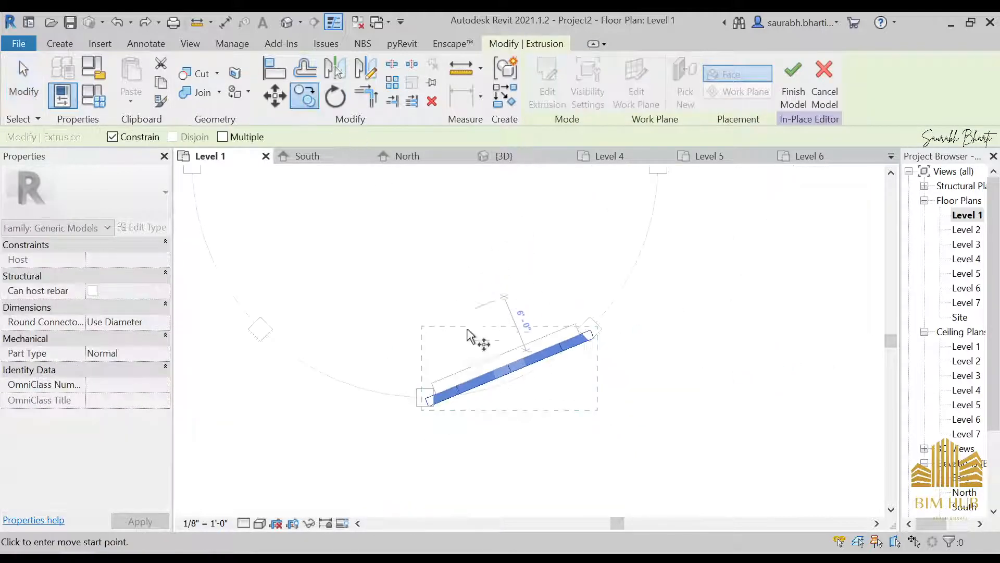
pyautogui.click(429, 406)
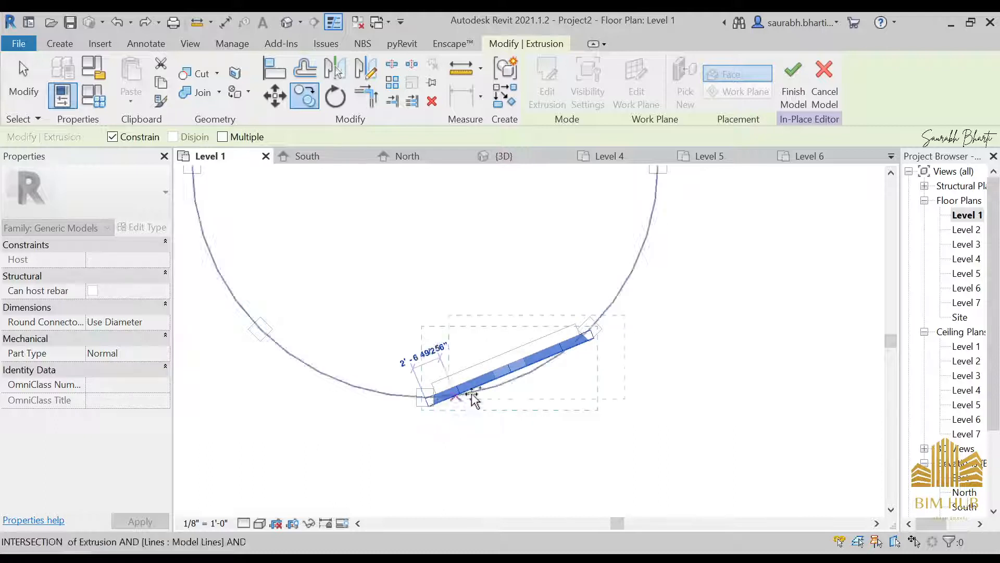
pyautogui.click(594, 314)
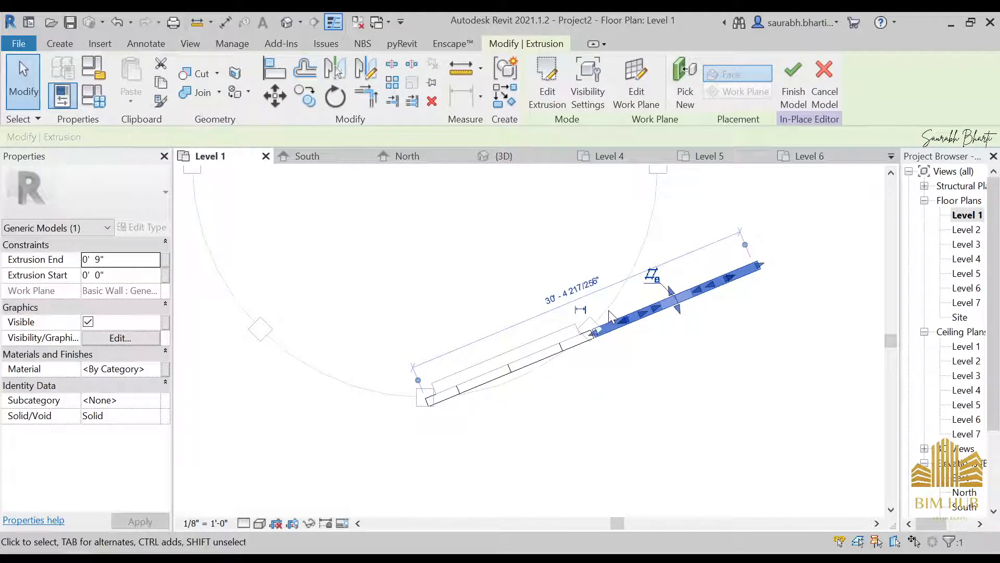
pyautogui.press('Escape')
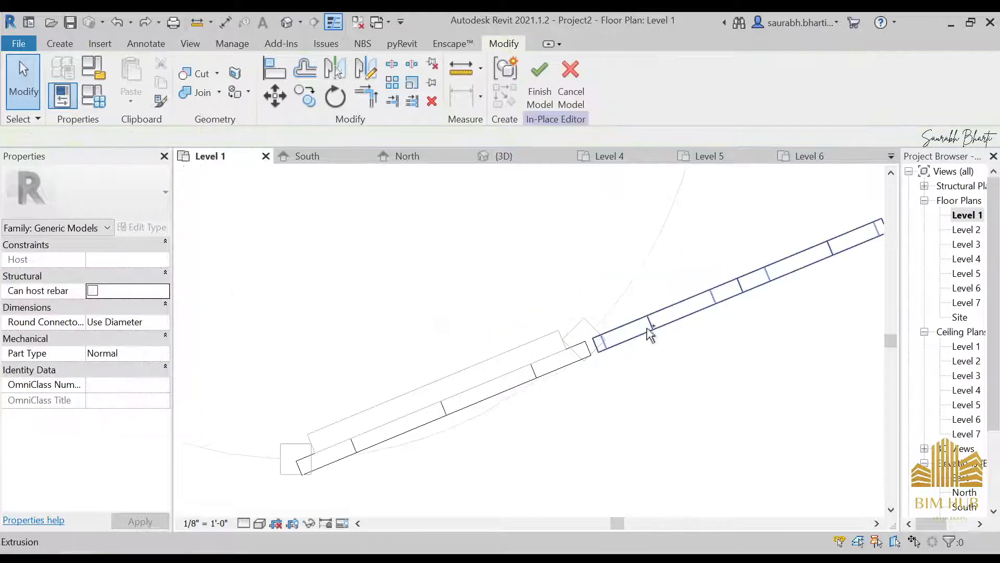
pyautogui.scroll(-3, 648, 335)
pyautogui.click(655, 315)
pyautogui.press('Escape')
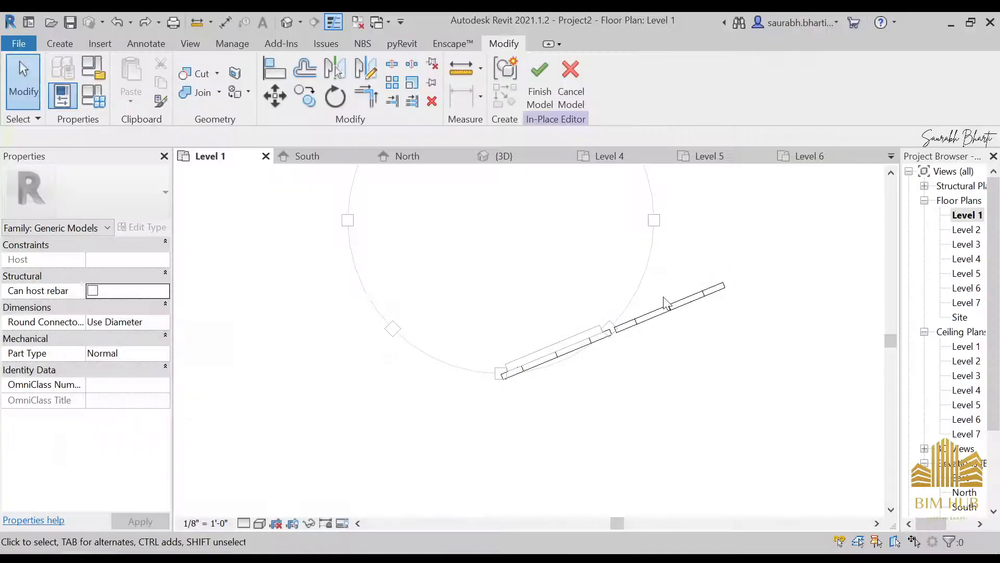
# - Rotate the copied extrusion about its end at the shared column until it reaches the next column up the circle
pyautogui.click(666, 302)
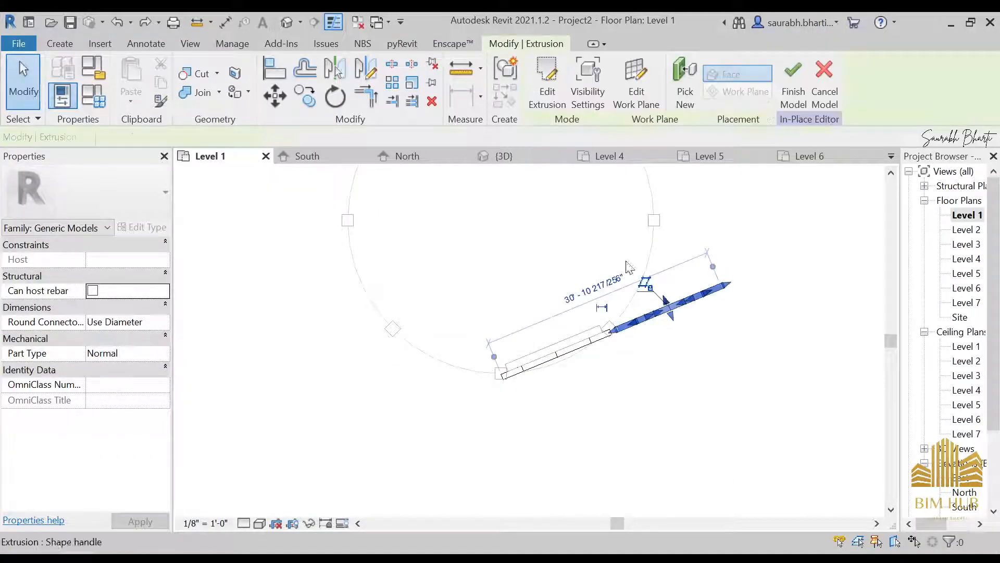
pyautogui.click(335, 96)
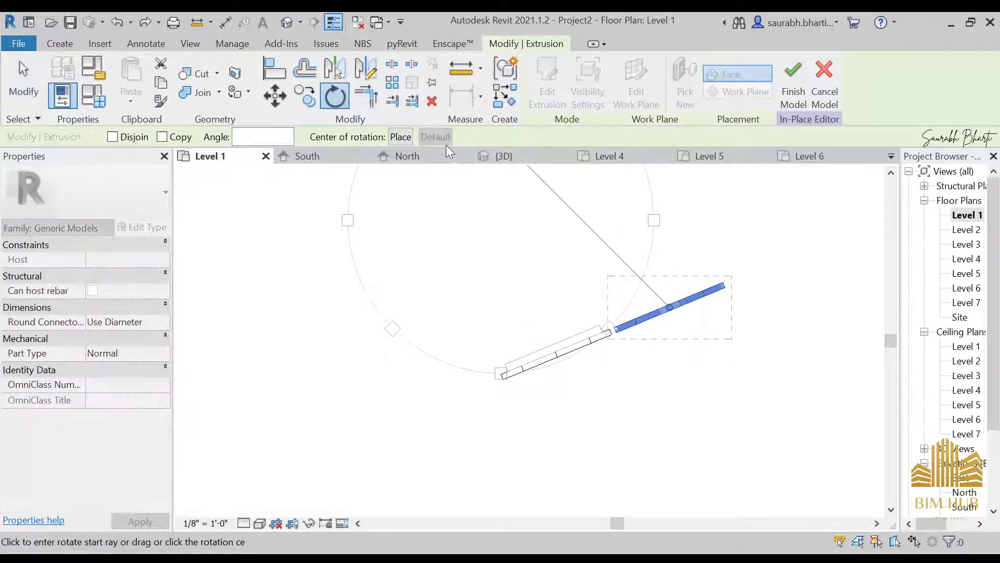
pyautogui.click(400, 137)
pyautogui.scroll(3, 699, 331)
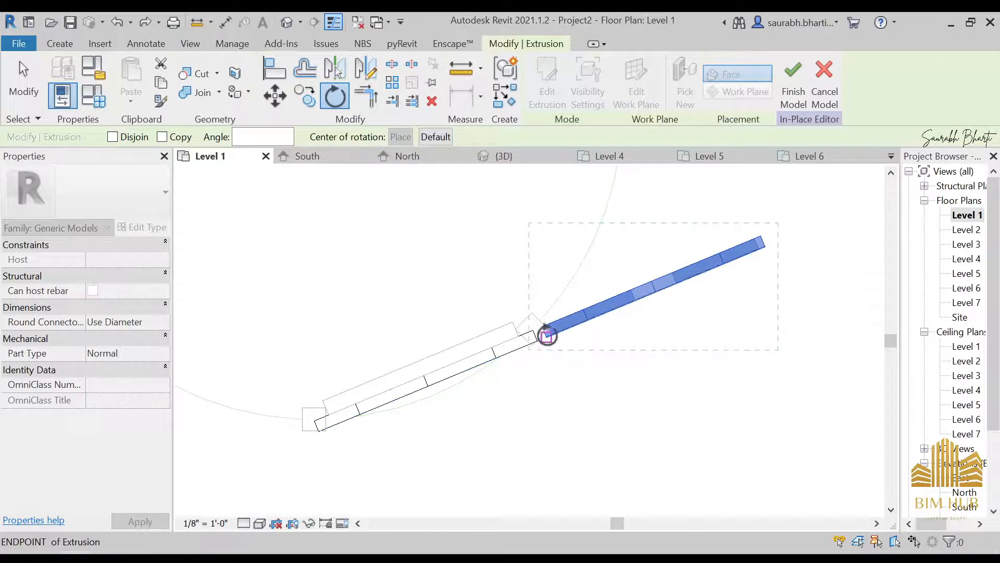
pyautogui.click(547, 336)
pyautogui.click(765, 239)
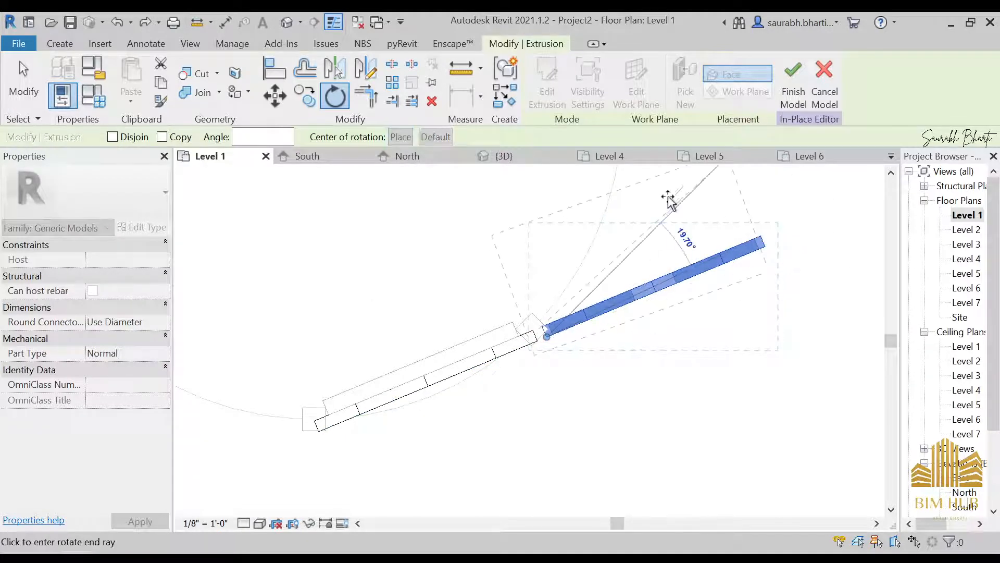
pyautogui.moveTo(670, 196); pyautogui.dragTo(619, 312, button='middle')
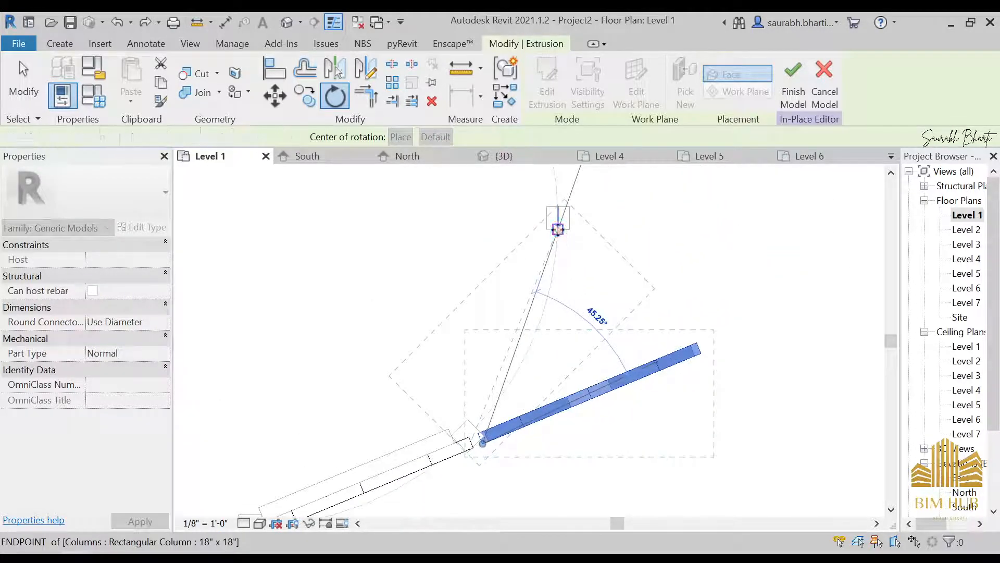
pyautogui.click(556, 227)
pyautogui.press('Escape')
# - Nudge the rotated extrusion slightly so that it sits in line between its two columns
pyautogui.click(551, 266)
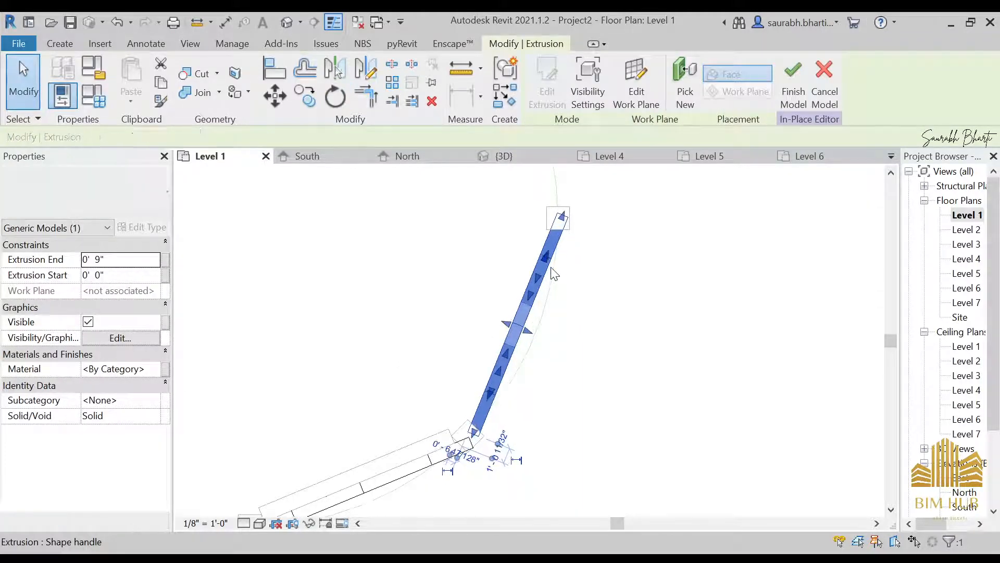
pyautogui.press('Escape')
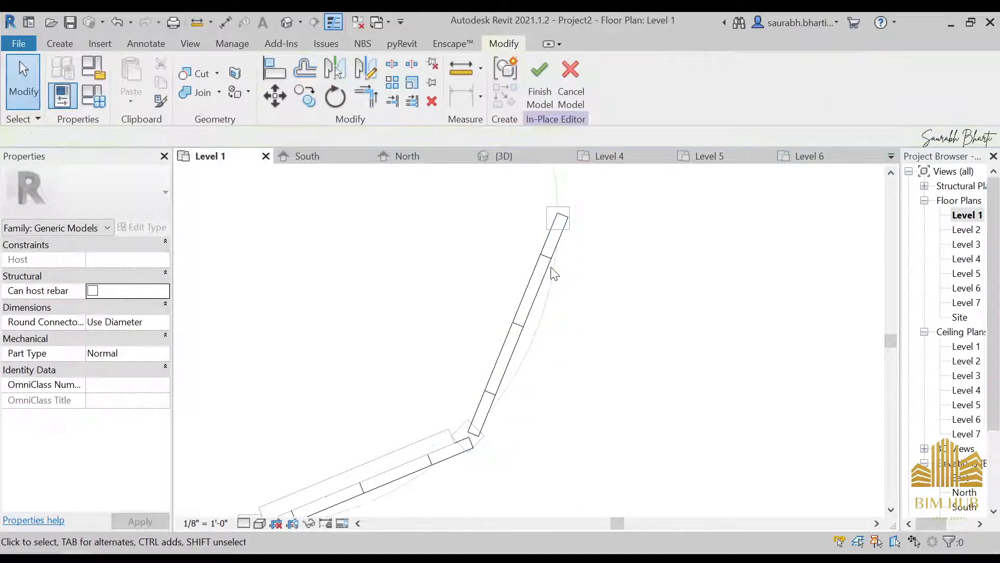
pyautogui.click(521, 315)
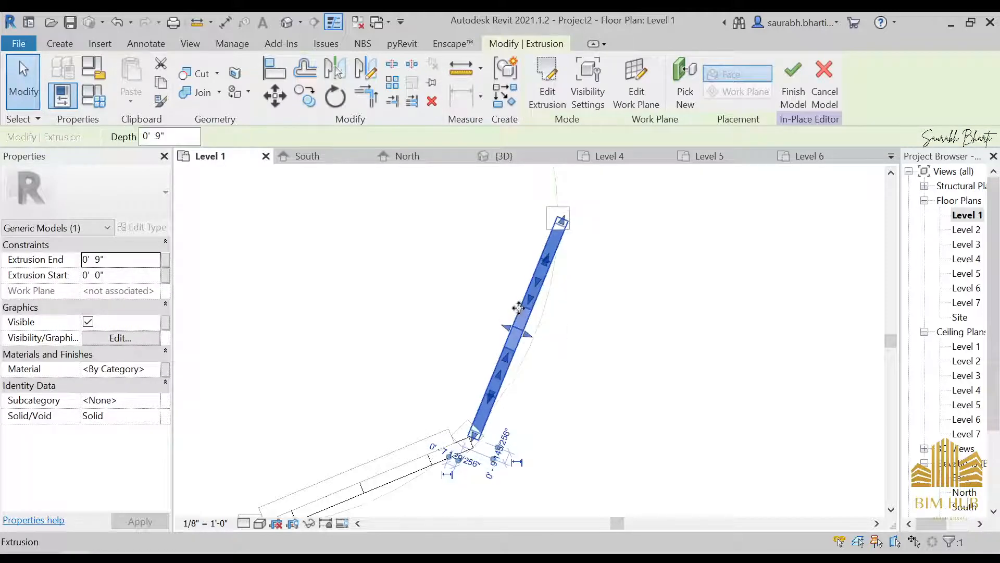
pyautogui.press('Escape')
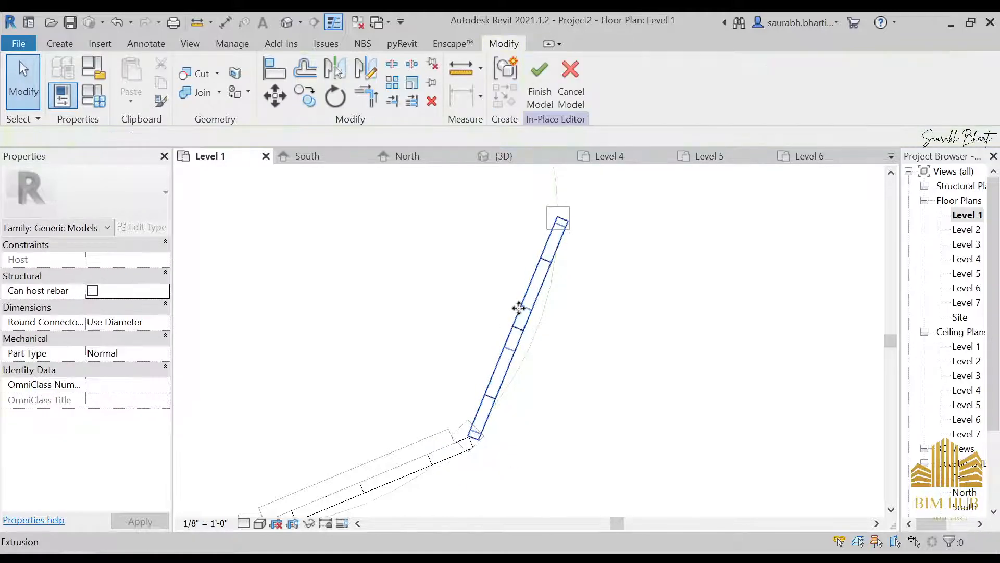
# - Array the rotated extrusion radially around the circle's centre with 7 grouped members, moving to the 2nd at a 45° angle
pyautogui.scroll(-2, 591, 329)
pyautogui.click(571, 341)
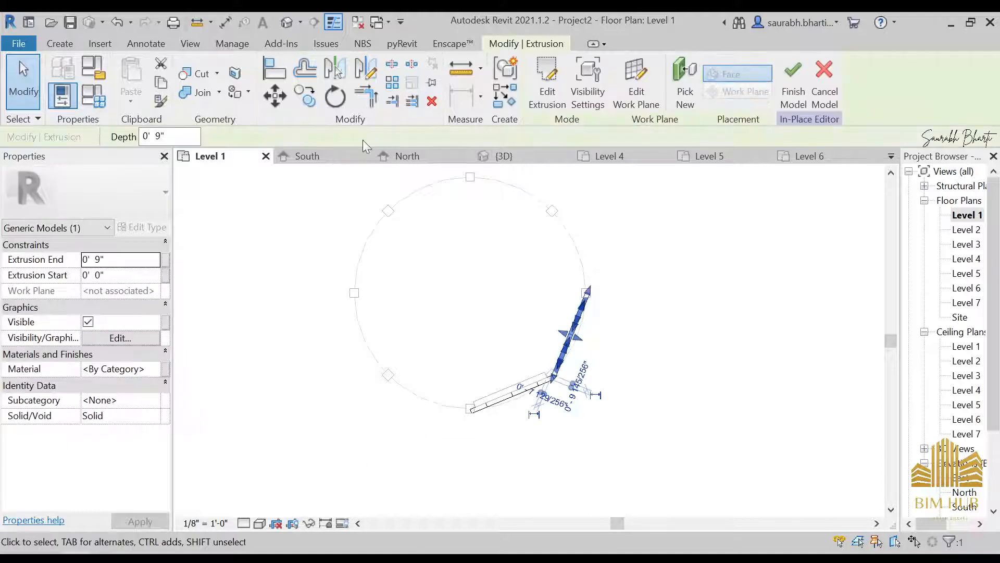
pyautogui.click(392, 83)
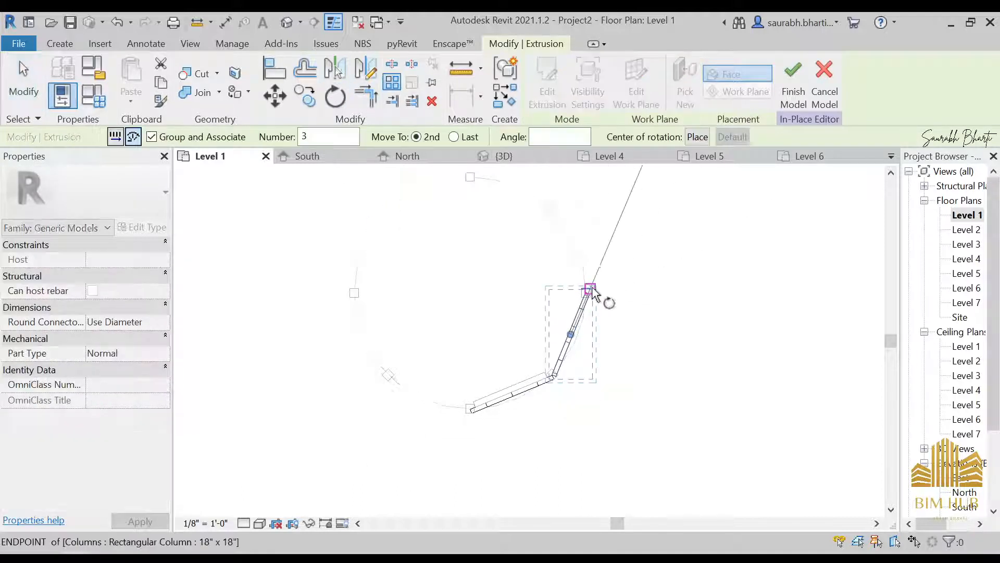
pyautogui.click(540, 137)
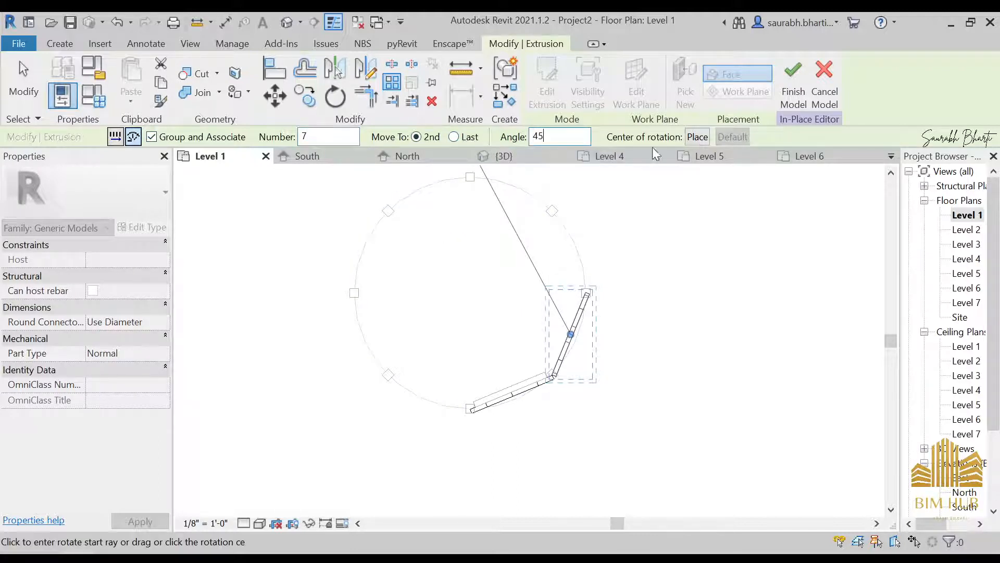
pyautogui.click(696, 136)
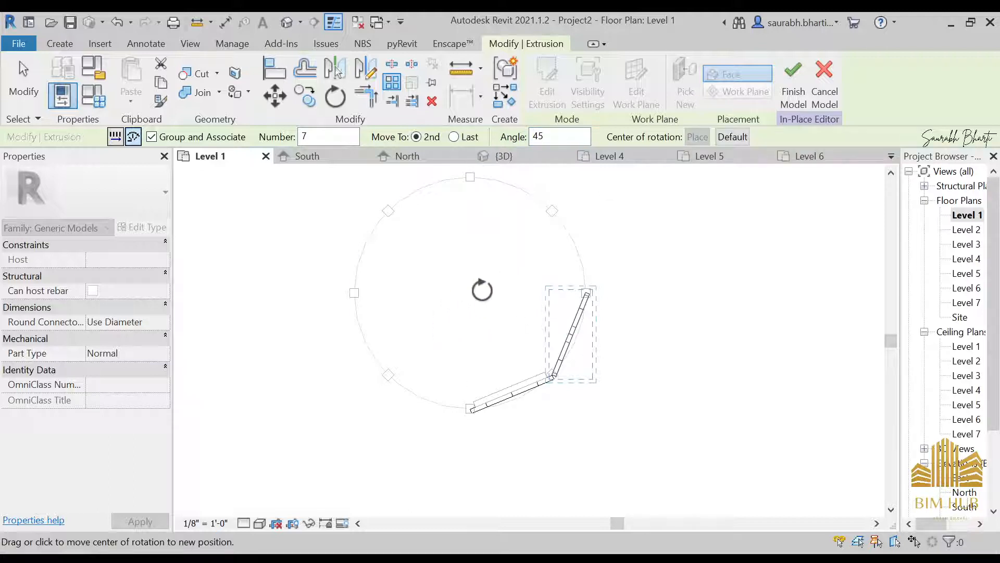
pyautogui.click(470, 293)
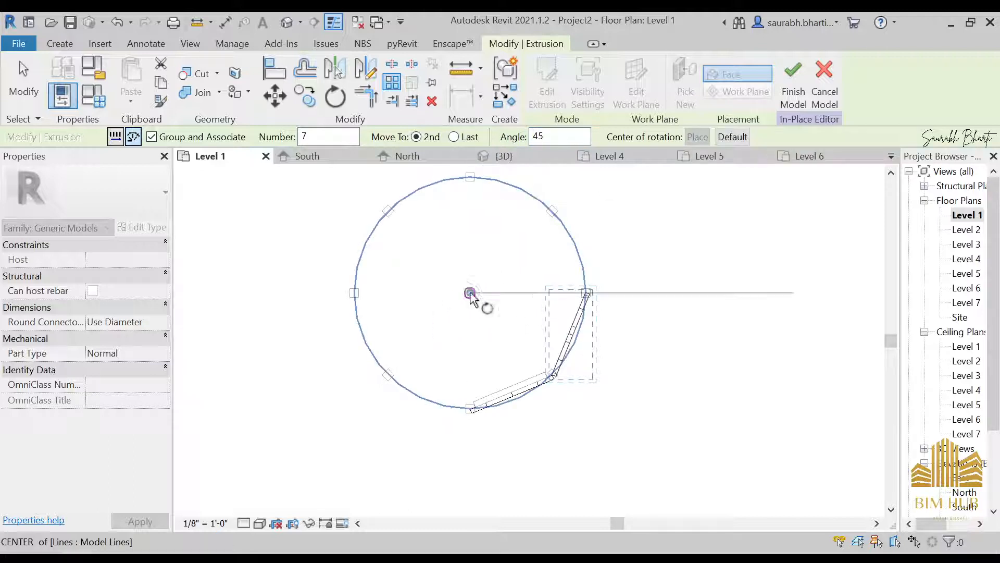
pyautogui.click(608, 292)
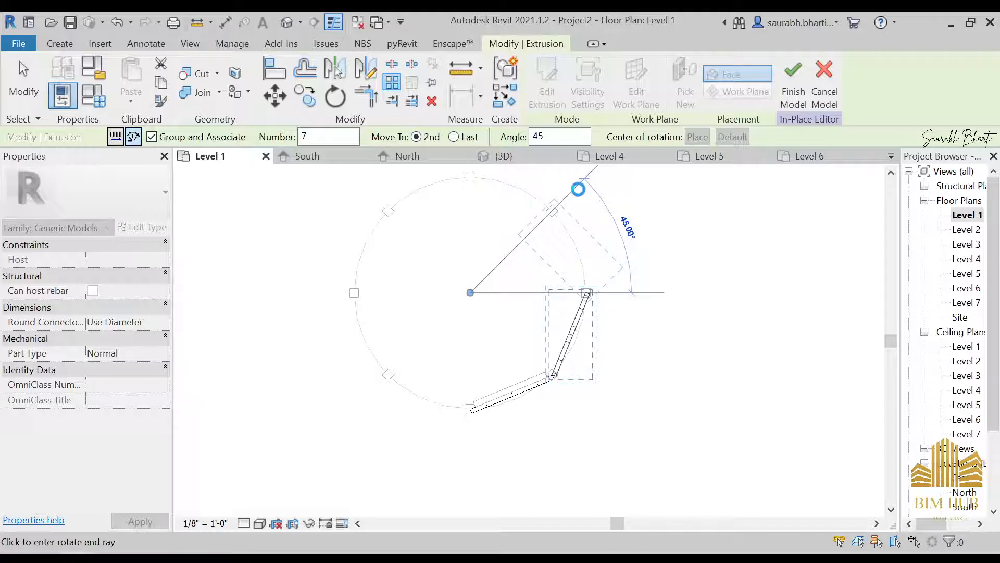
pyautogui.click(578, 188)
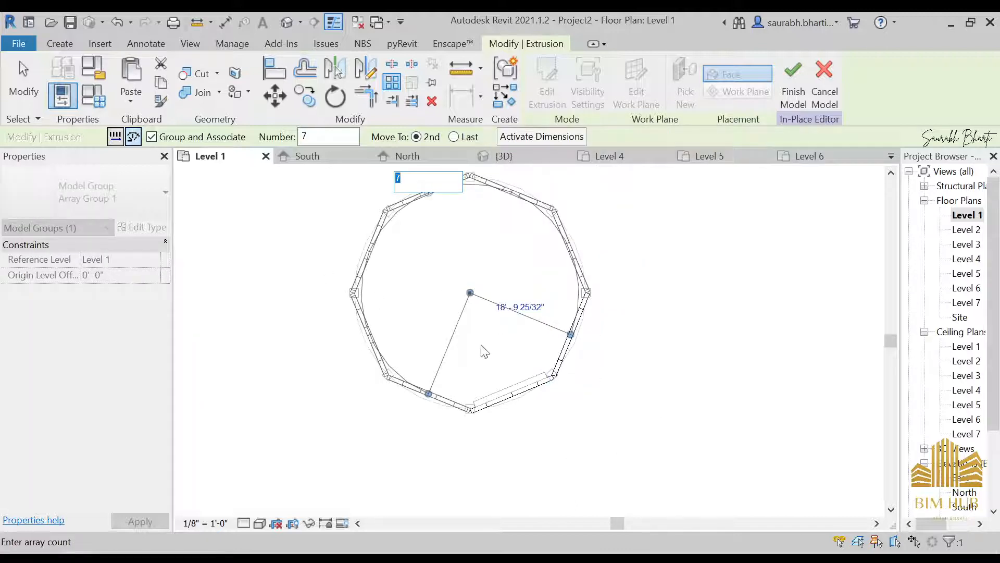
pyautogui.press('Return')
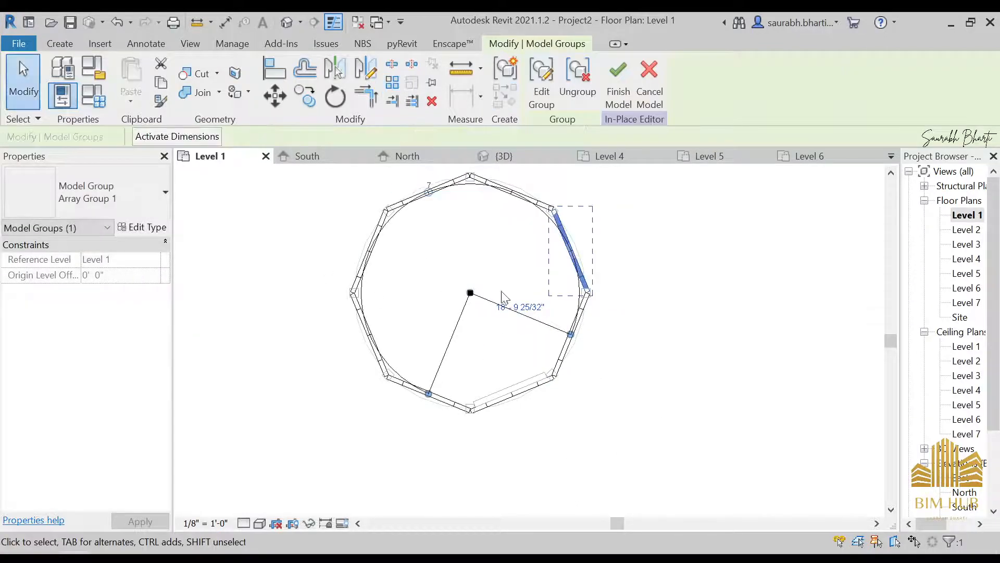
pyautogui.click(651, 255)
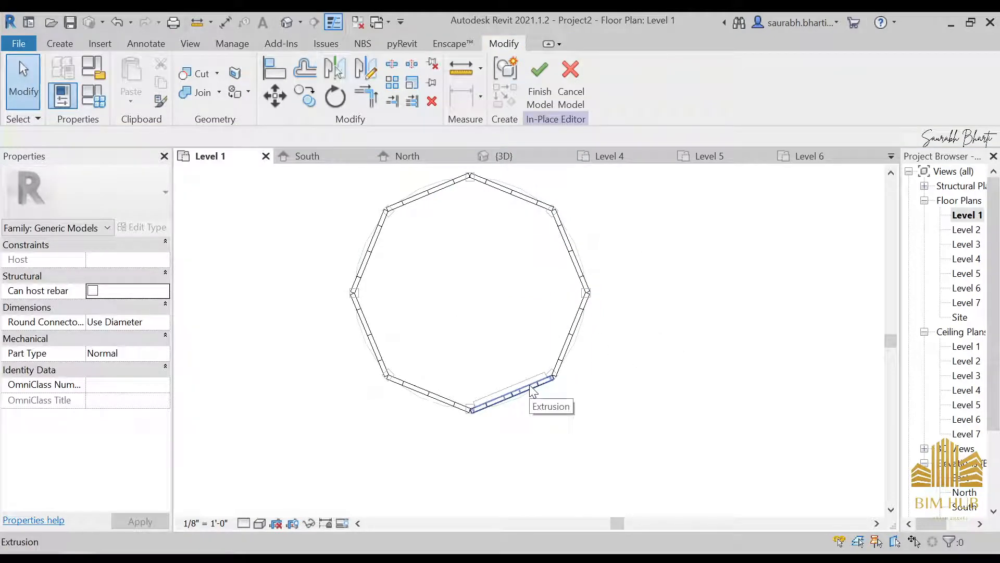
# - Finish the in-place model and open the default 3D view
pyautogui.click(540, 83)
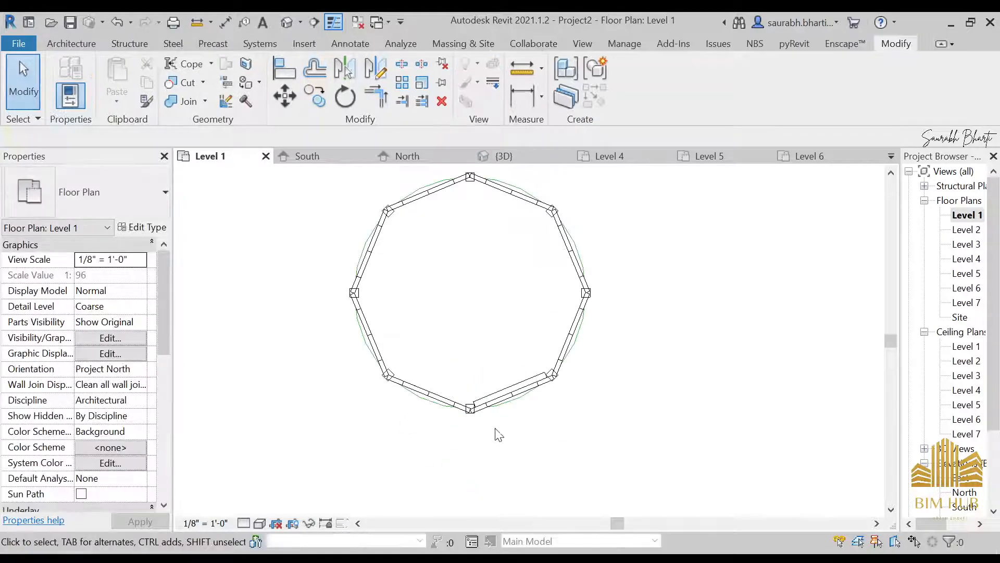
pyautogui.click(291, 24)
pyautogui.scroll(-1, 524, 394)
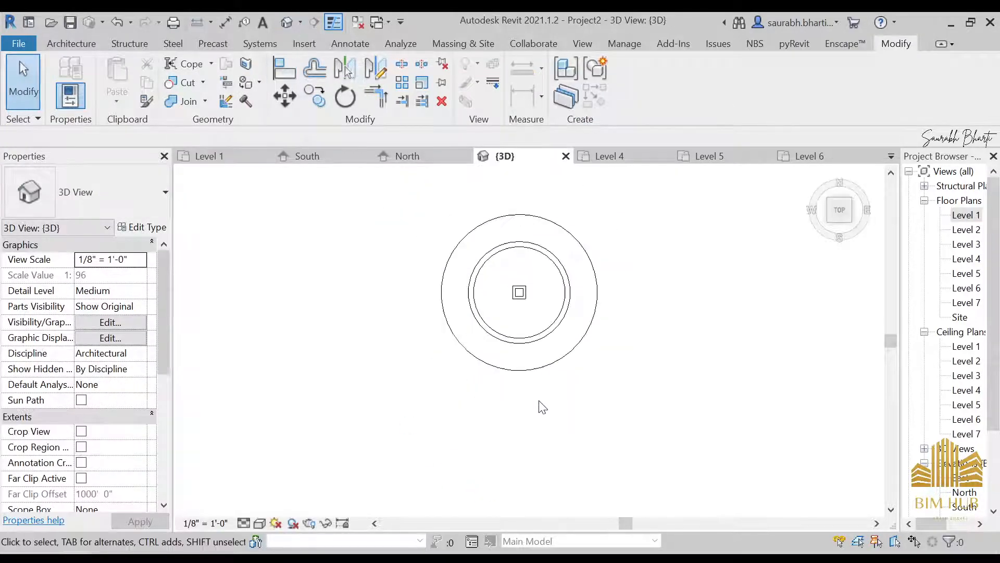
# - Inspect the crossed bracing between the columns and the circular line at their base from several sides in 3D
pyautogui.keyDown('shift'); pyautogui.moveTo(540, 406); pyautogui.dragTo(573, 268, button='middle'); pyautogui.keyUp('shift')
pyautogui.scroll(1, 581, 396)
pyautogui.keyDown('shift'); pyautogui.moveTo(581, 396); pyautogui.dragTo(539, 284, button='middle'); pyautogui.keyUp('shift')
pyautogui.scroll(5, 548, 339)
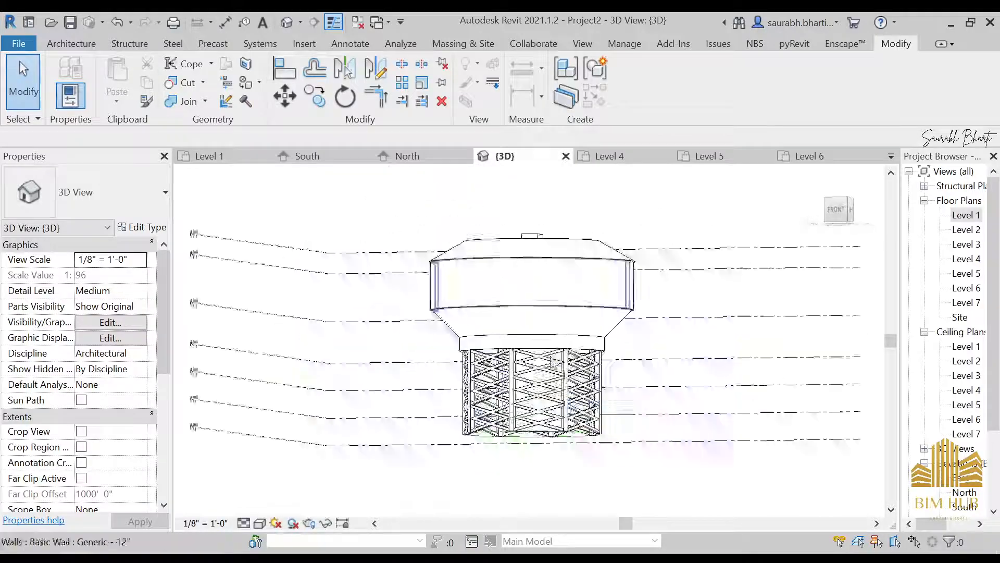
pyautogui.moveTo(533, 337); pyautogui.dragTo(551, 203, button='middle')
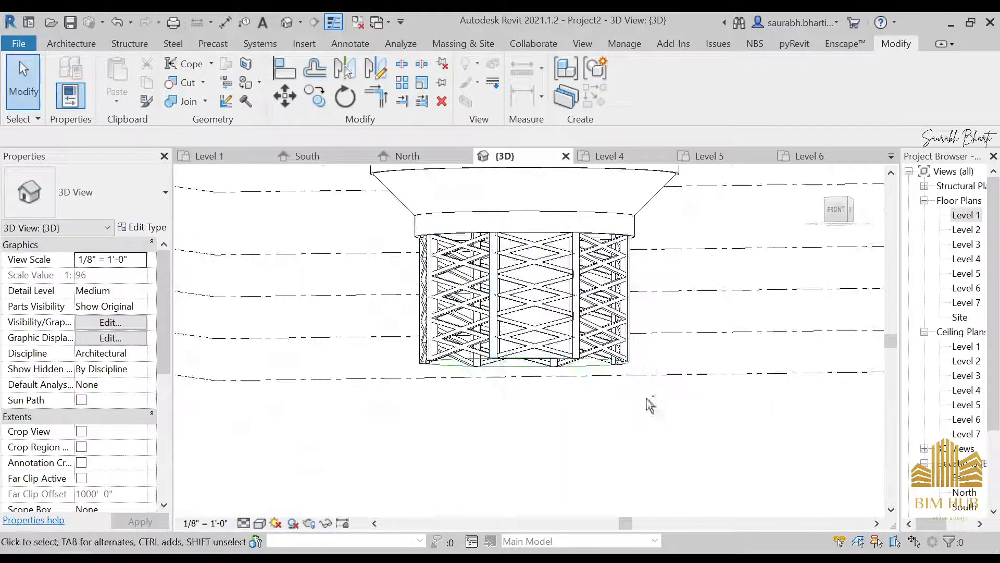
pyautogui.scroll(-3, 480, 364)
pyautogui.moveTo(480, 364)
pyautogui.keyDown('shift'); pyautogui.mouseDown(button='middle')
pyautogui.moveTo(702, 444)
pyautogui.moveTo(373, 384)
pyautogui.moveTo(465, 369)
pyautogui.mouseUp(button='middle'); pyautogui.keyUp('shift')
pyautogui.scroll(4, 465, 369)
pyautogui.click(463, 372)
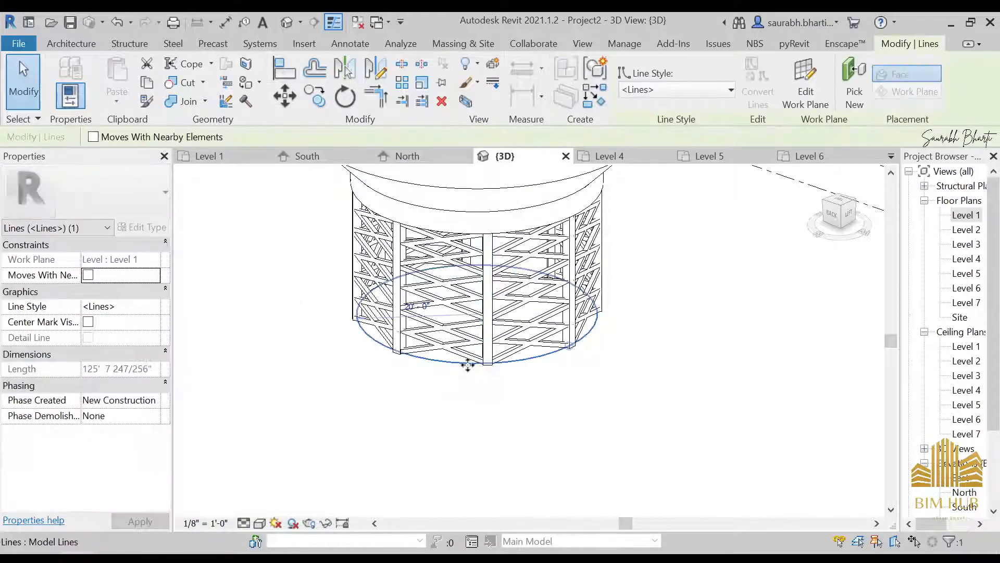
pyautogui.press('Escape')
pyautogui.scroll(-4, 441, 463)
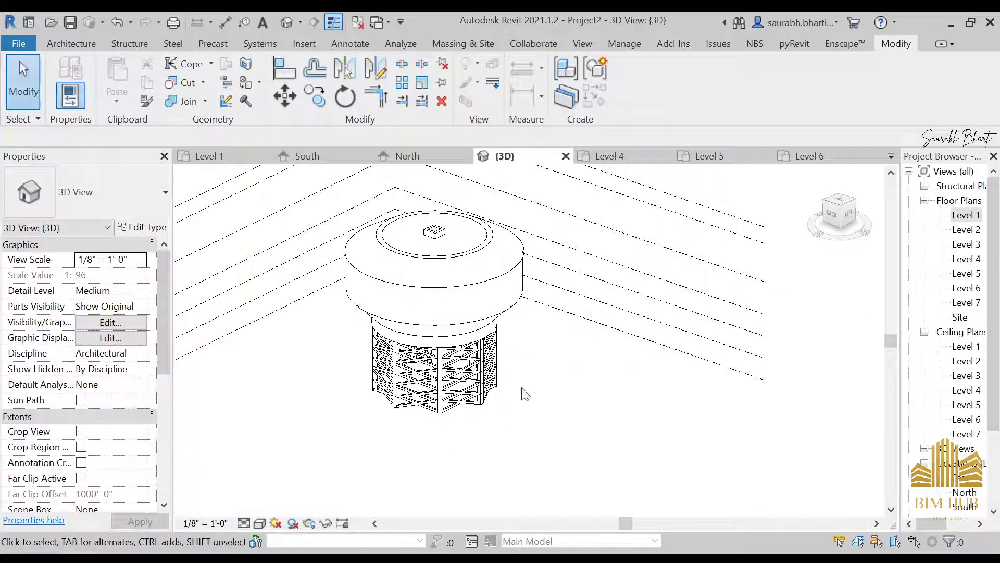
# - Sketch a rectangular Generic - 12" floor of about 61,950 SF on Level 1 around the tower from the top view and finish it
pyautogui.click(838, 202)
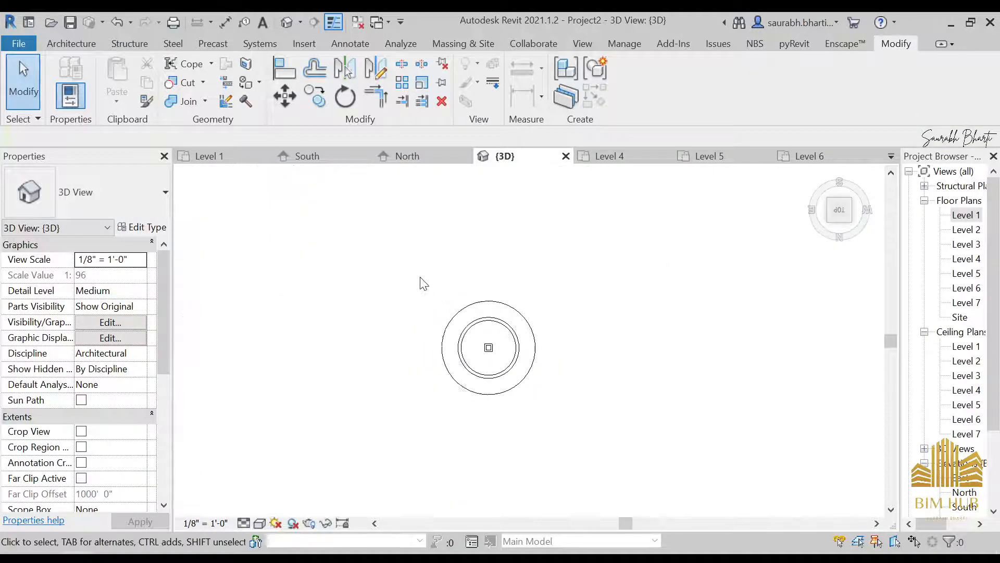
pyautogui.click(73, 45)
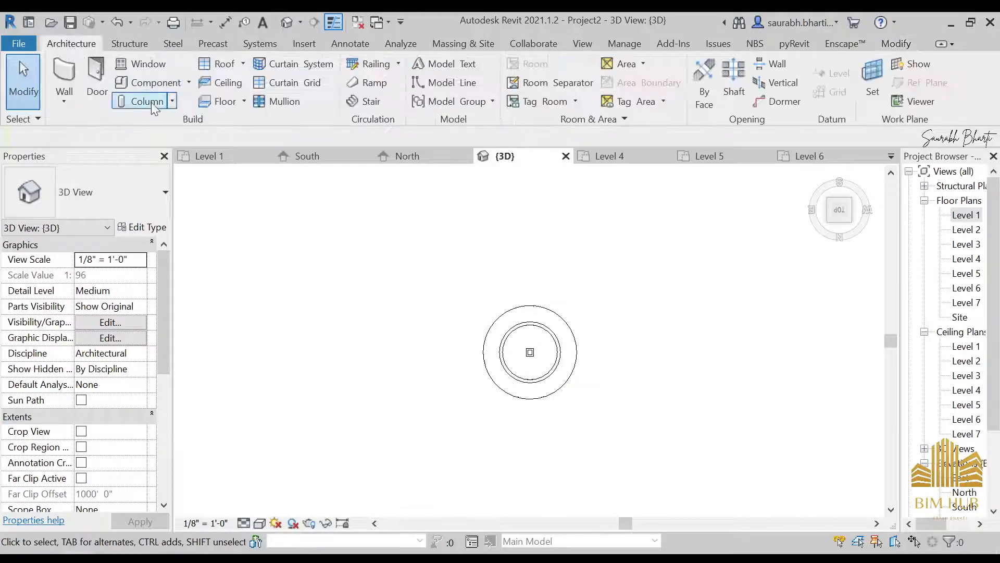
pyautogui.click(211, 103)
pyautogui.click(763, 67)
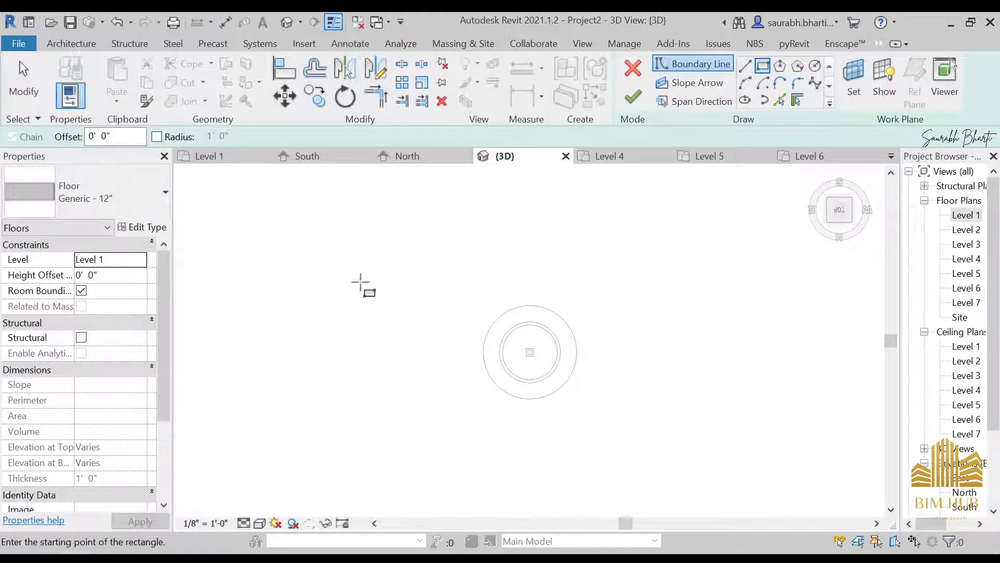
pyautogui.click(264, 228)
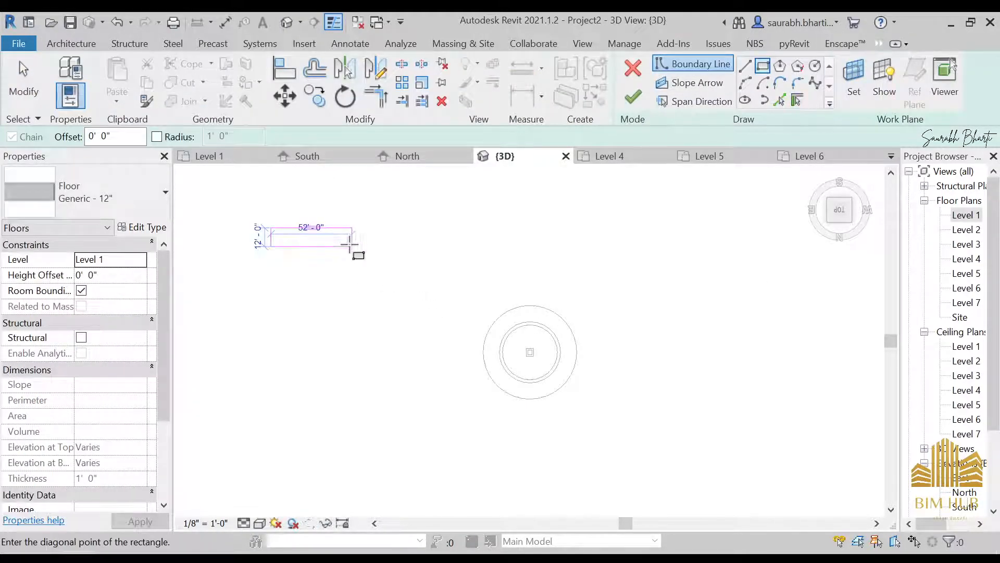
pyautogui.click(821, 503)
pyautogui.press('Escape')
pyautogui.click(633, 96)
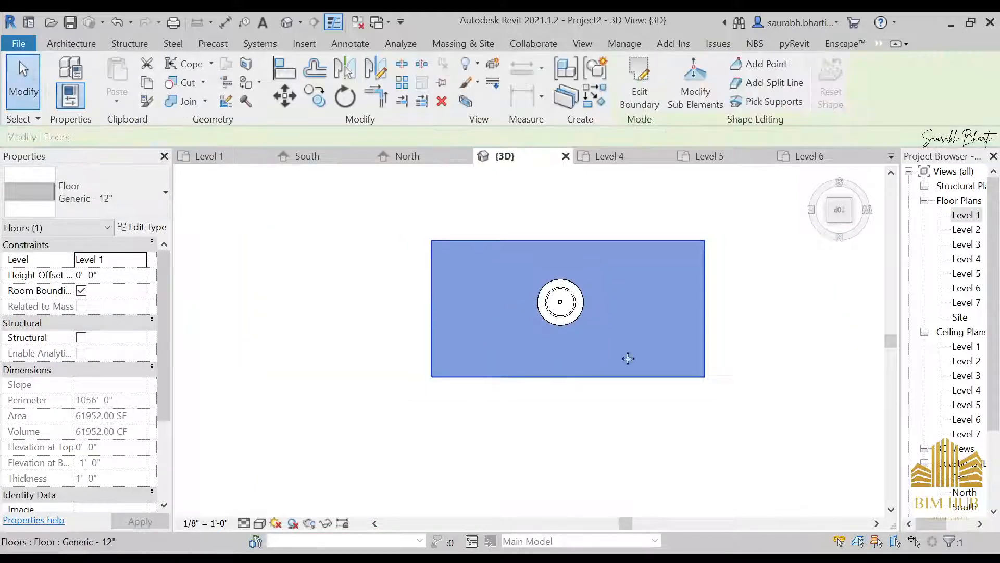
pyautogui.keyDown('shift'); pyautogui.moveTo(627, 357); pyautogui.dragTo(660, 425, button='middle'); pyautogui.keyUp('shift')
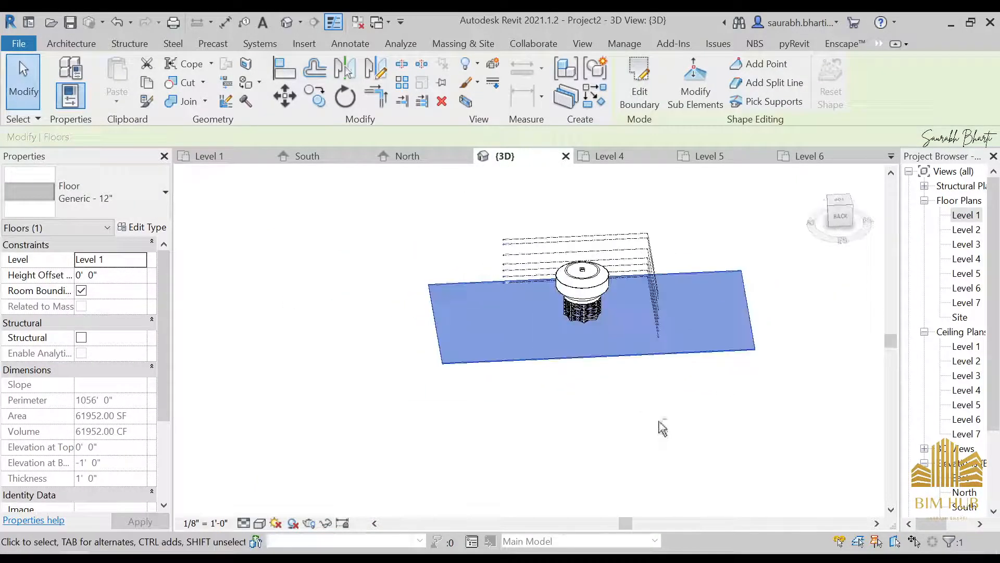
pyautogui.click(660, 423)
pyautogui.keyDown('shift'); pyautogui.moveTo(634, 366); pyautogui.dragTo(663, 284, button='middle'); pyautogui.keyUp('shift')
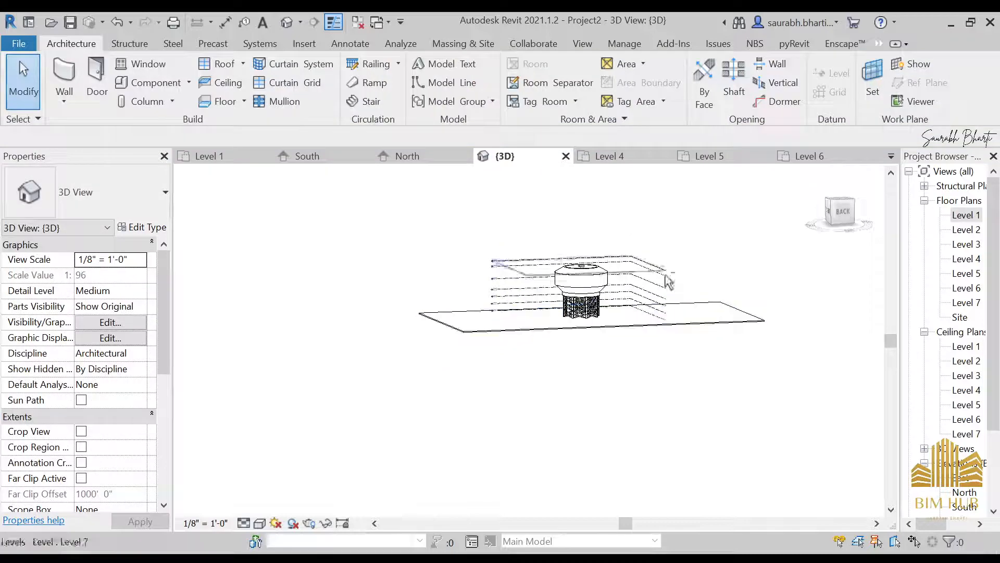
# - Start a toposurface from the Level 1 floor plan and switch to the Site floor plan to edit it
pyautogui.doubleClick(964, 215)
pyautogui.scroll(-3, 538, 320)
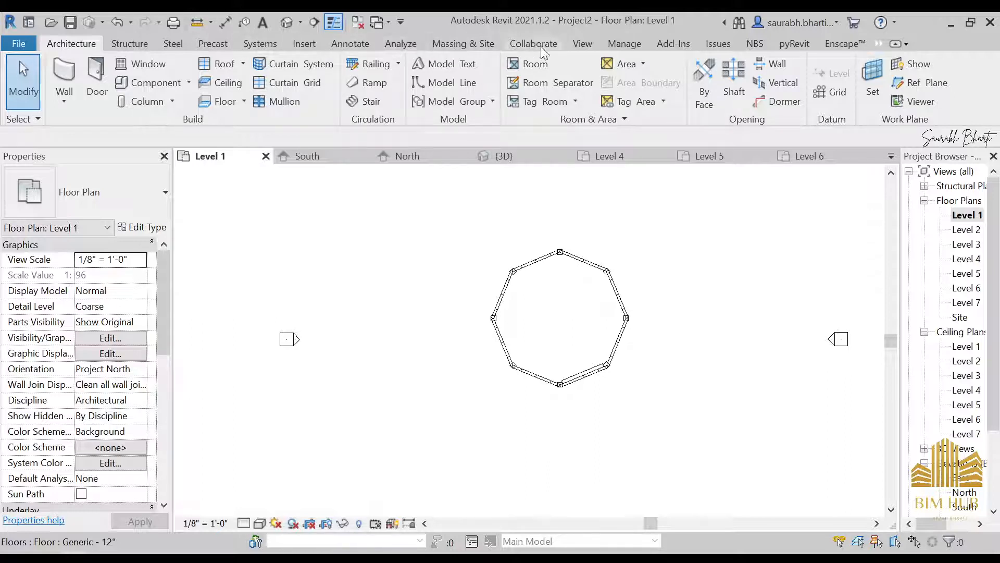
pyautogui.click(454, 44)
pyautogui.click(373, 78)
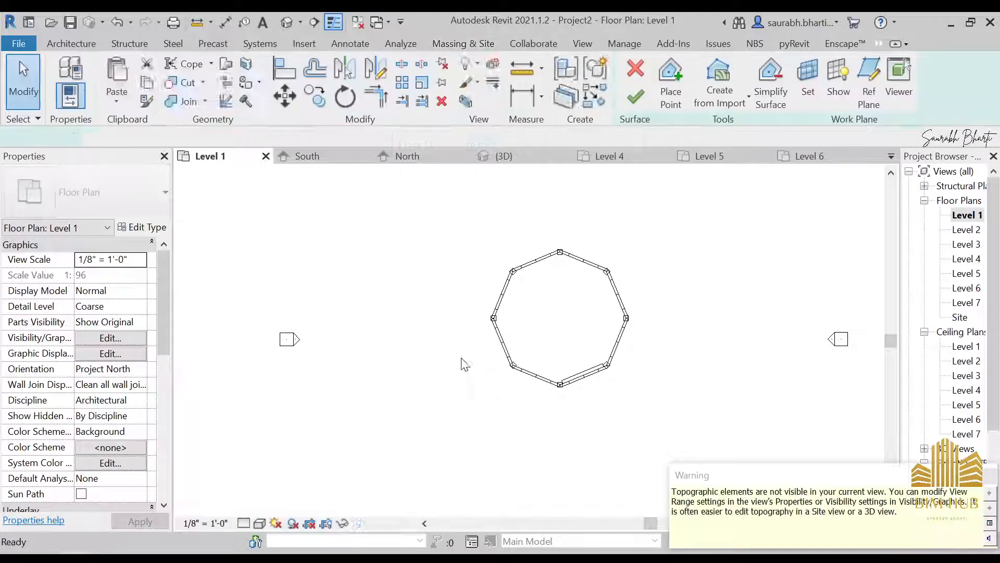
pyautogui.scroll(-6, 461, 348)
pyautogui.moveTo(425, 279); pyautogui.dragTo(572, 308, button='middle')
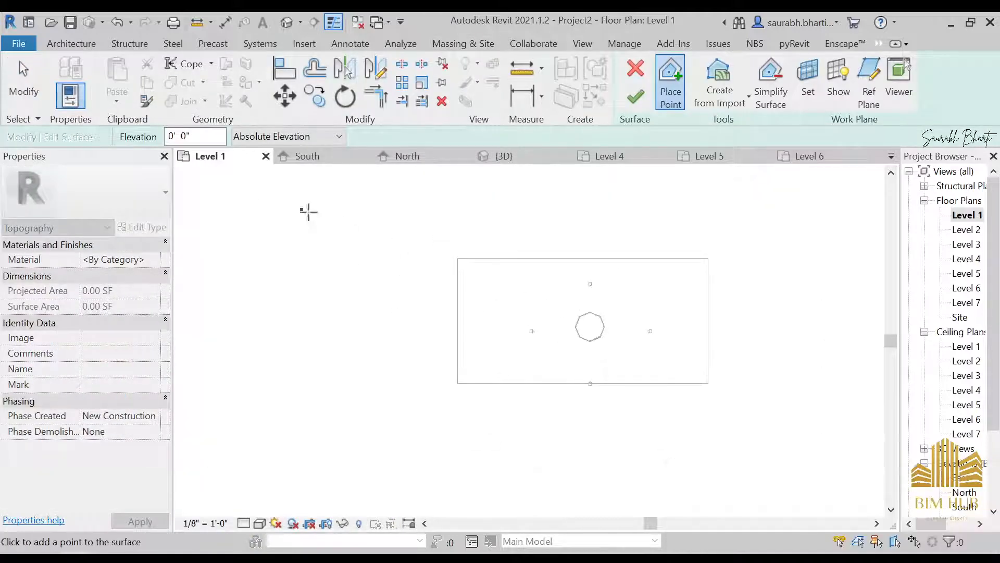
pyautogui.doubleClick(961, 317)
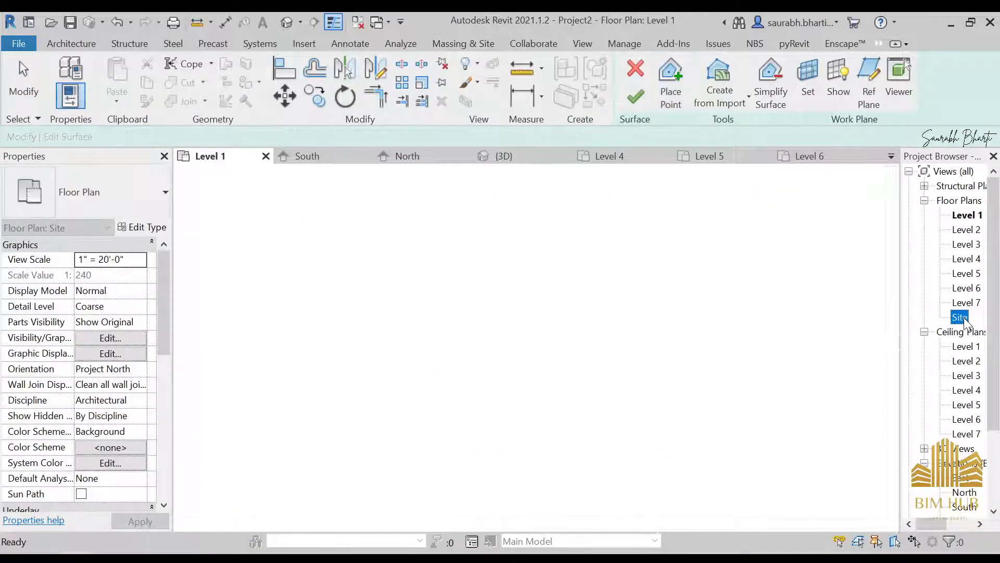
pyautogui.scroll(-4, 571, 276)
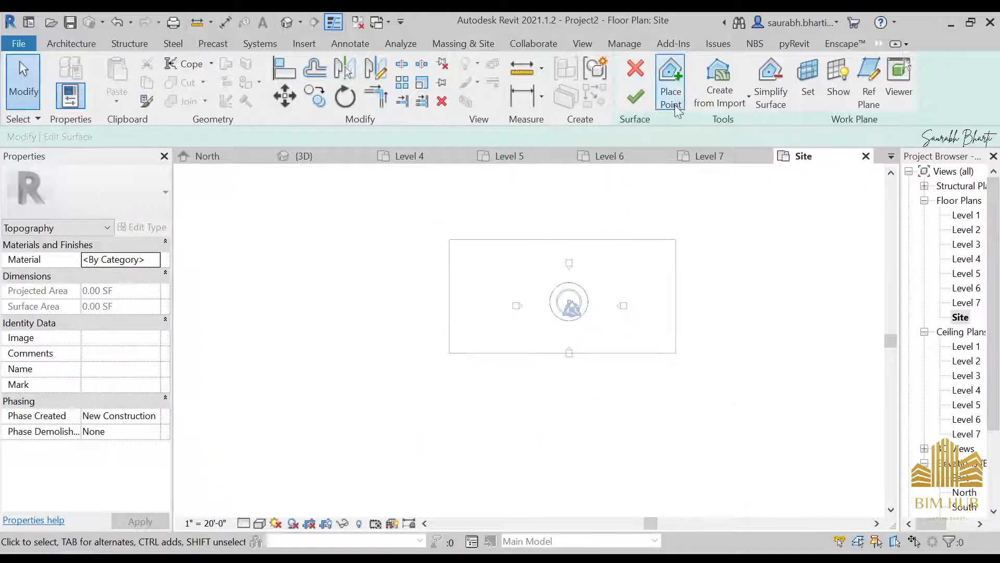
# - Place four corner points at 0' 0" absolute elevation well outside the floor rectangle and finish the toposurface
pyautogui.click(671, 88)
pyautogui.scroll(-2, 615, 295)
pyautogui.moveTo(614, 295); pyautogui.dragTo(647, 363, button='middle')
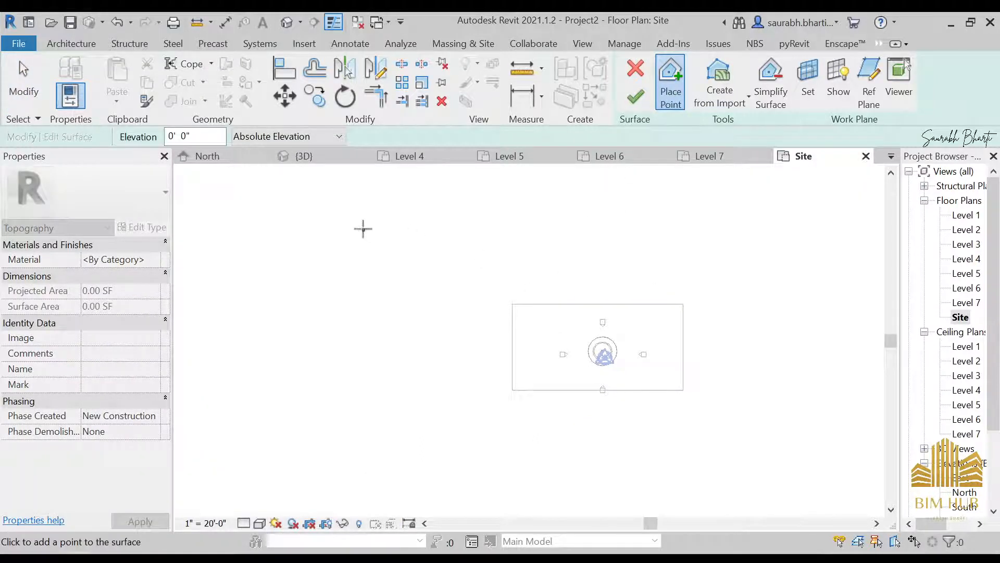
pyautogui.click(257, 197)
pyautogui.moveTo(856, 498); pyautogui.dragTo(829, 339, button='middle')
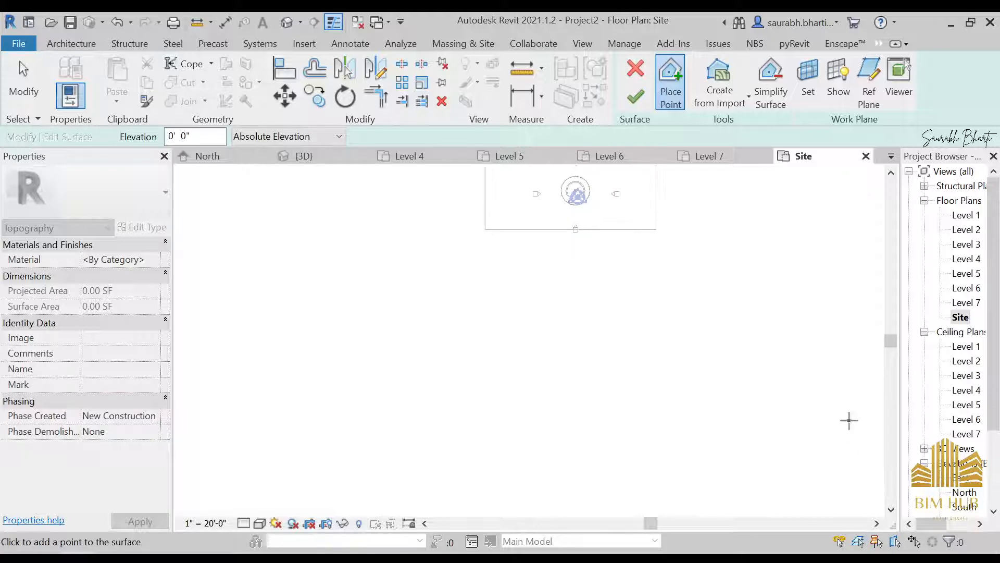
pyautogui.click(857, 464)
pyautogui.click(231, 484)
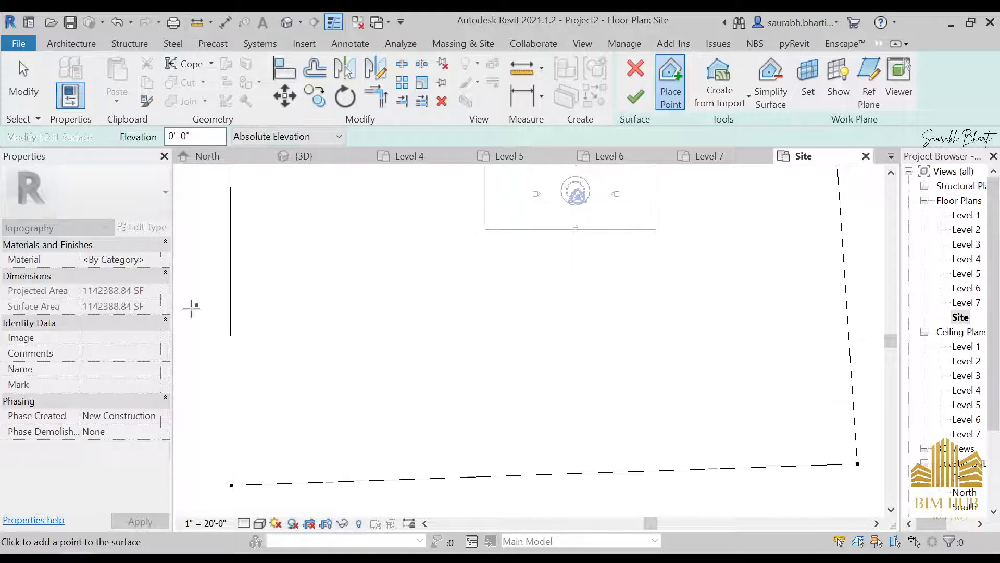
pyautogui.click(635, 97)
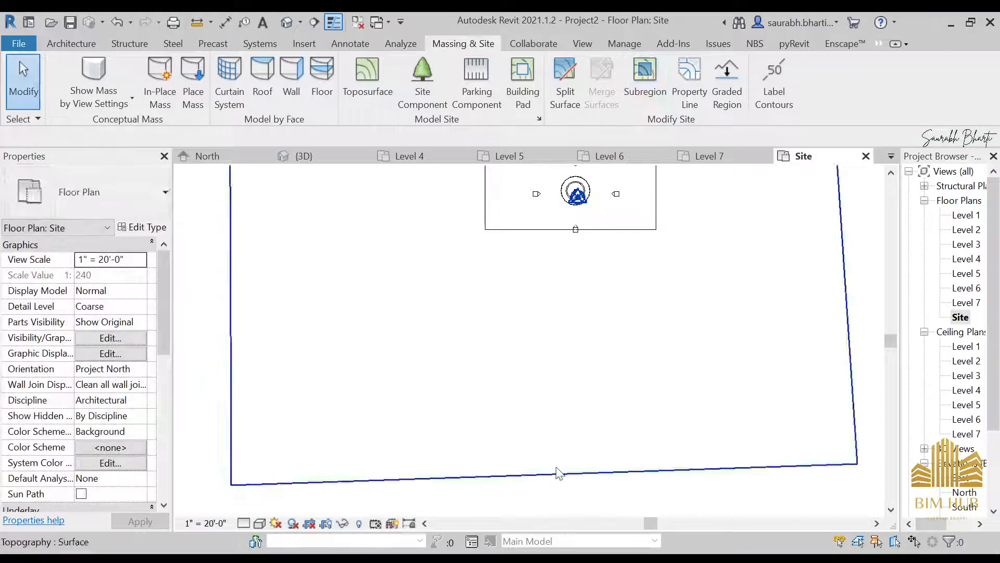
# - Select the toposurface and create a new material for it named 1.grass
pyautogui.click(561, 473)
pyautogui.click(154, 264)
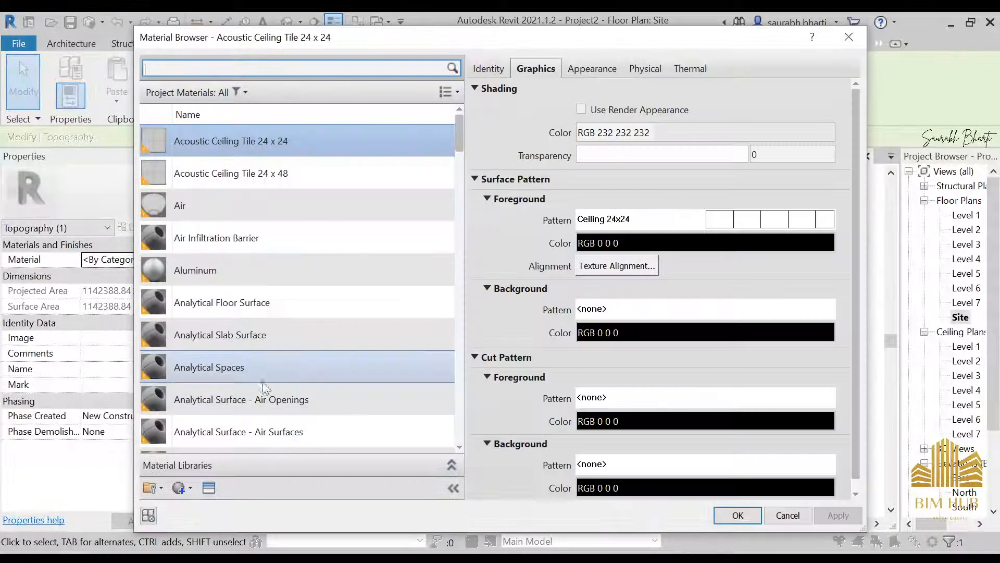
pyautogui.click(190, 487)
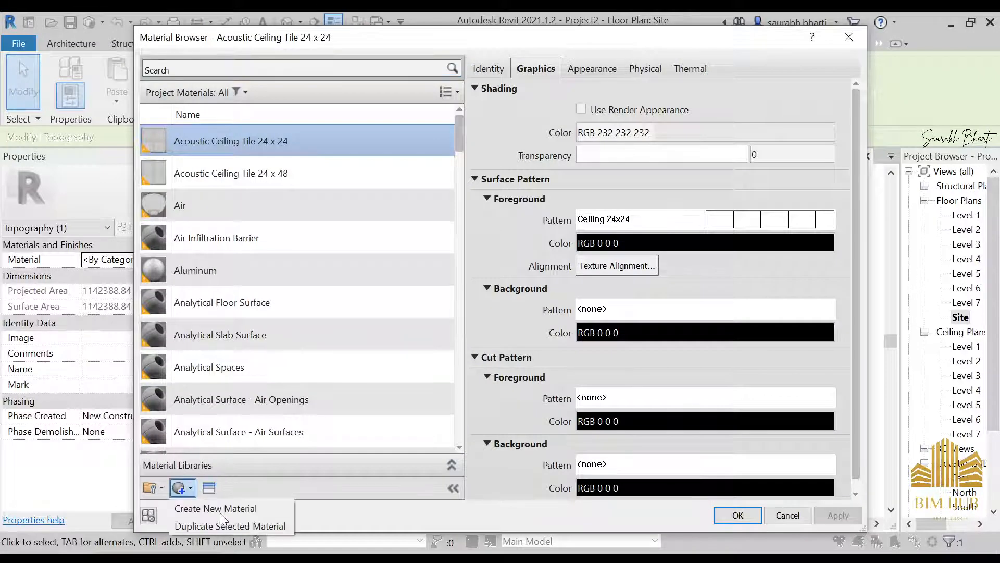
pyautogui.click(221, 510)
pyautogui.rightClick(222, 283)
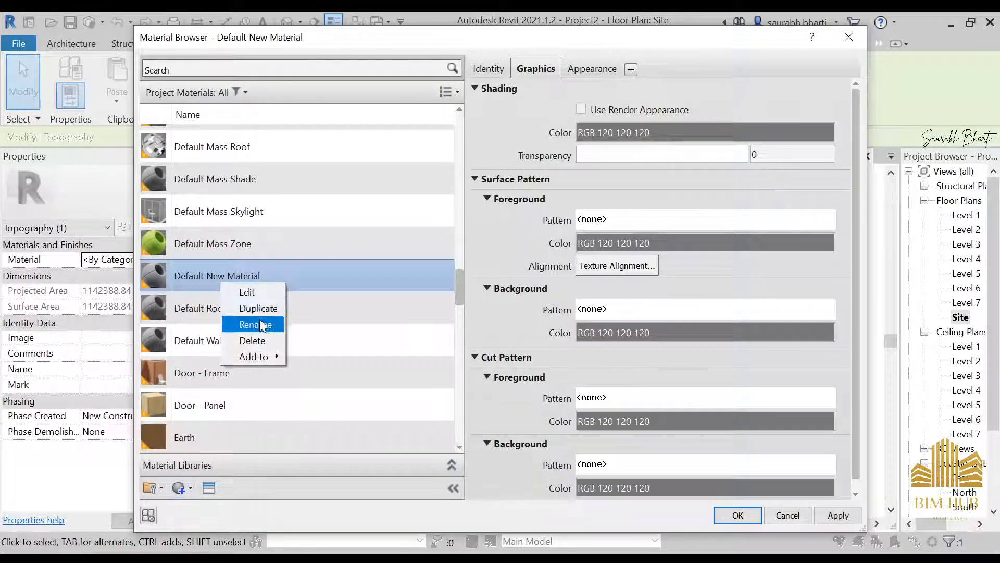
pyautogui.click(262, 324)
pyautogui.write('1.gras')
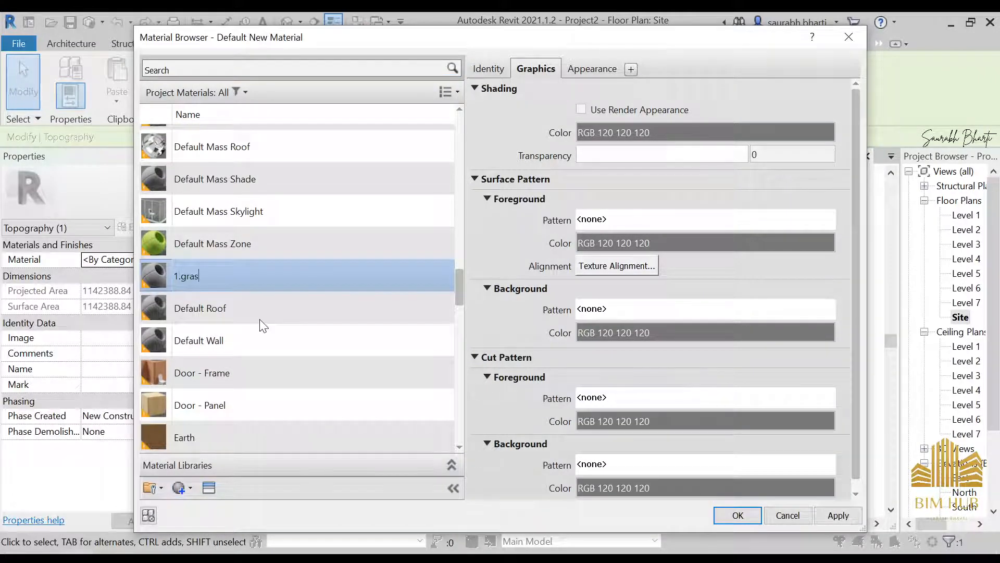
pyautogui.write('s')
pyautogui.press('Return')
# - Search the appearance library for grass and give the new material the Grass - High Quality appearance
pyautogui.click(209, 488)
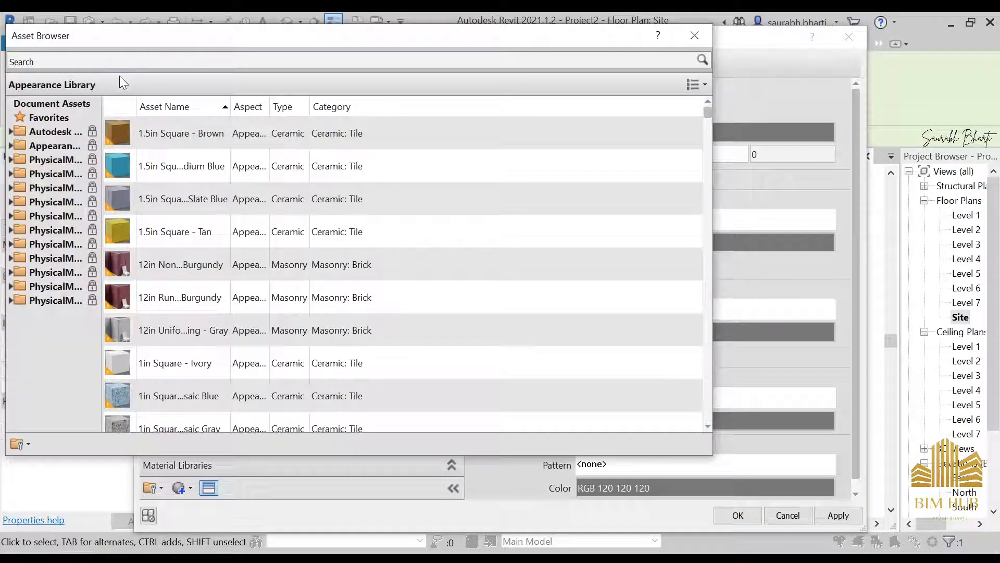
pyautogui.click(128, 70)
pyautogui.write('g')
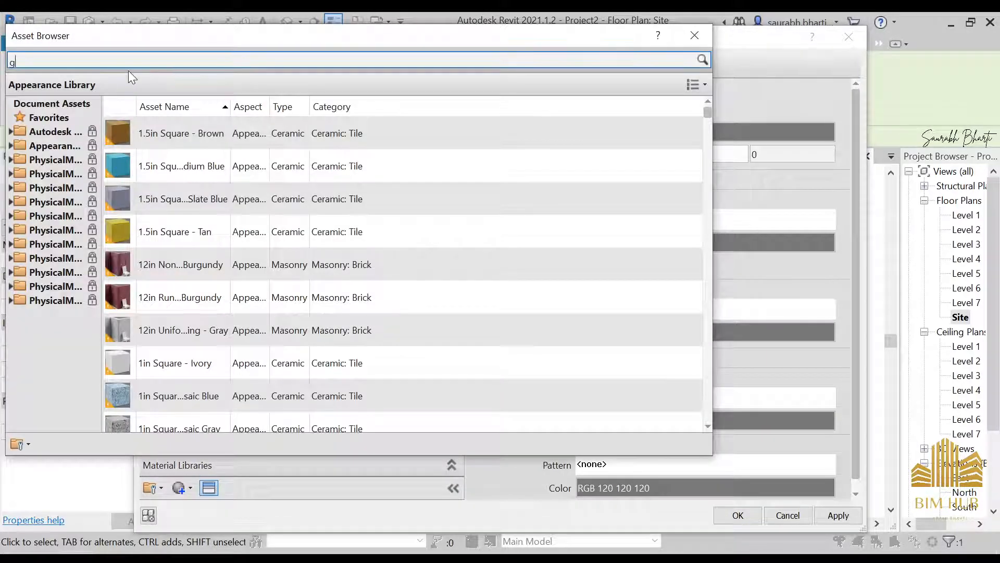
pyautogui.write('rass')
pyautogui.press('Return')
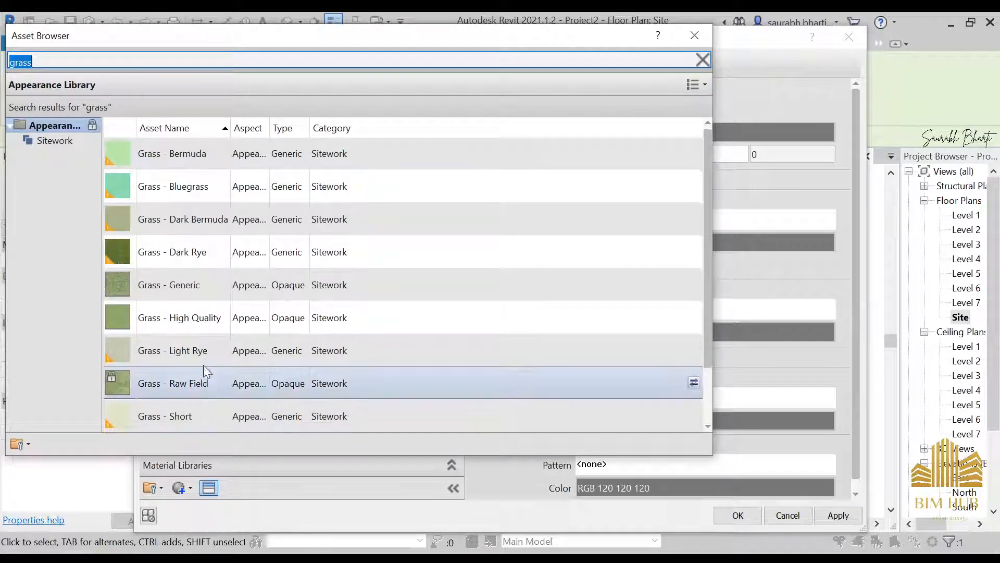
pyautogui.scroll(-2, 225, 387)
pyautogui.scroll(2, 215, 369)
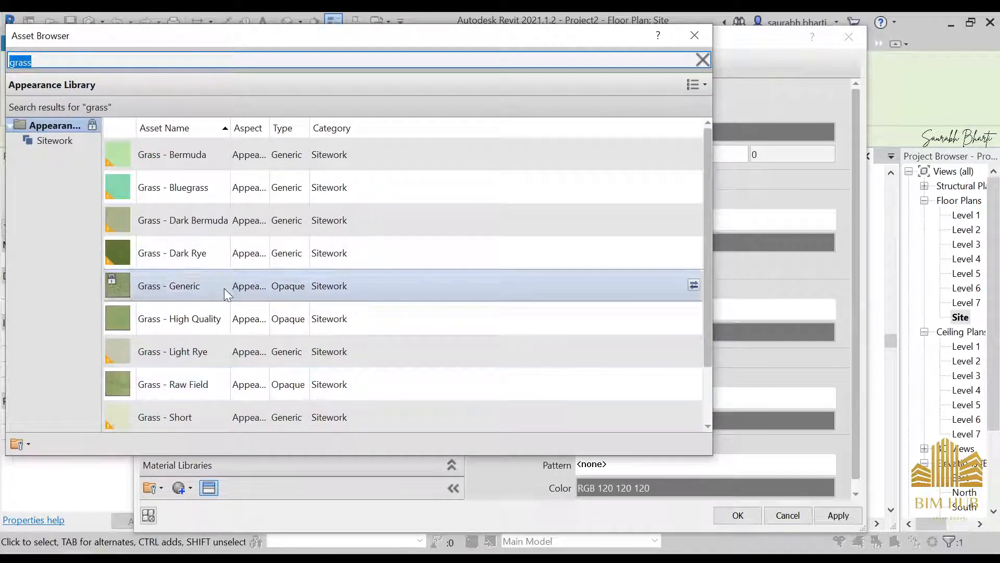
pyautogui.click(219, 318)
pyautogui.doubleClick(219, 318)
pyautogui.click(694, 35)
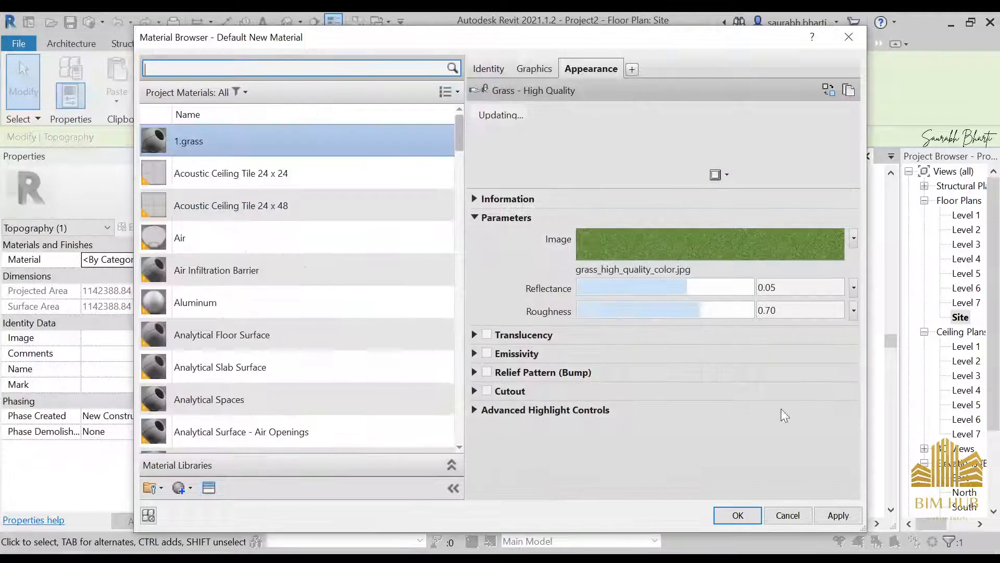
# - Set the grass appearance's roughness to 0.80, apply the change and close the material editor
pyautogui.moveTo(714, 311); pyautogui.dragTo(736, 311)
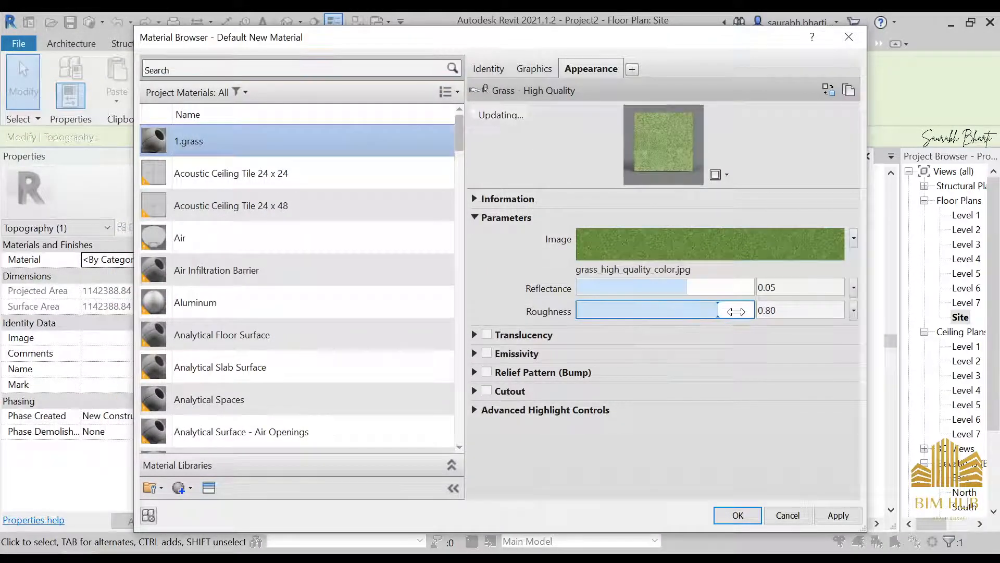
pyautogui.click(838, 516)
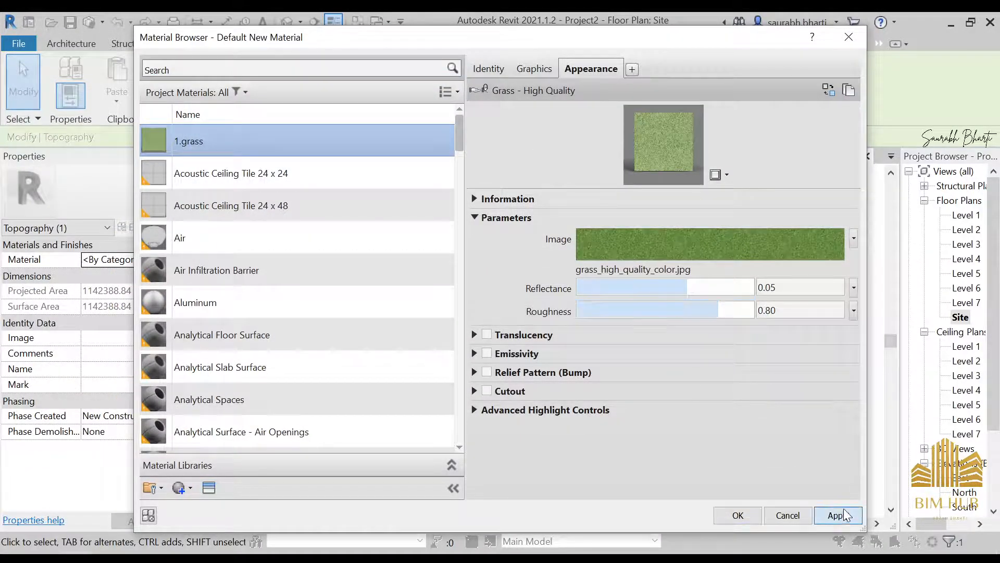
pyautogui.click(760, 515)
# - Reselect the toposurface, whose material is still set by category, and create a new material for it named 1.grass
pyautogui.scroll(-1, 583, 277)
pyautogui.click(583, 342)
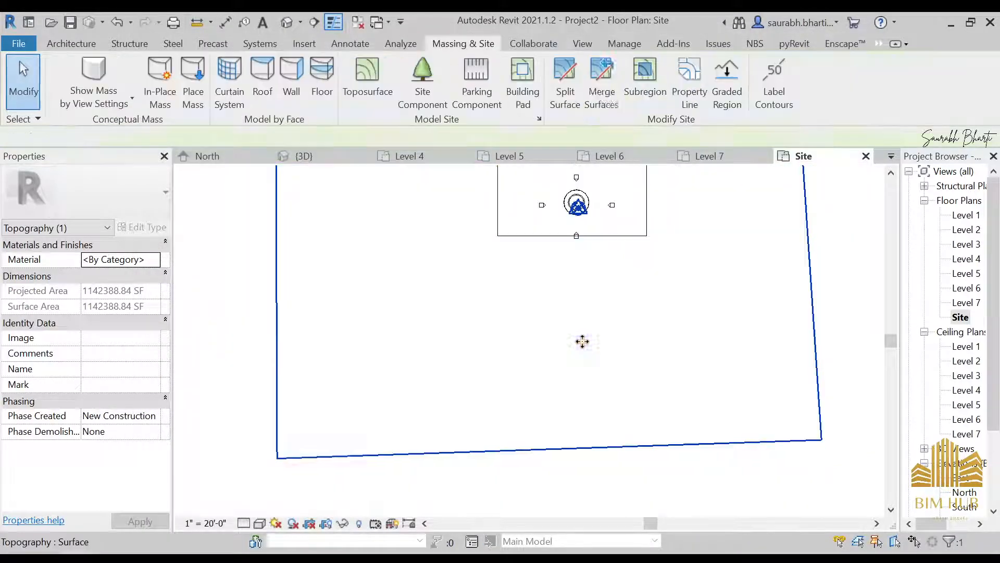
pyautogui.click(154, 260)
pyautogui.scroll(-1, 235, 416)
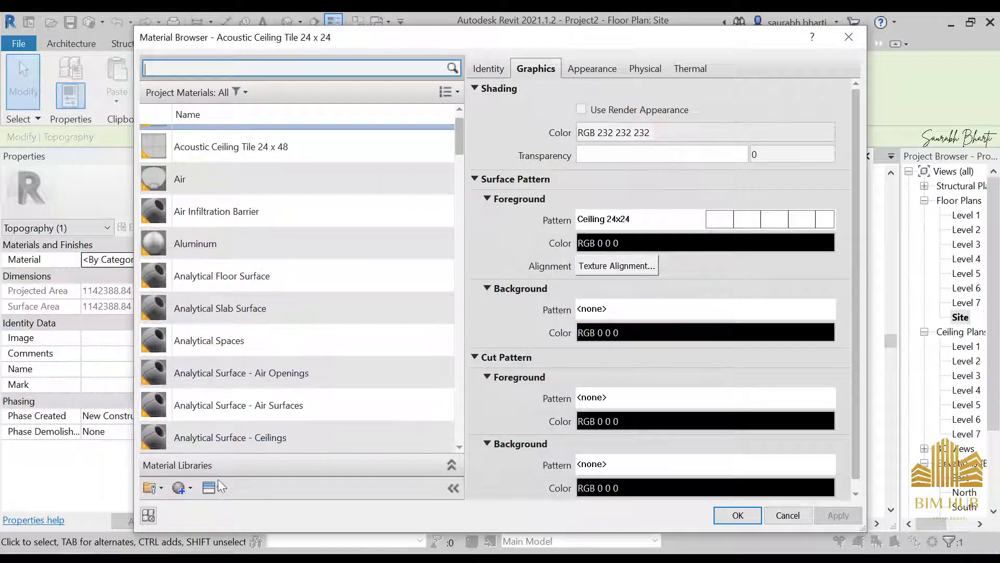
pyautogui.click(202, 492)
pyautogui.click(211, 509)
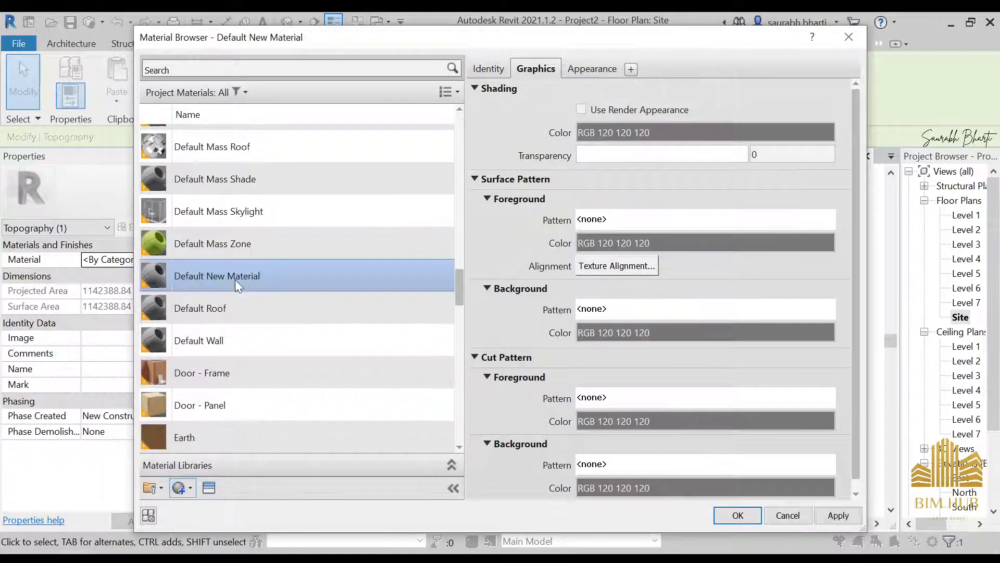
pyautogui.rightClick(236, 277)
pyautogui.click(279, 307)
pyautogui.write('1')
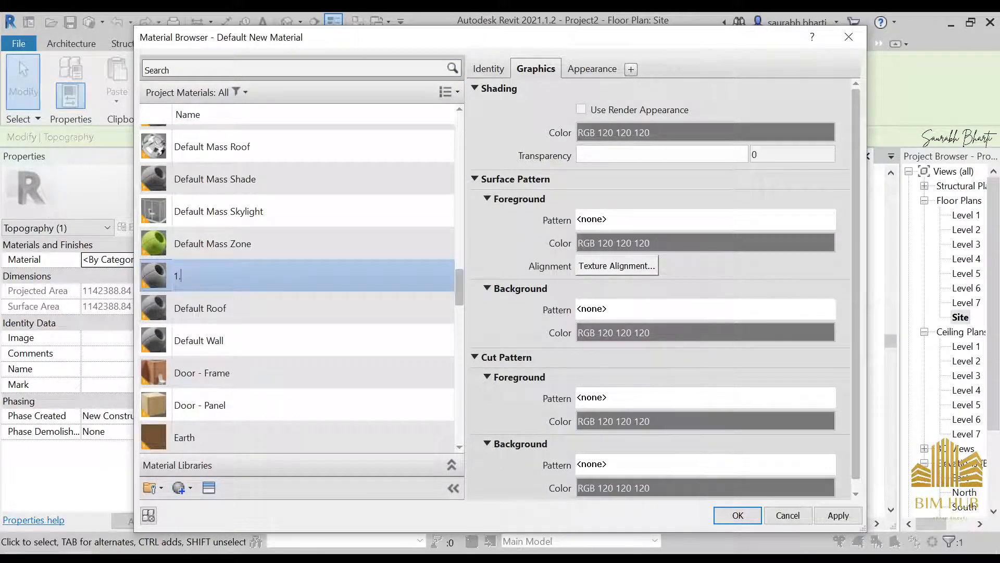
pyautogui.write('.grass')
pyautogui.press('Return')
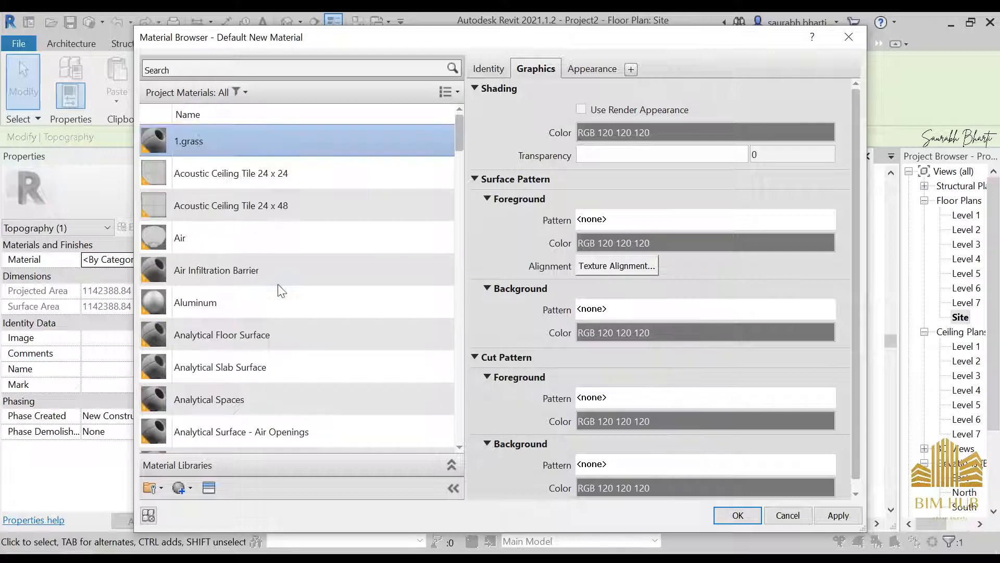
# - Give 1.grass the Grass - High Quality appearance found by searching the library for grass, and assign the material to the toposurface
pyautogui.click(209, 488)
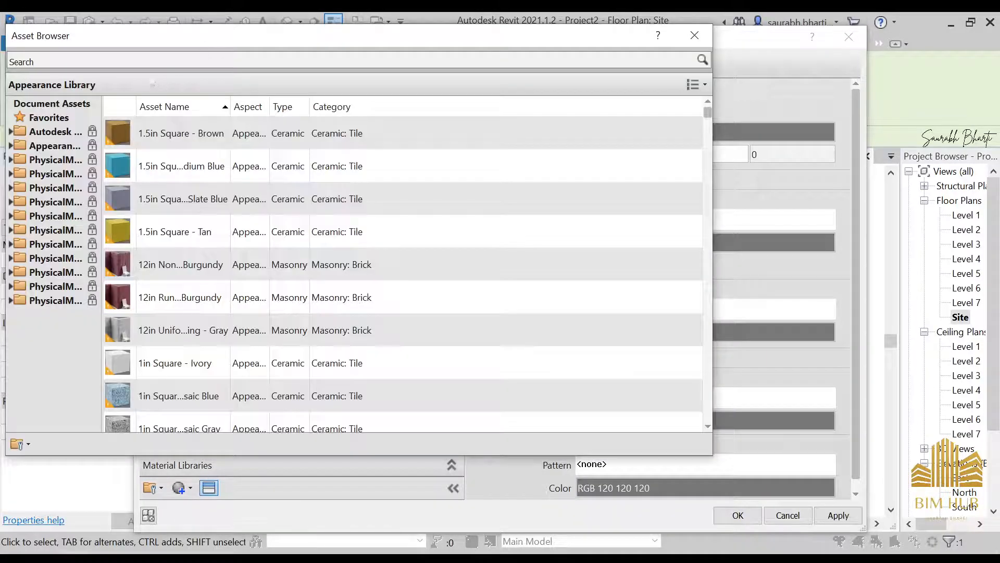
pyautogui.click(150, 61)
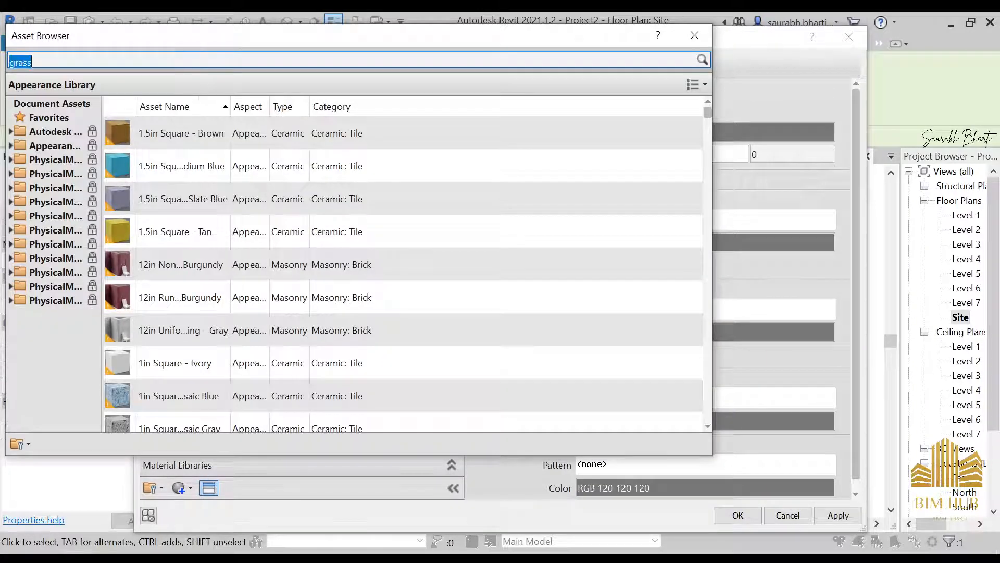
pyautogui.press('Return')
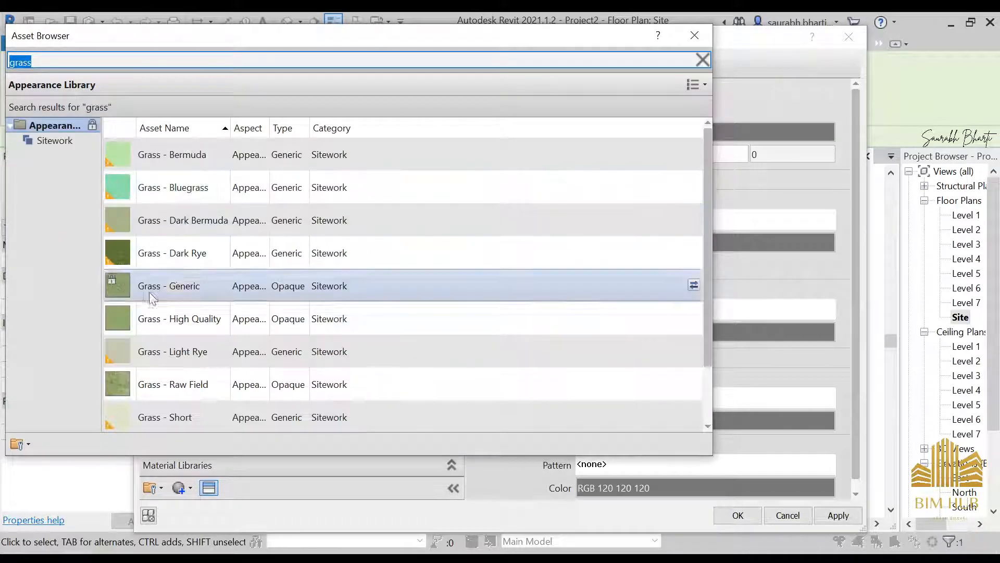
pyautogui.doubleClick(198, 316)
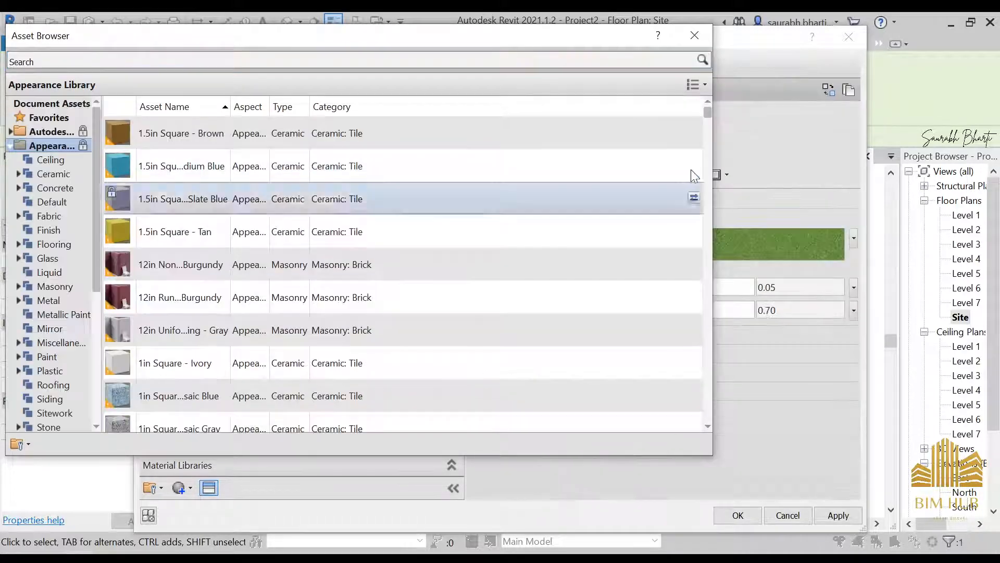
pyautogui.click(694, 35)
pyautogui.click(831, 515)
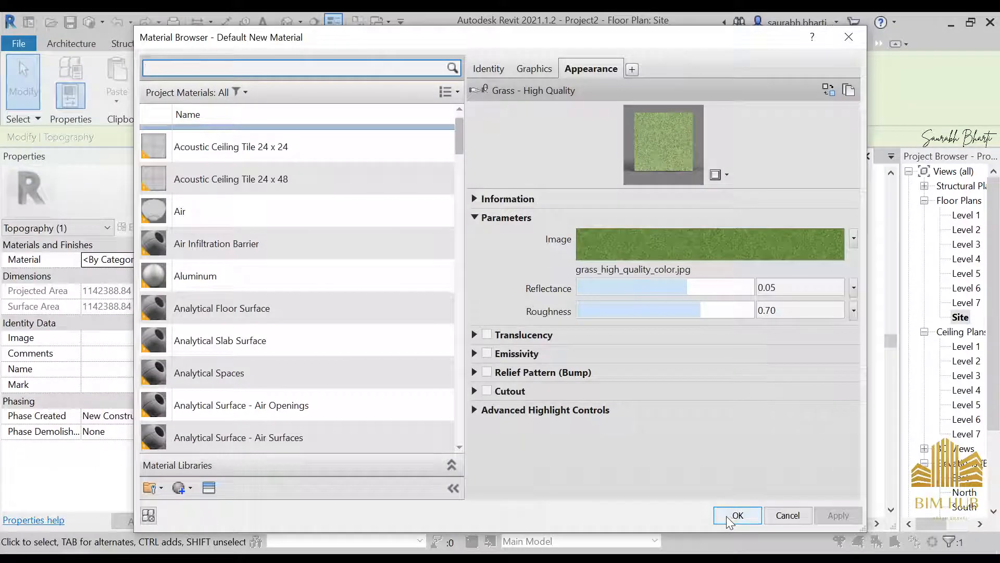
pyautogui.click(736, 516)
pyautogui.click(853, 375)
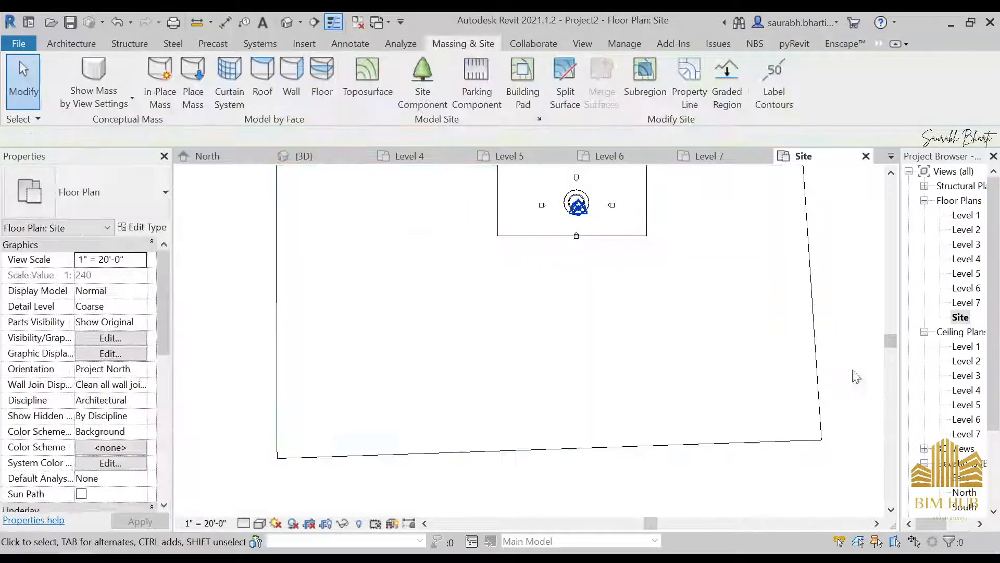
# - Open the default 3D view and select the rectangular floor around the tower
pyautogui.scroll(-1, 604, 365)
pyautogui.moveTo(604, 365); pyautogui.dragTo(595, 234, button='middle')
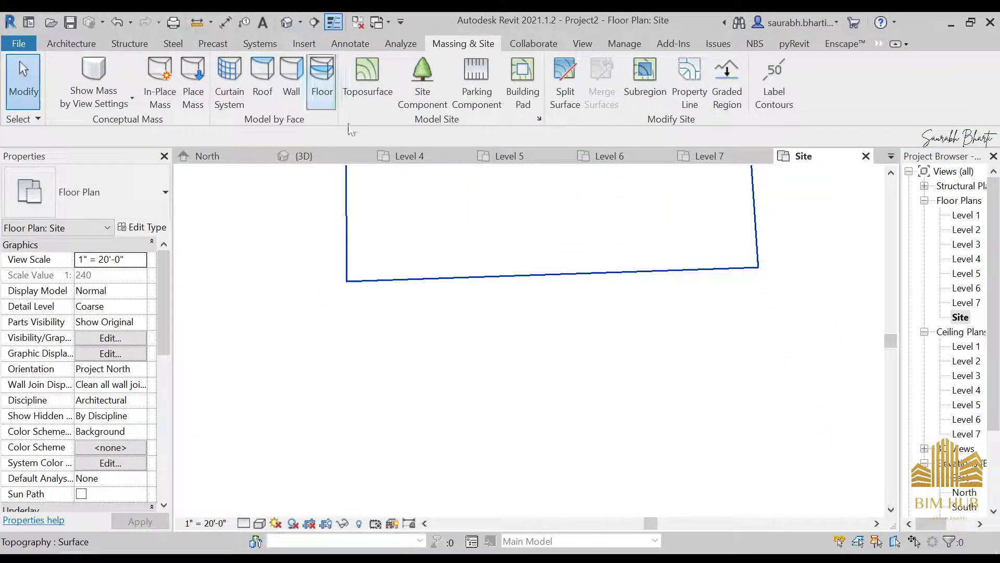
pyautogui.click(285, 22)
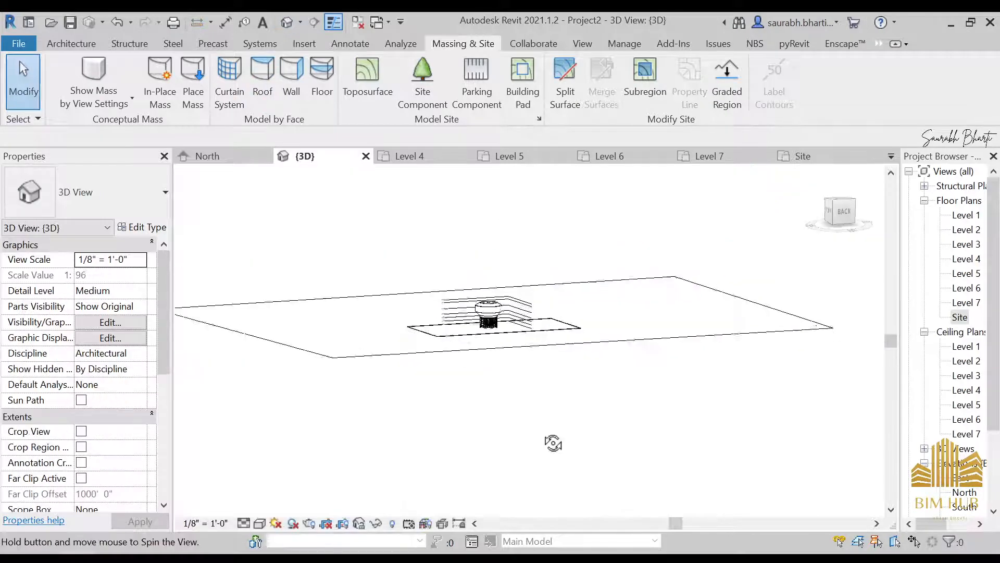
pyautogui.click(603, 373)
pyautogui.keyDown('shift'); pyautogui.moveTo(603, 373); pyautogui.dragTo(650, 460, button='middle'); pyautogui.keyUp('shift')
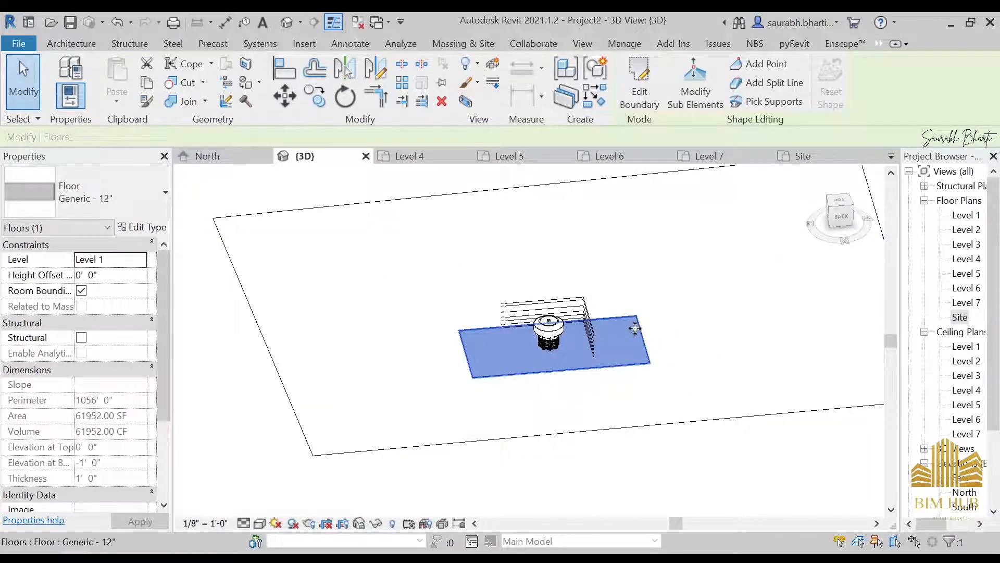
# - Edit the floor's boundary from above, moving all four edges inward around the tower to about 17,472 SF, and finish the sketch
pyautogui.click(840, 200)
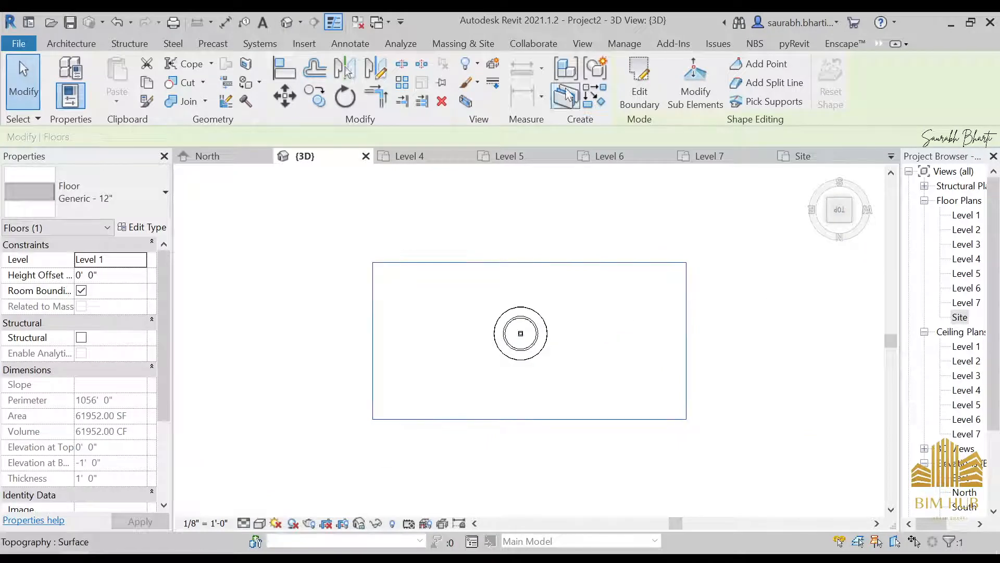
pyautogui.click(653, 102)
pyautogui.moveTo(683, 353); pyautogui.dragTo(575, 338)
pyautogui.moveTo(476, 262); pyautogui.dragTo(475, 290)
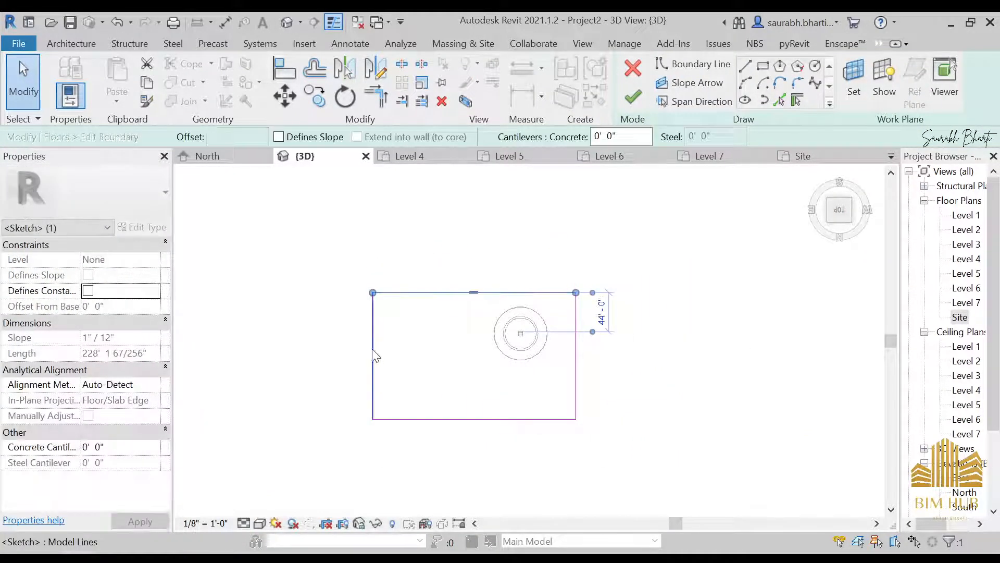
pyautogui.moveTo(373, 349); pyautogui.dragTo(451, 352)
pyautogui.click(511, 417)
pyautogui.moveTo(513, 413); pyautogui.dragTo(604, 358)
pyautogui.click(633, 97)
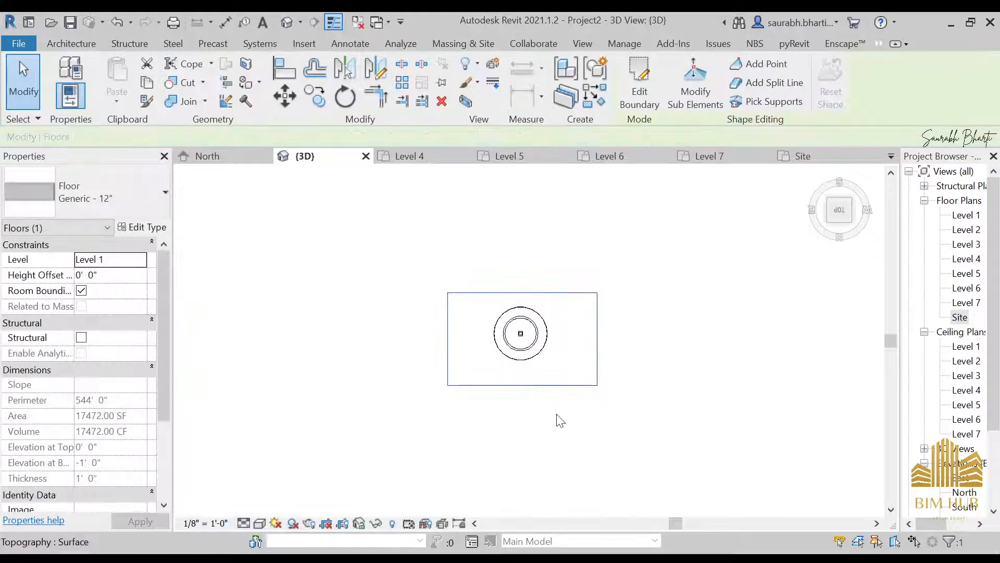
# - Edit the toposurface and set the elevation of the two boundary points farther from the tower to -8"
pyautogui.keyDown('shift'); pyautogui.moveTo(558, 417); pyautogui.dragTo(695, 402, button='middle'); pyautogui.keyUp('shift')
pyautogui.click(695, 402)
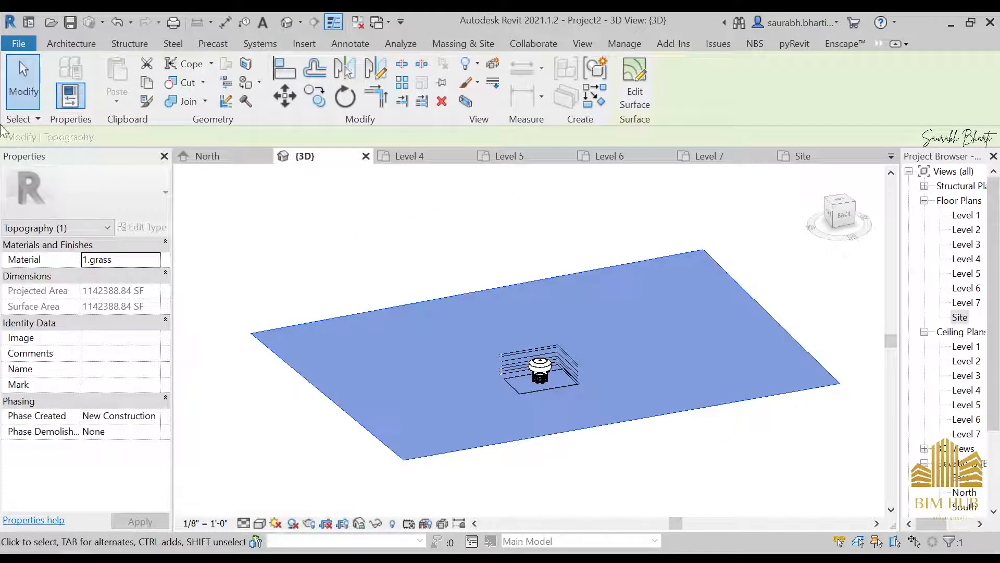
pyautogui.click(635, 86)
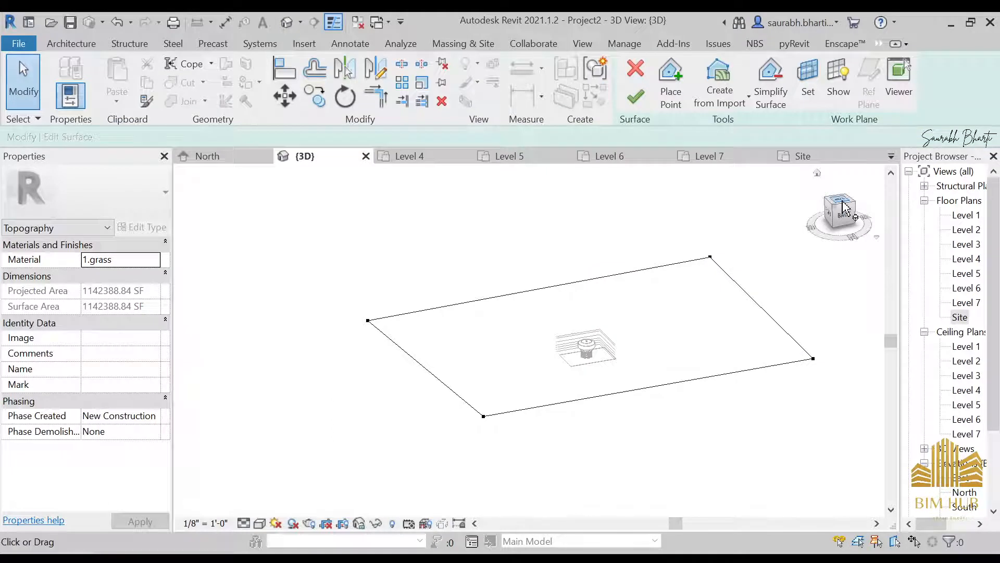
pyautogui.click(840, 203)
pyautogui.moveTo(614, 297); pyautogui.dragTo(809, 248)
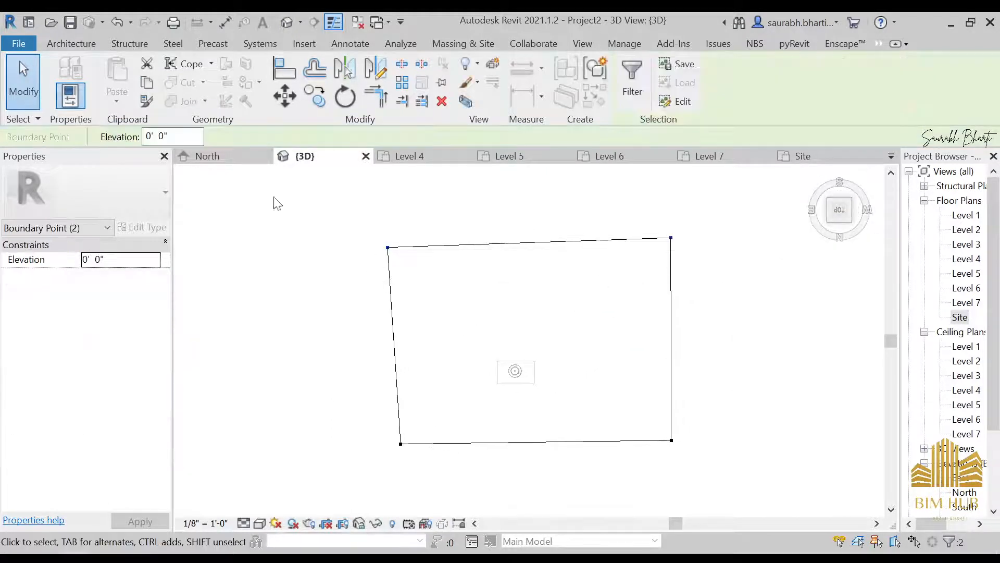
pyautogui.write('-8')
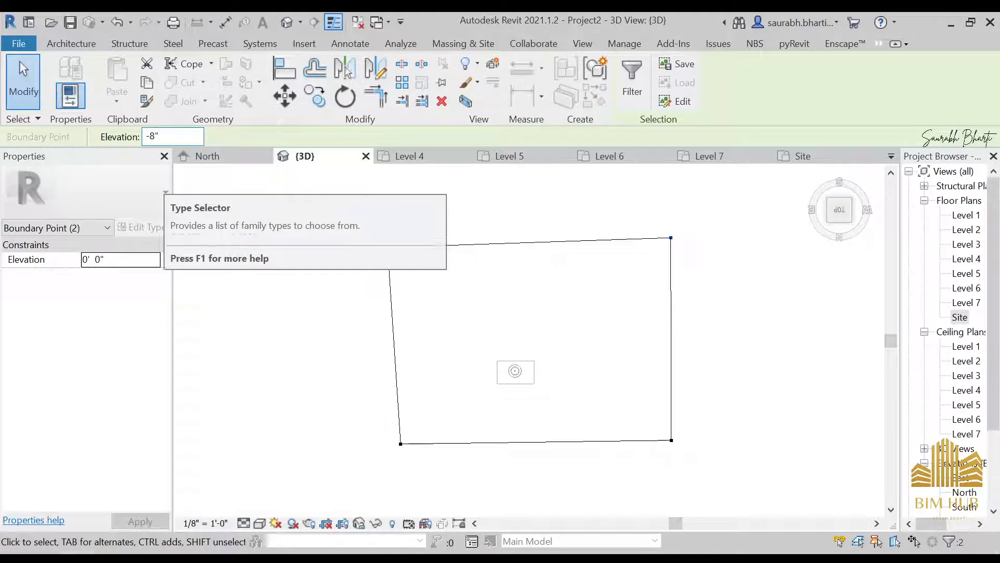
pyautogui.press('Return')
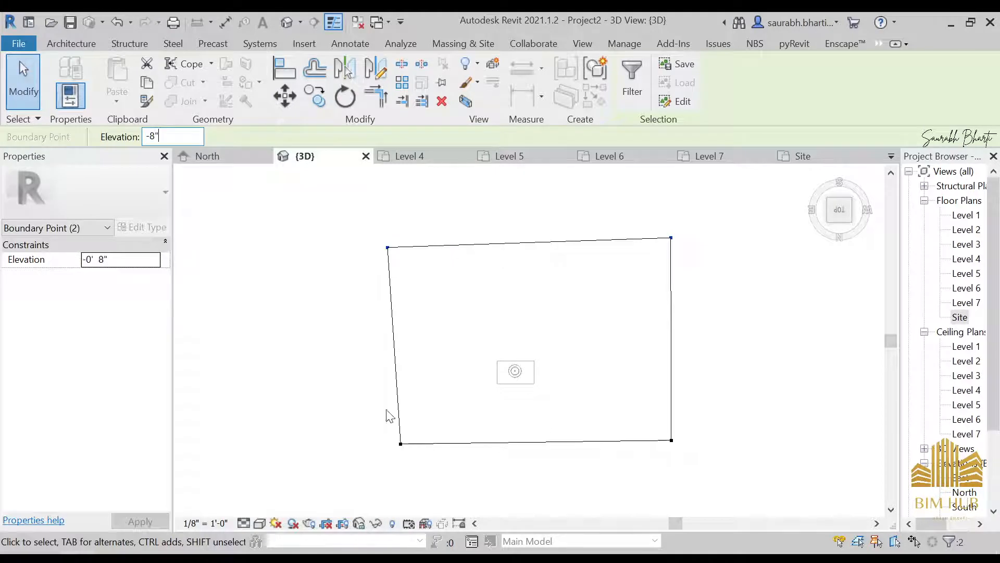
# - Set the elevation of the two boundary points nearer the tower to -1' and finish the surface edit
pyautogui.moveTo(338, 406); pyautogui.dragTo(815, 482)
pyautogui.write("-1'")
pyautogui.click(728, 242)
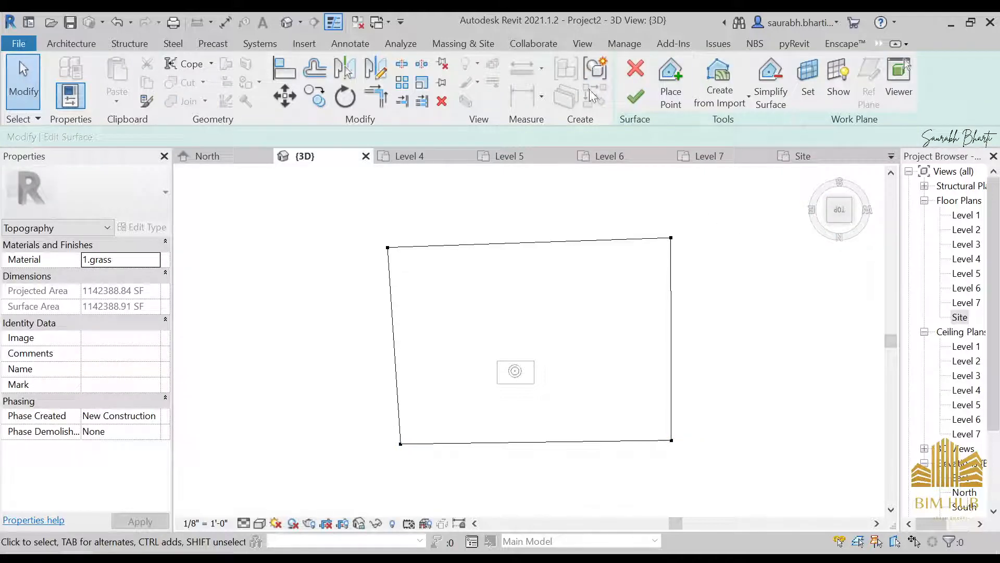
pyautogui.click(634, 97)
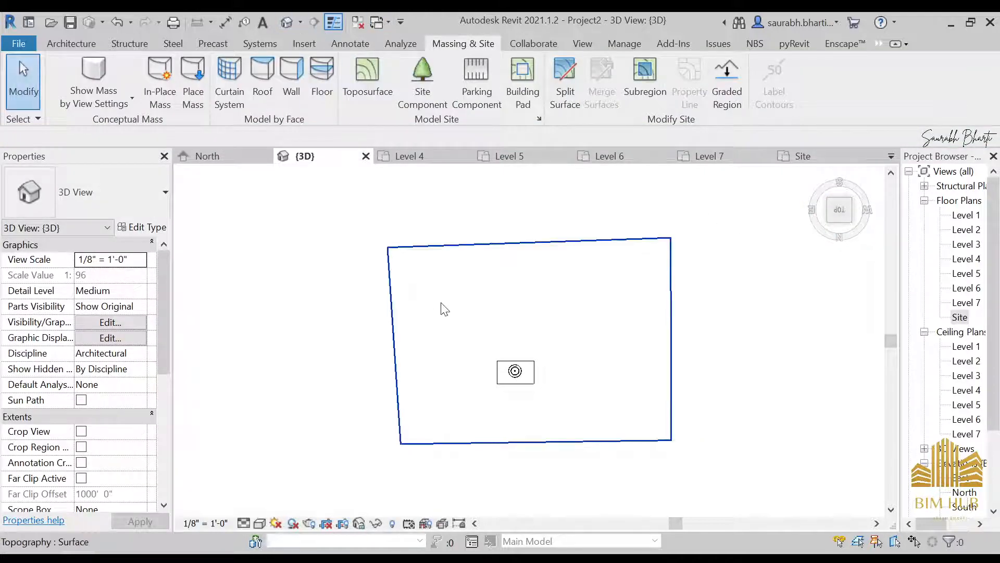
# - Examine the tower, the reduced floor and the lowered toposurface in 3D from several angles and distances
pyautogui.keyDown('shift'); pyautogui.moveTo(439, 308); pyautogui.dragTo(485, 417, button='middle'); pyautogui.keyUp('shift')
pyautogui.scroll(5, 503, 259)
pyautogui.moveTo(507, 229); pyautogui.dragTo(581, 463, button='middle')
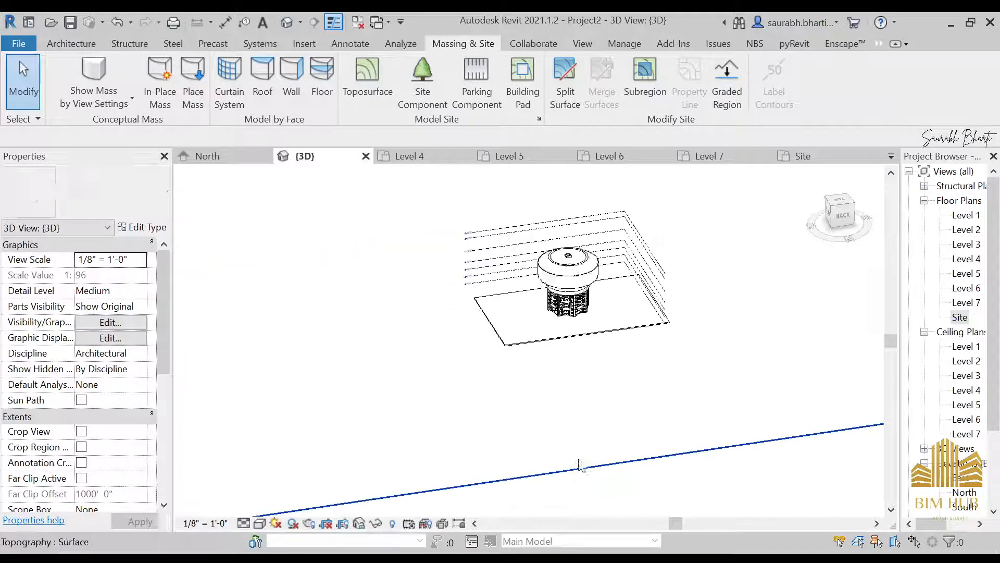
pyautogui.scroll(2, 534, 360)
pyautogui.click(532, 333)
pyautogui.keyDown('shift'); pyautogui.moveTo(564, 370); pyautogui.dragTo(549, 323, button='middle'); pyautogui.keyUp('shift')
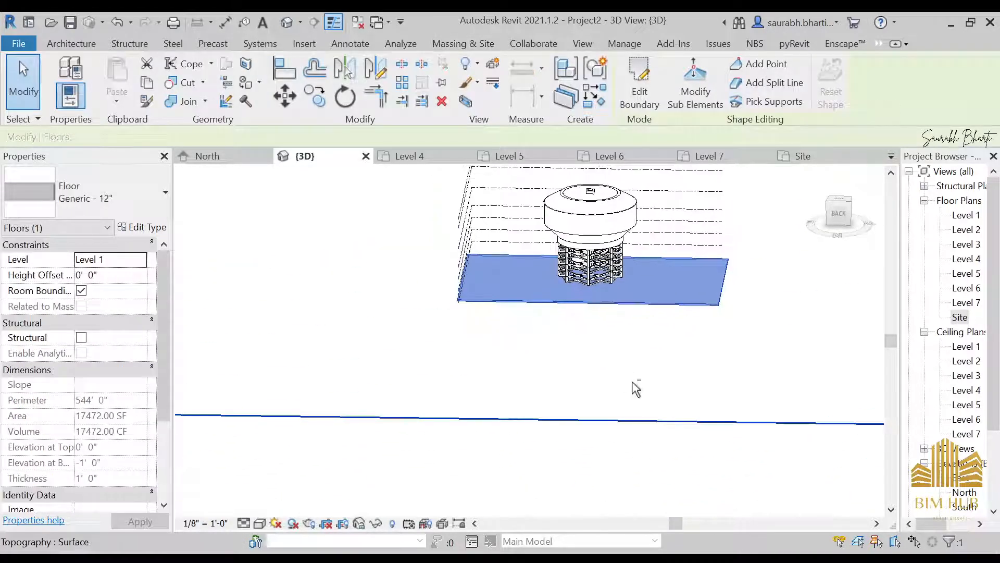
pyautogui.scroll(-3, 507, 288)
pyautogui.press('Escape')
pyautogui.keyDown('shift'); pyautogui.moveTo(489, 316); pyautogui.dragTo(516, 219, button='middle'); pyautogui.keyUp('shift')
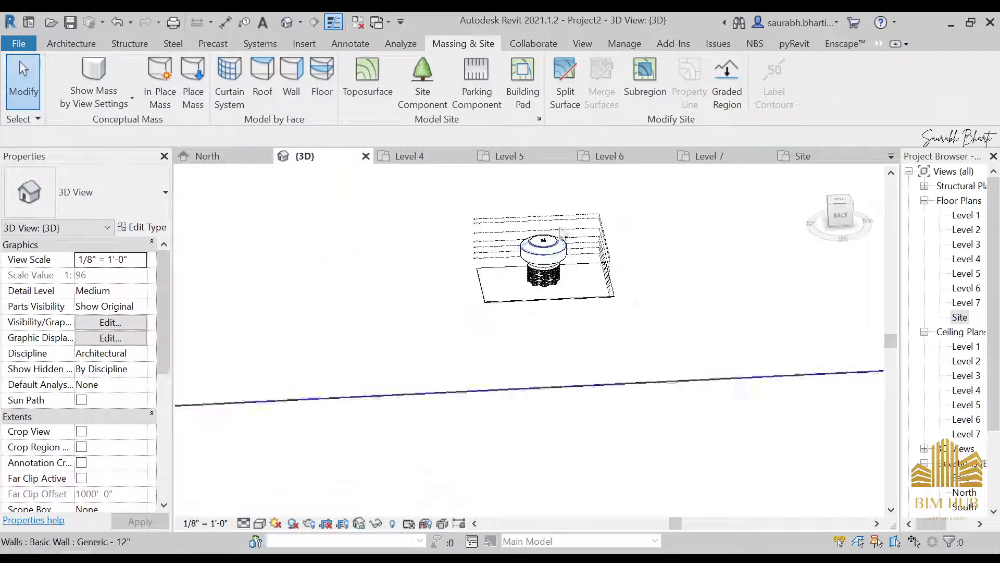
pyautogui.scroll(3, 425, 292)
pyautogui.click(424, 292)
pyautogui.press('Escape')
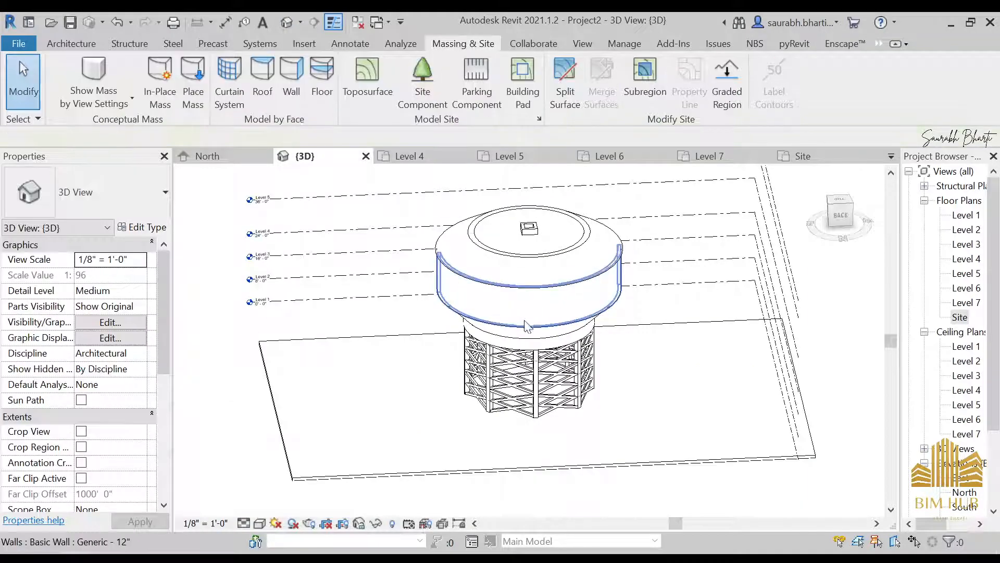
pyautogui.click(79, 45)
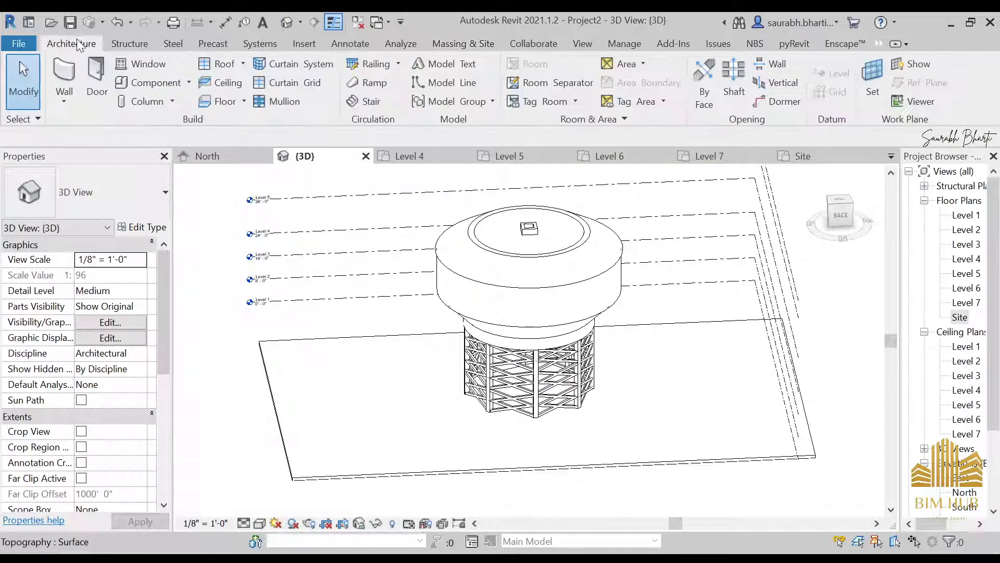
pyautogui.click(146, 232)
pyautogui.press('Escape')
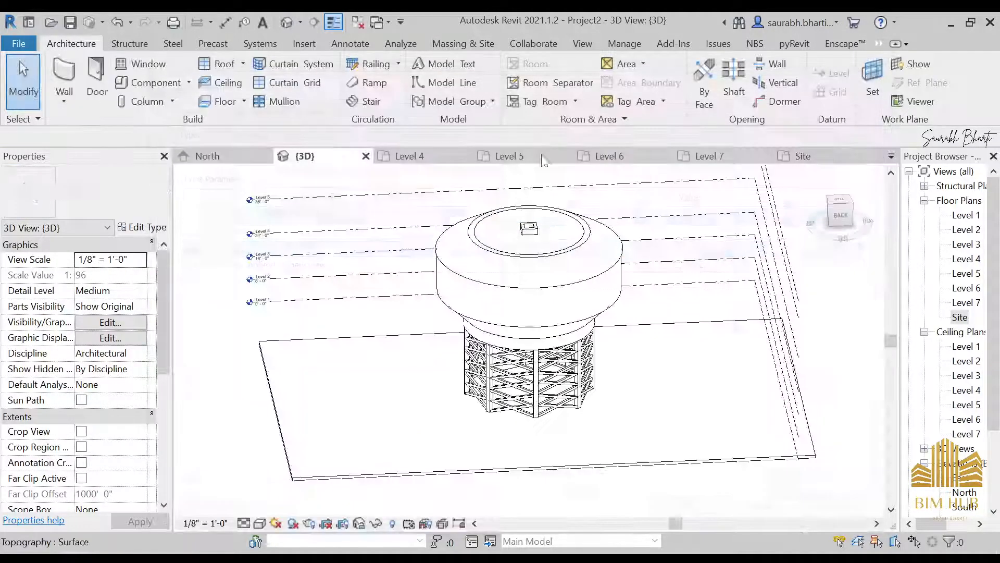
pyautogui.click(462, 43)
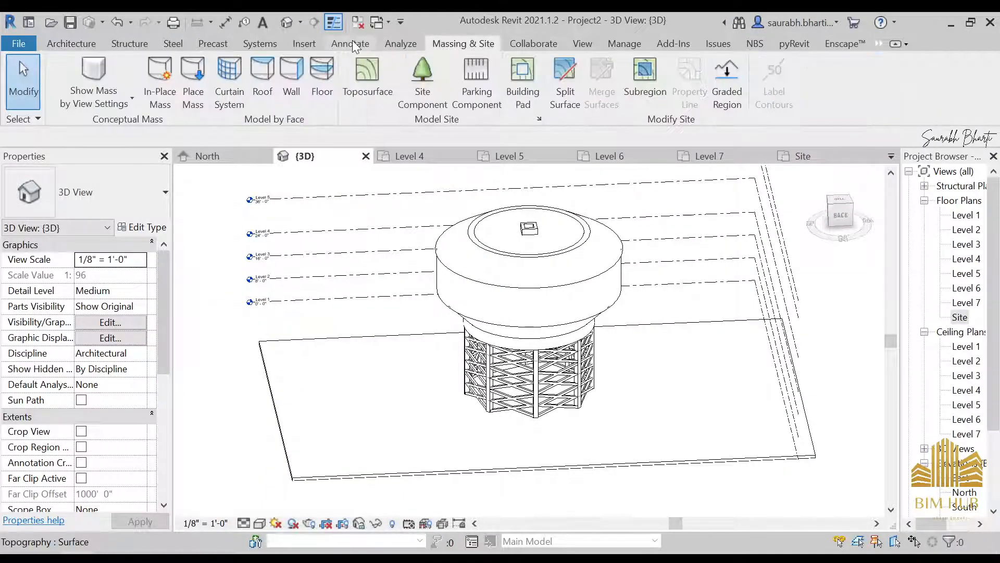
# - Create a new project material and name it "1.wall"
pyautogui.click(625, 37)
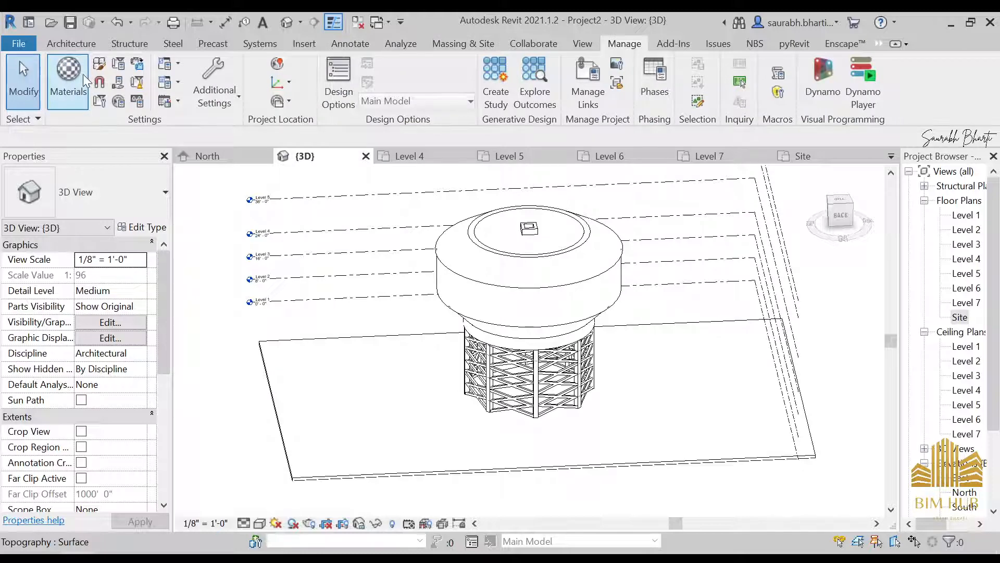
pyautogui.click(81, 76)
pyautogui.click(177, 488)
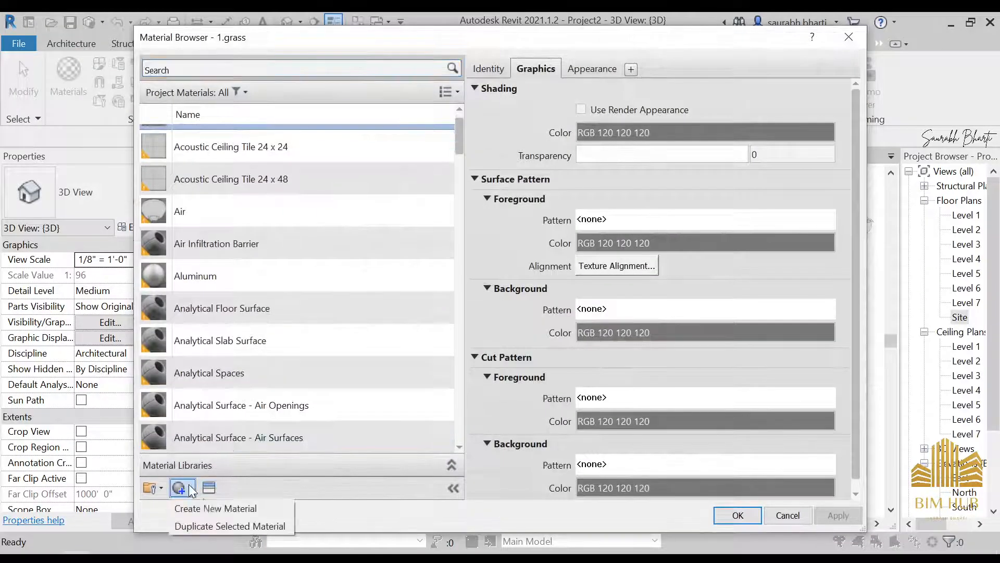
pyautogui.click(180, 507)
pyautogui.rightClick(214, 276)
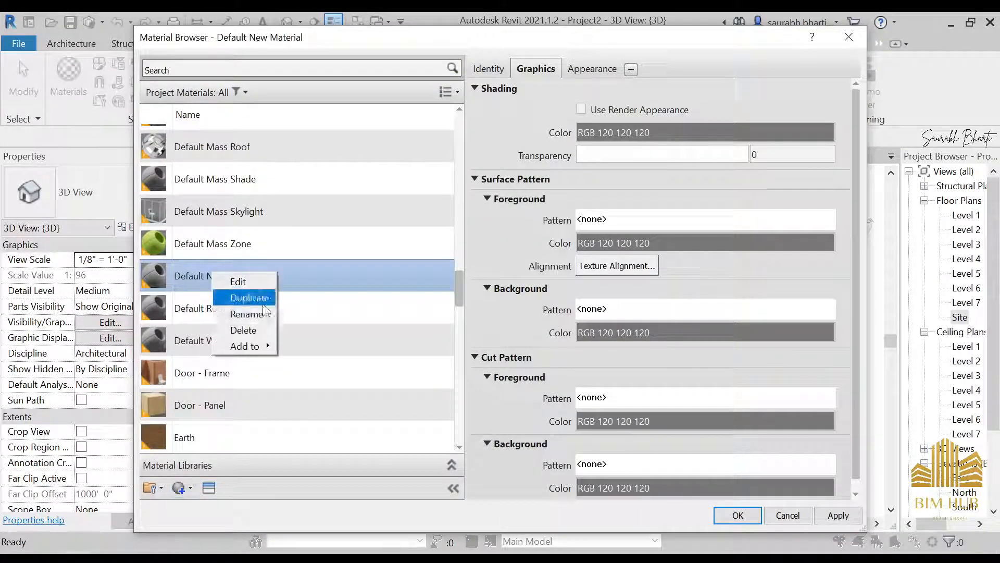
pyautogui.click(266, 314)
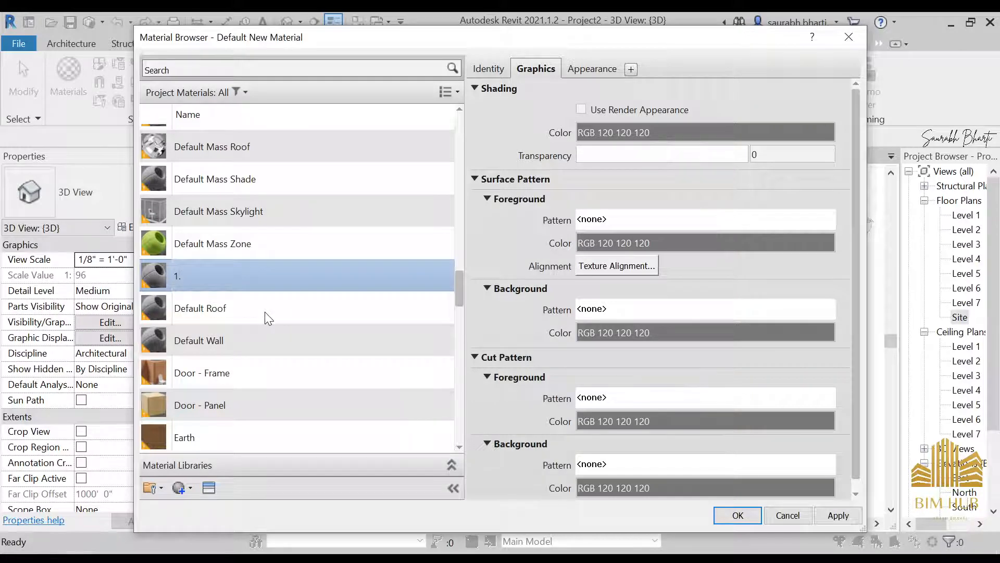
pyautogui.write('1.wall')
pyautogui.press('Return')
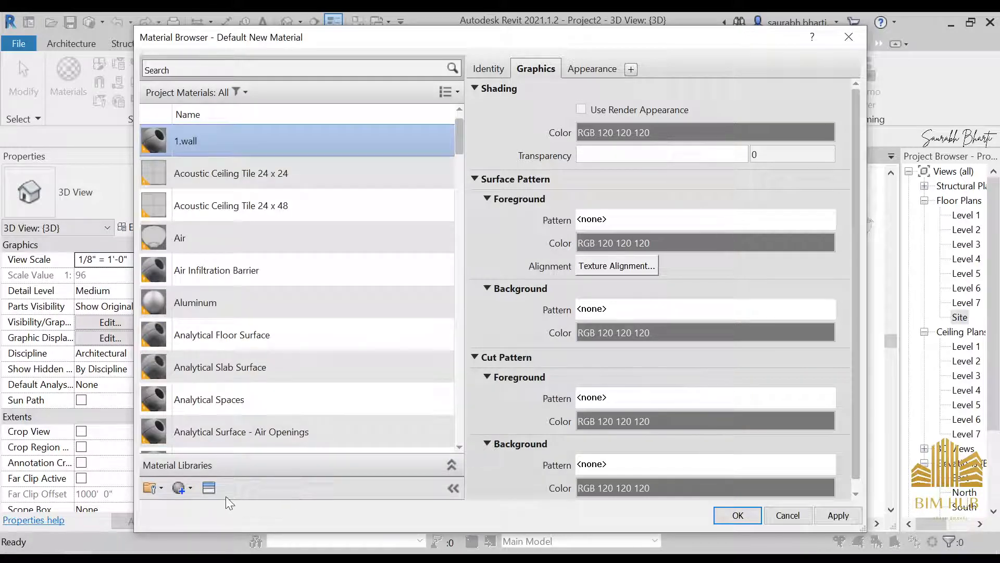
pyautogui.click(209, 488)
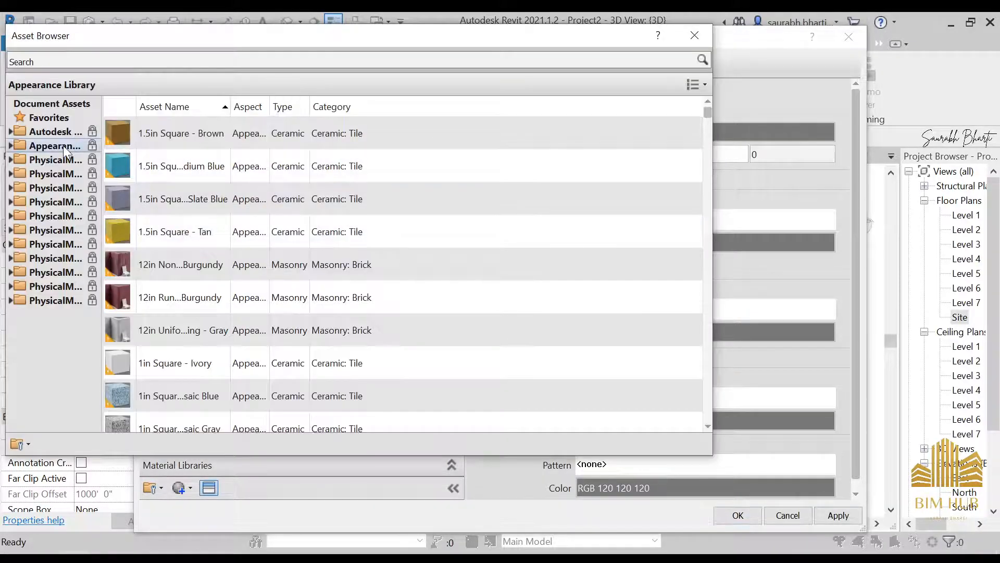
pyautogui.click(695, 35)
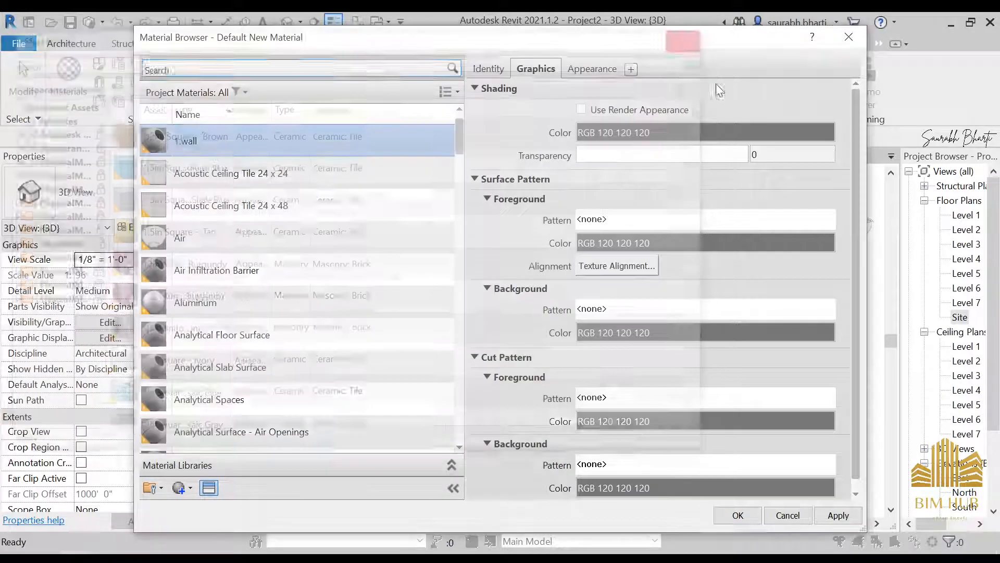
# - Make 1.wall use its render appearance for shading and assign plaster seamless_S.jpg from the Tank Map folder as its appearance image
pyautogui.click(655, 104)
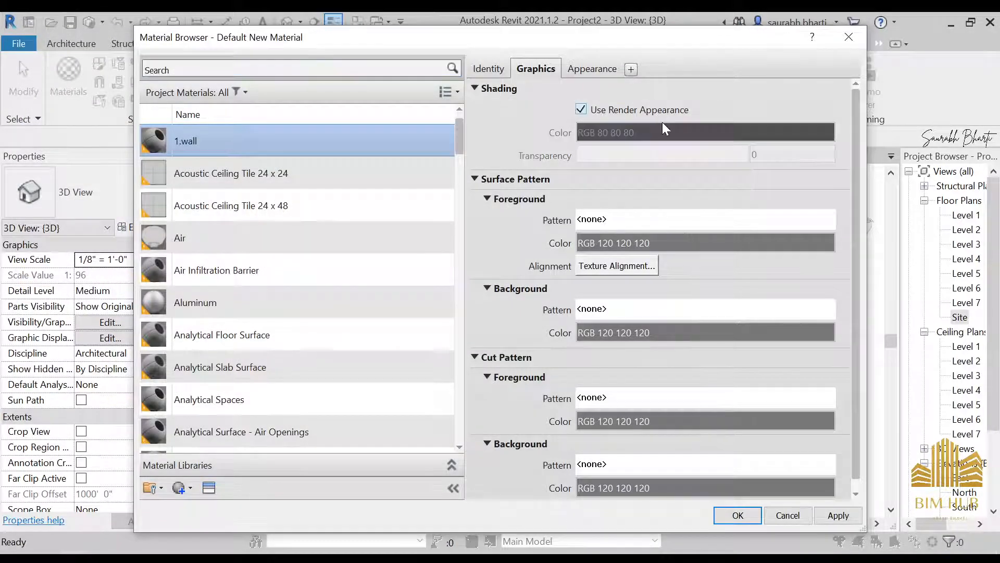
pyautogui.click(590, 66)
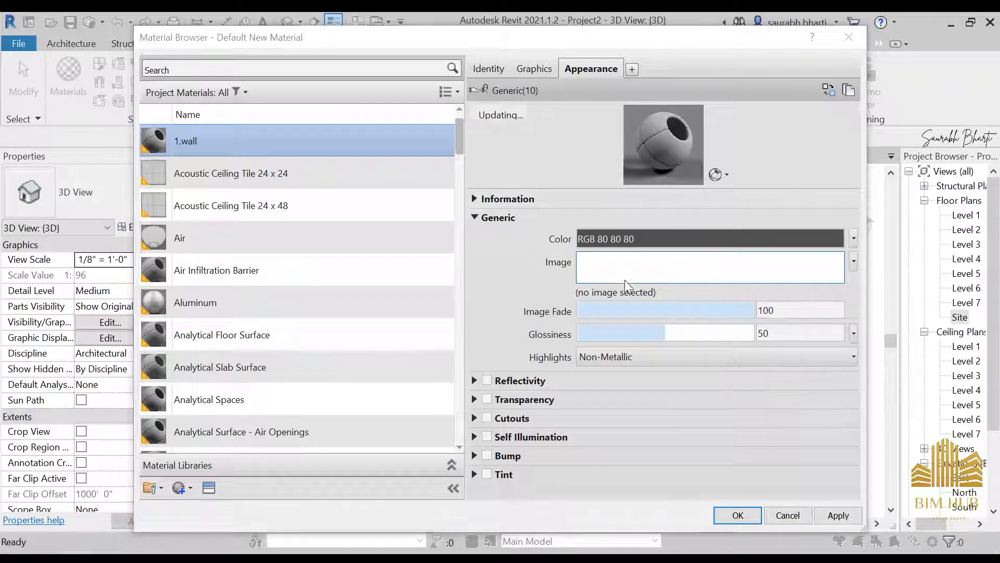
pyautogui.click(625, 271)
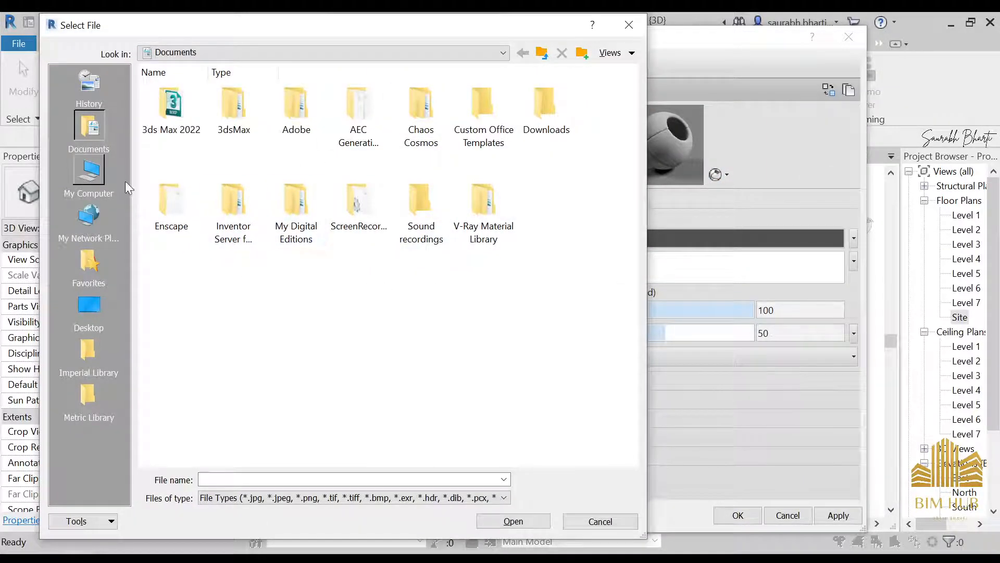
pyautogui.click(89, 309)
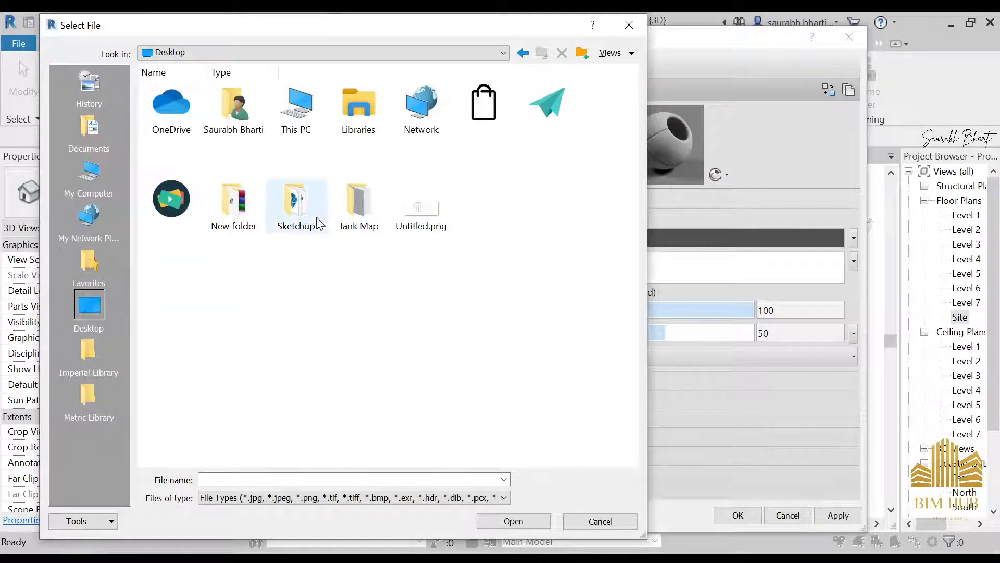
pyautogui.doubleClick(350, 223)
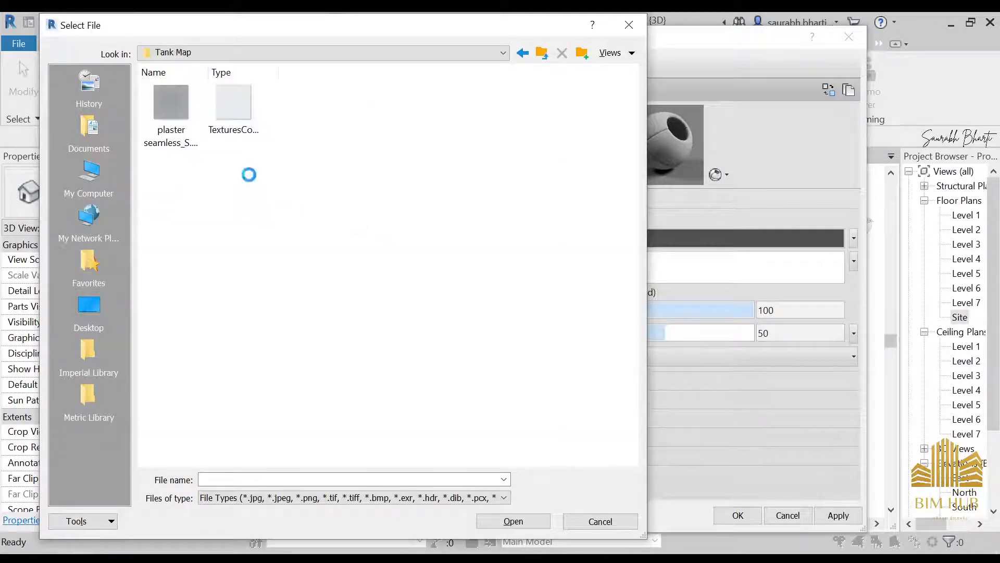
pyautogui.rightClick(247, 173)
pyautogui.moveTo(335, 193)
pyautogui.click(484, 186)
pyautogui.click(229, 167)
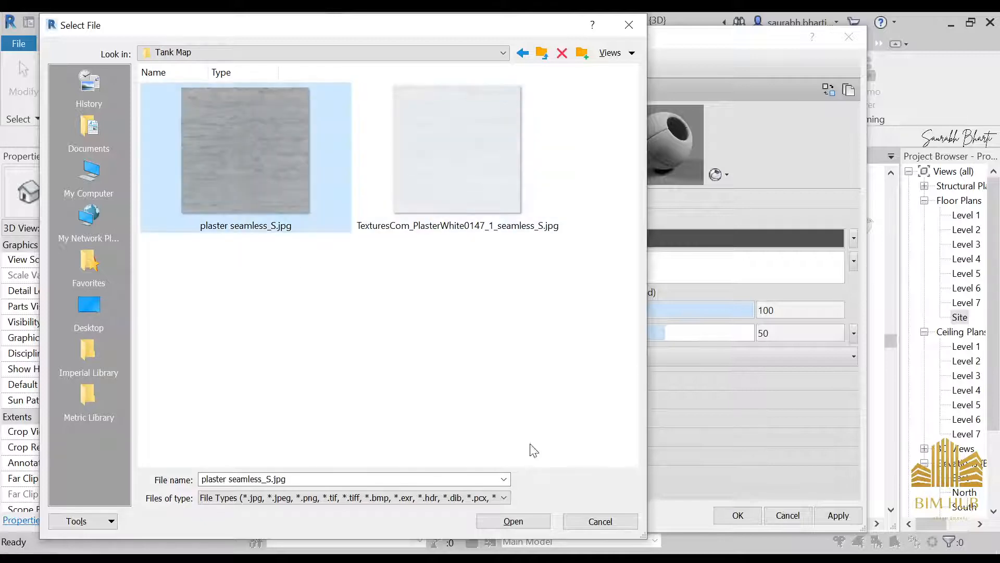
pyautogui.click(533, 519)
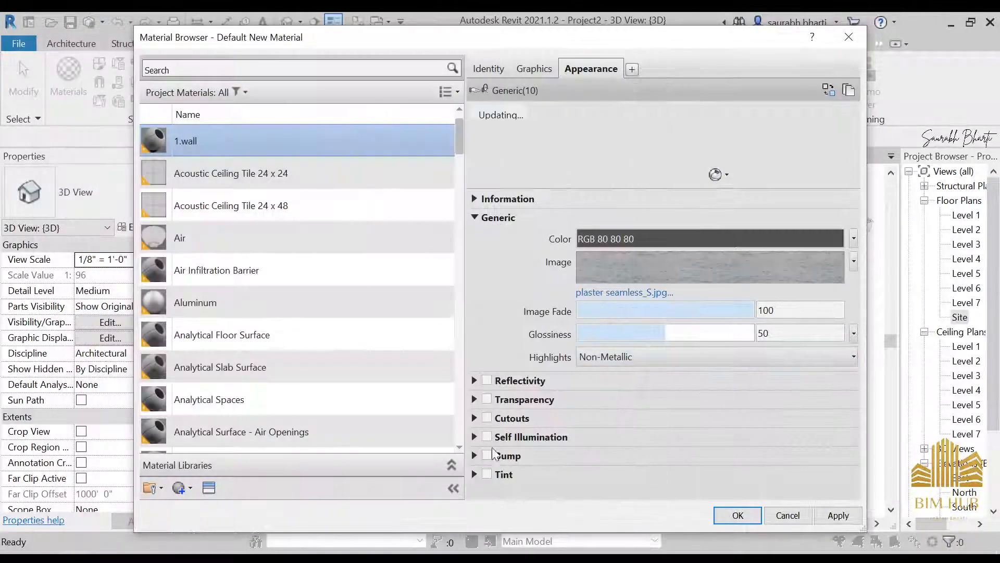
# - Add a bump to 1.wall using TexturesCom_PlasterWhite0147_1_seamless_S.jpg and raise its amount to 553
pyautogui.click(492, 453)
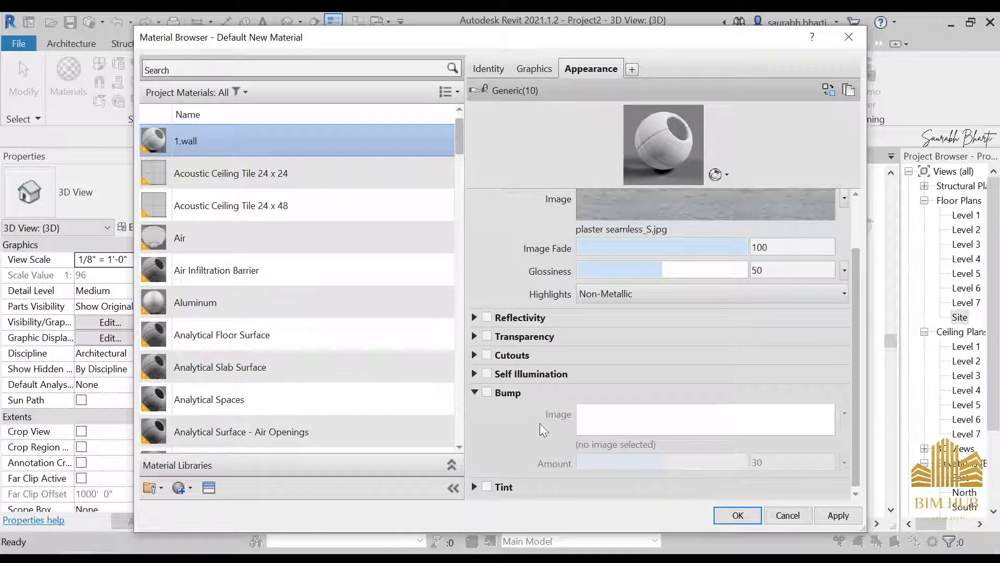
pyautogui.click(651, 416)
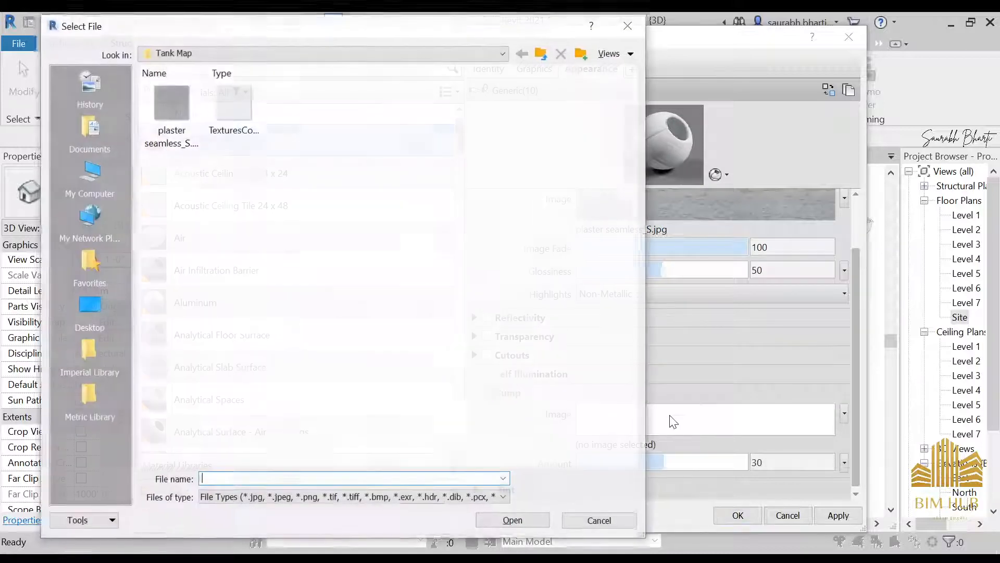
pyautogui.click(260, 138)
pyautogui.click(514, 521)
pyautogui.moveTo(700, 463); pyautogui.dragTo(719, 470)
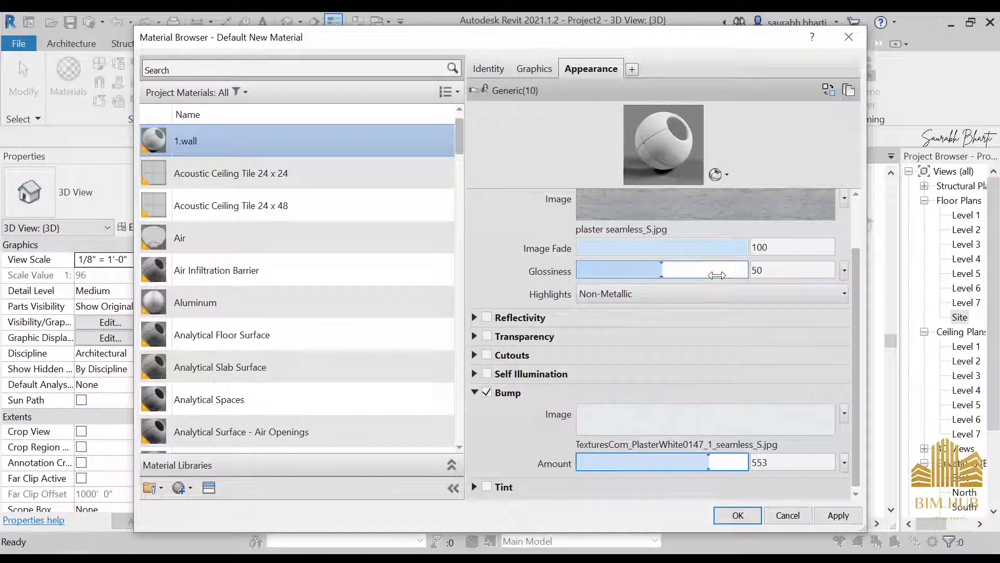
# - Enable the tint on 1.wall and set its colour to RGB 108 0 54
pyautogui.click(490, 486)
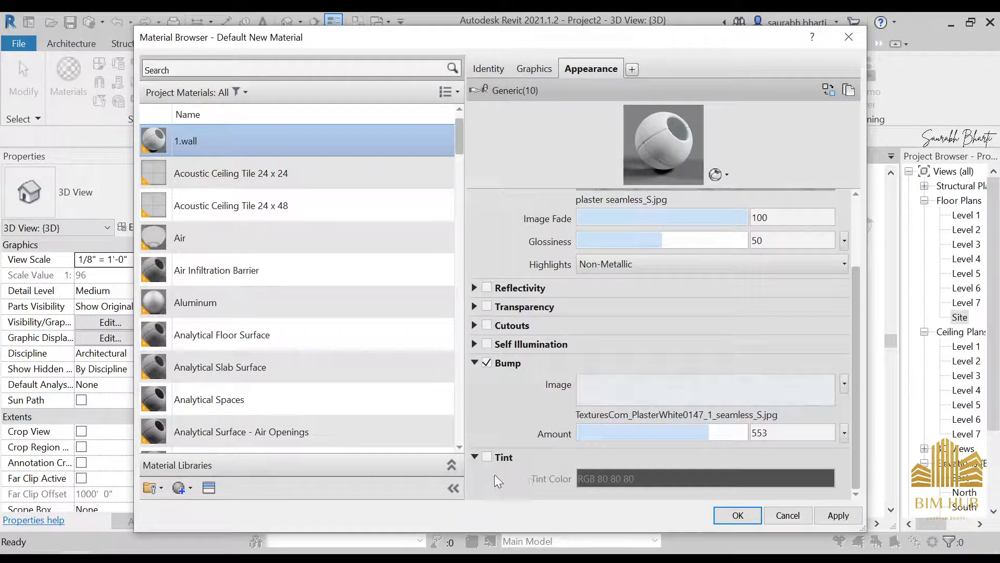
pyautogui.click(665, 484)
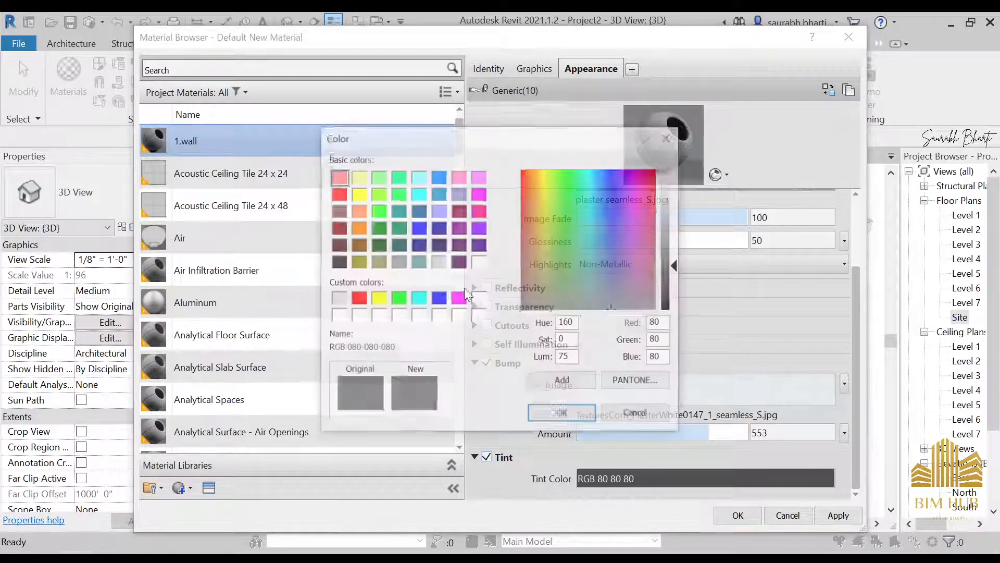
pyautogui.click(458, 210)
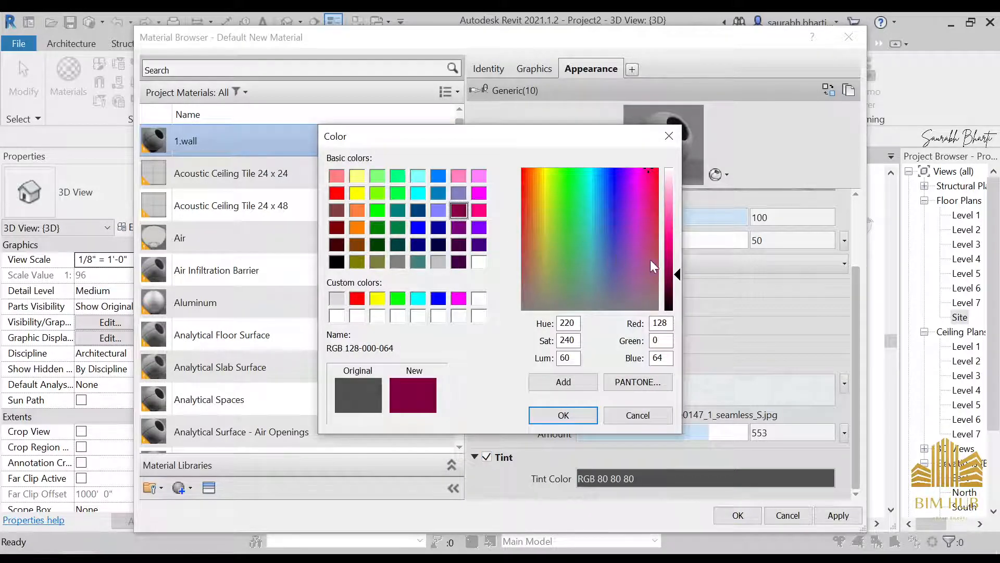
pyautogui.moveTo(677, 260)
pyautogui.mouseDown()
pyautogui.moveTo(679, 288)
pyautogui.moveTo(680, 281)
pyautogui.mouseUp()
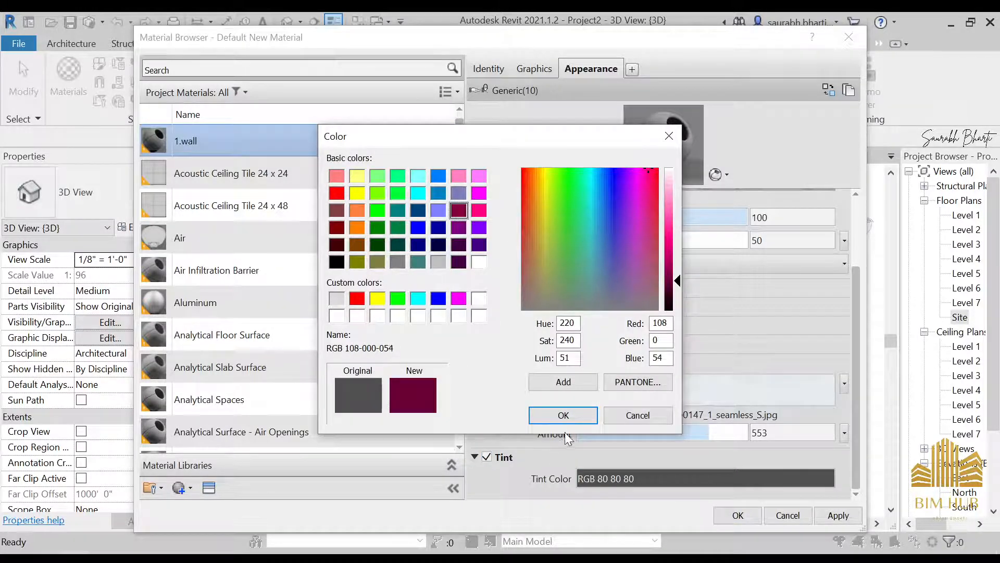
pyautogui.click(563, 415)
# - Change the tint colour of 1.wall to a muted brown-red, RGB 94 49 53, and save the material
pyautogui.click(738, 479)
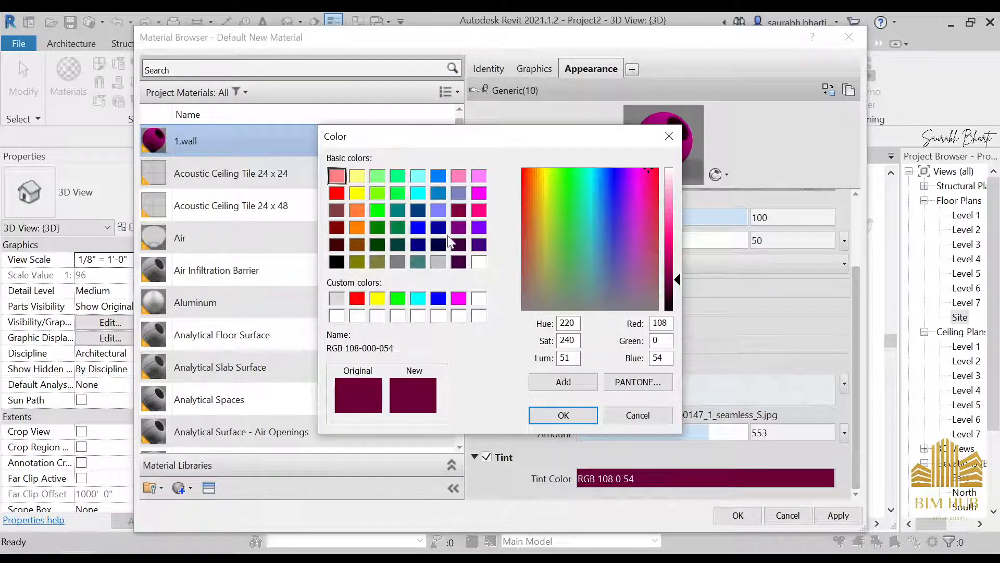
pyautogui.click(477, 210)
pyautogui.click(655, 267)
pyautogui.click(677, 271)
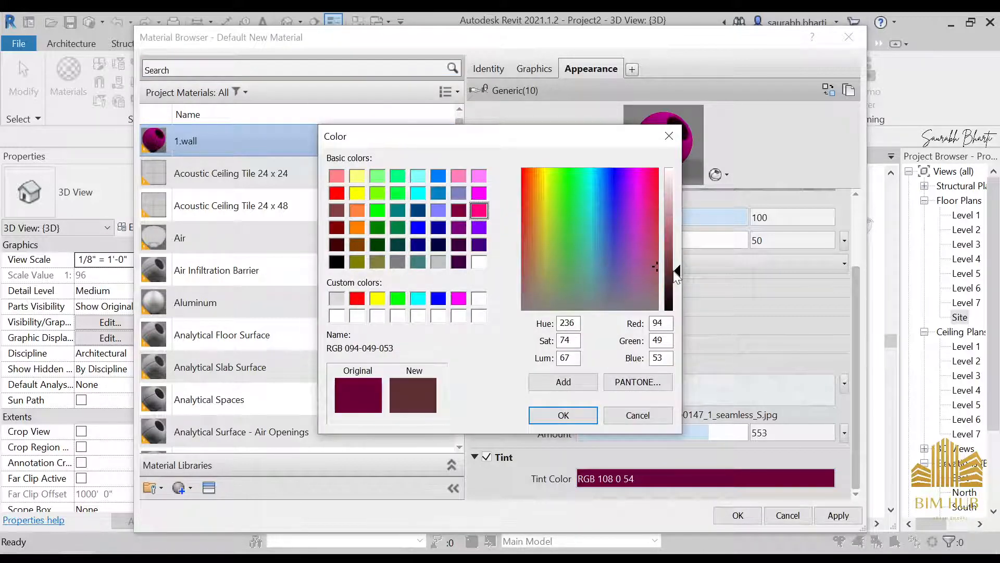
pyautogui.click(583, 417)
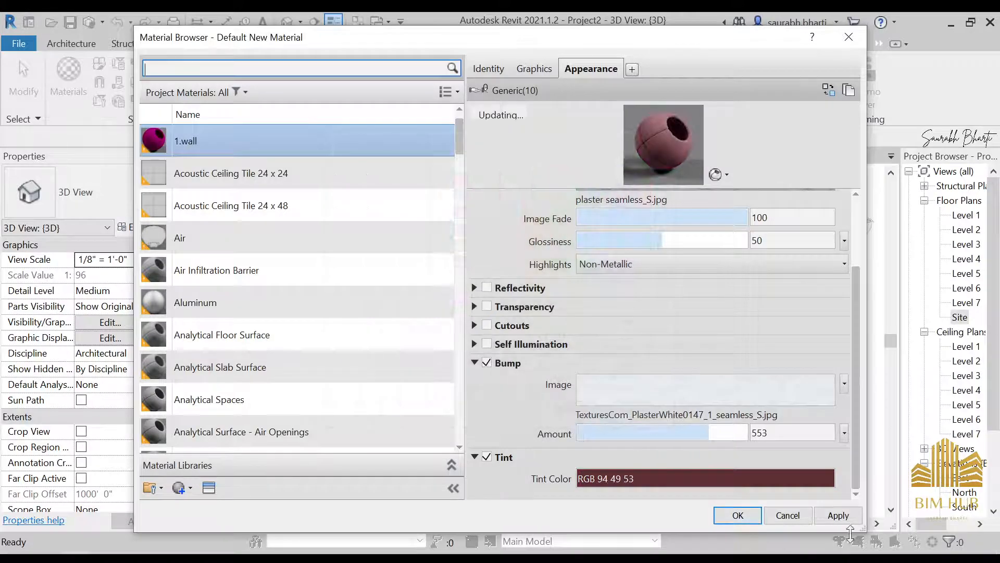
pyautogui.click(848, 513)
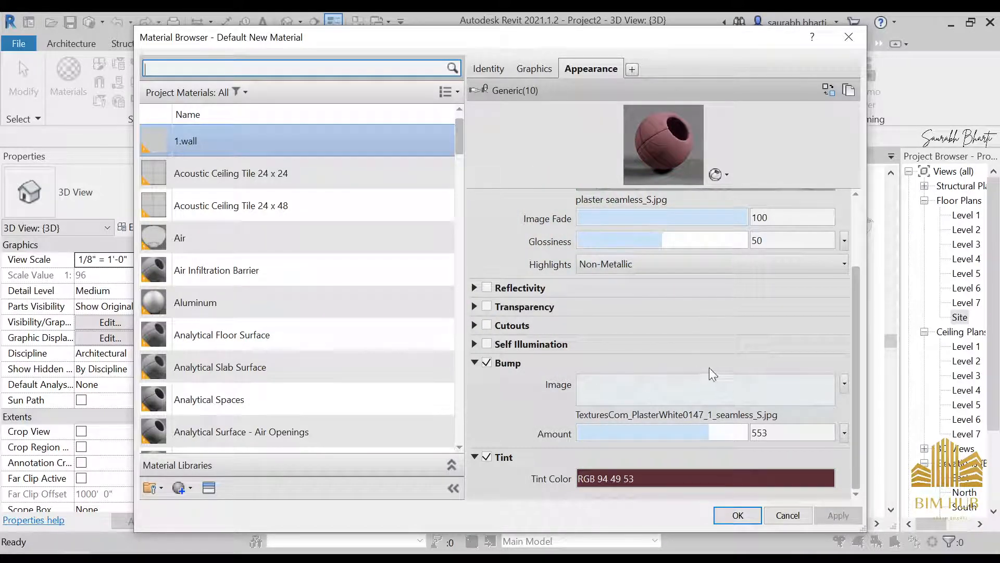
pyautogui.click(738, 514)
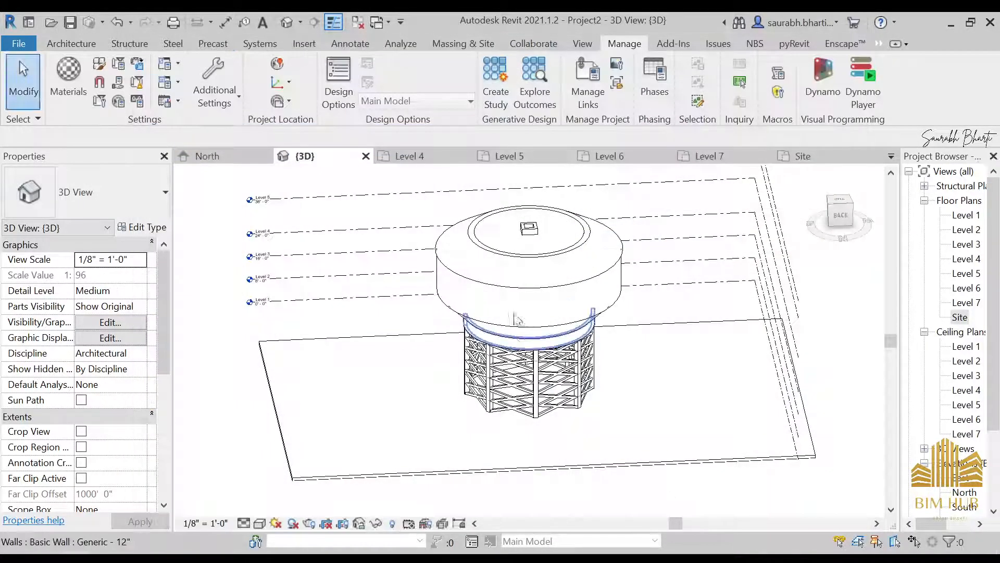
# - Assign the 1.wall material to the structure layer of the Generic - 12" wall type used by the tower's large upper ring
pyautogui.click(529, 320)
pyautogui.click(143, 230)
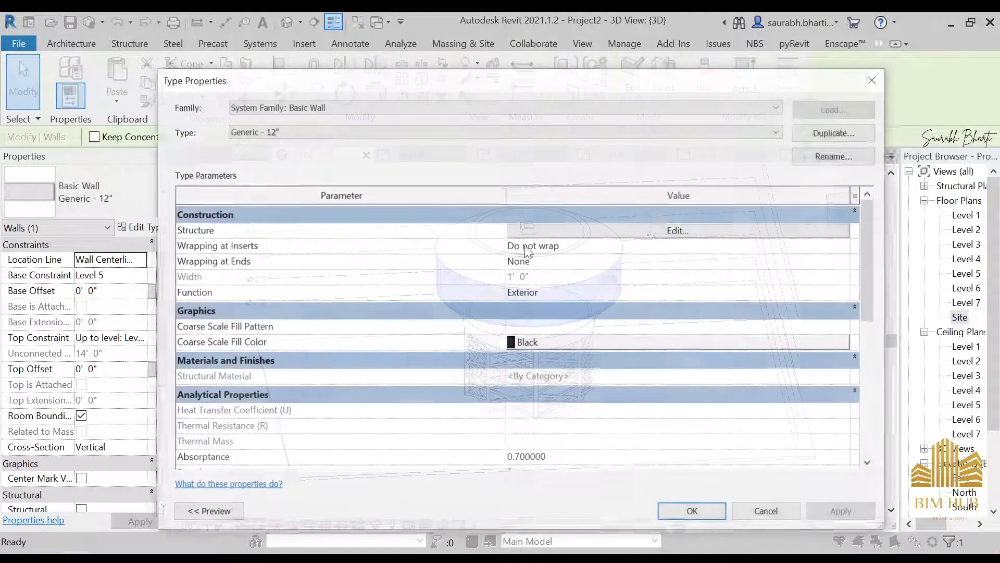
pyautogui.click(725, 229)
pyautogui.click(514, 230)
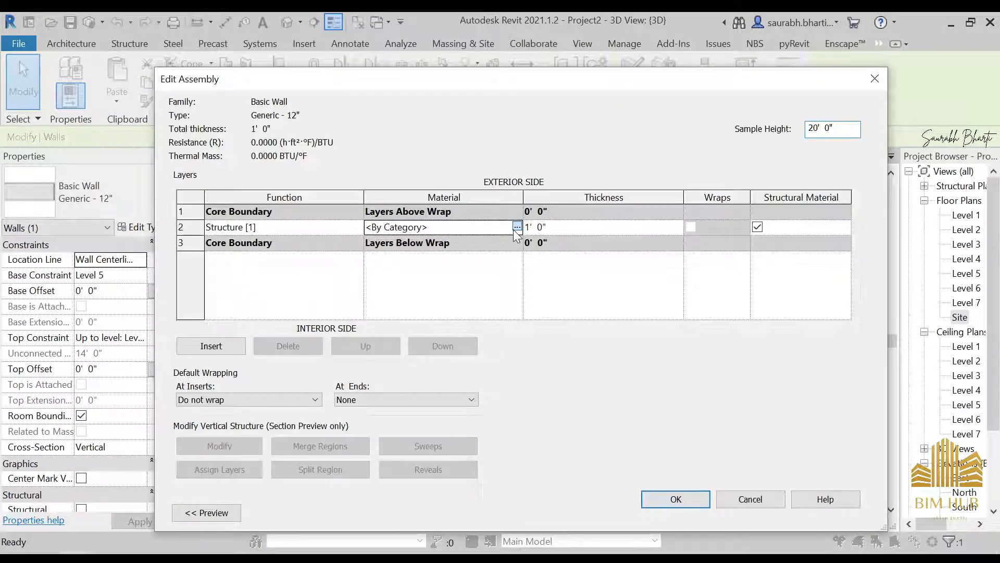
pyautogui.click(517, 229)
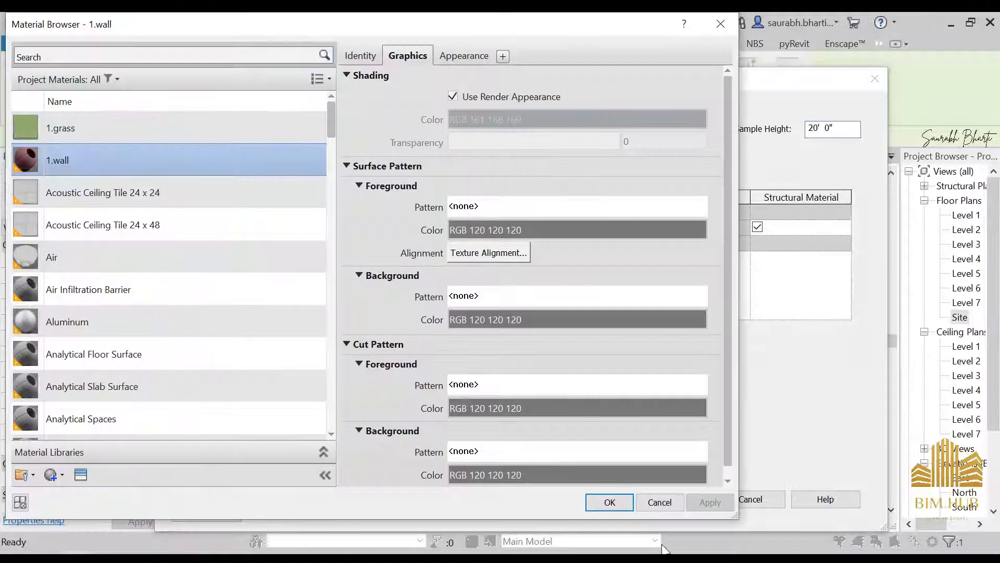
pyautogui.click(610, 501)
pyautogui.click(674, 500)
pyautogui.click(693, 513)
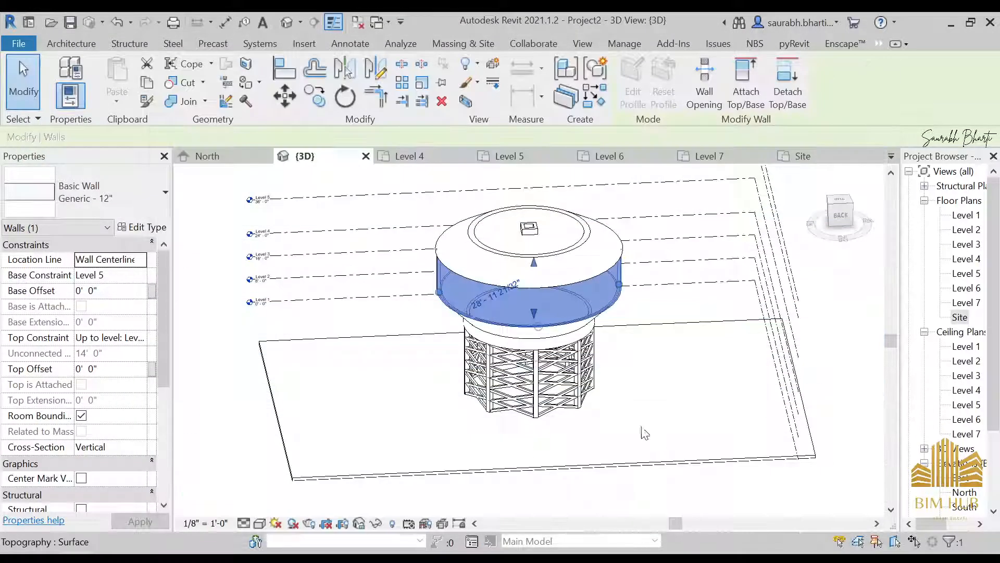
# - Display the 3D view in the Realistic visual style
pyautogui.click(655, 410)
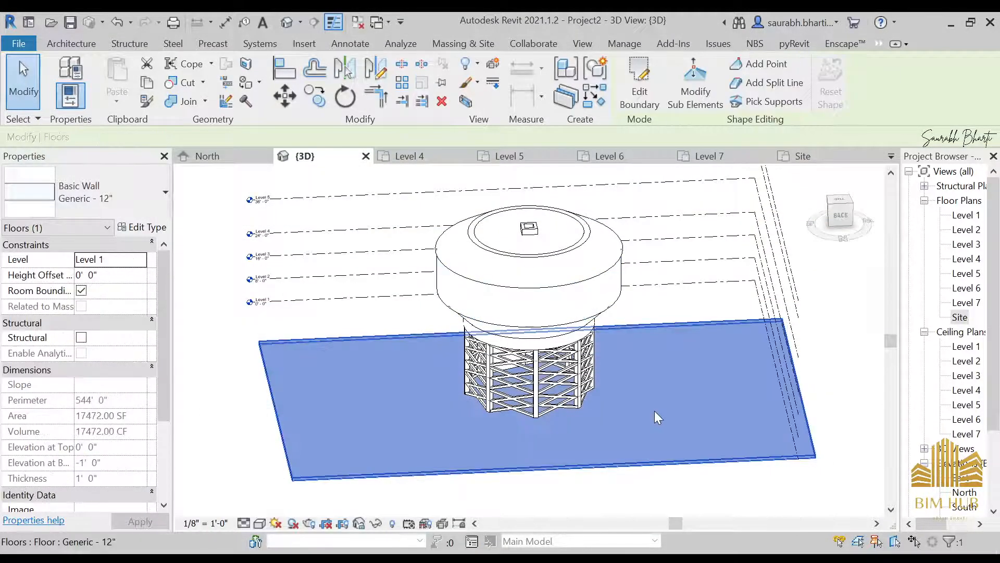
pyautogui.click(258, 523)
pyautogui.click(290, 507)
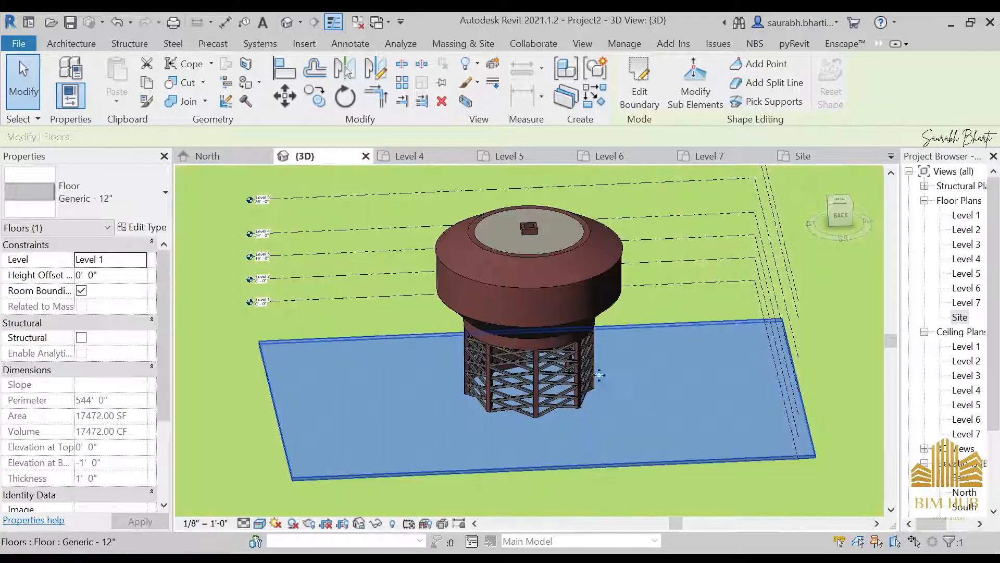
# - Examine the plaster texture on the tower's upper ring wall up close
pyautogui.scroll(6, 554, 280)
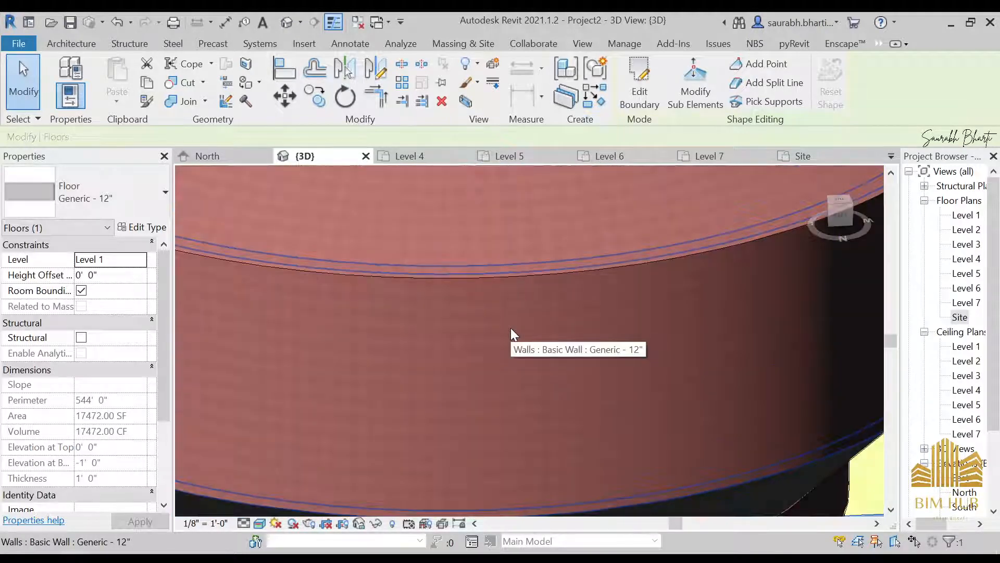
pyautogui.click(511, 327)
pyautogui.press('Escape')
pyautogui.click(378, 301)
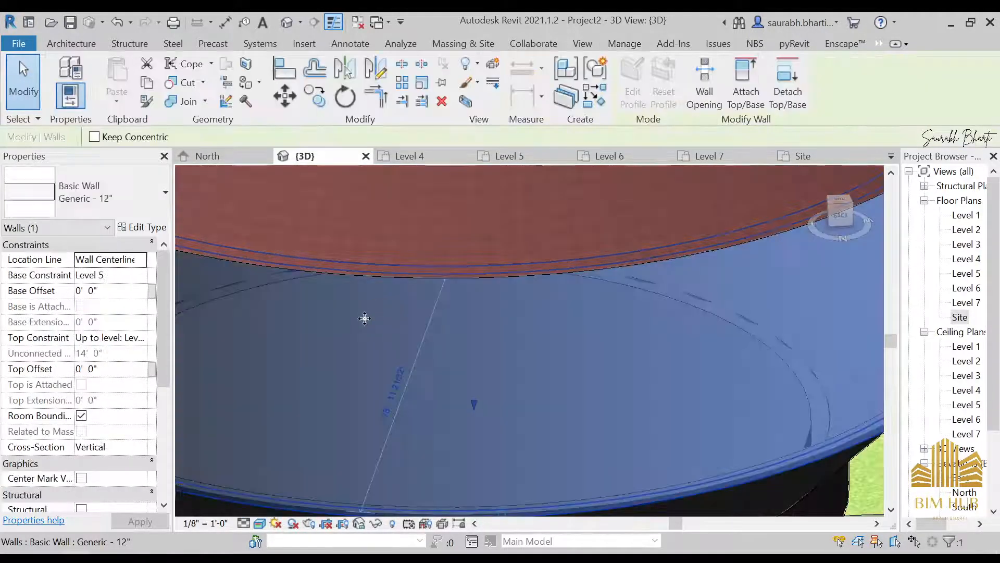
pyautogui.press('Escape')
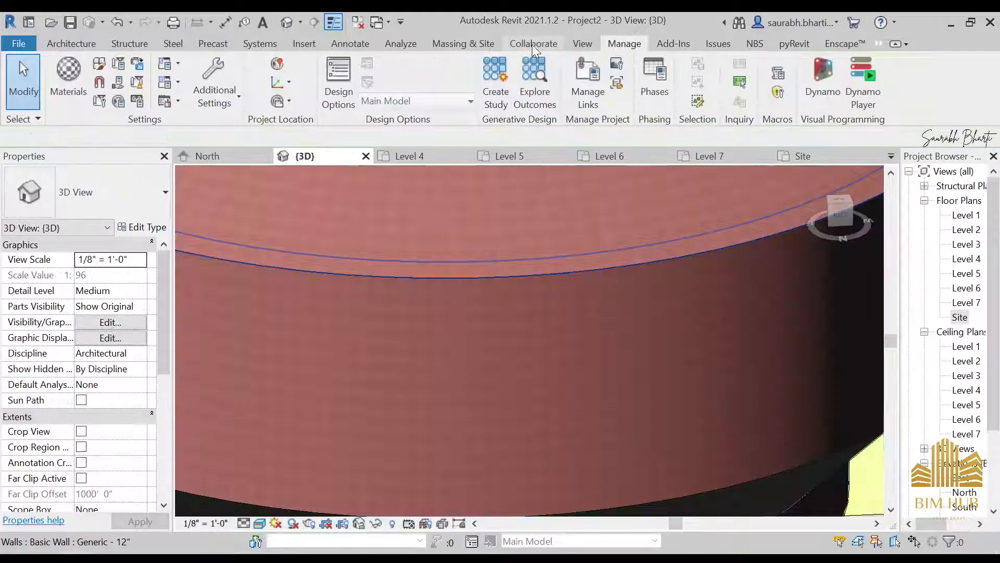
# - Set the sample size of the 1.wall material's plaster seamless_S.jpg appearance image to 15'-0" wide and high
pyautogui.click(77, 77)
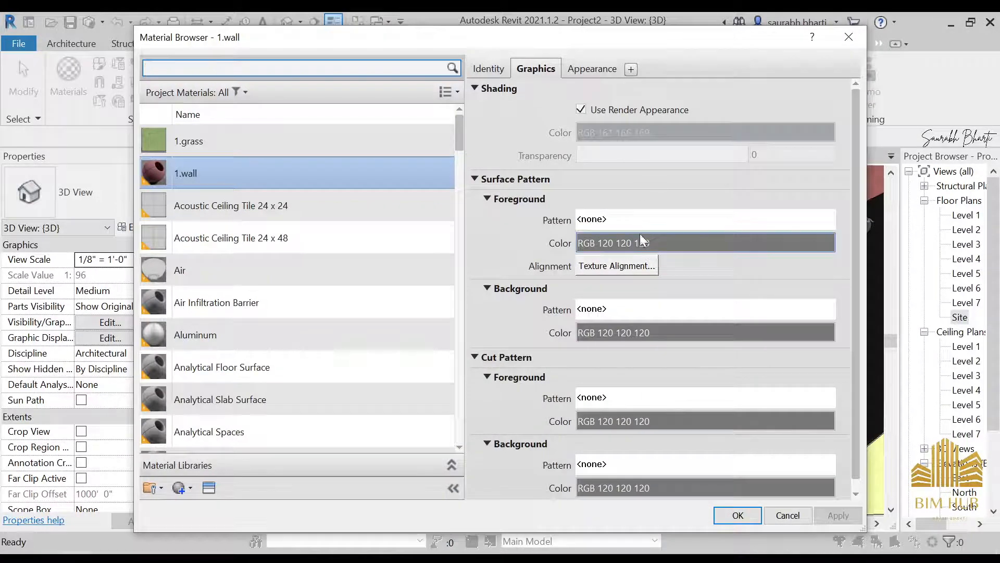
pyautogui.click(568, 71)
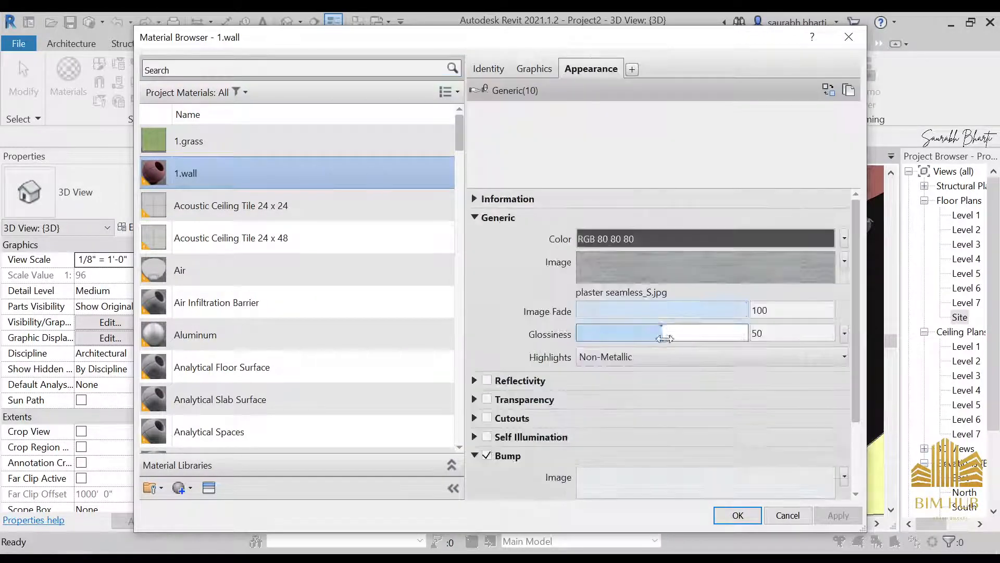
pyautogui.click(710, 270)
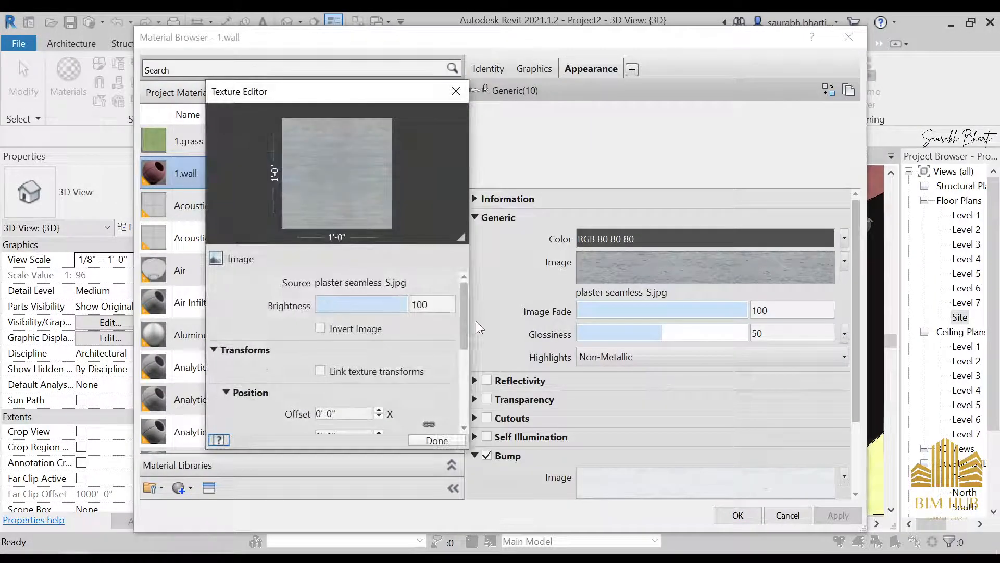
pyautogui.click(465, 360)
pyautogui.click(345, 341)
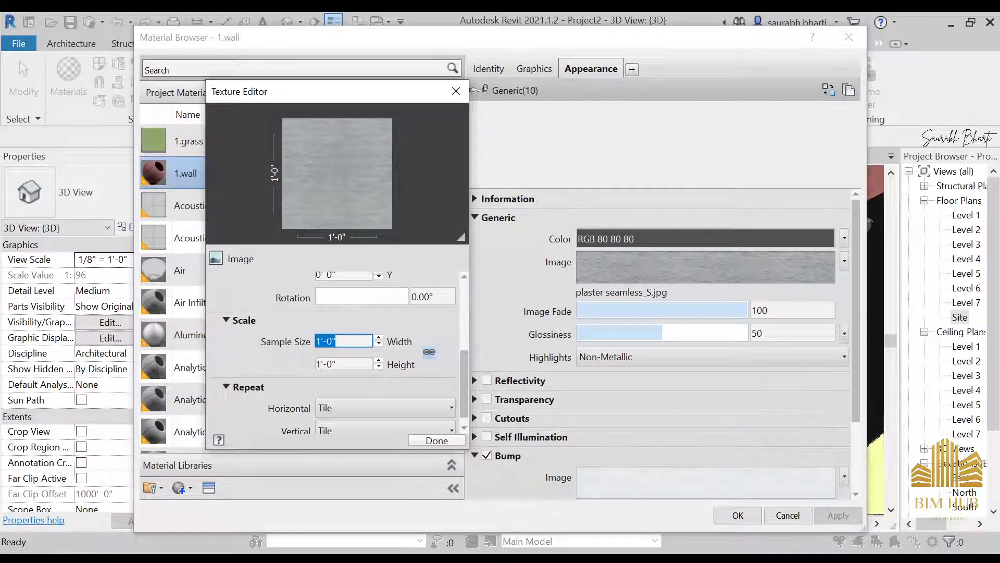
pyautogui.write("15'")
pyautogui.press('Tab')
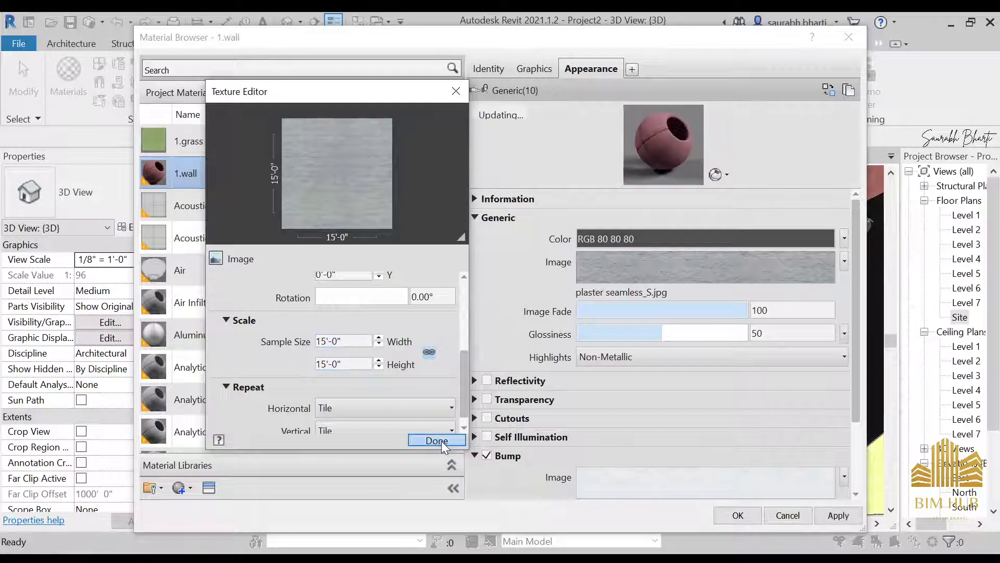
pyautogui.click(437, 441)
# - Set the 1.wall bump image's sample size to 15'-0" wide and high and save the material
pyautogui.scroll(-2, 856, 445)
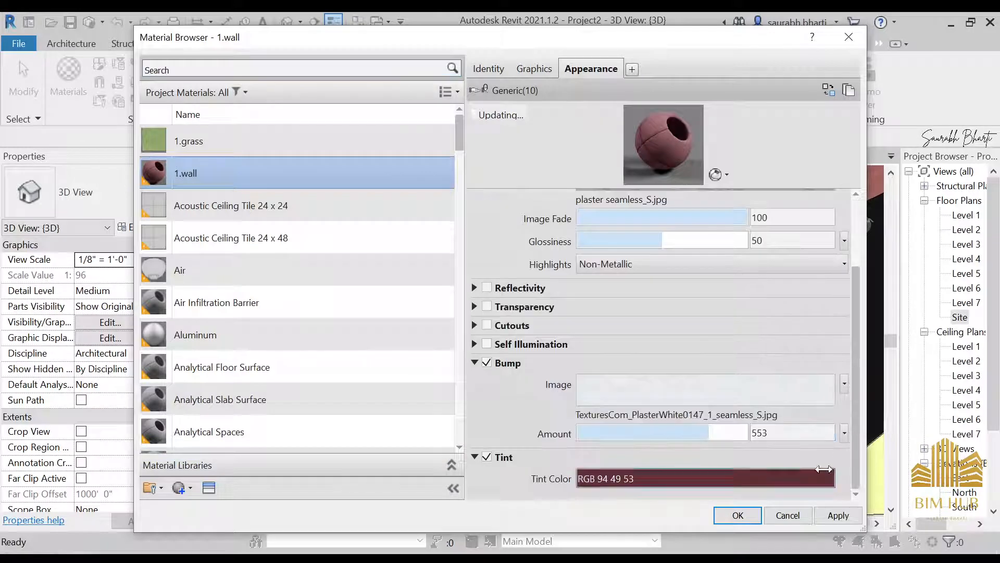
pyautogui.click(677, 390)
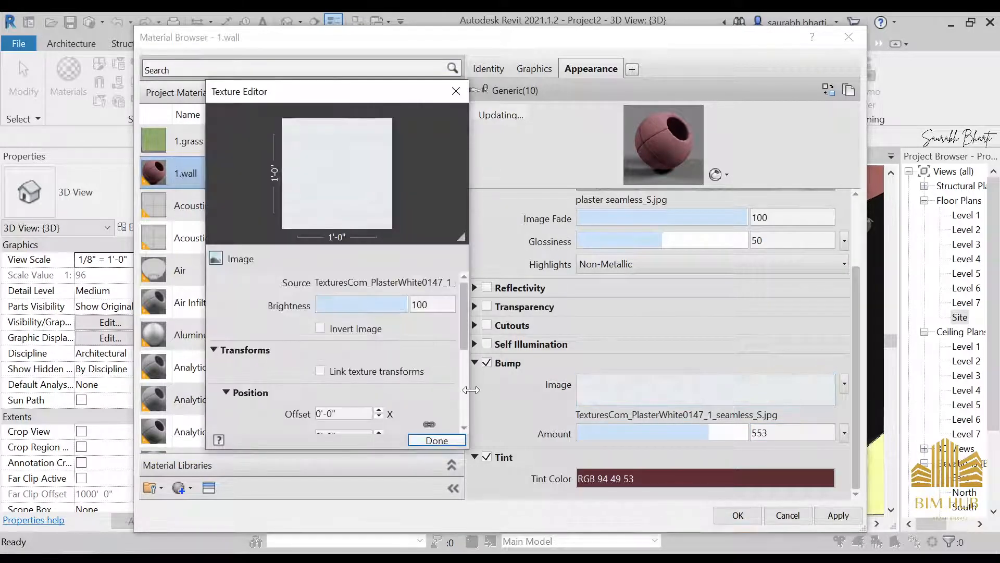
pyautogui.scroll(-3, 364, 365)
pyautogui.doubleClick(344, 342)
pyautogui.write("15'")
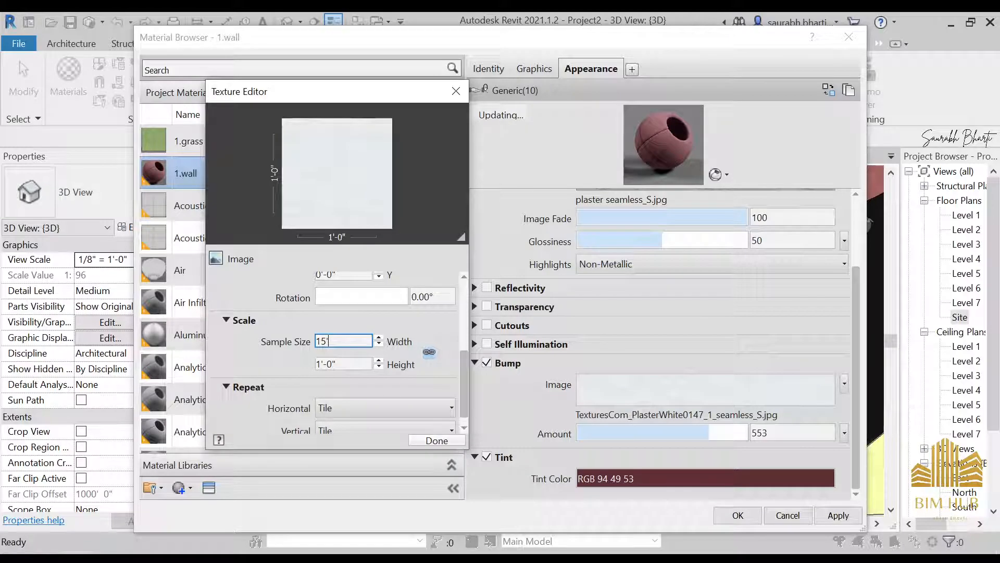
pyautogui.press('Tab')
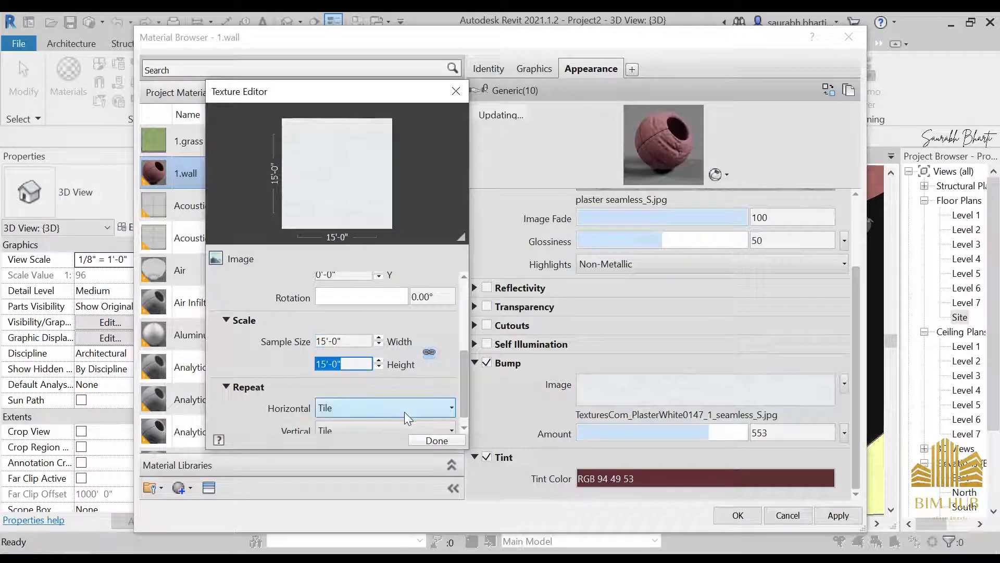
pyautogui.click(428, 441)
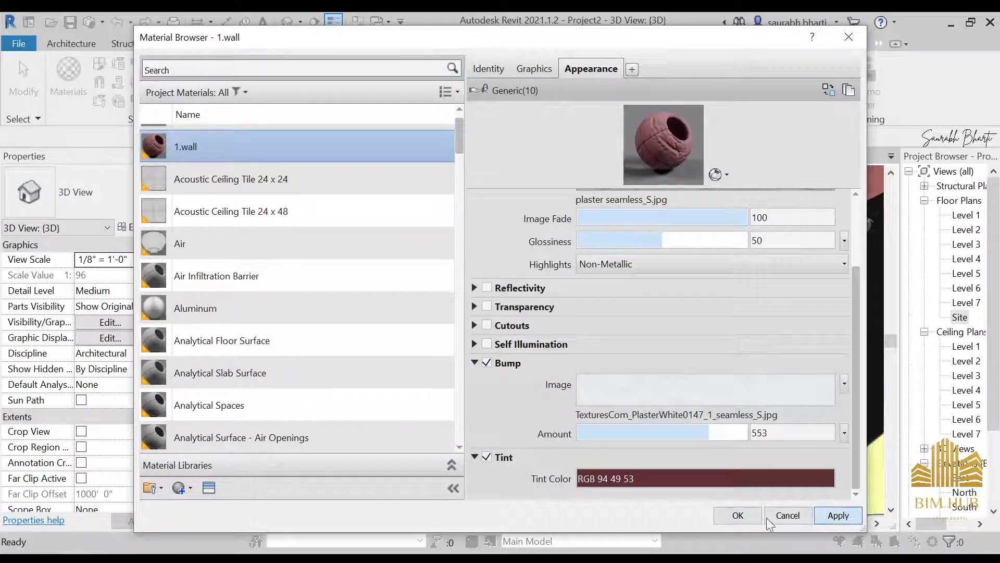
pyautogui.click(750, 515)
# - Duplicate the Generic - 12" type of the circular Level 7 floor on top of the tower as Generic - 6"
pyautogui.scroll(-5, 613, 421)
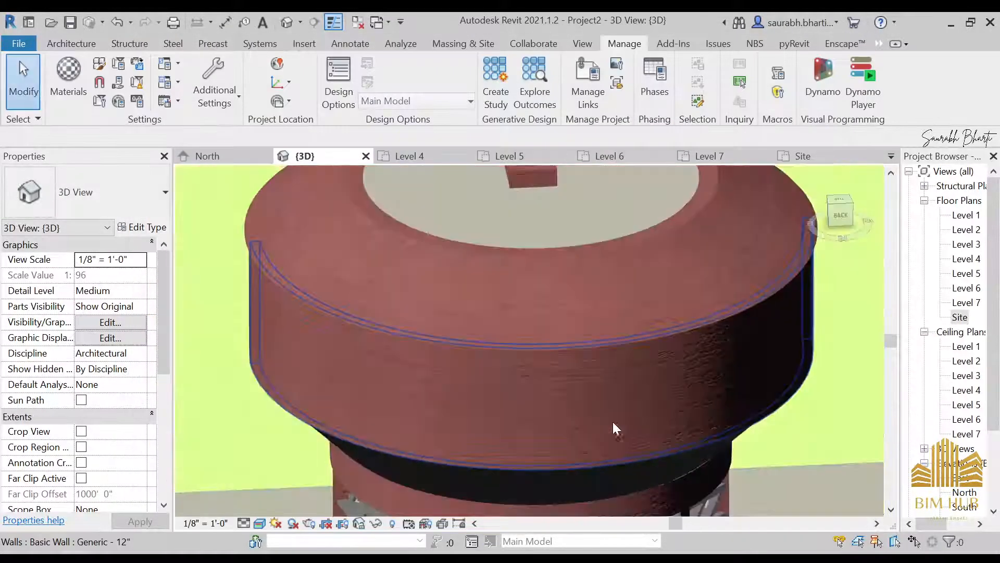
pyautogui.scroll(5, 573, 396)
pyautogui.keyDown('shift'); pyautogui.moveTo(608, 426); pyautogui.dragTo(652, 363, button='middle'); pyautogui.keyUp('shift')
pyautogui.scroll(-5, 639, 358)
pyautogui.keyDown('shift'); pyautogui.moveTo(597, 396); pyautogui.dragTo(659, 332, button='middle'); pyautogui.keyUp('shift')
pyautogui.click(645, 336)
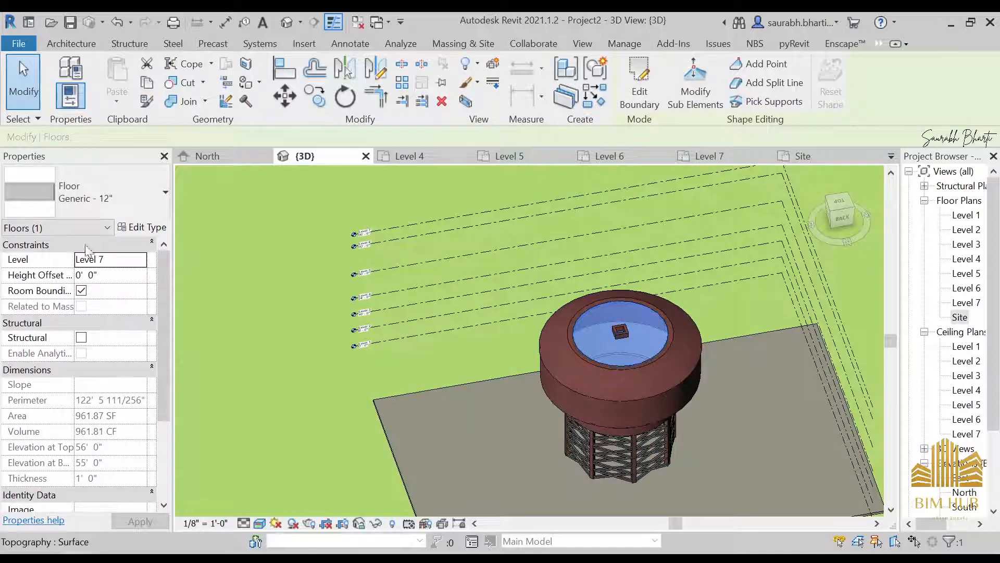
pyautogui.click(146, 227)
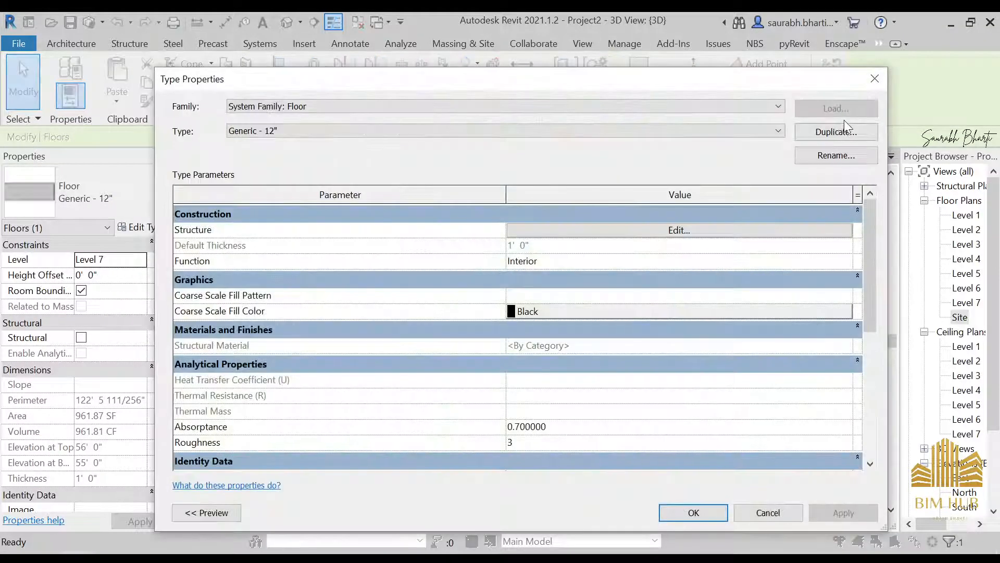
pyautogui.click(836, 133)
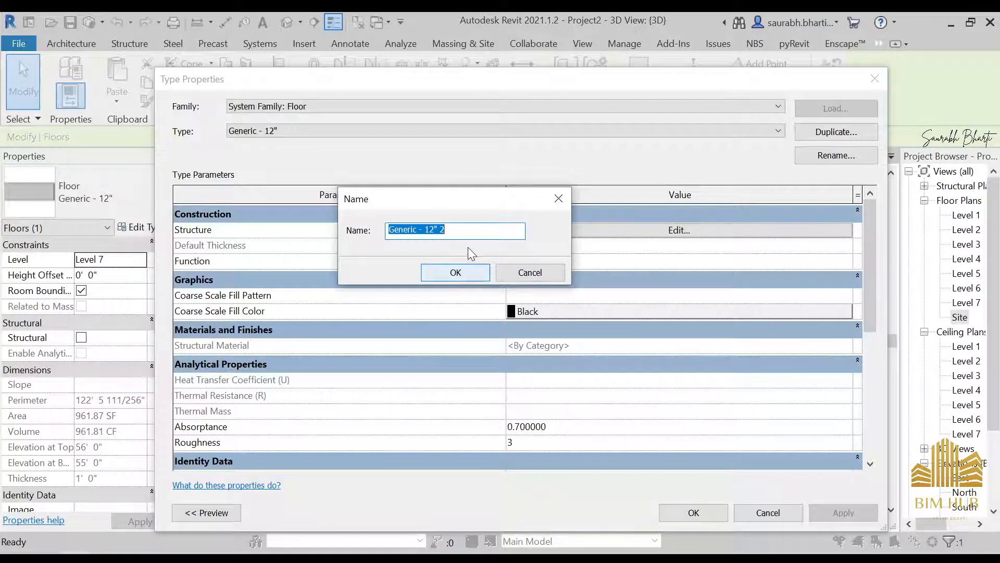
pyautogui.click(435, 229)
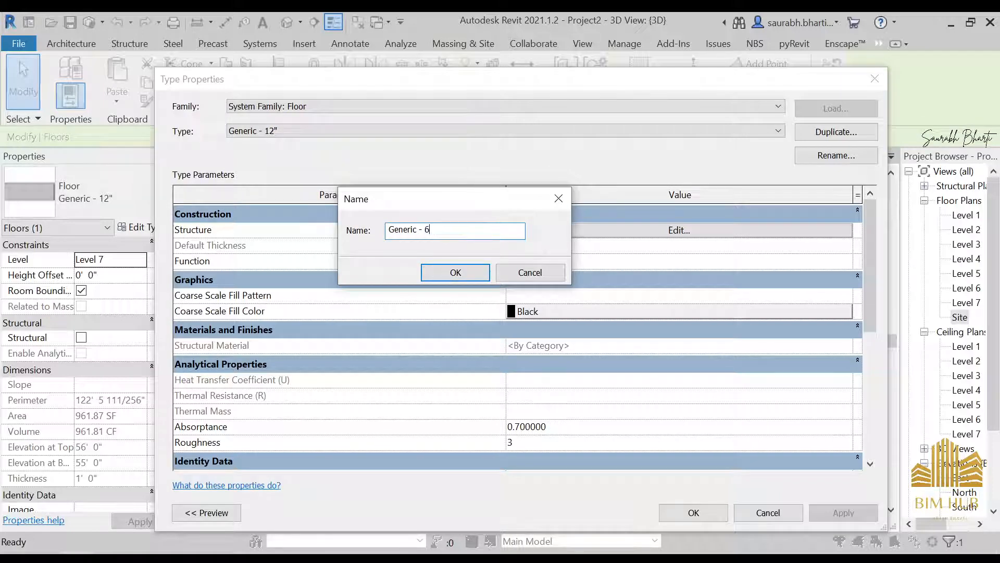
pyautogui.press('Return')
# - Set the structure layer thickness of the Generic - 6" floor type to 6"
pyautogui.click(622, 232)
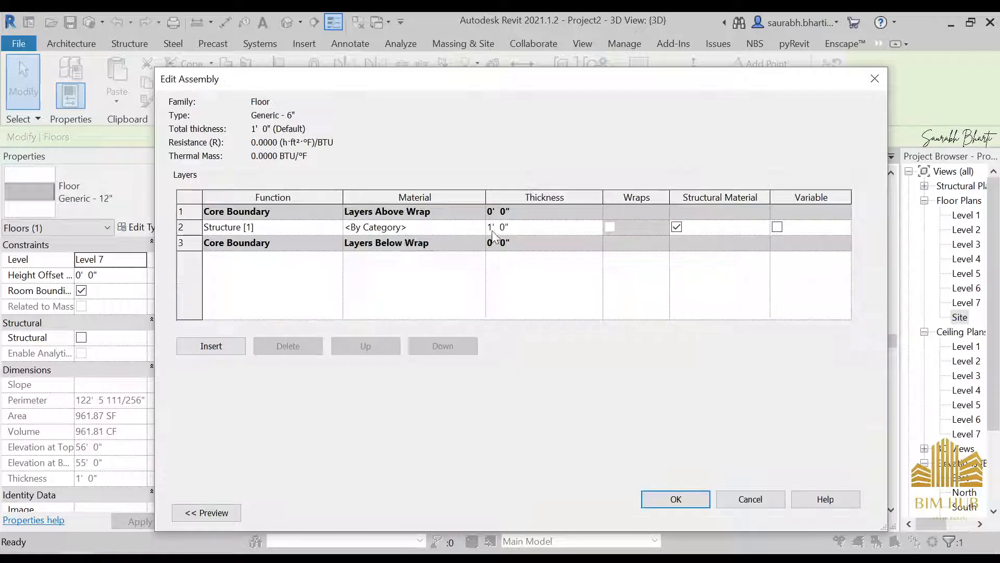
pyautogui.write('6')
pyautogui.click(673, 498)
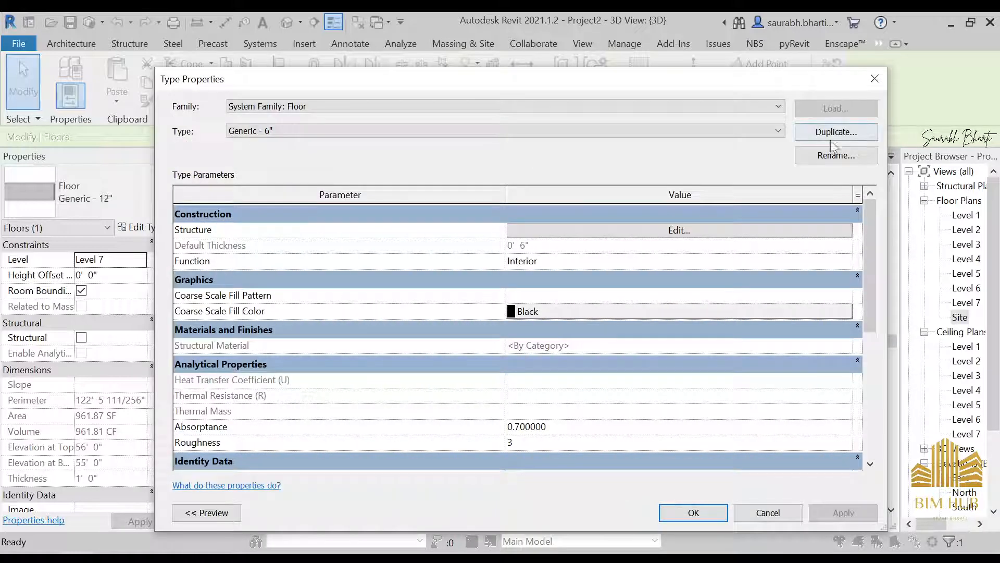
# - Assign the 1.wall material to the structure layer of the Generic - 6" floor type and apply the type to the floor
pyautogui.click(679, 230)
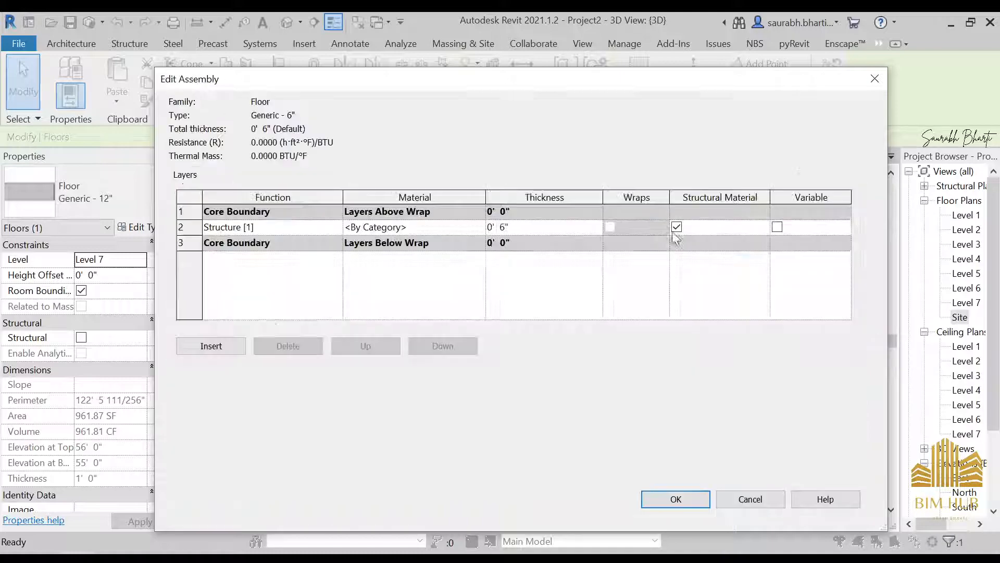
pyautogui.click(459, 227)
pyautogui.click(475, 228)
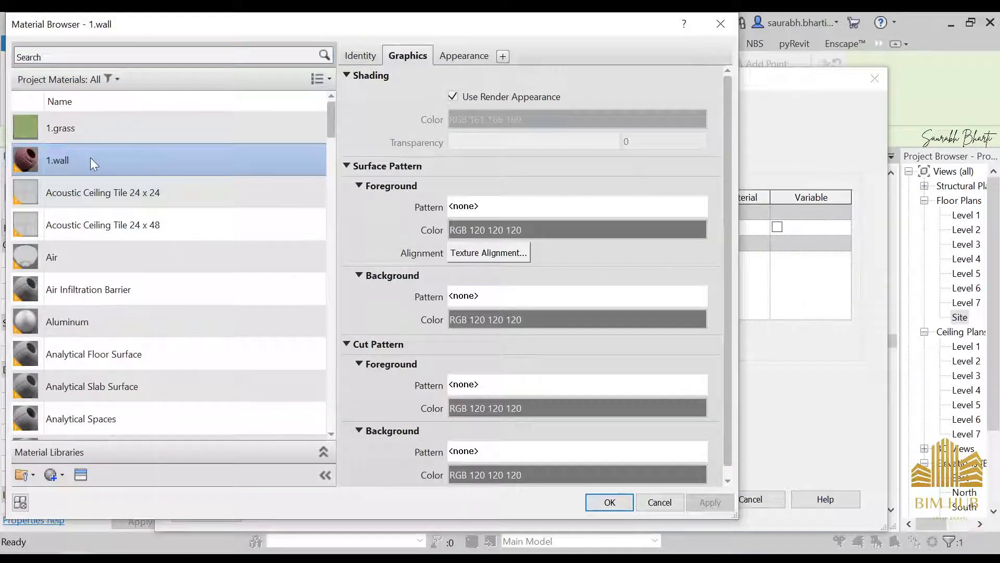
pyautogui.click(608, 503)
pyautogui.click(680, 497)
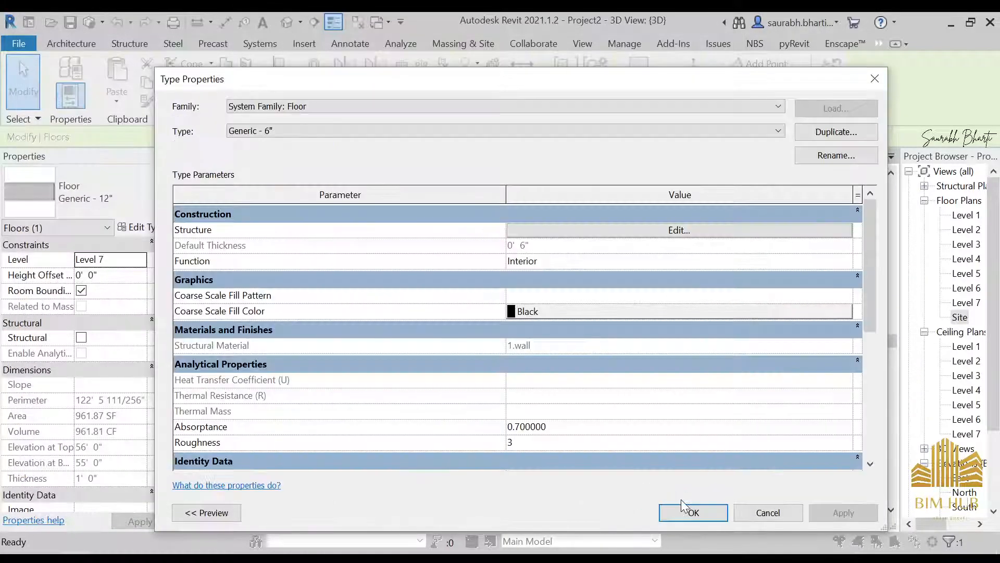
pyautogui.click(687, 510)
# - Examine the material on the tower's roof, rings and columns from several angles in the 3D view
pyautogui.click(729, 311)
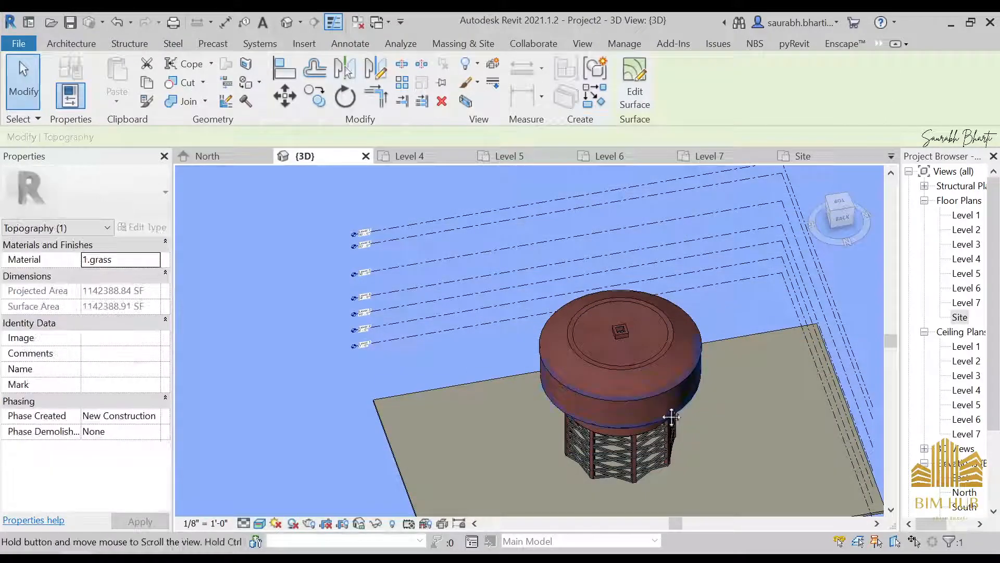
pyautogui.keyDown('shift'); pyautogui.moveTo(670, 417); pyautogui.dragTo(628, 312, button='middle'); pyautogui.keyUp('shift')
pyautogui.click(628, 312)
pyautogui.scroll(-2, 440, 268)
pyautogui.moveTo(372, 209); pyautogui.dragTo(565, 395, button='middle')
pyautogui.scroll(-1, 565, 395)
pyautogui.scroll(4, 586, 287)
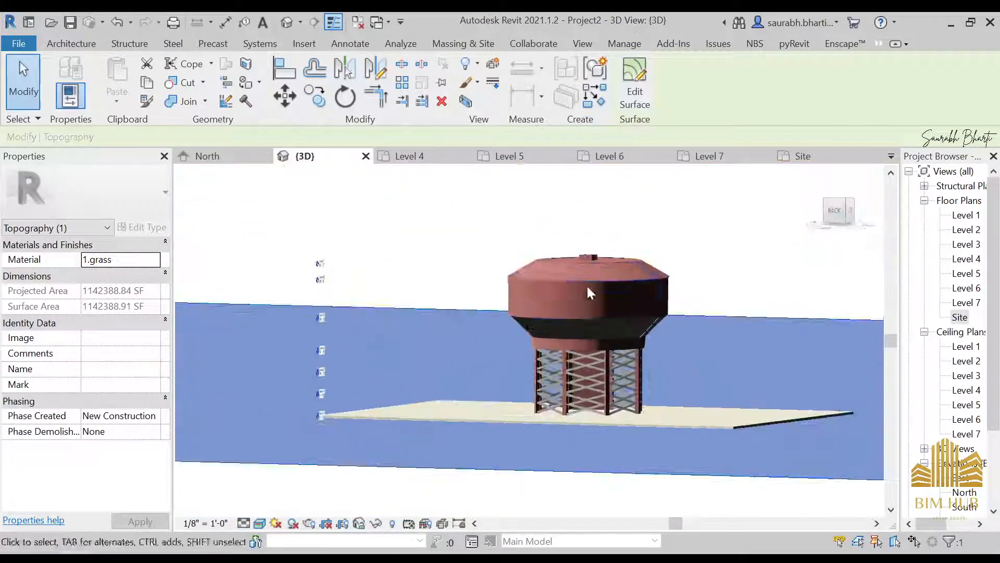
pyautogui.scroll(-2, 581, 320)
pyautogui.keyDown('shift'); pyautogui.moveTo(581, 321); pyautogui.dragTo(637, 382, button='middle'); pyautogui.keyUp('shift')
pyautogui.scroll(2, 690, 400)
pyautogui.scroll(2, 729, 447)
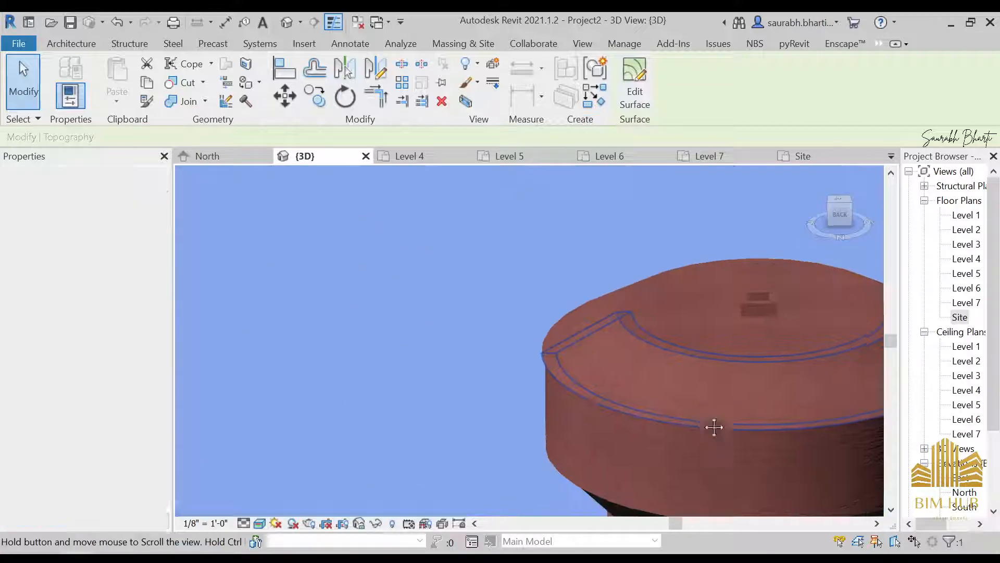
pyautogui.moveTo(714, 426); pyautogui.dragTo(469, 250, button='middle')
pyautogui.scroll(3, 470, 251)
pyautogui.keyDown('shift'); pyautogui.moveTo(601, 316); pyautogui.dragTo(732, 406, button='middle'); pyautogui.keyUp('shift')
# - Open the lattice bracing between the columns for in-place editing and start editing one of its array groups
pyautogui.click(484, 237)
pyautogui.scroll(-1, 731, 407)
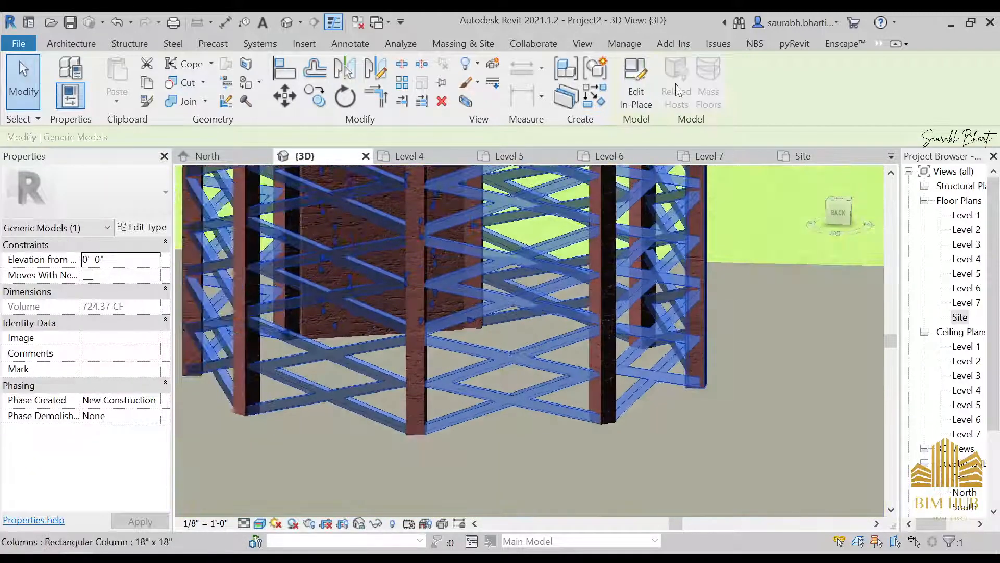
pyautogui.click(636, 79)
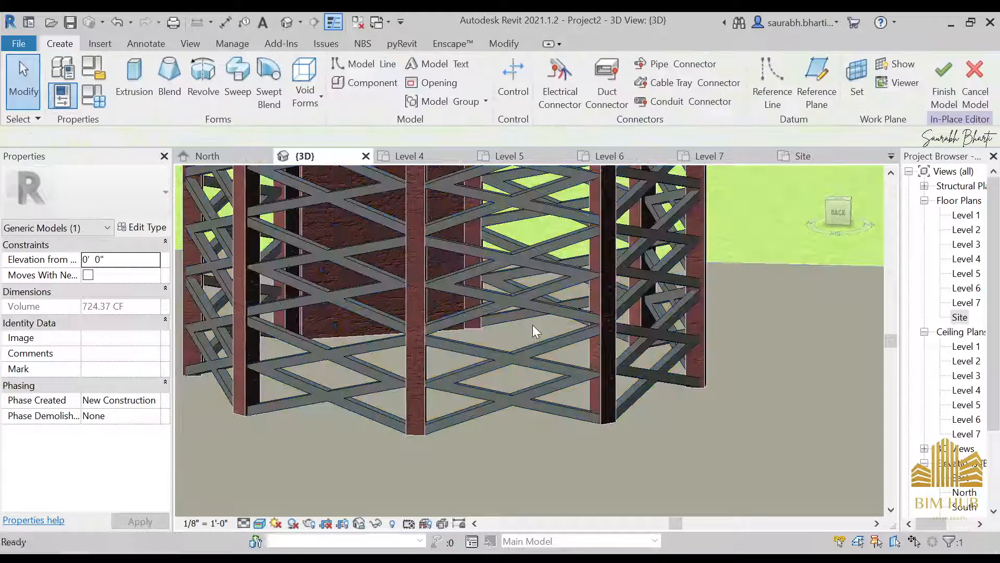
pyautogui.click(522, 297)
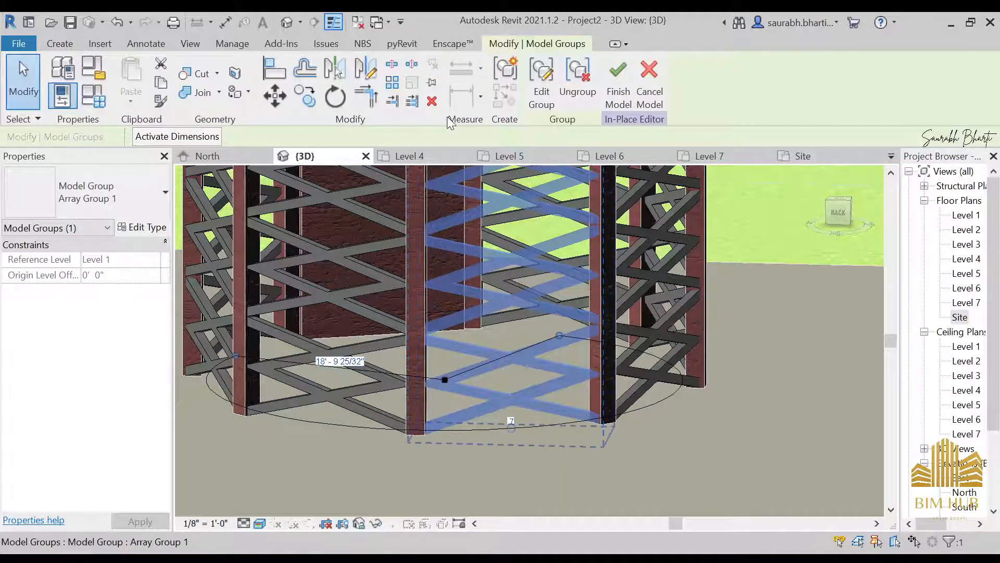
pyautogui.scroll(-4, 496, 277)
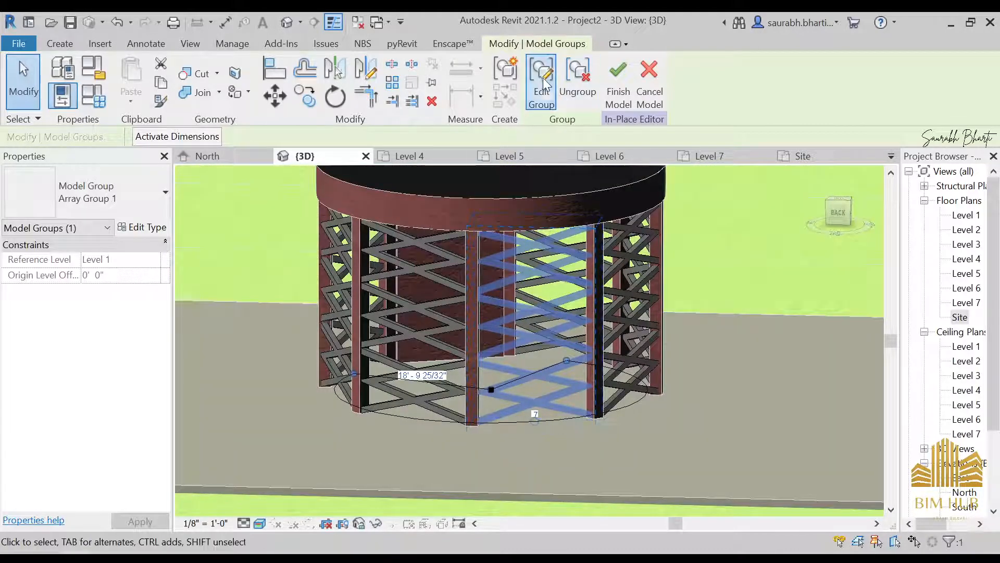
pyautogui.click(542, 86)
# - Assign the 1.wall material to the lattice extrusion and finish editing the array group
pyautogui.click(546, 305)
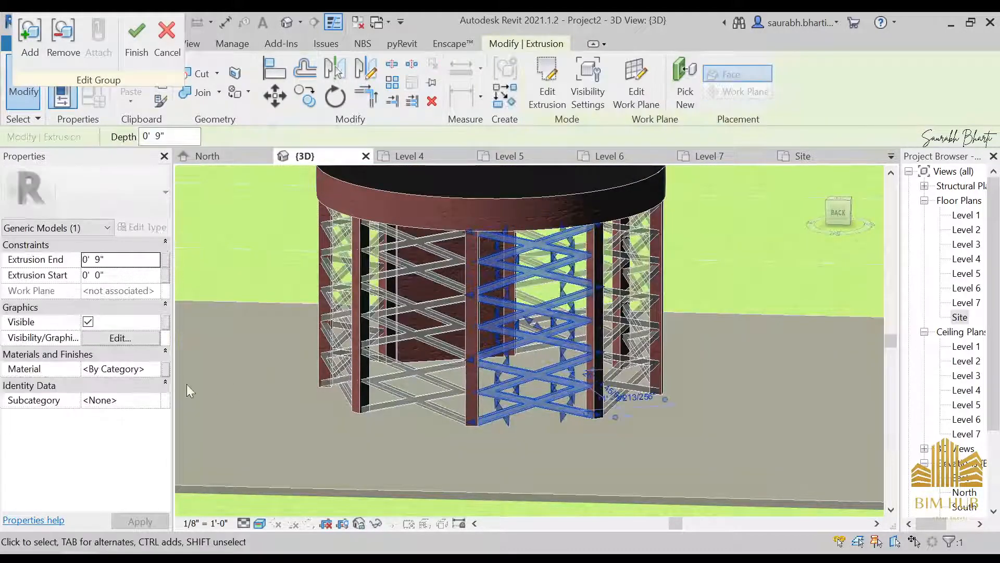
pyautogui.click(125, 369)
pyautogui.click(155, 369)
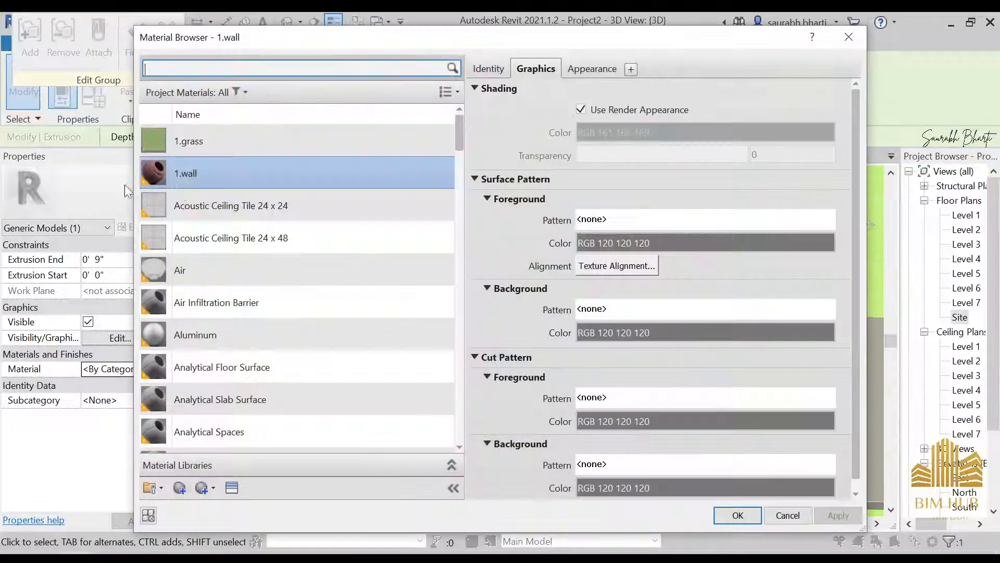
pyautogui.click(204, 152)
pyautogui.click(202, 174)
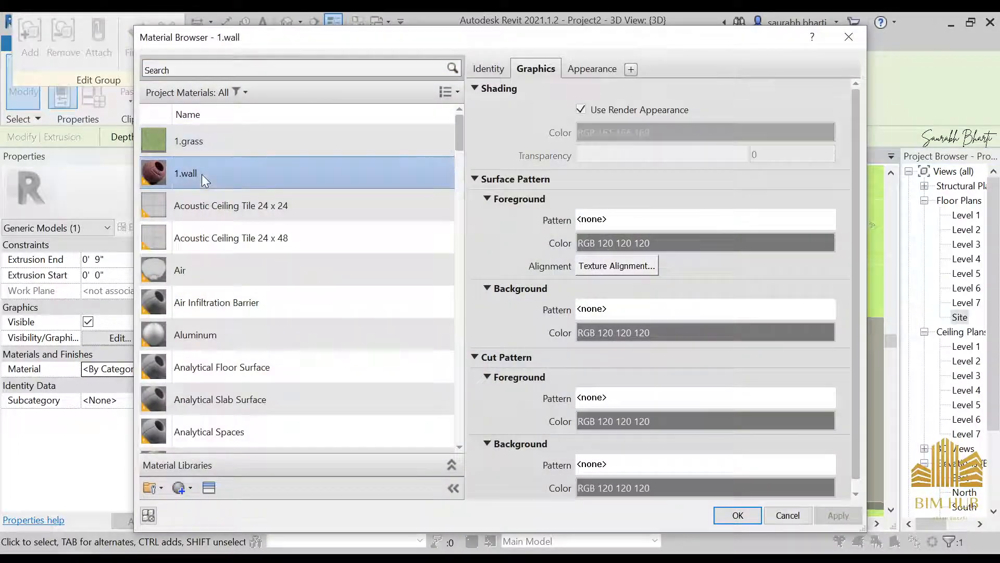
pyautogui.click(737, 516)
pyautogui.click(708, 279)
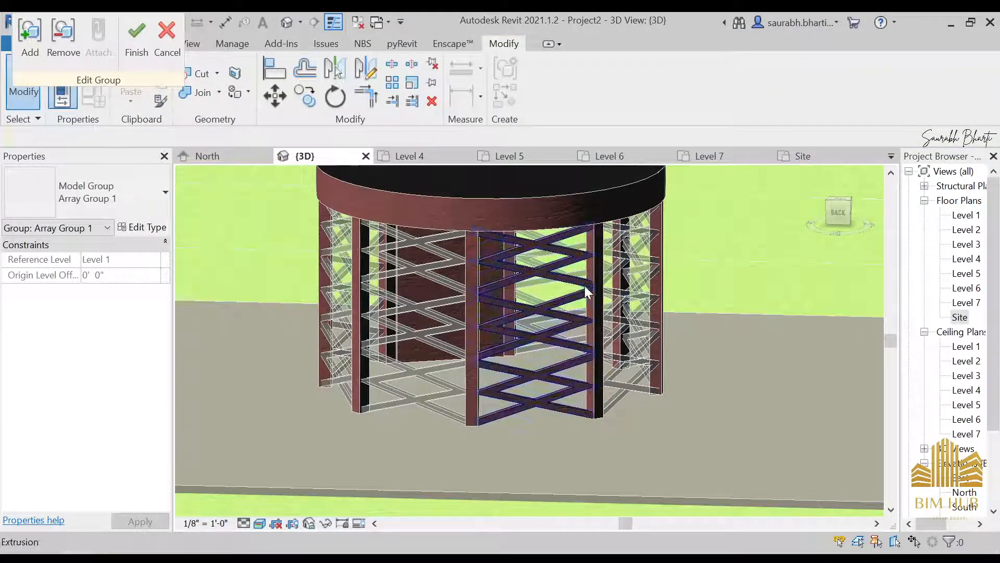
pyautogui.click(134, 44)
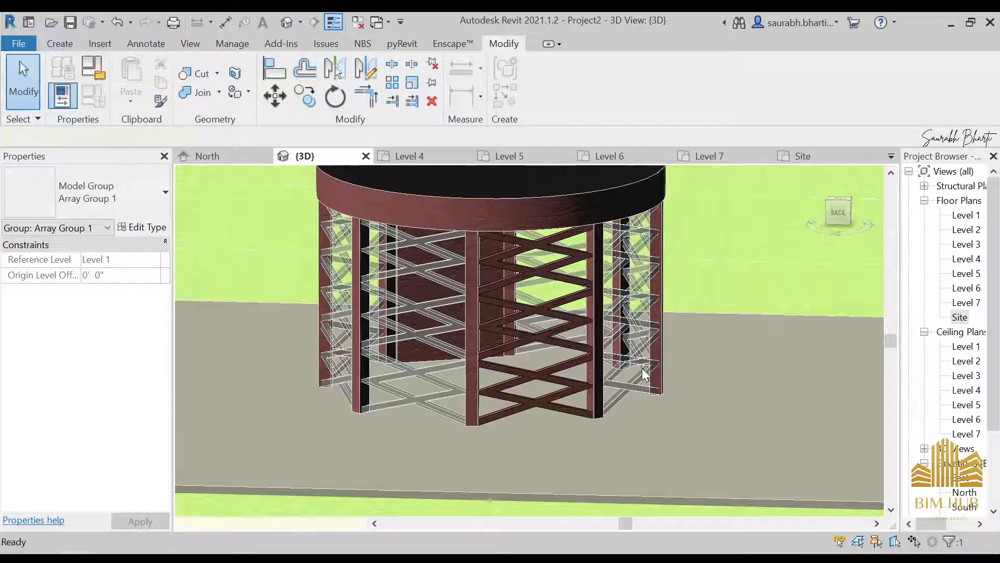
pyautogui.click(618, 339)
pyautogui.click(665, 400)
# - Check the material on all the lattice bays from another angle and finish the bracing's in-place model
pyautogui.scroll(-4, 411, 373)
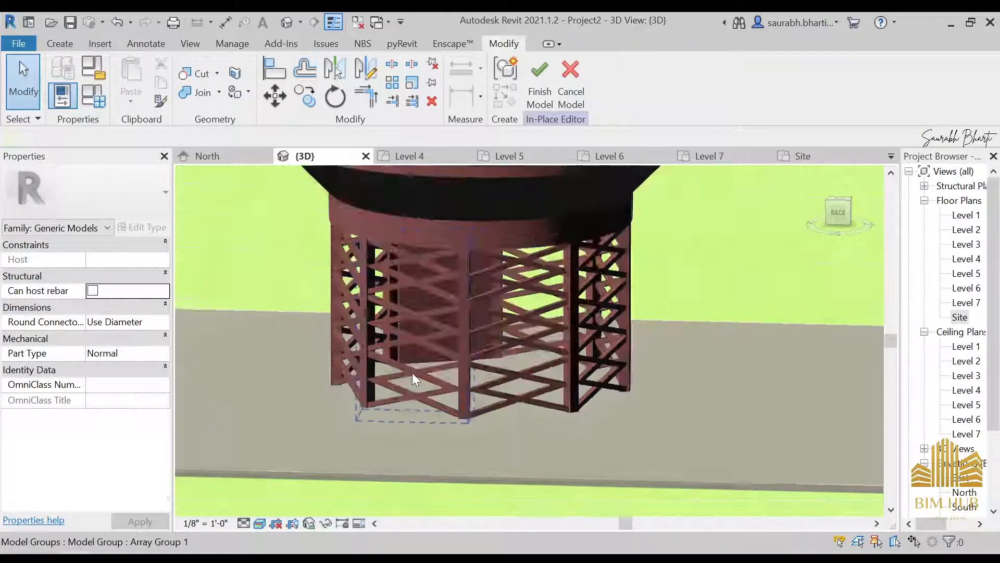
pyautogui.moveTo(411, 373); pyautogui.dragTo(508, 414, button='middle')
pyautogui.scroll(2, 509, 414)
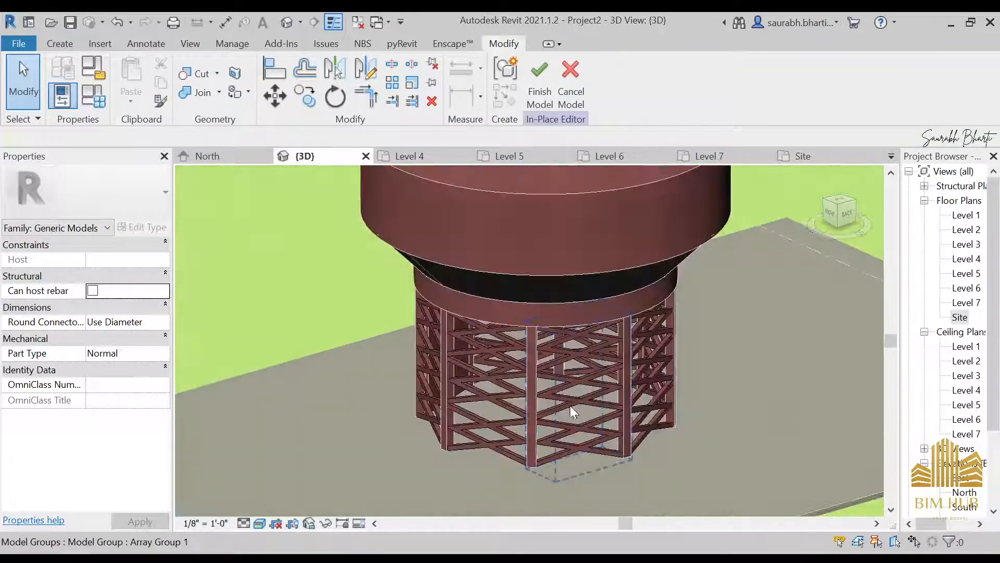
pyautogui.click(570, 405)
pyautogui.click(141, 228)
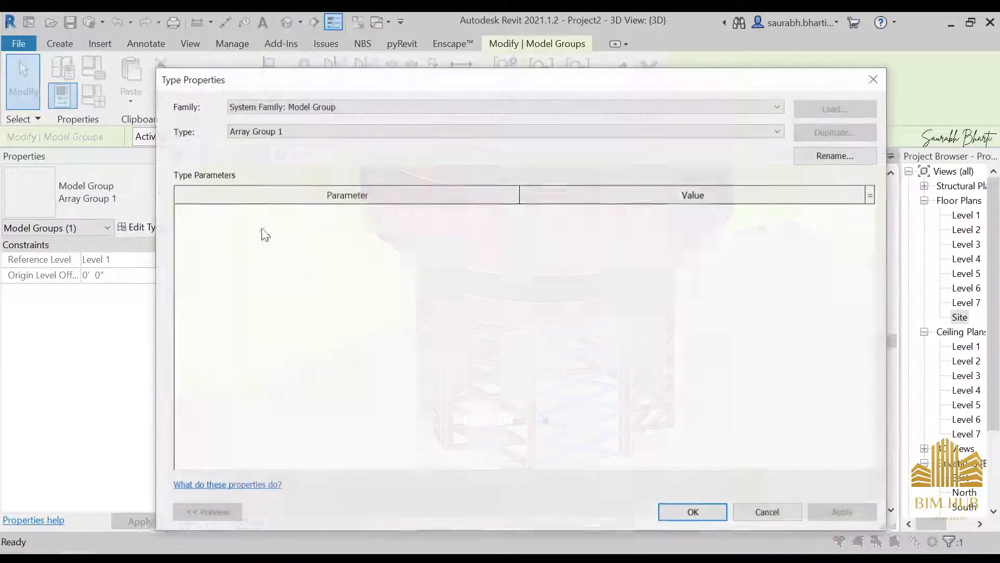
pyautogui.press('Escape')
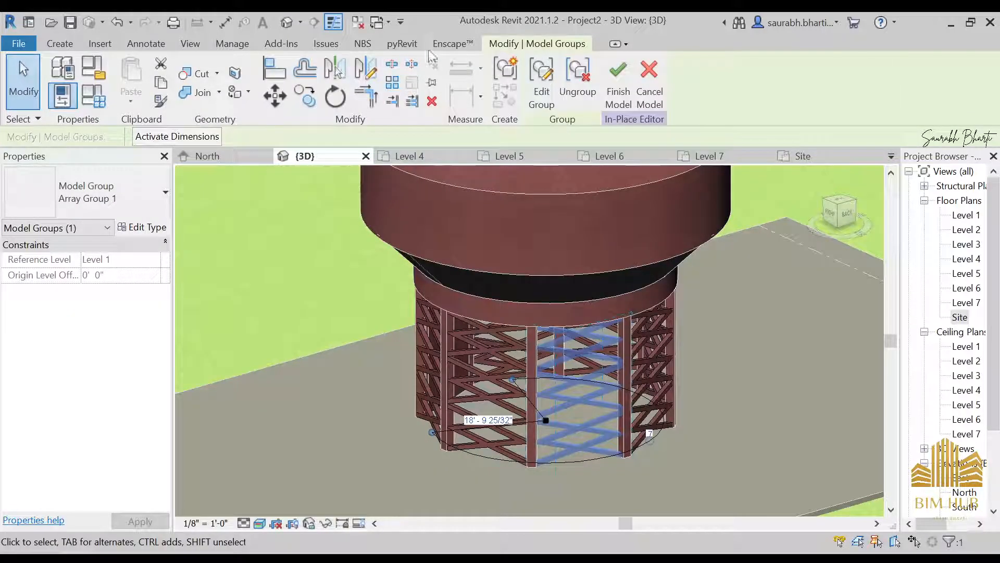
pyautogui.click(619, 84)
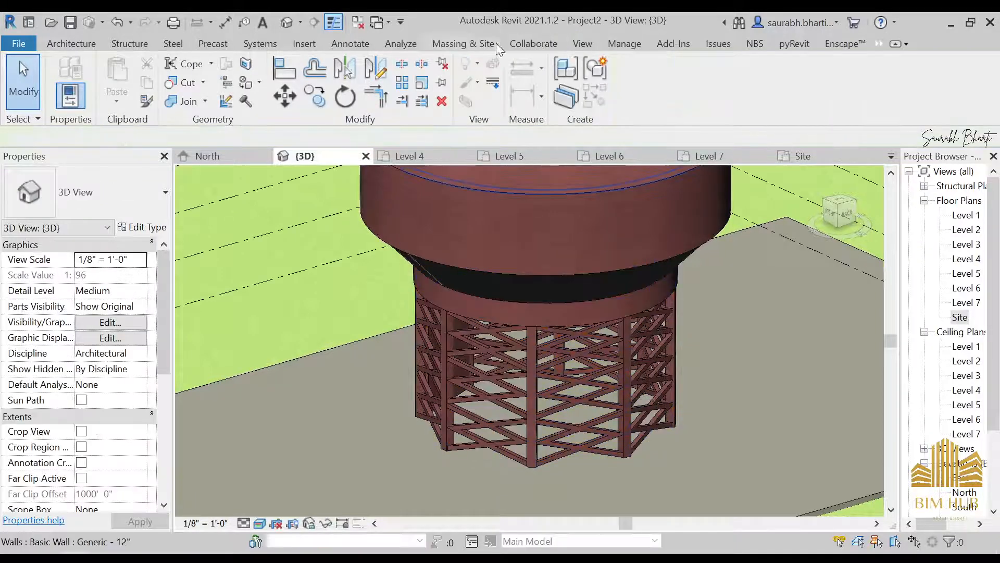
# - Create a new project material named 1.design
pyautogui.click(624, 43)
pyautogui.click(65, 71)
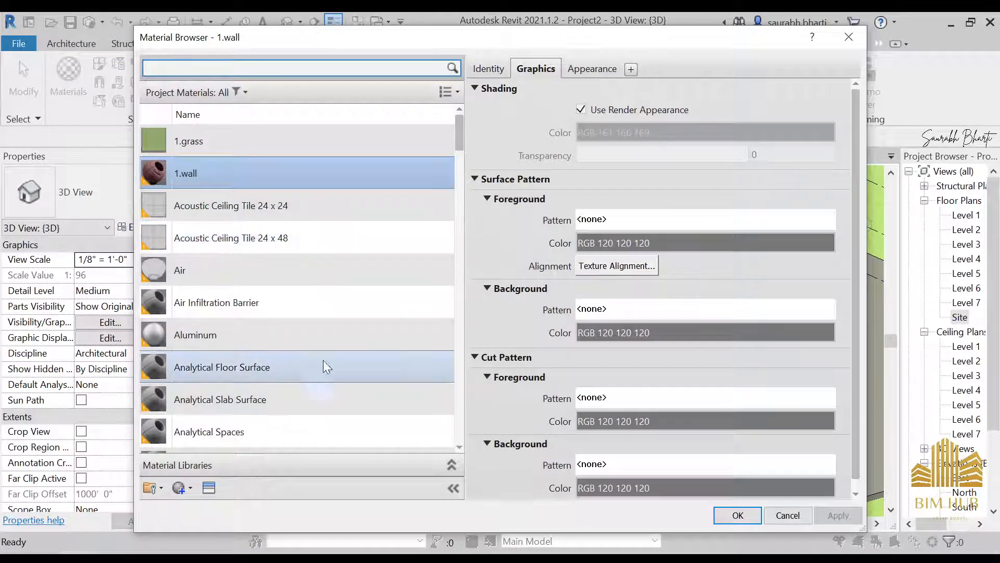
pyautogui.click(191, 488)
pyautogui.click(207, 508)
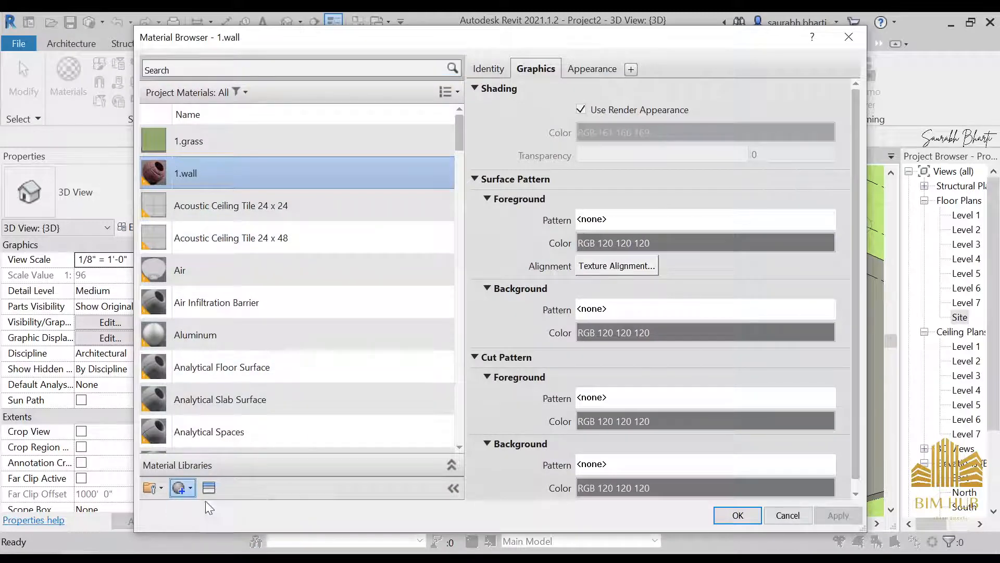
pyautogui.rightClick(237, 277)
pyautogui.click(278, 322)
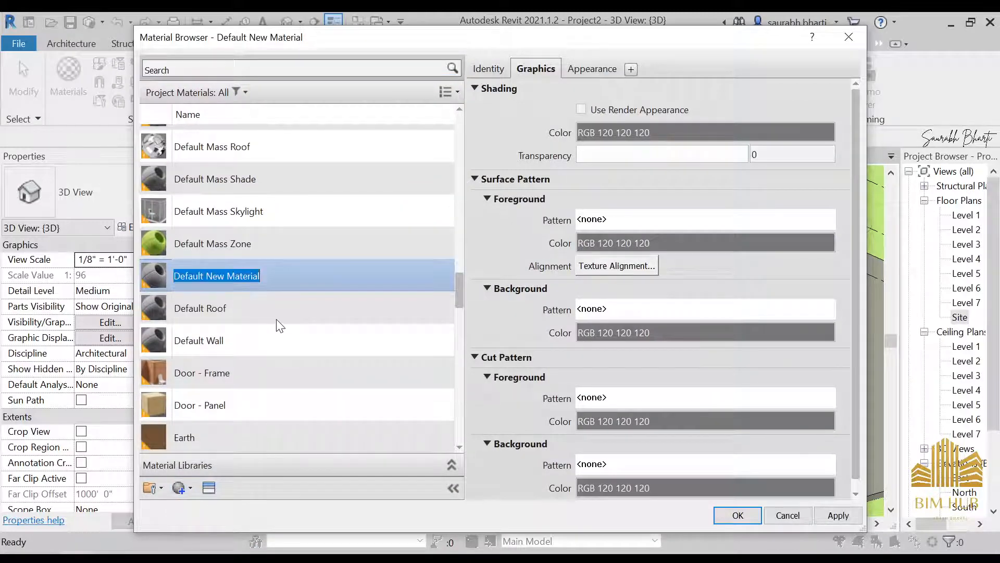
pyautogui.write('1.')
pyautogui.write('c')
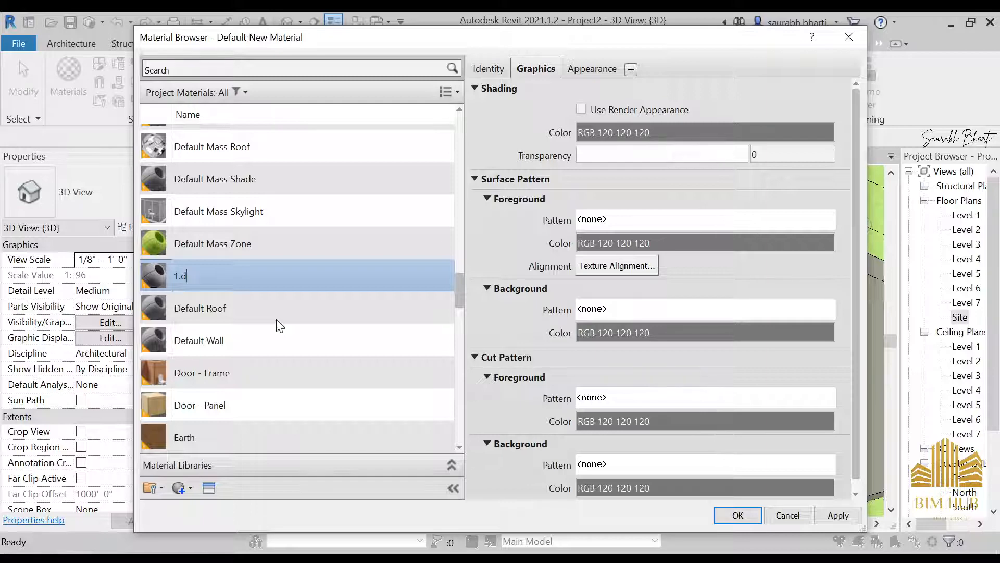
pyautogui.press('Return')
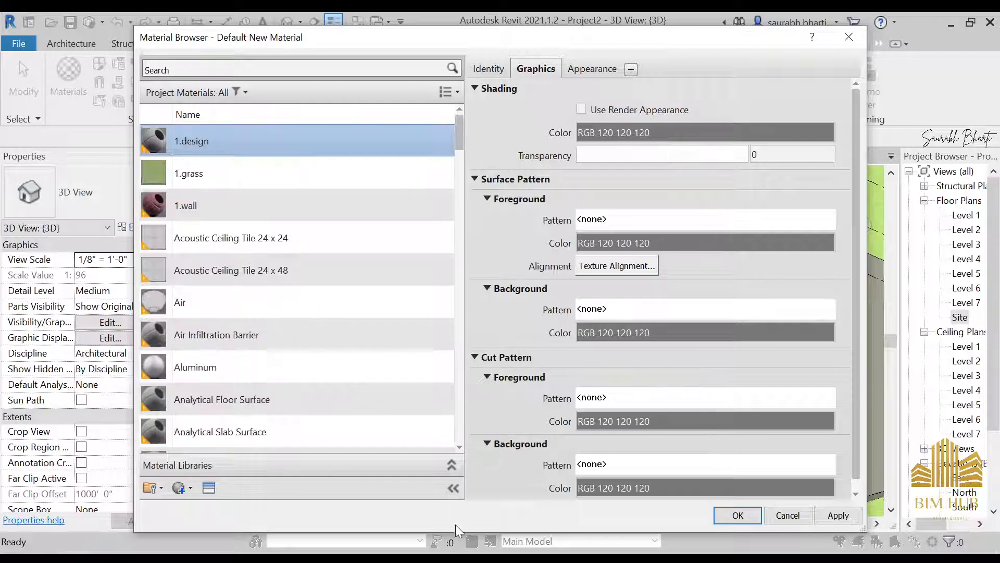
# - Look through the Appearance Library for a texture for 1.design, including its Ceramic and Fabric assets
pyautogui.click(209, 487)
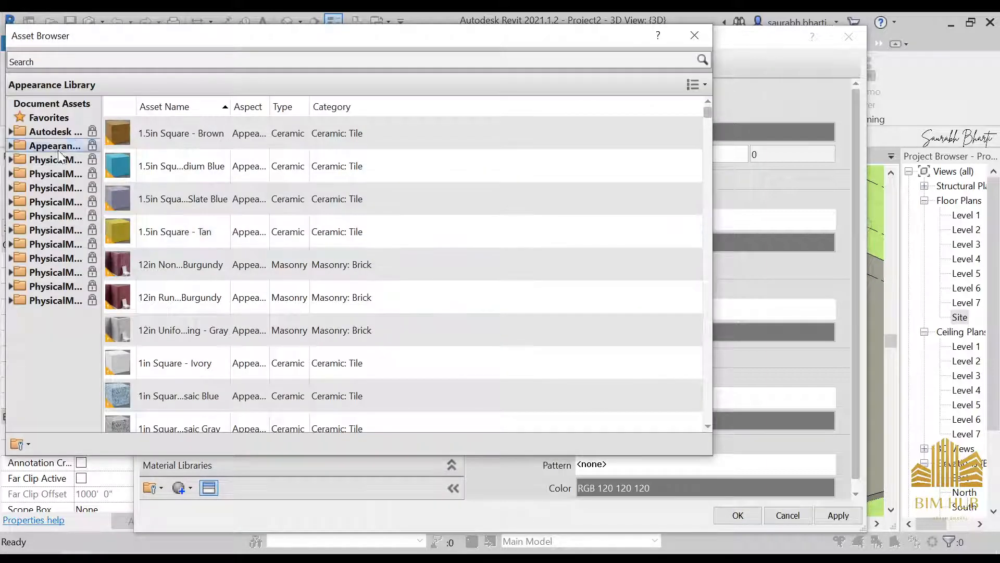
pyautogui.click(9, 147)
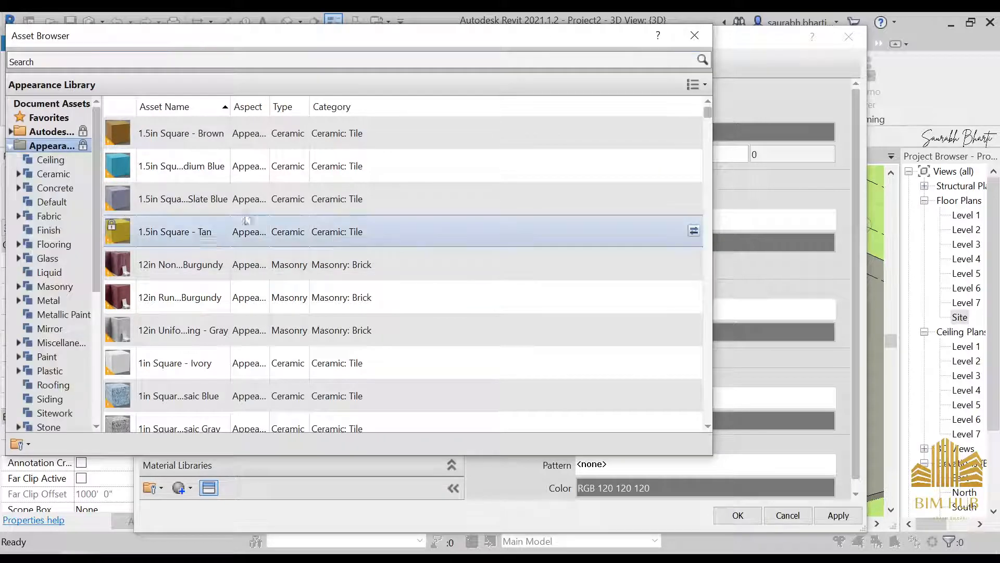
pyautogui.scroll(-3, 244, 315)
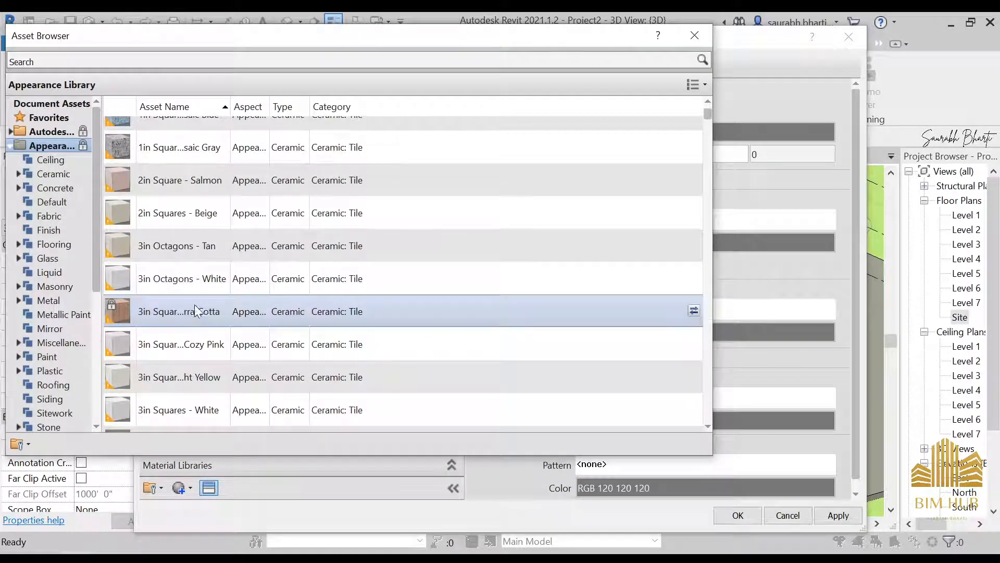
pyautogui.scroll(-2, 193, 315)
pyautogui.scroll(-5, 168, 296)
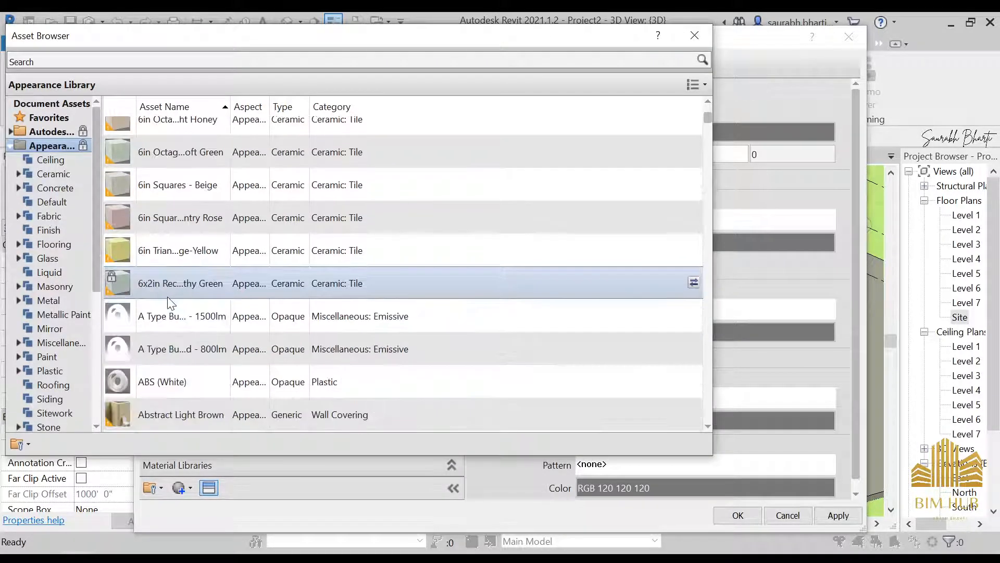
pyautogui.scroll(-8, 169, 266)
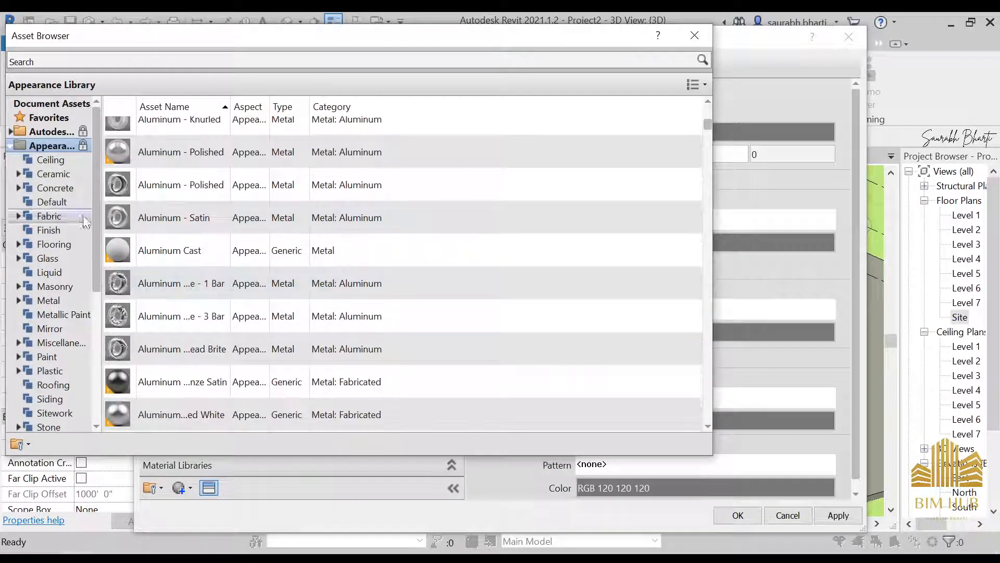
pyautogui.click(52, 173)
pyautogui.scroll(-4, 140, 279)
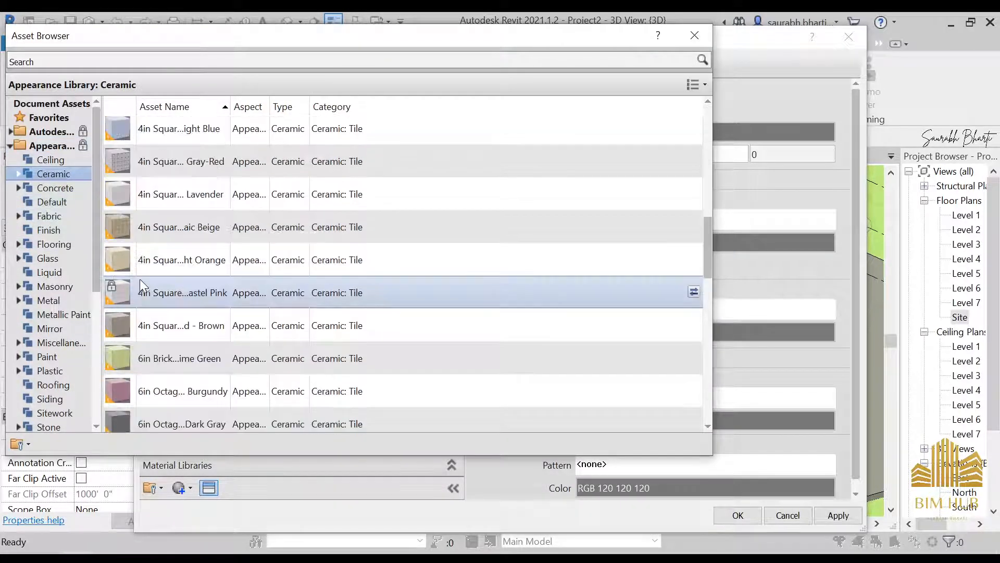
pyautogui.click(66, 200)
pyautogui.click(54, 229)
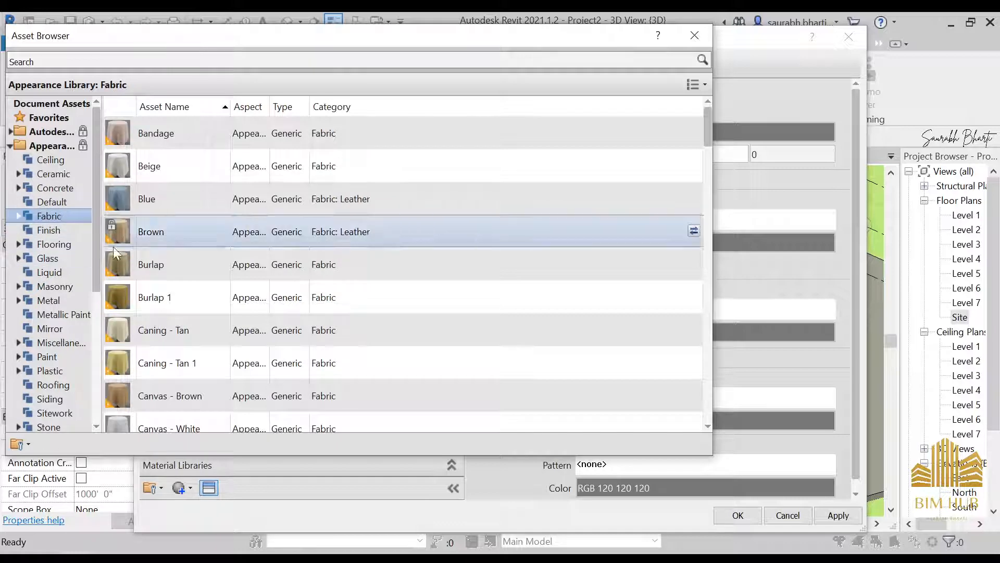
pyautogui.scroll(-5, 208, 234)
pyautogui.click(48, 229)
# - Examine the Flooring, Liquid, Masonry and Metal assets of the Appearance Library for a suitable texture
pyautogui.click(54, 243)
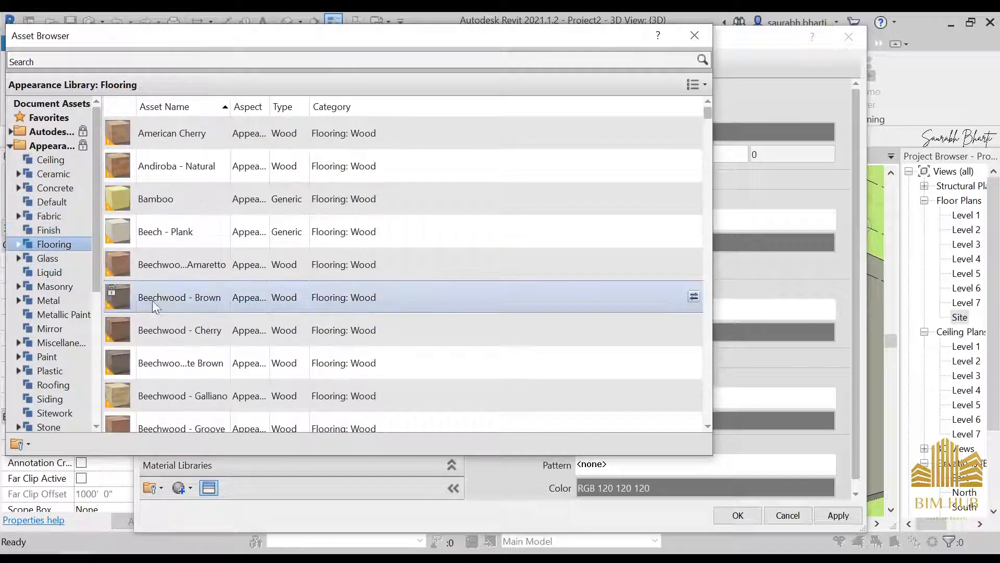
pyautogui.scroll(-4, 154, 333)
pyautogui.scroll(-3, 154, 357)
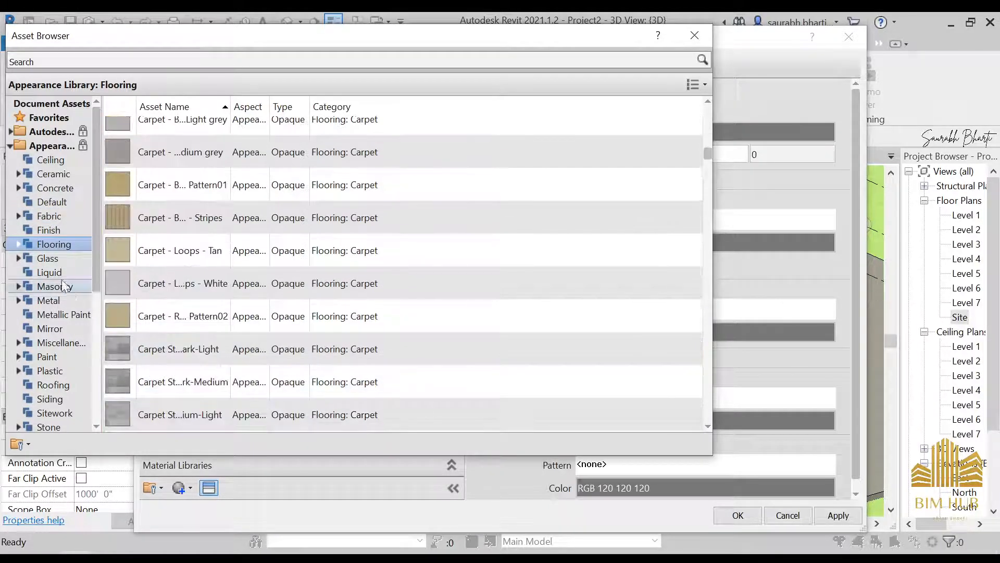
pyautogui.scroll(-8, 166, 292)
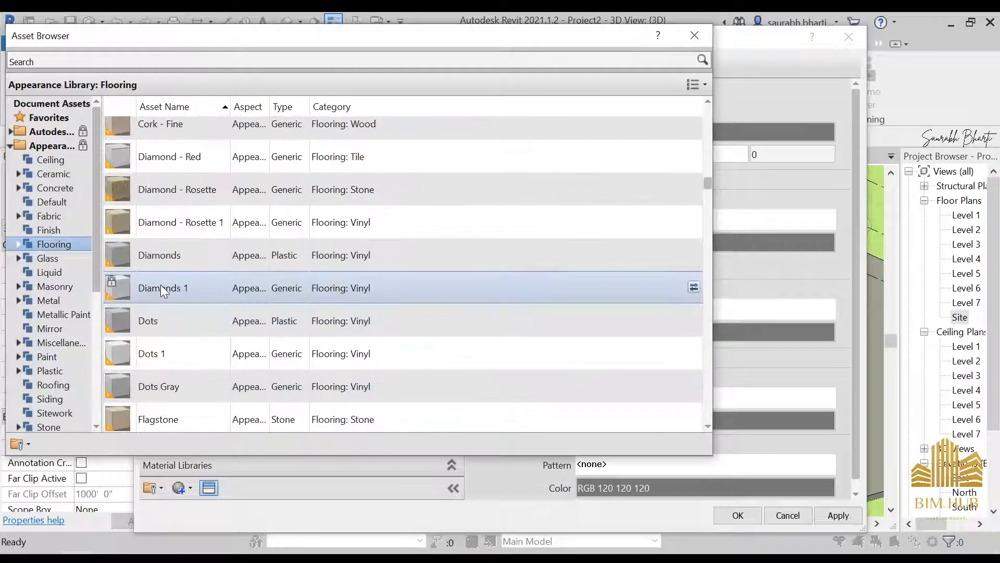
pyautogui.scroll(-5, 173, 203)
pyautogui.scroll(-15, 158, 305)
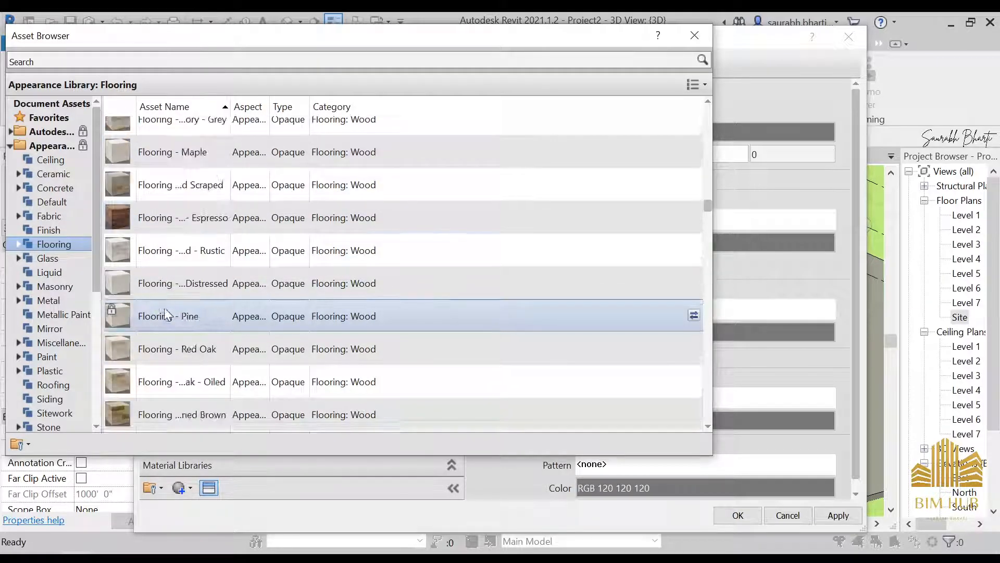
pyautogui.scroll(-15, 167, 350)
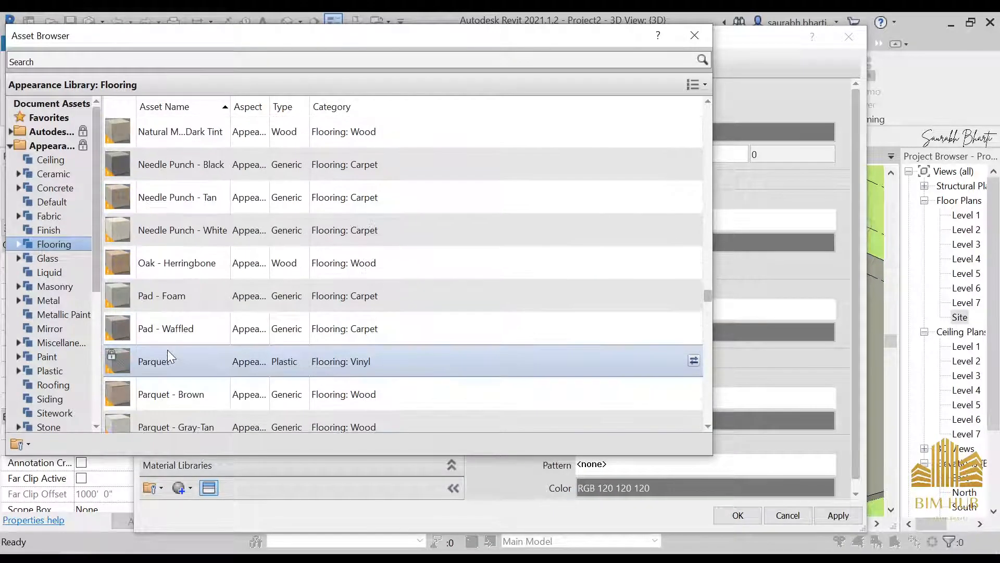
pyautogui.scroll(-10, 180, 379)
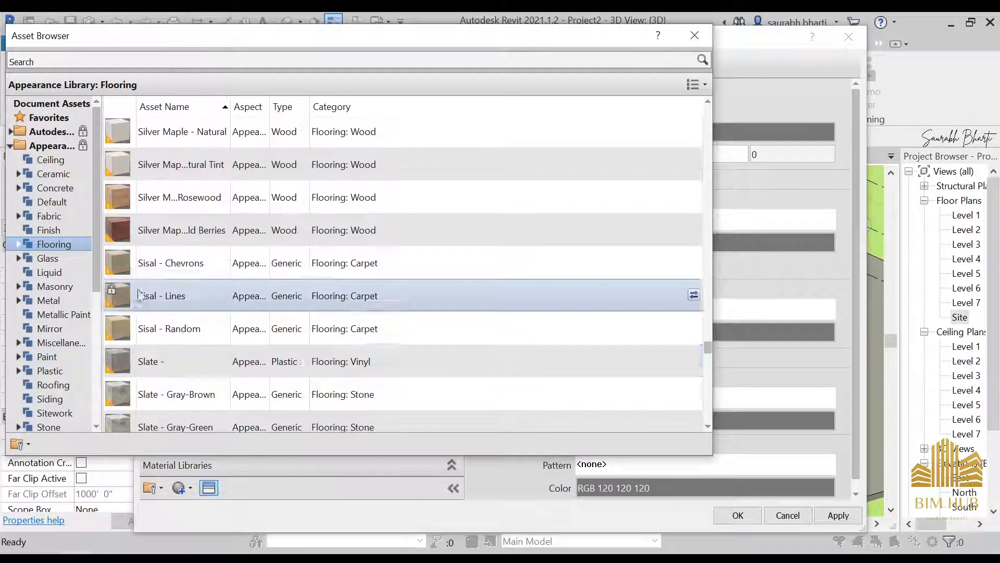
pyautogui.click(62, 270)
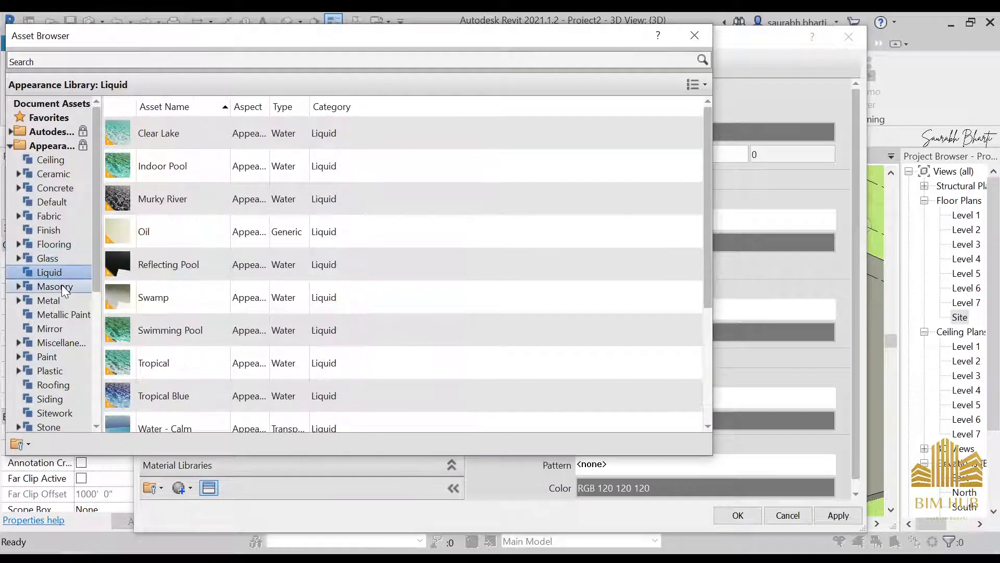
pyautogui.click(61, 297)
pyautogui.click(64, 286)
pyautogui.click(63, 301)
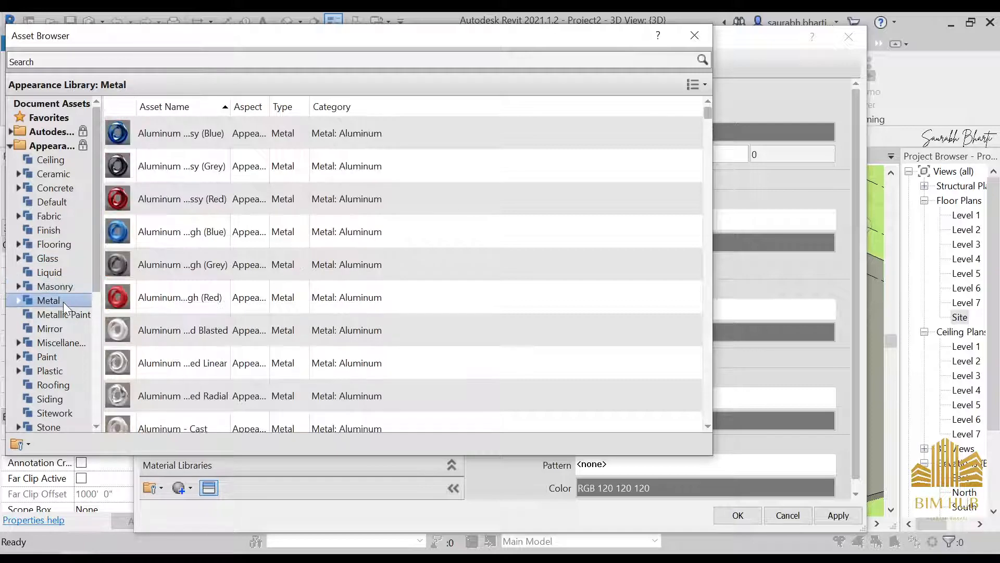
# - Give the 1.design material the 12in Running - Burgundy masonry appearance and save the material changes
pyautogui.click(83, 286)
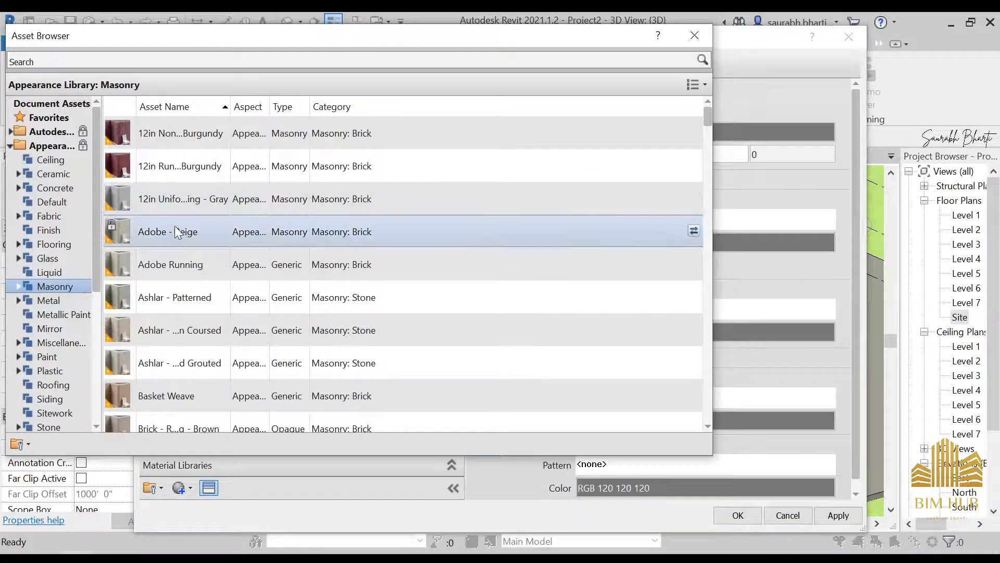
pyautogui.doubleClick(194, 167)
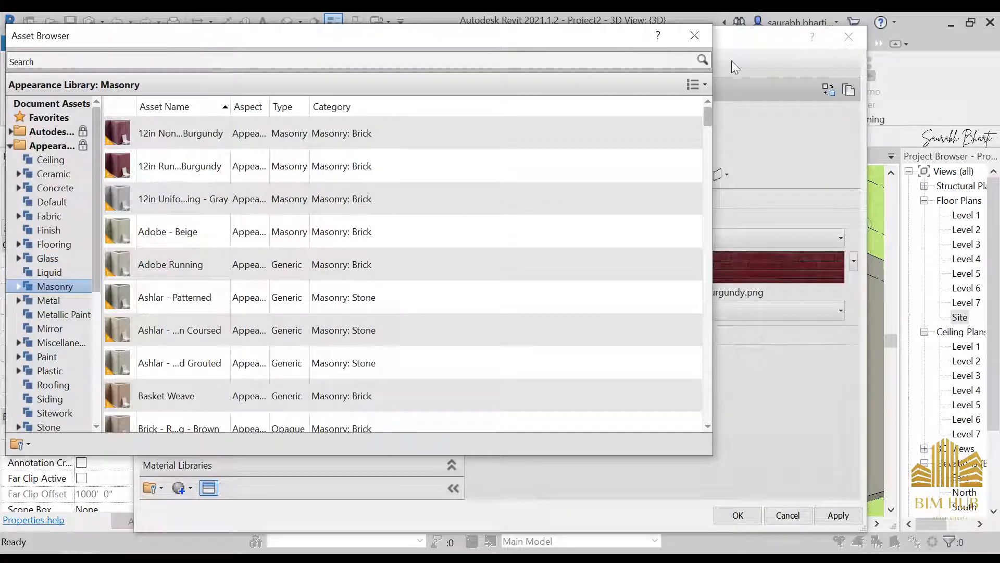
pyautogui.click(695, 35)
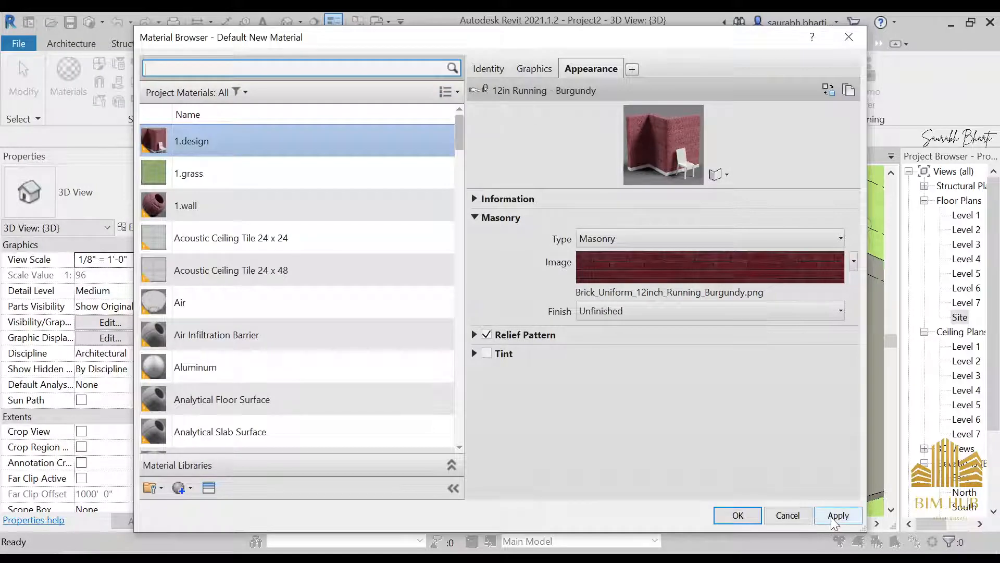
pyautogui.click(830, 521)
pyautogui.click(750, 515)
# - Open the lattice bracing's generic model for in-place editing
pyautogui.click(699, 445)
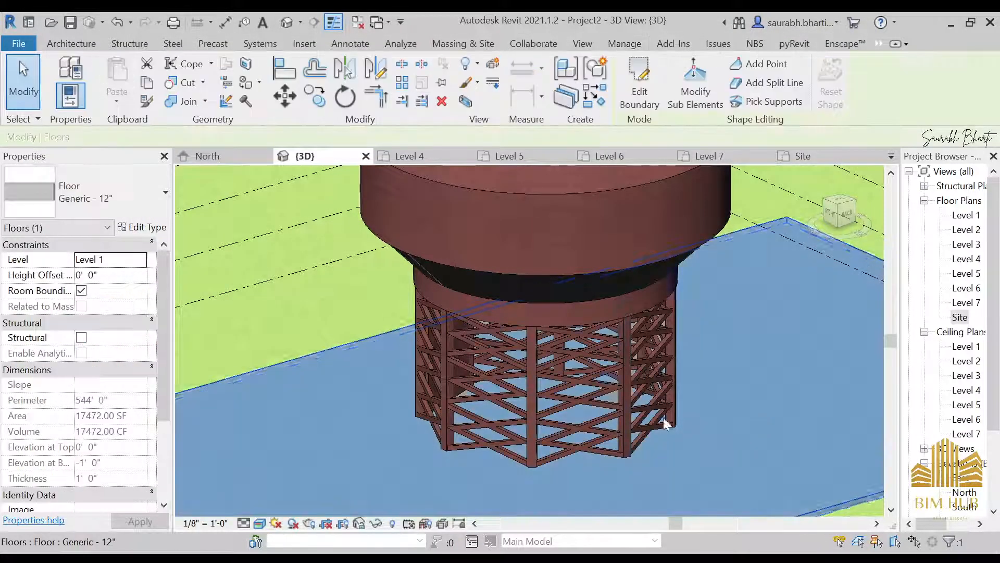
pyautogui.scroll(3, 598, 382)
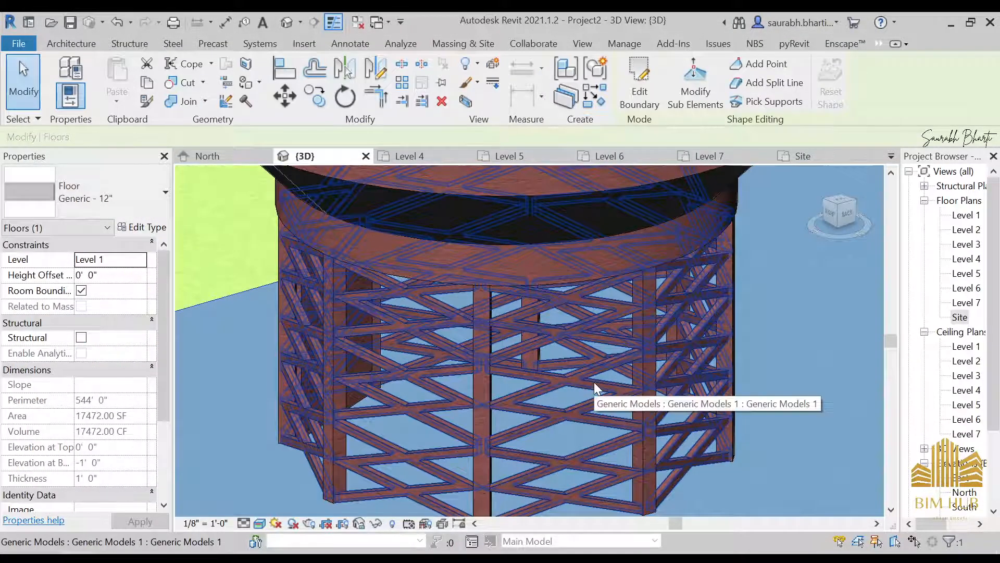
pyautogui.click(601, 384)
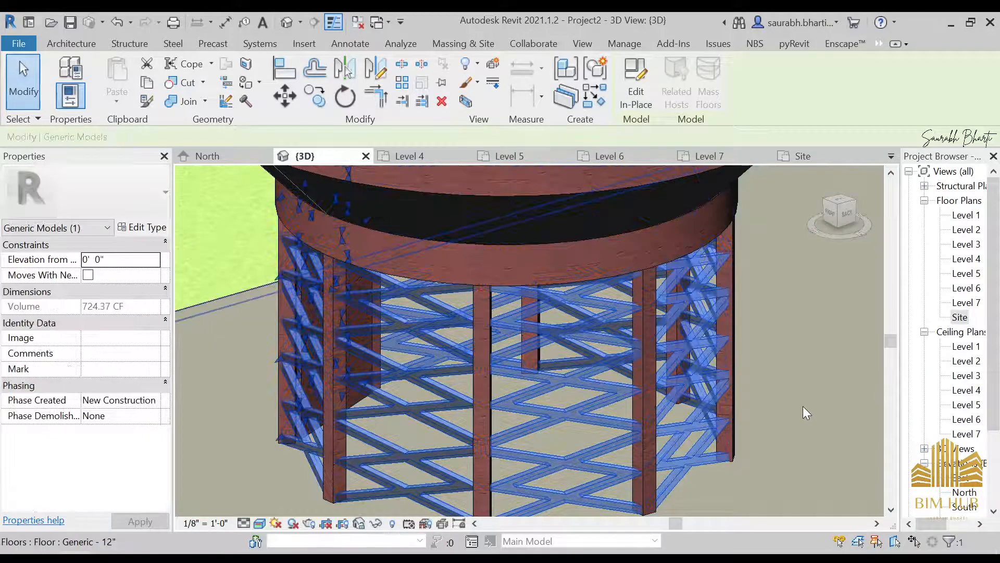
pyautogui.press('Escape')
pyautogui.scroll(5, 592, 398)
pyautogui.scroll(3, 537, 405)
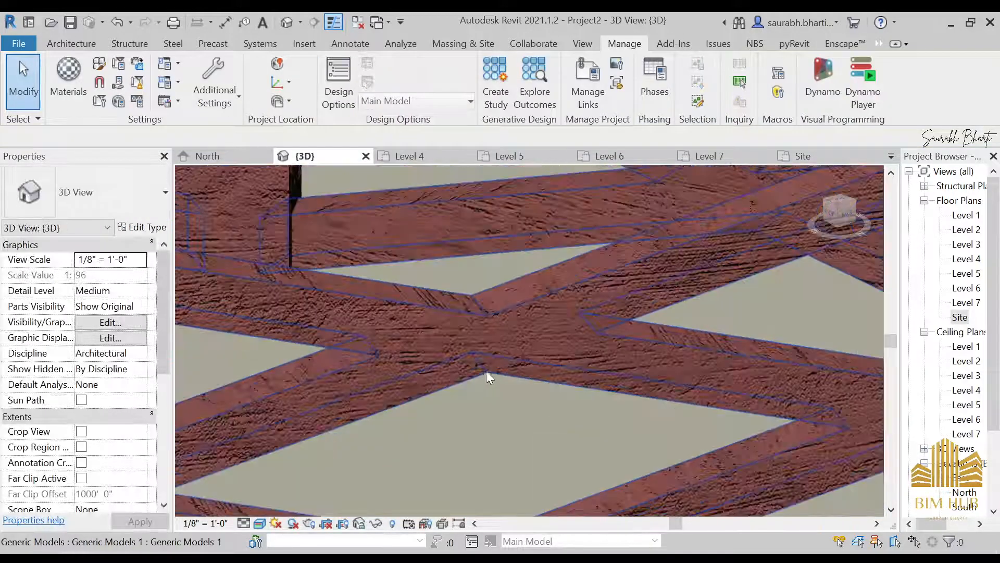
pyautogui.click(505, 339)
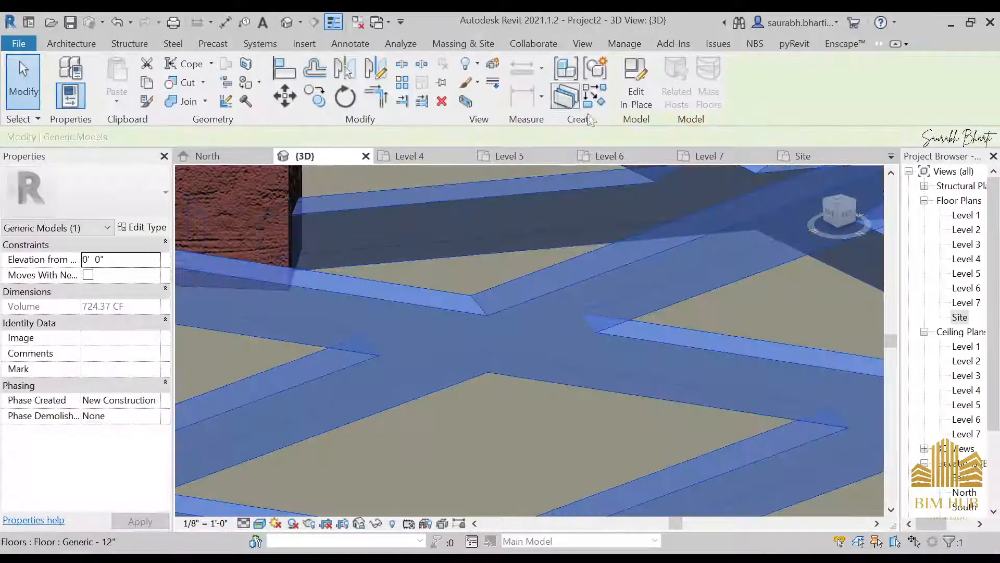
pyautogui.doubleClick(496, 324)
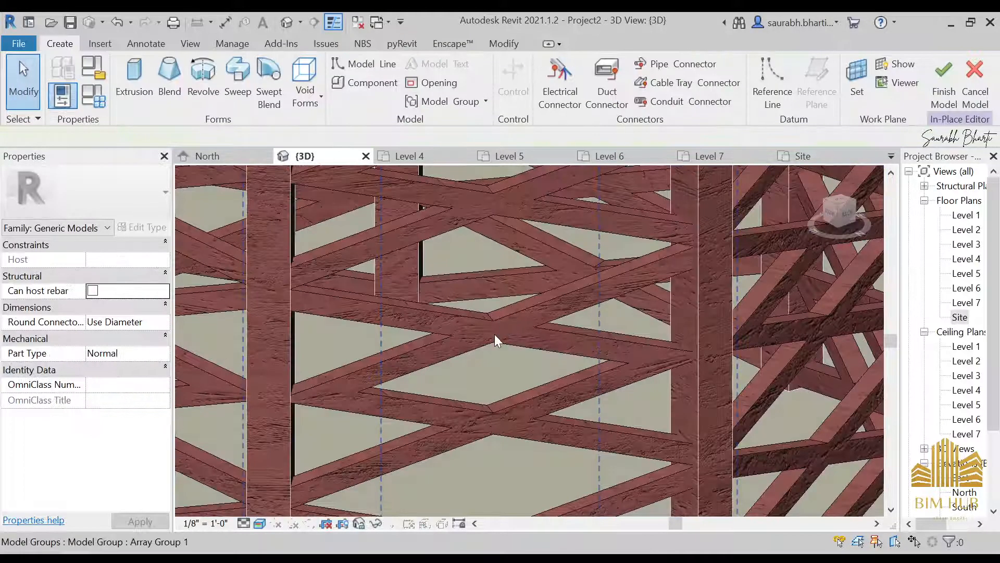
# - Edit the array group of one lattice panel and set its extrusion's material to 1.design
pyautogui.click(495, 335)
pyautogui.scroll(-4, 495, 335)
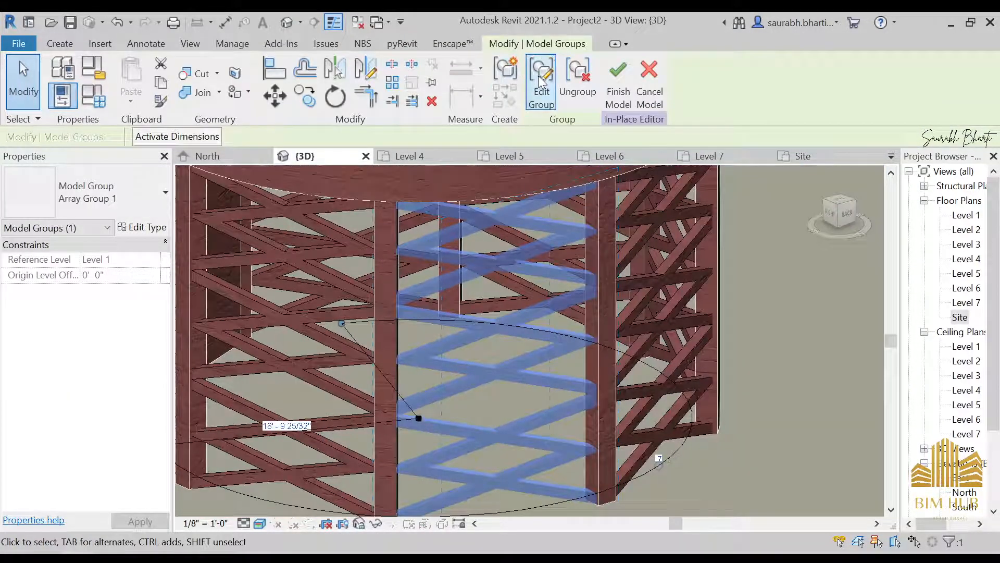
pyautogui.click(540, 82)
pyautogui.click(489, 265)
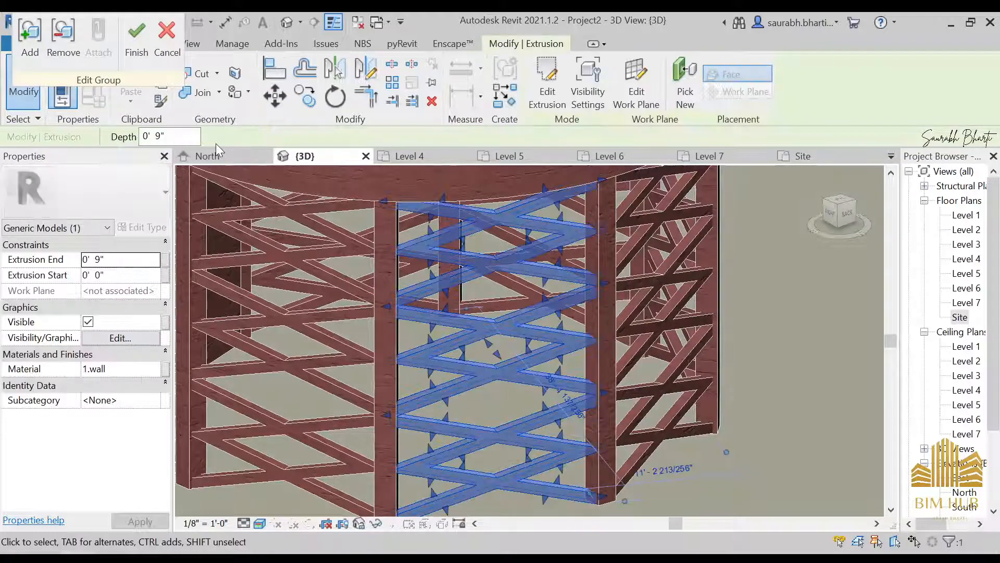
pyautogui.click(140, 368)
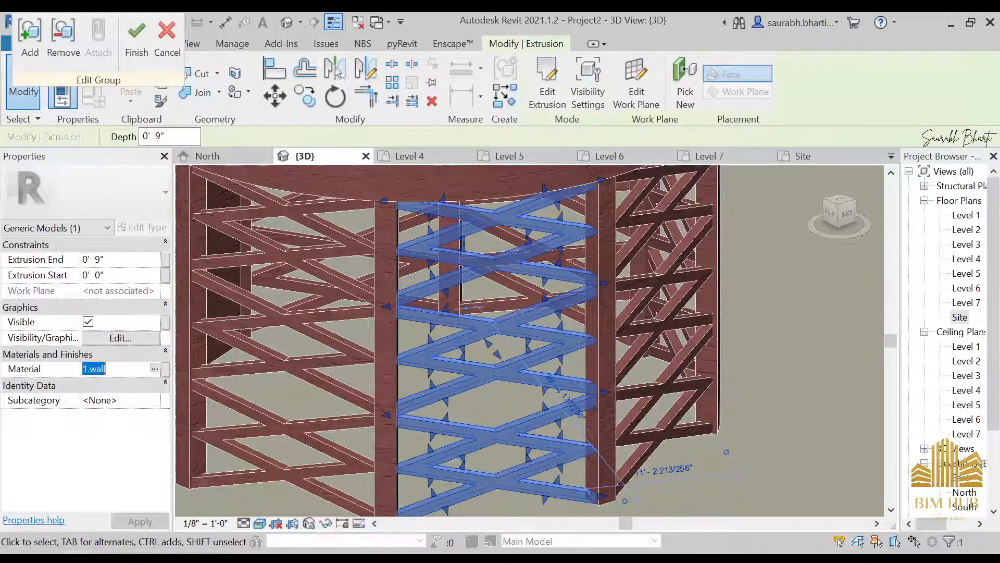
pyautogui.click(155, 369)
pyautogui.click(198, 140)
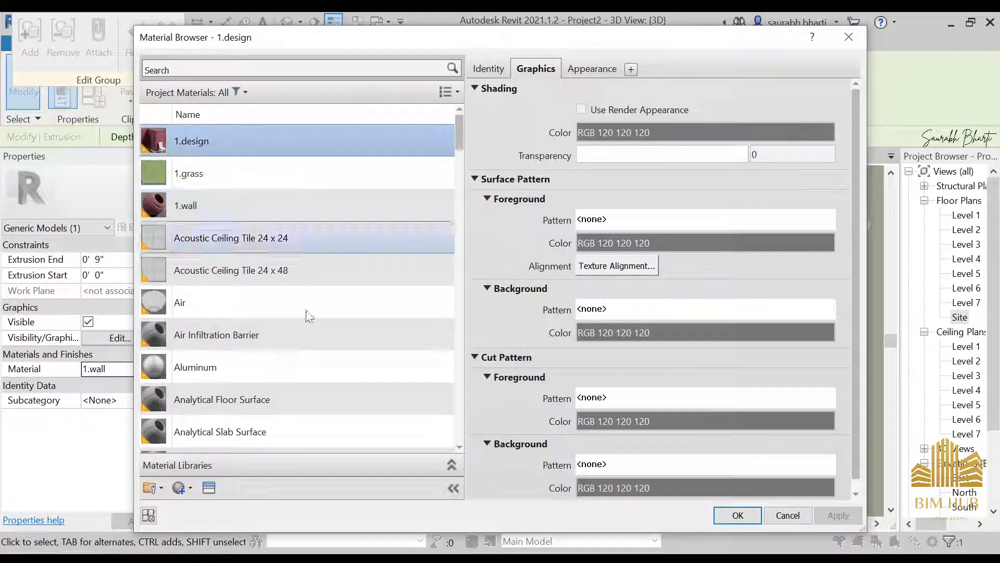
pyautogui.click(738, 515)
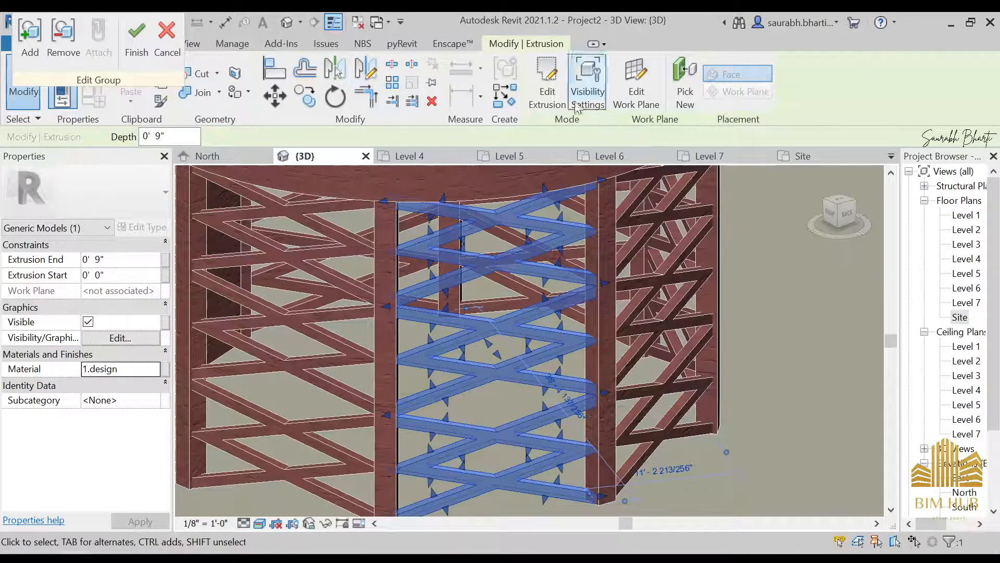
# - Finish the group edit, check the brick texture on the lattice panels, and finish the in-place model
pyautogui.click(751, 305)
pyautogui.scroll(4, 537, 357)
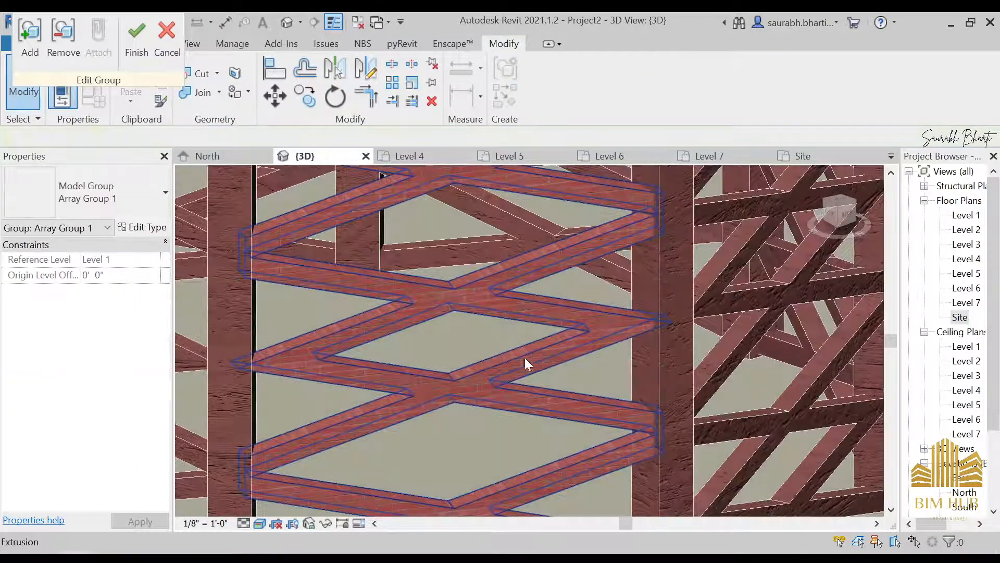
pyautogui.keyDown('shift'); pyautogui.moveTo(599, 372); pyautogui.dragTo(552, 380, button='middle'); pyautogui.keyUp('shift')
pyautogui.scroll(-5, 540, 380)
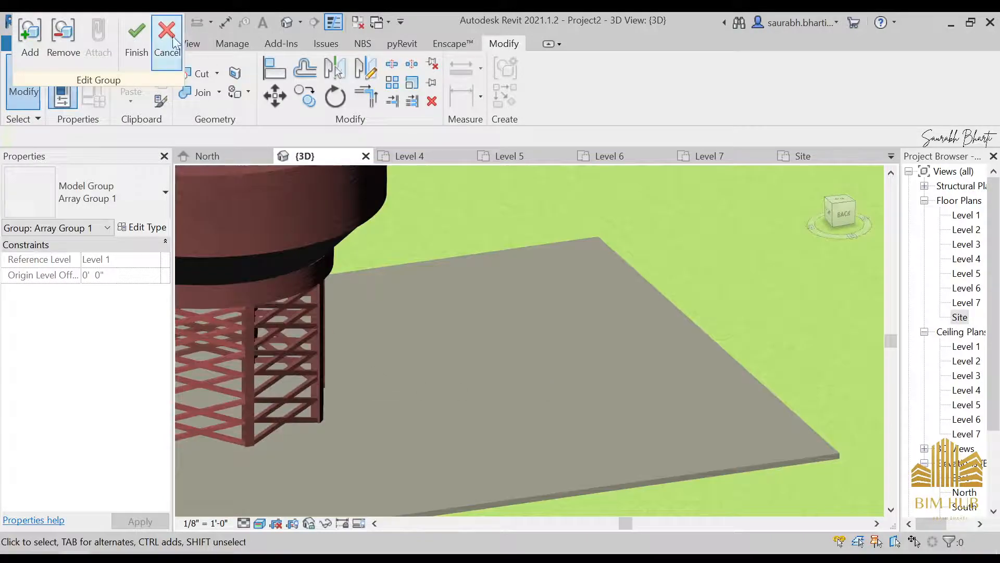
pyautogui.click(142, 44)
pyautogui.click(286, 364)
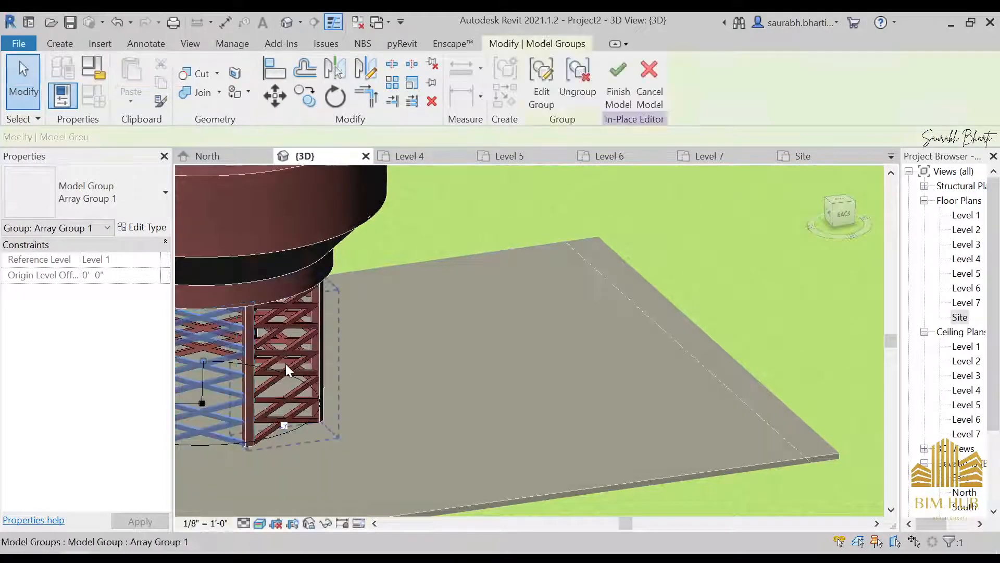
pyautogui.scroll(2, 286, 364)
pyautogui.moveTo(286, 363); pyautogui.dragTo(547, 384, button='middle')
pyautogui.press('Escape')
pyautogui.scroll(8, 328, 369)
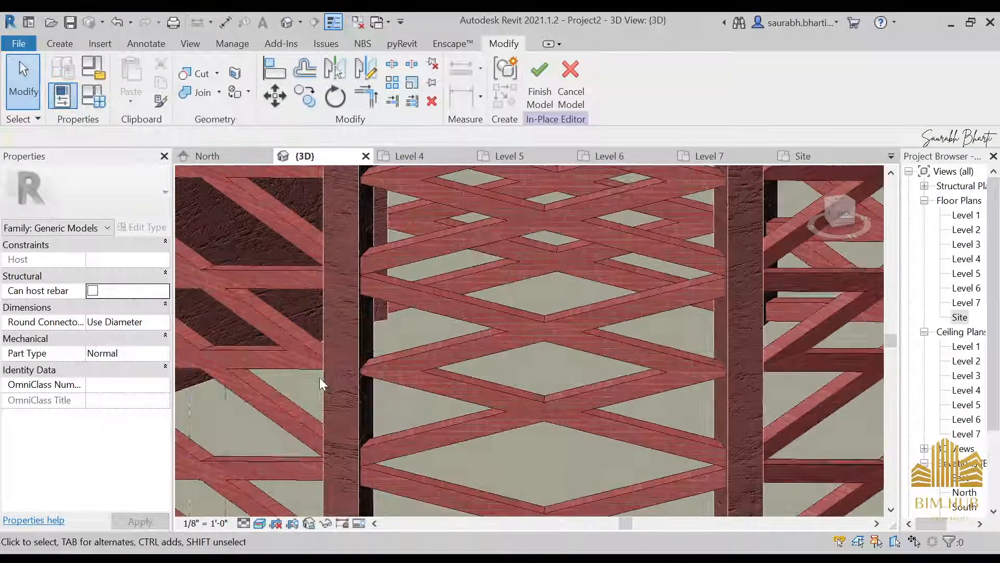
pyautogui.scroll(-5, 522, 348)
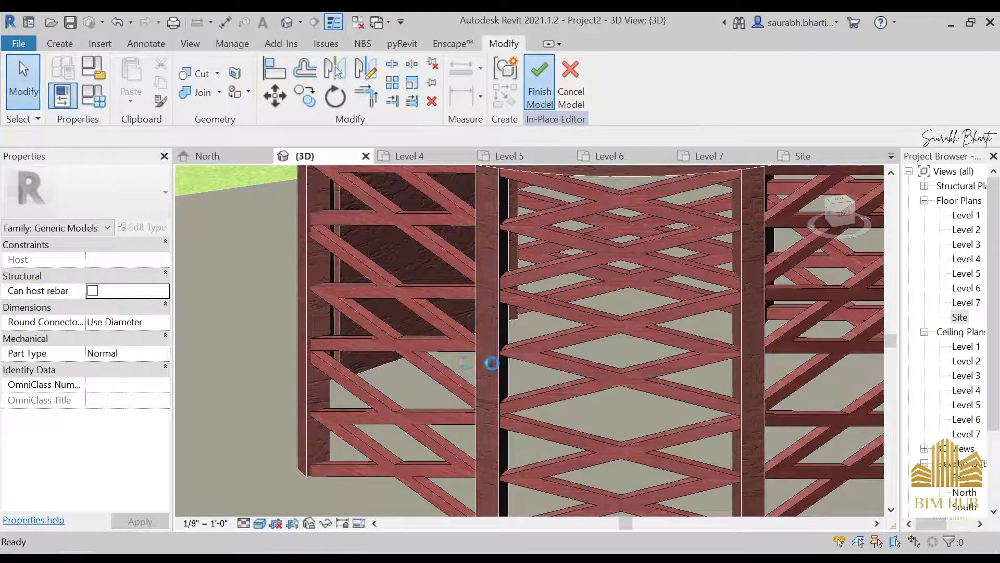
# - Temporarily hide the circular roof floor on top of the tower
pyautogui.scroll(-6, 509, 365)
pyautogui.keyDown('shift'); pyautogui.moveTo(509, 365); pyautogui.dragTo(533, 344, button='middle'); pyautogui.keyUp('shift')
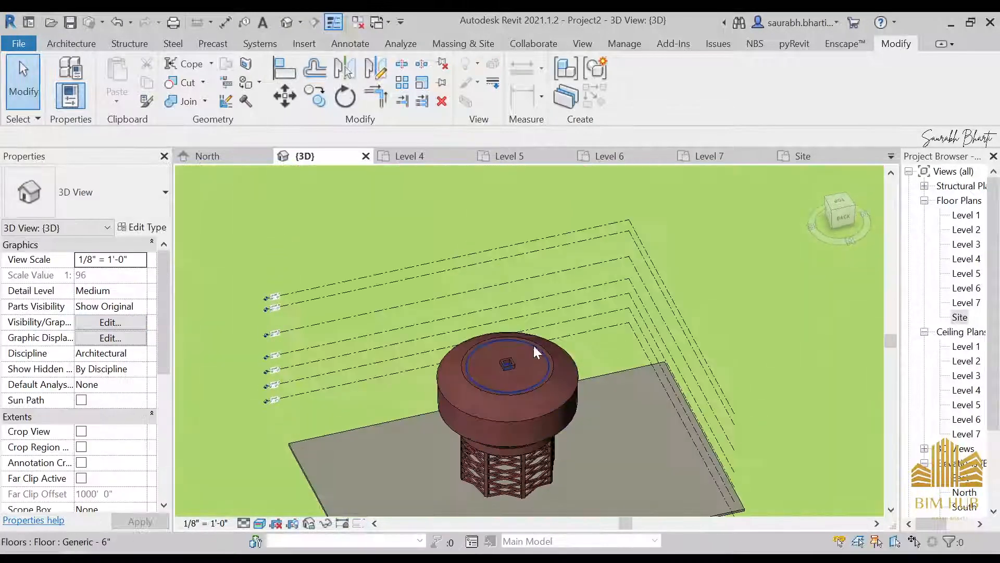
pyautogui.click(532, 347)
pyautogui.press('h')
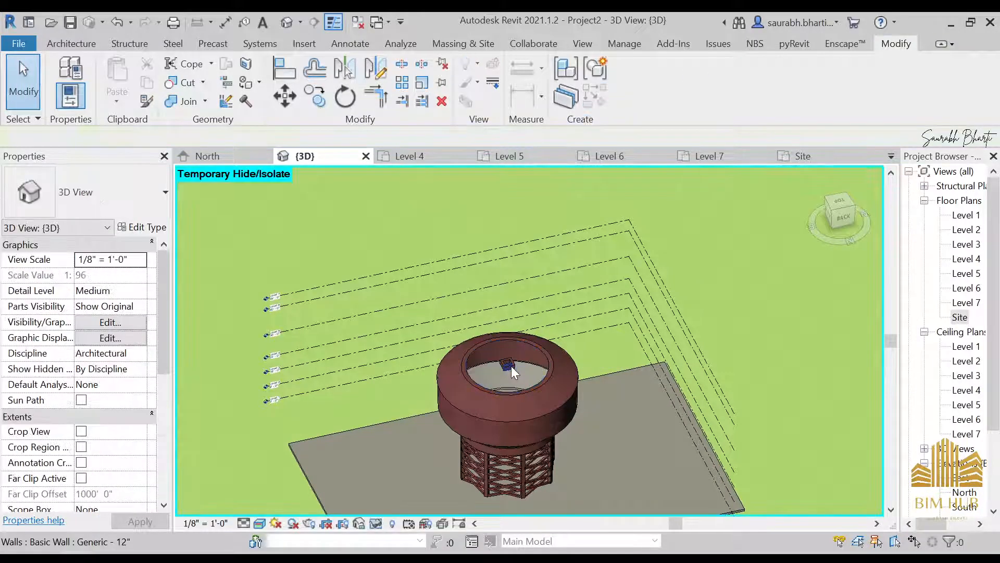
# - Temporarily hide the four short walls at the centre of the roof
pyautogui.click(510, 367)
pyautogui.press('h')
pyautogui.press('h')
pyautogui.click(504, 366)
pyautogui.press('h')
pyautogui.press('h')
pyautogui.scroll(3, 508, 367)
pyautogui.click(515, 360)
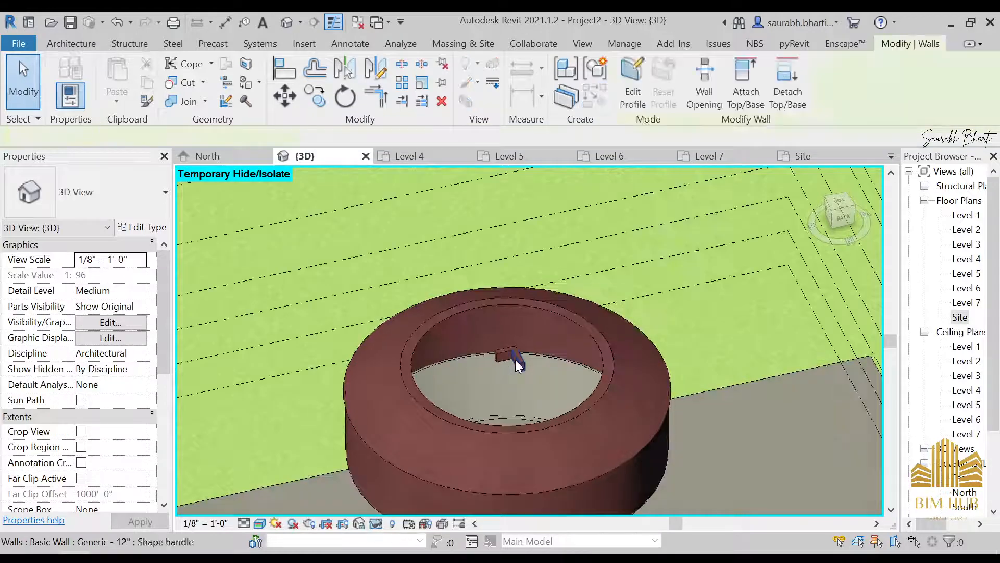
pyautogui.press('h')
pyautogui.press('h')
pyautogui.click(508, 352)
pyautogui.press('h')
pyautogui.press('h')
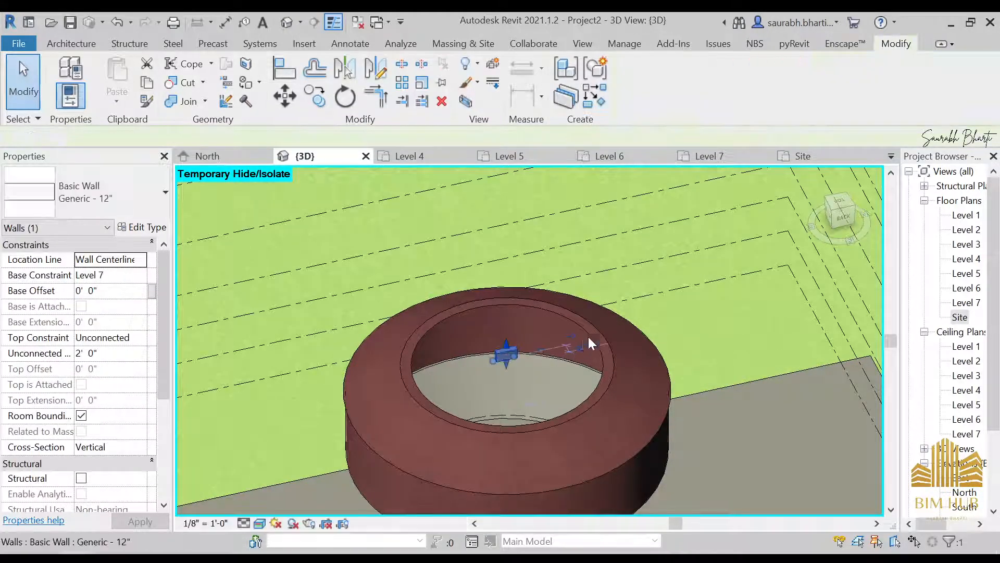
# - Temporarily hide both halves of the sloped wall ring at the top of the tower
pyautogui.click(599, 327)
pyautogui.press('h')
pyautogui.press('h')
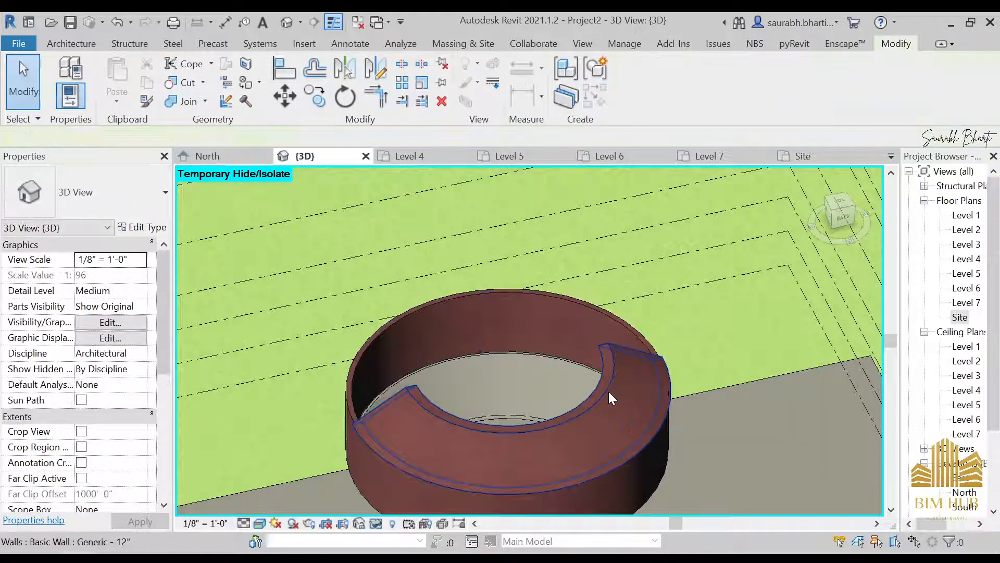
pyautogui.click(608, 392)
pyautogui.press('h')
pyautogui.press('h')
# - Select one half of the untextured slanted wall ring inside the tower on Level 4
pyautogui.scroll(-3, 541, 400)
pyautogui.keyDown('shift'); pyautogui.moveTo(543, 404); pyautogui.dragTo(546, 304, button='middle'); pyautogui.keyUp('shift')
pyautogui.keyDown('shift'); pyautogui.moveTo(571, 371); pyautogui.dragTo(719, 275, button='middle'); pyautogui.keyUp('shift')
pyautogui.click(774, 249)
pyautogui.moveTo(774, 249); pyautogui.dragTo(495, 402, button='middle')
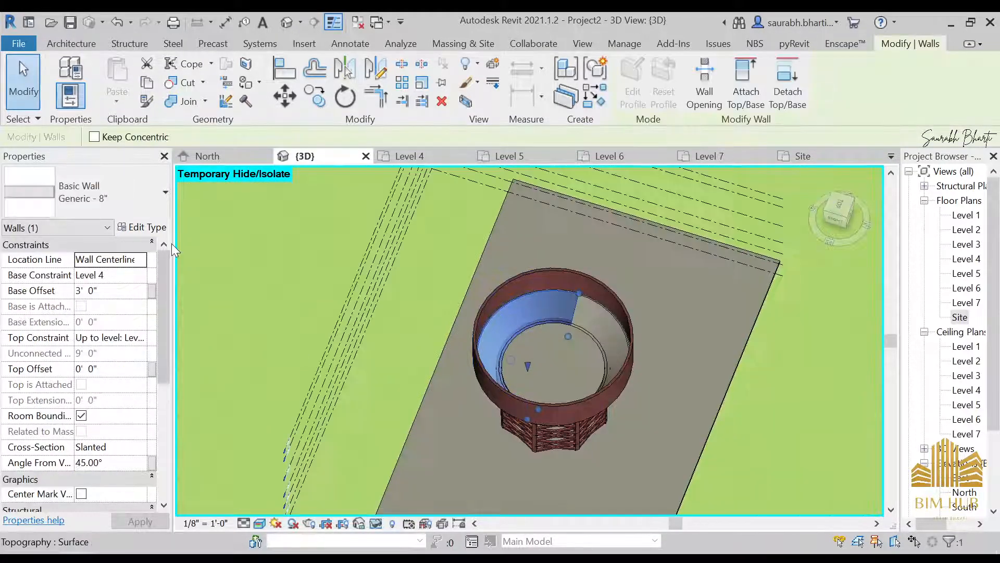
pyautogui.click(142, 227)
pyautogui.click(653, 230)
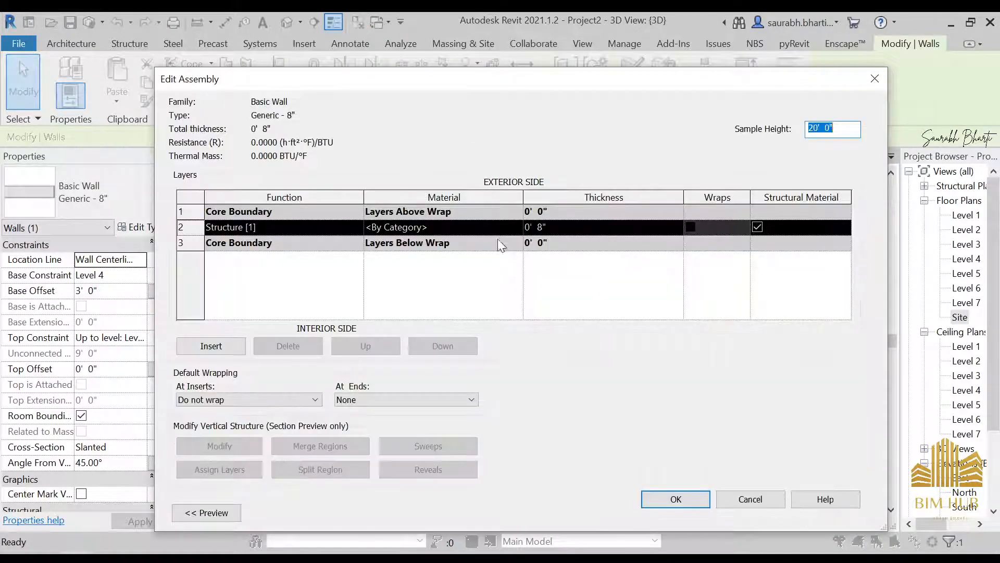
pyautogui.press('Escape')
pyautogui.press('Escape')
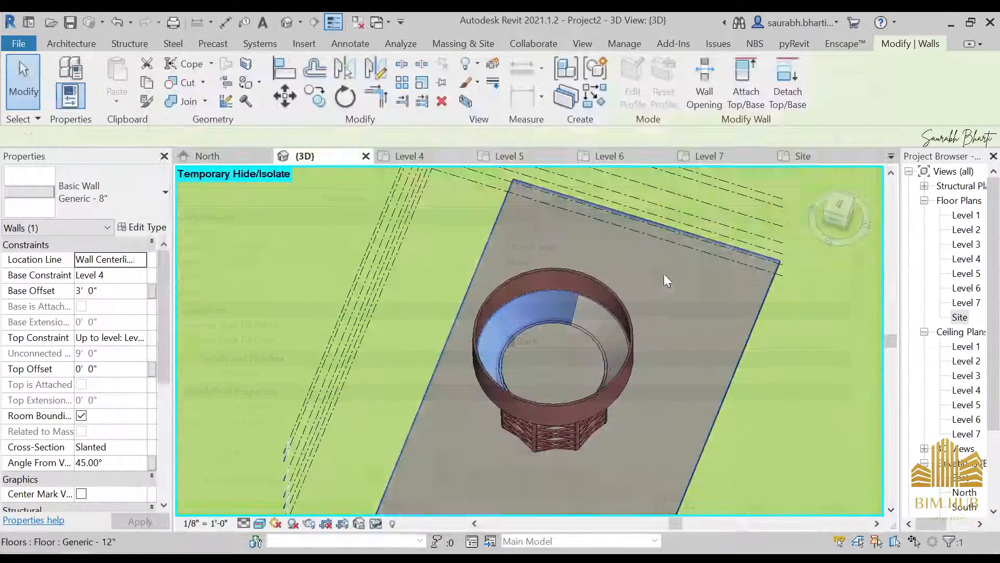
# - Add the other half of the slanted Level 4 wall ring to the selection and change both walls to type Generic - 12"
pyautogui.keyDown('ctrl'); pyautogui.click(598, 321); pyautogui.keyUp('ctrl')
pyautogui.click(136, 192)
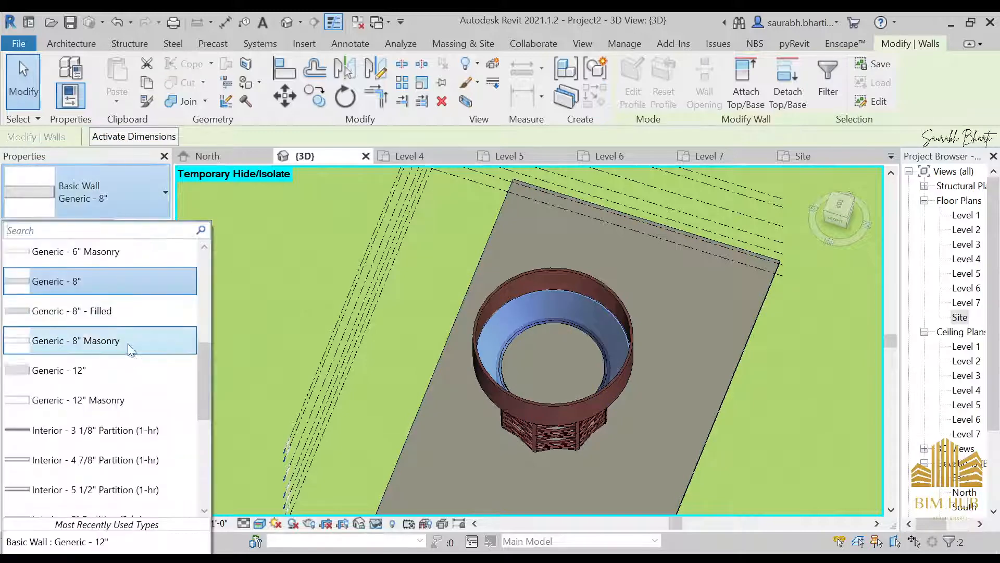
pyautogui.click(121, 368)
pyautogui.keyDown('shift'); pyautogui.moveTo(633, 393); pyautogui.dragTo(713, 461, button='middle'); pyautogui.keyUp('shift')
pyautogui.press('Escape')
# - Try to set the structure material of the Level 4 floor's Generic - 12" type to 1.wall, and undo the change
pyautogui.click(624, 374)
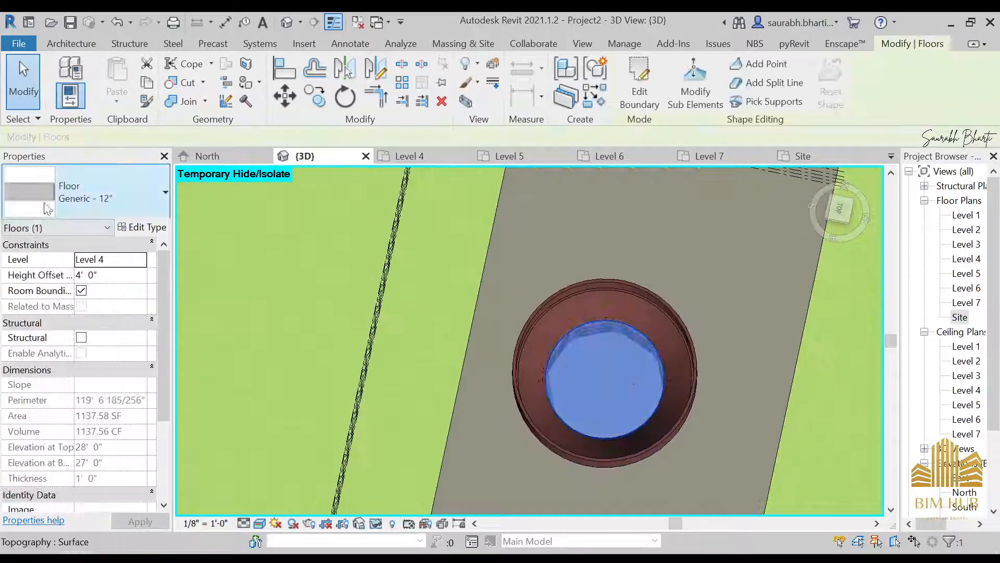
pyautogui.click(150, 232)
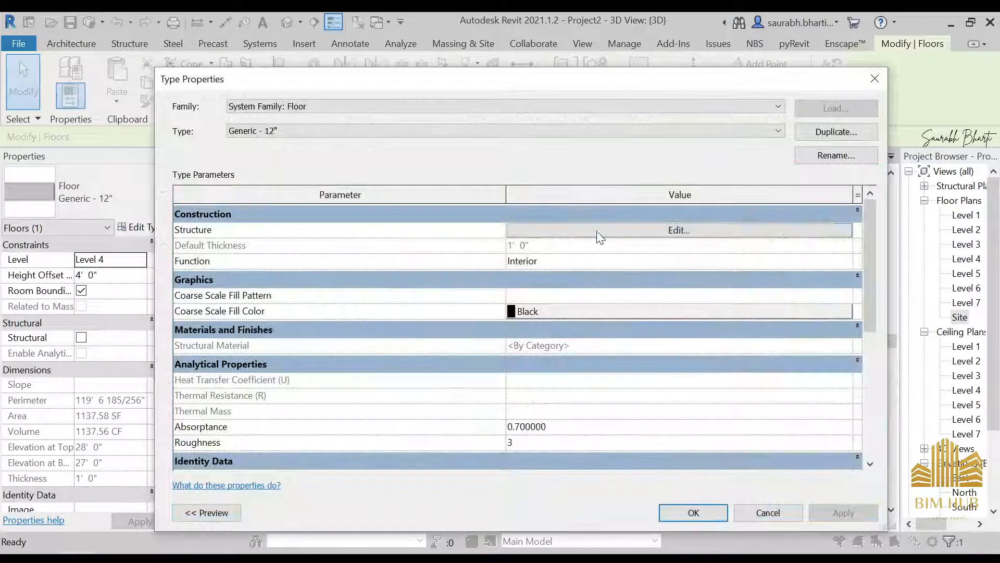
pyautogui.click(600, 233)
pyautogui.click(478, 227)
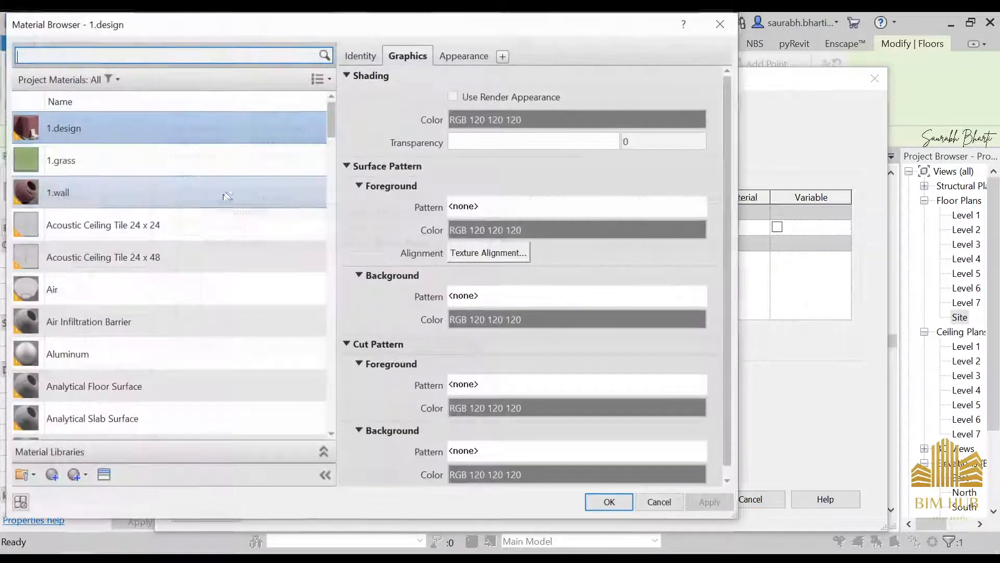
pyautogui.click(140, 193)
pyautogui.click(622, 502)
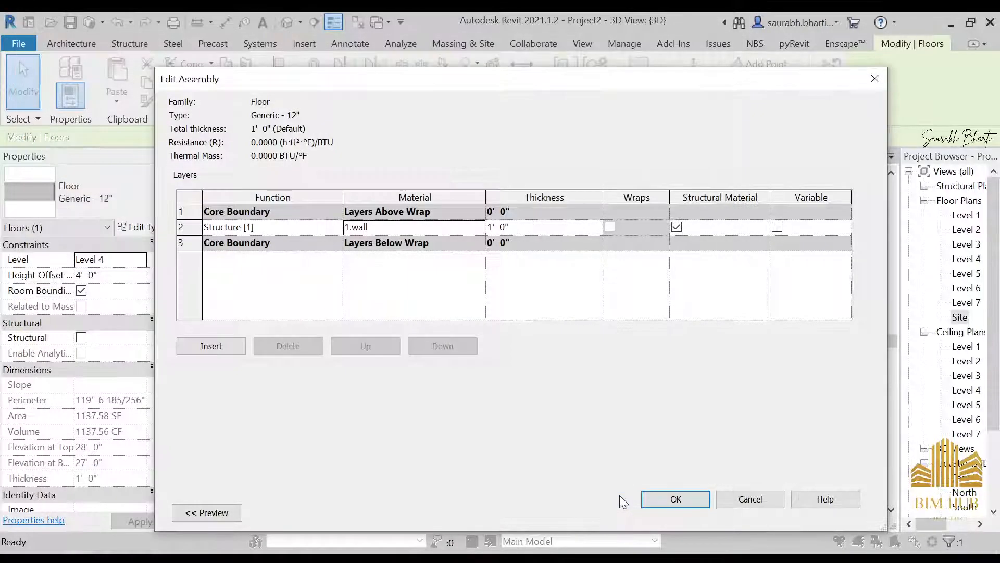
pyautogui.click(677, 498)
pyautogui.click(696, 515)
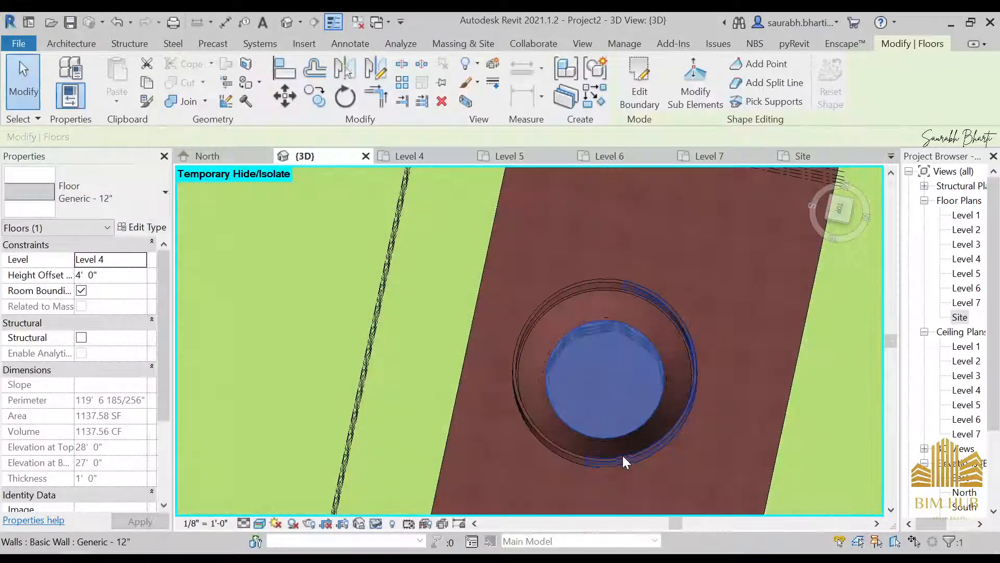
pyautogui.press('Escape')
pyautogui.moveTo(640, 399)
pyautogui.keyDown('shift'); pyautogui.mouseDown(button='middle')
pyautogui.moveTo(652, 399)
pyautogui.moveTo(645, 388)
pyautogui.mouseUp(button='middle'); pyautogui.keyUp('shift')
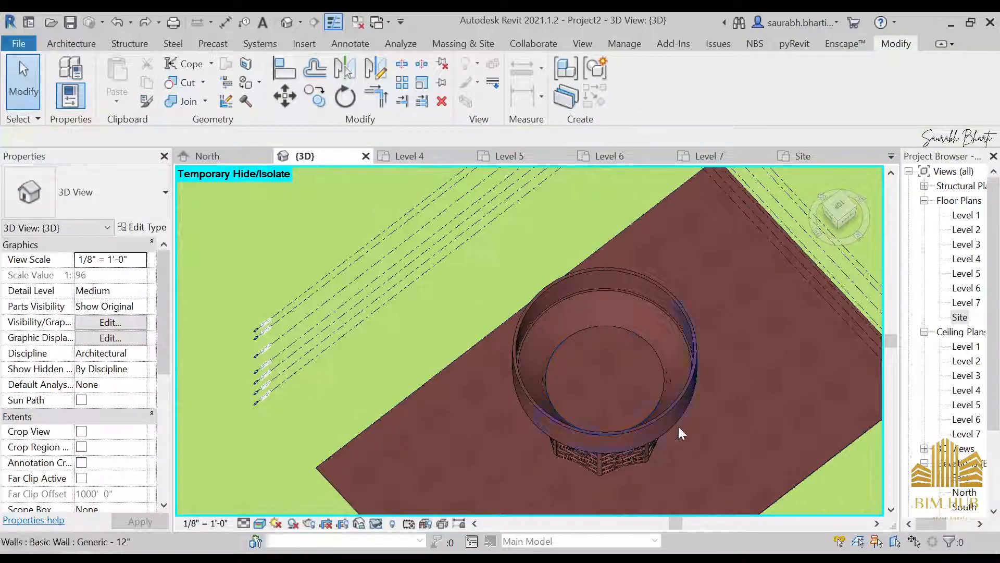
pyautogui.hotkey('ctrl', 'z')
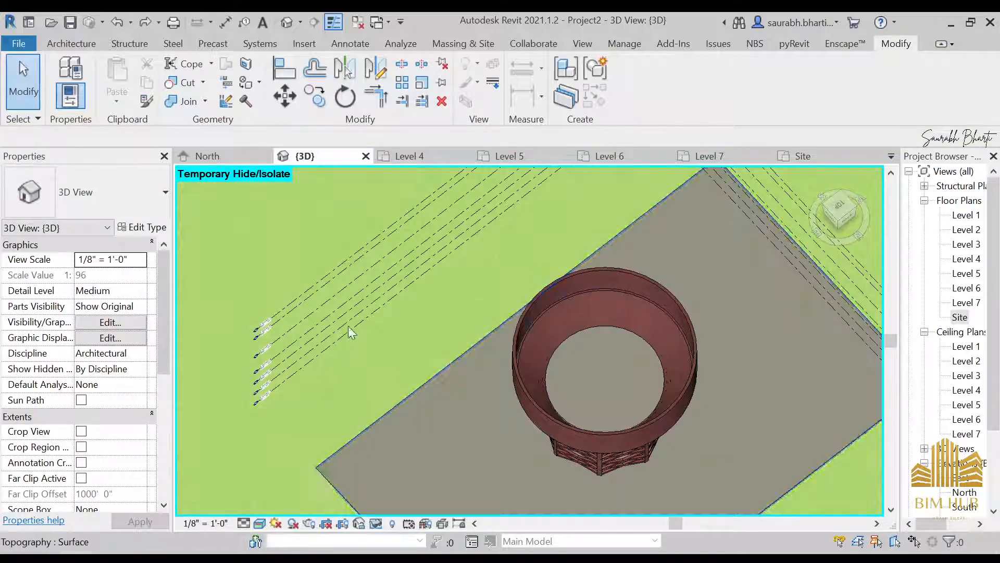
# - Change the circular Level 4 floor inside the tower to the floor type Generic - 6"
pyautogui.click(617, 373)
pyautogui.click(145, 227)
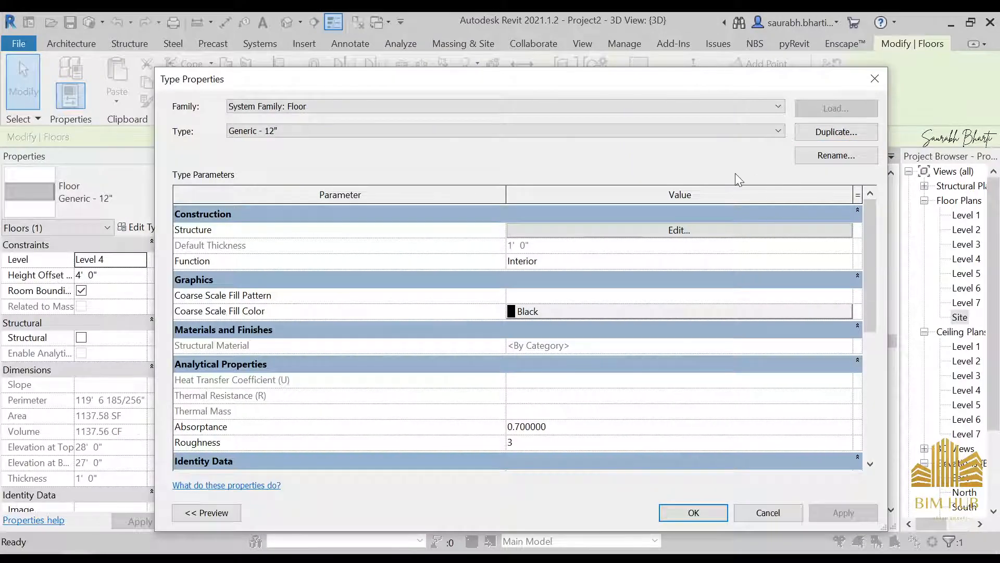
pyautogui.press('Escape')
pyautogui.click(86, 195)
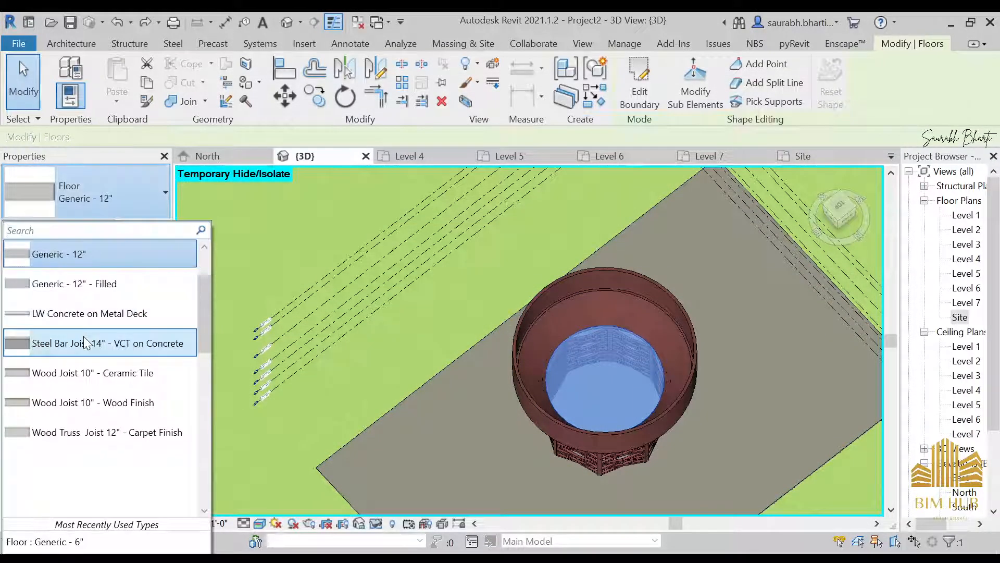
pyautogui.click(95, 312)
pyautogui.press('Escape')
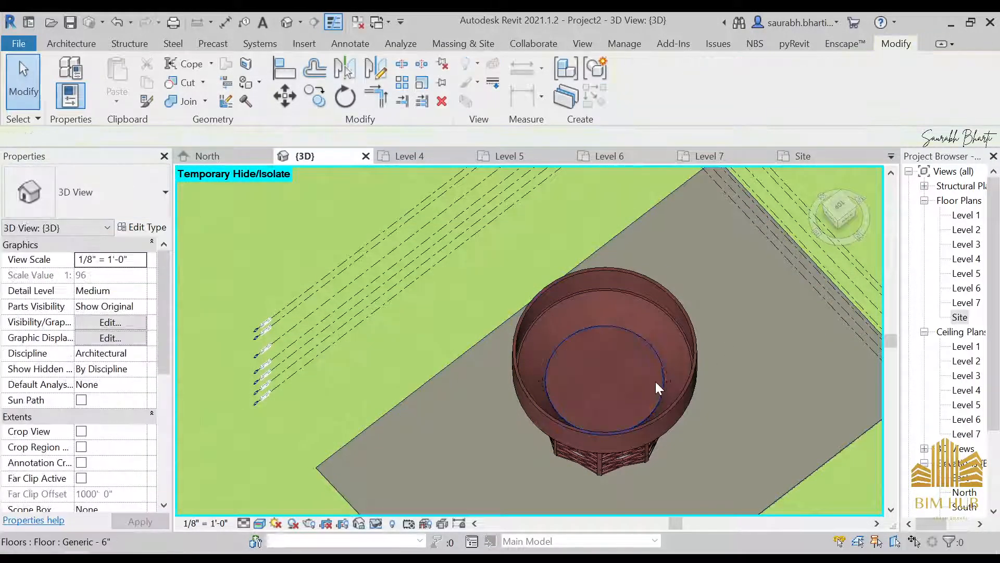
# - Examine the Level 4 floor and the slanted walls inside the tower from above and at an angle
pyautogui.keyDown('shift'); pyautogui.moveTo(656, 381); pyautogui.dragTo(603, 346, button='middle'); pyautogui.keyUp('shift')
pyautogui.click(599, 363)
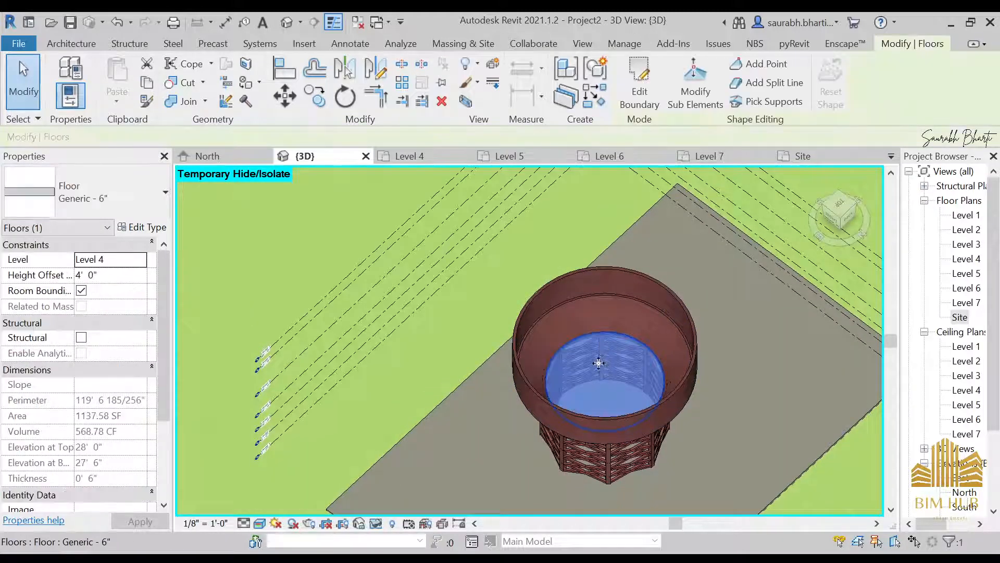
pyautogui.press('Escape')
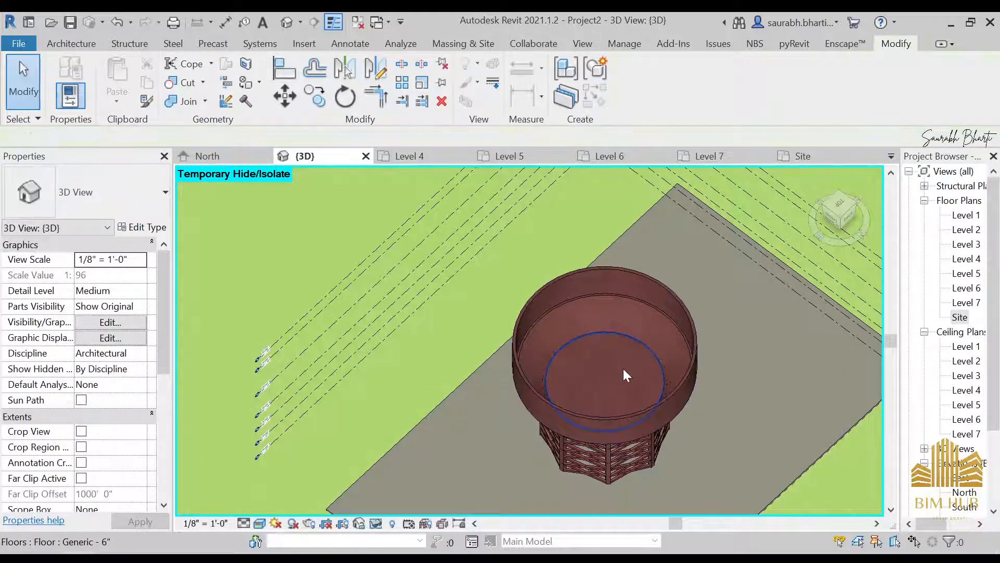
pyautogui.scroll(3, 624, 368)
pyautogui.click(592, 381)
pyautogui.scroll(-2, 593, 378)
pyautogui.press('Escape')
pyautogui.keyDown('shift'); pyautogui.moveTo(596, 371); pyautogui.dragTo(651, 372, button='middle'); pyautogui.keyUp('shift')
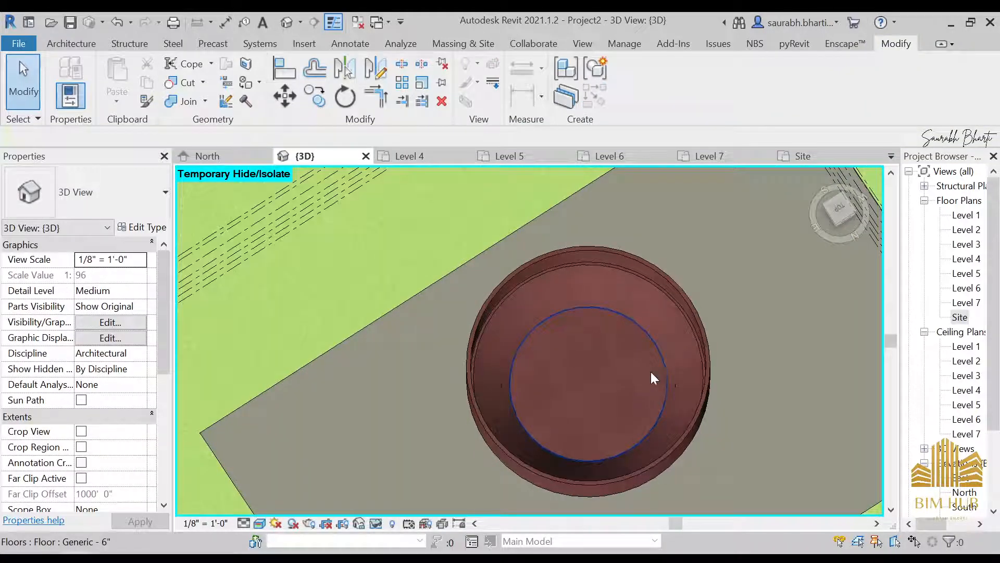
pyautogui.click(841, 216)
pyautogui.scroll(4, 398, 307)
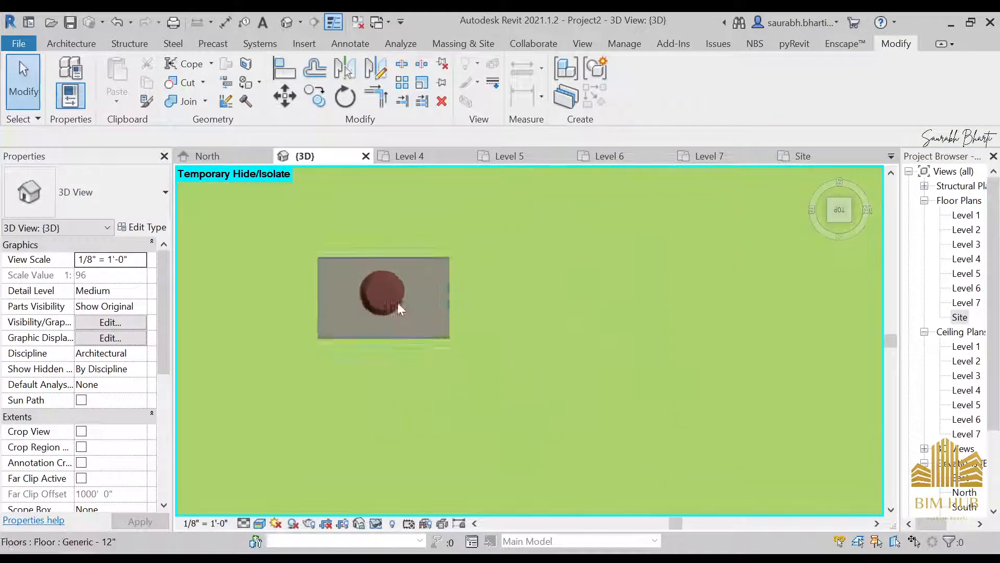
pyautogui.scroll(5, 479, 320)
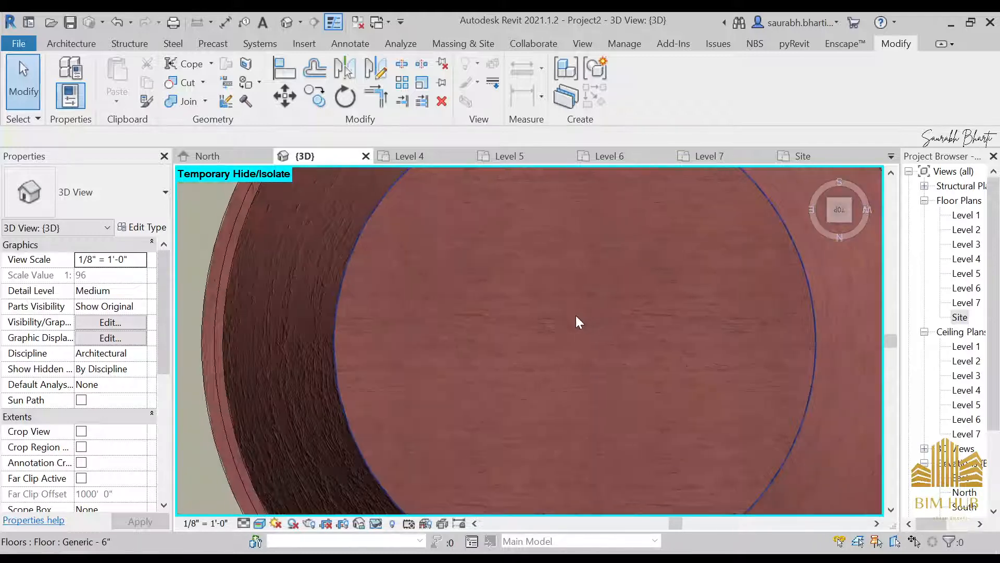
pyautogui.scroll(-4, 576, 317)
pyautogui.moveTo(576, 321)
pyautogui.keyDown('shift'); pyautogui.mouseDown(button='middle')
pyautogui.moveTo(577, 283)
pyautogui.moveTo(592, 313)
pyautogui.mouseUp(button='middle'); pyautogui.keyUp('shift')
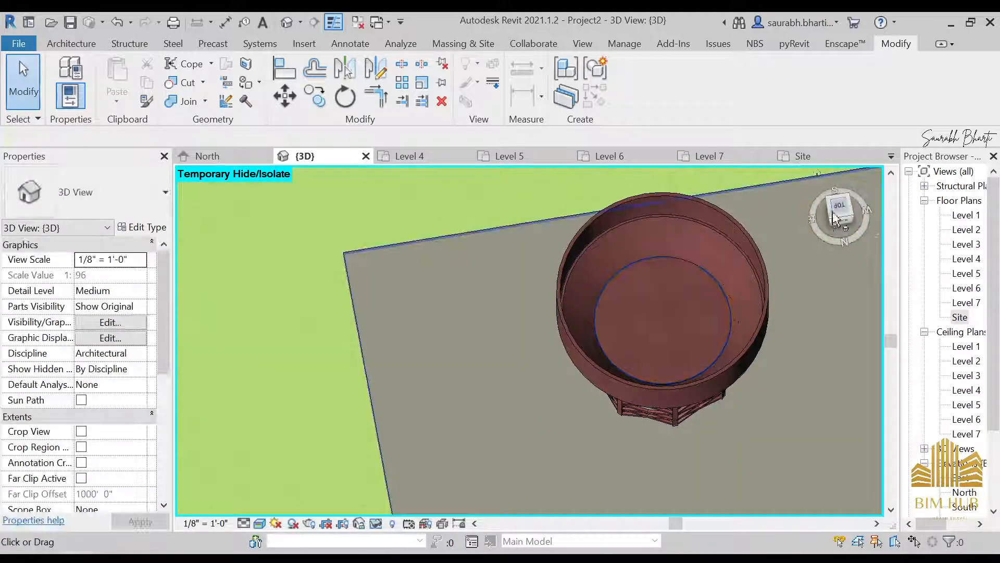
# - Start an in-place model in the Generic Models category, named water, with the model seen from above
pyautogui.click(834, 214)
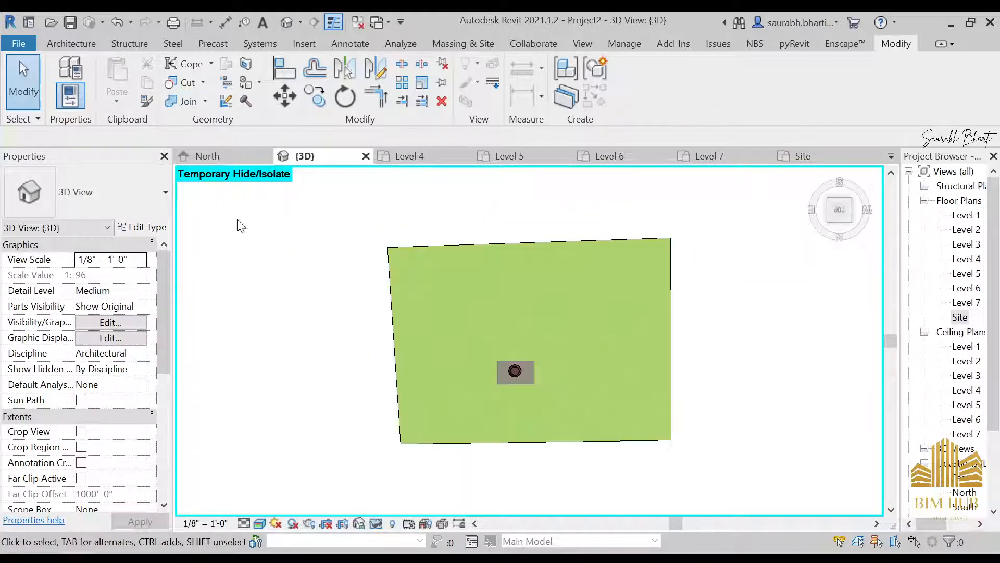
pyautogui.click(73, 44)
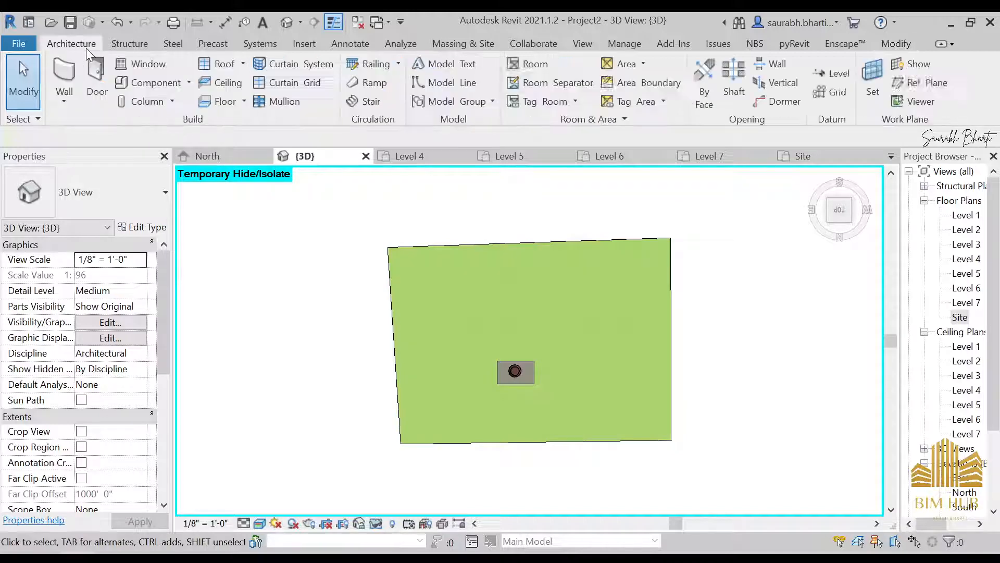
pyautogui.click(189, 82)
pyautogui.click(175, 142)
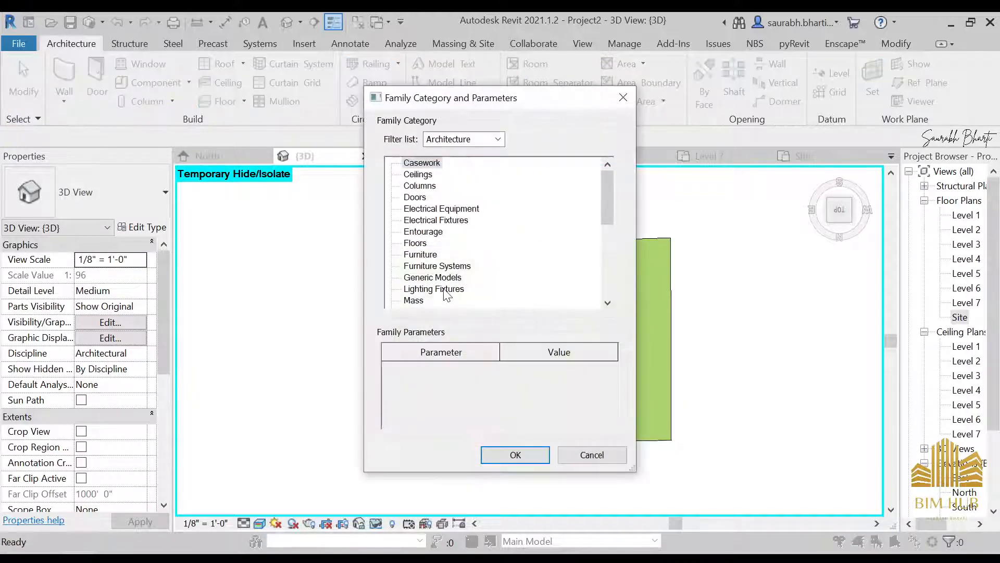
pyautogui.doubleClick(438, 278)
pyautogui.write('wat')
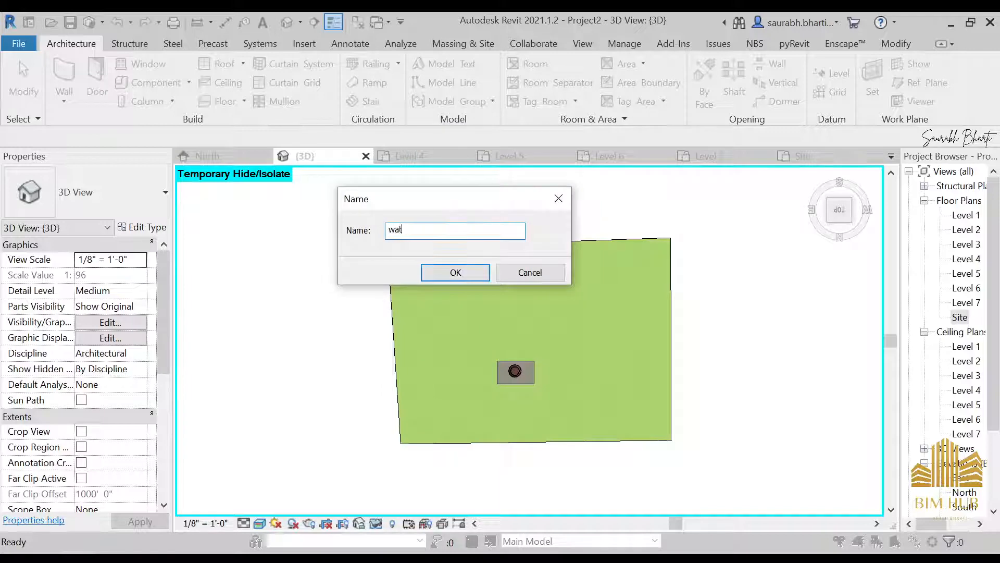
pyautogui.write('er')
pyautogui.press('Return')
# - Create an extrusion from a circle centred on the tower and reaching the inner face of its upper outer wall
pyautogui.scroll(5, 470, 296)
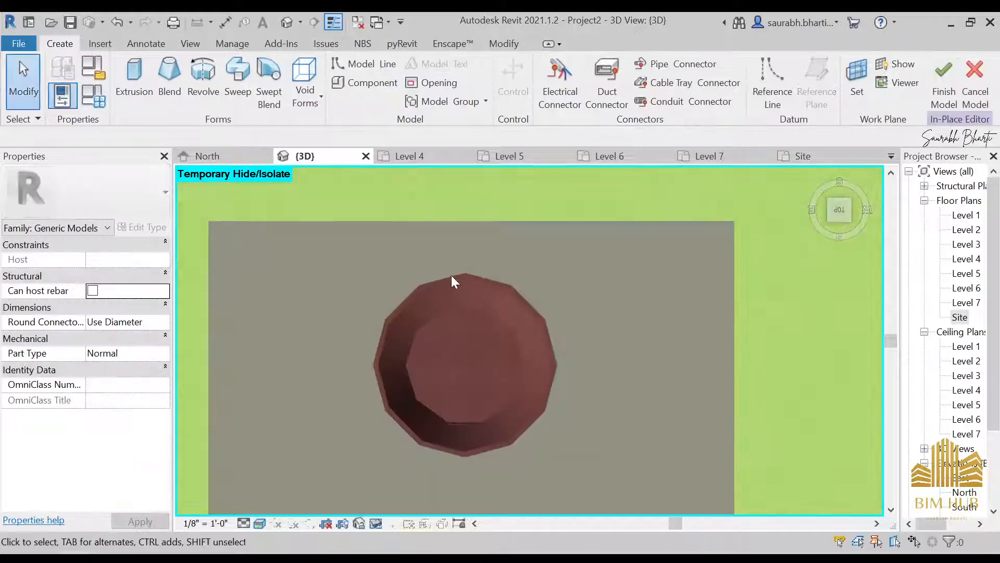
pyautogui.moveTo(459, 281); pyautogui.dragTo(497, 269, button='middle')
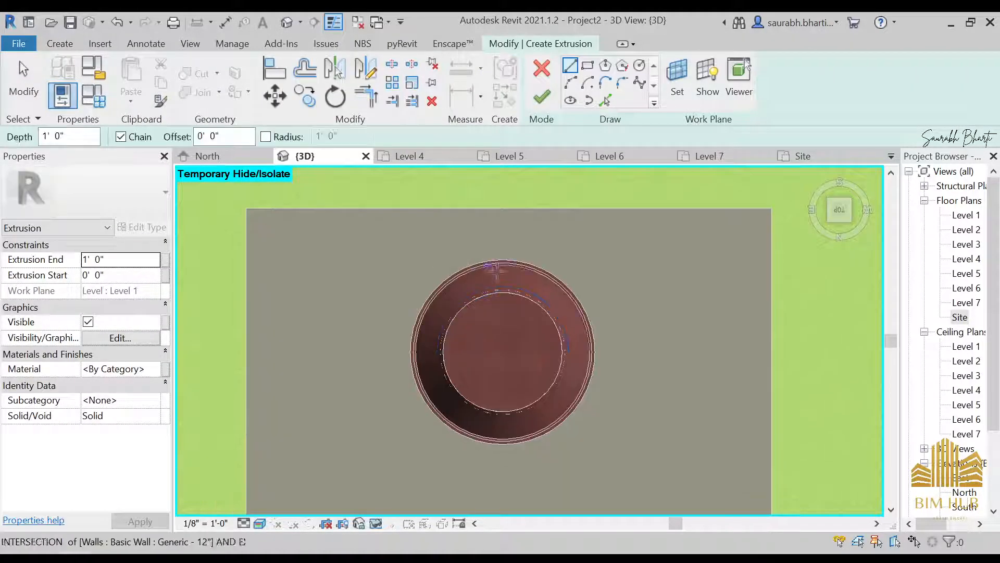
pyautogui.click(639, 65)
pyautogui.scroll(2, 488, 319)
pyautogui.moveTo(547, 381); pyautogui.dragTo(556, 357, button='middle')
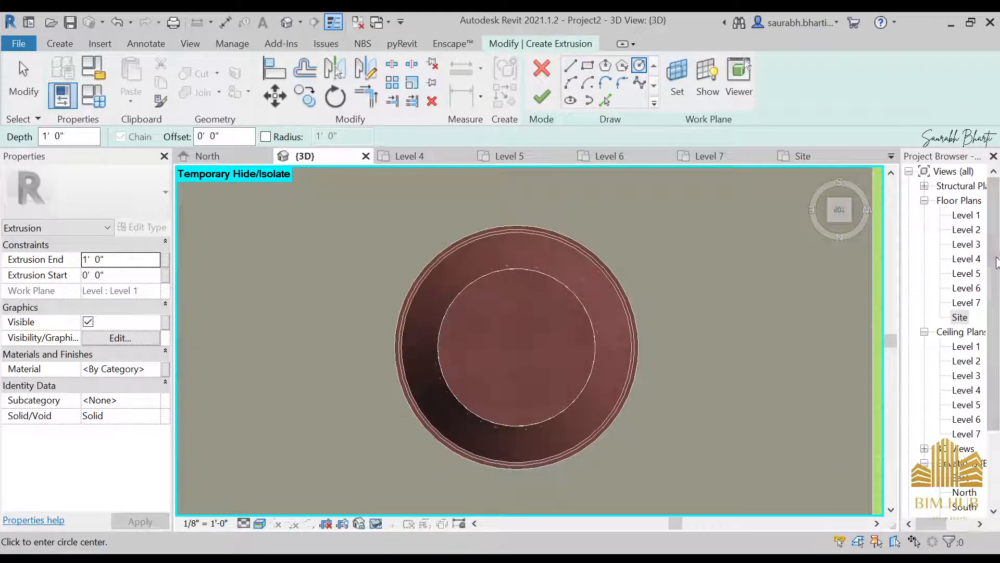
pyautogui.scroll(1, 516, 355)
pyautogui.click(510, 347)
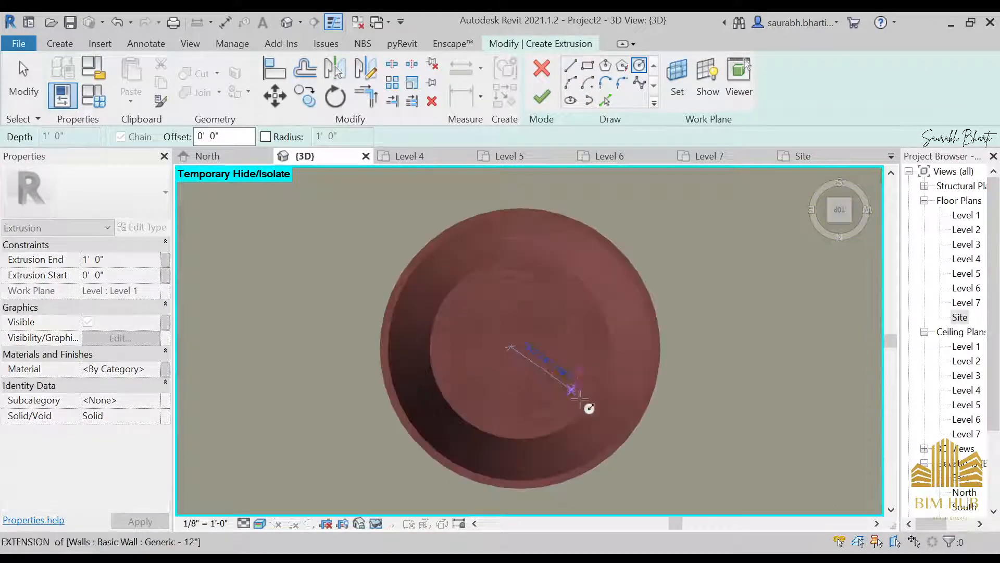
pyautogui.click(621, 410)
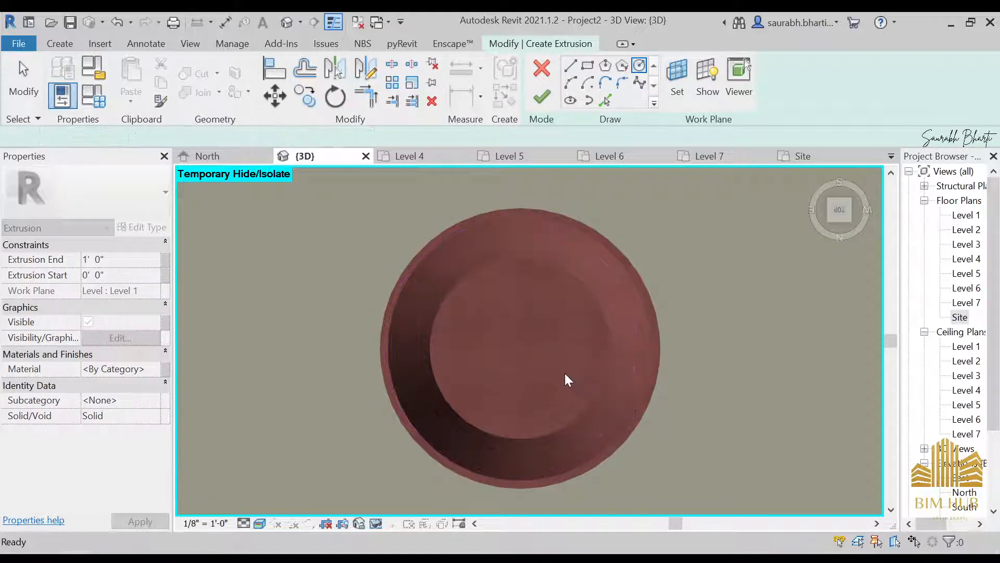
pyautogui.click(623, 425)
pyautogui.click(542, 97)
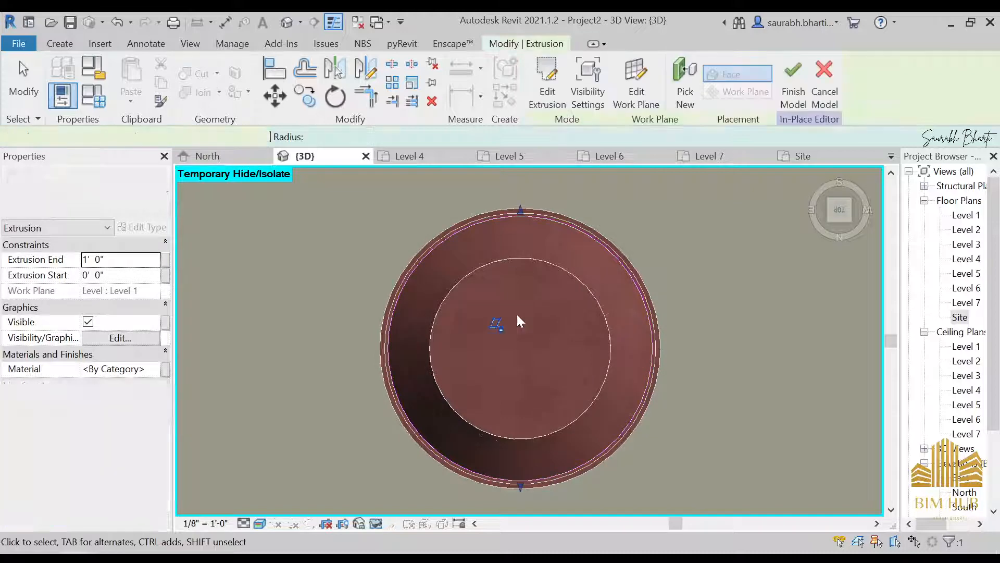
# - Stretch the top of the circular extrusion upwards until its extrusion end is at 50' 0"
pyautogui.keyDown('shift'); pyautogui.moveTo(521, 327); pyautogui.dragTo(217, 285, button='middle'); pyautogui.keyUp('shift')
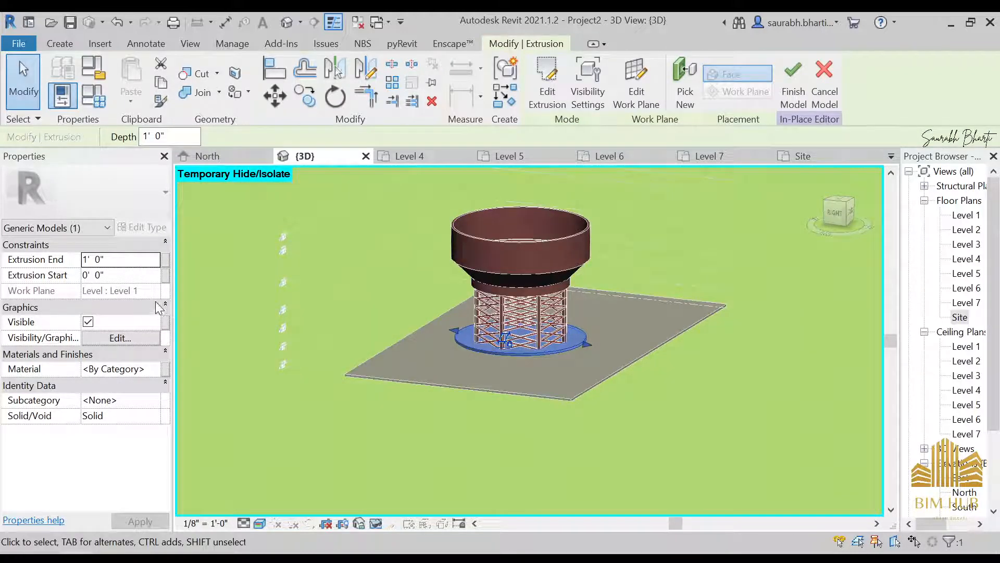
pyautogui.keyDown('shift'); pyautogui.moveTo(556, 370); pyautogui.dragTo(609, 371, button='middle'); pyautogui.keyUp('shift')
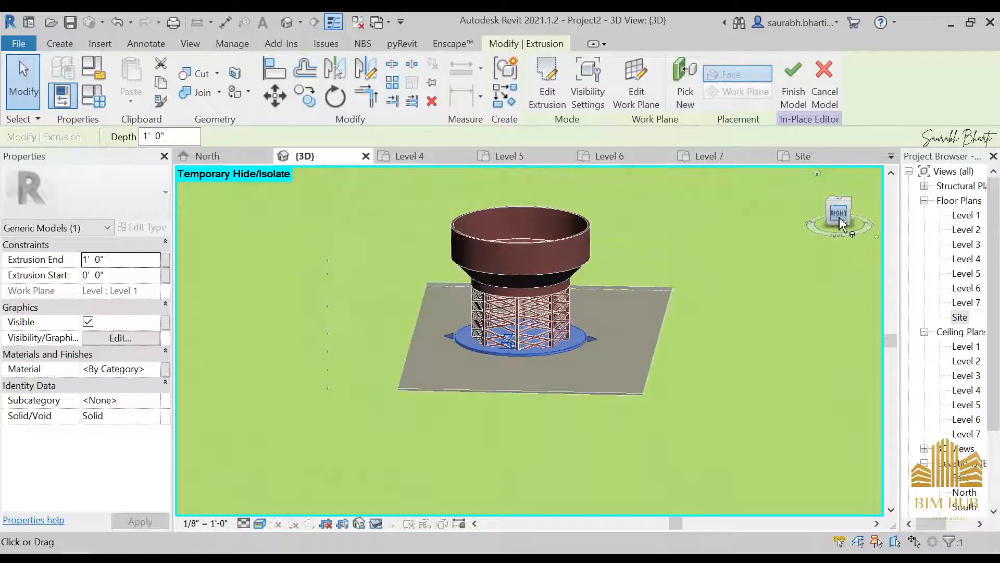
pyautogui.click(841, 220)
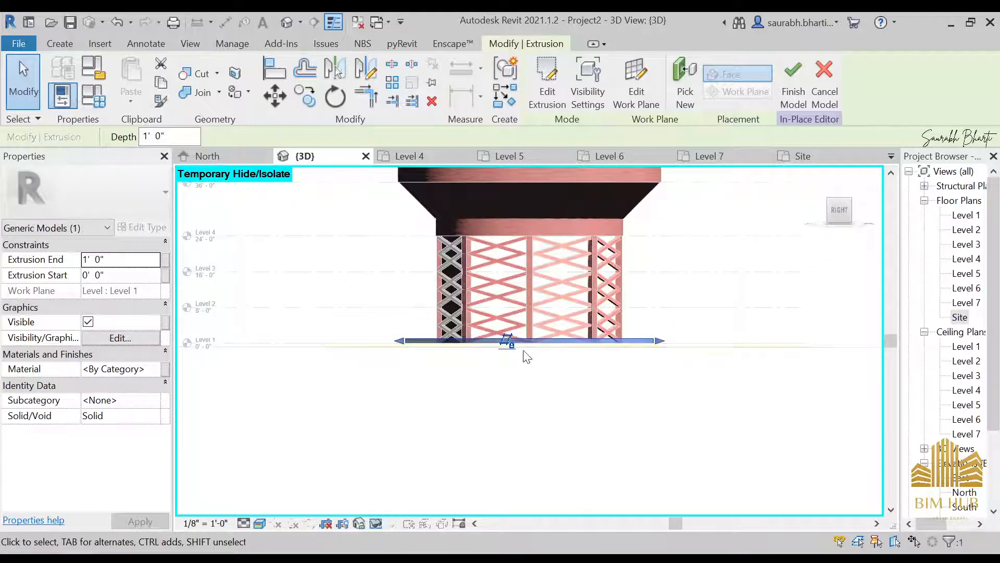
pyautogui.moveTo(523, 351); pyautogui.dragTo(523, 364, button='middle')
pyautogui.click(600, 366)
pyautogui.click(648, 352)
pyautogui.keyDown('shift'); pyautogui.moveTo(627, 371); pyautogui.dragTo(626, 391, button='middle'); pyautogui.keyUp('shift')
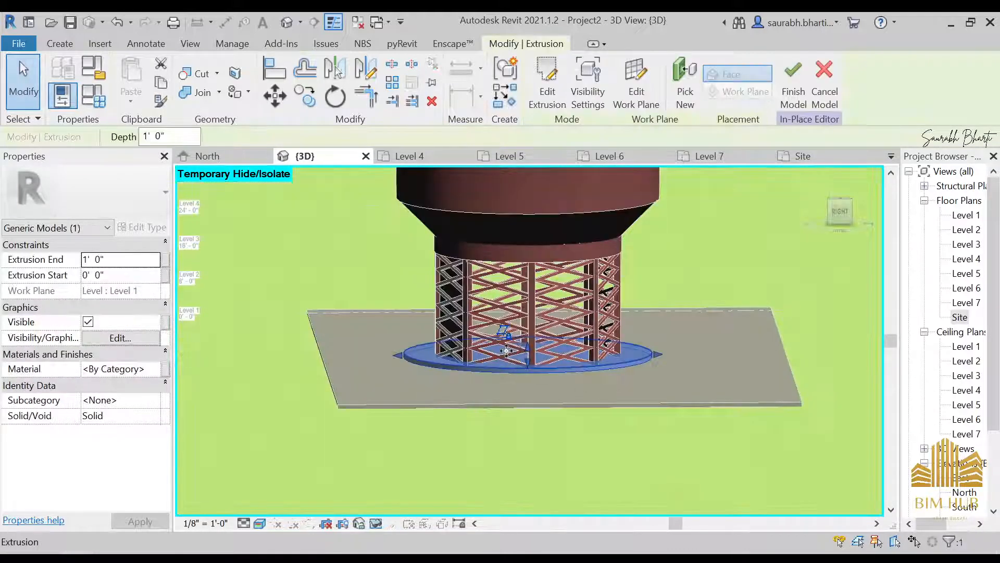
pyautogui.moveTo(526, 353); pyautogui.dragTo(528, 199)
pyautogui.moveTo(536, 218); pyautogui.dragTo(508, 336, button='middle')
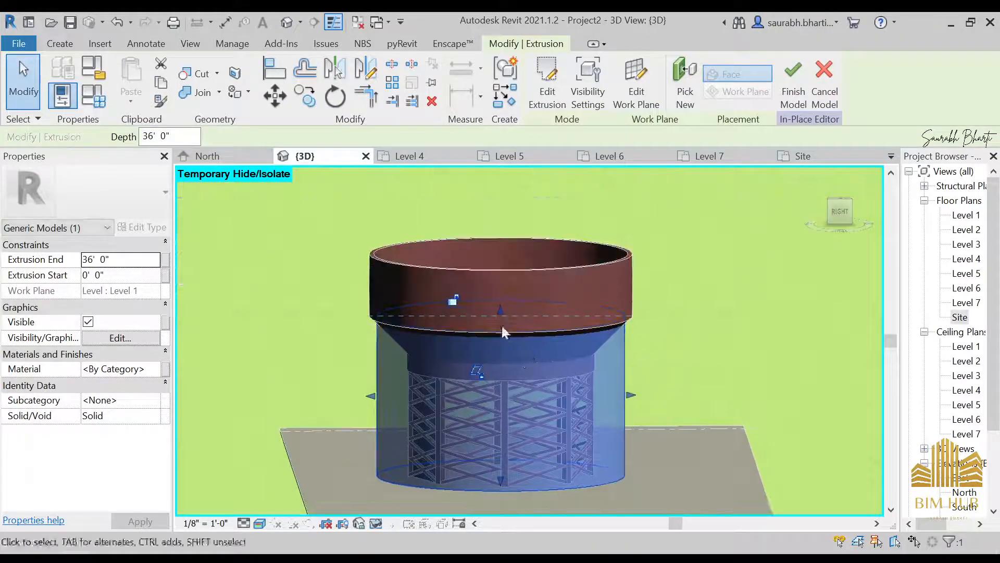
pyautogui.moveTo(503, 316); pyautogui.dragTo(503, 258)
pyautogui.moveTo(582, 406); pyautogui.dragTo(611, 329, button='middle')
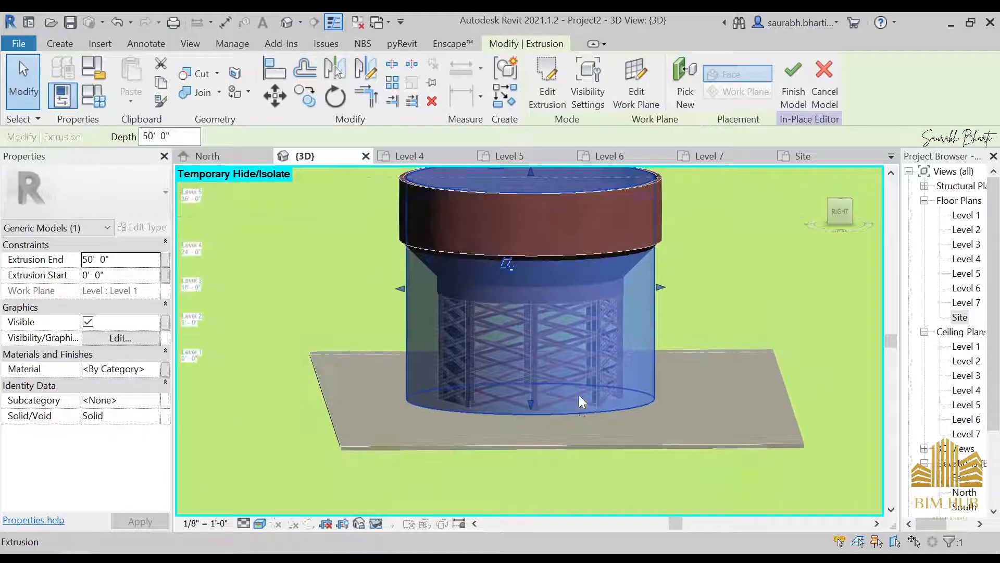
# - Raise the base of the extrusion to a 36' 0" extrusion start so it fills only the upper tank
pyautogui.click(587, 420)
pyautogui.click(586, 411)
pyautogui.moveTo(531, 405); pyautogui.dragTo(537, 237)
pyautogui.scroll(-1, 557, 286)
pyautogui.keyDown('shift'); pyautogui.moveTo(557, 287); pyautogui.dragTo(568, 367, button='middle'); pyautogui.keyUp('shift')
pyautogui.click(568, 367)
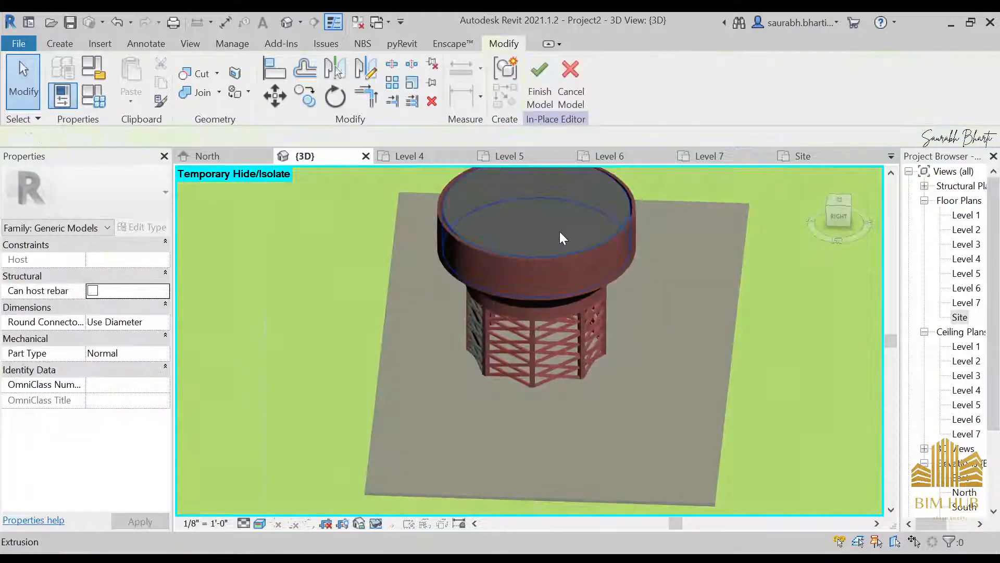
# - Create a new material for the tank's extrusion and name it 1.water
pyautogui.click(561, 237)
pyautogui.keyDown('shift'); pyautogui.moveTo(563, 239); pyautogui.dragTo(216, 372, button='middle'); pyautogui.keyUp('shift')
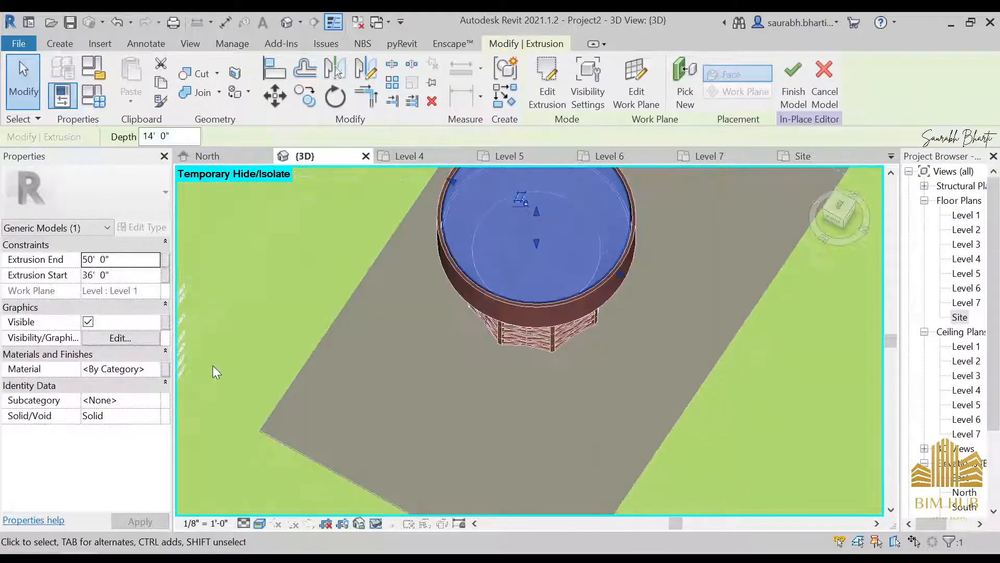
pyautogui.click(154, 370)
pyautogui.click(156, 367)
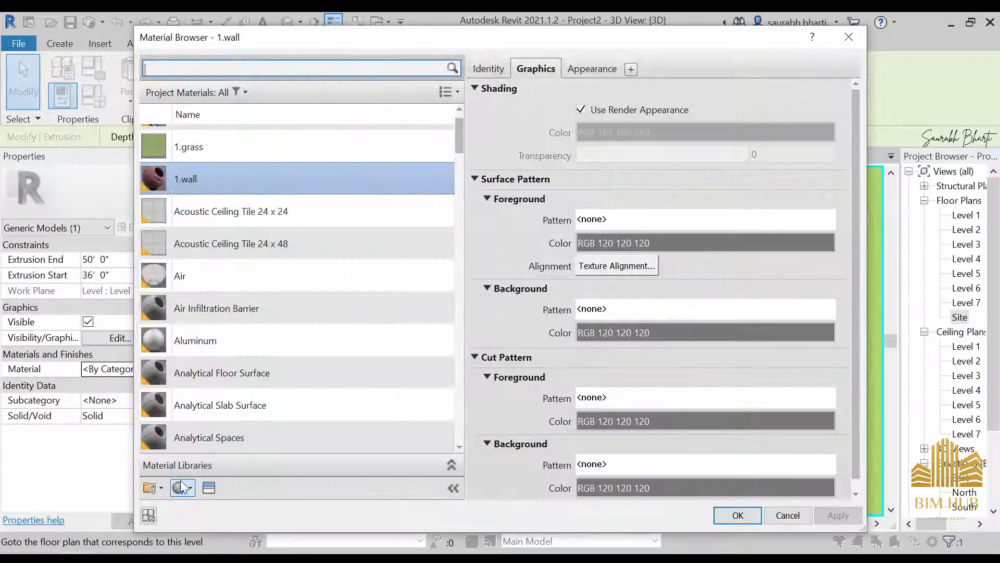
pyautogui.click(182, 488)
pyautogui.click(192, 510)
pyautogui.rightClick(227, 300)
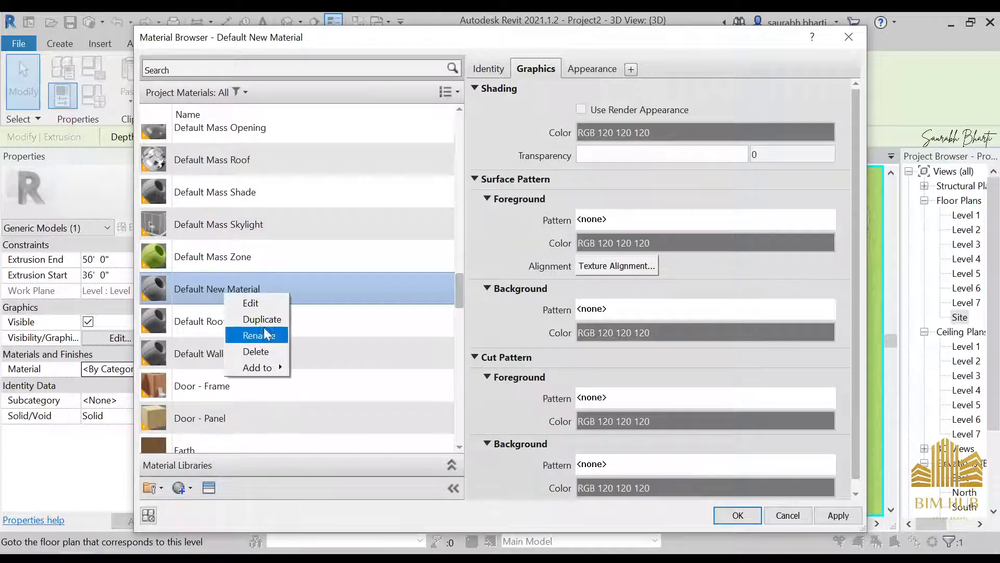
pyautogui.click(260, 336)
pyautogui.write('1.wa')
pyautogui.write('ll')
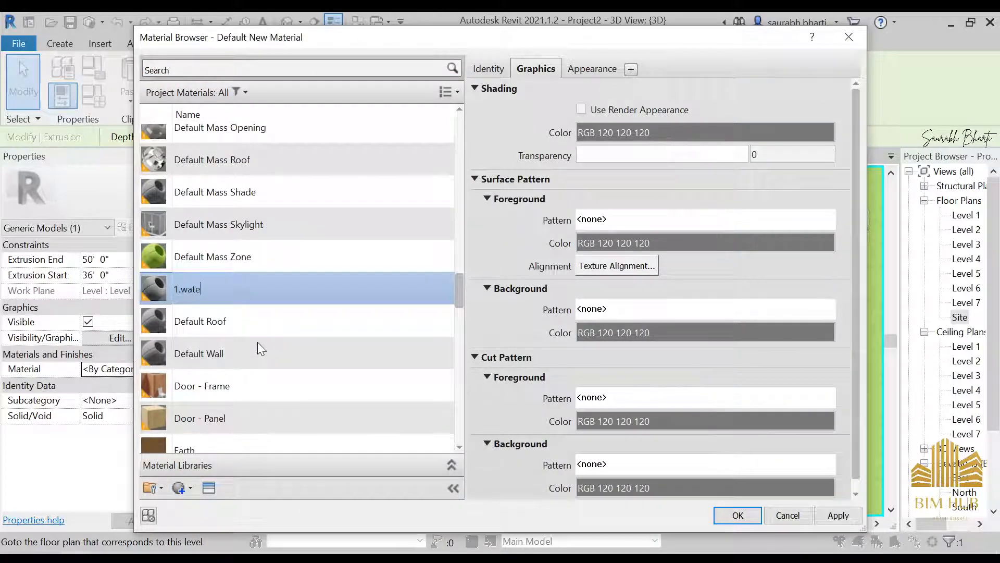
pyautogui.press('Return')
pyautogui.scroll(-1, 257, 341)
# - Give 1.water the Tropical Blue appearance with a wave height of 1.61 and assign it to the extrusion
pyautogui.click(209, 488)
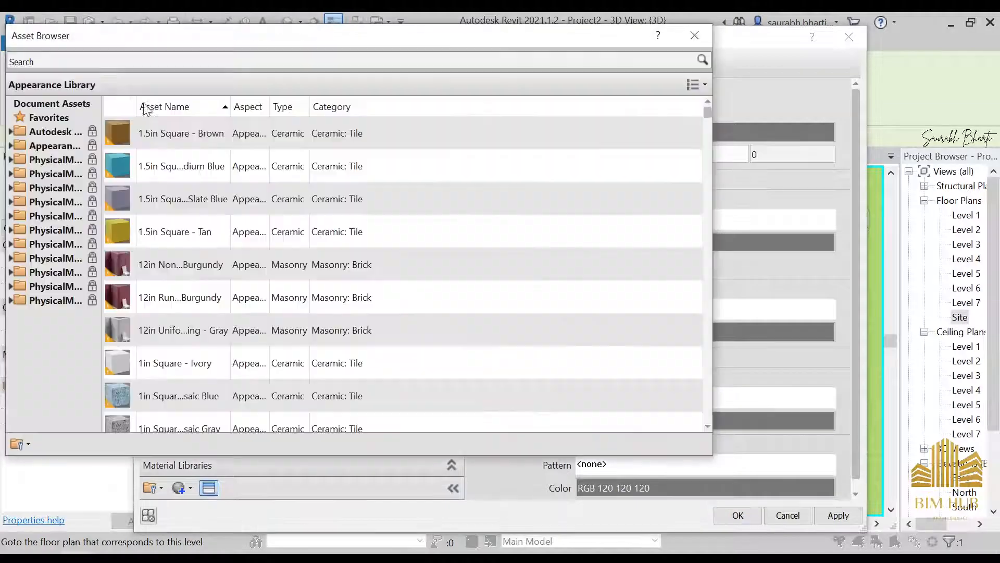
pyautogui.click(117, 60)
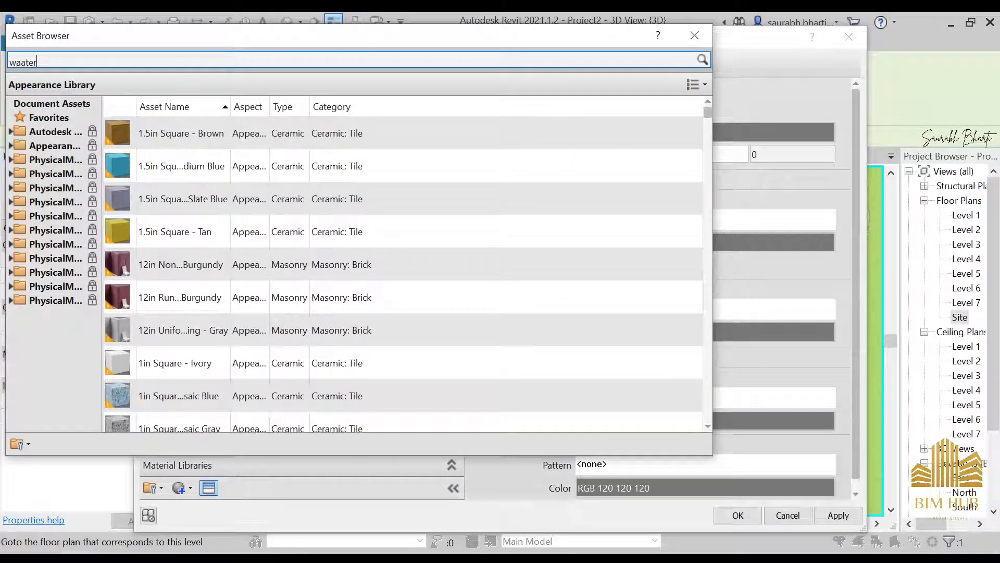
pyautogui.press('Return')
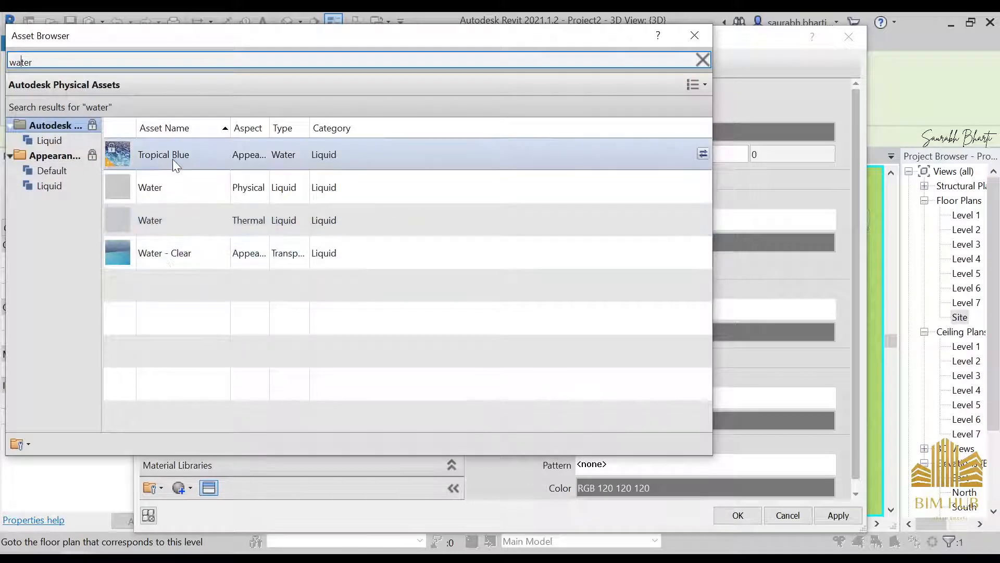
pyautogui.doubleClick(171, 157)
pyautogui.click(695, 35)
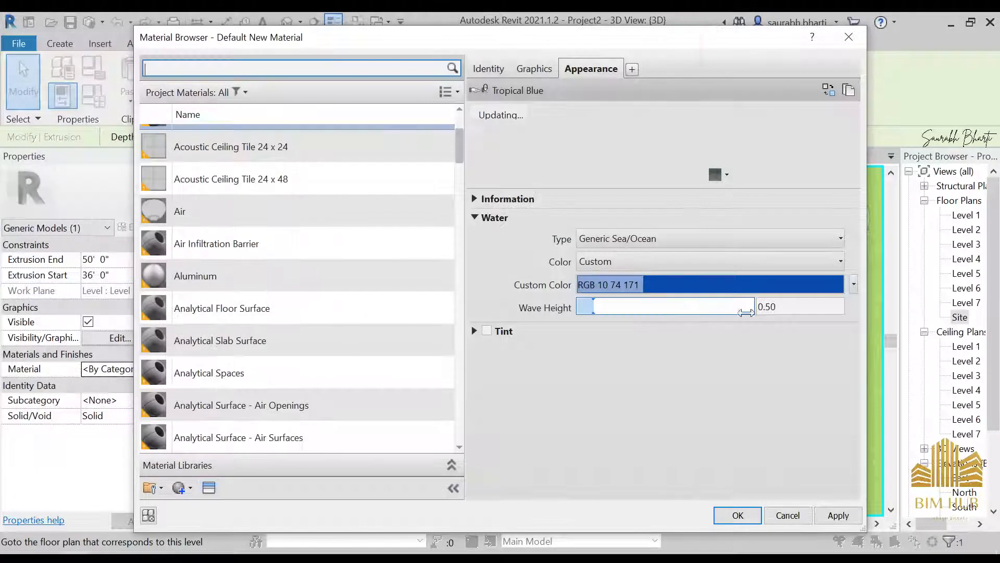
pyautogui.moveTo(657, 308); pyautogui.dragTo(697, 310)
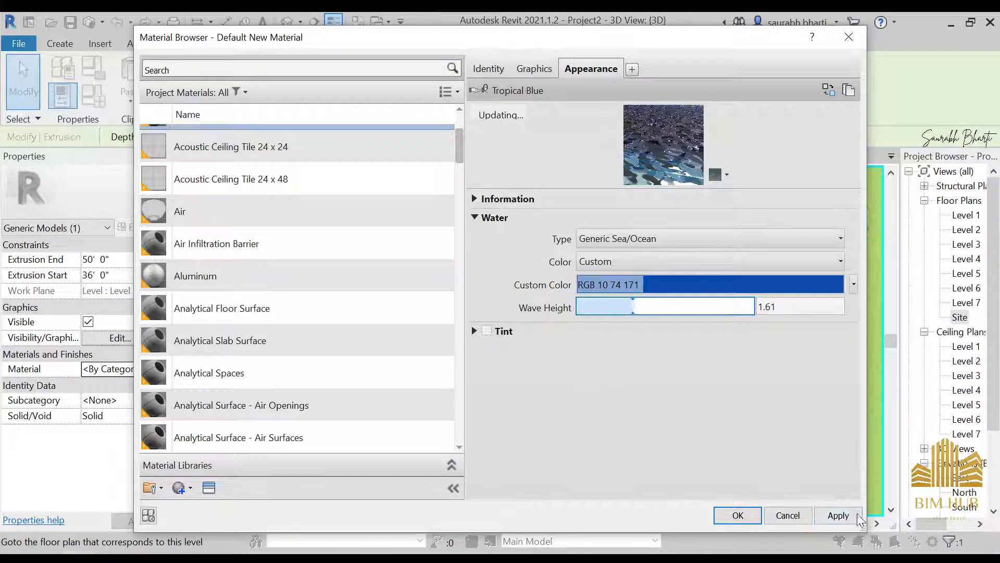
pyautogui.click(738, 523)
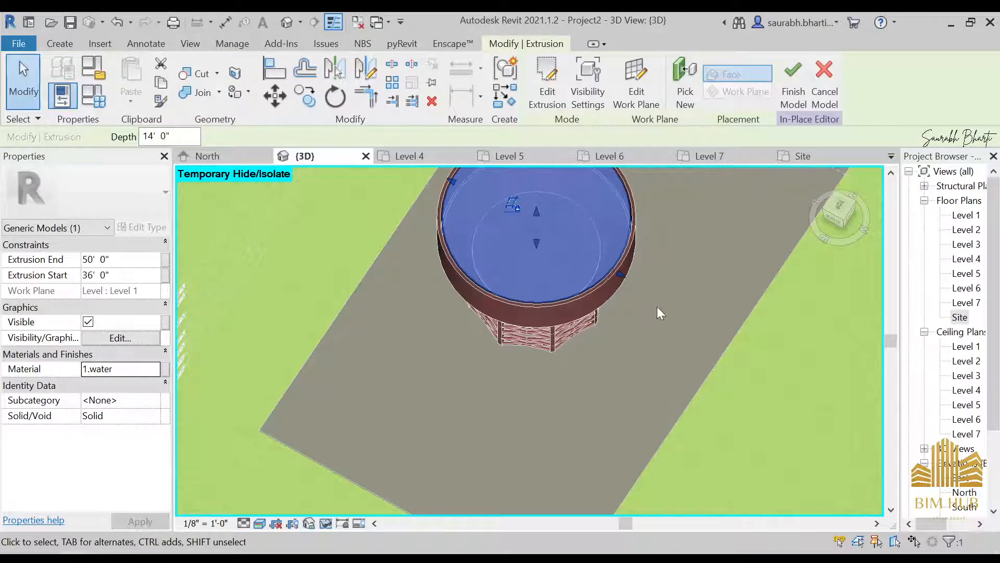
# - Finish the in-place water model and reset the temporary hide/isolate to restore the tower's roof
pyautogui.click(796, 86)
pyautogui.keyDown('shift'); pyautogui.moveTo(661, 380); pyautogui.dragTo(727, 214, button='middle'); pyautogui.keyUp('shift')
pyautogui.click(728, 213)
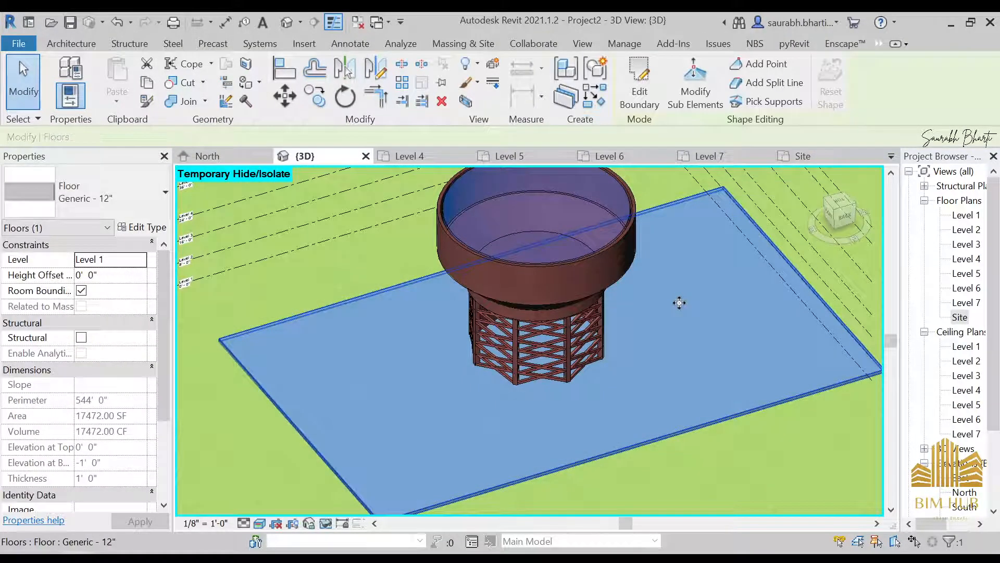
pyautogui.press('r')
pyautogui.scroll(-3, 595, 296)
pyautogui.keyDown('shift'); pyautogui.moveTo(626, 358); pyautogui.dragTo(641, 287, button='middle'); pyautogui.keyUp('shift')
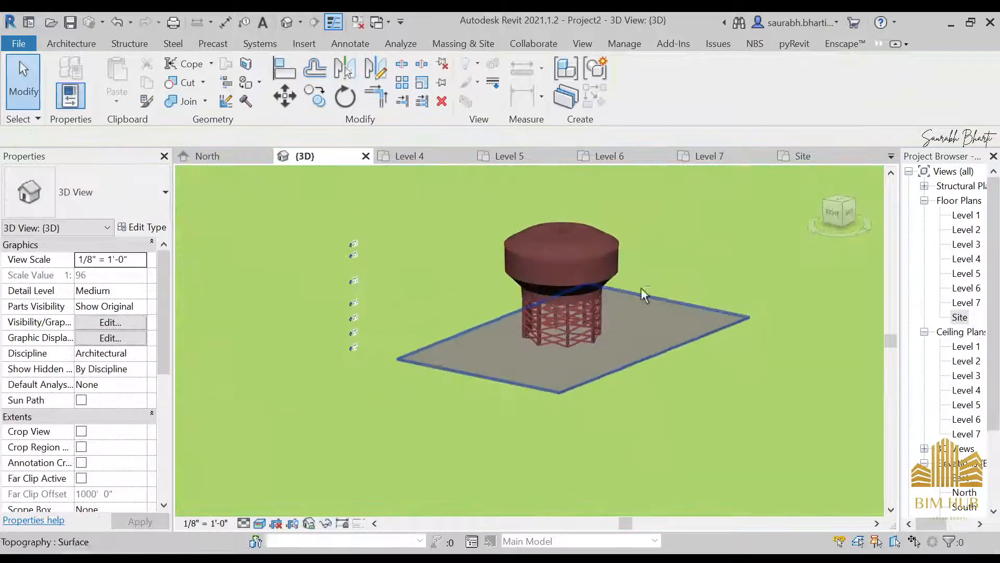
# - Turn the 3D view to look straight down on the site and open the Enscape Asset Library
pyautogui.scroll(4, 613, 296)
pyautogui.click(839, 223)
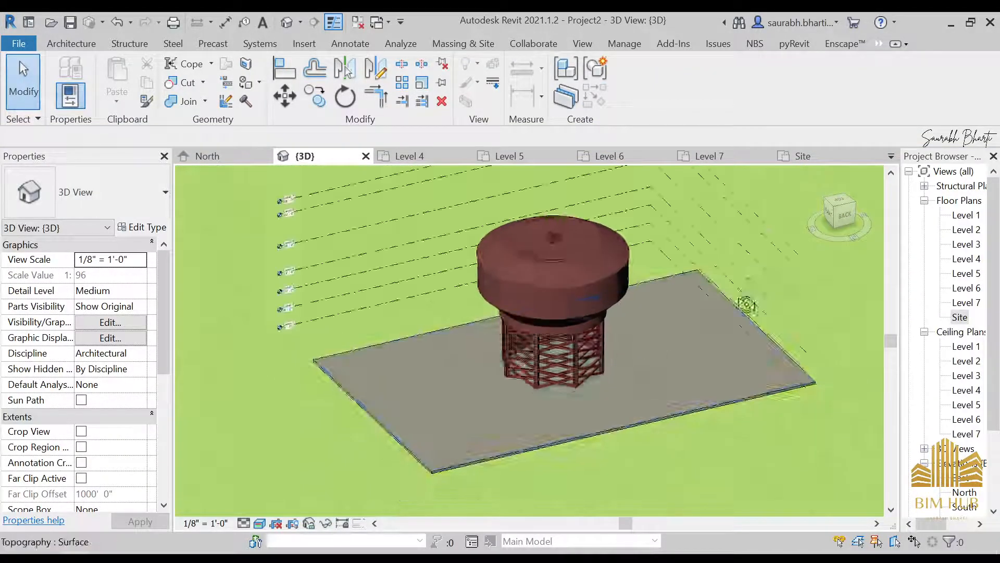
pyautogui.click(839, 205)
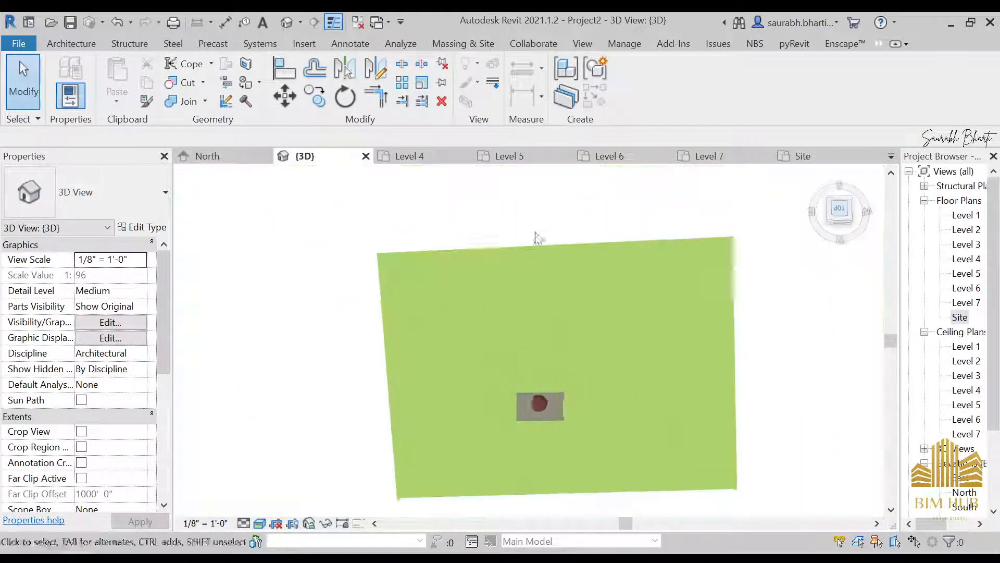
pyautogui.scroll(3, 528, 375)
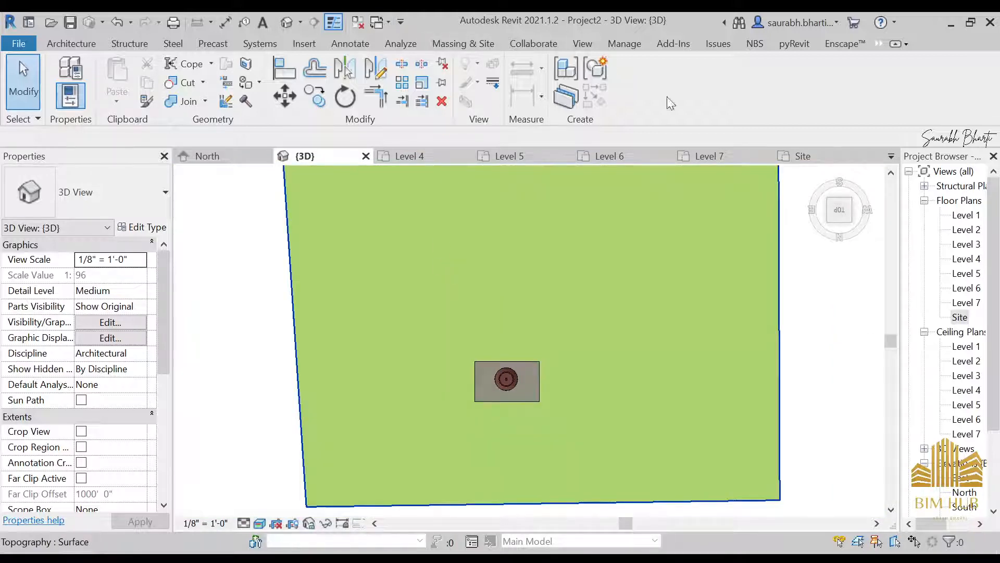
pyautogui.click(837, 44)
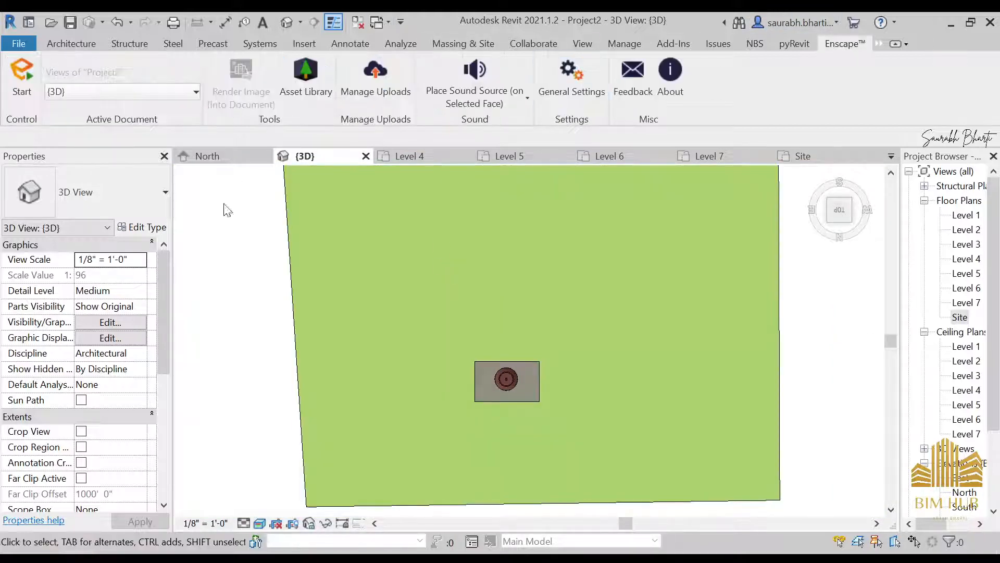
pyautogui.click(281, 89)
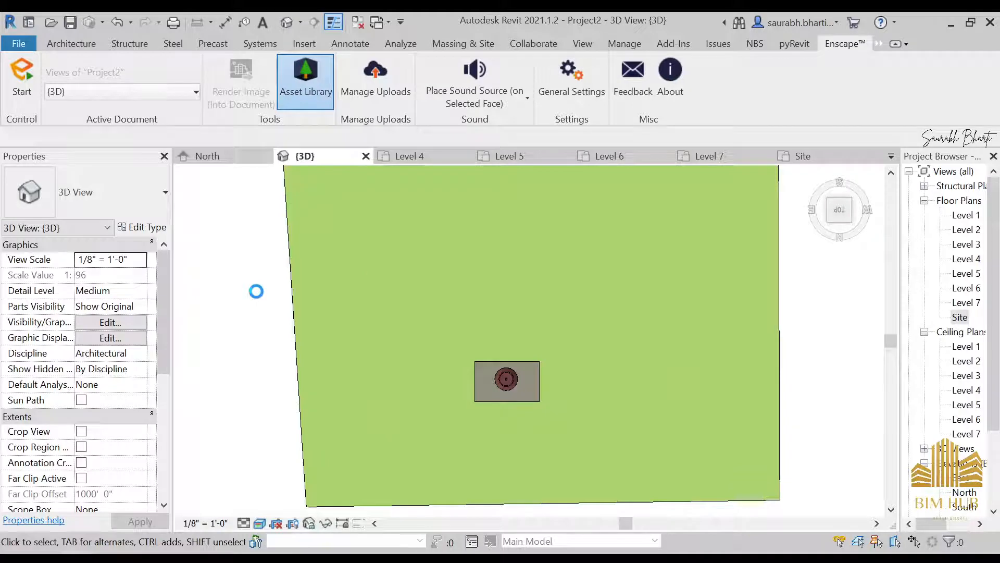
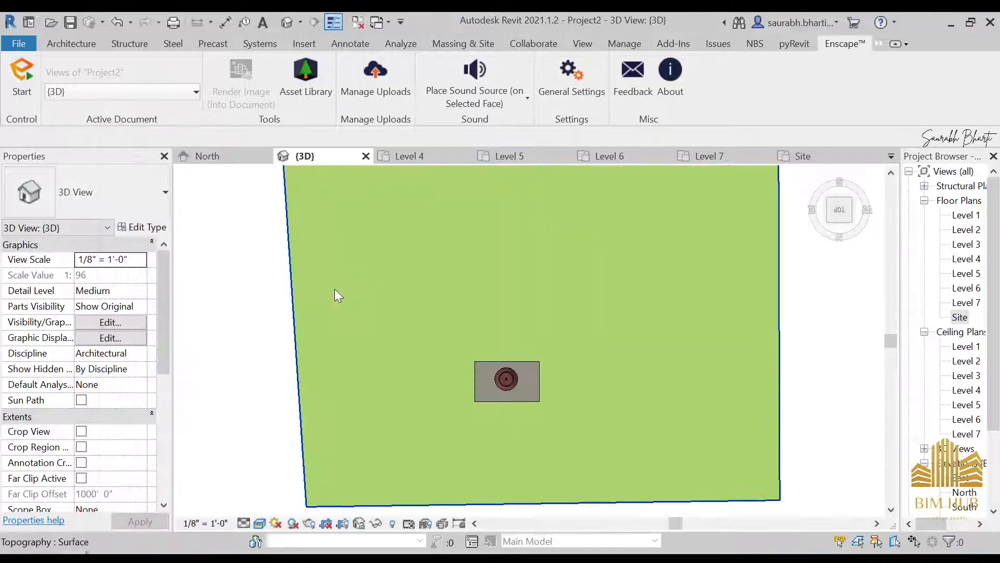
# - Examine the tower's roof and its small central opening from above
pyautogui.scroll(5, 496, 364)
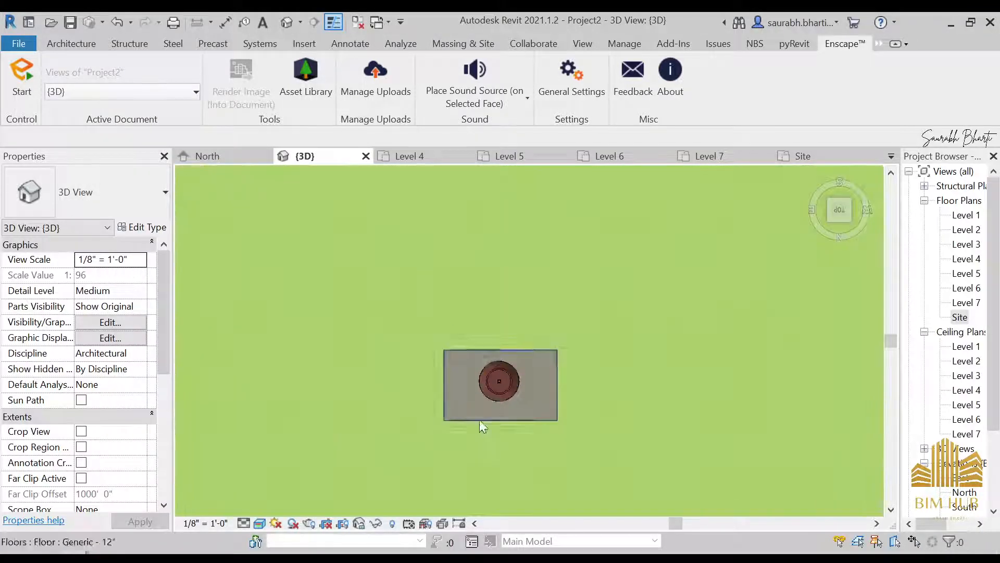
pyautogui.scroll(3, 500, 341)
pyautogui.scroll(3, 490, 339)
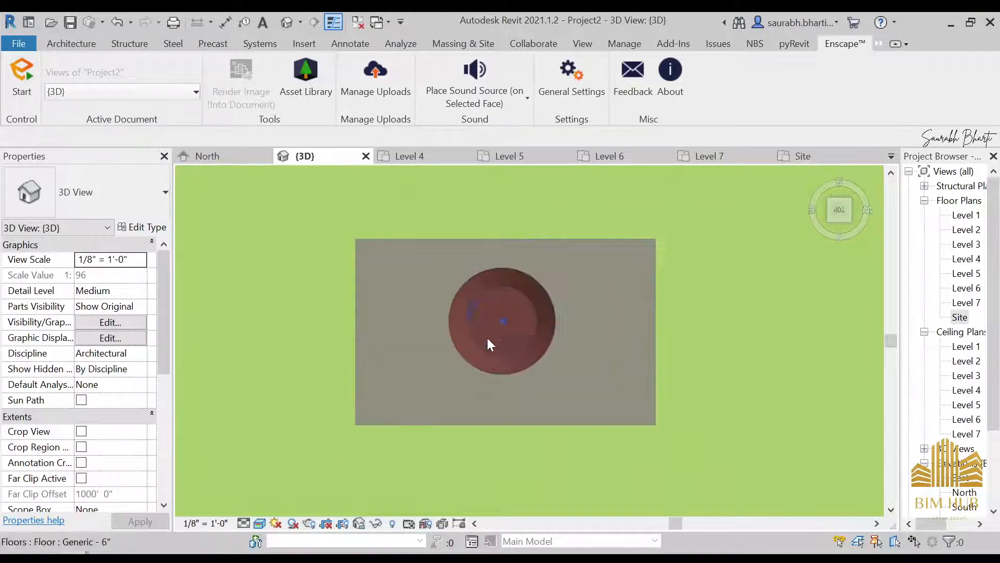
pyautogui.scroll(8, 500, 323)
pyautogui.scroll(-2, 519, 344)
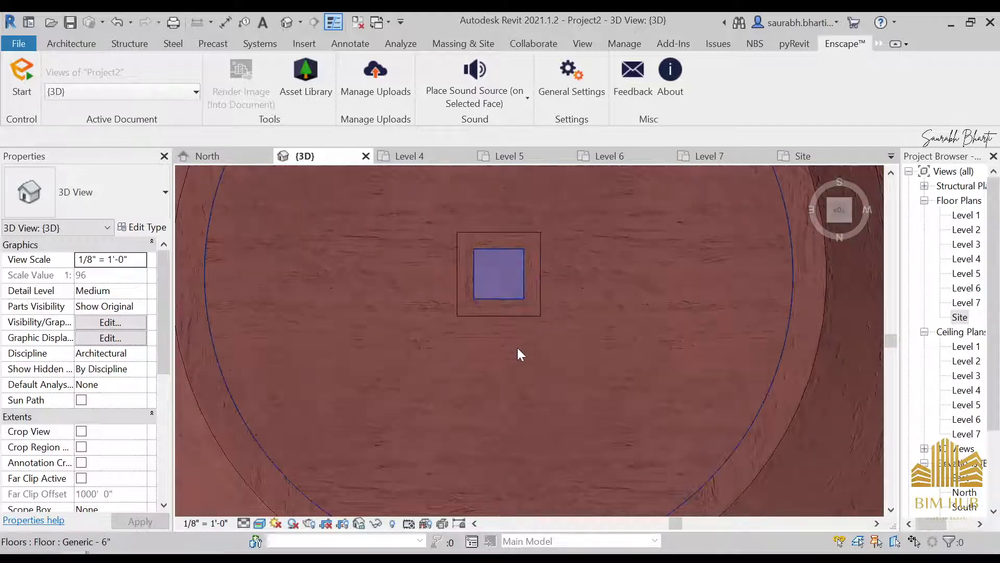
pyautogui.scroll(4, 525, 343)
pyautogui.scroll(-6, 529, 339)
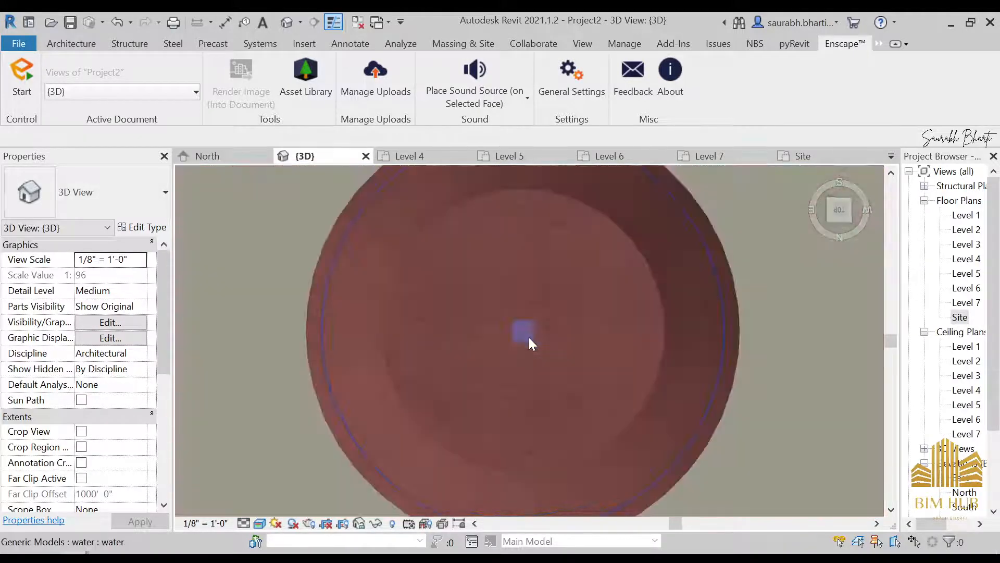
pyautogui.scroll(-4, 396, 352)
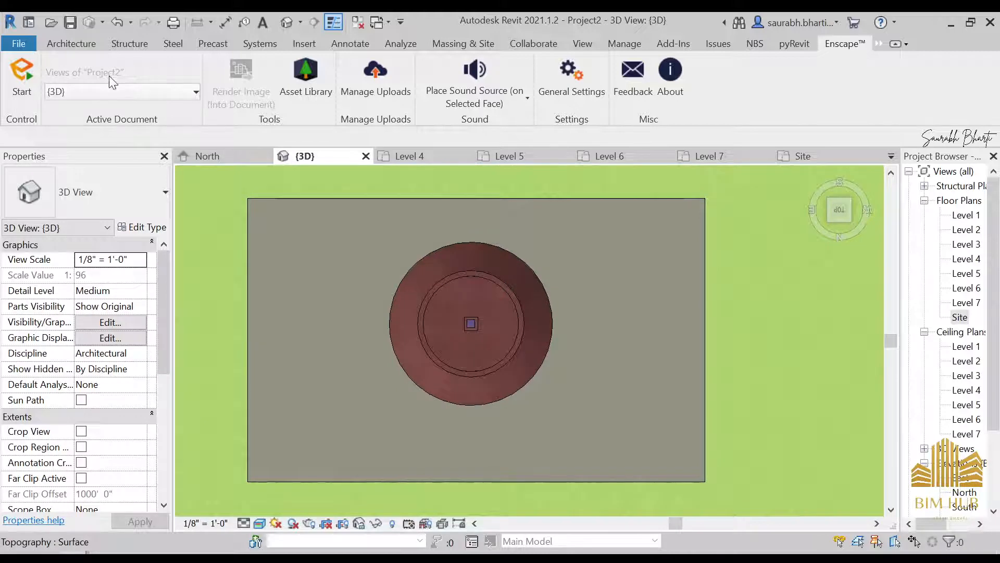
# - Load the Ash 05 tree from the Enscape vegetation assets and place six of them on Level 1 in an arc around the tower pad
pyautogui.click(79, 42)
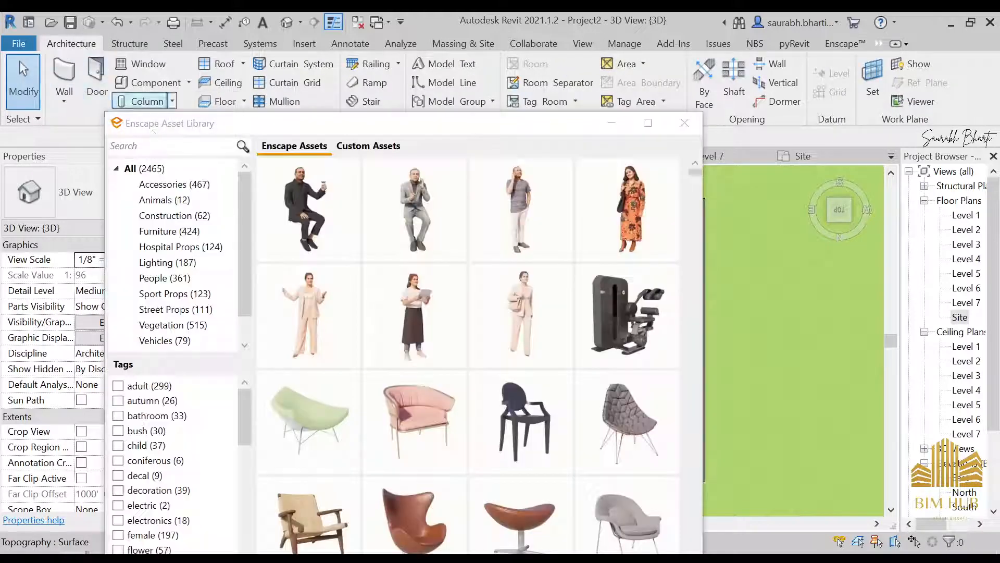
pyautogui.click(187, 326)
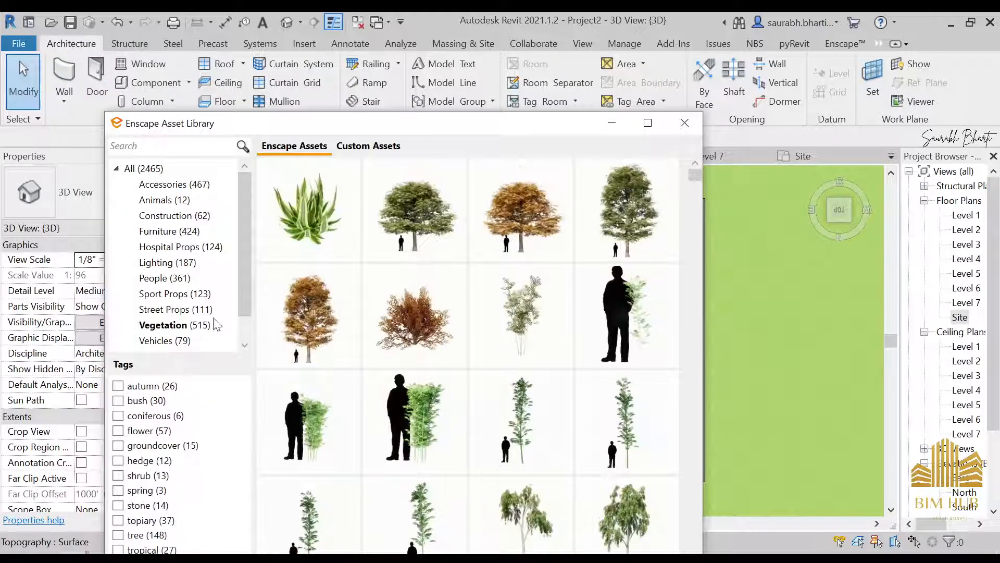
pyautogui.click(628, 208)
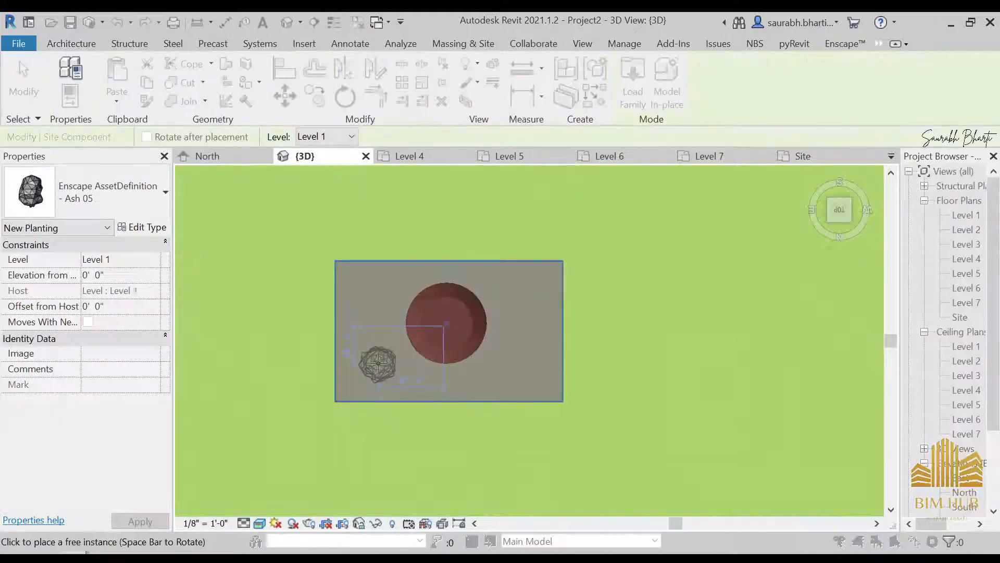
pyautogui.moveTo(380, 362); pyautogui.dragTo(652, 344, button='middle')
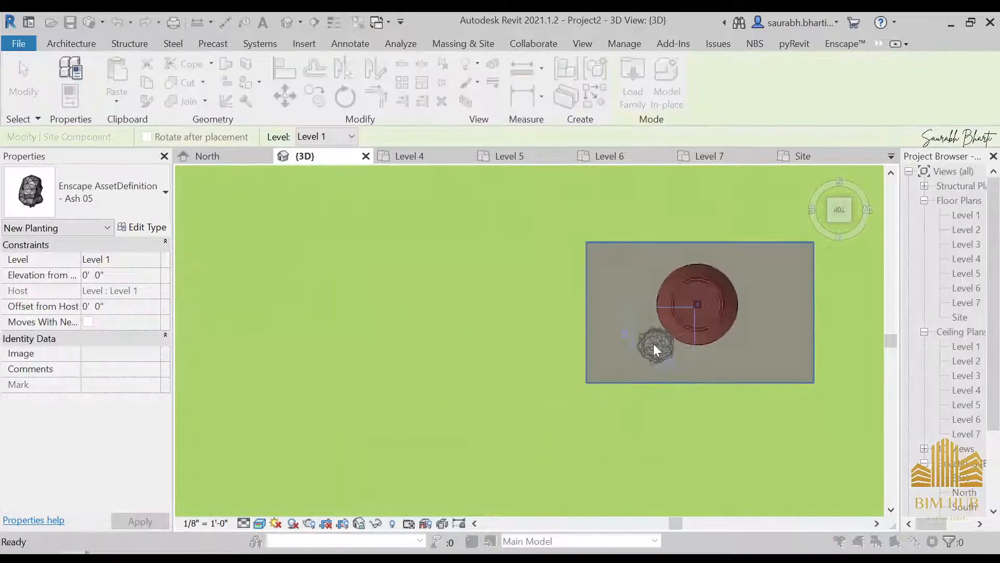
pyautogui.scroll(-2, 652, 344)
pyautogui.click(367, 427)
pyautogui.click(367, 386)
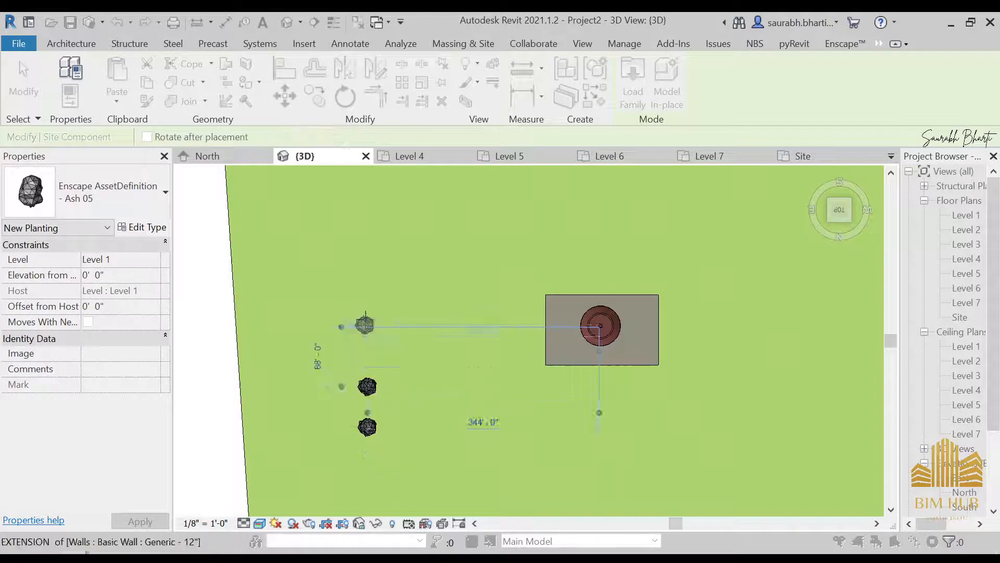
pyautogui.click(365, 325)
pyautogui.click(414, 284)
pyautogui.click(504, 257)
pyautogui.click(601, 240)
# - Place more Ash 05 trees on the other side of the tower pad and fill the gaps in the arc
pyautogui.click(891, 266)
pyautogui.scroll(-6, 738, 338)
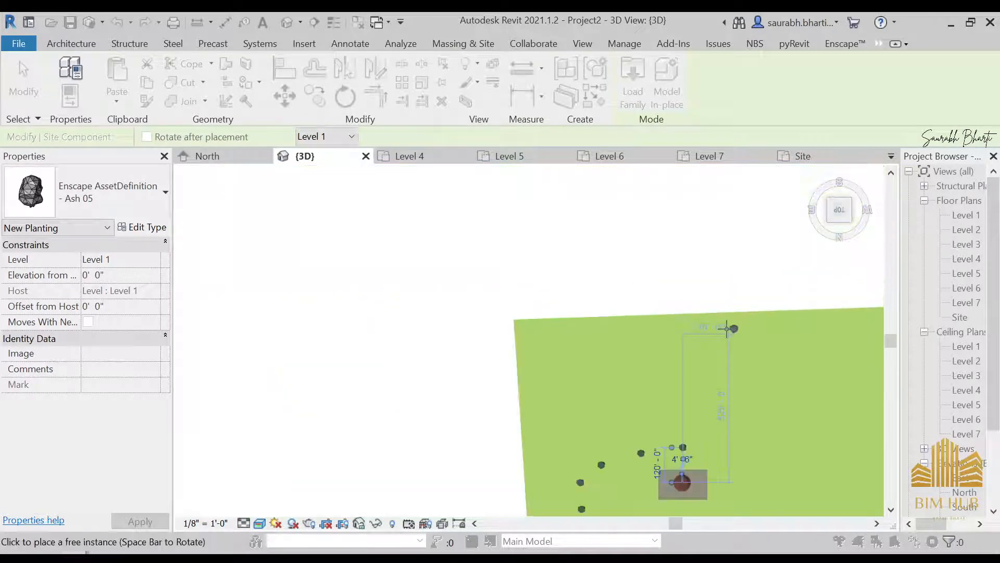
pyautogui.moveTo(739, 367); pyautogui.dragTo(678, 395, button='middle')
pyautogui.scroll(2, 665, 397)
pyautogui.press('Return')
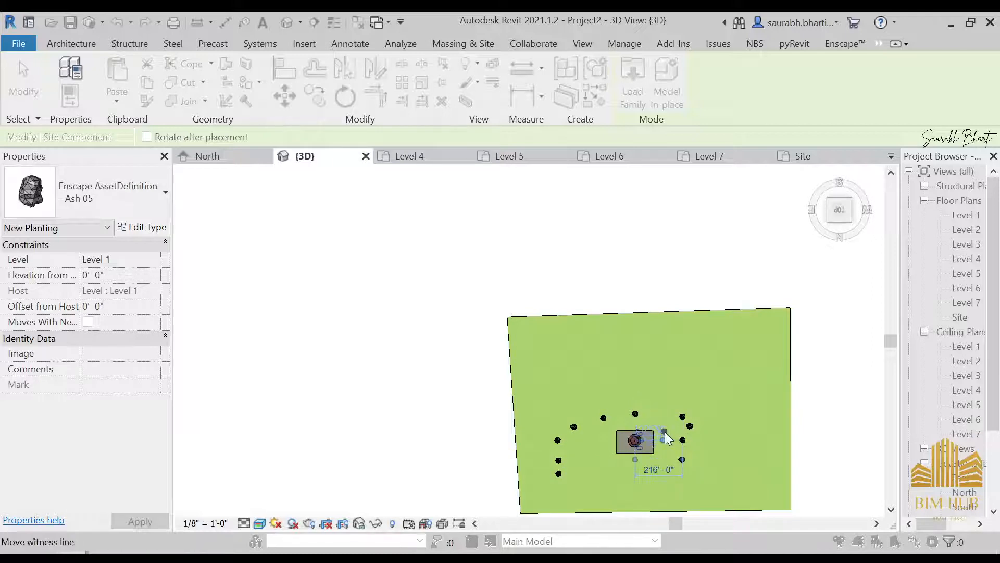
pyautogui.click(657, 418)
pyautogui.click(614, 429)
pyautogui.click(571, 454)
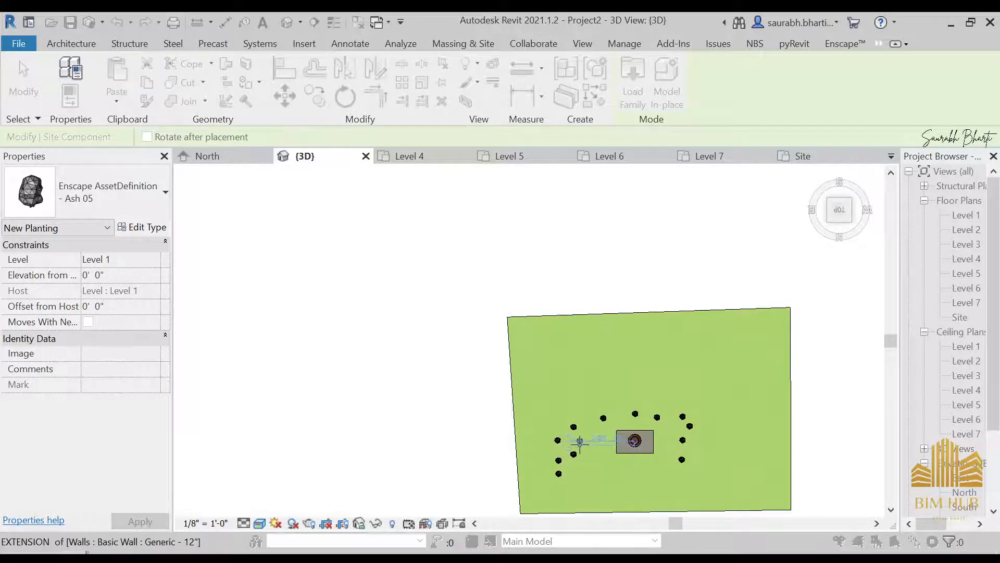
pyautogui.click(594, 466)
pyautogui.click(604, 418)
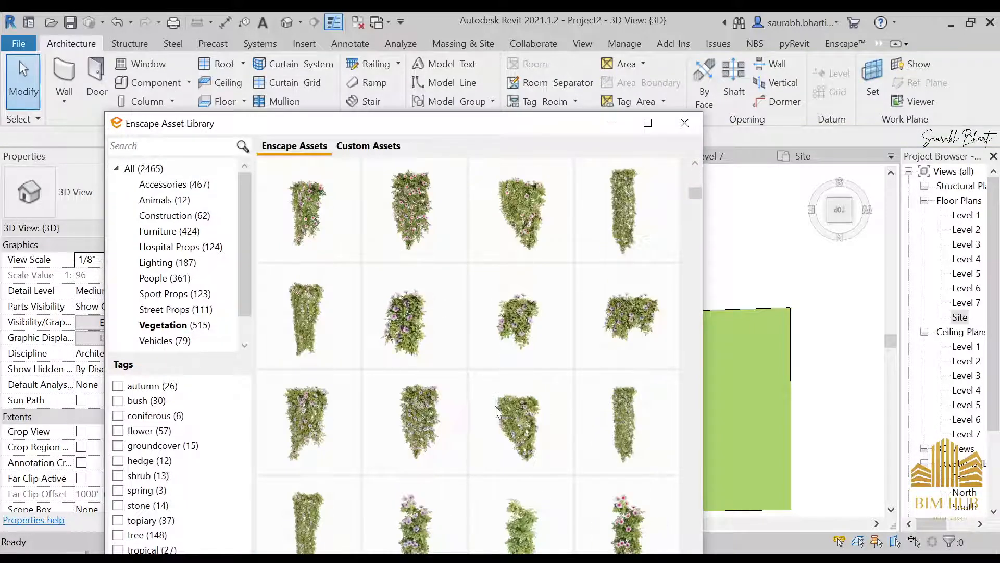
# - Load the Cutleaf European Beech from the vegetation assets and place trees near the pad and along the site's far edge
pyautogui.scroll(-5, 497, 424)
pyautogui.scroll(-1, 525, 344)
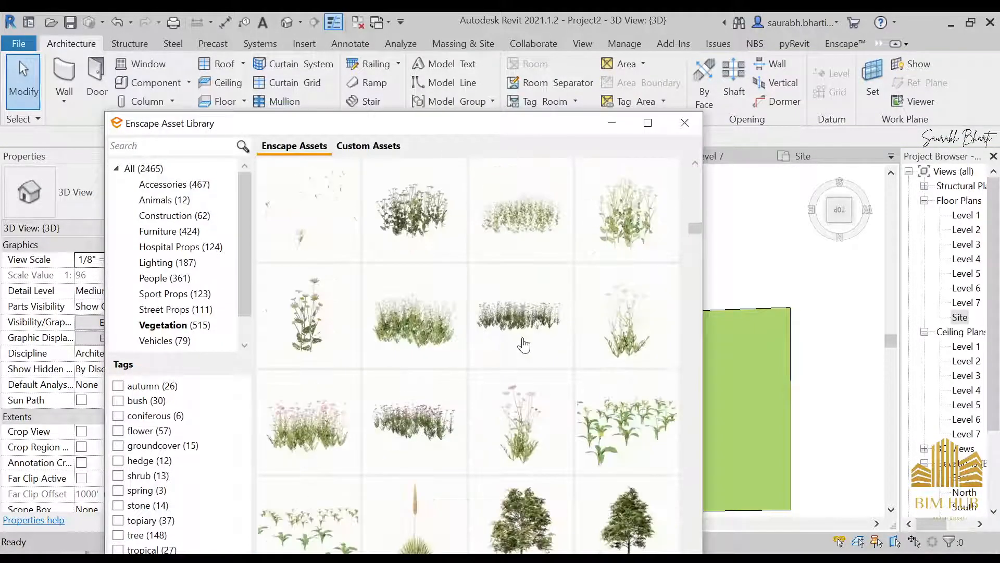
pyautogui.scroll(2, 525, 343)
pyautogui.click(608, 320)
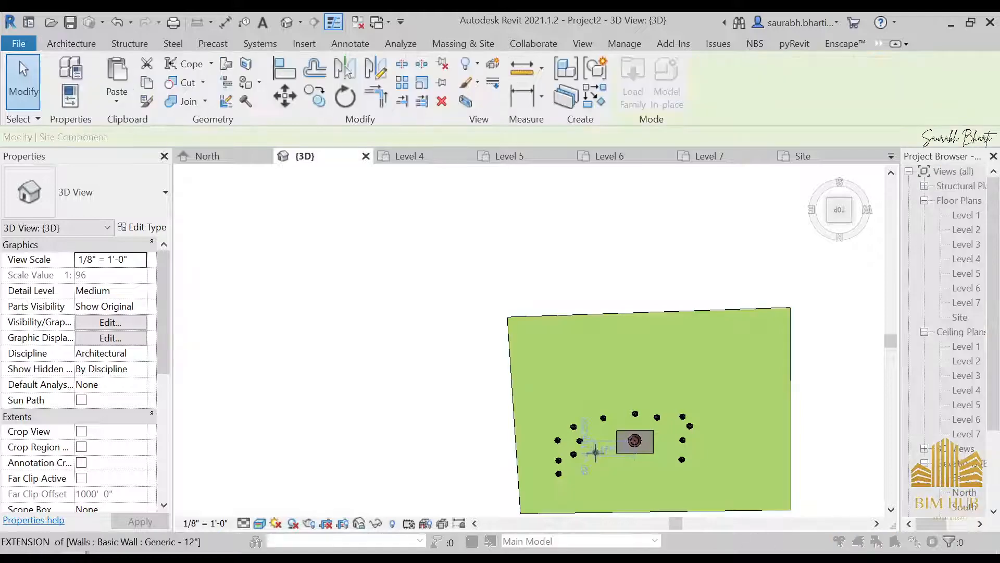
pyautogui.click(597, 452)
pyautogui.click(592, 377)
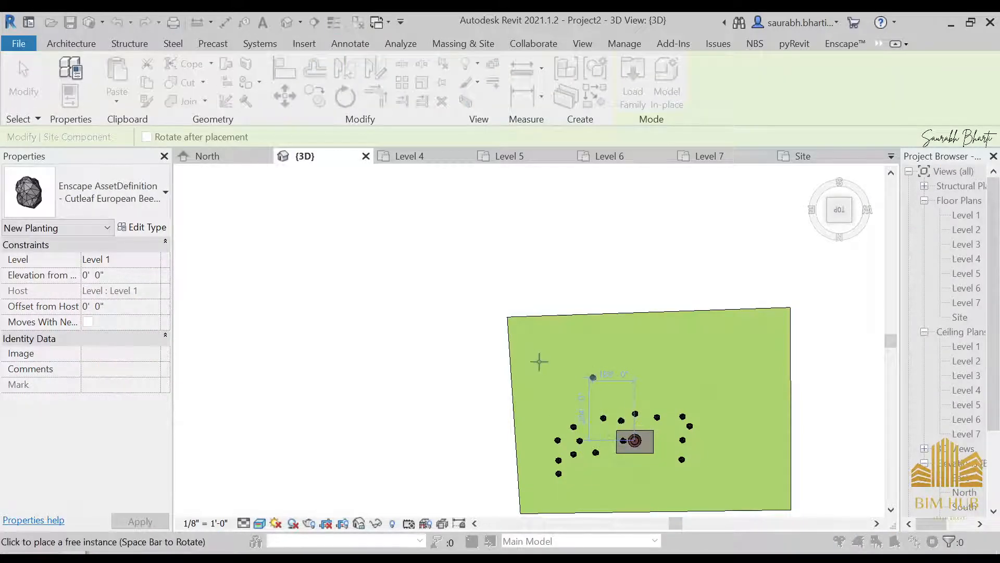
pyautogui.click(543, 362)
pyautogui.click(764, 334)
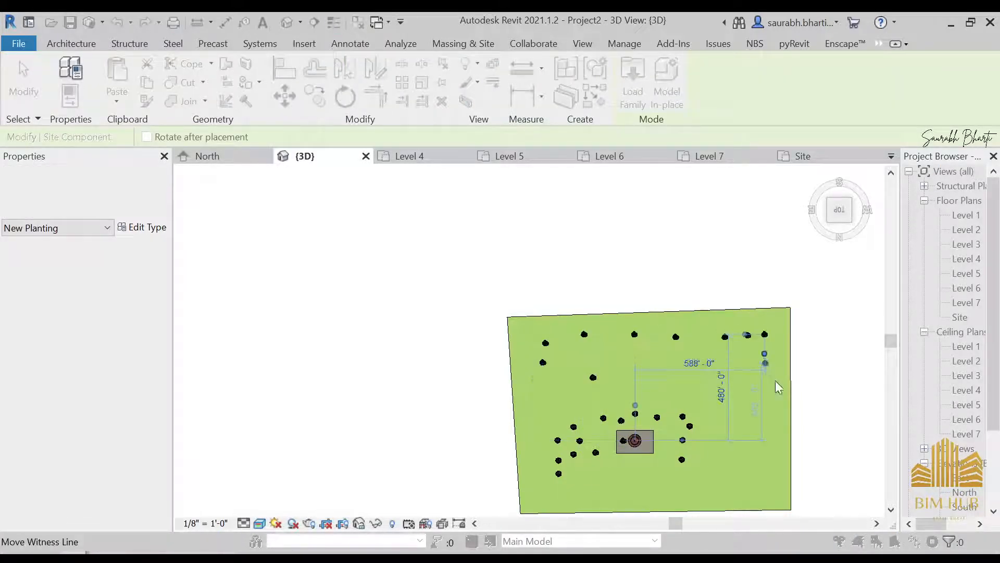
# - Place Cutleaf European Beech trees along the remaining site edges and in the open grass, and end the placement
pyautogui.click(778, 405)
pyautogui.click(779, 478)
pyautogui.click(598, 502)
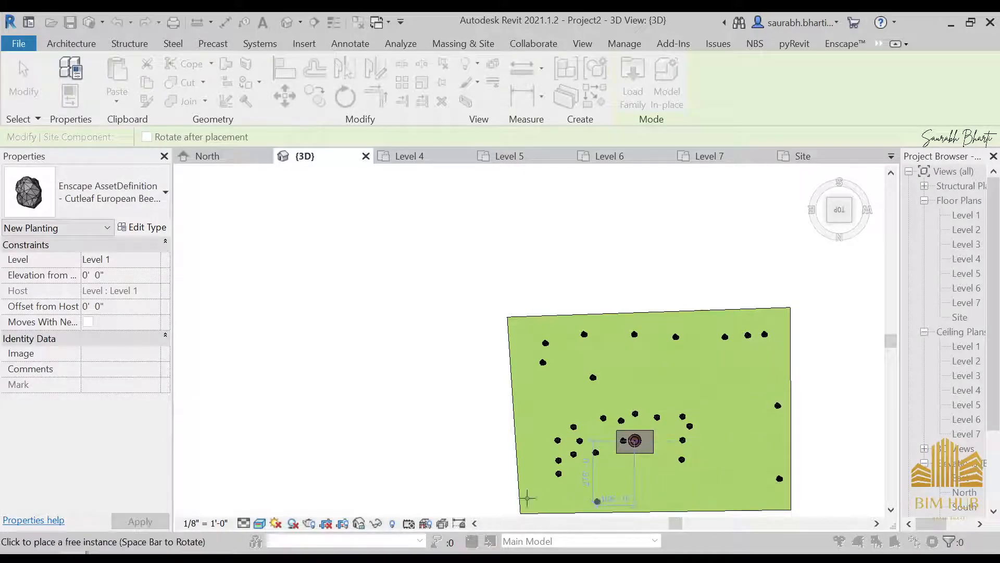
pyautogui.click(525, 430)
pyautogui.click(523, 383)
pyautogui.click(643, 358)
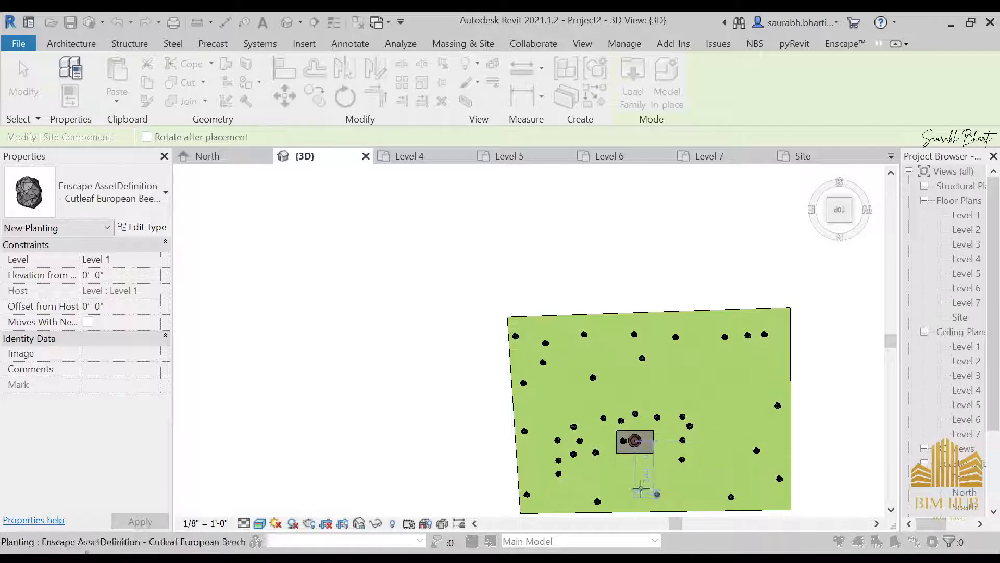
pyautogui.click(699, 484)
pyautogui.press('Escape')
pyautogui.press('Escape')
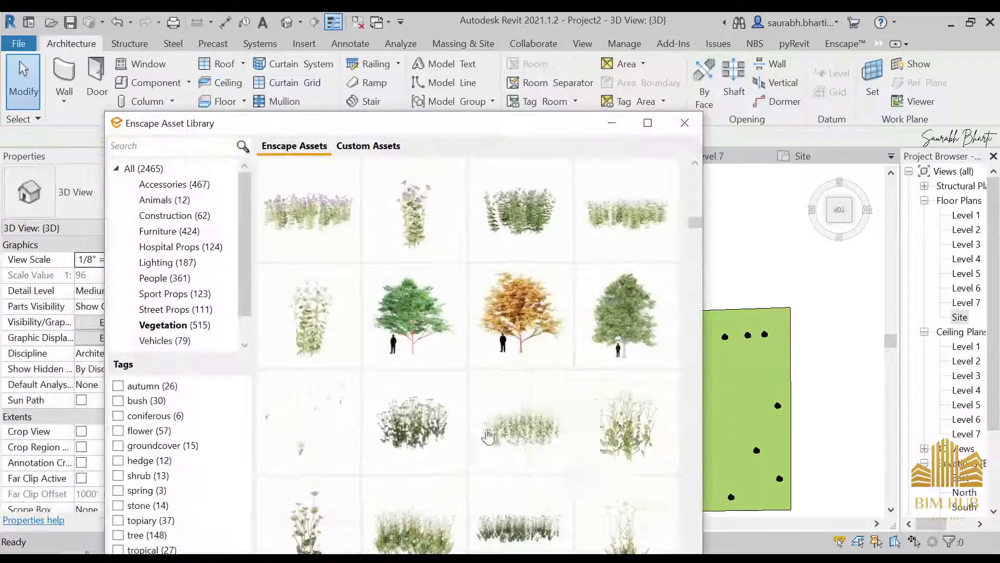
# - Load Office Building 05 from the Enscape street props and place one between the tower pad and the nearby trees
pyautogui.click(198, 295)
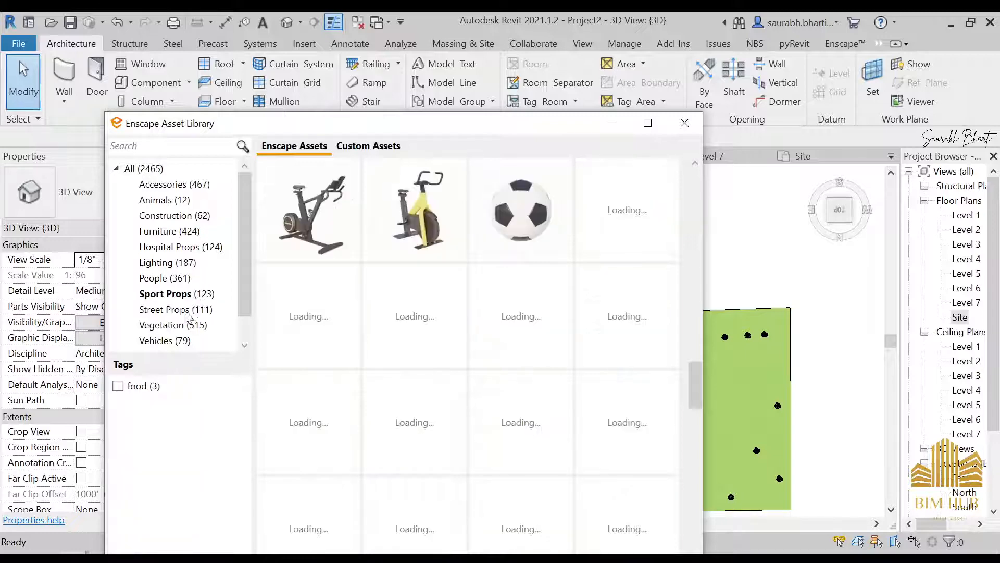
pyautogui.click(189, 310)
pyautogui.moveTo(395, 325)
pyautogui.click(518, 224)
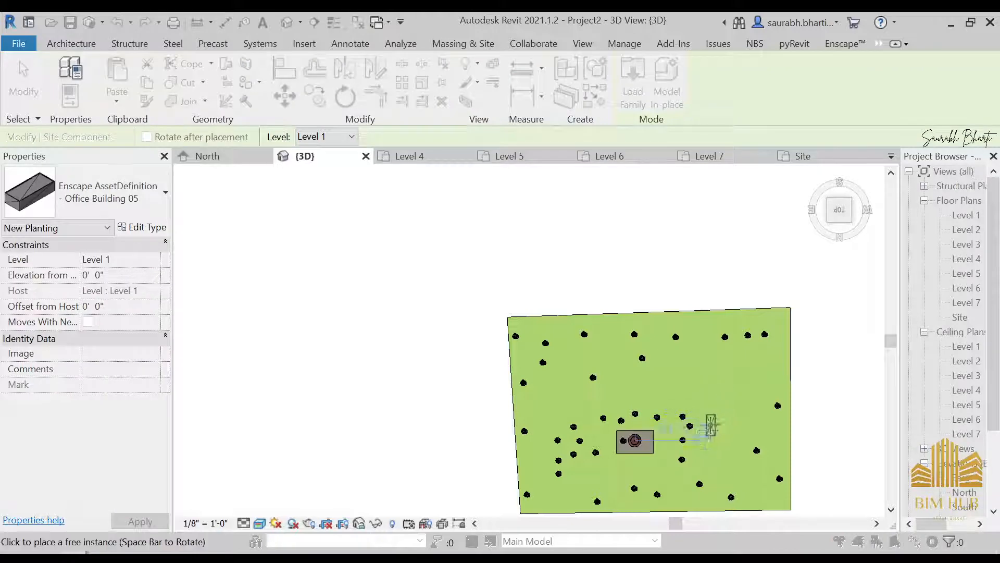
pyautogui.scroll(3, 665, 447)
pyautogui.click(678, 431)
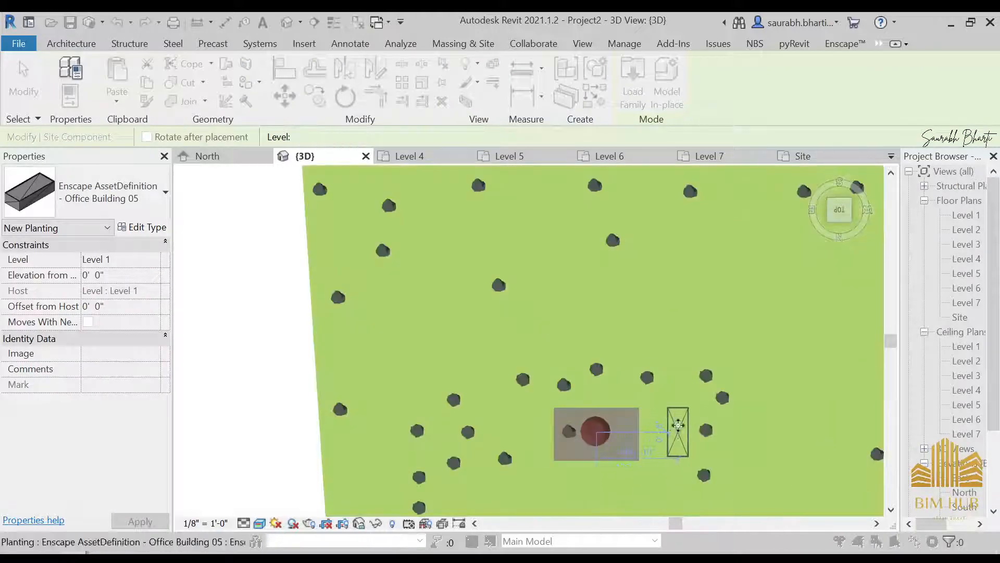
pyautogui.press('space')
pyautogui.press('Escape')
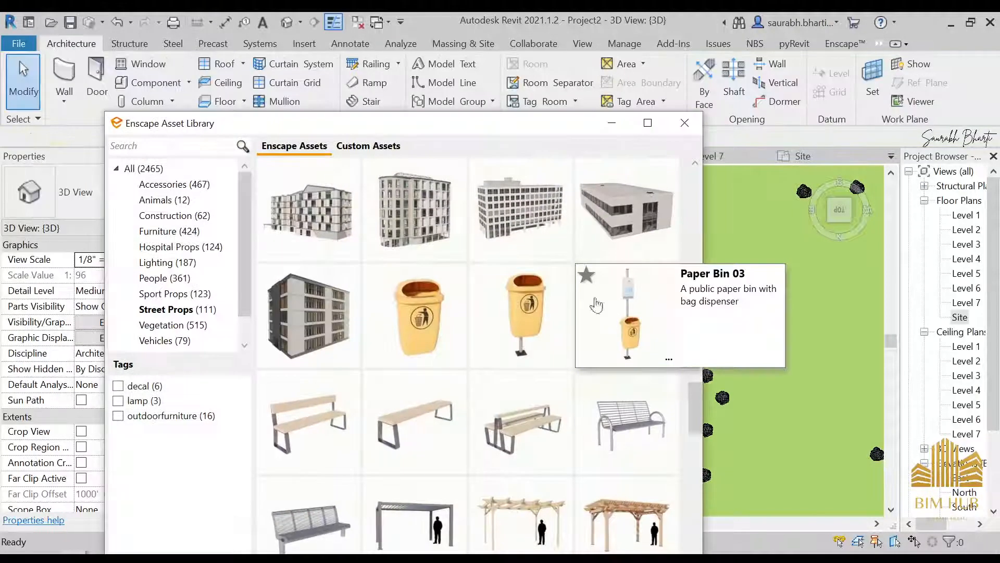
# - Load Office Building 04, place two along the far side of the tower pad and one rotated beside it, and end the placement
pyautogui.click(525, 209)
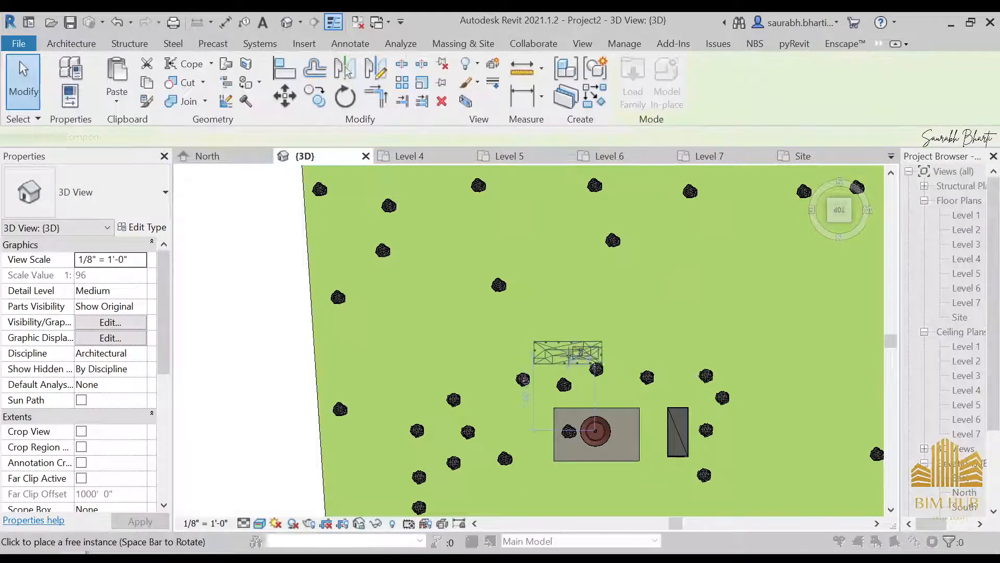
pyautogui.click(581, 353)
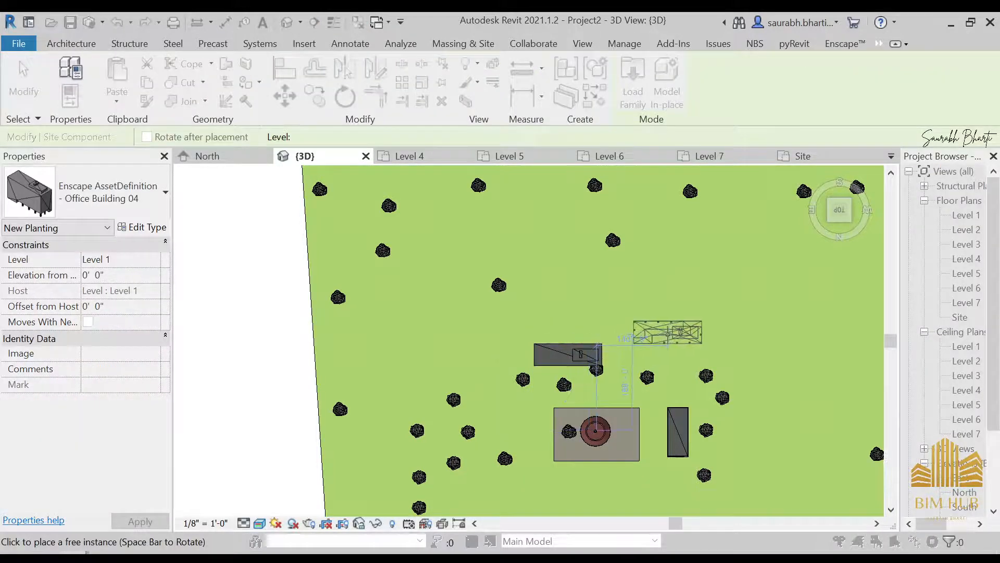
pyautogui.click(668, 333)
pyautogui.press('Escape')
pyautogui.click(683, 123)
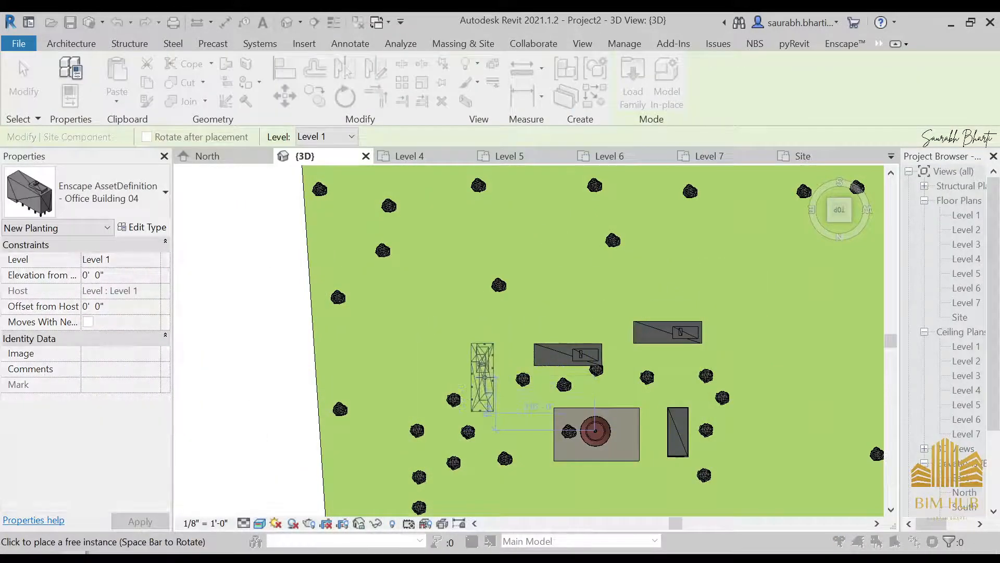
pyautogui.click(484, 377)
pyautogui.moveTo(596, 451); pyautogui.dragTo(602, 338, button='middle')
pyautogui.press('space')
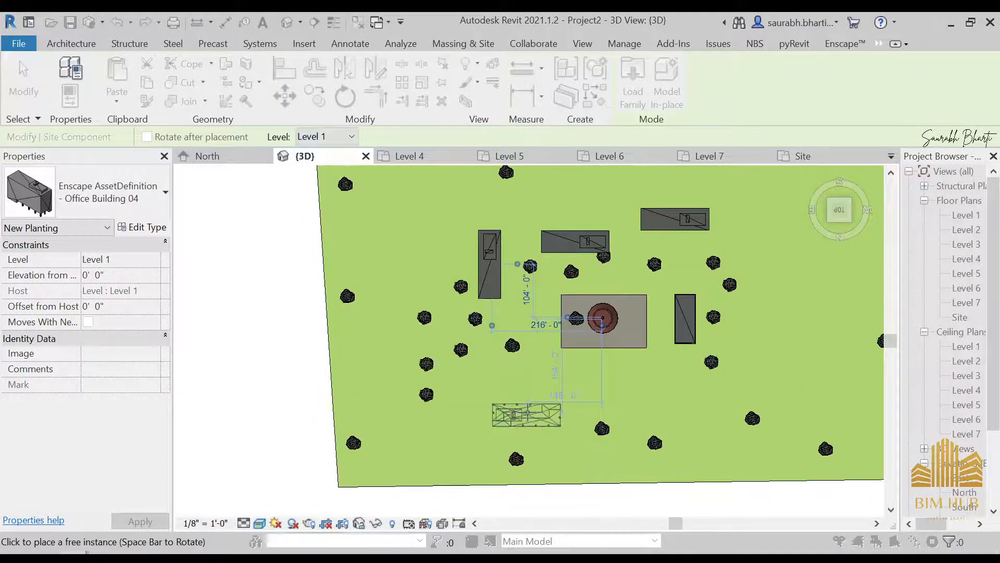
pyautogui.press('Escape')
pyautogui.press('Escape')
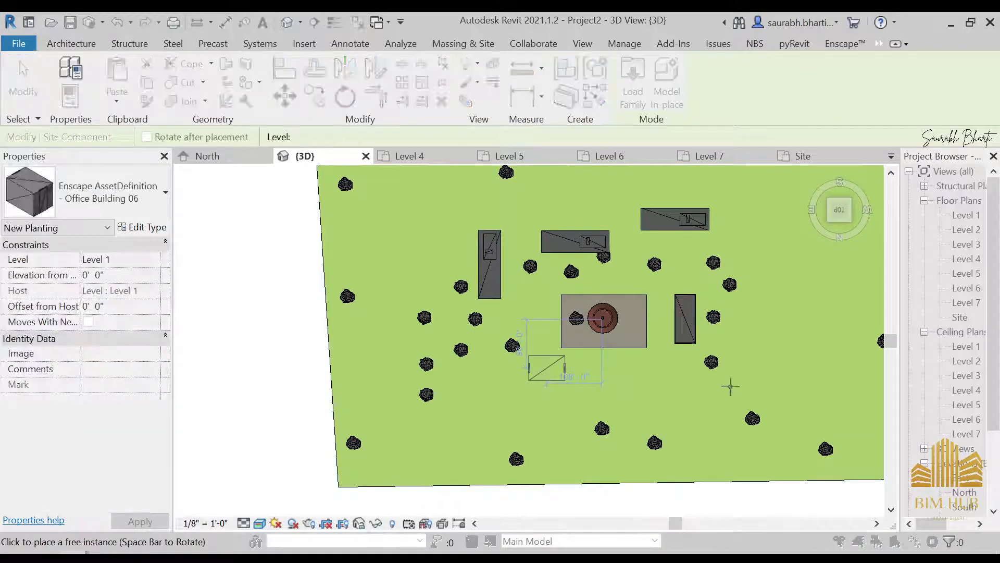
# - Place one Office Building 06 and one Office Building from the street props along the near side of the tower pad
pyautogui.press('Escape')
pyautogui.press('Escape')
pyautogui.scroll(-5, 568, 383)
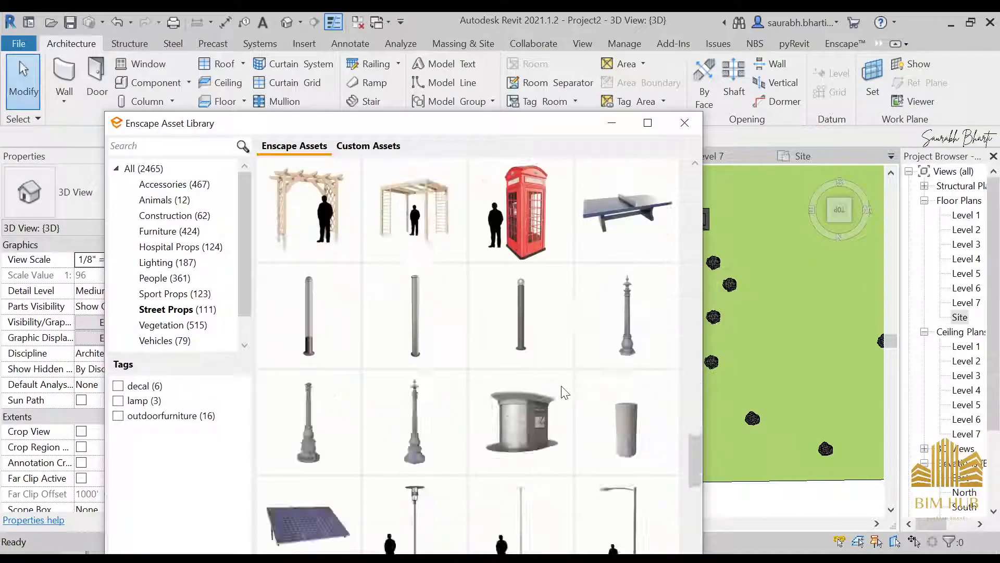
pyautogui.scroll(7, 562, 386)
pyautogui.scroll(-3, 561, 386)
pyautogui.click(649, 243)
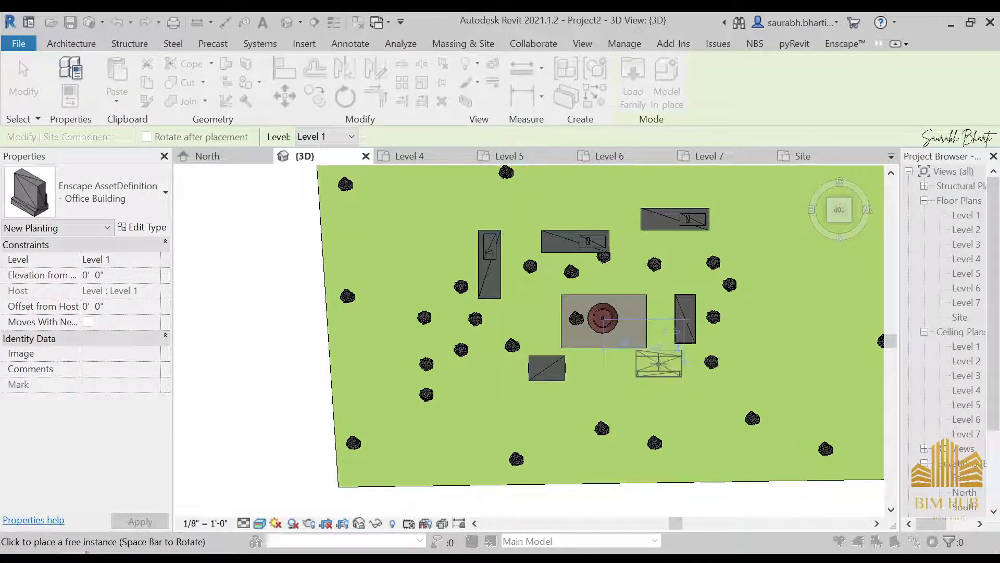
pyautogui.click(657, 372)
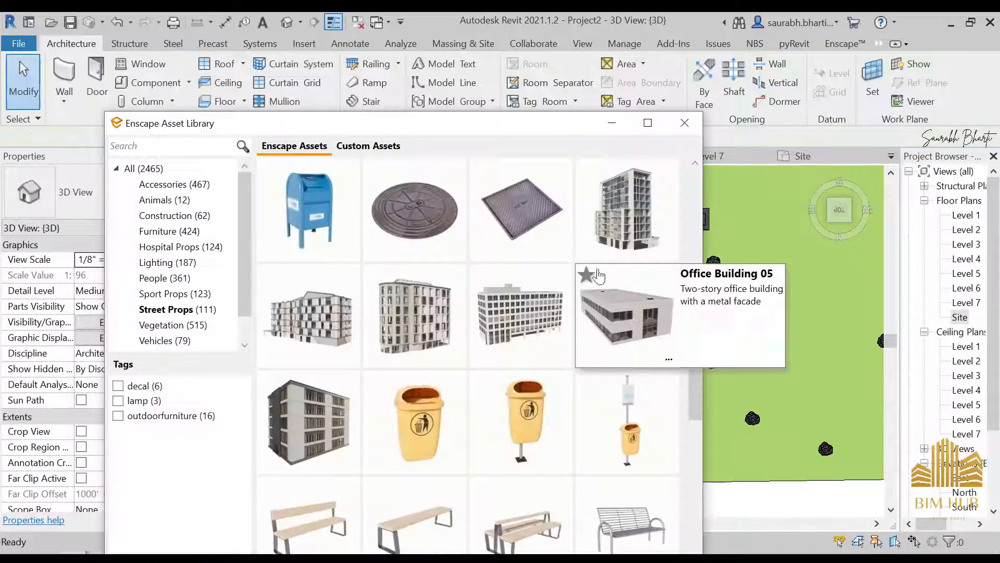
# - Put away the asset library, start the Enscape rendering of the {3D} view, and maximize its window
pyautogui.scroll(-10, 494, 414)
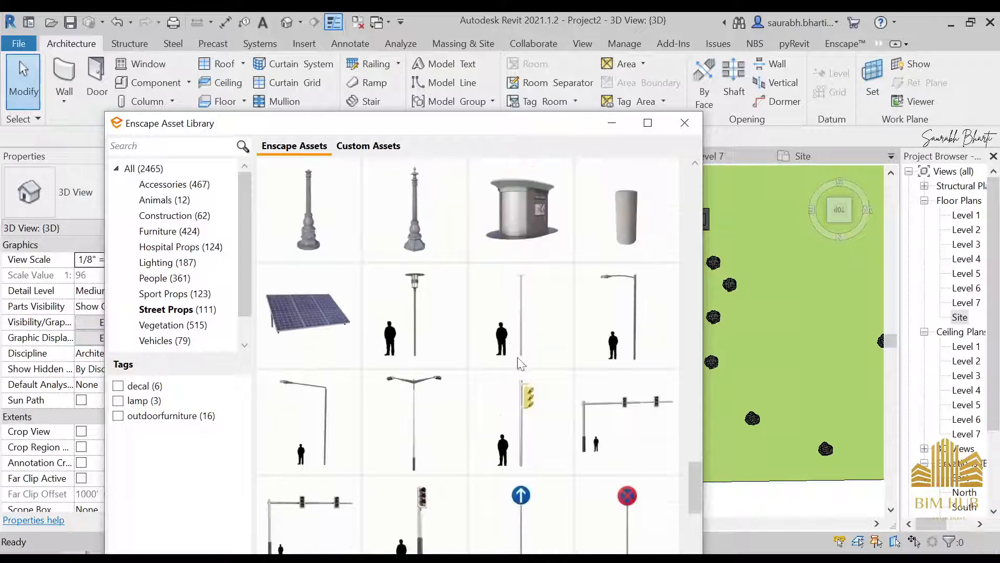
pyautogui.click(614, 123)
pyautogui.keyDown('shift'); pyautogui.moveTo(708, 389); pyautogui.dragTo(635, 338, button='middle'); pyautogui.keyUp('shift')
pyautogui.scroll(5, 636, 337)
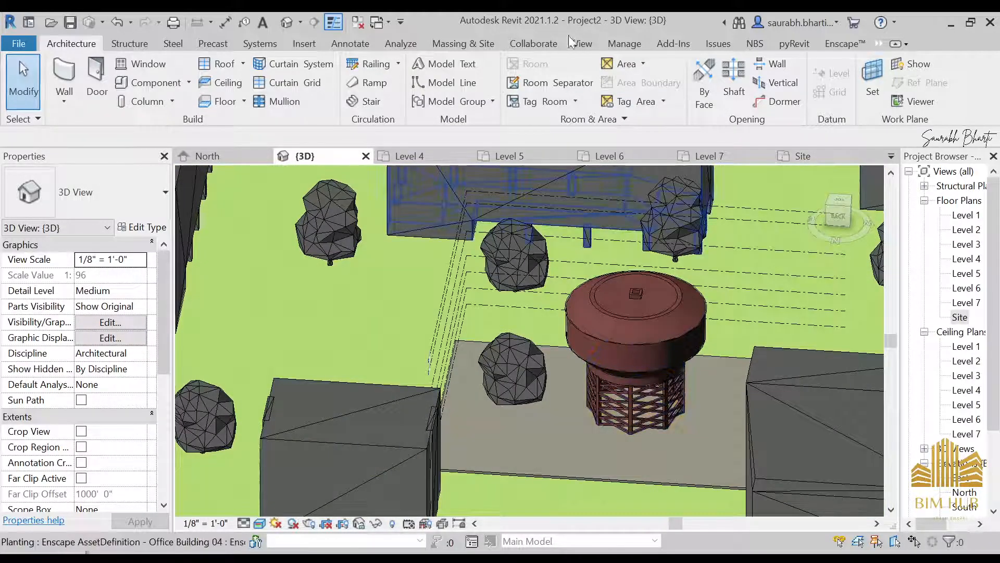
pyautogui.click(845, 43)
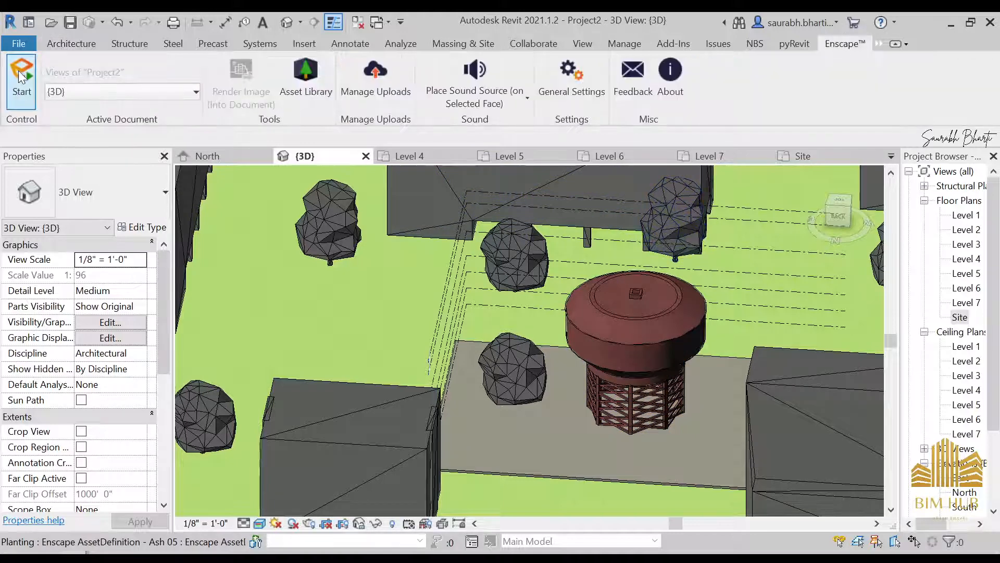
pyautogui.click(21, 81)
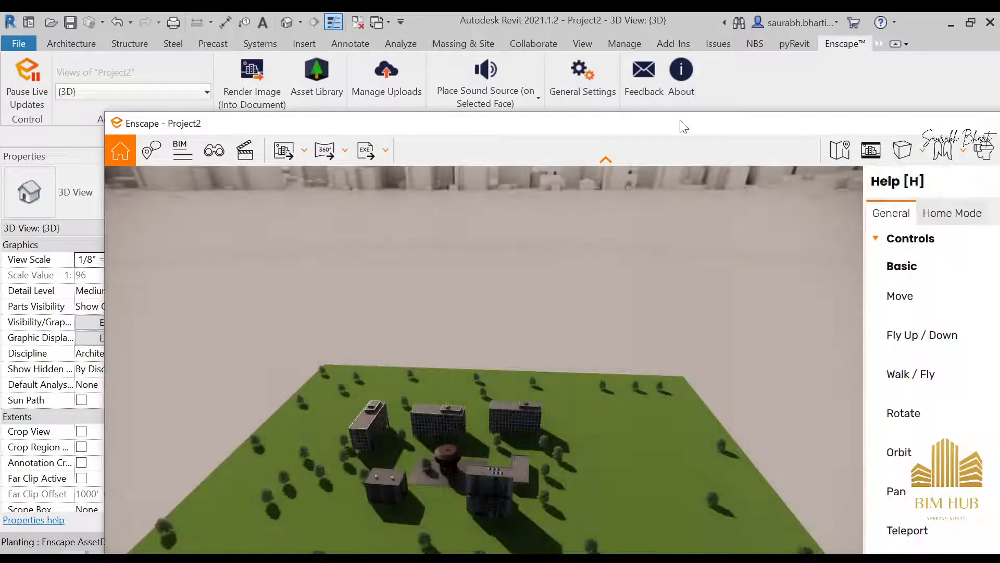
pyautogui.doubleClick(684, 127)
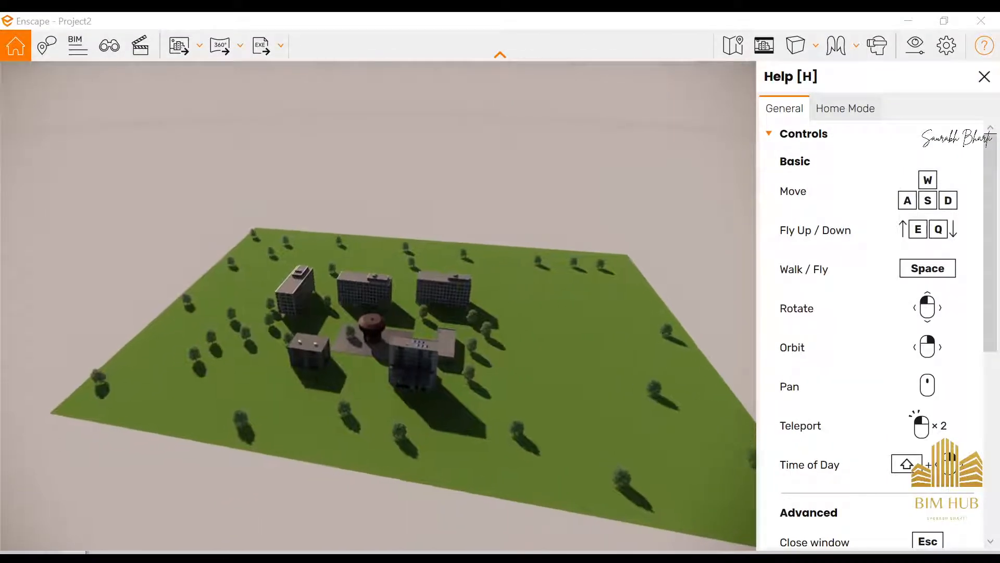
# - Fly from the site overview down to ground level in front of the water tower
pyautogui.press('w')
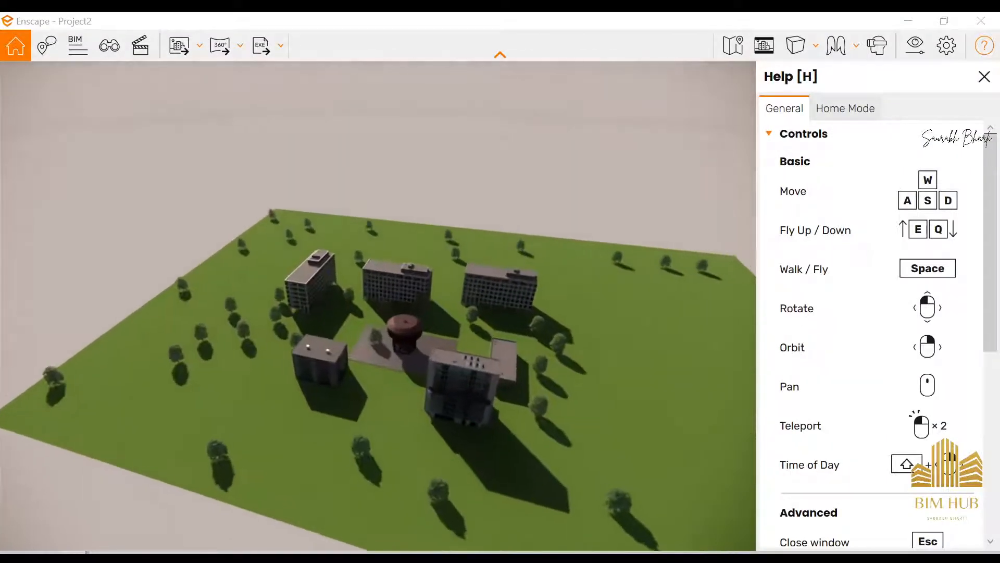
pyautogui.press('w')
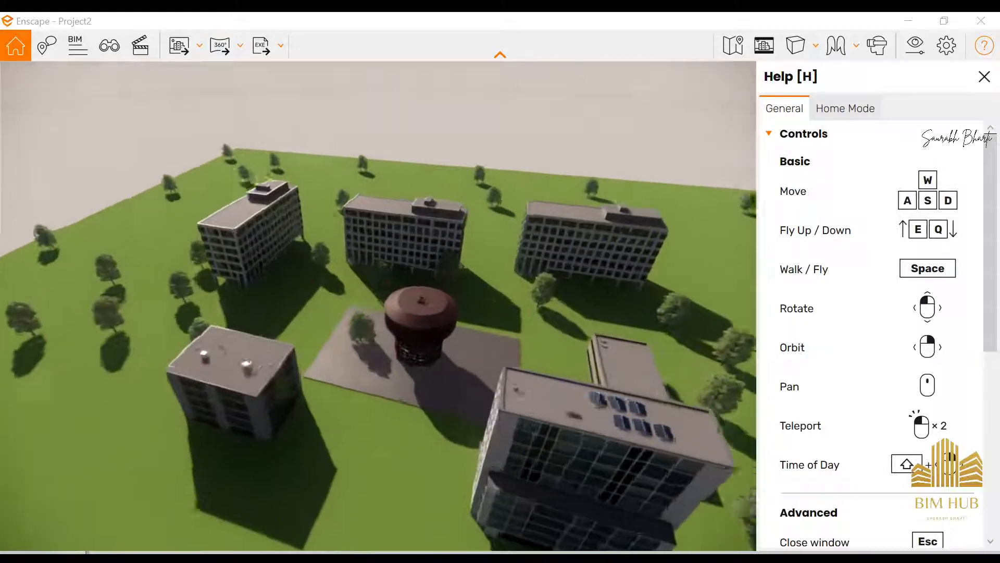
pyautogui.press('w')
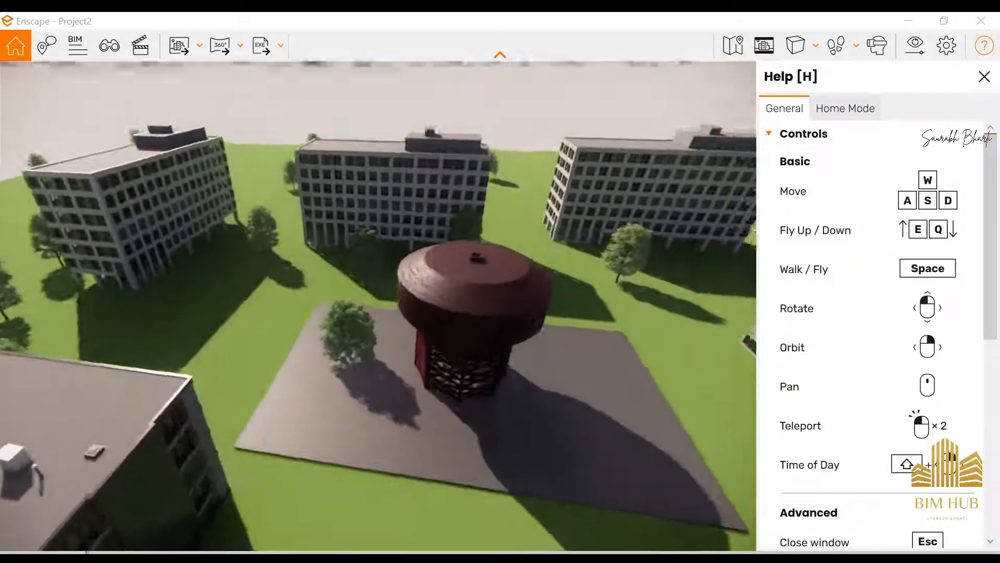
pyautogui.press('q')
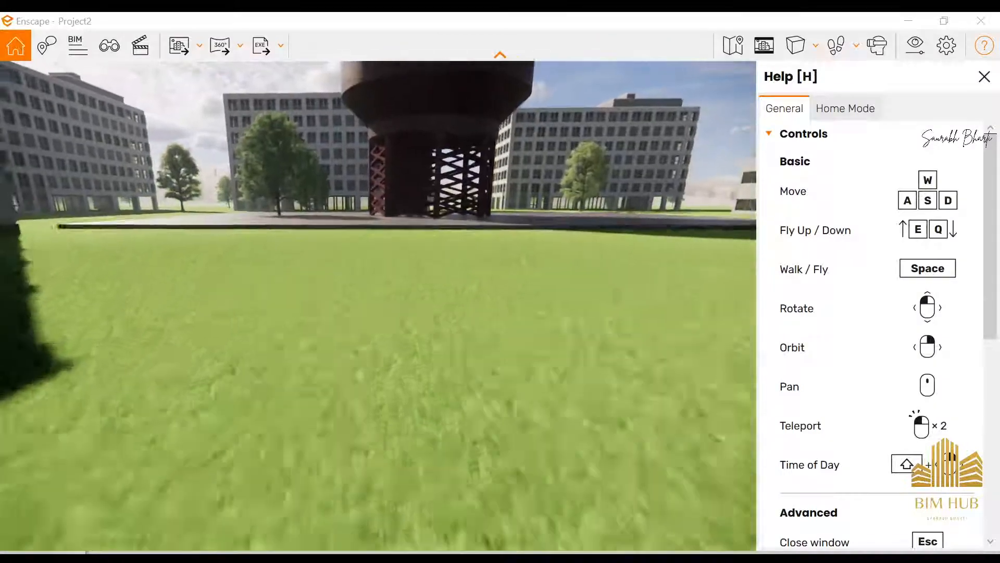
pyautogui.press('w')
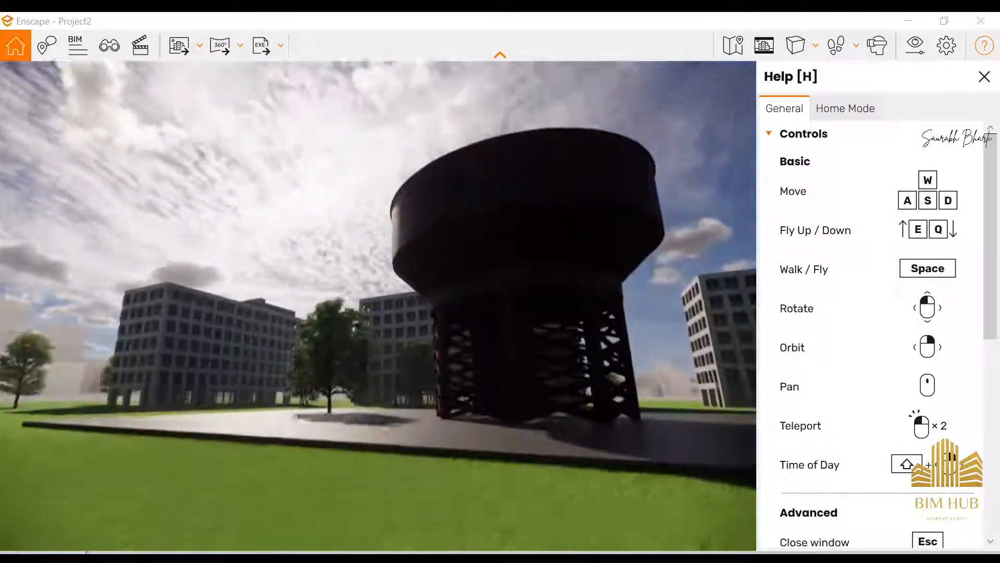
# - Shift the rendering's time of day to about 08:58 and move sideways around the tower's base
pyautogui.moveTo(369, 365); pyautogui.dragTo(393, 374)
pyautogui.keyDown('shift'); pyautogui.moveTo(393, 374); pyautogui.dragTo(140, 416, button='right'); pyautogui.keyUp('shift')
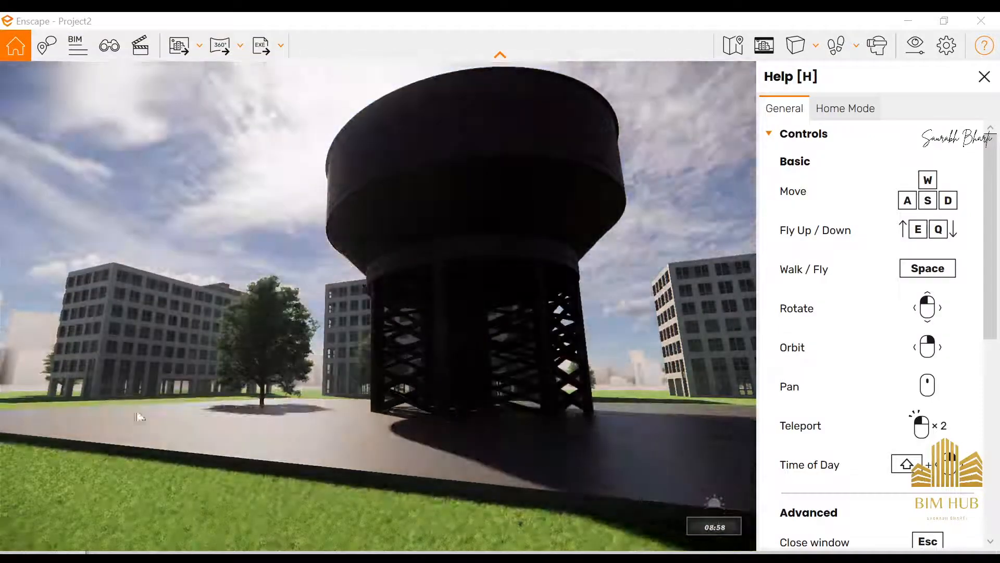
pyautogui.moveTo(139, 416); pyautogui.dragTo(449, 417)
pyautogui.press('a')
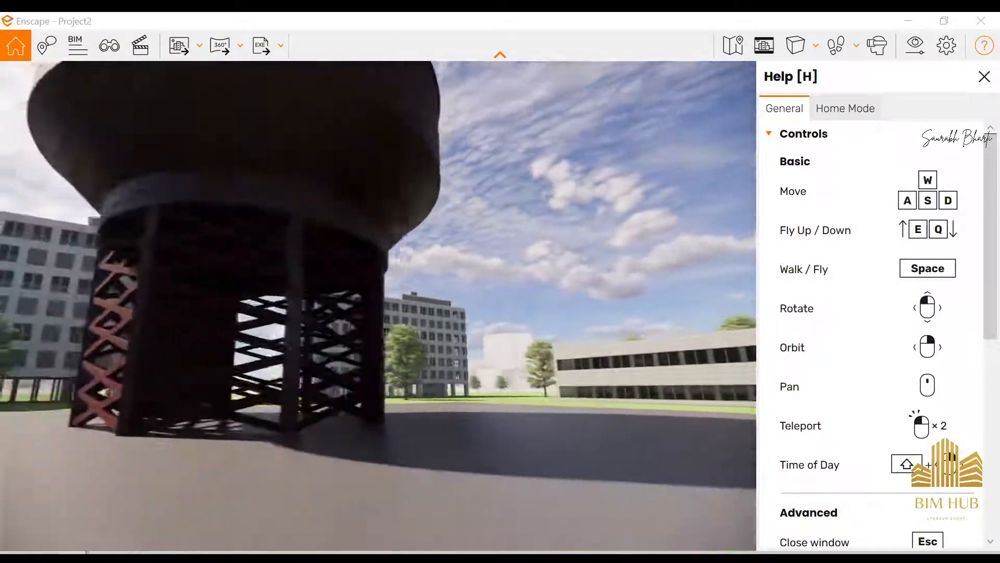
pyautogui.press('a')
pyautogui.hotkey('alt', 'Tab')
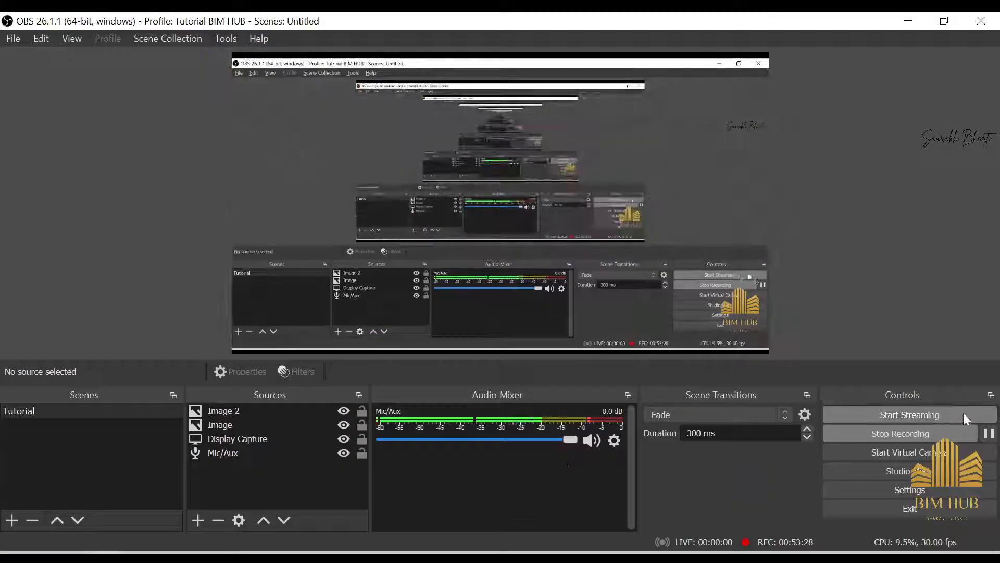
pyautogui.click(907, 22)
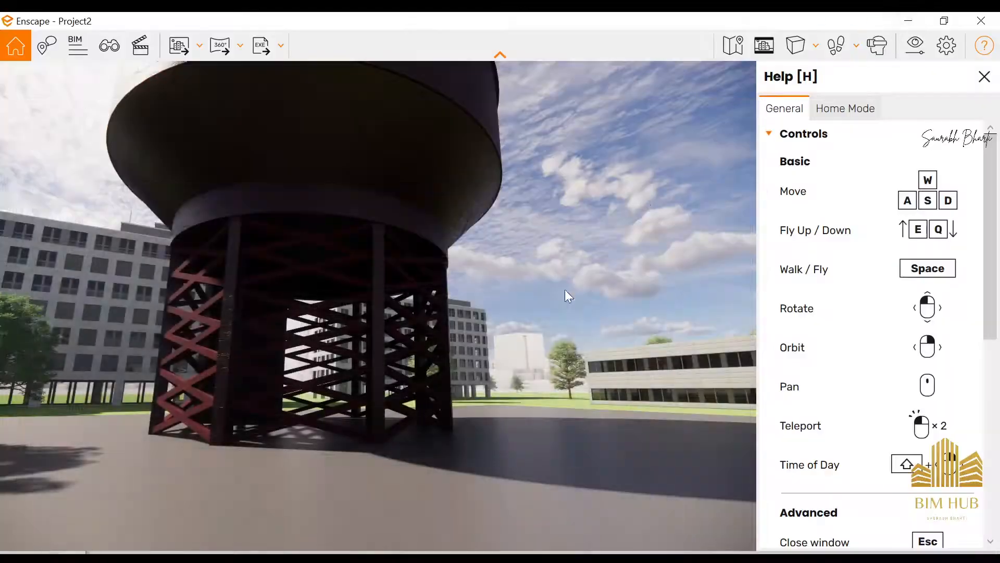
# - Back away until the whole water tower is in view and advance the time of day to compare its lighting
pyautogui.moveTo(436, 282); pyautogui.dragTo(425, 300)
pyautogui.press('s')
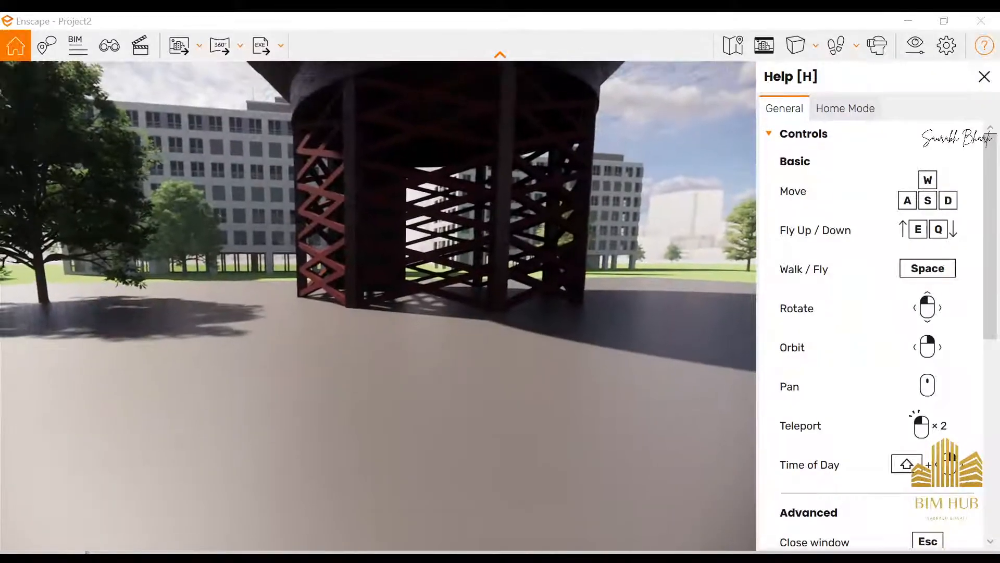
pyautogui.press('s')
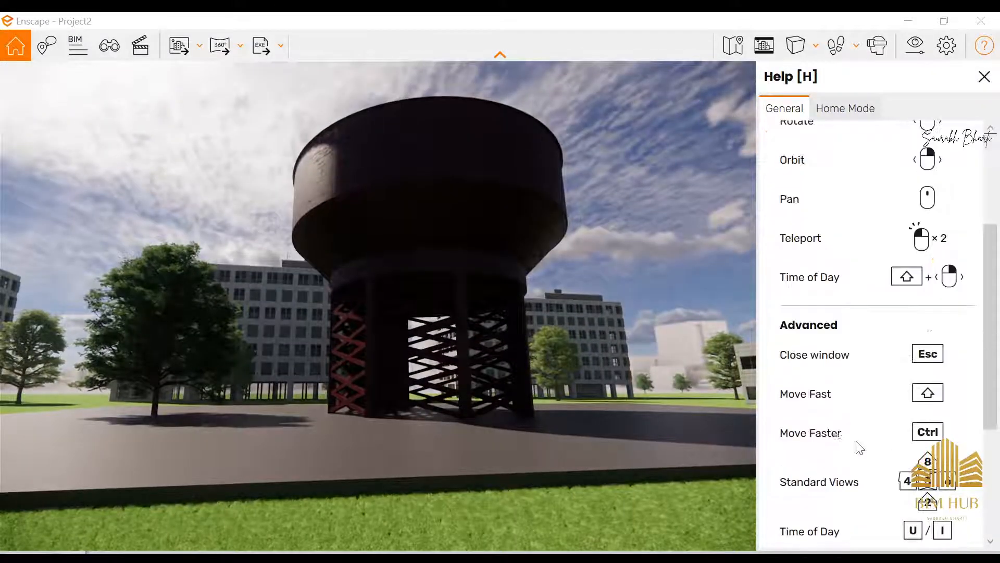
pyautogui.press('i')
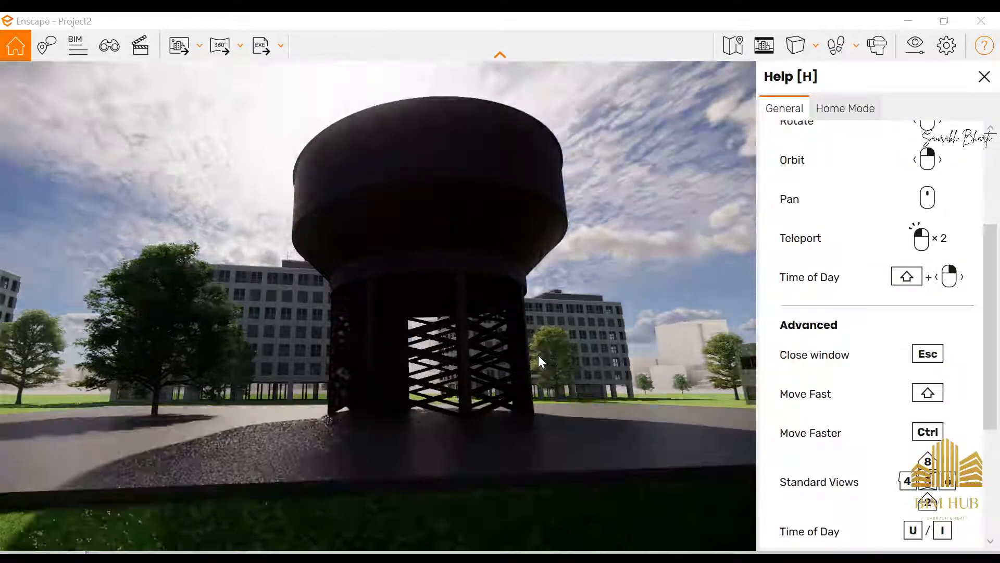
# - Walk inside the tower's lattice base and shift the time of day to 10:29 to examine the light and shadows
pyautogui.press('w')
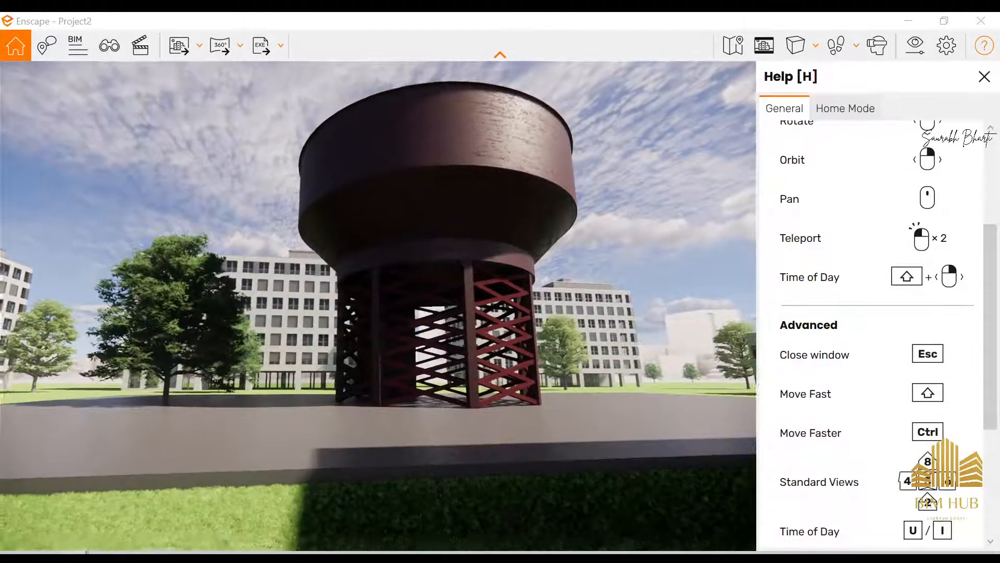
pyautogui.press('w')
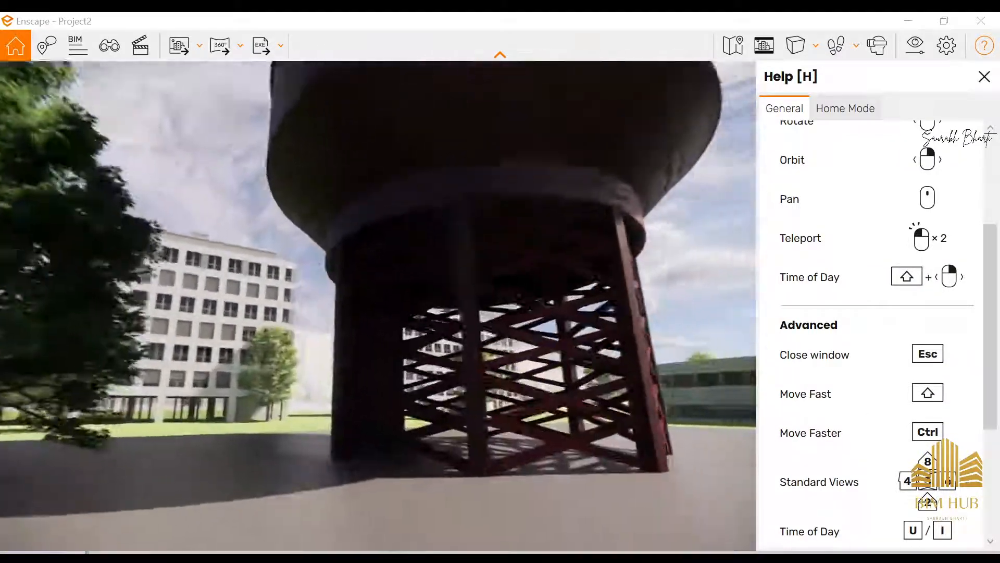
pyautogui.press('w')
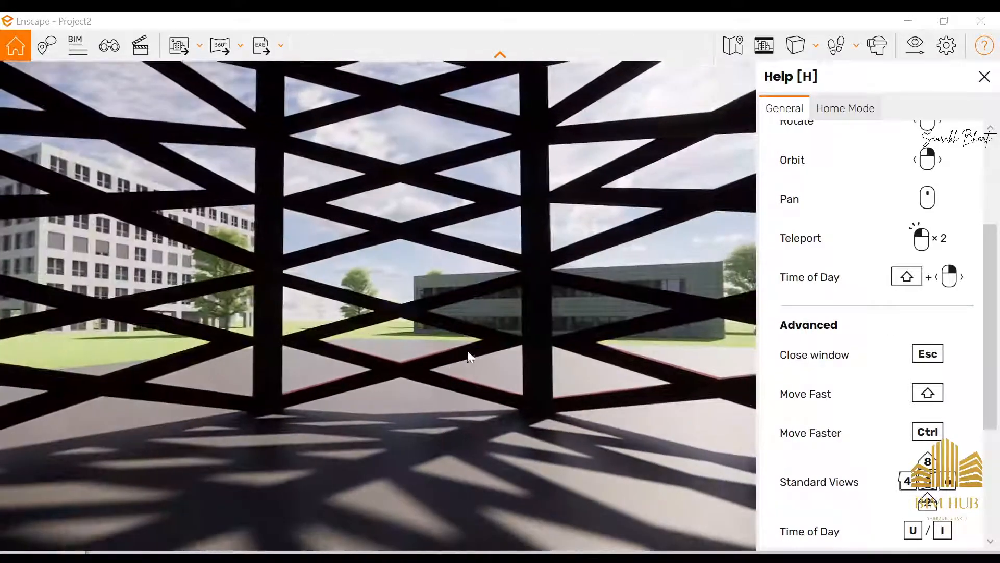
pyautogui.keyDown('shift'); pyautogui.moveTo(467, 351); pyautogui.dragTo(396, 352, button='right'); pyautogui.keyUp('shift')
pyautogui.press('space')
pyautogui.moveTo(467, 356); pyautogui.dragTo(646, 356)
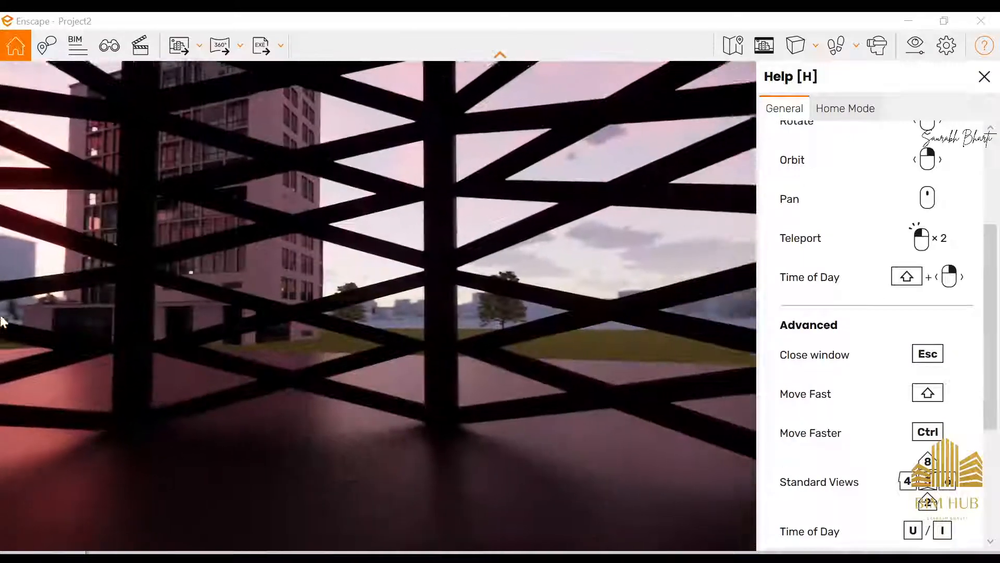
pyautogui.keyDown('shift'); pyautogui.moveTo(469, 355); pyautogui.dragTo(512, 354, button='right'); pyautogui.keyUp('shift')
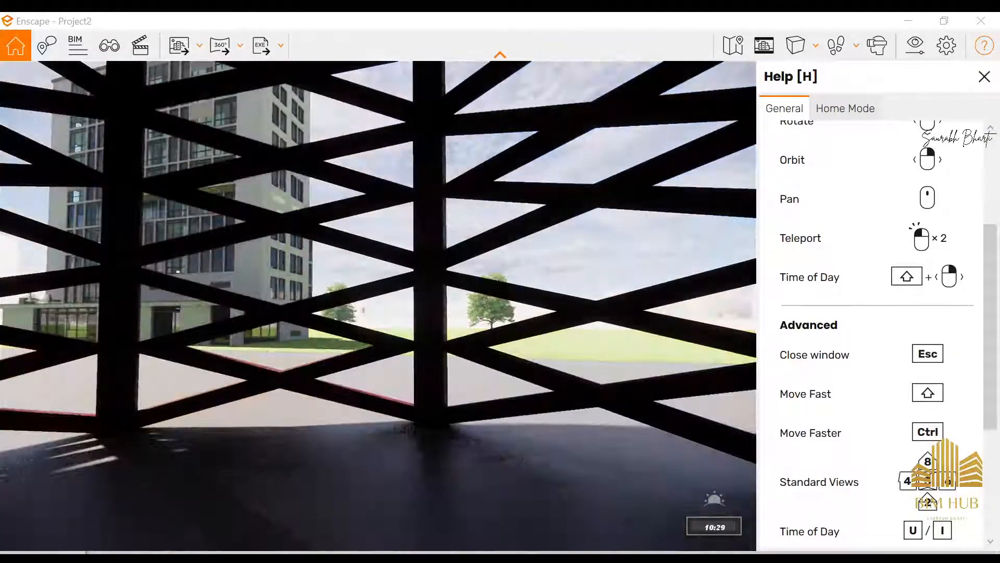
# - Fly out through the lattice bracing and up over the tank roof to its square hatch
pyautogui.press('w')
pyautogui.moveTo(469, 355); pyautogui.dragTo(646, 354)
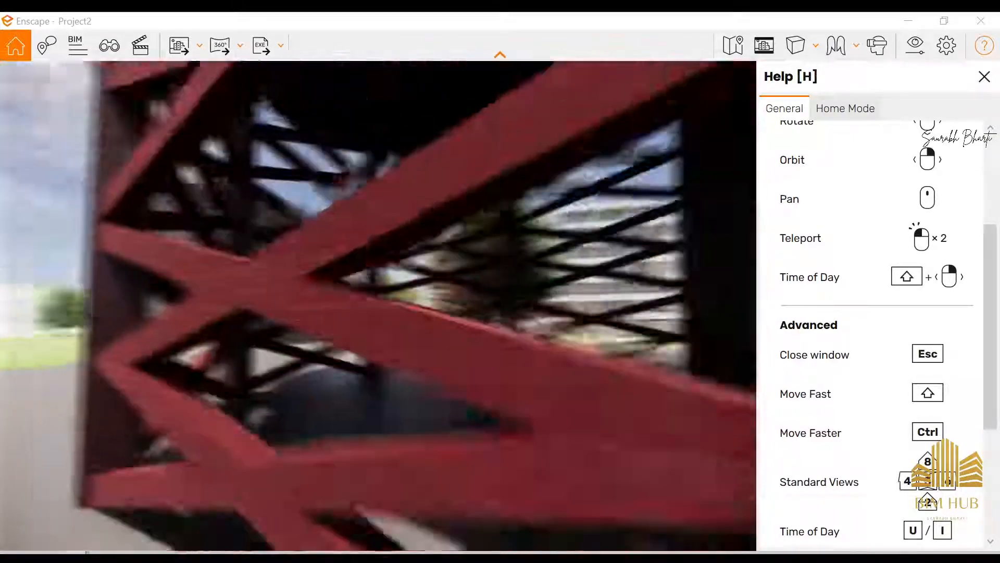
pyautogui.press('s')
pyautogui.moveTo(443, 354); pyautogui.dragTo(422, 406)
pyautogui.press('e')
pyautogui.press('w')
pyautogui.press('w')
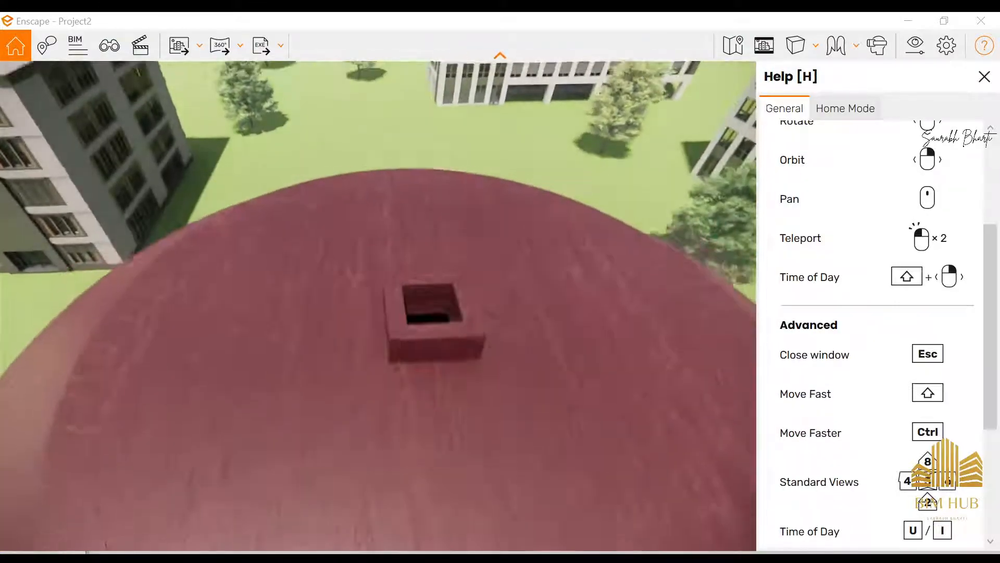
# - Fly down through the roof hatch into the tank and adjust the time of day to examine the water inside
pyautogui.press('space')
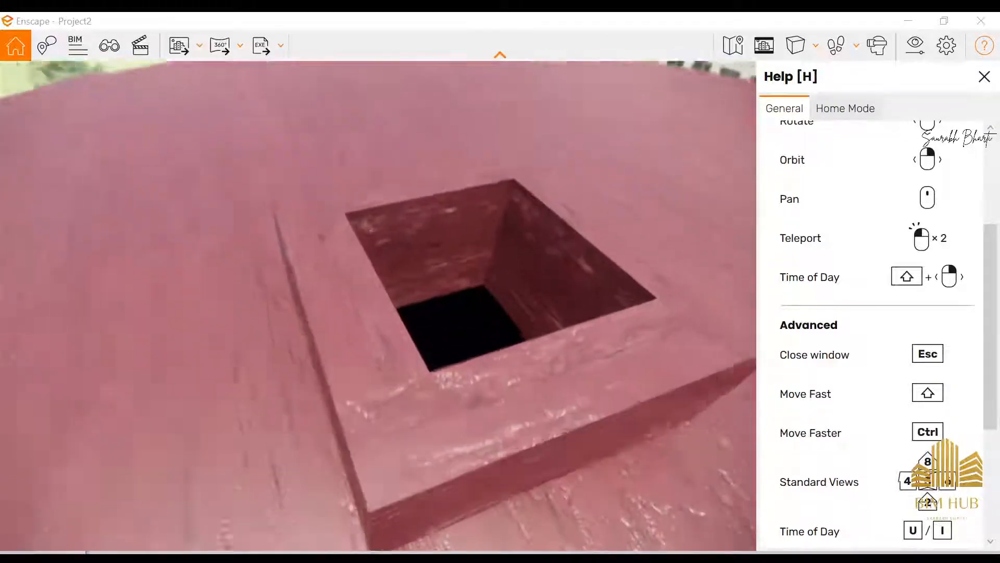
pyautogui.press('space')
pyautogui.press('w')
pyautogui.press('w')
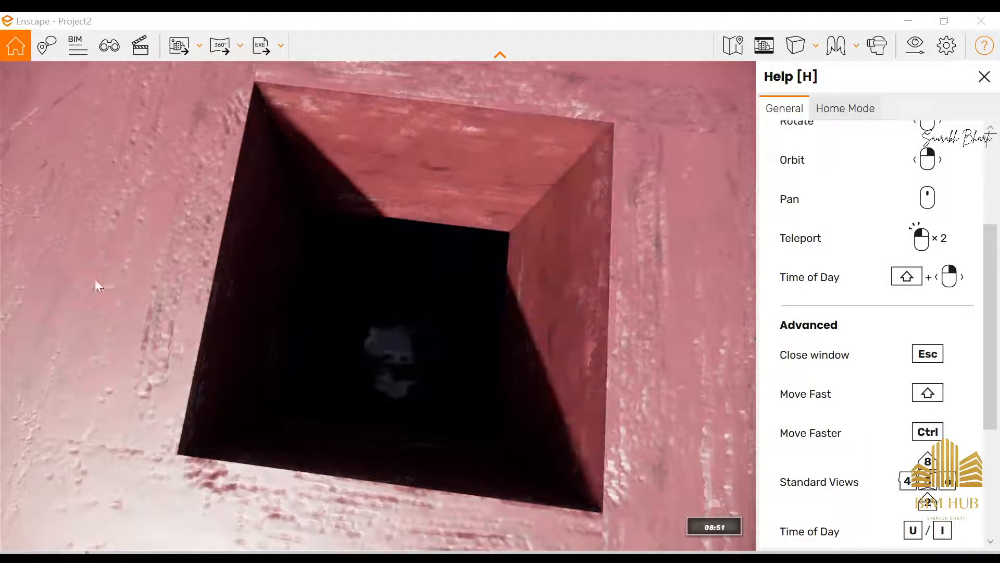
pyautogui.press('i')
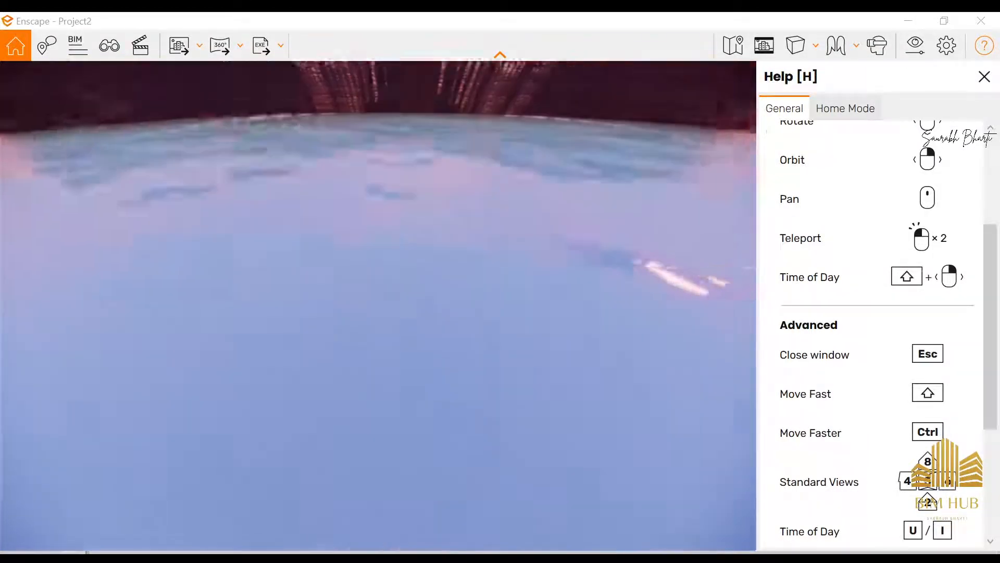
# - Fly out of the tank through the roof hatch and look over the roof and the surrounding buildings
pyautogui.moveTo(378, 313); pyautogui.dragTo(195, 140)
pyautogui.press('w')
pyautogui.press('w')
pyautogui.press('w')
pyautogui.press('a')
pyautogui.press('w')
pyautogui.press('s')
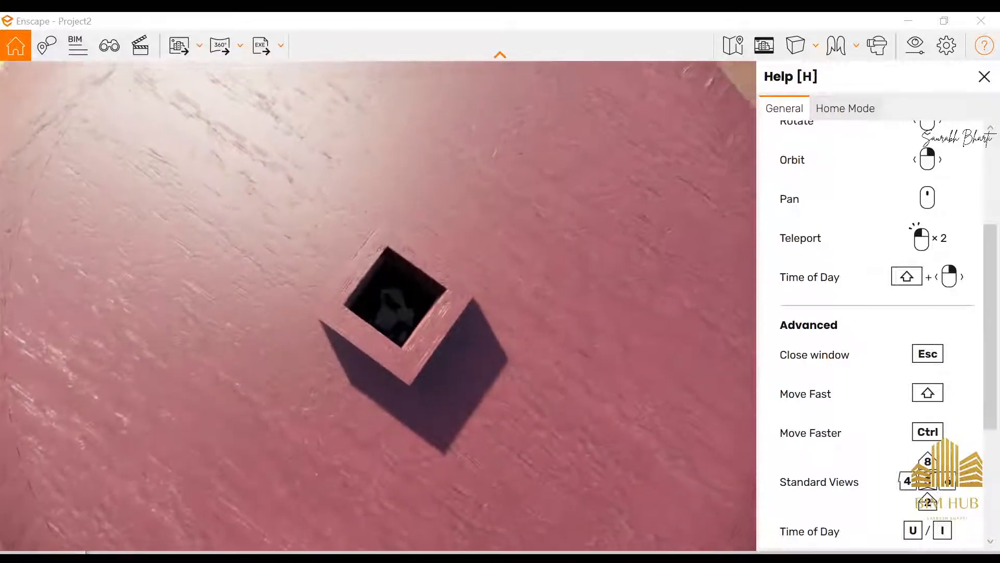
pyautogui.press('s')
pyautogui.moveTo(365, 260); pyautogui.dragTo(719, 89)
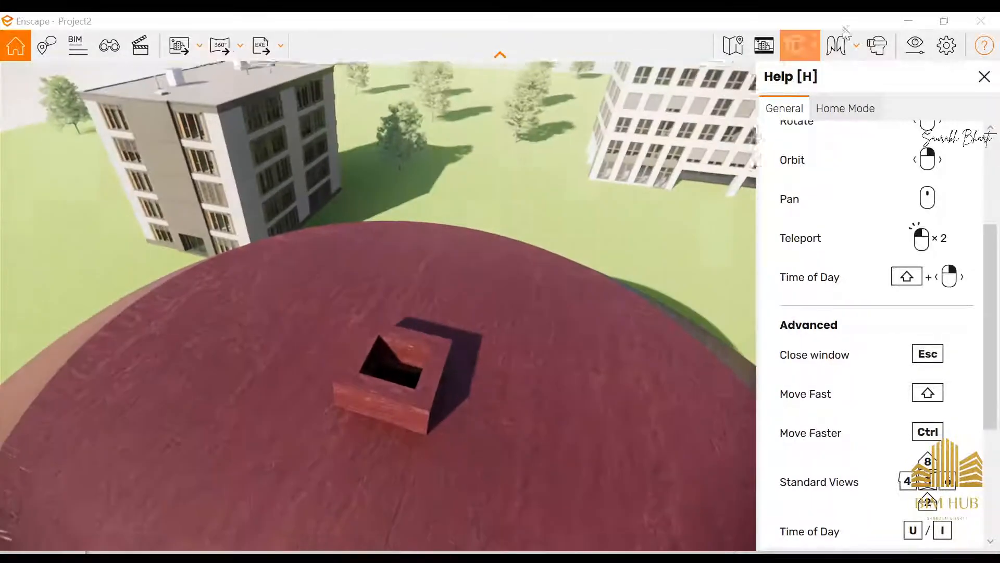
# - Switch to Revit, open the Level 7 floor plan, and save the project as "Water reservoir" in the desktop's Tank Map folder
pyautogui.click(909, 21)
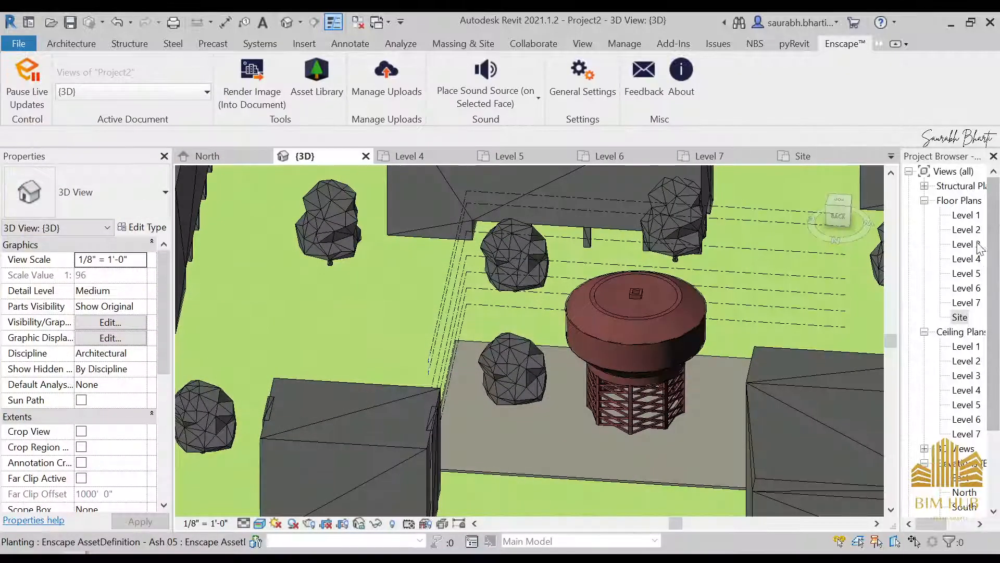
pyautogui.doubleClick(968, 301)
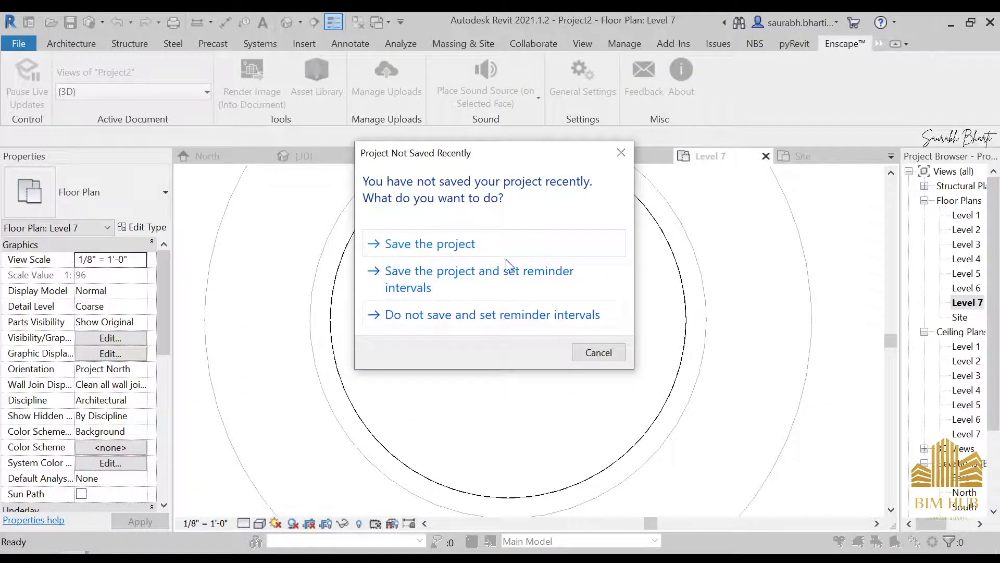
pyautogui.click(503, 246)
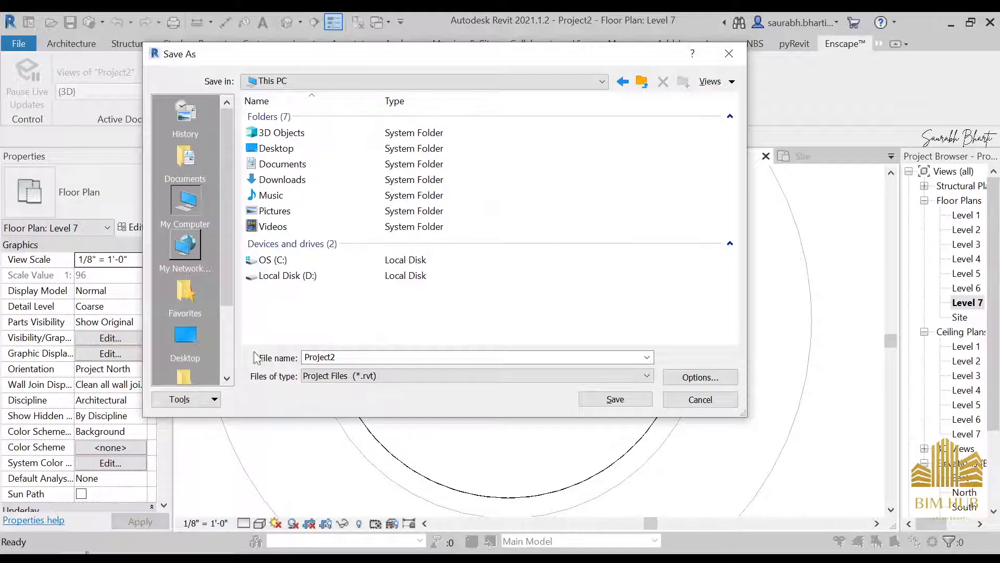
pyautogui.click(193, 266)
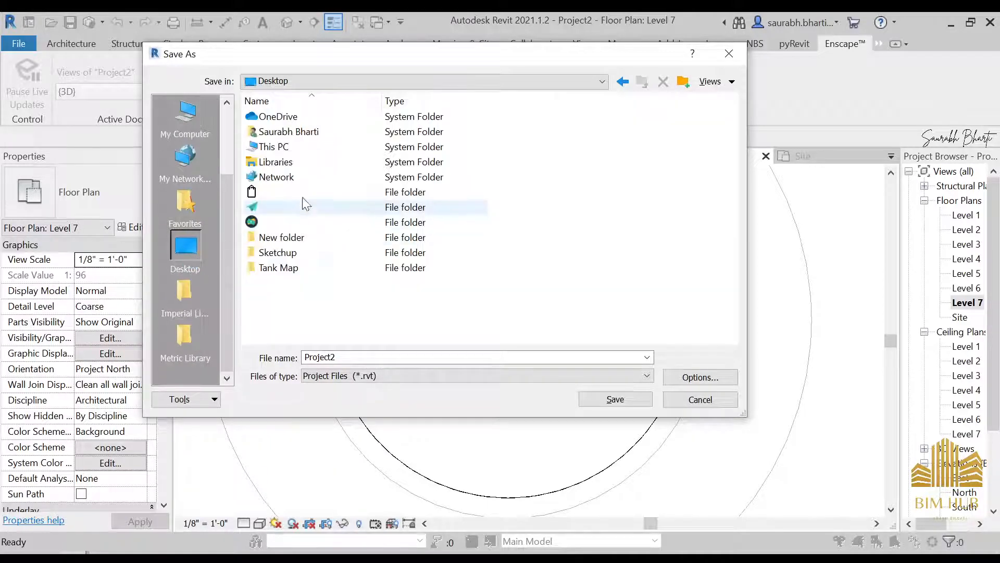
pyautogui.rightClick(403, 307)
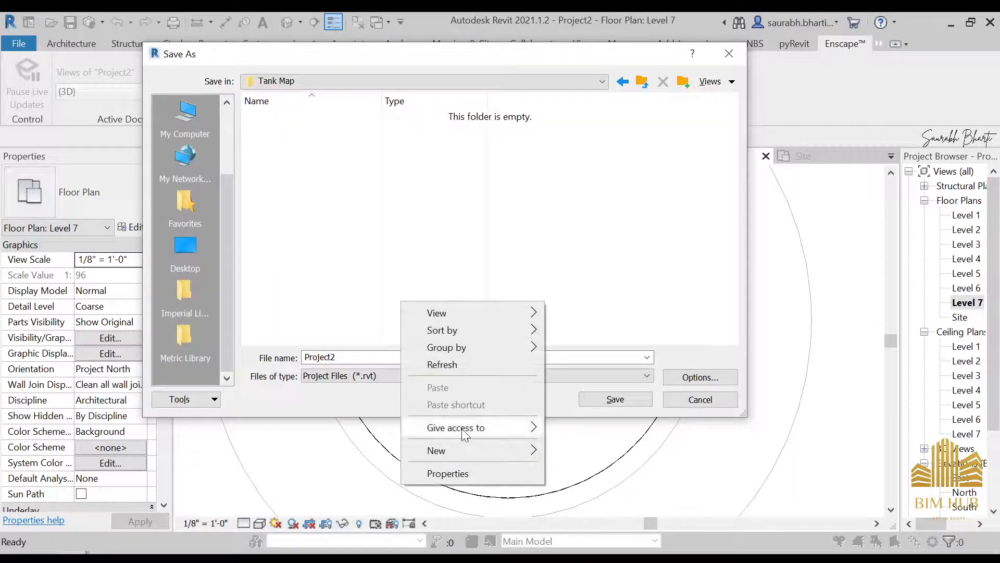
pyautogui.click(342, 266)
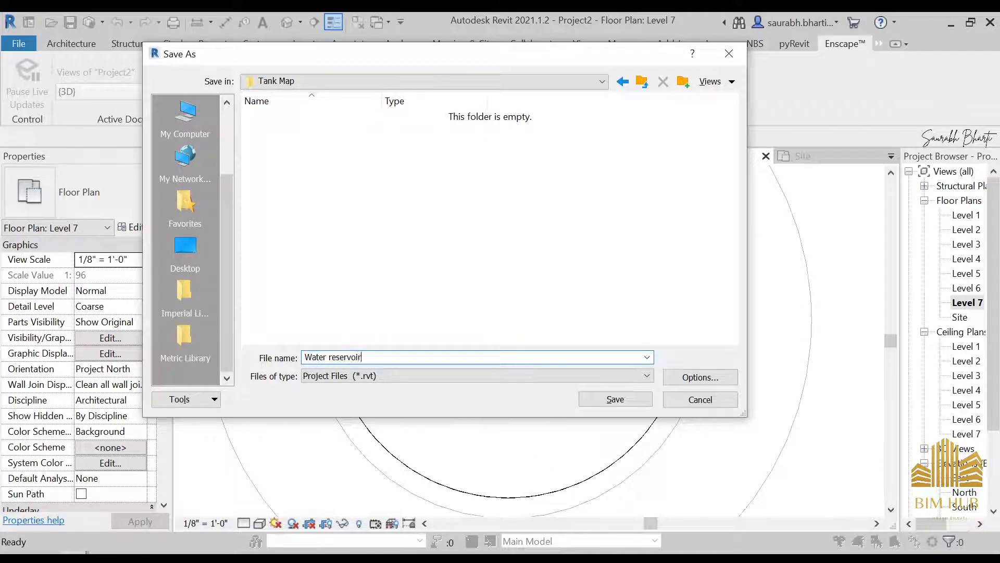
pyautogui.press('Return')
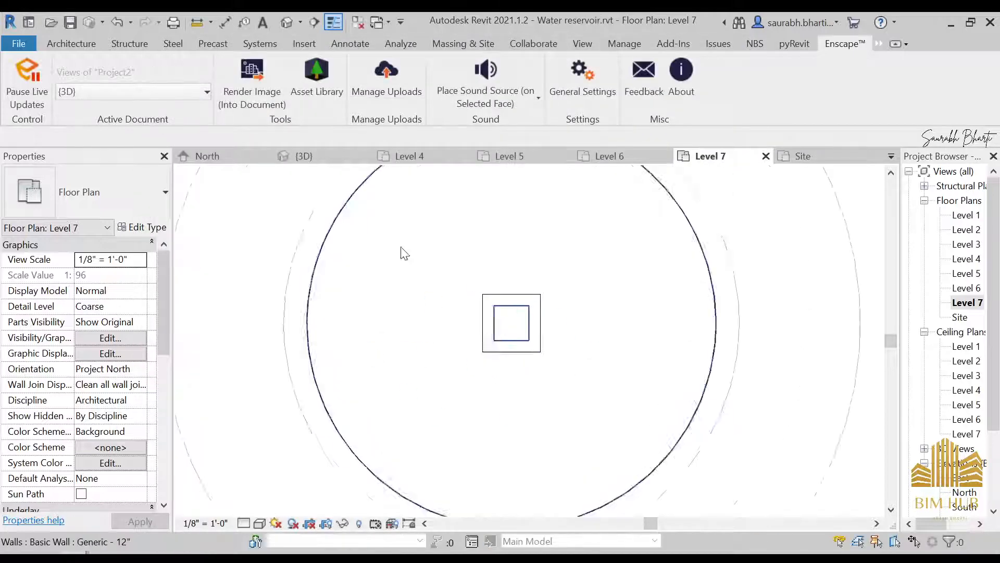
pyautogui.click(70, 44)
pyautogui.click(65, 73)
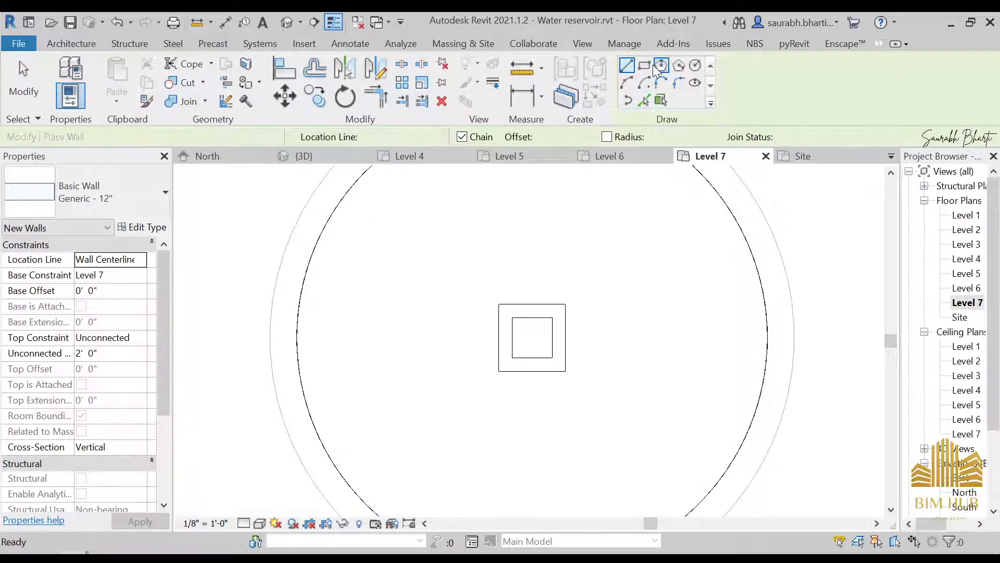
pyautogui.click(497, 305)
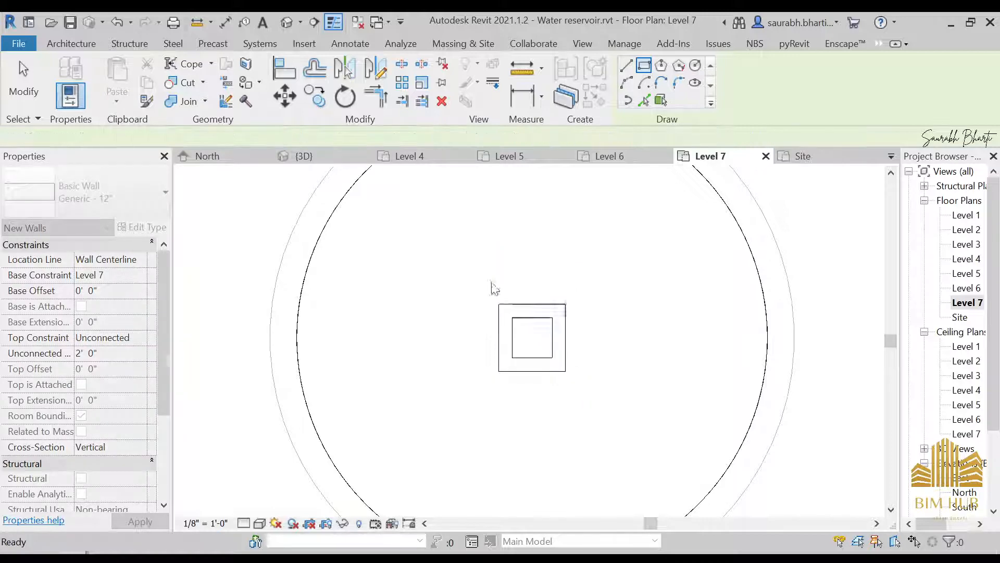
pyautogui.press('Escape')
pyautogui.press('Escape')
# - Create a rectangular Generic - 6" floor along the roof hatch's outer edges on Level 7 and attach the walls to its bottom
pyautogui.click(217, 102)
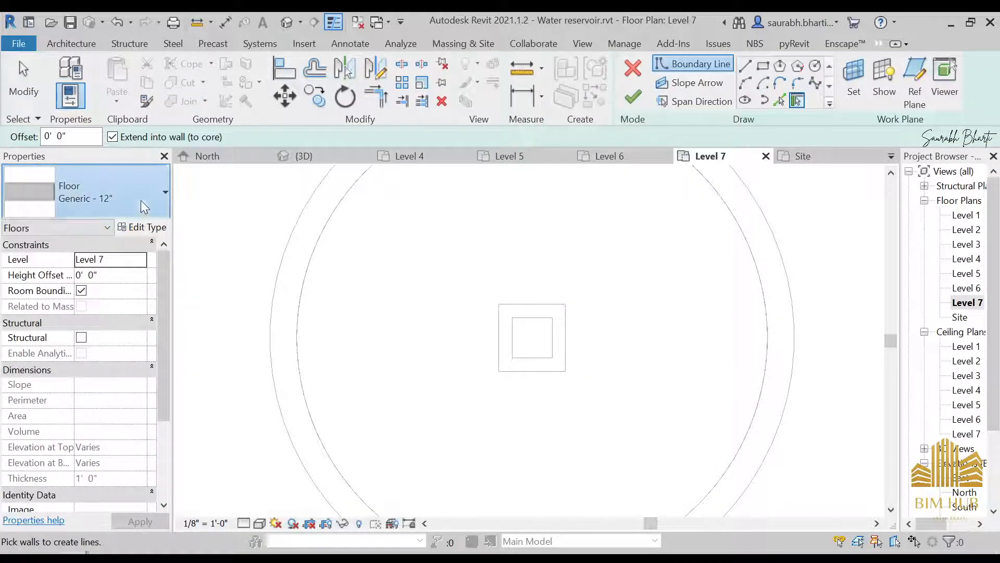
pyautogui.click(144, 207)
pyautogui.click(123, 331)
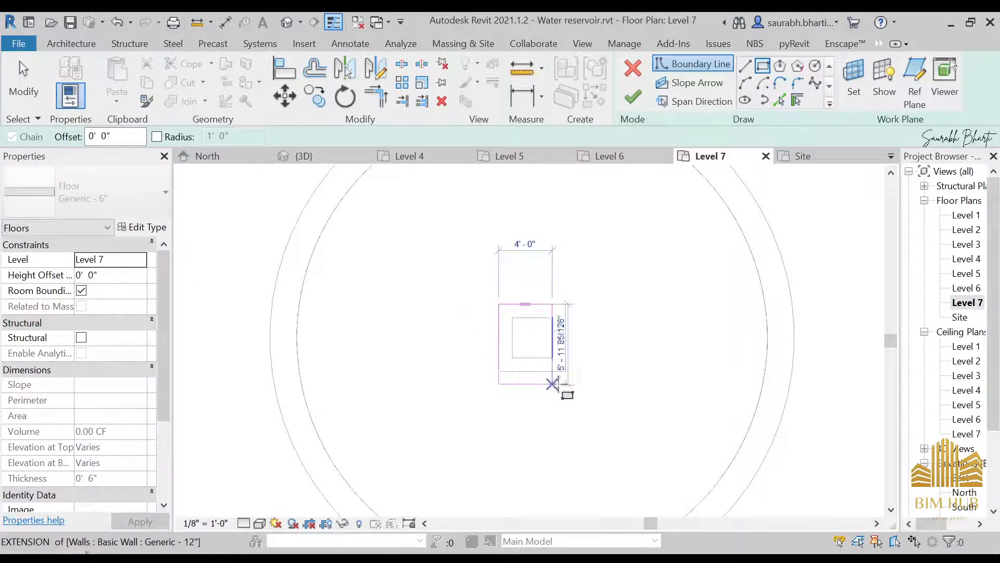
pyautogui.click(565, 371)
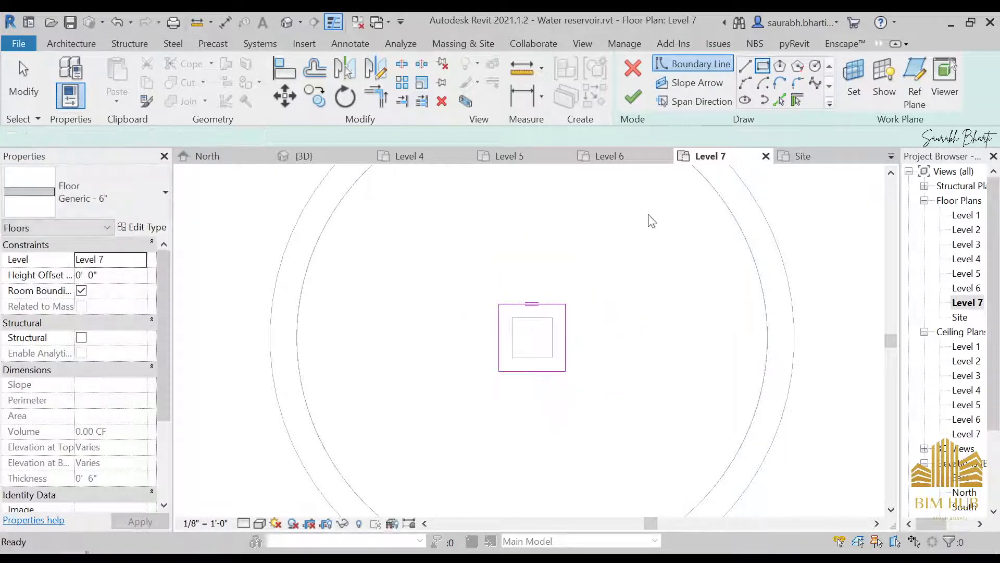
pyautogui.click(633, 96)
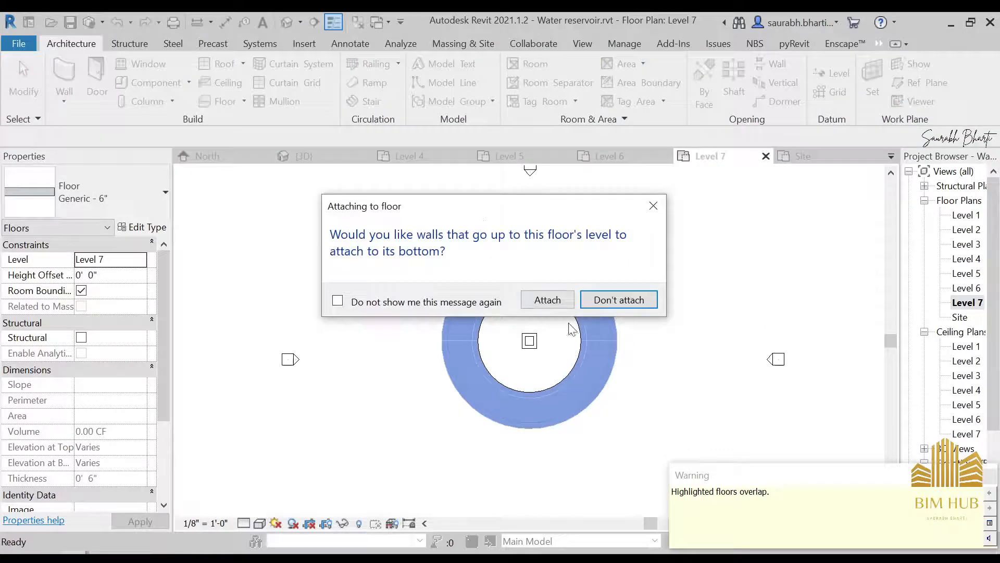
pyautogui.click(548, 300)
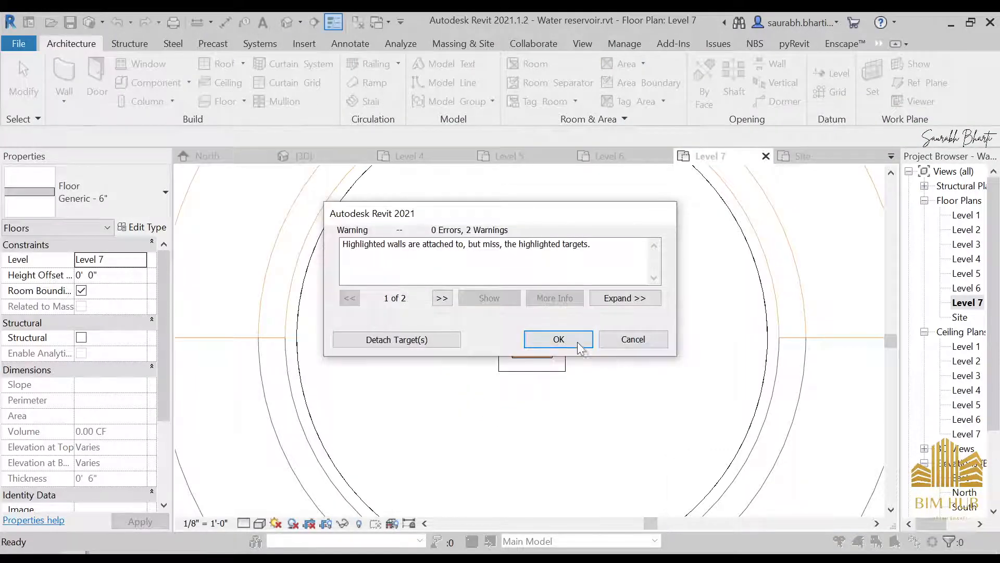
pyautogui.click(577, 342)
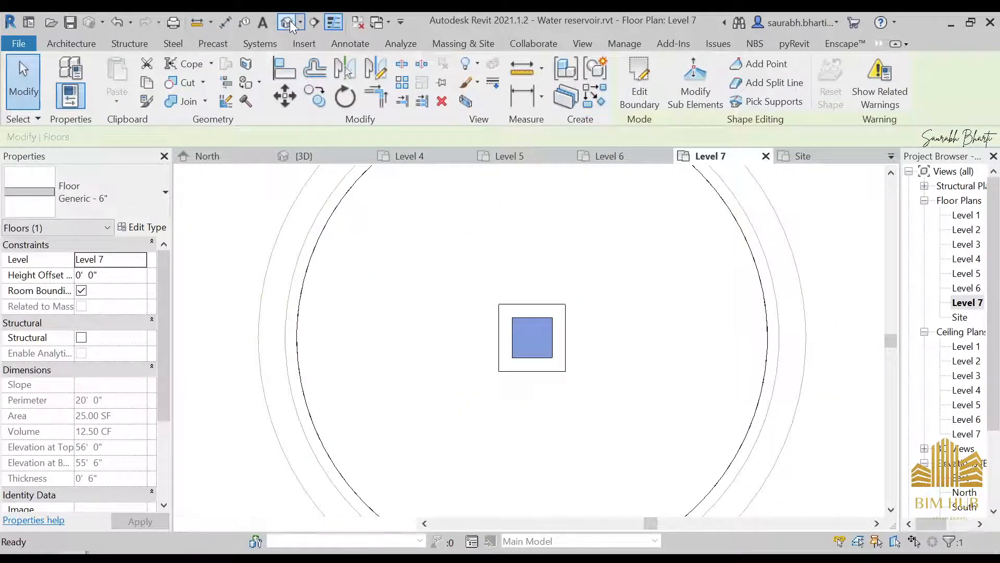
# - Set the height offset of the hatch's cover floor to 2' in the 3D view
pyautogui.click(288, 22)
pyautogui.scroll(10, 580, 395)
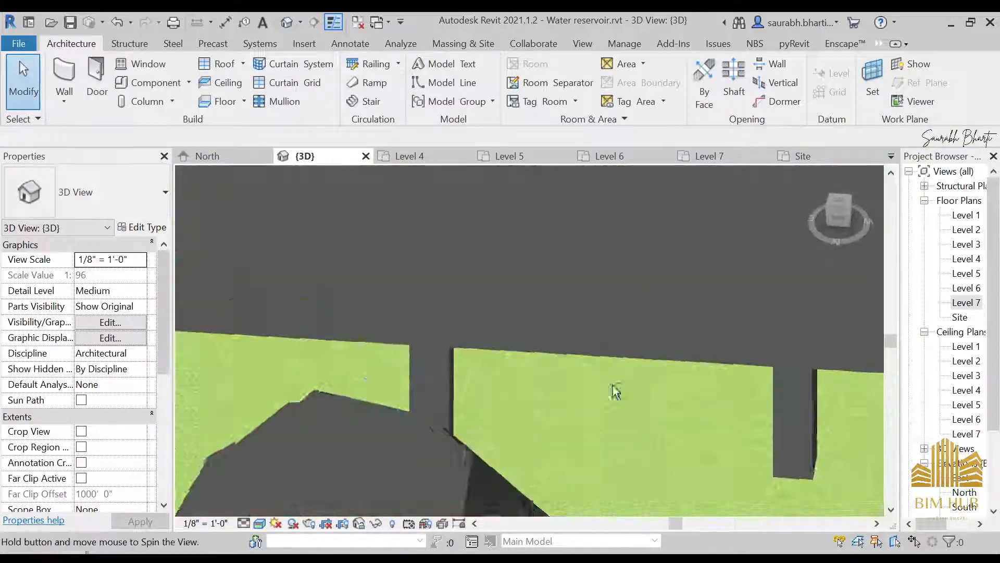
pyautogui.keyDown('shift'); pyautogui.moveTo(615, 391); pyautogui.dragTo(685, 303, button='middle'); pyautogui.keyUp('shift')
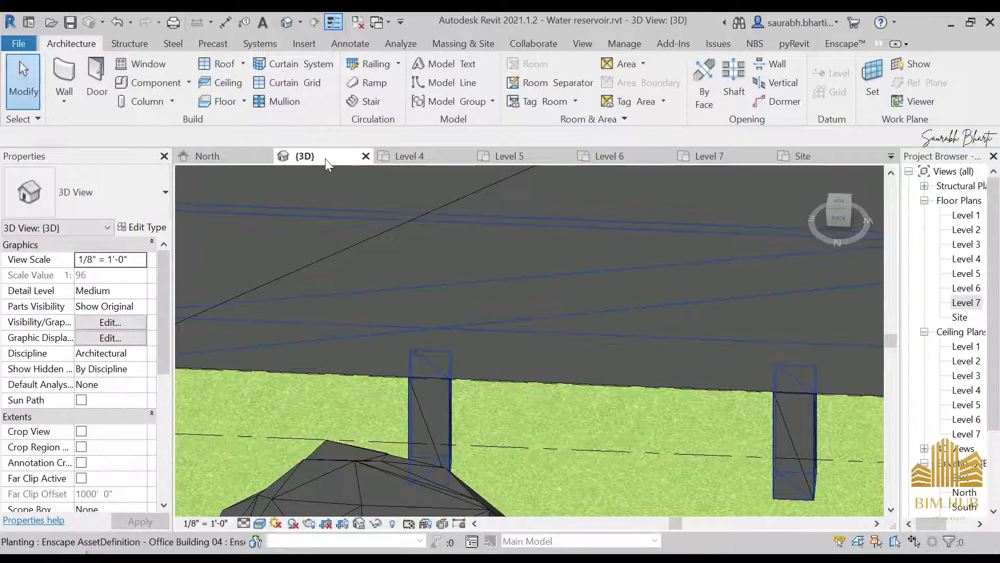
pyautogui.scroll(-3, 729, 500)
pyautogui.moveTo(729, 503); pyautogui.dragTo(424, 278, button='middle')
pyautogui.moveTo(603, 464); pyautogui.dragTo(465, 236, button='middle')
pyautogui.scroll(1, 465, 237)
pyautogui.keyDown('shift'); pyautogui.moveTo(495, 266); pyautogui.dragTo(558, 321, button='middle'); pyautogui.keyUp('shift')
pyautogui.scroll(3, 499, 318)
pyautogui.click(500, 319)
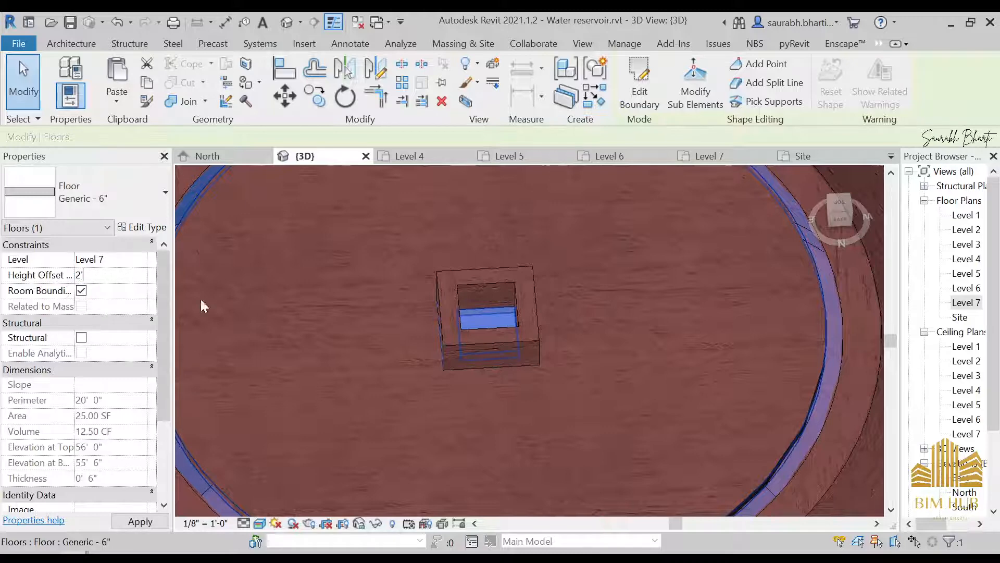
pyautogui.press('Return')
pyautogui.press('Escape')
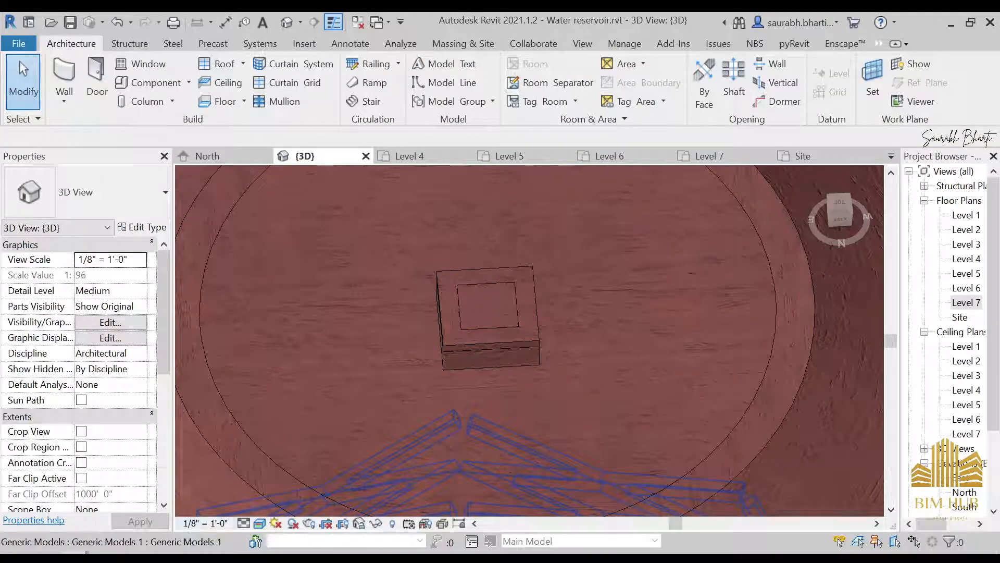
# - Examine the hatch in Enscape, and undo the cover floor's height offset change in Revit
pyautogui.moveTo(222, 516)
pyautogui.click(336, 506)
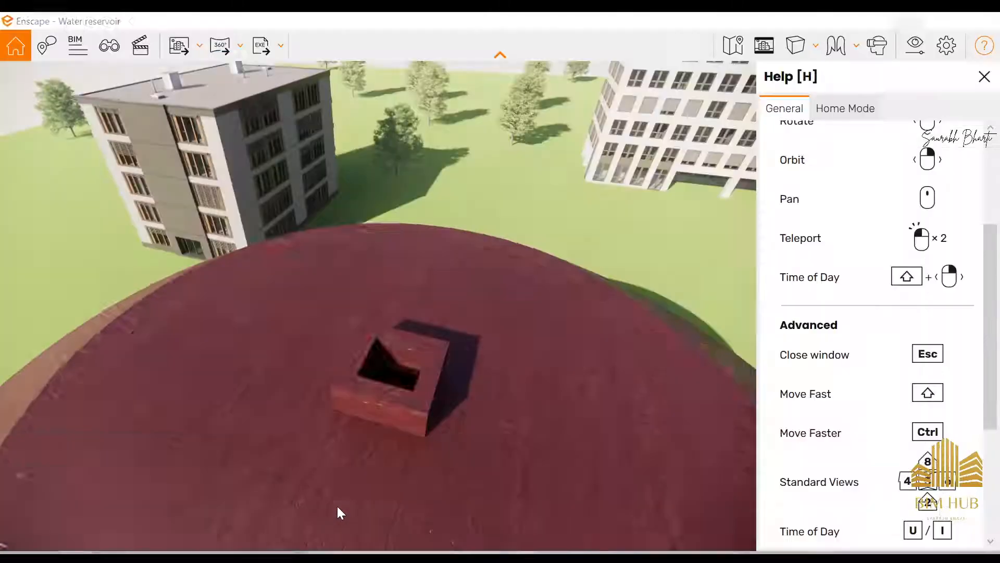
pyautogui.moveTo(378, 306); pyautogui.dragTo(721, 310, button='right')
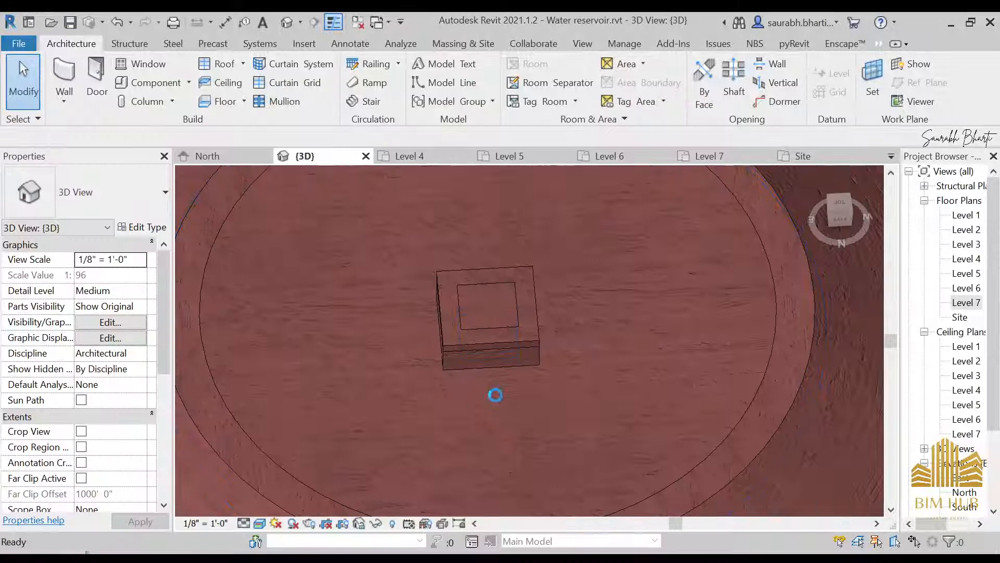
pyautogui.hotkey('ctrl', 'z')
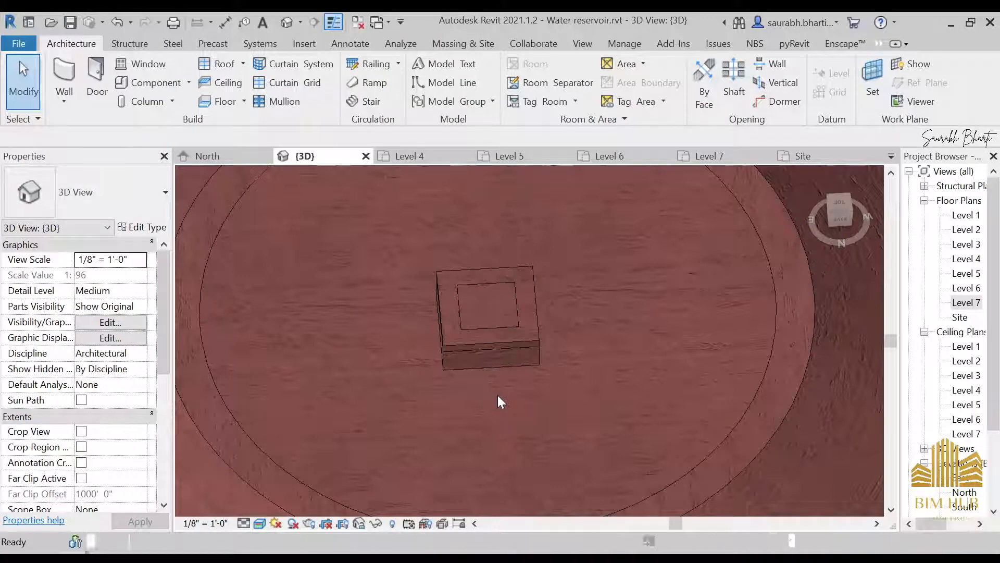
# - Set the height offset of the floor inside the roof hatch to 2' 6" so it caps the hatch walls
pyautogui.scroll(-2, 520, 370)
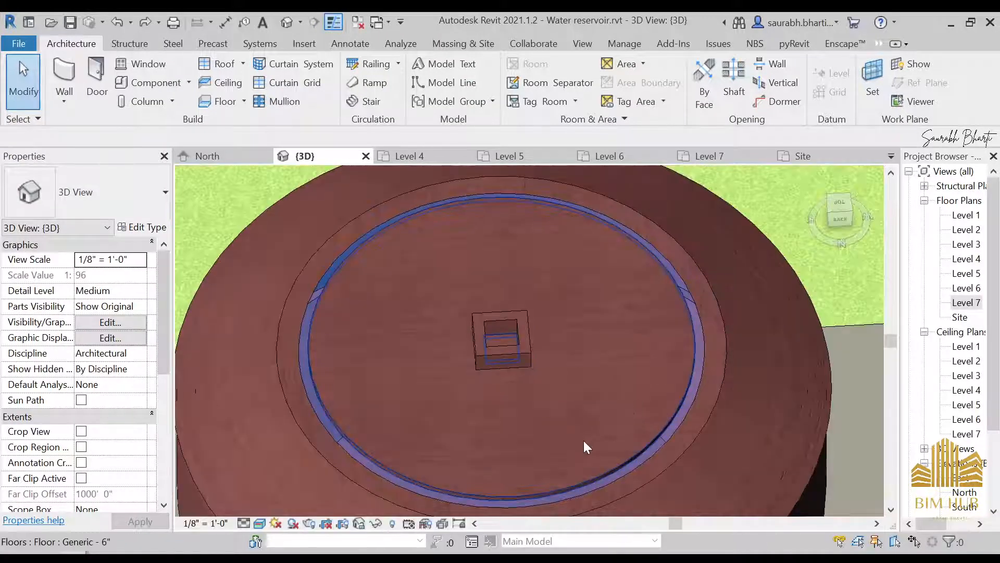
pyautogui.click(808, 225)
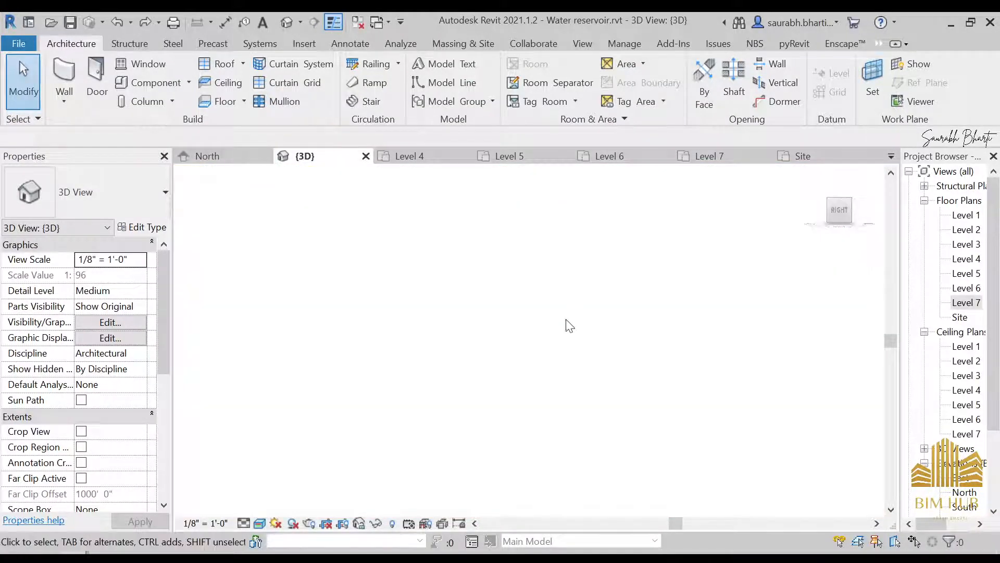
pyautogui.scroll(12, 542, 315)
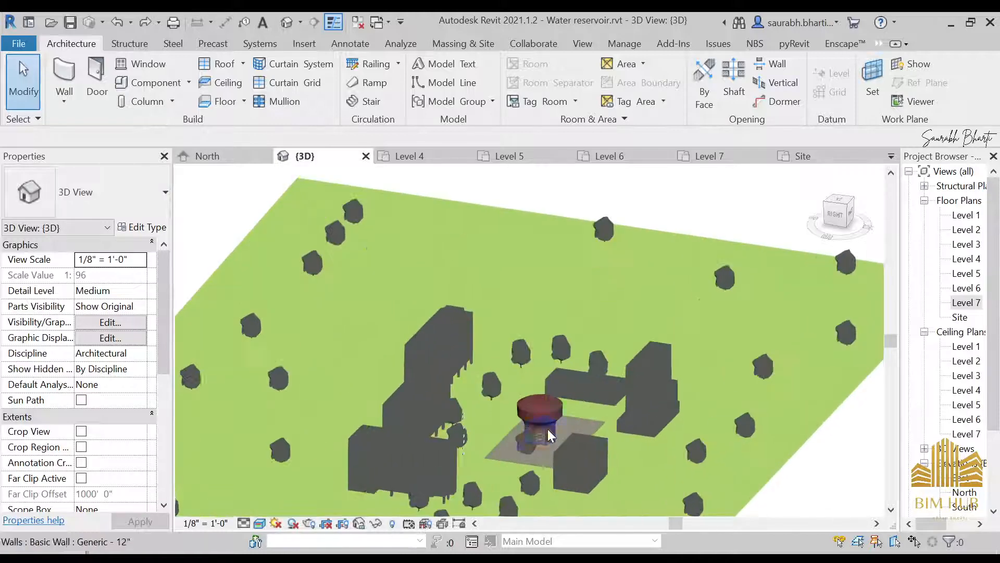
pyautogui.scroll(-3, 562, 342)
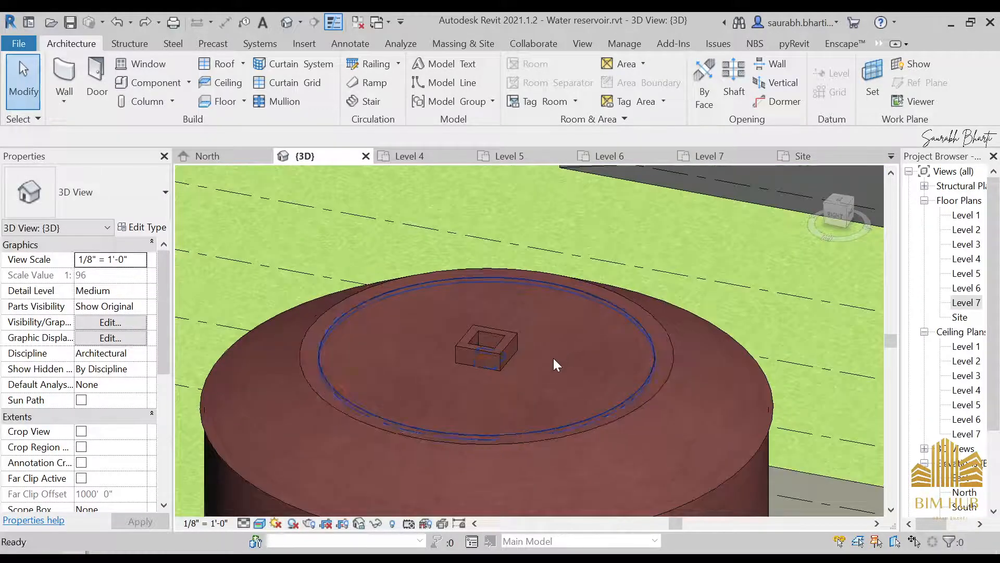
pyautogui.scroll(-4, 532, 359)
pyautogui.keyDown('shift'); pyautogui.moveTo(537, 376); pyautogui.dragTo(614, 224, button='middle'); pyautogui.keyUp('shift')
pyautogui.scroll(3, 553, 331)
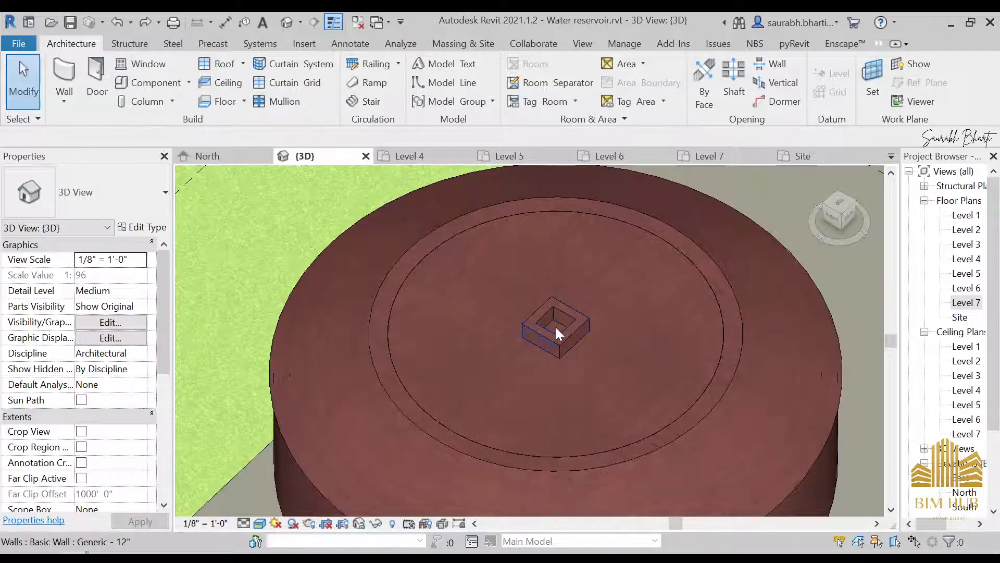
pyautogui.scroll(5, 555, 327)
pyautogui.click(556, 332)
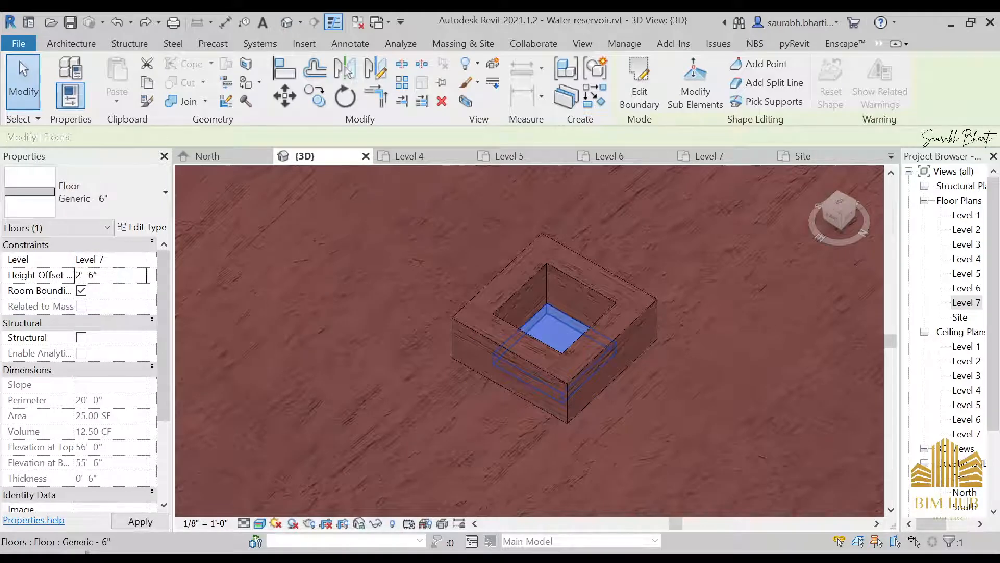
pyautogui.scroll(-6, 581, 367)
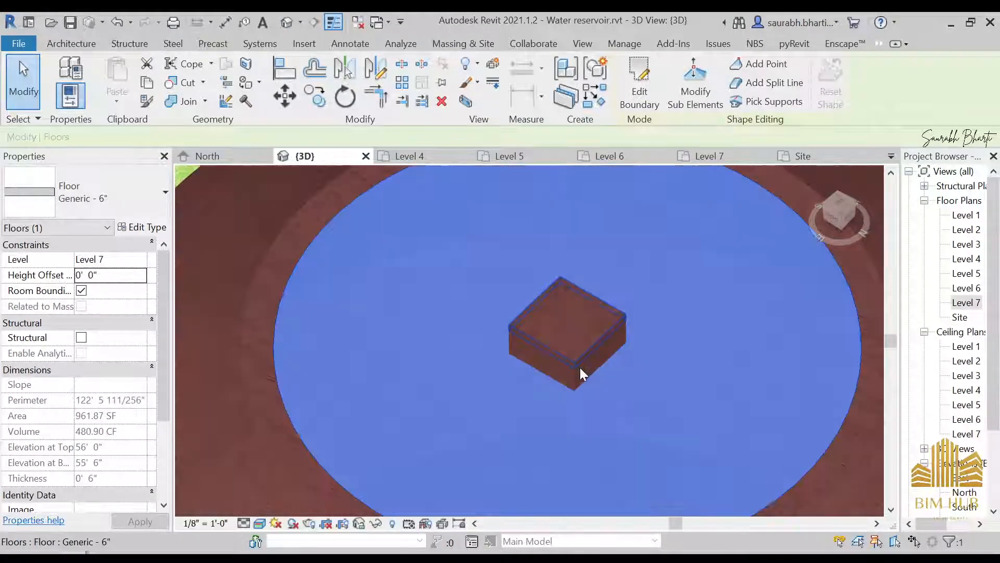
pyautogui.press('Escape')
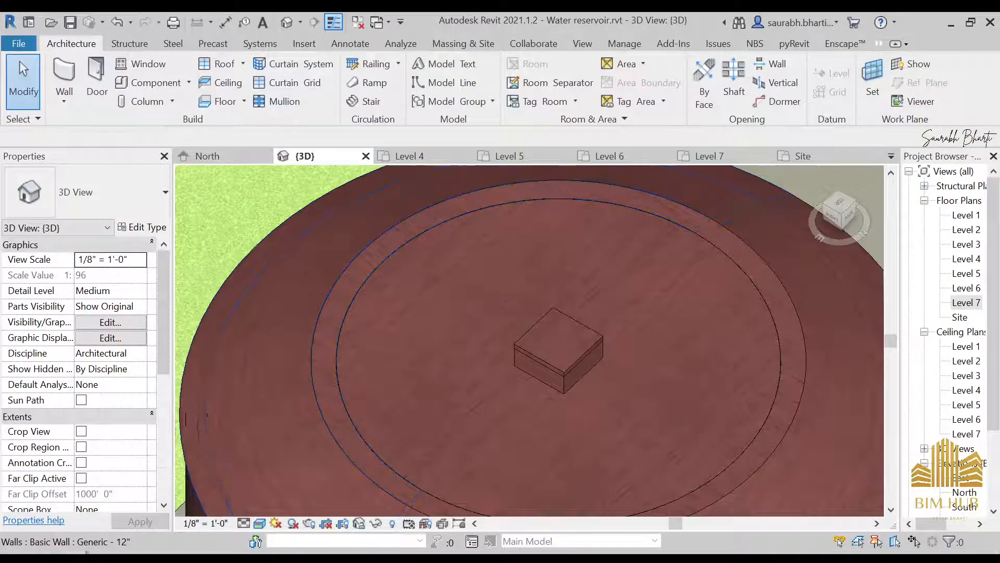
# - Switch to Enscape, inspect the capped hatch on the roof, and fly down into the closed tank
pyautogui.click(332, 507)
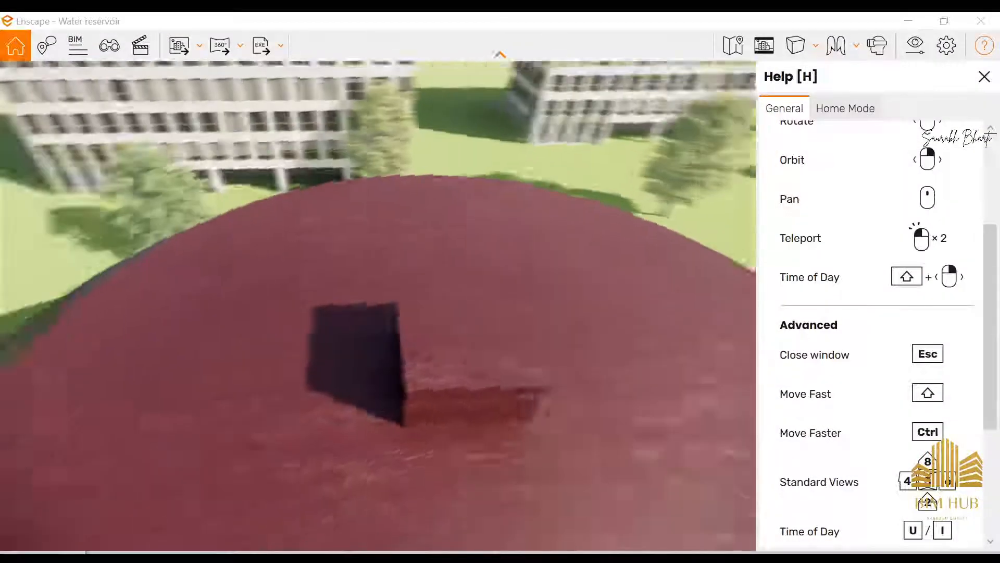
pyautogui.moveTo(396, 308); pyautogui.dragTo(474, 339, button='right')
pyautogui.press('space')
pyautogui.press('space')
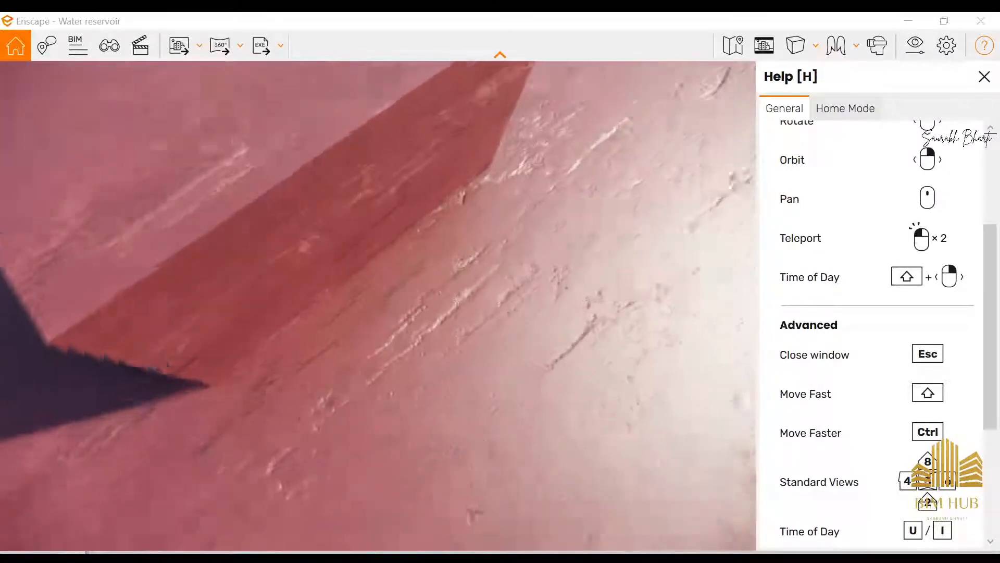
pyautogui.press('w')
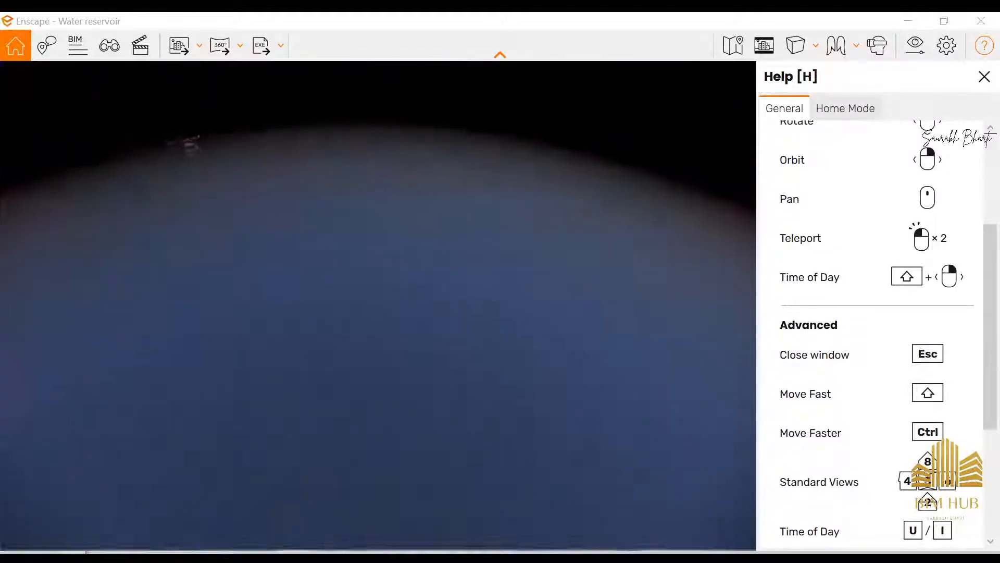
# - Fly out of the closed tank and inspect the tower's roof, lattice base and surroundings from ground level in Enscape
pyautogui.moveTo(396, 308); pyautogui.dragTo(198, 214)
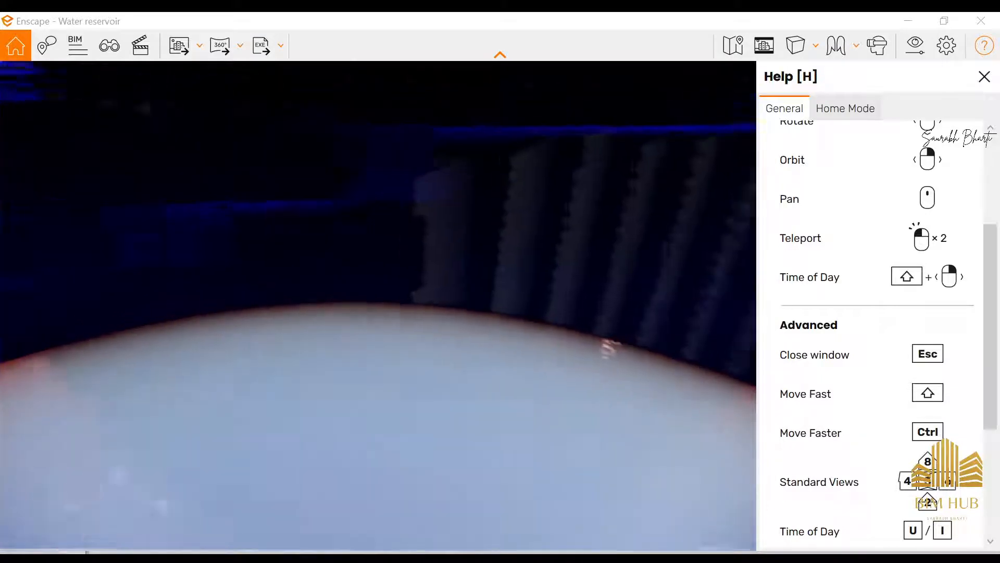
pyautogui.moveTo(364, 304); pyautogui.dragTo(385, 141)
pyautogui.press('s')
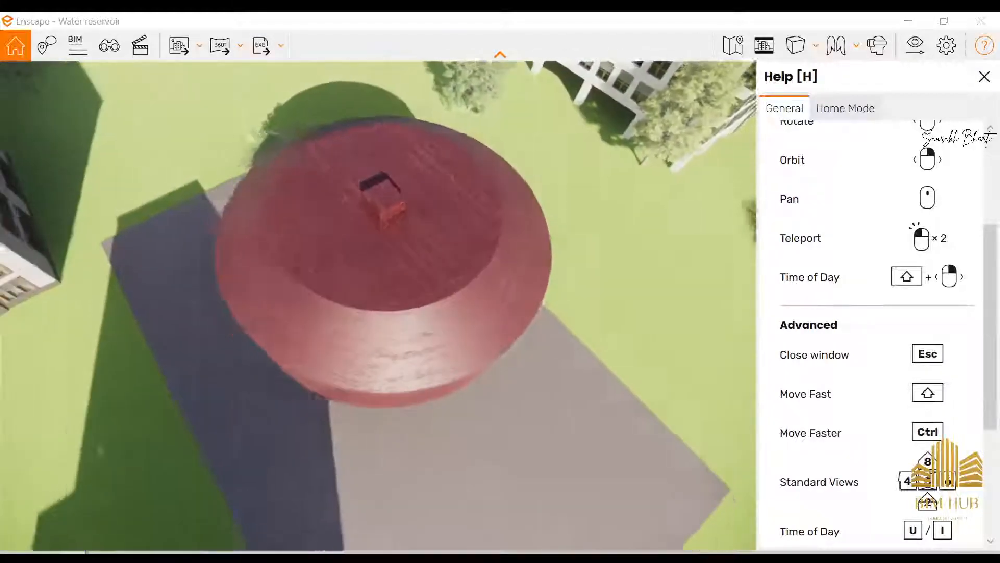
pyautogui.press('space')
pyautogui.moveTo(378, 250); pyautogui.dragTo(378, 524)
pyautogui.press('s')
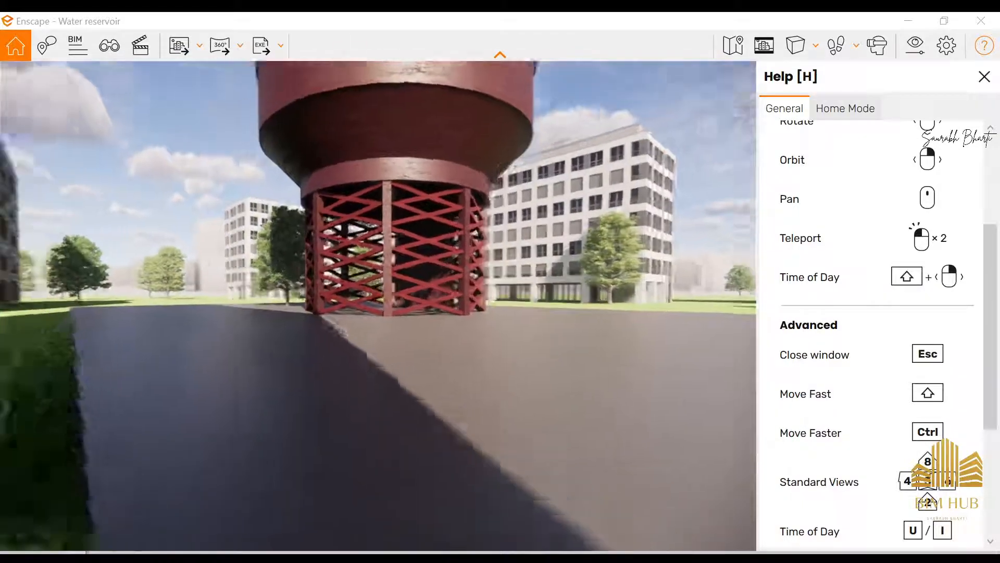
pyautogui.press('d')
pyautogui.moveTo(378, 306); pyautogui.dragTo(423, 322)
pyautogui.press('space')
pyautogui.press('e')
pyautogui.press('d')
pyautogui.press('w')
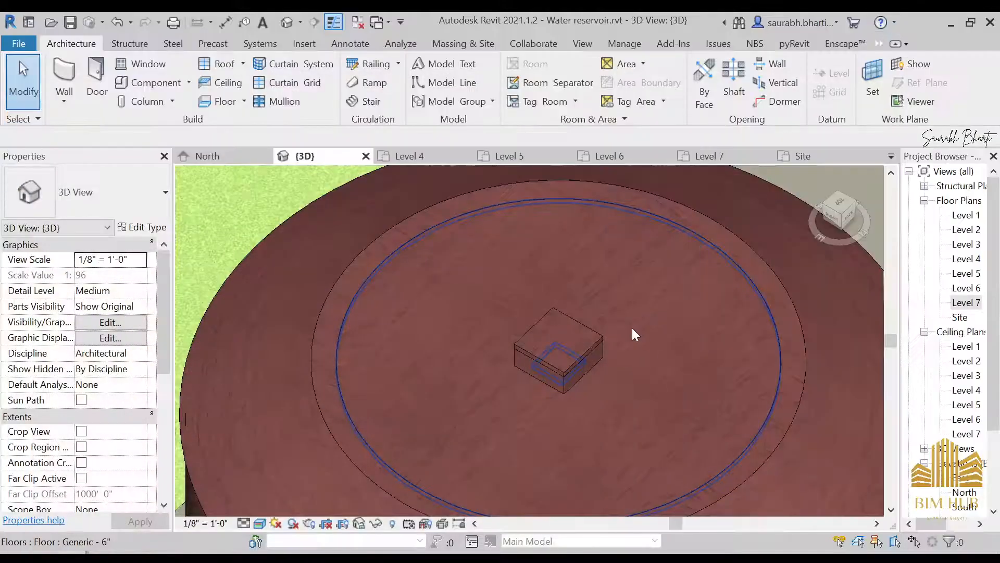
# - Switch to Revit, edit the in-place lattice under the tank, assign the 1.design material to its unassigned panel extrusion, and finish the model
pyautogui.keyDown('shift'); pyautogui.moveTo(632, 327); pyautogui.dragTo(676, 428, button='middle'); pyautogui.keyUp('shift')
pyautogui.scroll(-2, 646, 370)
pyautogui.keyDown('shift'); pyautogui.moveTo(570, 277); pyautogui.dragTo(736, 339, button='middle'); pyautogui.keyUp('shift')
pyautogui.scroll(2, 609, 392)
pyautogui.scroll(-2, 734, 339)
pyautogui.scroll(3, 518, 391)
pyautogui.keyDown('shift'); pyautogui.moveTo(511, 378); pyautogui.dragTo(462, 407, button='middle'); pyautogui.keyUp('shift')
pyautogui.scroll(4, 453, 373)
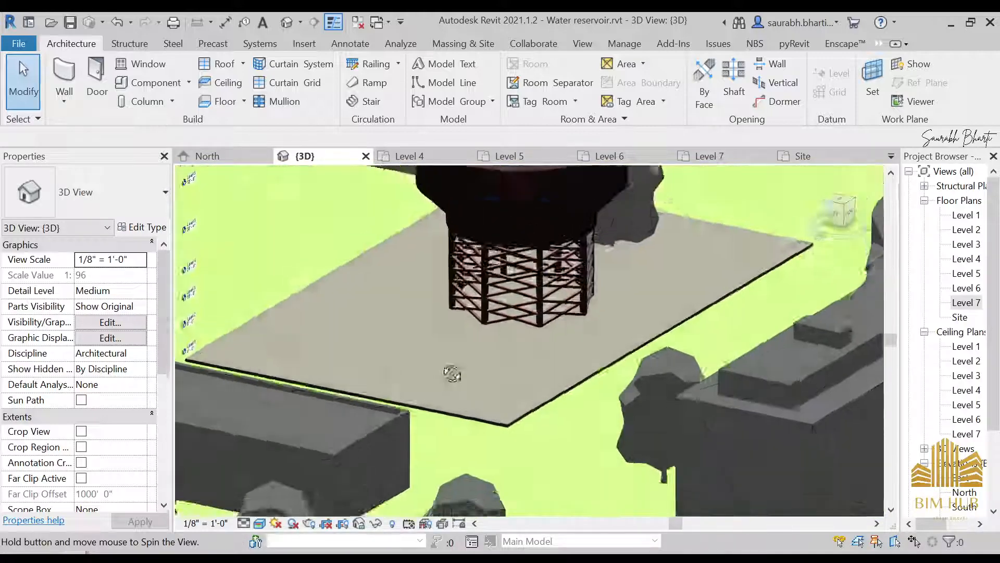
pyautogui.keyDown('shift'); pyautogui.moveTo(544, 299); pyautogui.dragTo(218, 311, button='middle'); pyautogui.keyUp('shift')
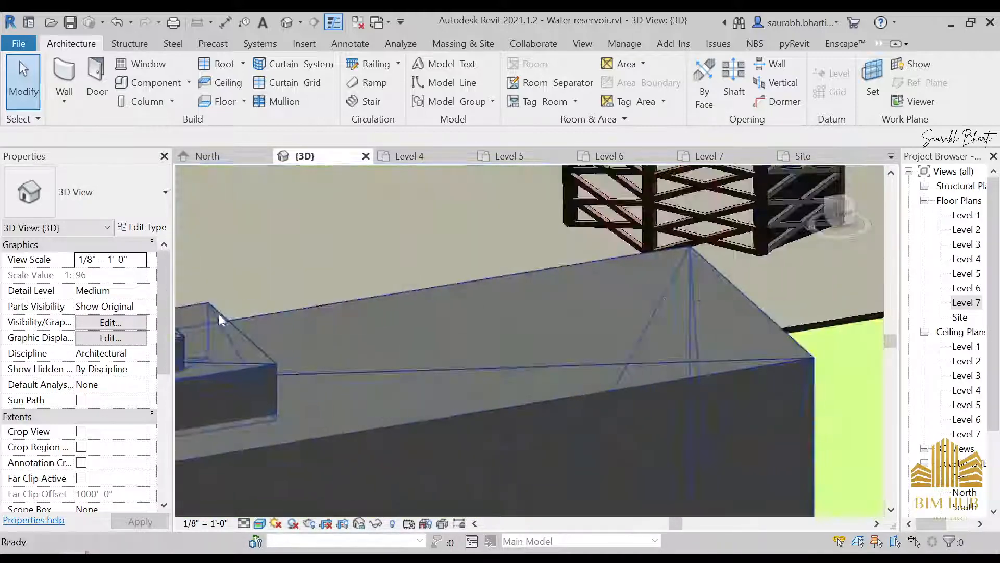
pyautogui.moveTo(675, 309); pyautogui.dragTo(373, 517, button='middle')
pyautogui.click(510, 363)
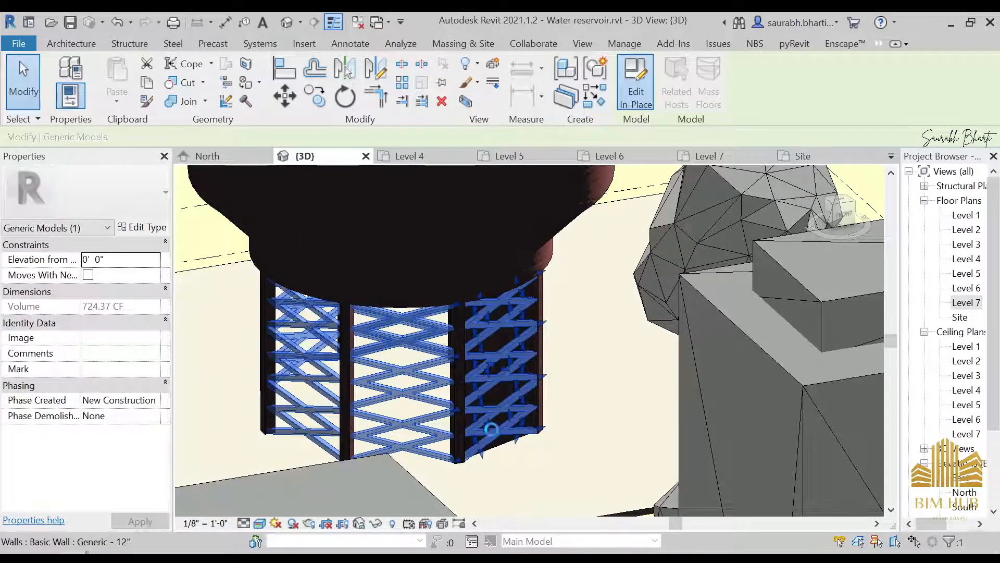
pyautogui.doubleClick(508, 404)
pyautogui.click(505, 414)
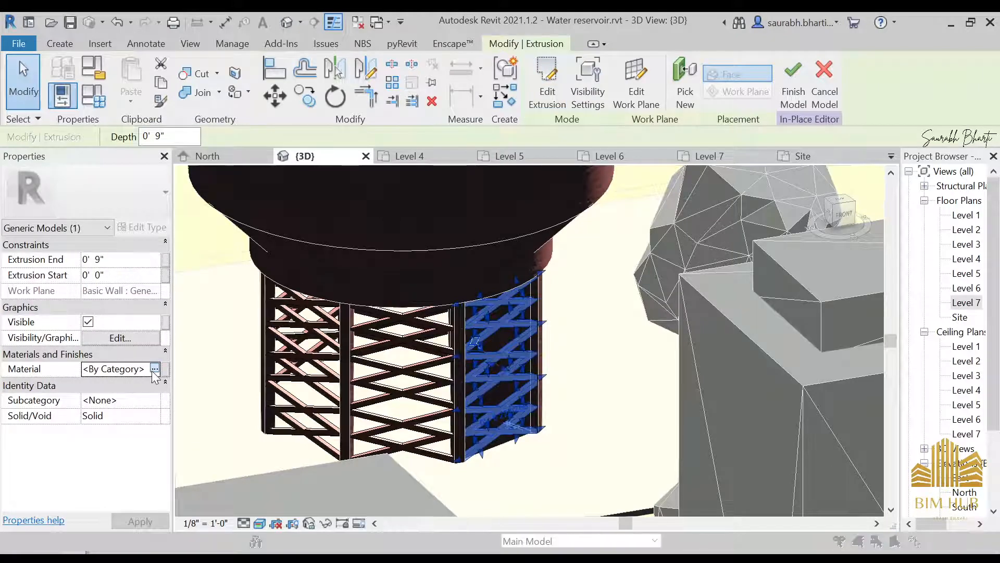
pyautogui.click(154, 368)
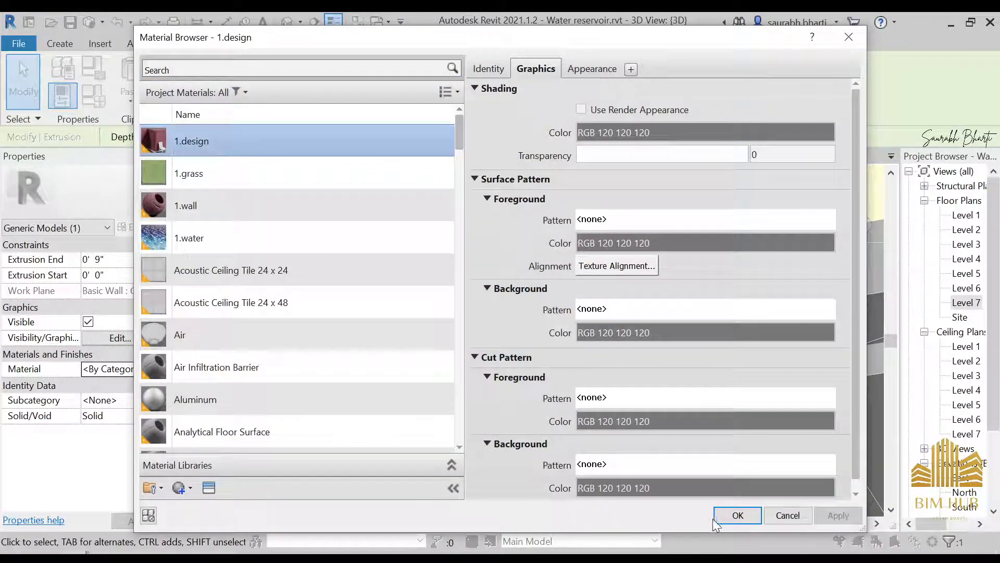
pyautogui.click(715, 519)
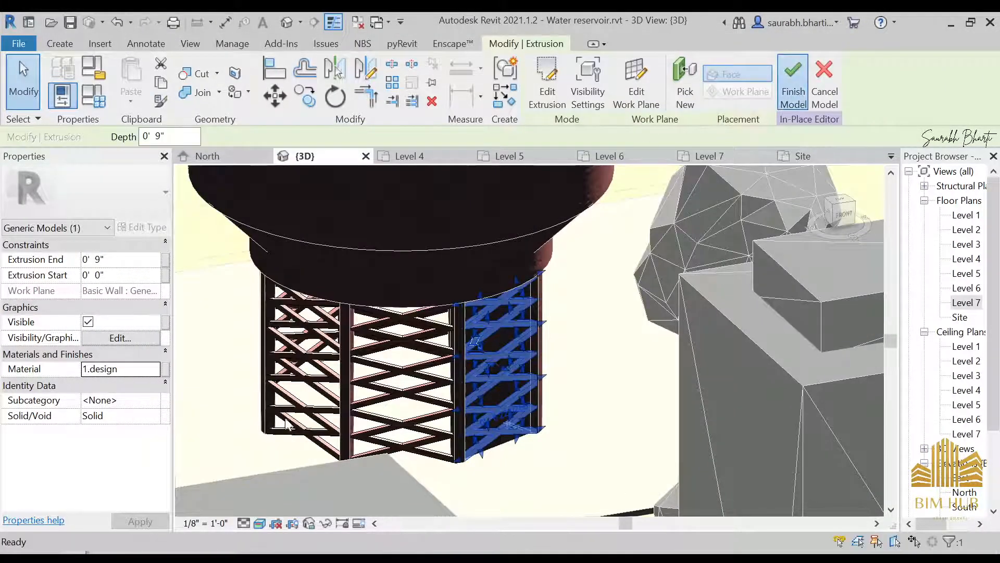
# - Switch to Enscape and inspect the lattice panels and the solid wall behind them at the tower's base
pyautogui.click(376, 495)
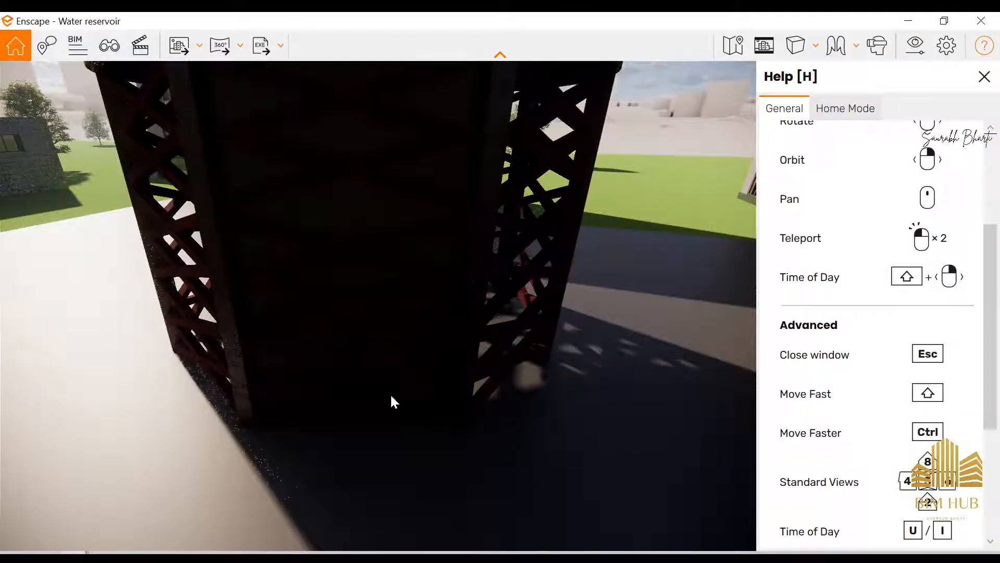
pyautogui.scroll(-5, 426, 323)
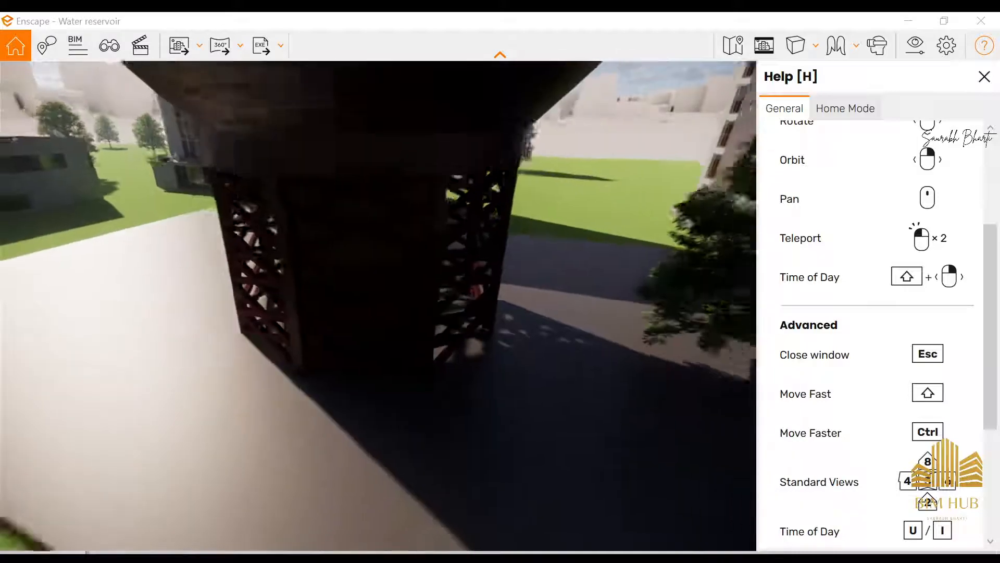
pyautogui.moveTo(426, 323); pyautogui.dragTo(309, 284, button='right')
pyautogui.scroll(2, 309, 284)
# - Return to Revit and delete the Generic - 12" wall behind the lattice panel at the tower's base
pyautogui.click(923, 23)
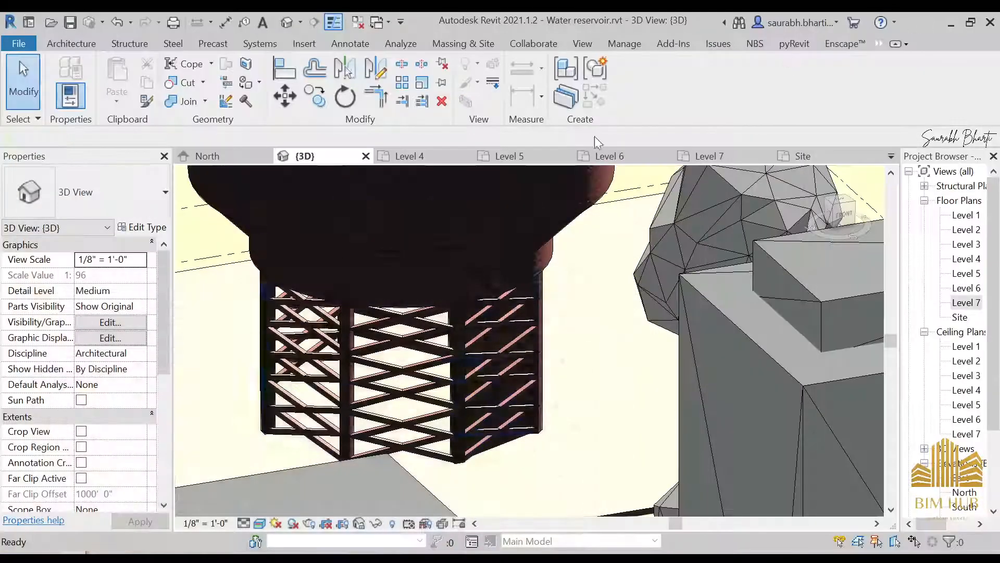
pyautogui.scroll(5, 514, 447)
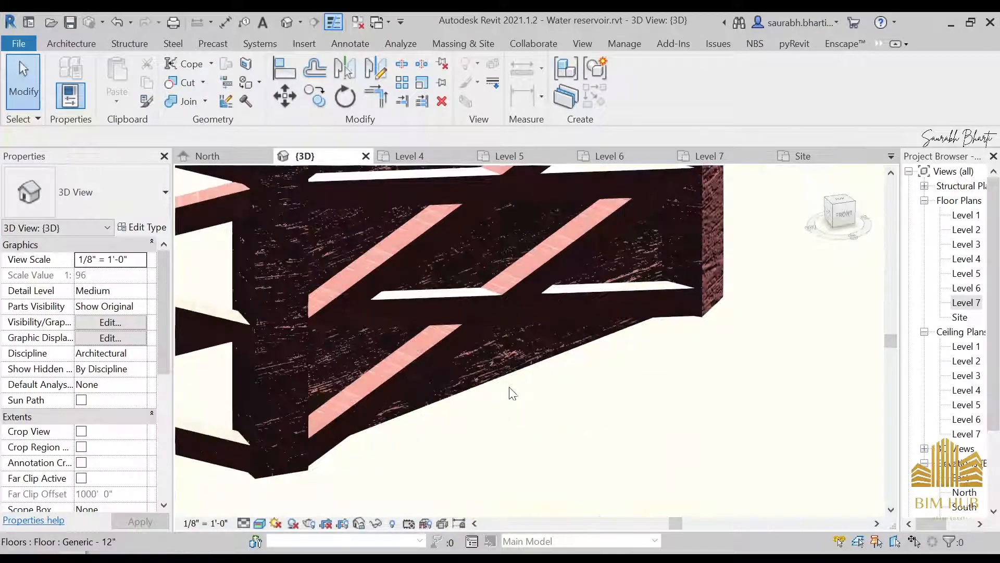
pyautogui.click(505, 373)
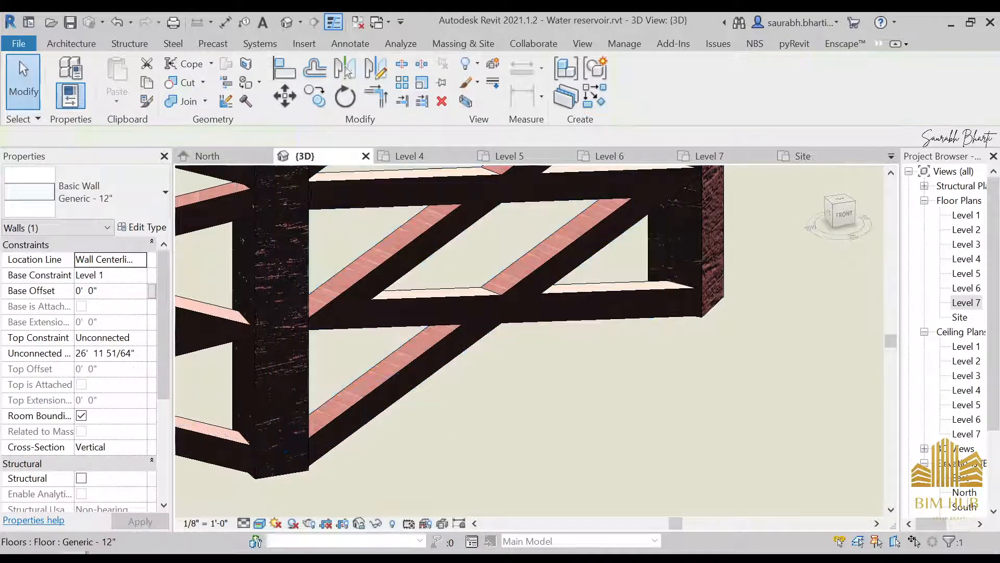
# - Switch to Enscape, orbit the tower to check its open lattice base, and view it from inside and above the neighbouring building
pyautogui.moveTo(229, 558)
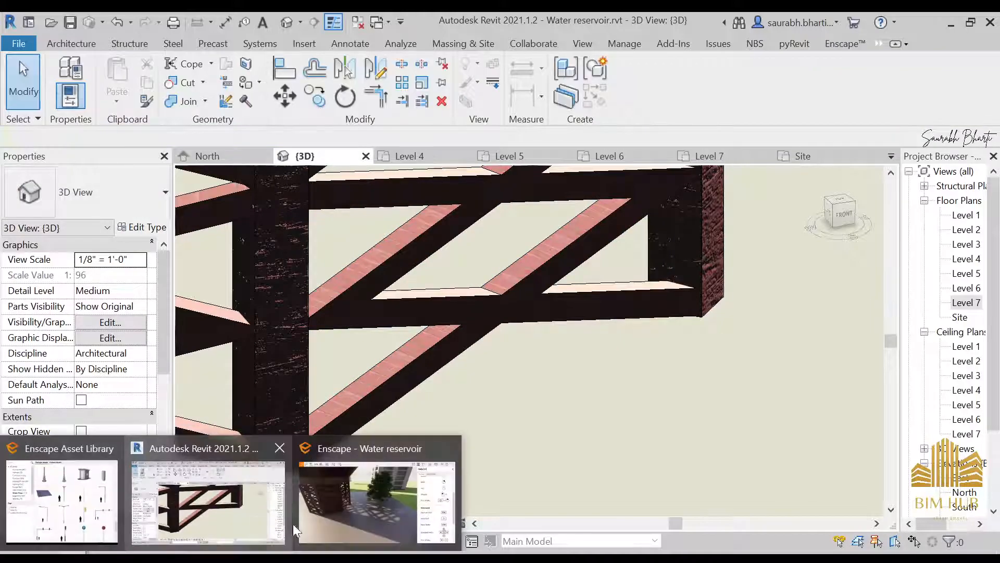
pyautogui.click(319, 508)
pyautogui.moveTo(323, 313); pyautogui.dragTo(182, 297, button='right')
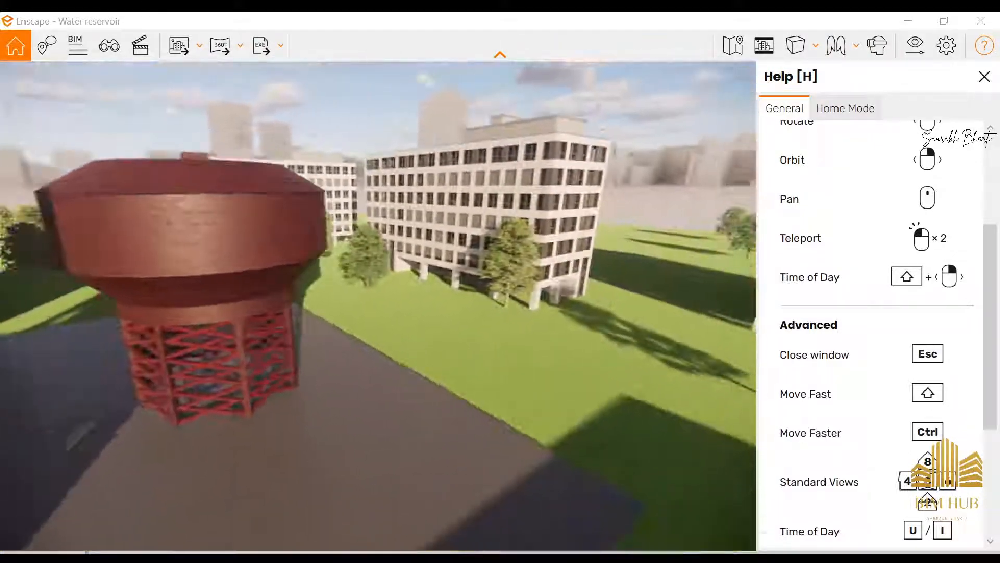
pyautogui.moveTo(312, 297); pyautogui.dragTo(359, 303, button='right')
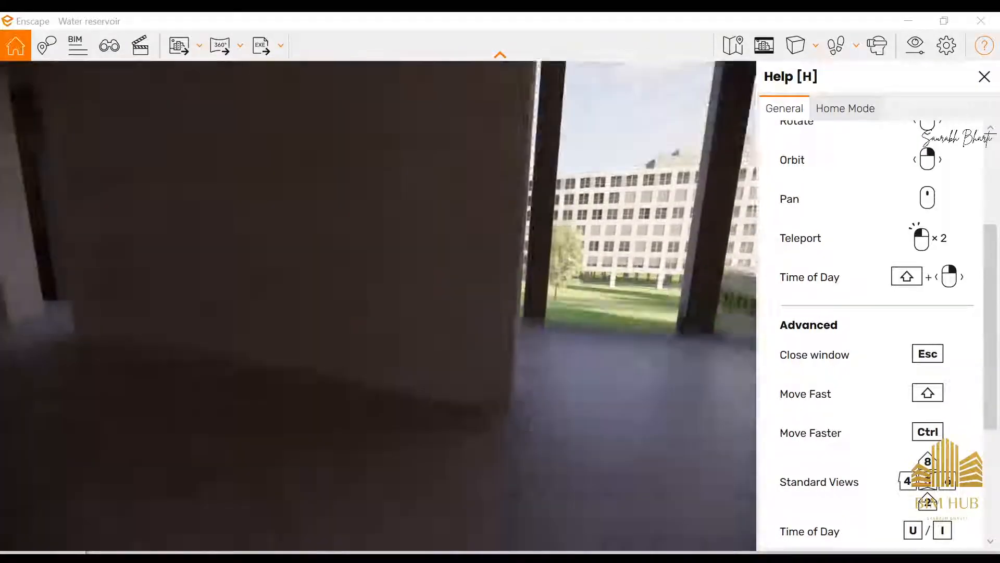
pyautogui.press('space')
pyautogui.press('w')
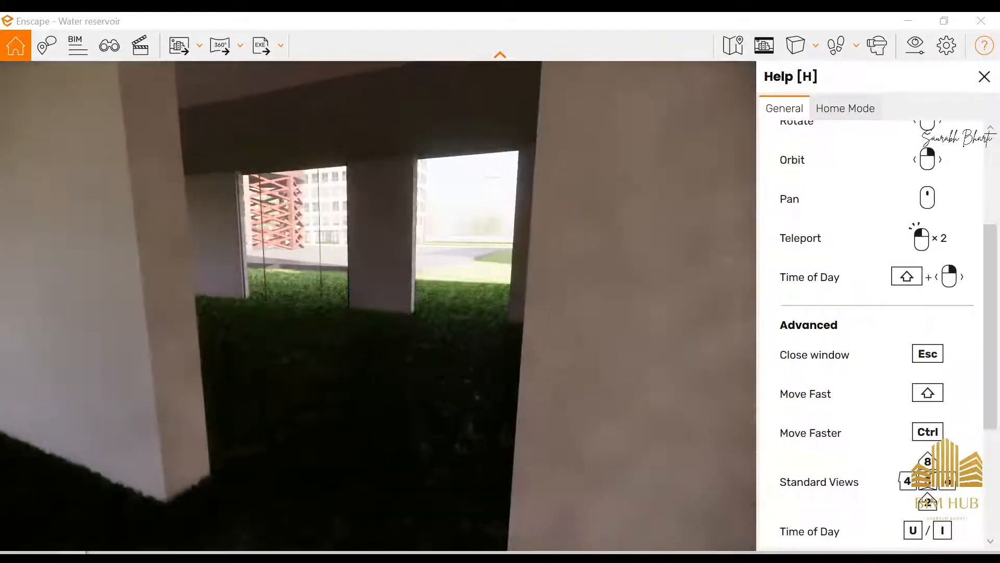
pyautogui.press('e')
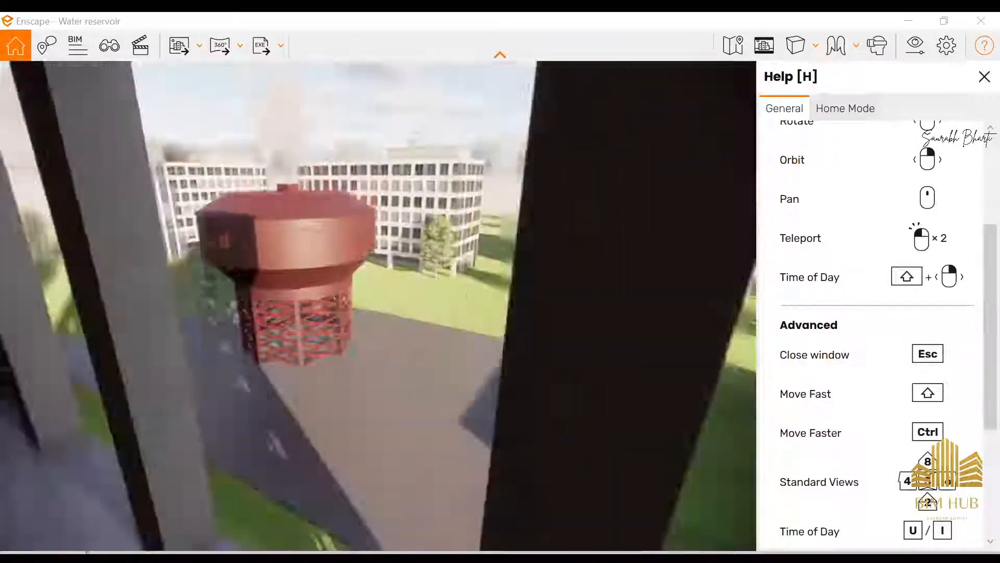
pyautogui.press('e')
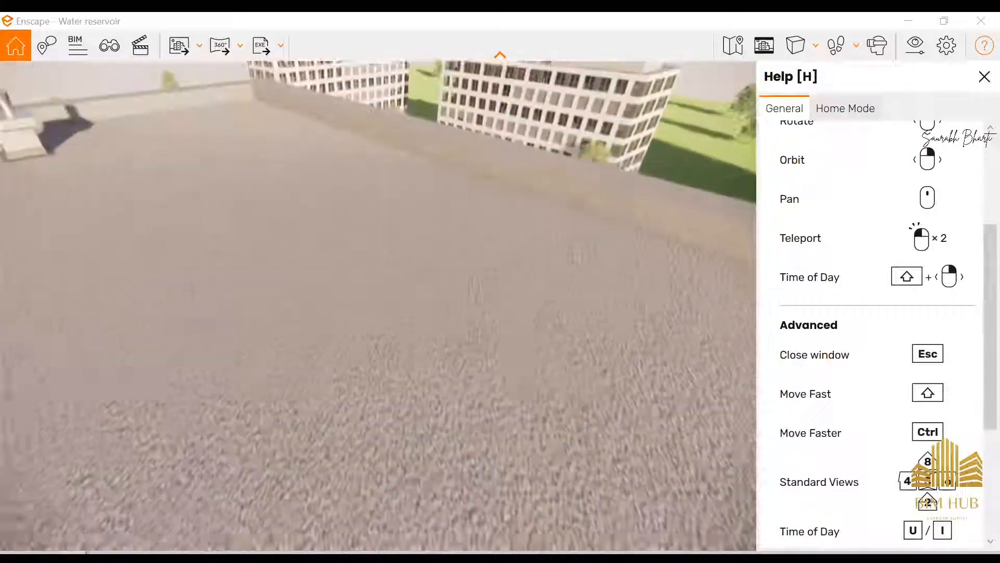
pyautogui.press('e')
# - Set the time of day to 07:51 and descend to the ground to view the tower from around its paved base
pyautogui.press('i')
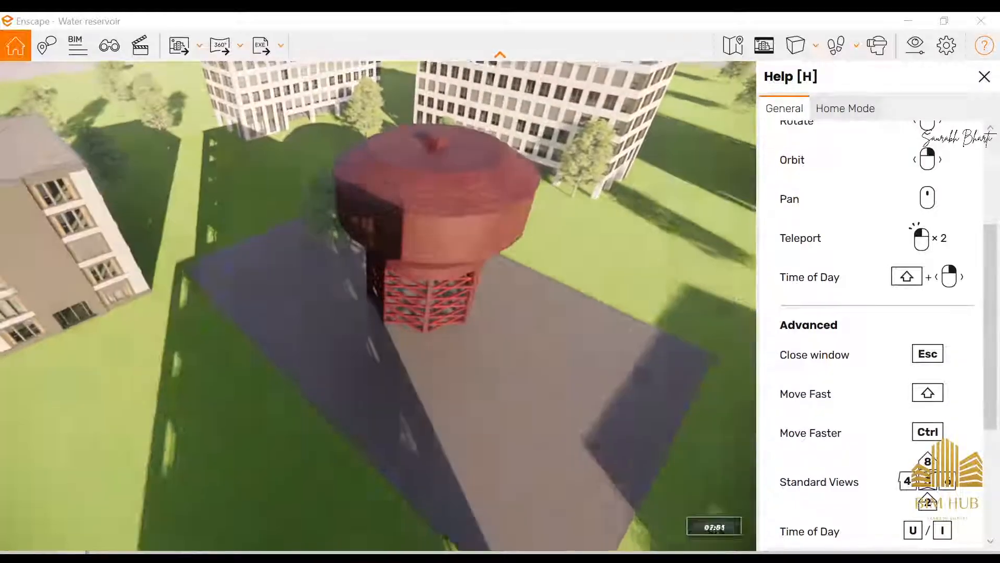
pyautogui.press('q')
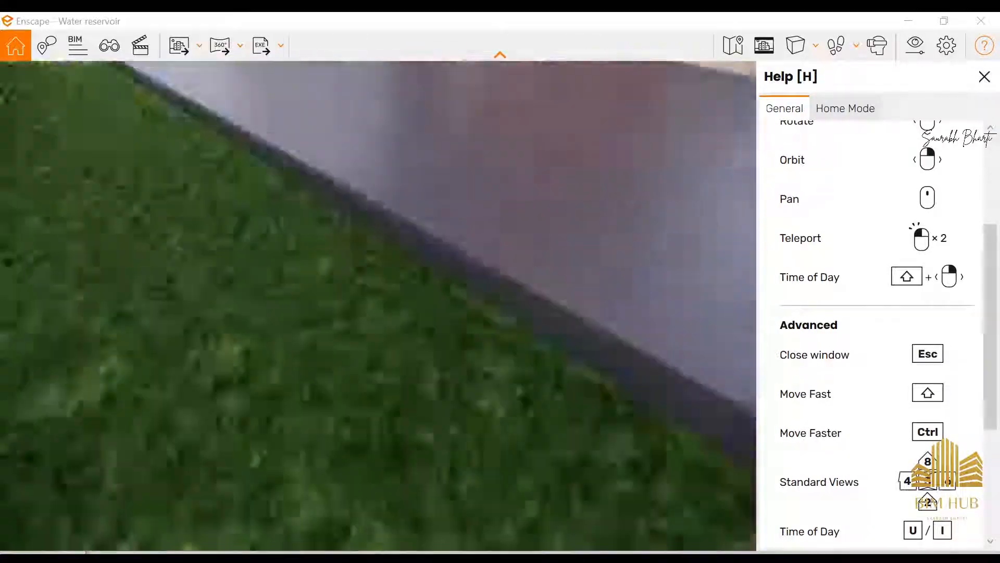
pyautogui.press('s')
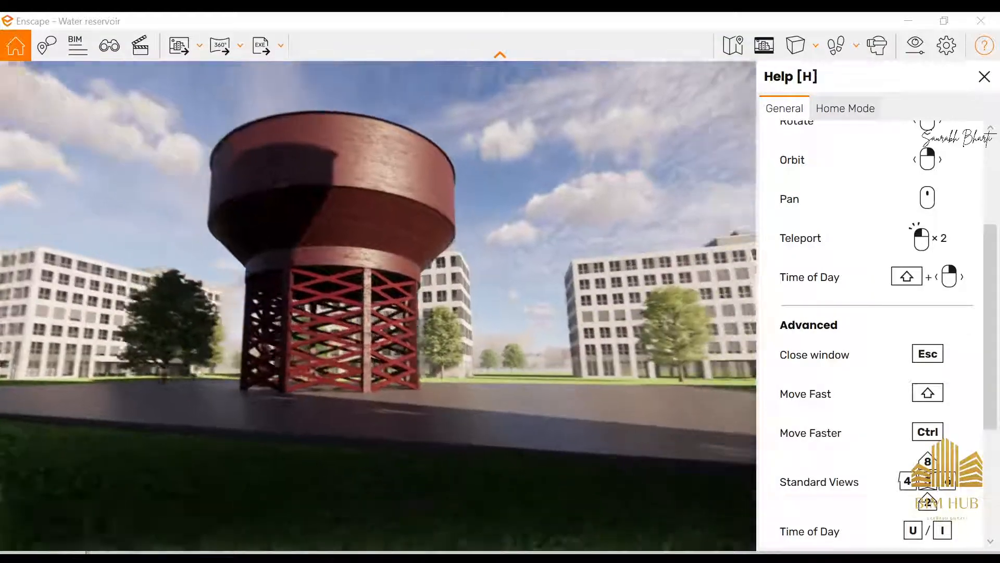
pyautogui.moveTo(379, 305); pyautogui.dragTo(451, 301, button='right')
pyautogui.press('d')
pyautogui.moveTo(378, 305); pyautogui.dragTo(163, 299)
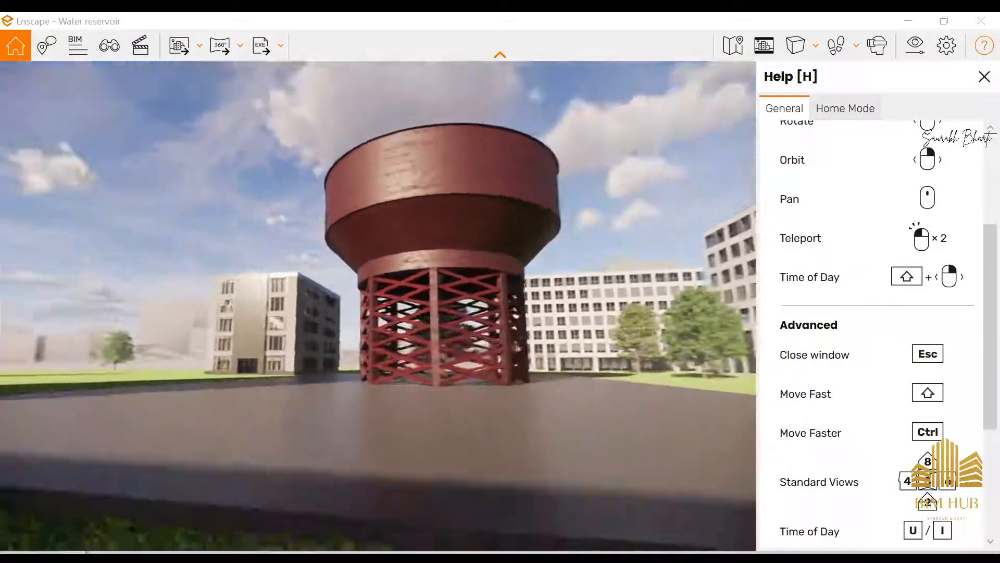
pyautogui.press('w')
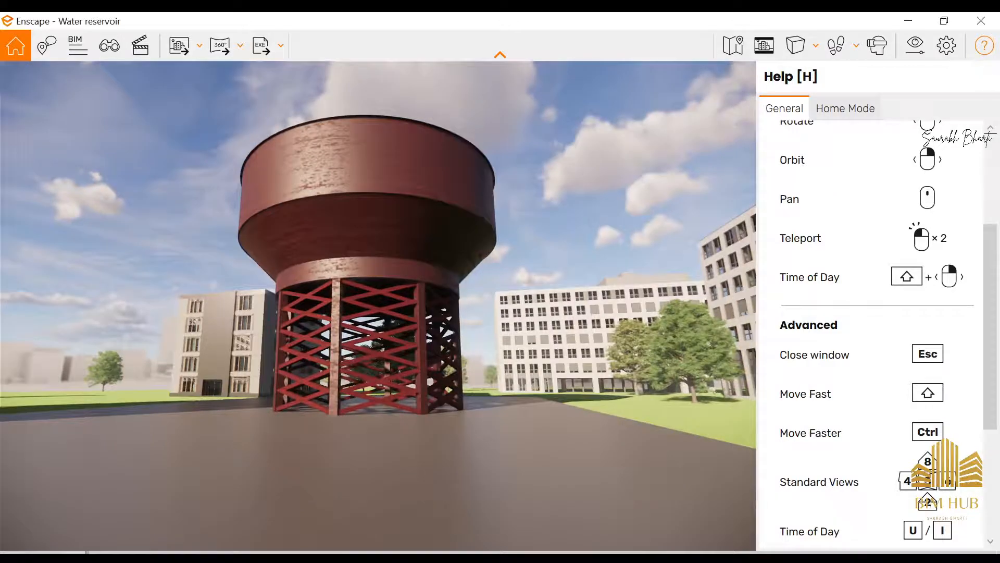
# - Hide the Help panel and frame the whole tower with its surroundings from ground level
pyautogui.press('h')
pyautogui.moveTo(524, 241); pyautogui.dragTo(463, 219)
pyautogui.press('s')
pyautogui.press('d')
pyautogui.press('w')
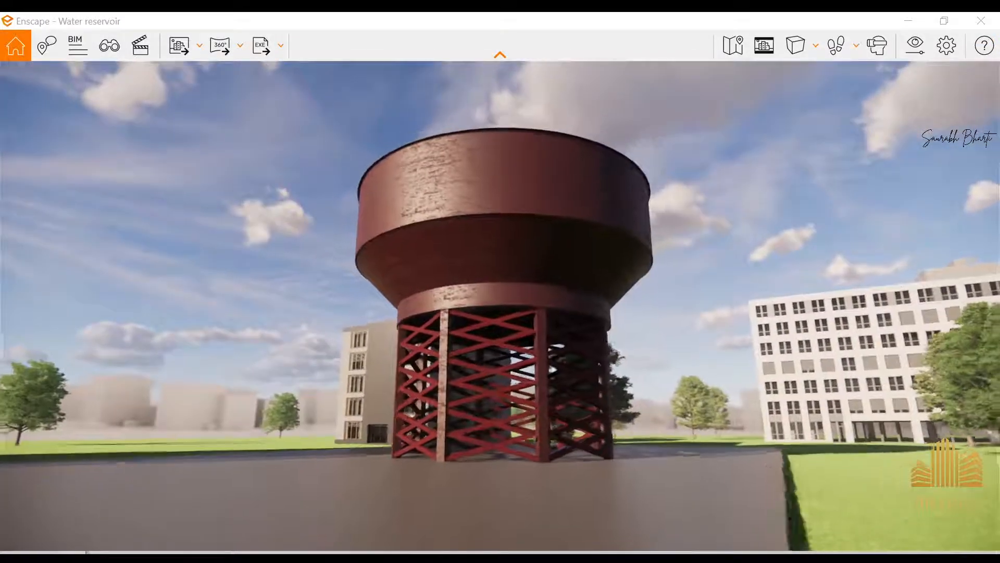
pyautogui.press('s')
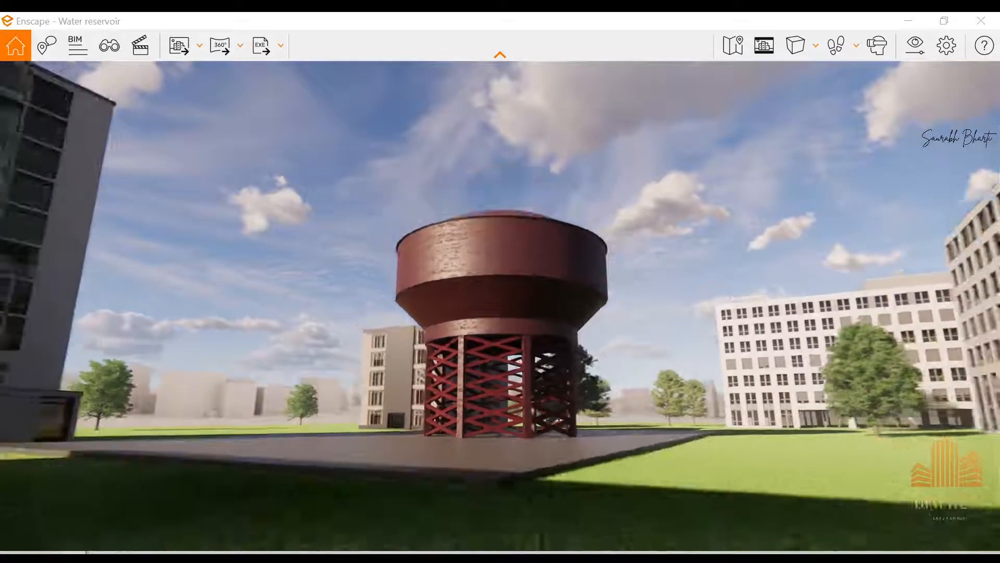
pyautogui.moveTo(464, 219)
pyautogui.mouseDown()
pyautogui.moveTo(463, 250)
pyautogui.moveTo(464, 219)
pyautogui.mouseUp()
pyautogui.press('w')
pyautogui.press('s')
pyautogui.moveTo(535, 185); pyautogui.dragTo(535, 218)
# - Fly up and back to survey the tower, paved plot, trees and surrounding buildings from the air
pyautogui.press('space')
pyautogui.press('e')
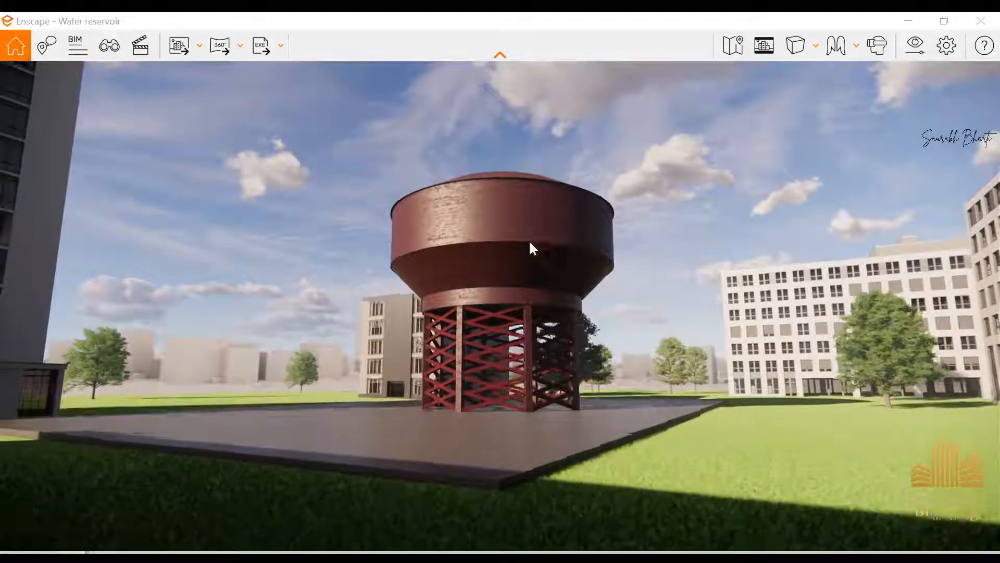
pyautogui.moveTo(528, 319); pyautogui.dragTo(523, 417)
pyautogui.press('s')
pyautogui.press('e')
pyautogui.press('e')
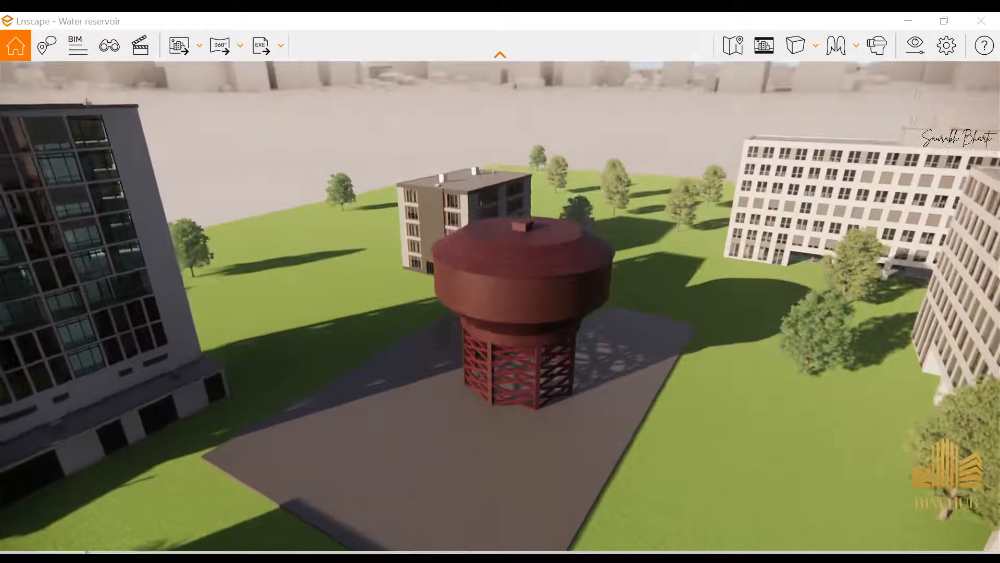
pyautogui.press('s')
pyautogui.press('e')
pyautogui.press('e')
pyautogui.press('s')
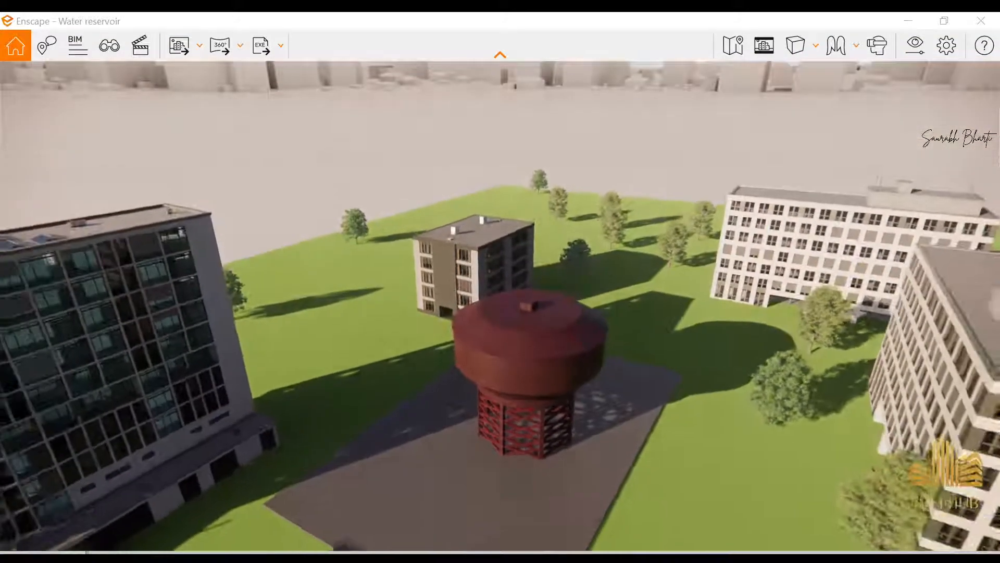
pyautogui.moveTo(523, 417); pyautogui.dragTo(414, 377)
pyautogui.press('w')
pyautogui.press('s')
pyautogui.press('d')
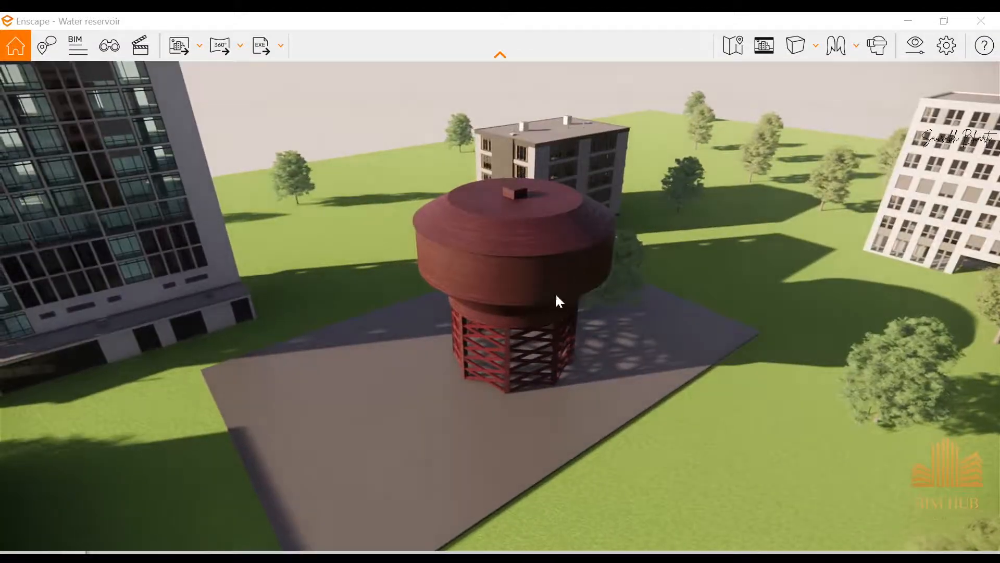
pyautogui.moveTo(527, 293); pyautogui.dragTo(171, 511)
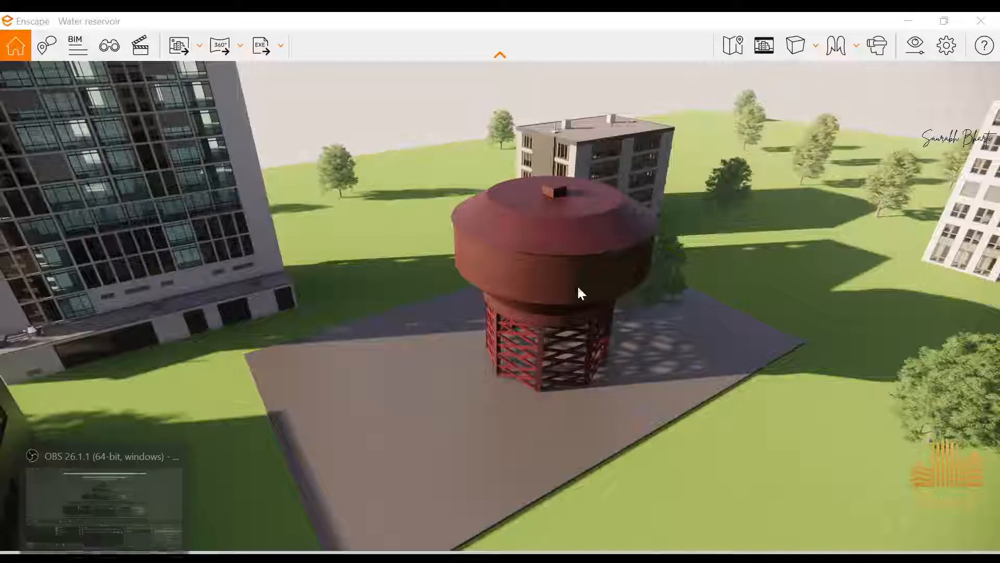
pyautogui.click(119, 539)
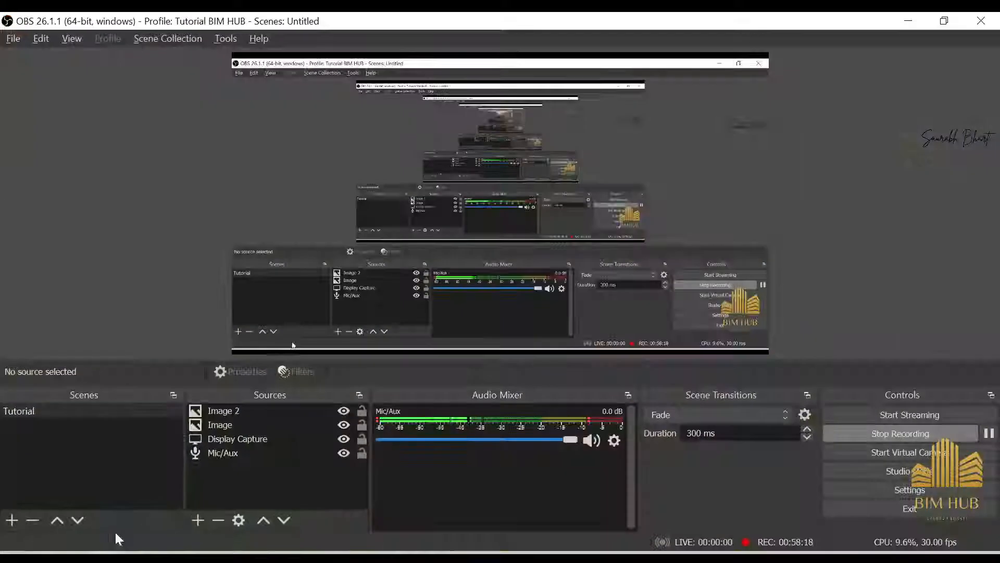